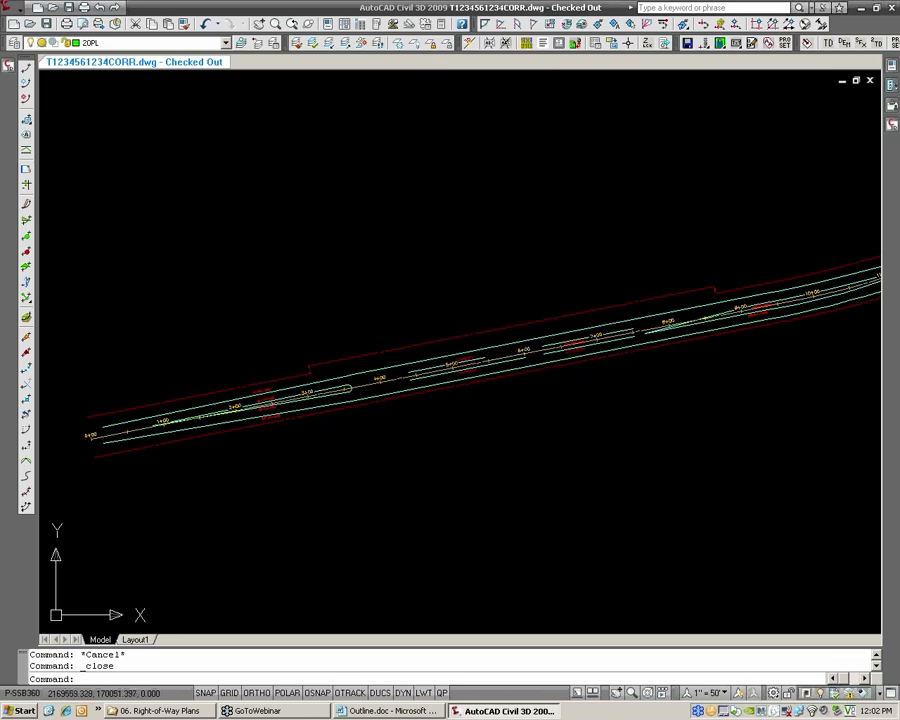
Examine the right-of-way lines along the road, including the jogs in the upper line, and inspect that alignment's grips
{"action": "scroll", "coordinate": [580, 229], "scroll_direction": "down", "scroll_amount": 2}
{"action": "middle_click_drag", "start_coordinate": [580, 229], "coordinate": [479, 254]}
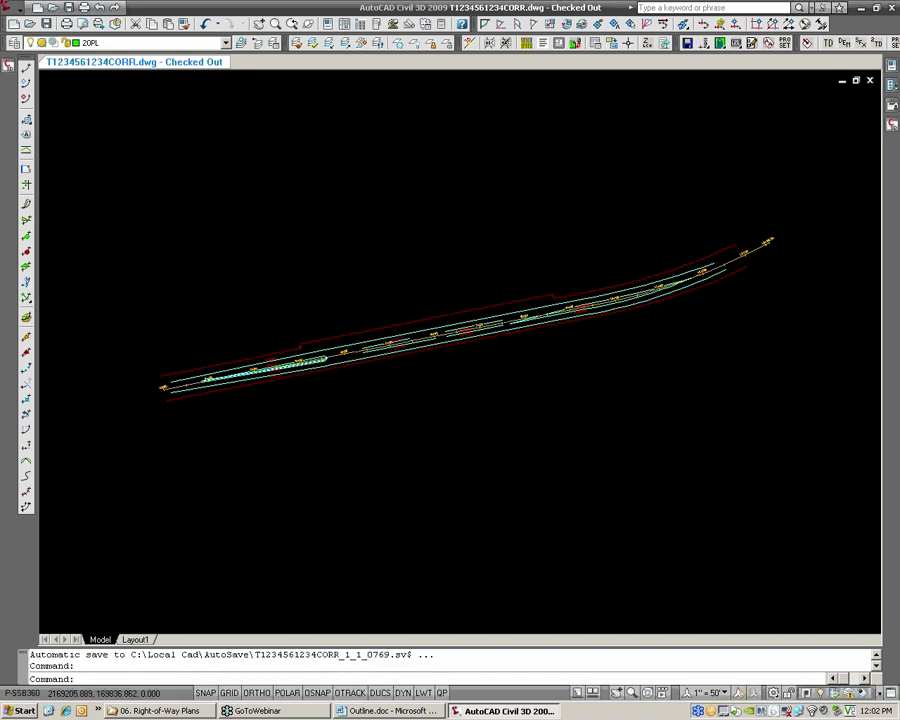
{"action": "scroll", "coordinate": [290, 363], "scroll_direction": "up", "scroll_amount": 2}
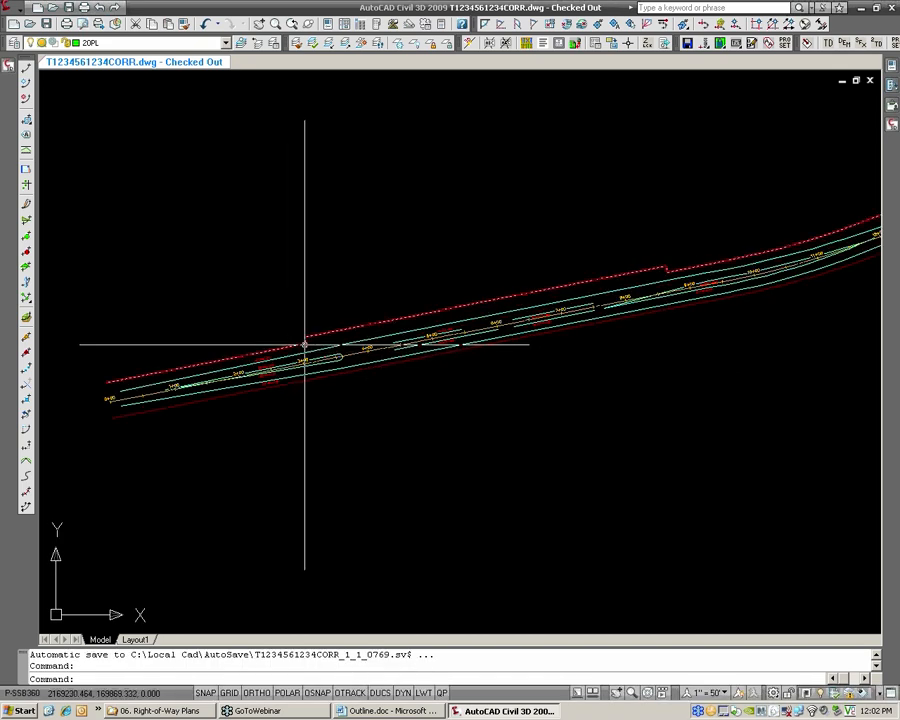
{"action": "scroll", "coordinate": [275, 368], "scroll_direction": "up", "scroll_amount": 2}
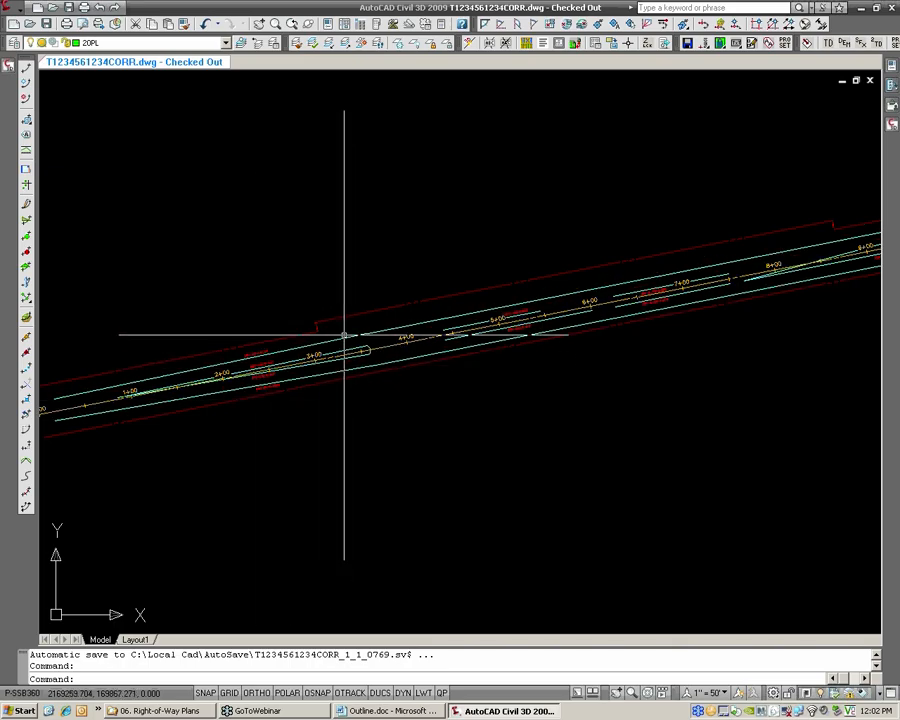
{"action": "mouse_move", "coordinate": [345, 320]}
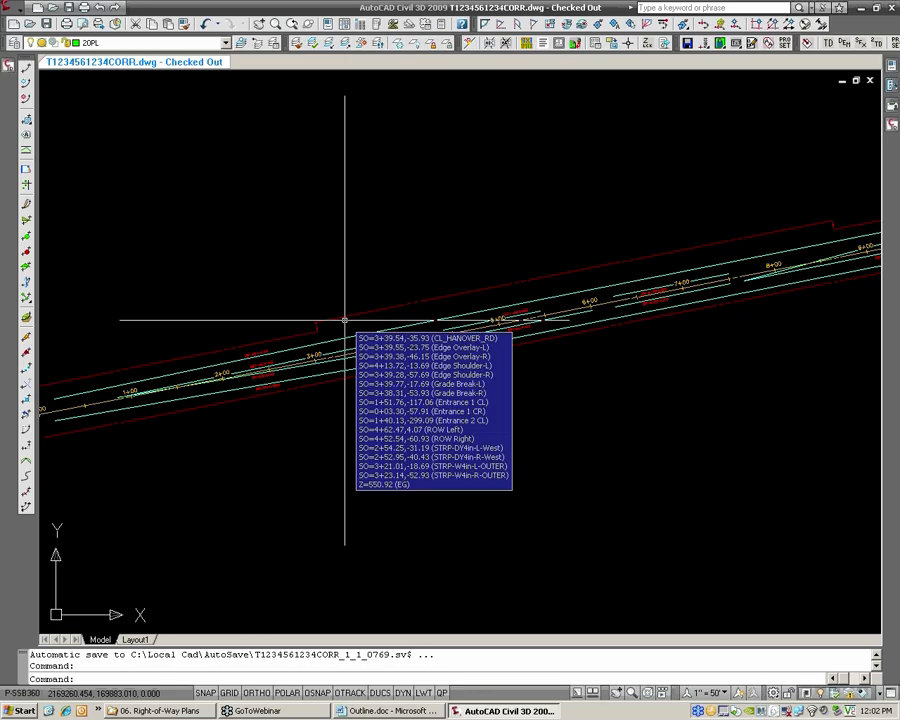
{"action": "scroll", "coordinate": [345, 320], "scroll_direction": "up", "scroll_amount": 2}
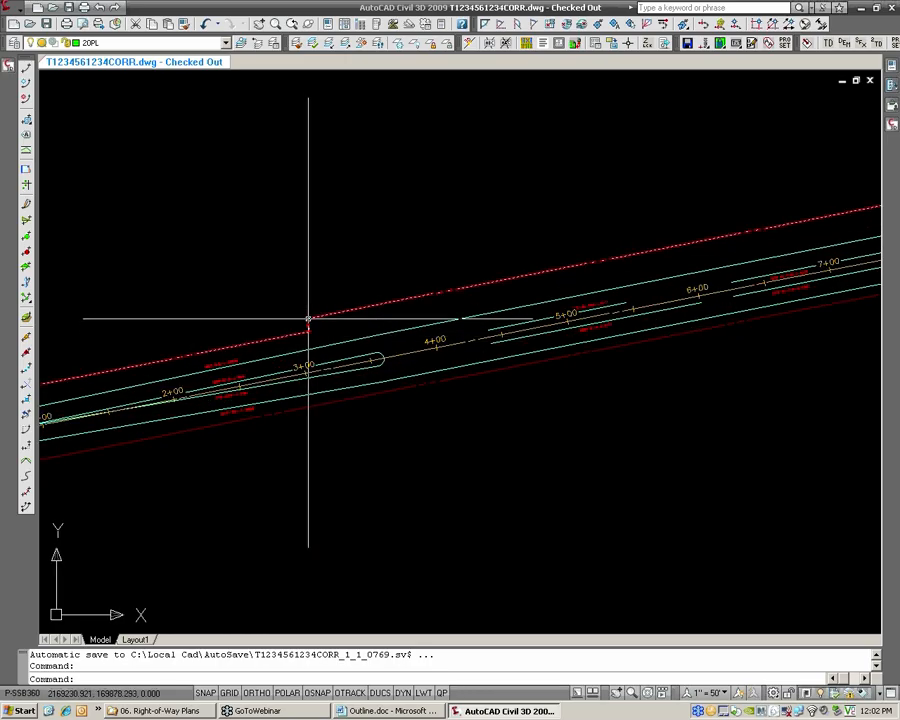
{"action": "scroll", "coordinate": [475, 282], "scroll_direction": "down", "scroll_amount": 2}
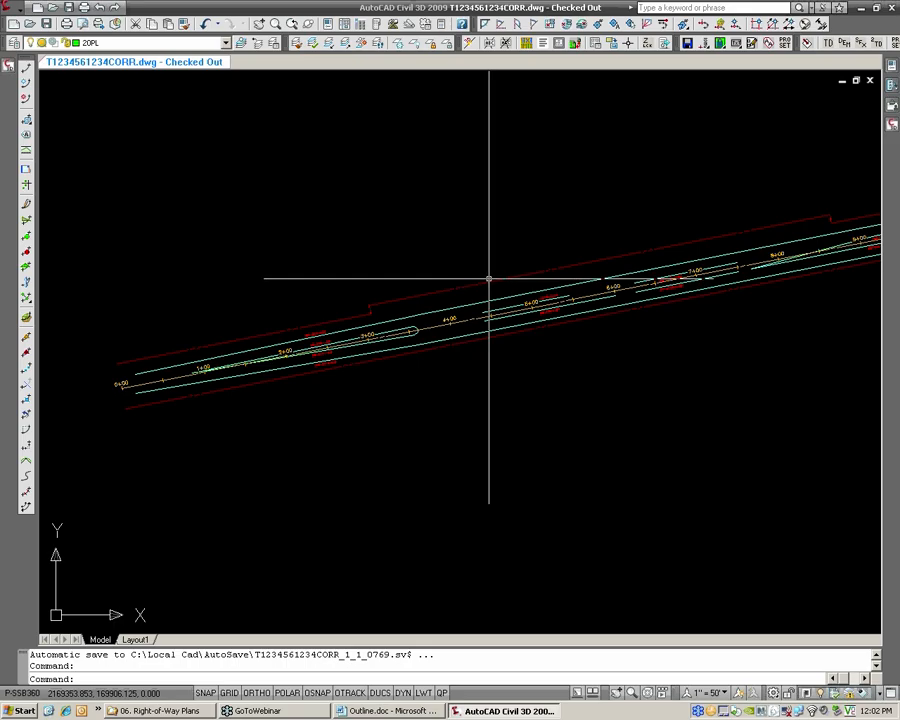
{"action": "middle_click_drag", "start_coordinate": [533, 270], "coordinate": [399, 300]}
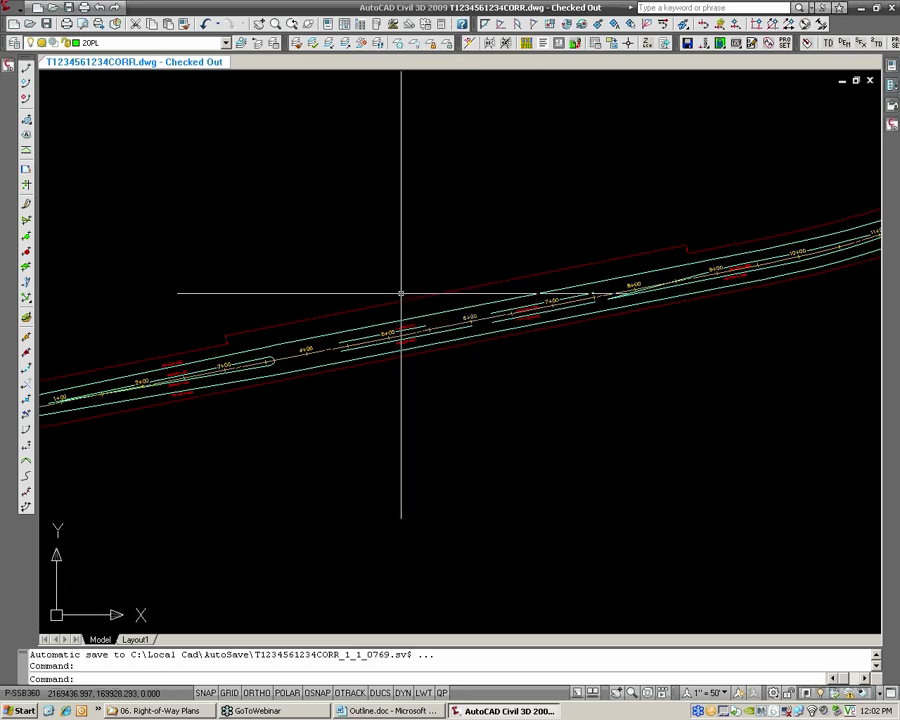
{"action": "scroll", "coordinate": [305, 335], "scroll_direction": "down", "scroll_amount": 2}
{"action": "scroll", "coordinate": [305, 335], "scroll_direction": "up", "scroll_amount": 2}
{"action": "scroll", "coordinate": [315, 352], "scroll_direction": "down", "scroll_amount": 3}
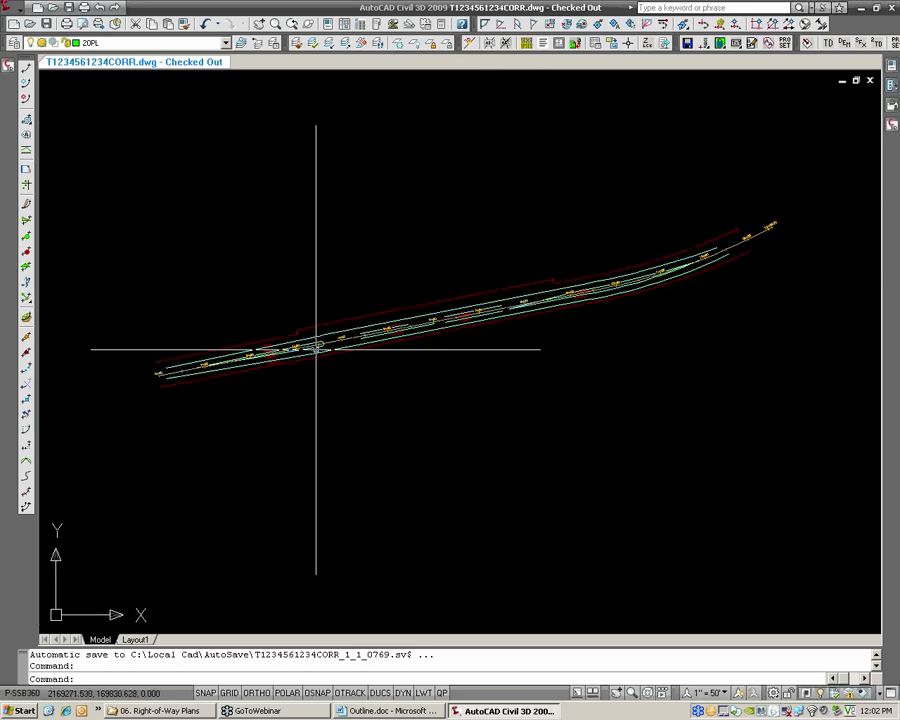
{"action": "mouse_move", "coordinate": [316, 349]}
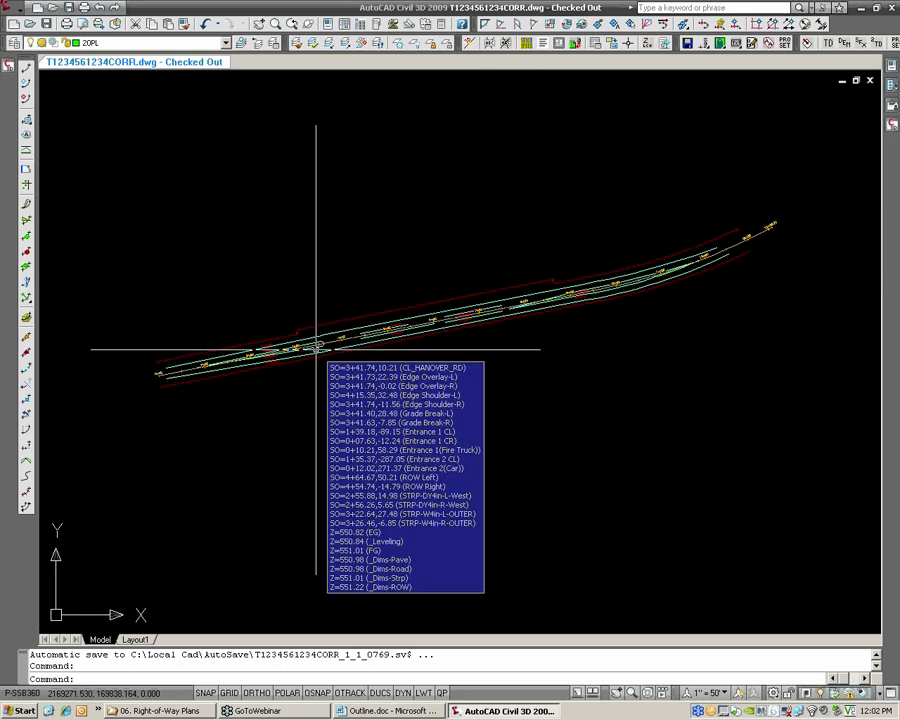
{"action": "left_click", "coordinate": [317, 328]}
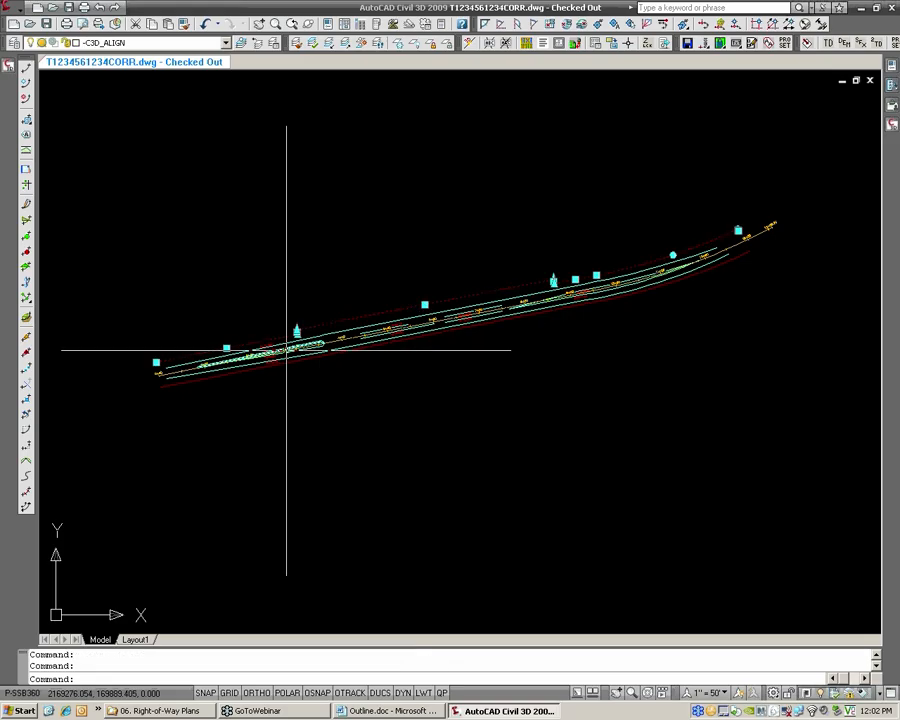
{"action": "scroll", "coordinate": [300, 340], "scroll_direction": "up", "scroll_amount": 2}
{"action": "mouse_move", "coordinate": [310, 337]}
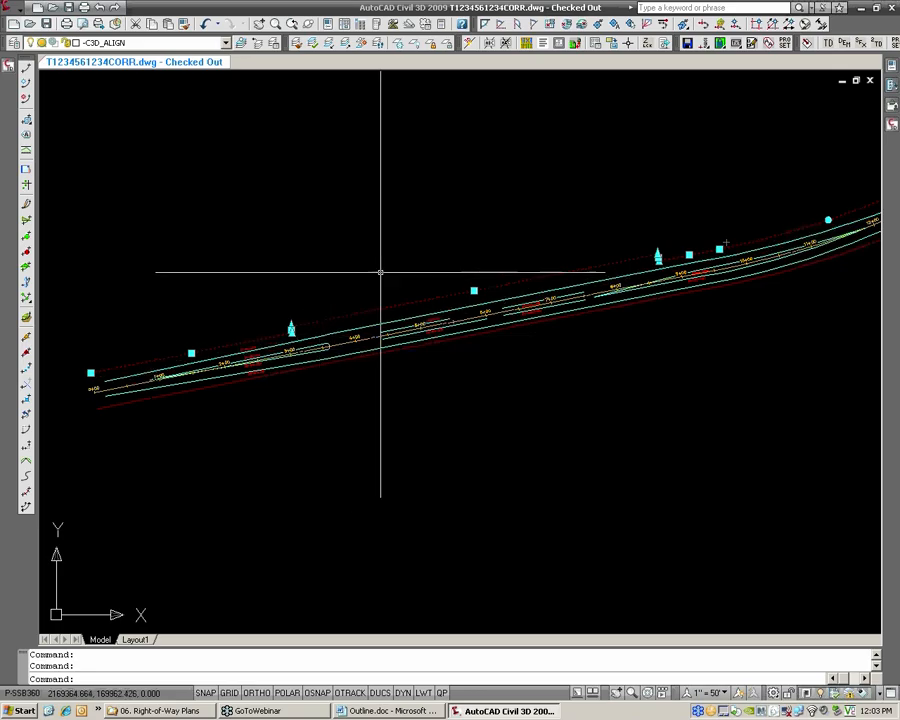
{"action": "key", "text": "Escape"}
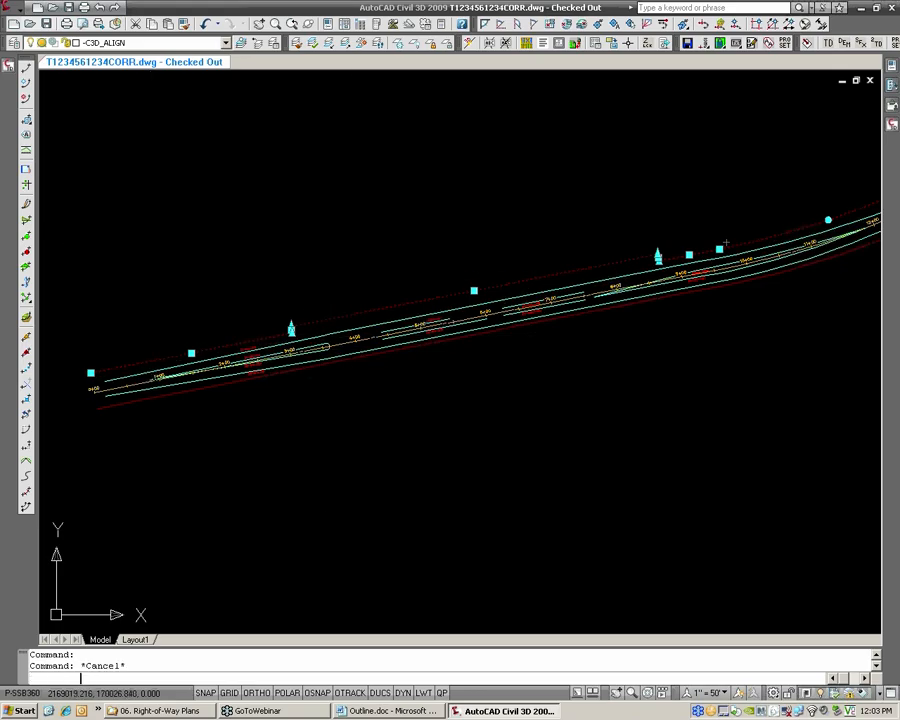
{"action": "mouse_move", "coordinate": [9, 69]}
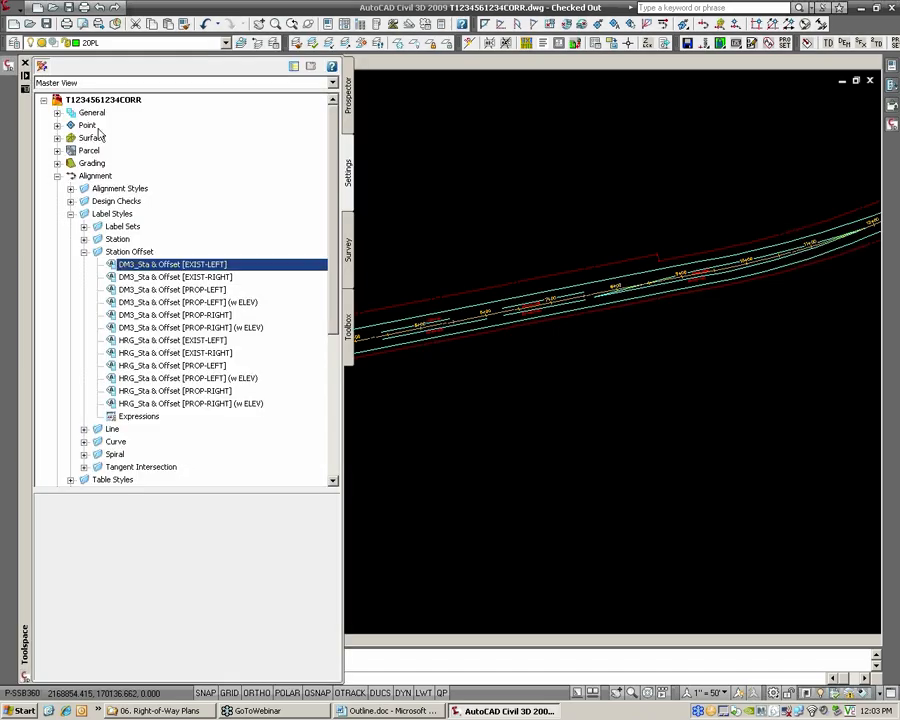
{"action": "left_click", "coordinate": [348, 95]}
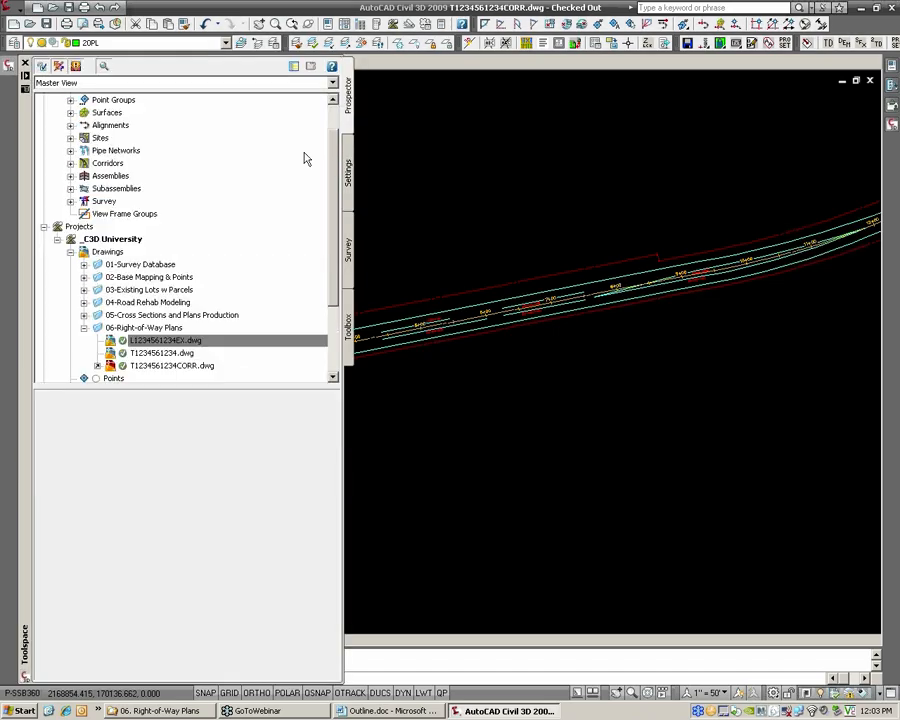
{"action": "scroll", "coordinate": [320, 220], "scroll_direction": "up", "scroll_amount": 1}
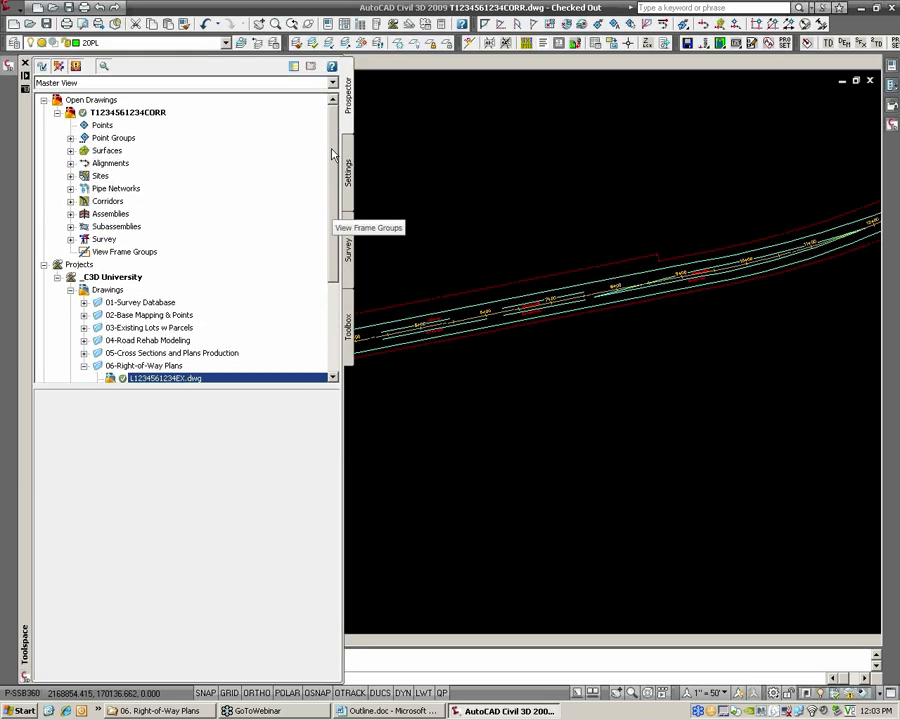
{"action": "right_click", "coordinate": [150, 116]}
{"action": "left_click", "coordinate": [190, 143]}
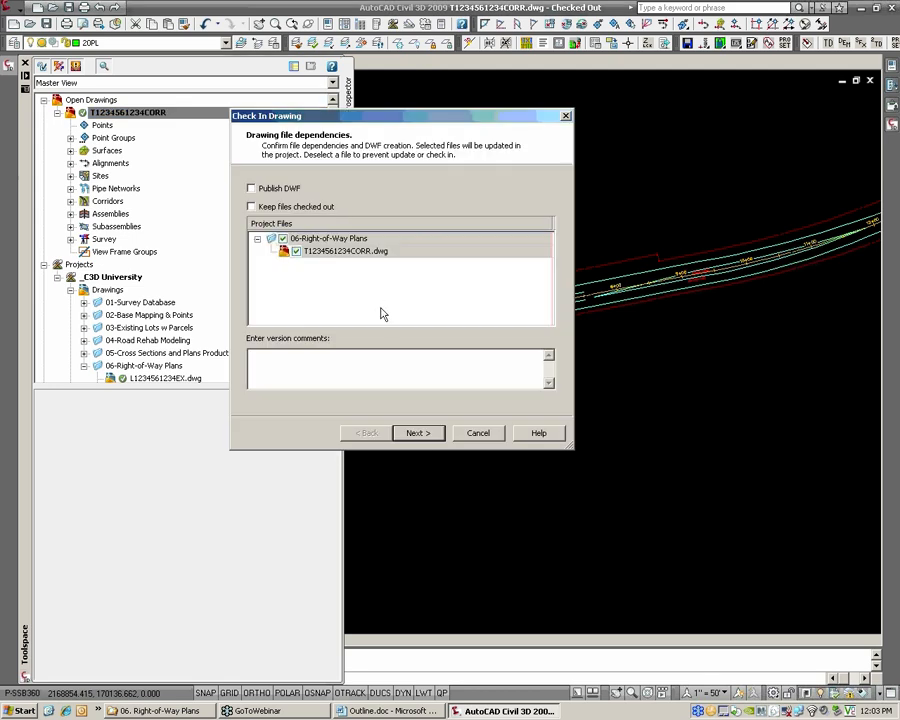
{"action": "left_click", "coordinate": [422, 436]}
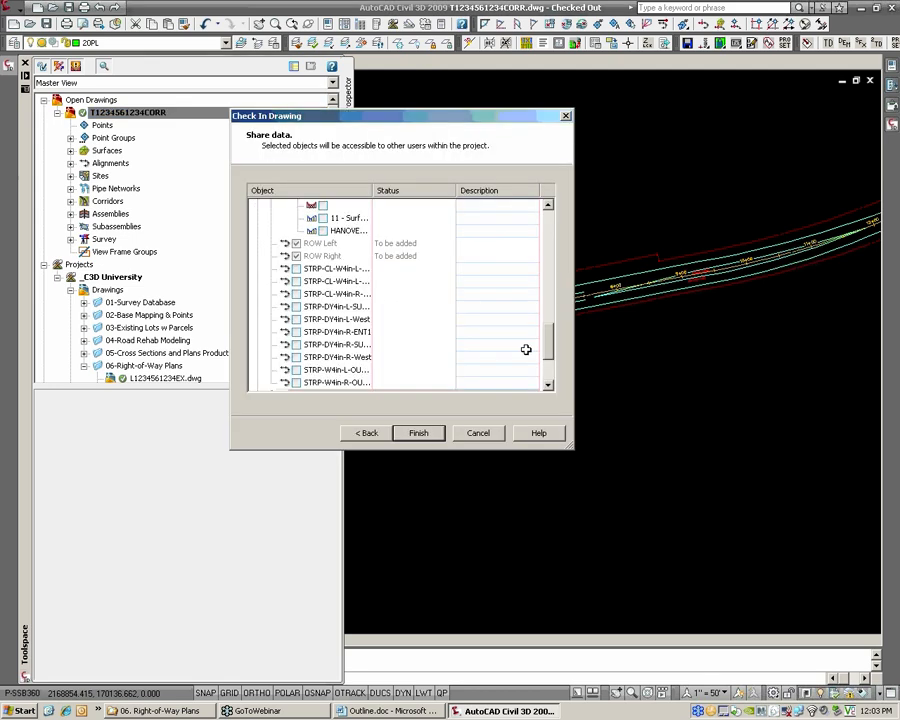
Collapse the alignments' profile lists to review the shared CL_HANOVER_RD, ROW Left and ROW Right alignments, and finish the check-in
{"action": "left_click_drag", "start_coordinate": [553, 352], "coordinate": [550, 232]}
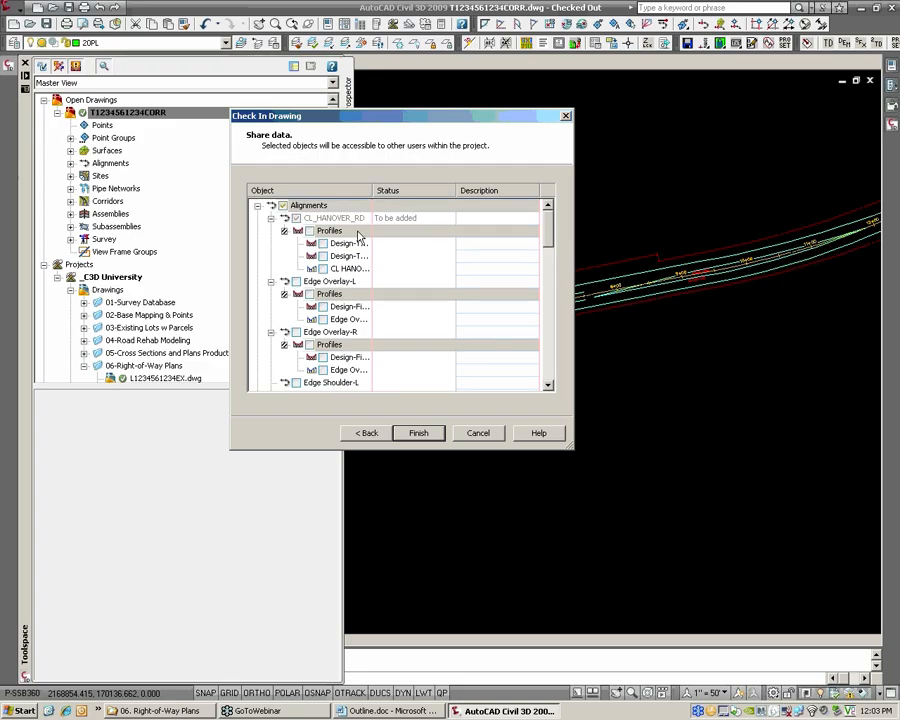
{"action": "left_click", "coordinate": [271, 218]}
{"action": "left_click", "coordinate": [271, 231]}
{"action": "left_click", "coordinate": [271, 243]}
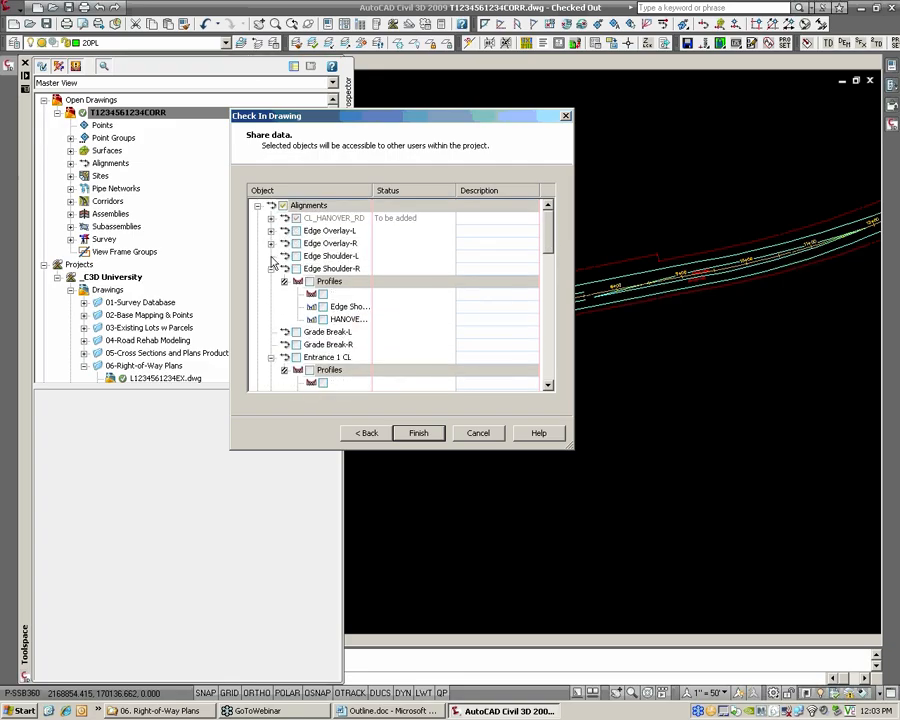
{"action": "left_click", "coordinate": [271, 268]}
{"action": "left_click", "coordinate": [271, 306]}
{"action": "left_click", "coordinate": [271, 319]}
{"action": "left_click", "coordinate": [271, 332]}
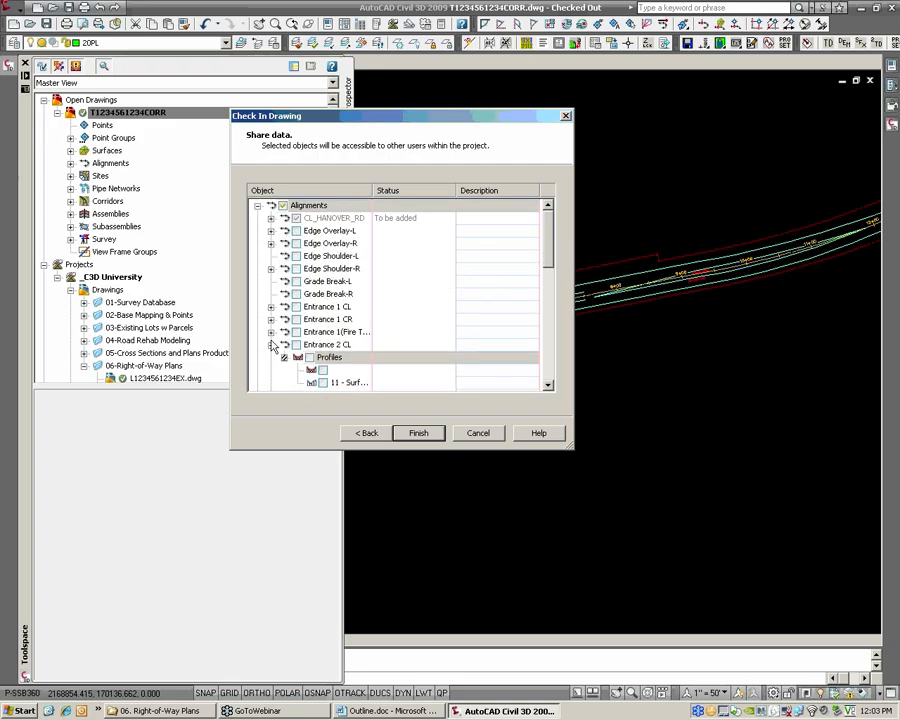
{"action": "left_click", "coordinate": [271, 344]}
{"action": "scroll", "coordinate": [272, 365], "scroll_direction": "down", "scroll_amount": 2}
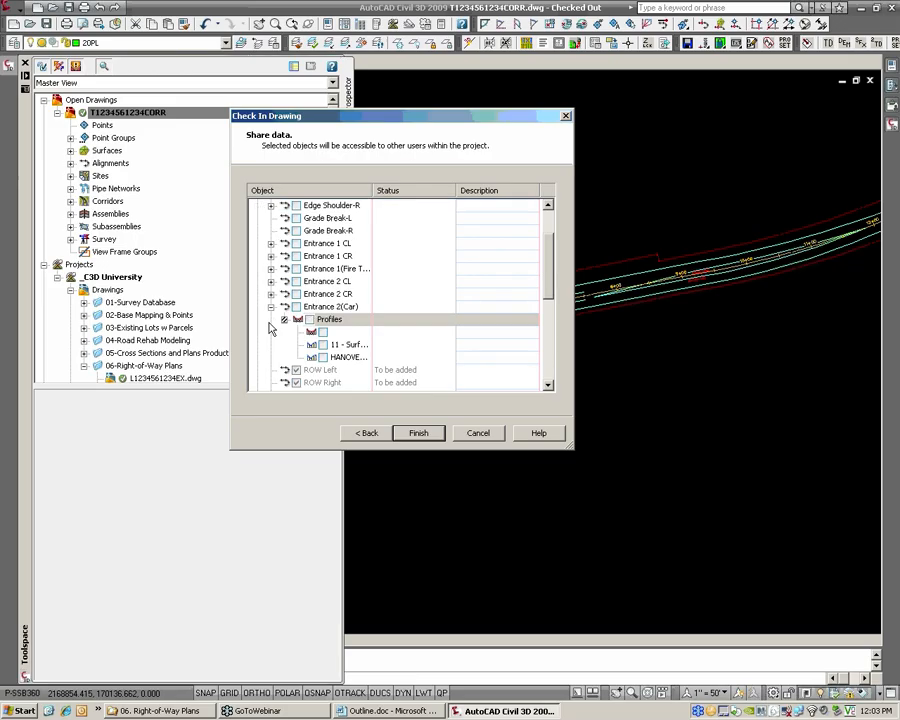
{"action": "left_click", "coordinate": [271, 307]}
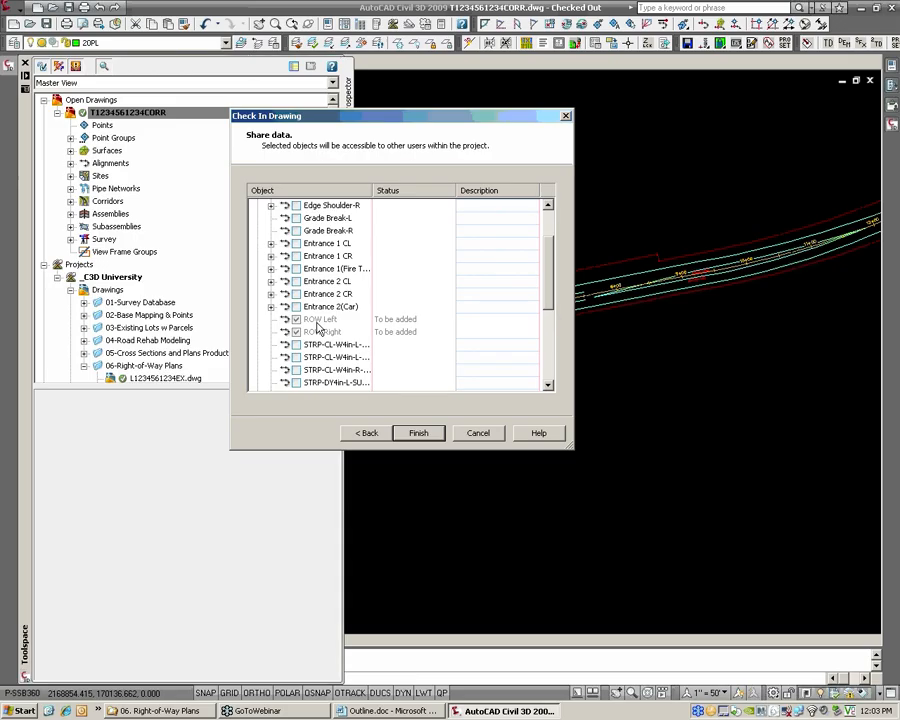
{"action": "left_click", "coordinate": [418, 432]}
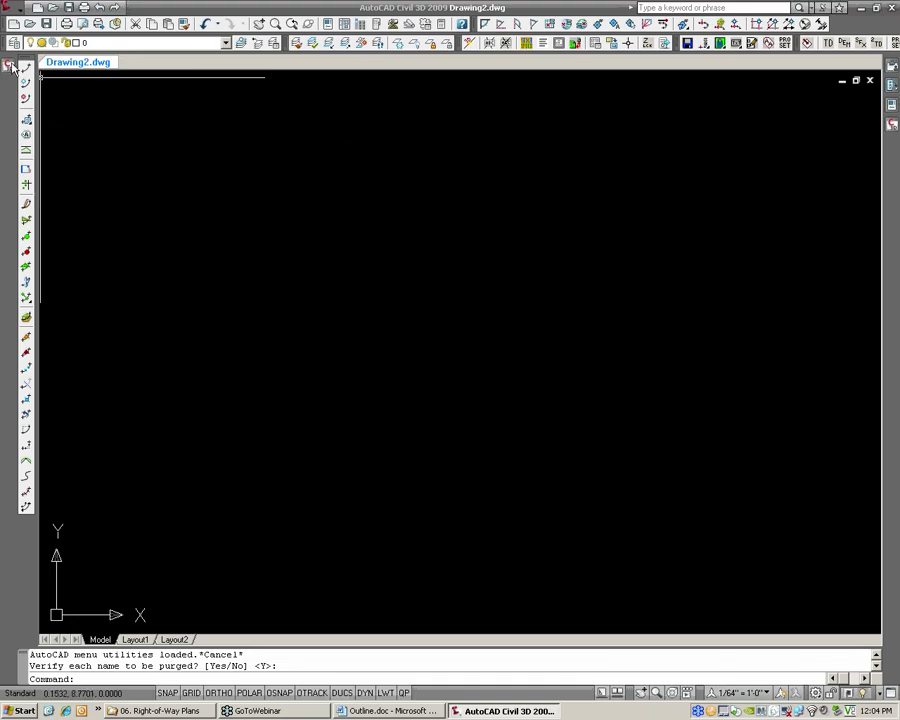
Create a new drawing from the HRG-C3D 2009 template and close the blank Drawing2
{"action": "mouse_move", "coordinate": [10, 63]}
{"action": "left_click", "coordinate": [44, 266]}
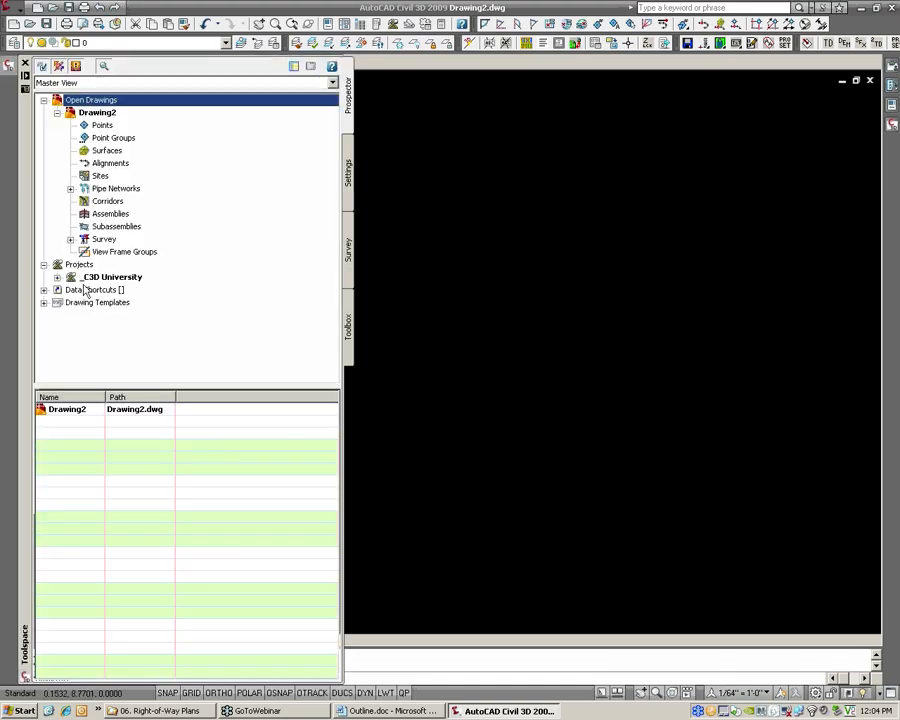
{"action": "left_click", "coordinate": [57, 277]}
{"action": "scroll", "coordinate": [77, 350], "scroll_direction": "down", "scroll_amount": 1}
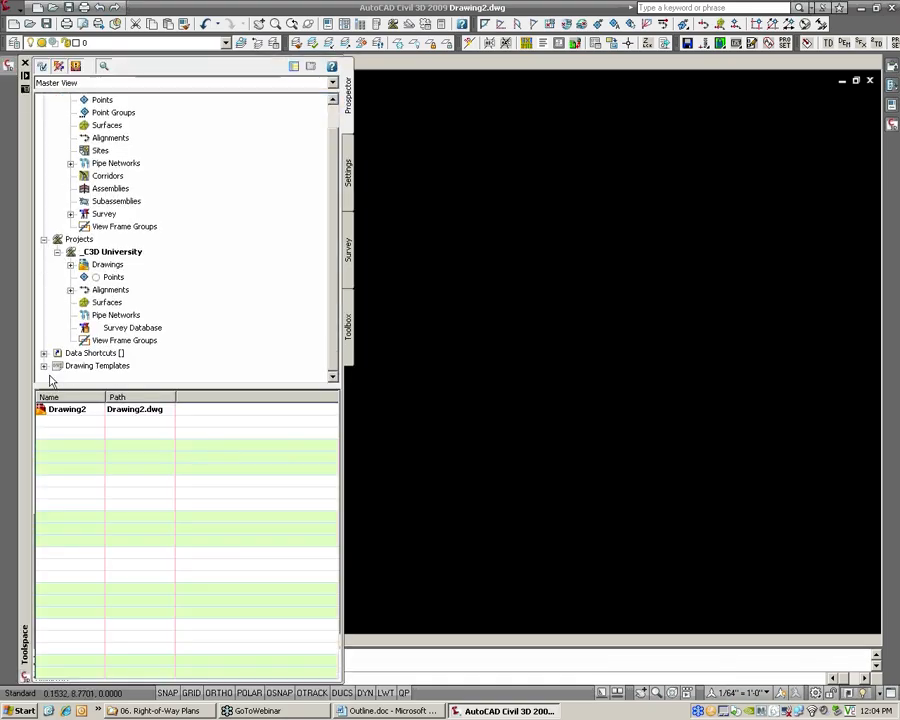
{"action": "left_click", "coordinate": [44, 366]}
{"action": "left_click", "coordinate": [117, 329]}
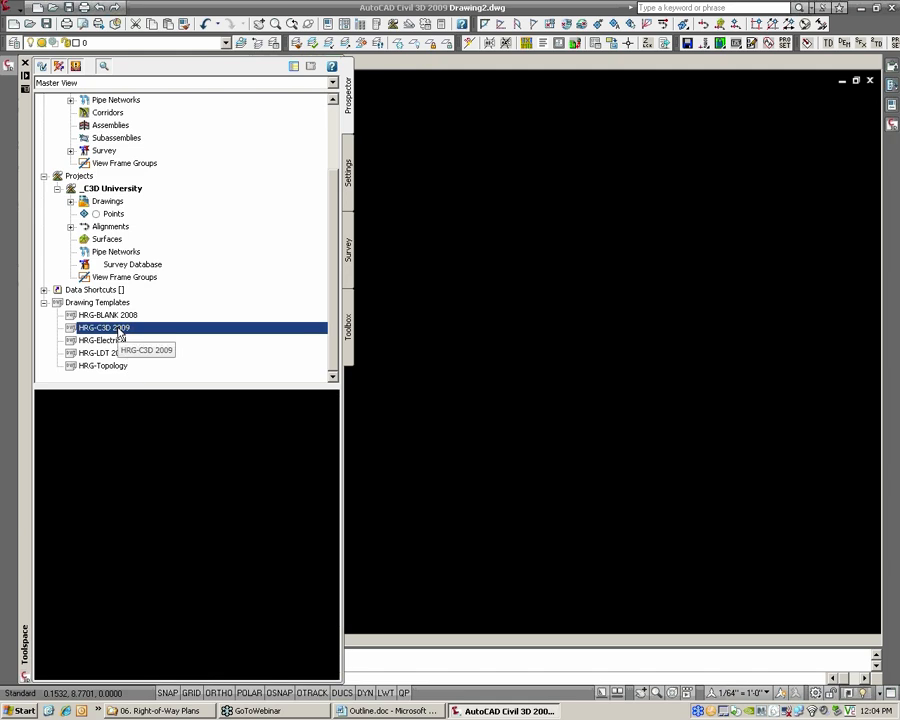
{"action": "right_click", "coordinate": [118, 333]}
{"action": "left_click", "coordinate": [165, 336]}
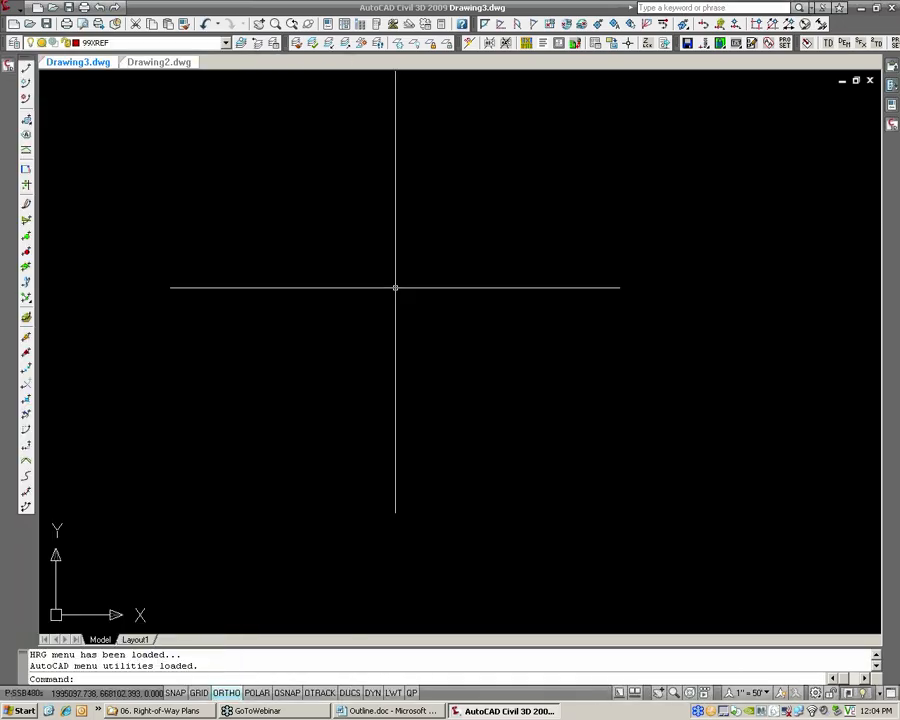
{"action": "left_click", "coordinate": [170, 62]}
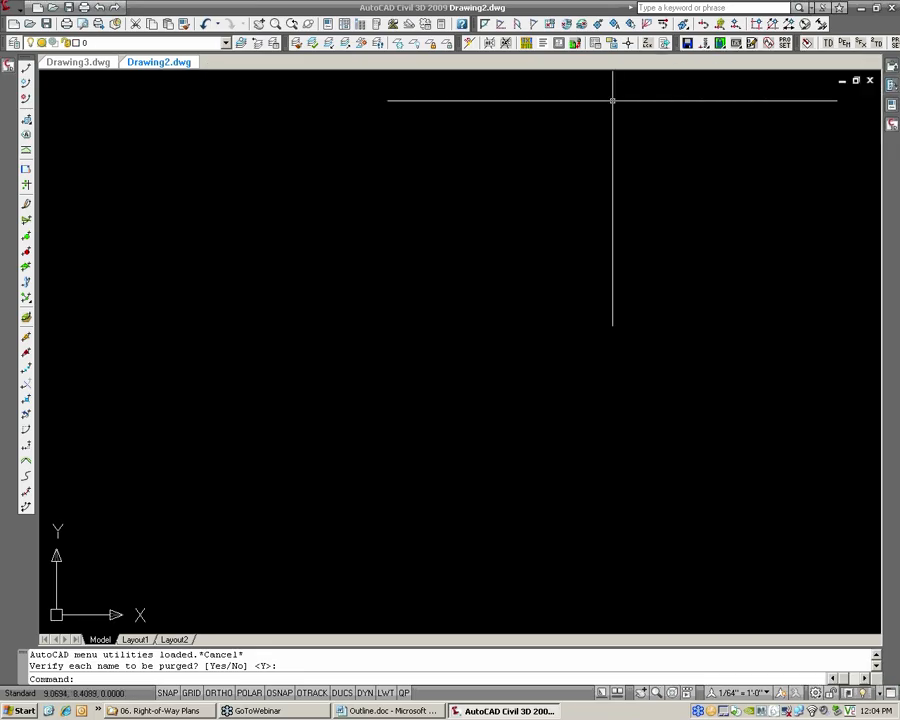
{"action": "left_click", "coordinate": [869, 80]}
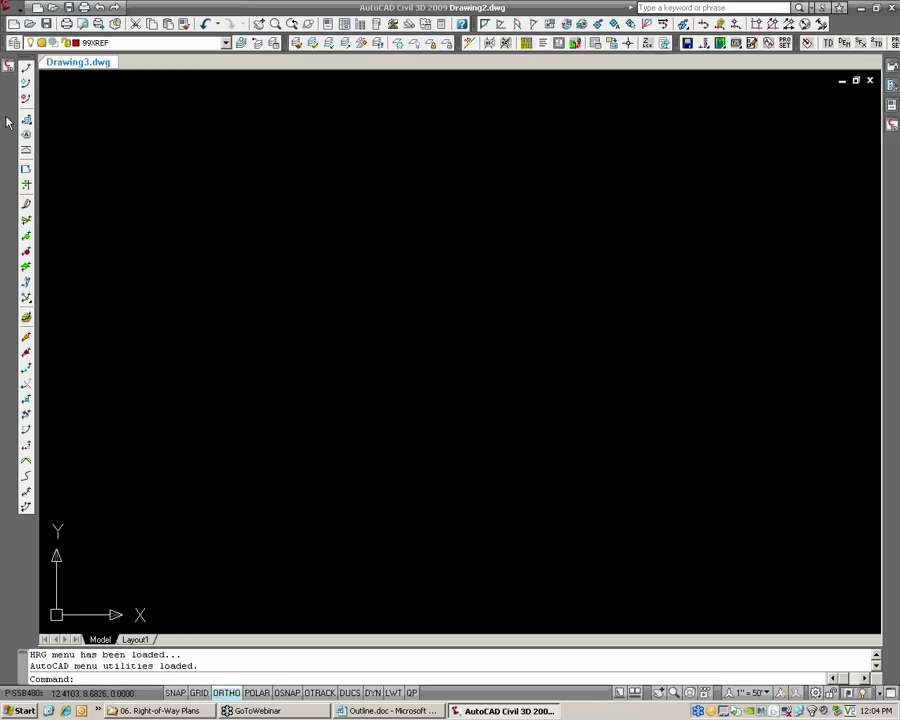
Save the new drawing as T1234561234.dwg in the 06-Right-of-Way Plans folder, replacing the existing file
{"action": "type", "text": "SAVEAS"}
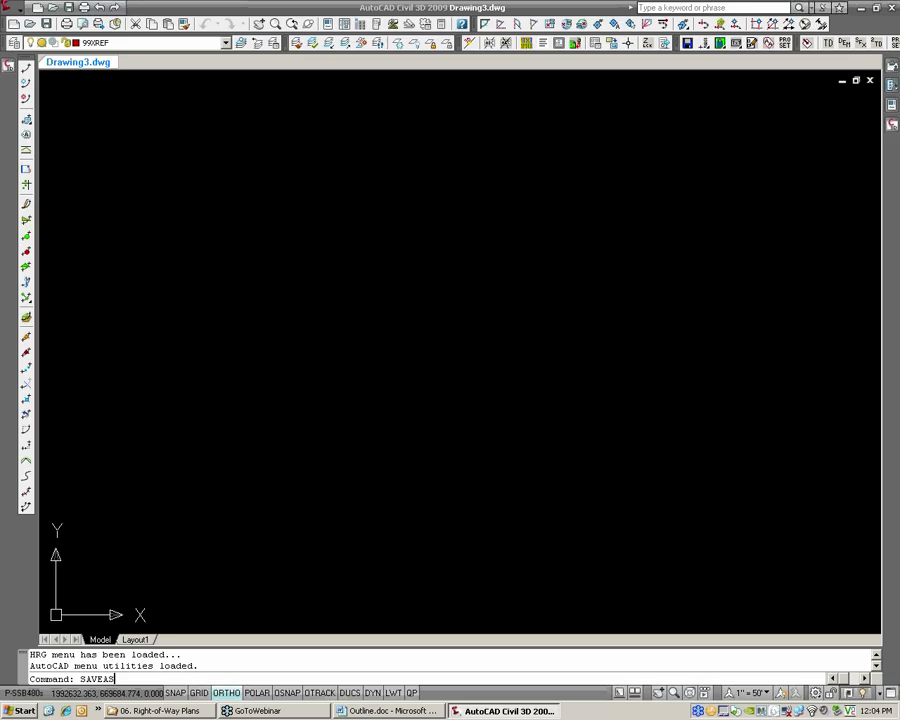
{"action": "key", "text": "Return"}
{"action": "left_click", "coordinate": [381, 271]}
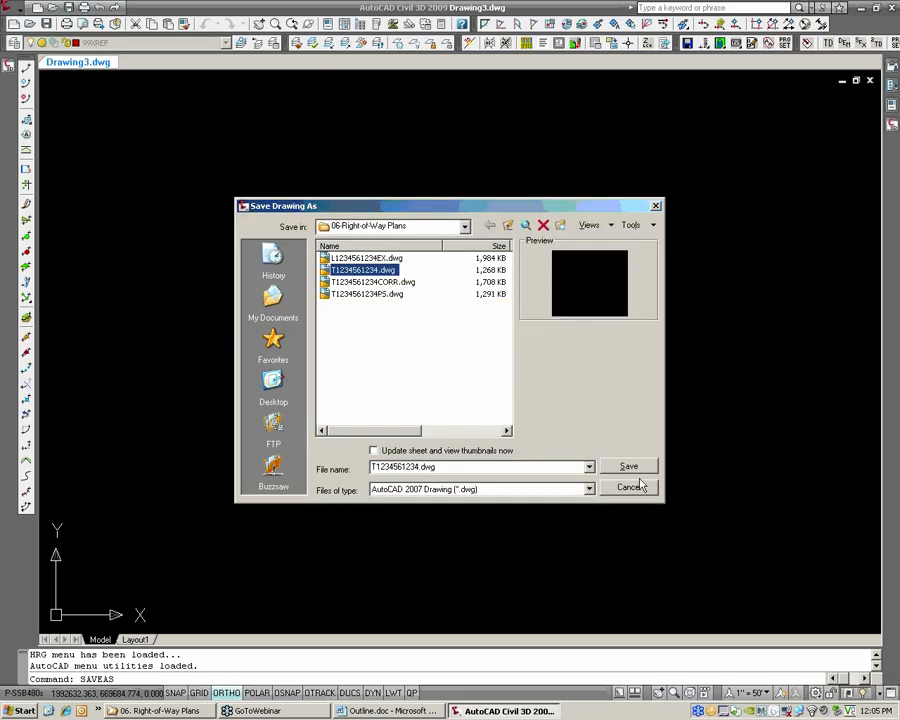
{"action": "left_click", "coordinate": [628, 467]}
{"action": "left_click", "coordinate": [392, 374]}
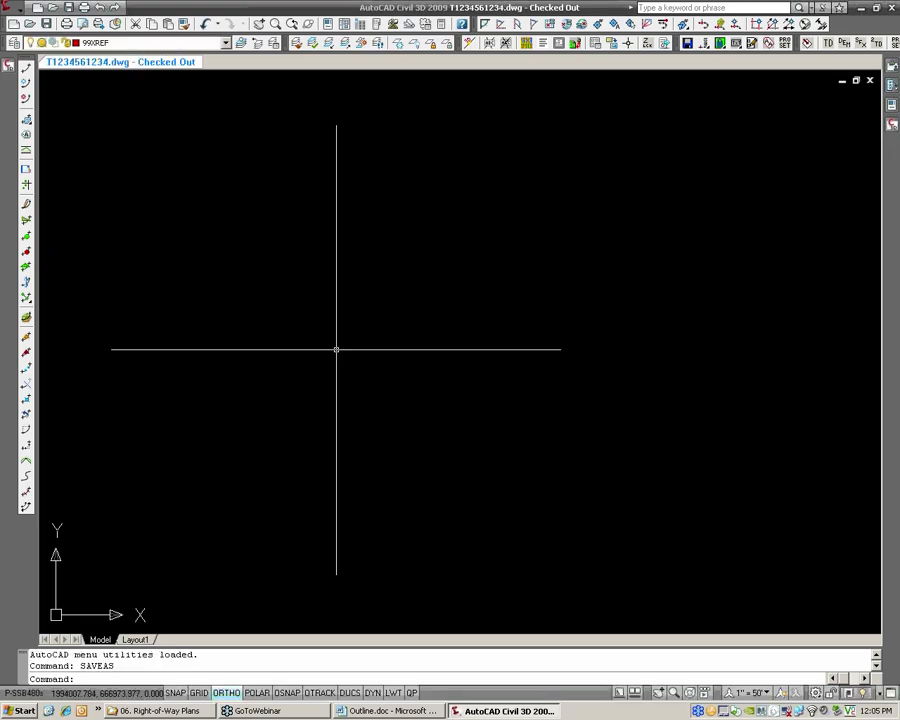
{"action": "type", "text": "xref"}
{"action": "key", "text": "Return"}
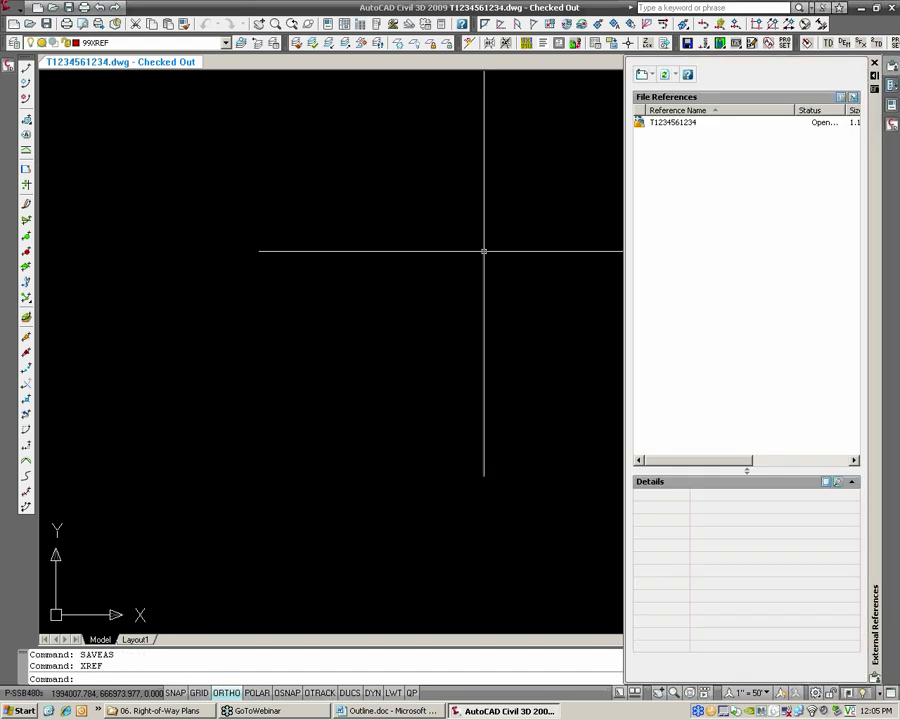
{"action": "left_click", "coordinate": [650, 78]}
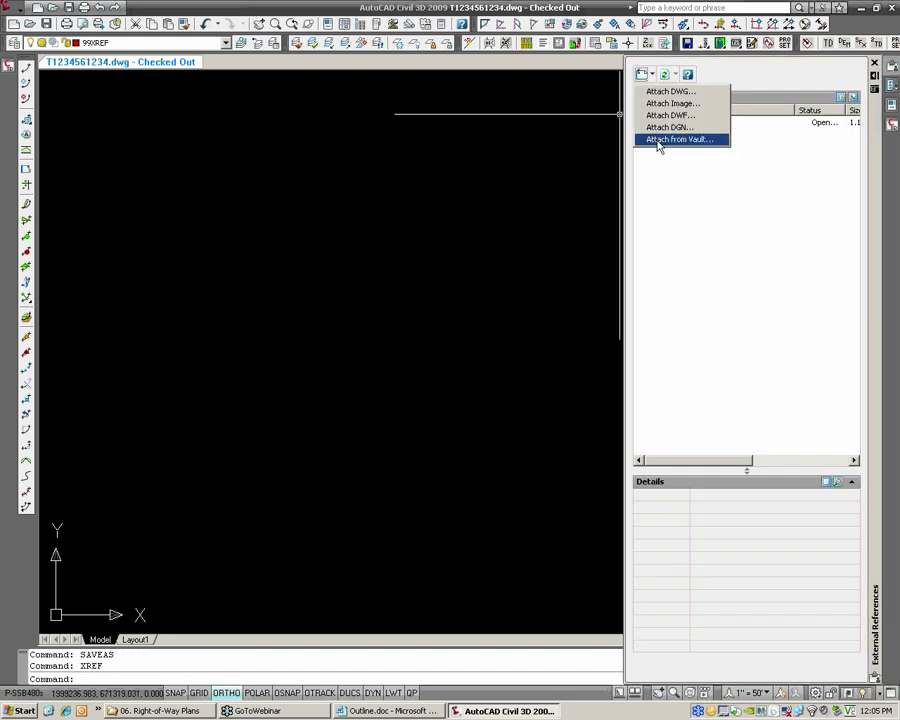
{"action": "left_click", "coordinate": [656, 147]}
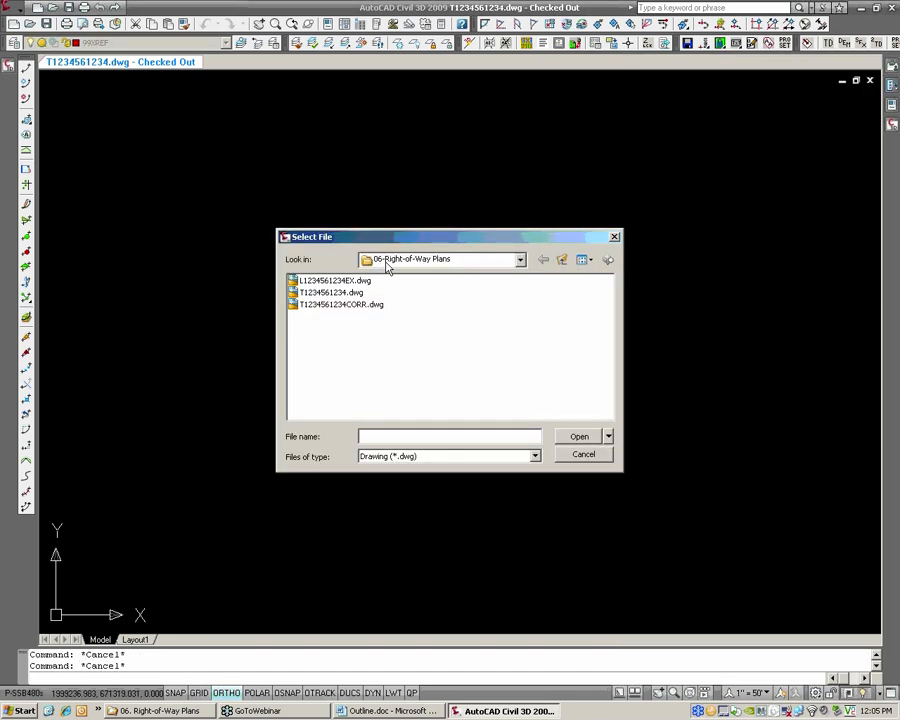
{"action": "left_click", "coordinate": [355, 293]}
{"action": "left_click", "coordinate": [345, 283]}
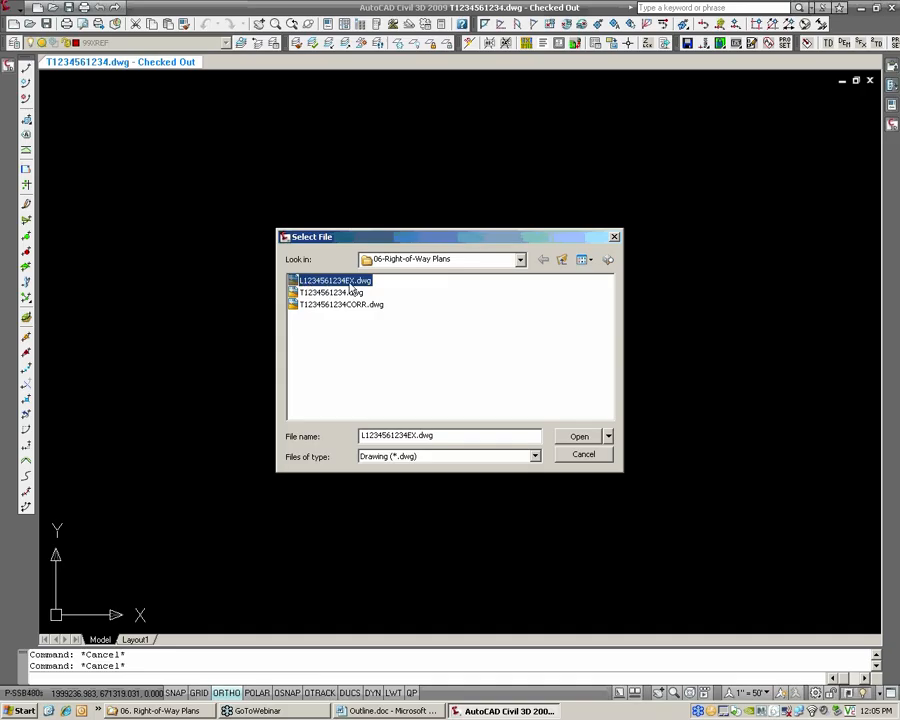
{"action": "left_click", "coordinate": [580, 438]}
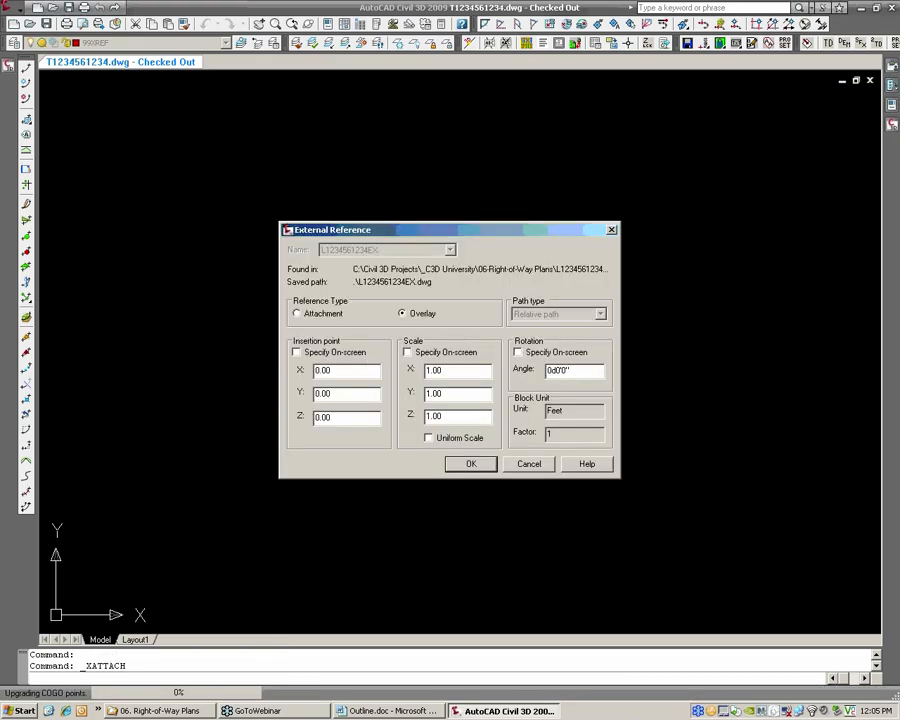
{"action": "left_click", "coordinate": [469, 462]}
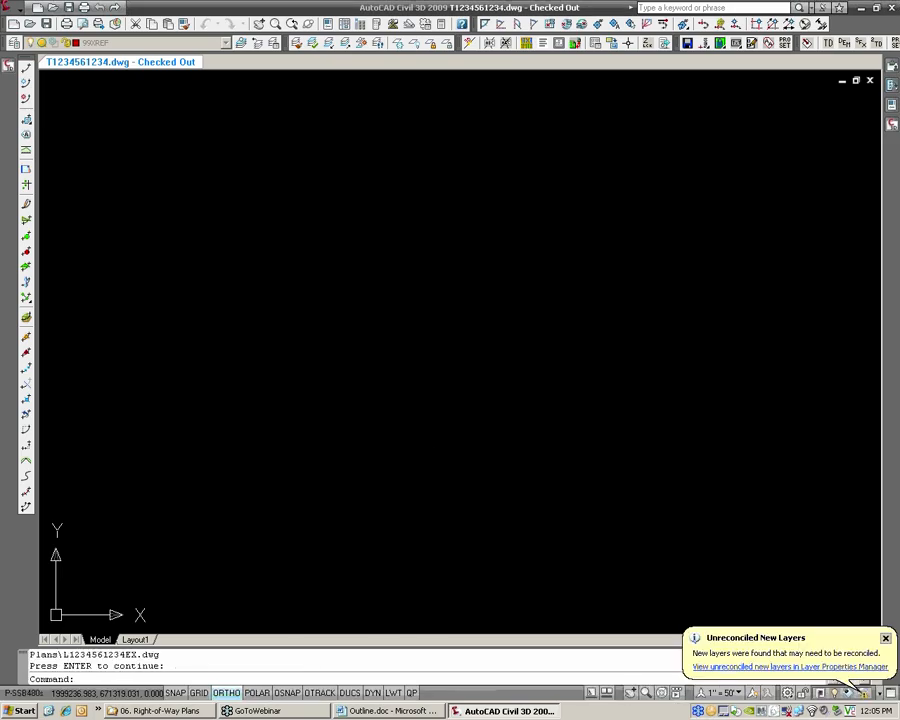
Freeze the Defpoints layer by picking the outer boundary line north of the road lots, and end the layer freeze command
{"action": "type", "text": "Z"}
{"action": "key", "text": "Return"}
{"action": "type", "text": "E"}
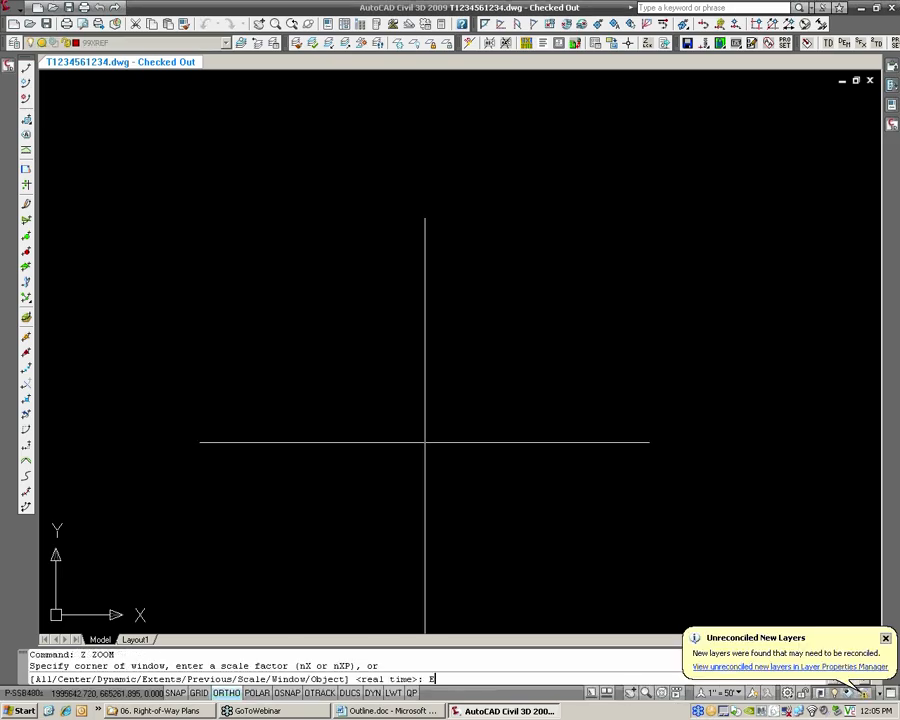
{"action": "key", "text": "Return"}
{"action": "scroll", "coordinate": [375, 352], "scroll_direction": "up", "scroll_amount": 2}
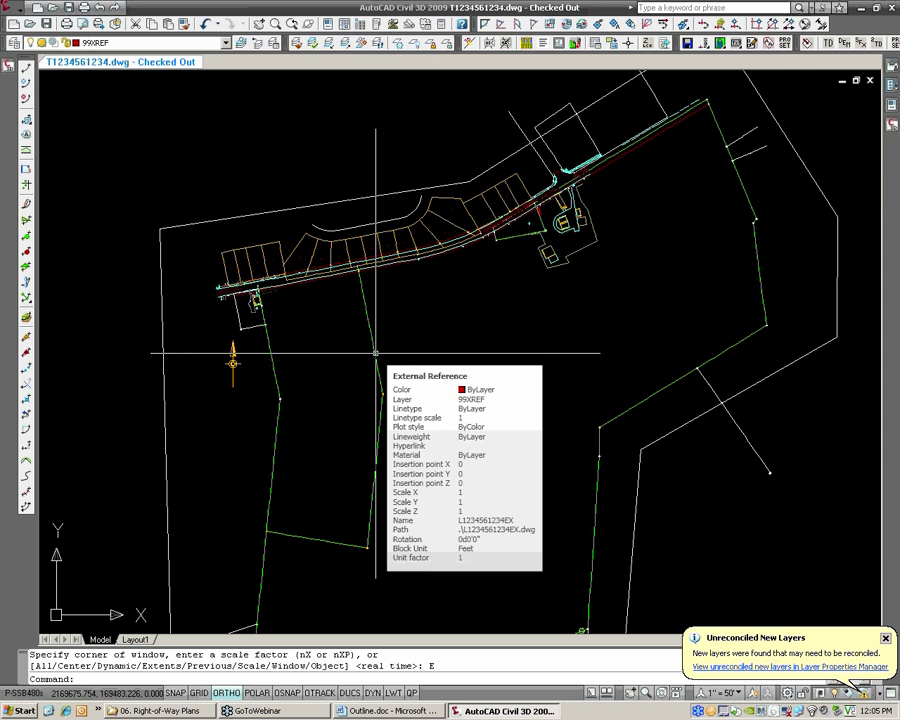
{"action": "left_click", "coordinate": [401, 44]}
{"action": "left_click", "coordinate": [466, 183]}
{"action": "scroll", "coordinate": [344, 264], "scroll_direction": "up", "scroll_amount": 2}
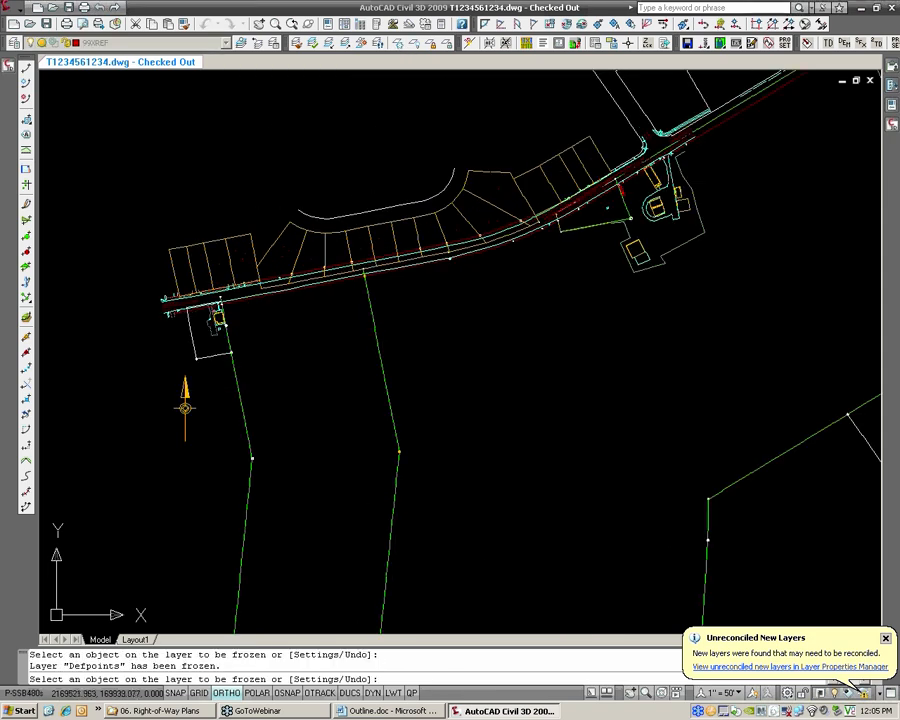
{"action": "scroll", "coordinate": [355, 189], "scroll_direction": "up", "scroll_amount": 2}
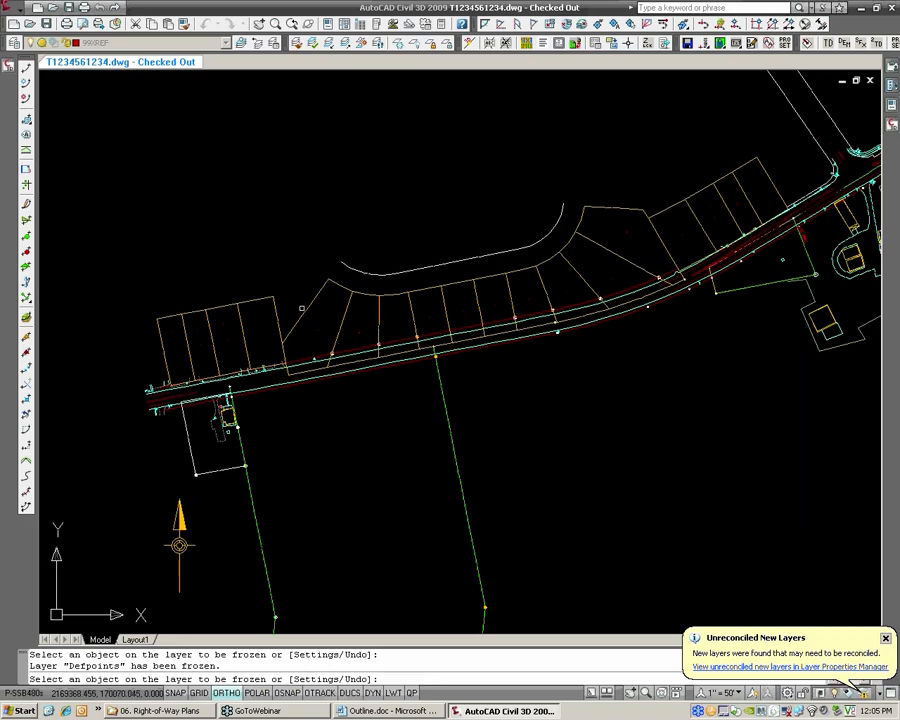
{"action": "left_click", "coordinate": [262, 238]}
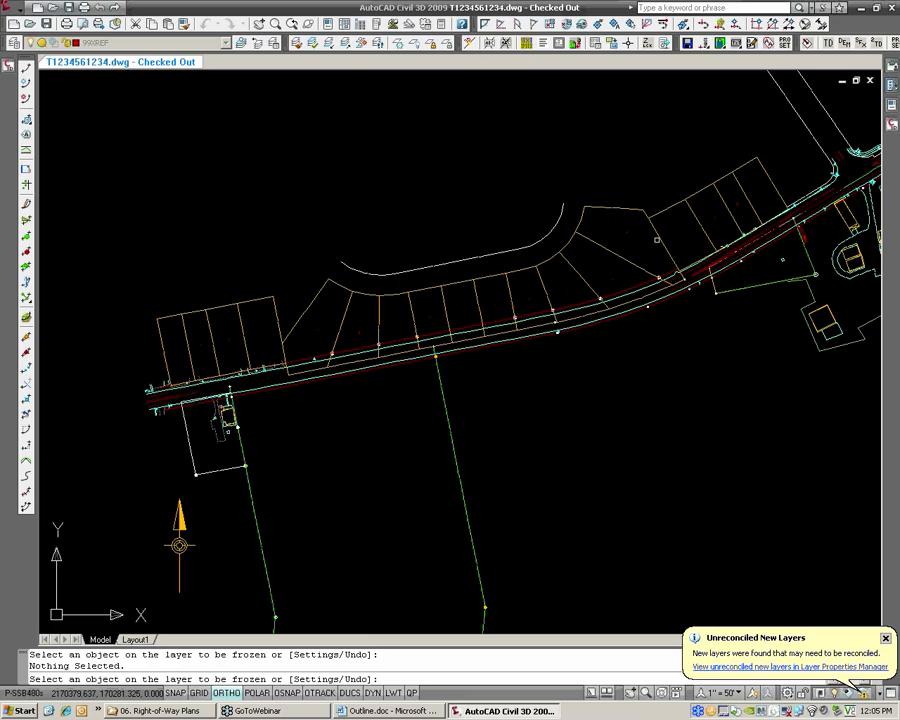
{"action": "scroll", "coordinate": [265, 358], "scroll_direction": "up", "scroll_amount": 3}
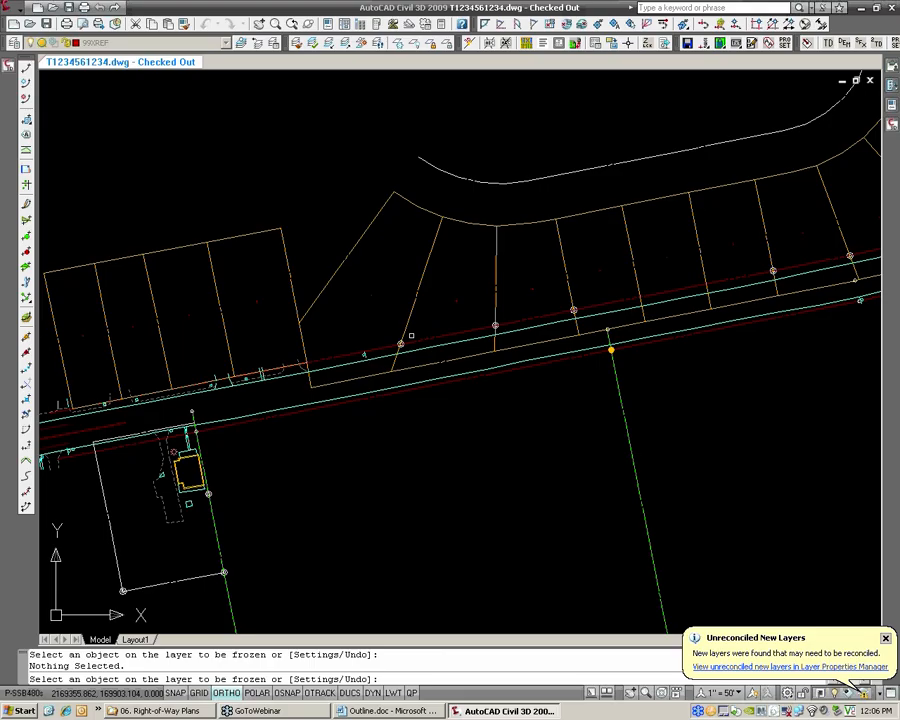
{"action": "scroll", "coordinate": [375, 341], "scroll_direction": "down", "scroll_amount": 2}
{"action": "scroll", "coordinate": [375, 341], "scroll_direction": "up", "scroll_amount": 2}
{"action": "key", "text": "Escape"}
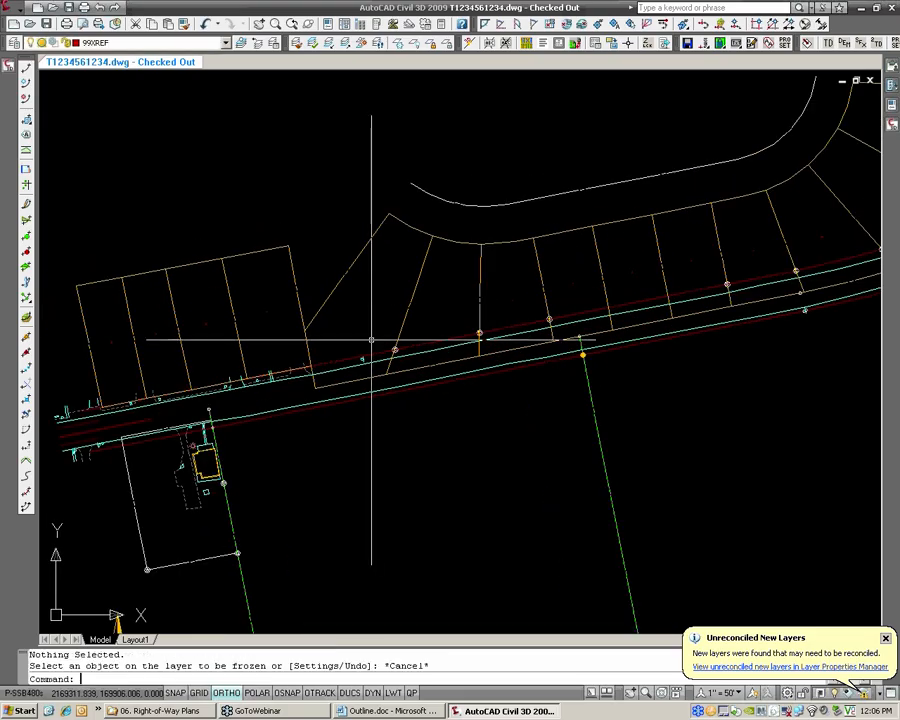
Create a reference to the _C3D University project's ROW Left alignment, using the HRG_ROW [PROP] style and the No Display label set
{"action": "left_click", "coordinate": [11, 70]}
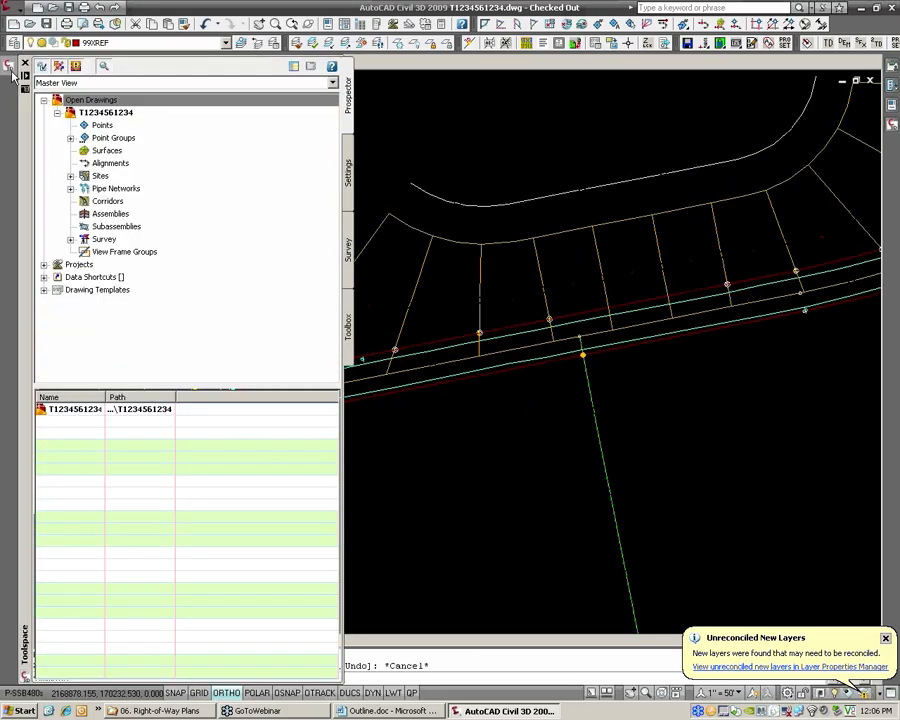
{"action": "left_click", "coordinate": [44, 264]}
{"action": "left_click", "coordinate": [57, 277]}
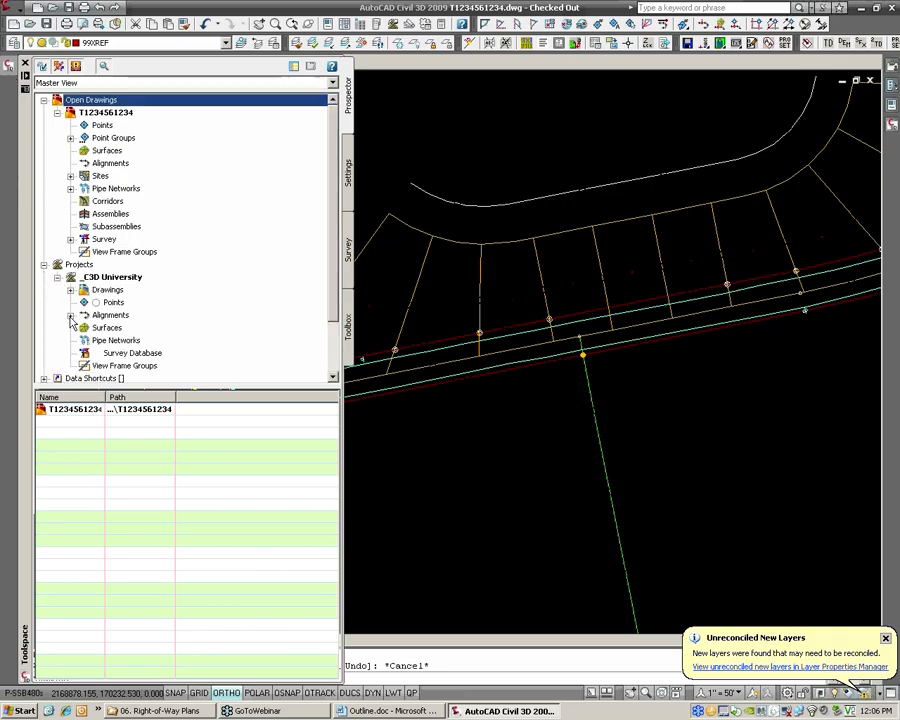
{"action": "left_click", "coordinate": [70, 316]}
{"action": "left_click", "coordinate": [136, 341]}
{"action": "right_click", "coordinate": [139, 344]}
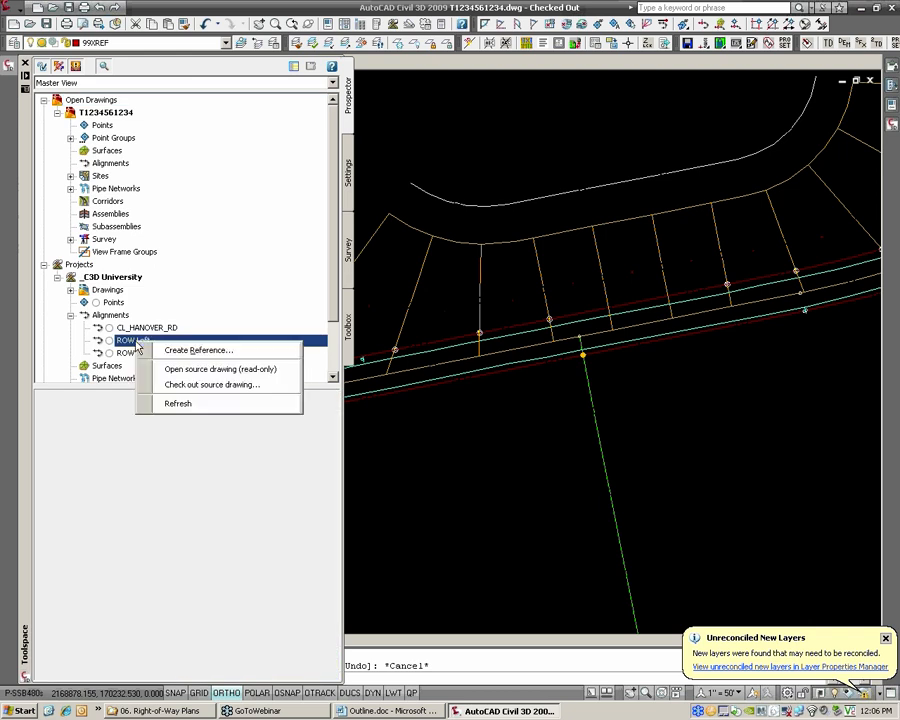
{"action": "left_click", "coordinate": [195, 350]}
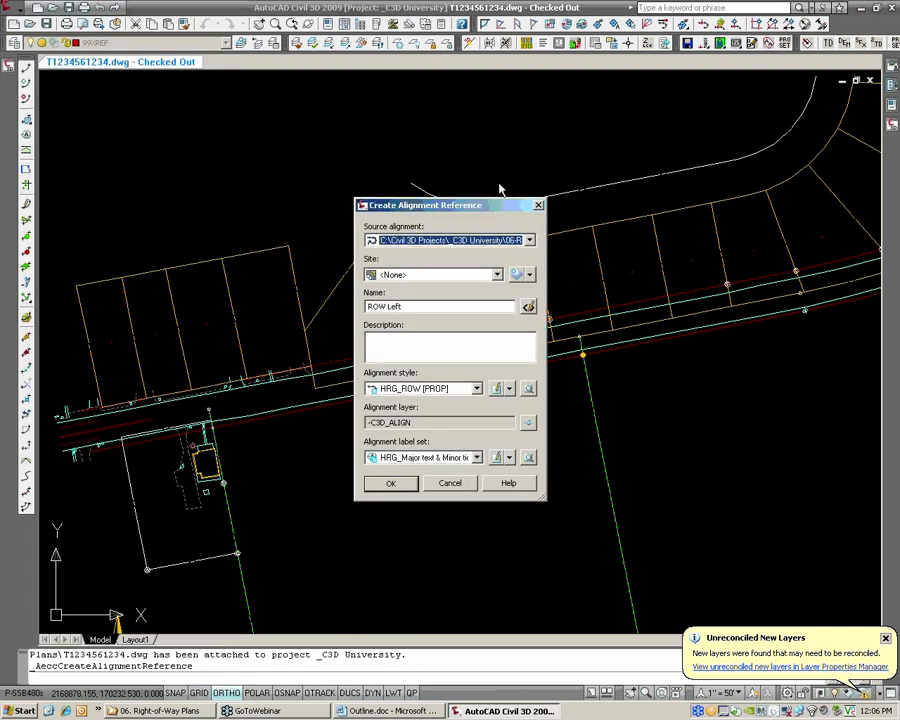
{"action": "left_click_drag", "start_coordinate": [446, 206], "coordinate": [499, 179]}
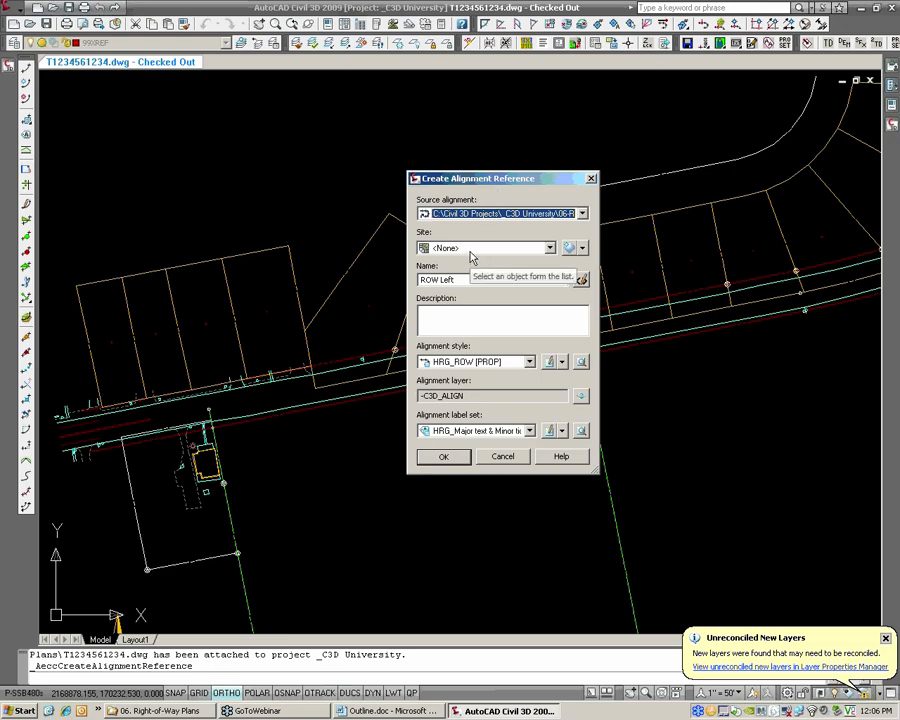
{"action": "left_click", "coordinate": [470, 430]}
{"action": "left_click", "coordinate": [462, 444]}
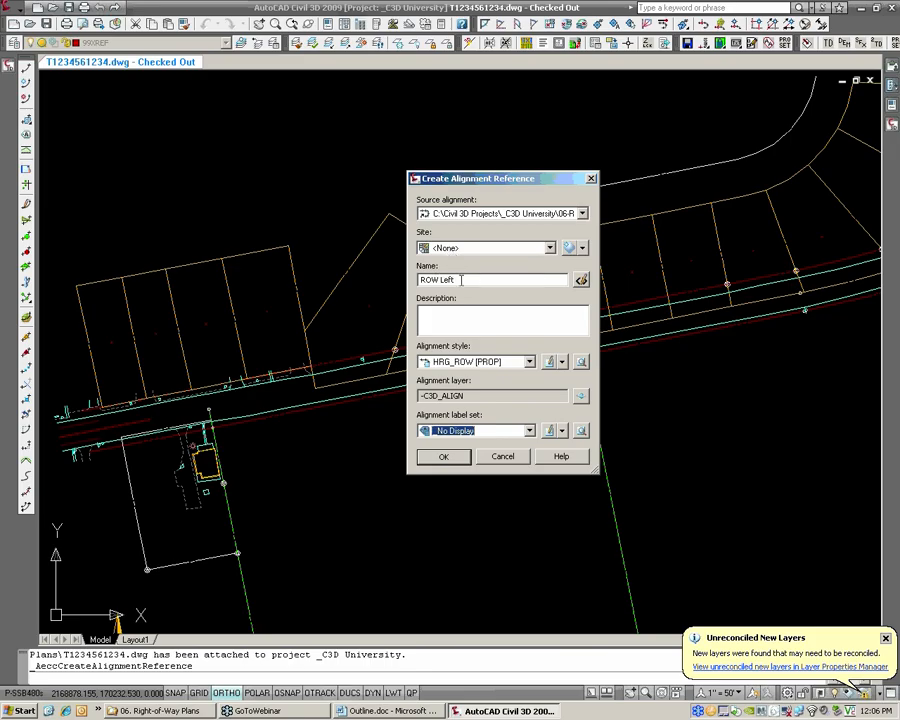
{"action": "left_click", "coordinate": [445, 458]}
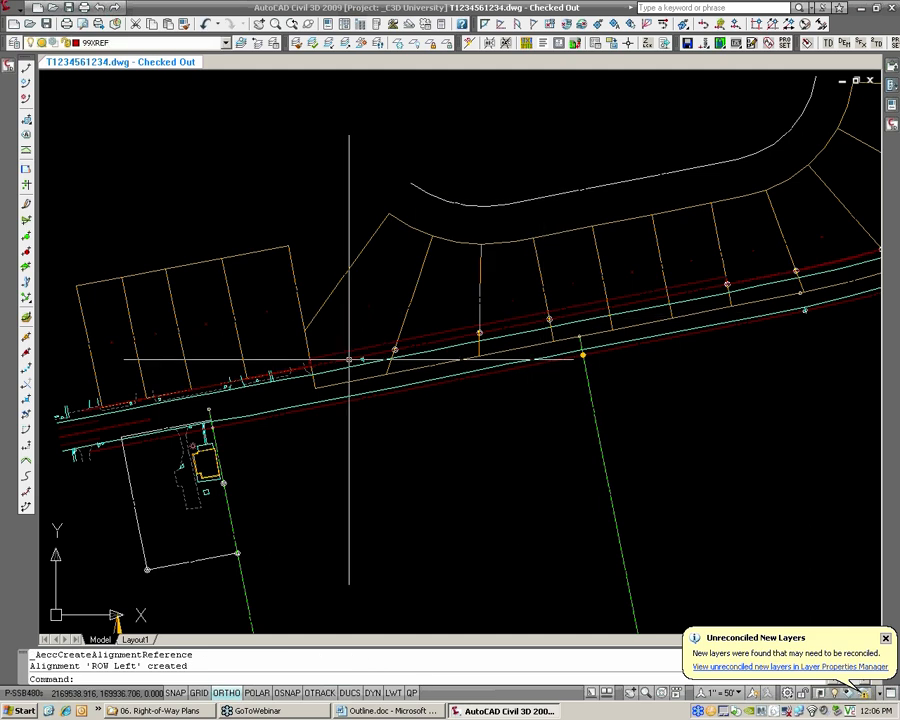
Examine how the referenced ROW Left alignment runs against the existing right-of-way and the lot lines north of the road
{"action": "scroll", "coordinate": [320, 360], "scroll_direction": "up", "scroll_amount": 1}
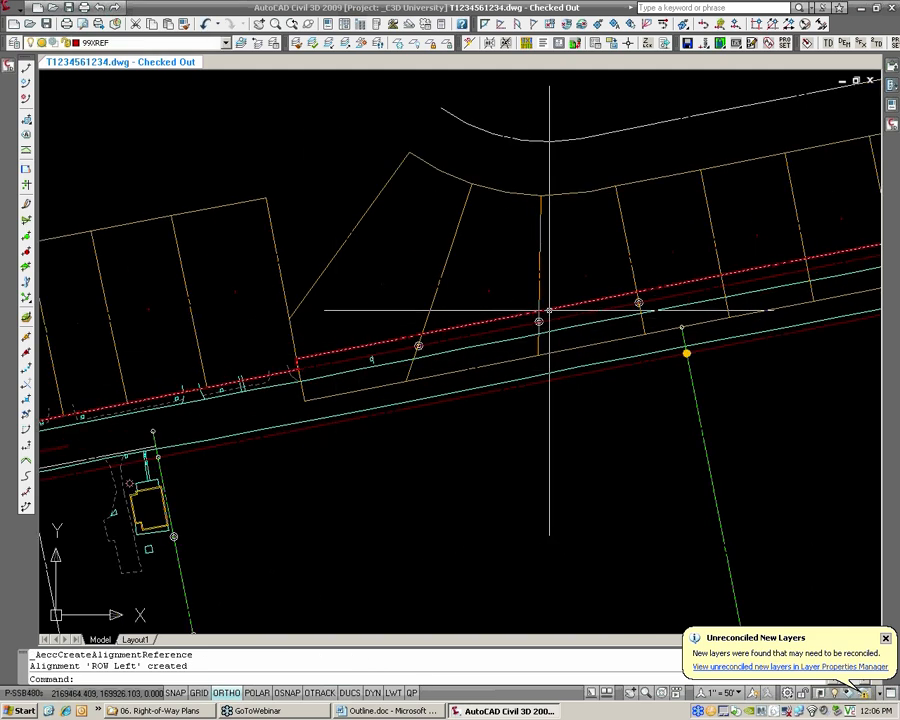
{"action": "middle_click_drag", "start_coordinate": [548, 310], "coordinate": [426, 352]}
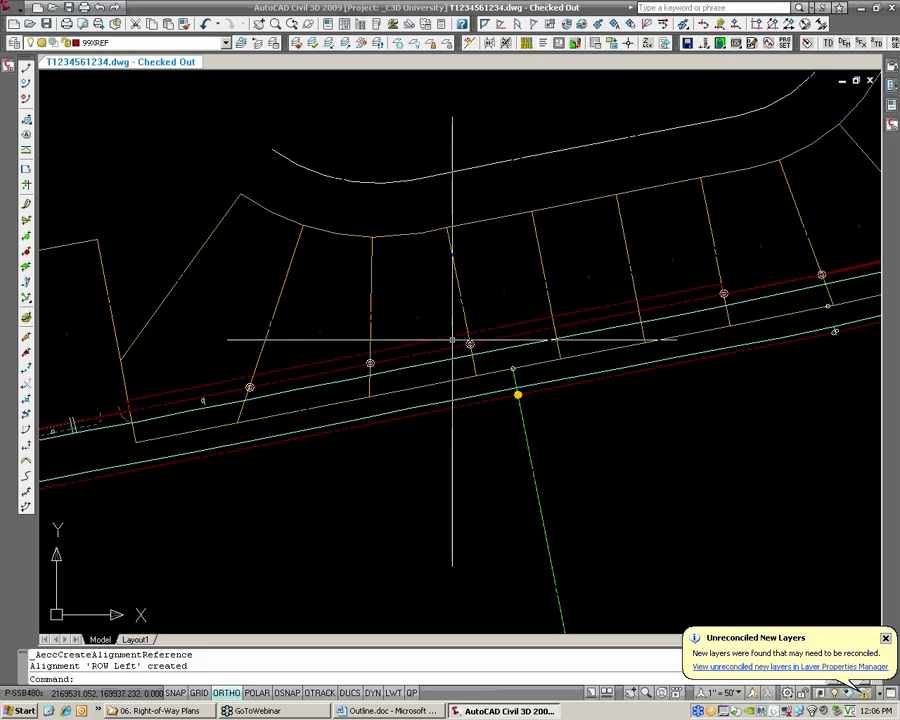
{"action": "scroll", "coordinate": [452, 340], "scroll_direction": "down", "scroll_amount": 2}
{"action": "scroll", "coordinate": [372, 356], "scroll_direction": "up", "scroll_amount": 1}
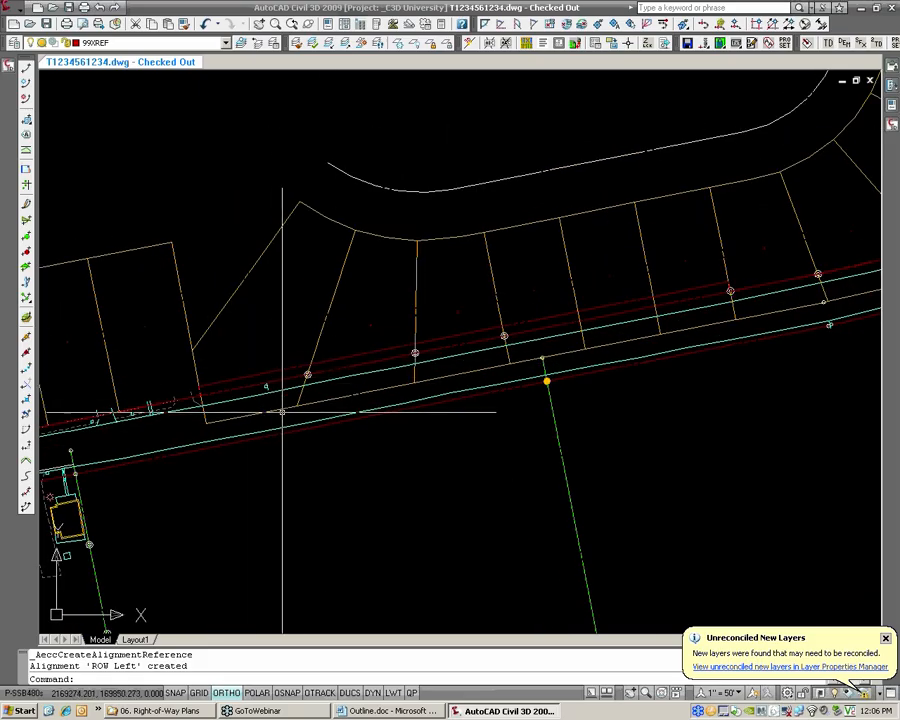
{"action": "scroll", "coordinate": [325, 372], "scroll_direction": "up", "scroll_amount": 1}
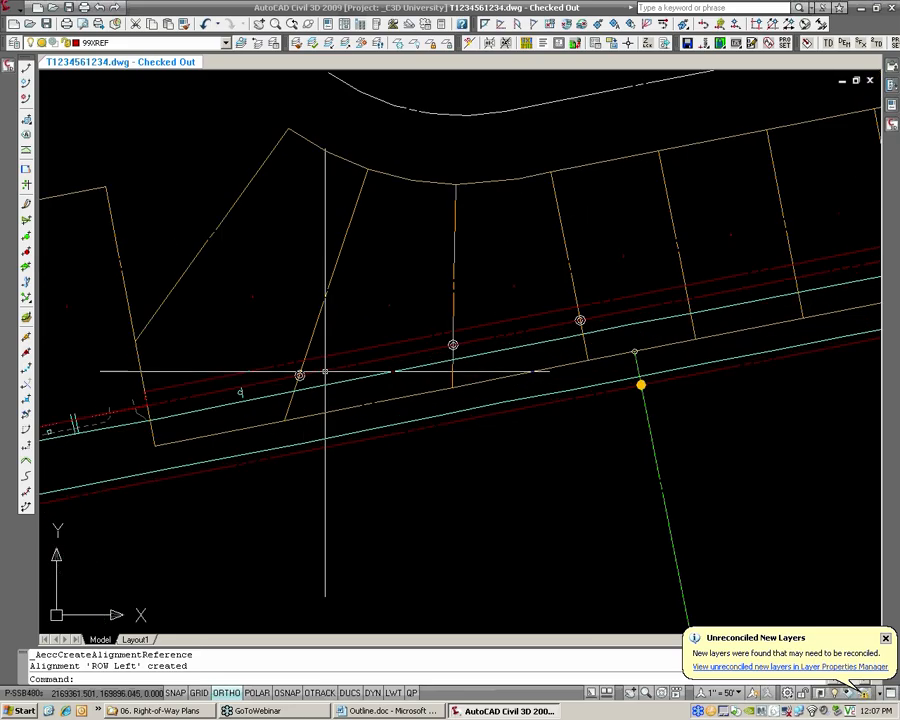
{"action": "scroll", "coordinate": [325, 372], "scroll_direction": "up", "scroll_amount": 1}
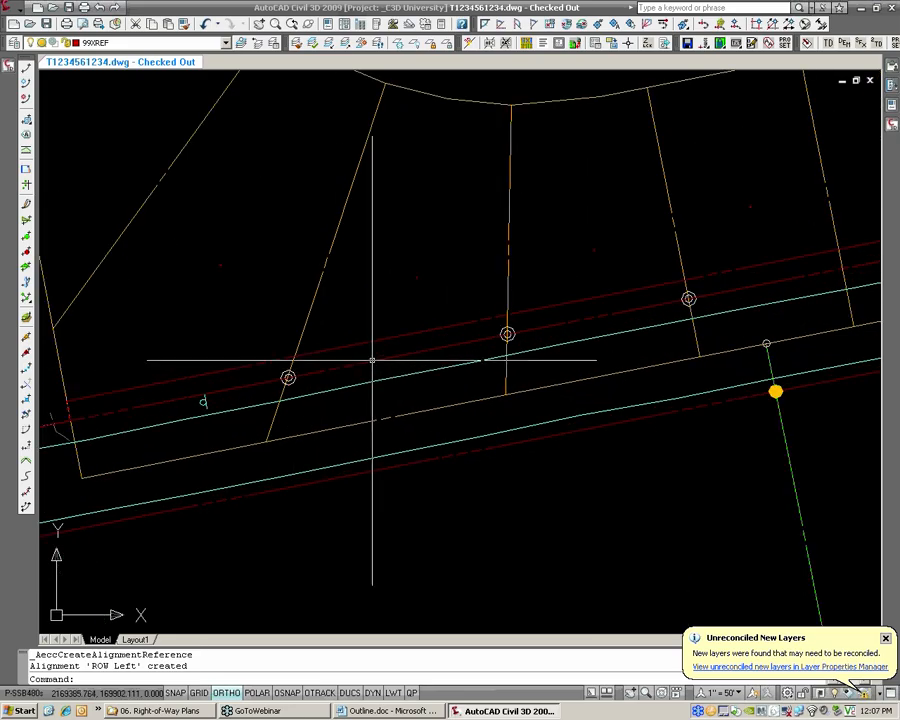
{"action": "mouse_move", "coordinate": [372, 360]}
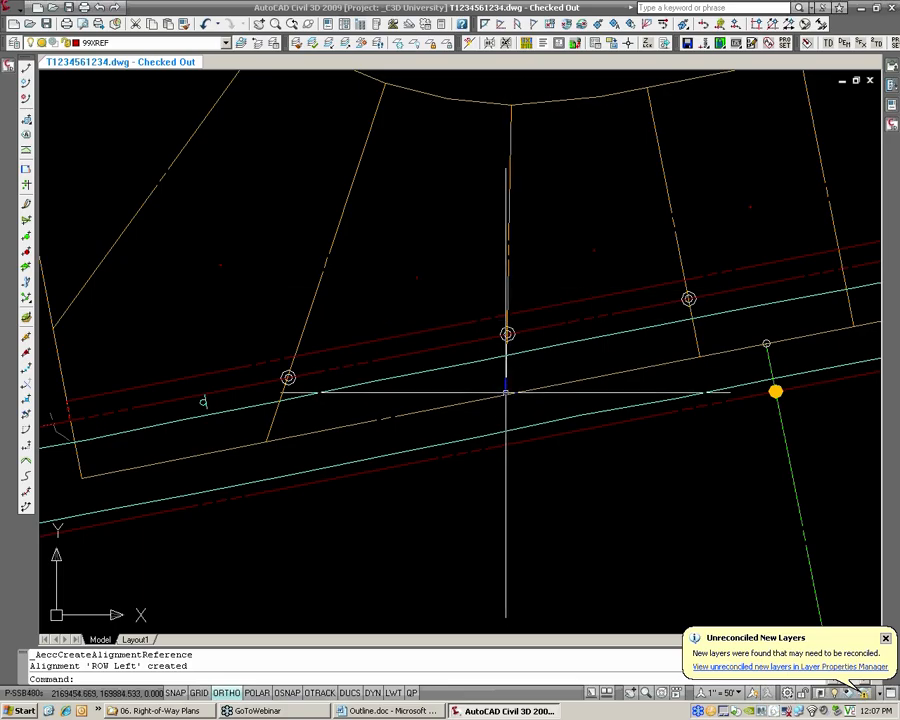
{"action": "scroll", "coordinate": [513, 397], "scroll_direction": "up", "scroll_amount": 2}
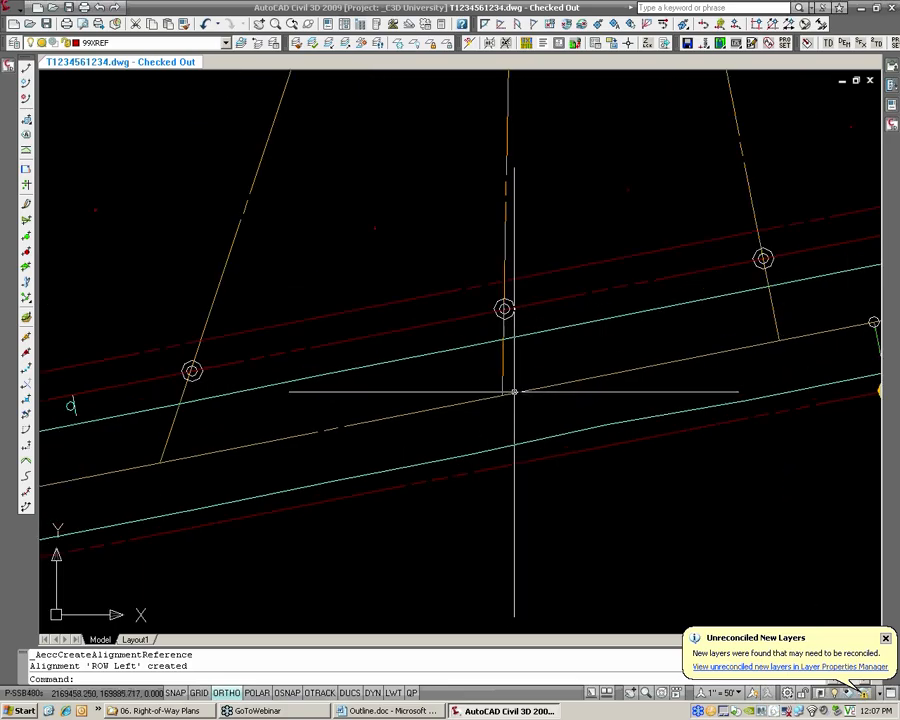
{"action": "scroll", "coordinate": [515, 392], "scroll_direction": "down", "scroll_amount": 2}
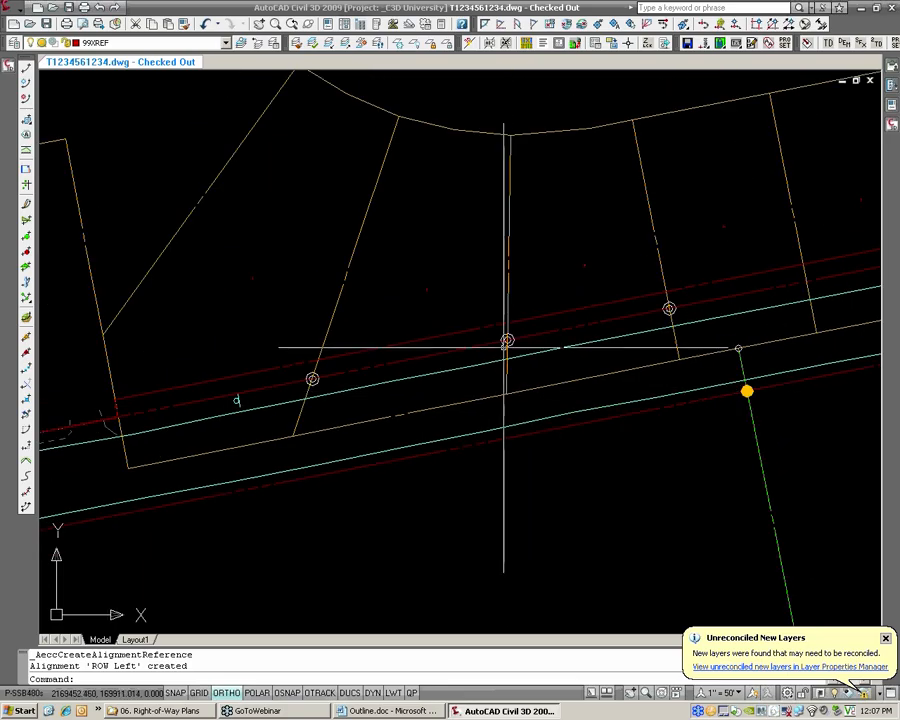
{"action": "scroll", "coordinate": [507, 341], "scroll_direction": "down", "scroll_amount": 2}
{"action": "middle_click_drag", "start_coordinate": [504, 320], "coordinate": [486, 336]}
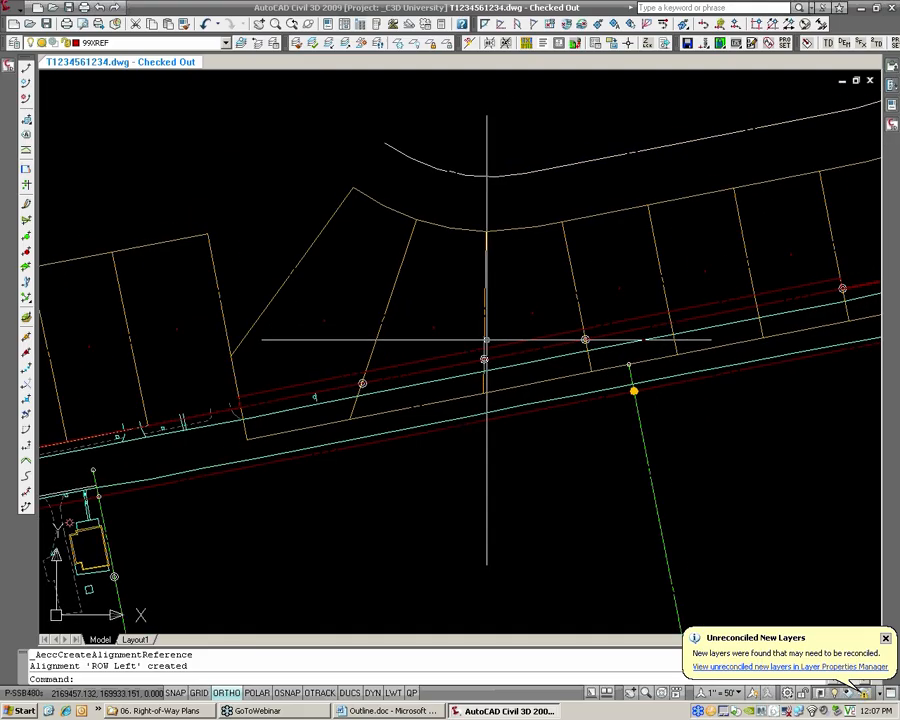
{"action": "scroll", "coordinate": [516, 330], "scroll_direction": "down", "scroll_amount": 2}
{"action": "scroll", "coordinate": [510, 330], "scroll_direction": "up", "scroll_amount": 2}
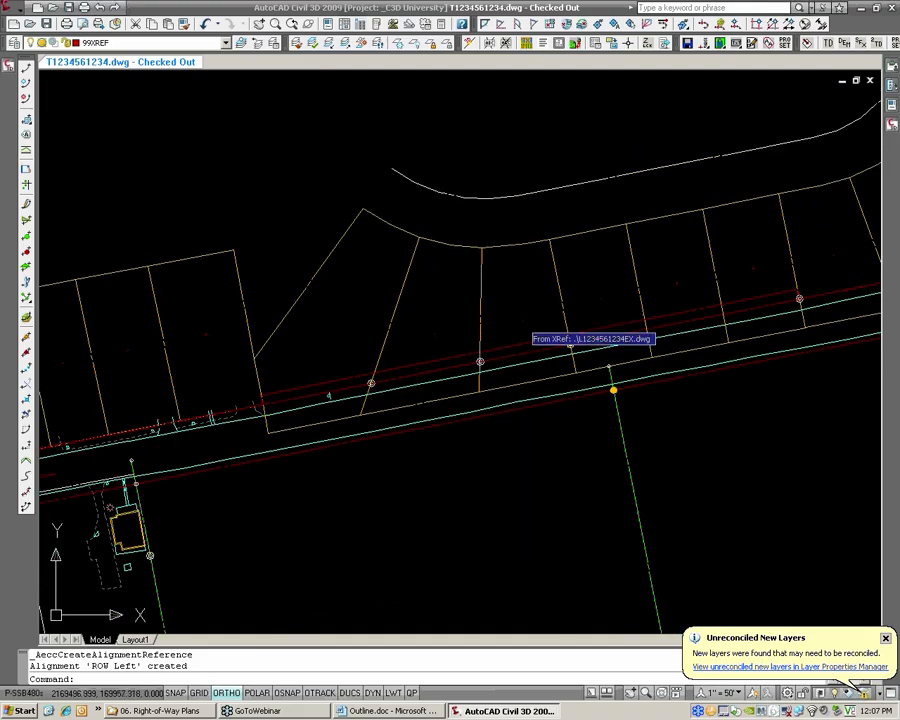
{"action": "left_click", "coordinate": [391, 320]}
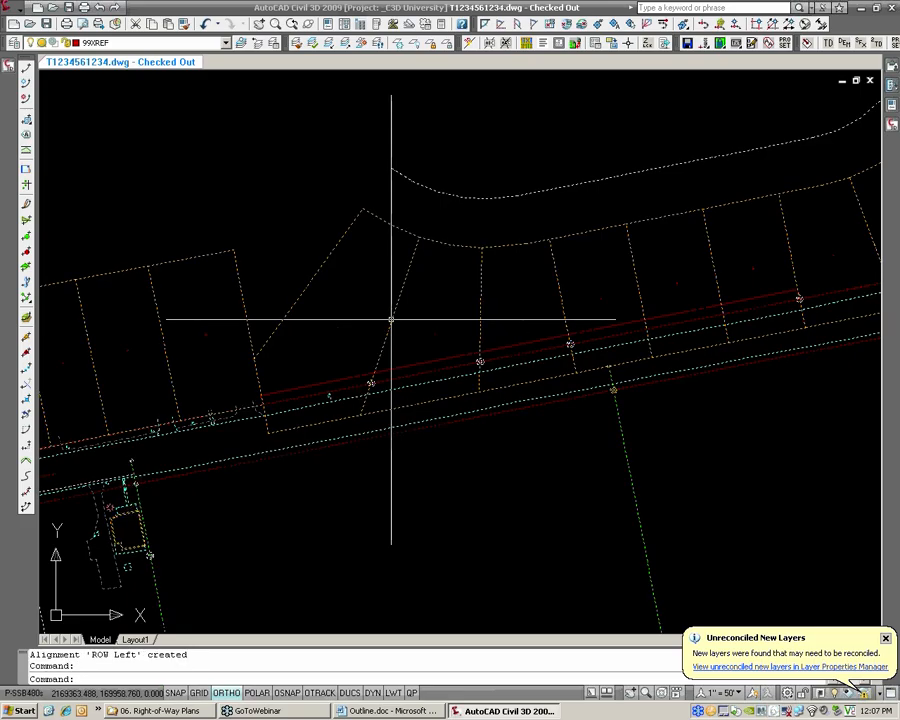
{"action": "right_click", "coordinate": [391, 320]}
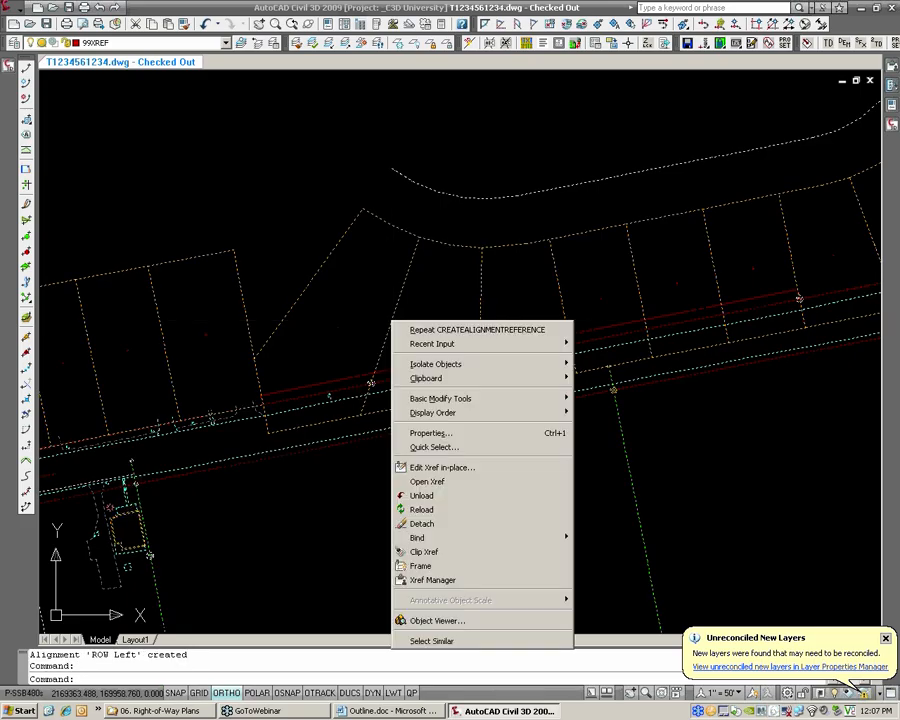
{"action": "left_click", "coordinate": [428, 482]}
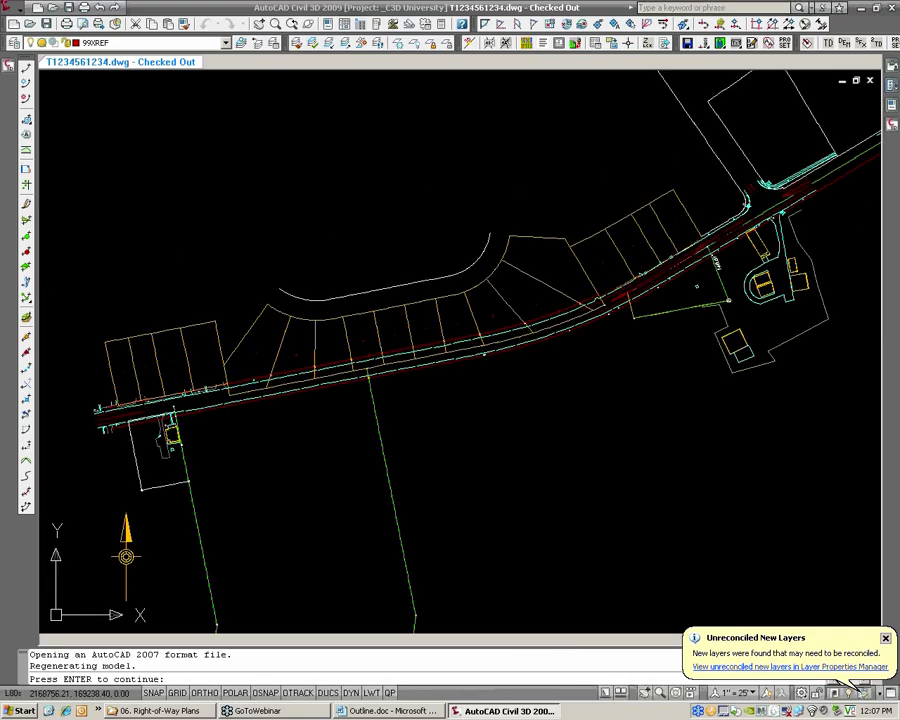
{"action": "key", "text": "Return"}
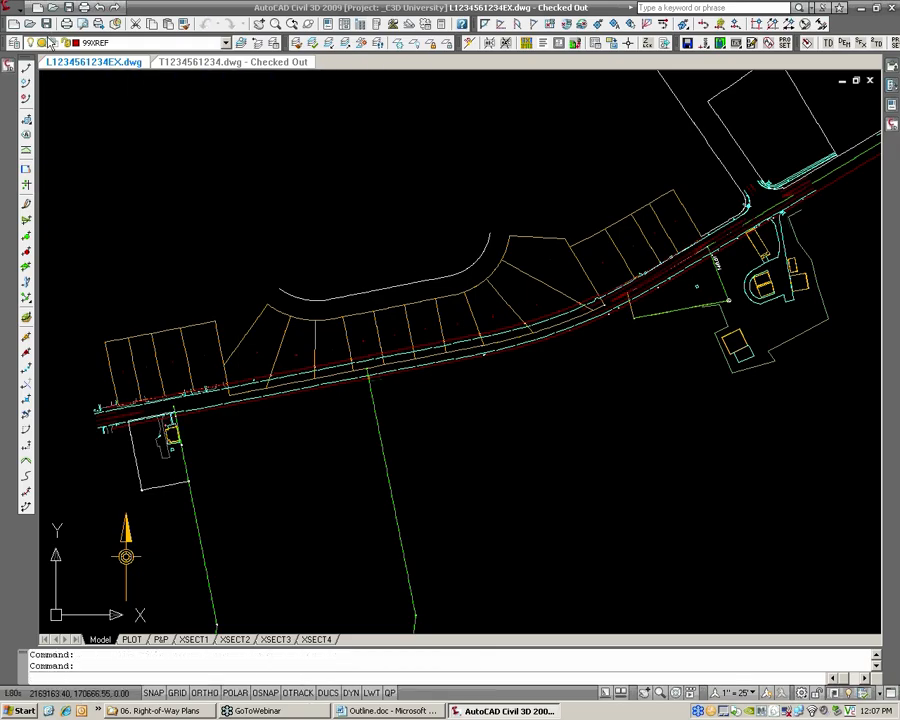
{"action": "key", "text": "ctrl+s"}
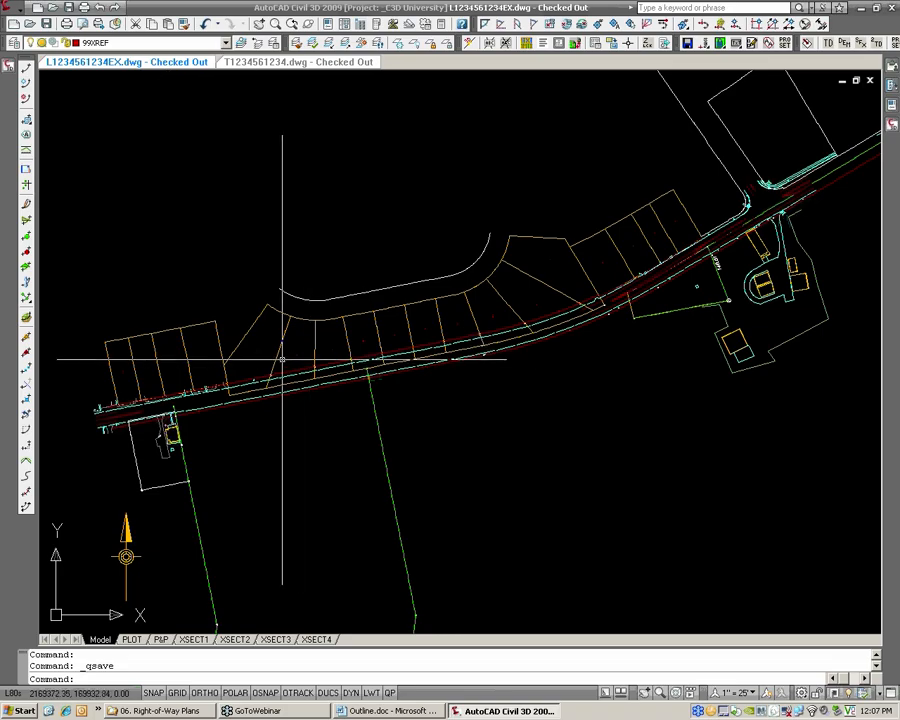
{"action": "scroll", "coordinate": [290, 358], "scroll_direction": "up", "scroll_amount": 3}
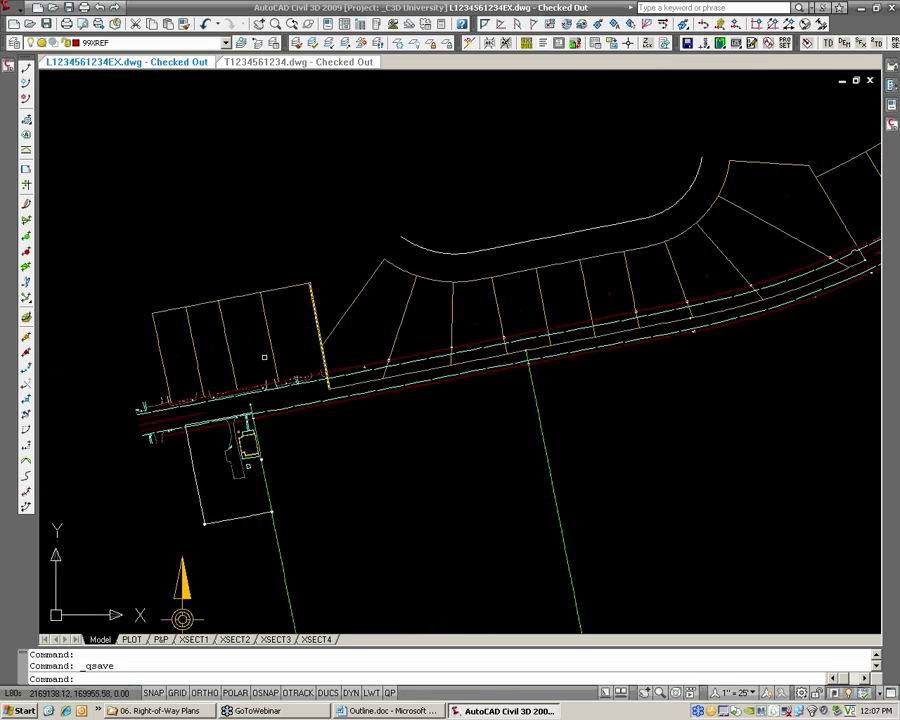
{"action": "scroll", "coordinate": [233, 340], "scroll_direction": "up", "scroll_amount": 1}
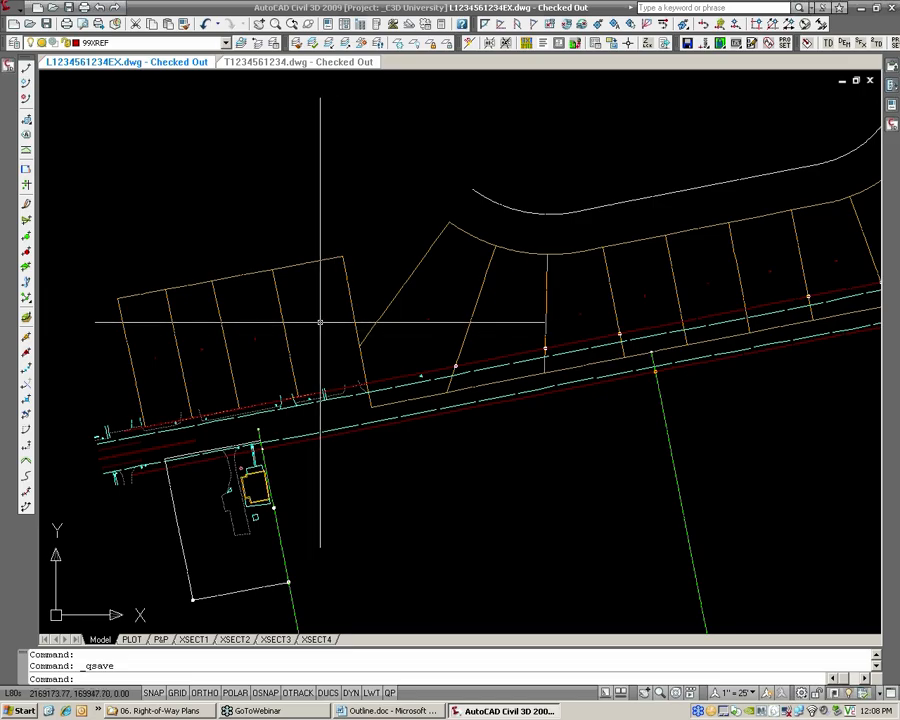
{"action": "scroll", "coordinate": [333, 333], "scroll_direction": "up", "scroll_amount": 1}
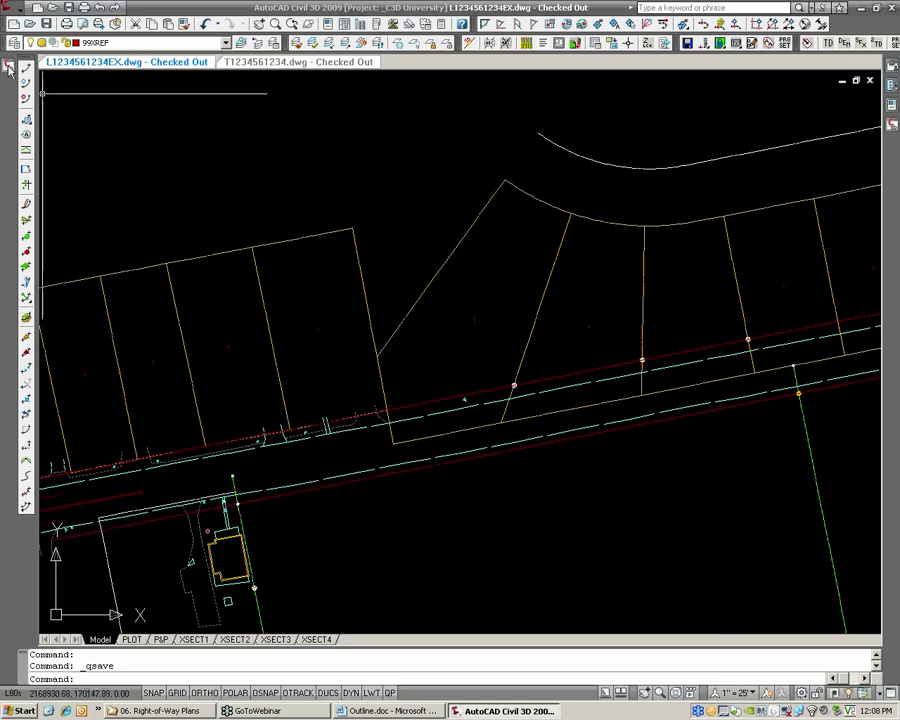
{"action": "mouse_move", "coordinate": [9, 68]}
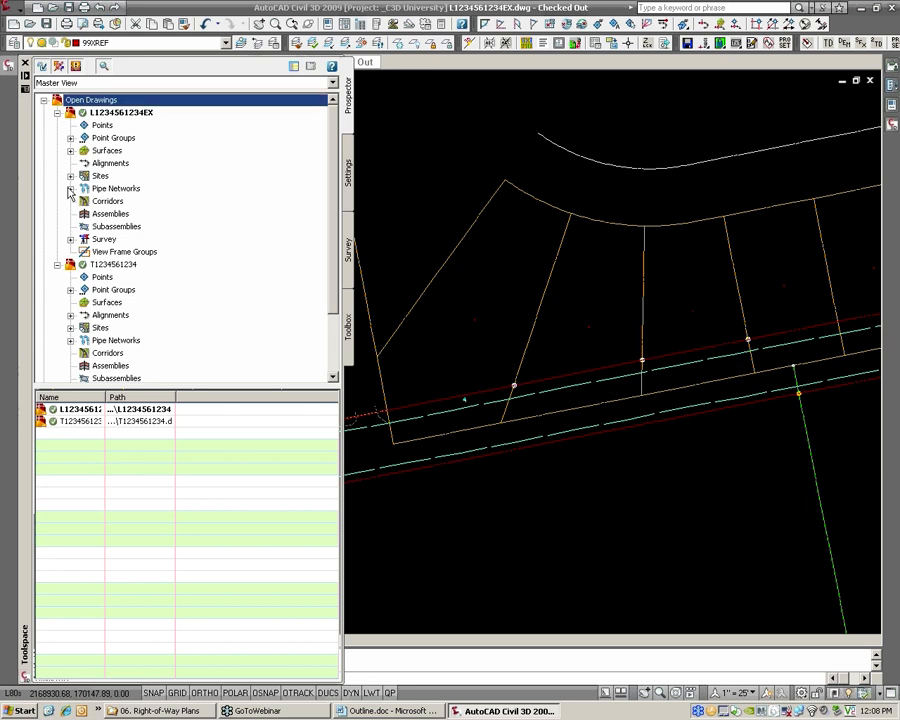
{"action": "left_click", "coordinate": [57, 264]}
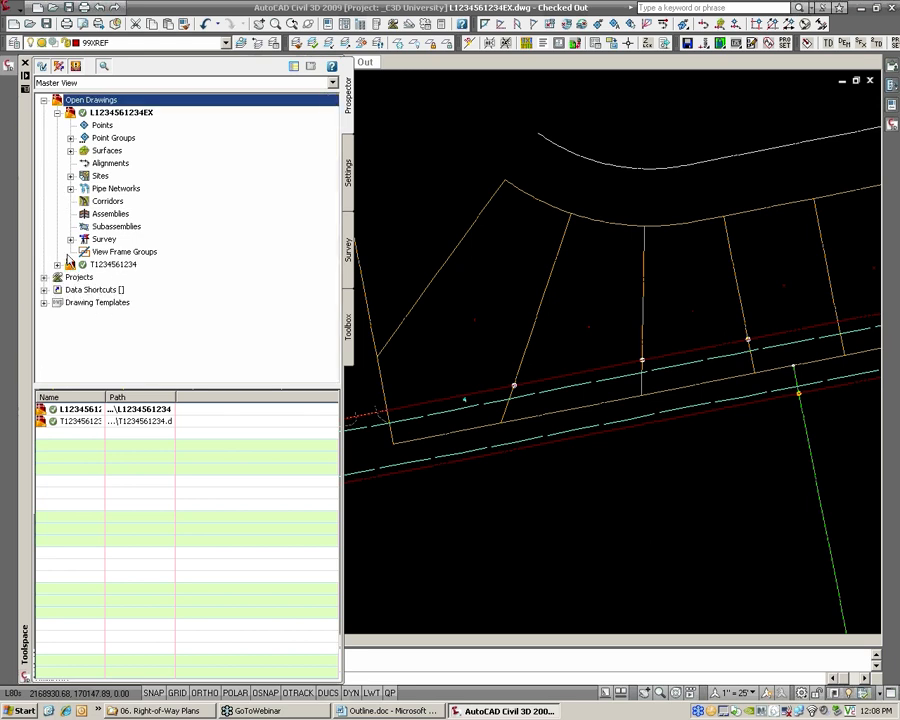
{"action": "left_click", "coordinate": [70, 176]}
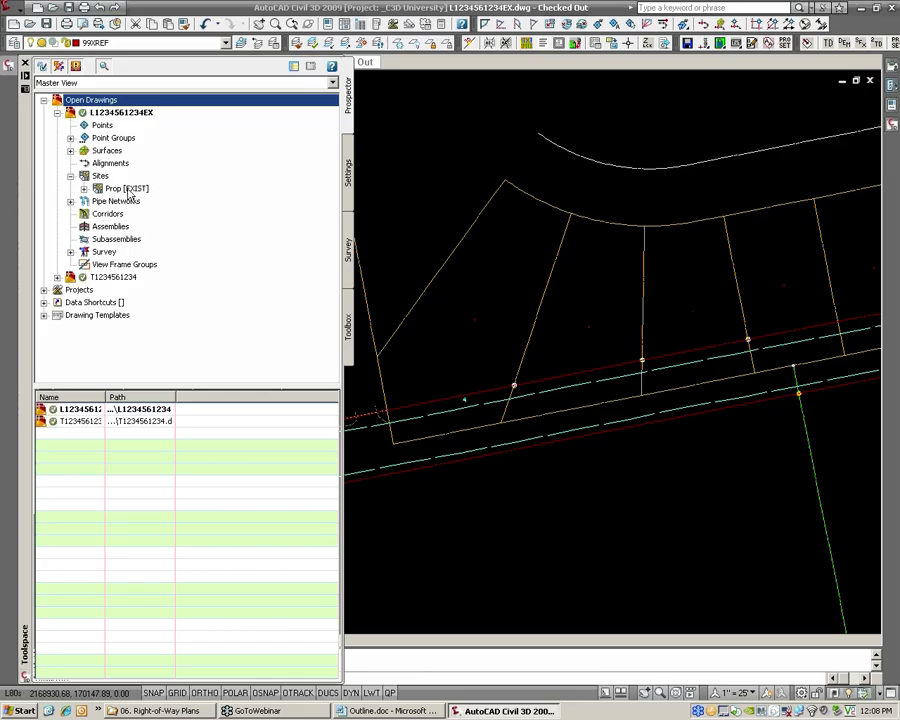
{"action": "left_click", "coordinate": [84, 189]}
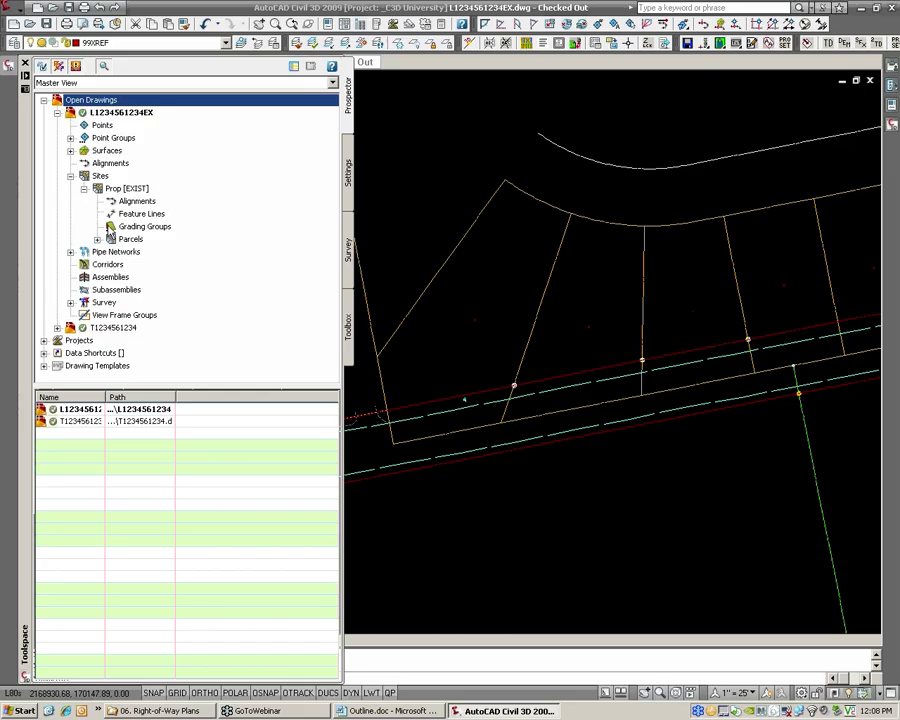
{"action": "left_click", "coordinate": [97, 241]}
{"action": "left_click", "coordinate": [131, 138]}
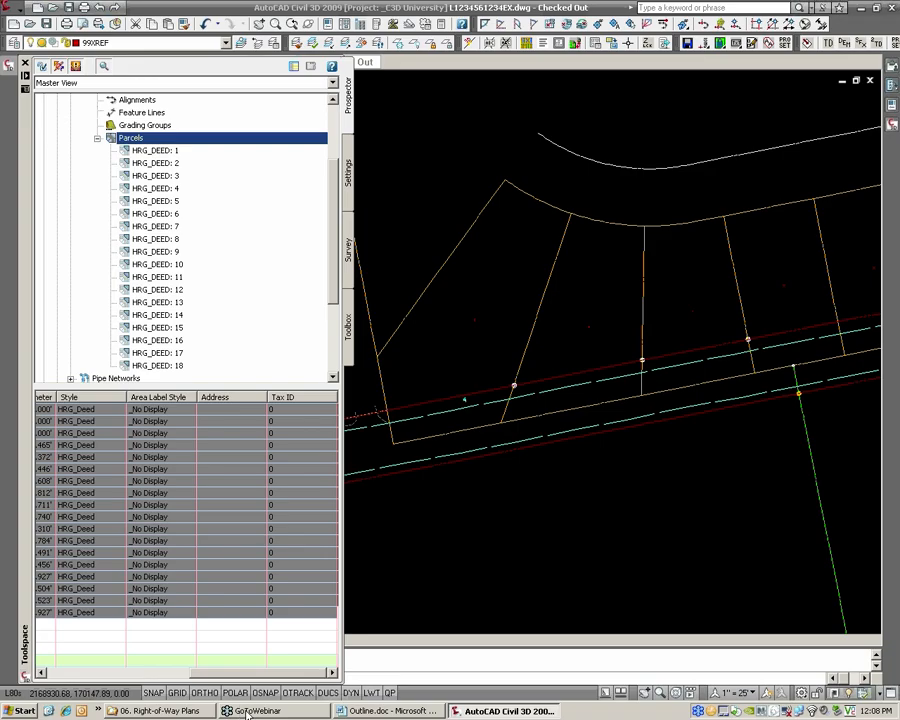
Preview individual HRG_DEED parcels such as 14, 12, 9 and 8, and examine the parcel table and the whole Prop [EXIST] site layout
{"action": "left_click", "coordinate": [152, 315]}
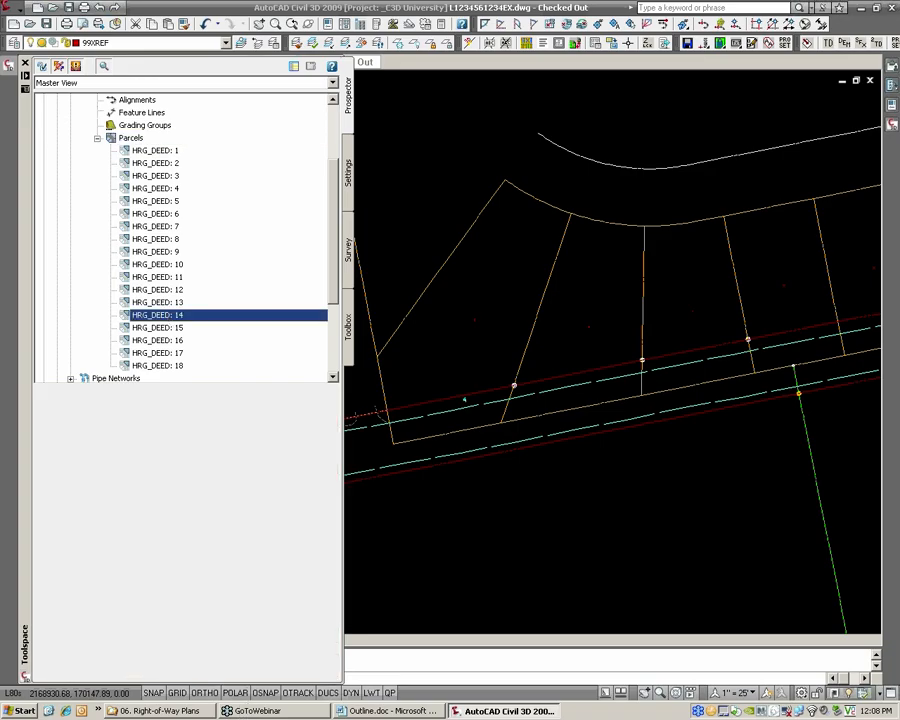
{"action": "left_click", "coordinate": [160, 289]}
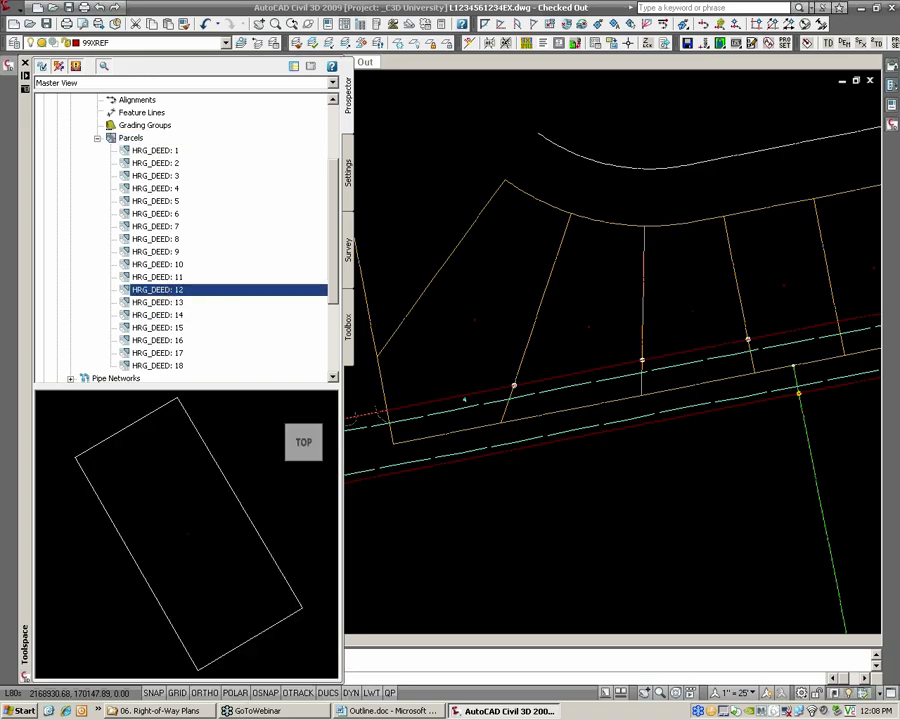
{"action": "left_click", "coordinate": [156, 253]}
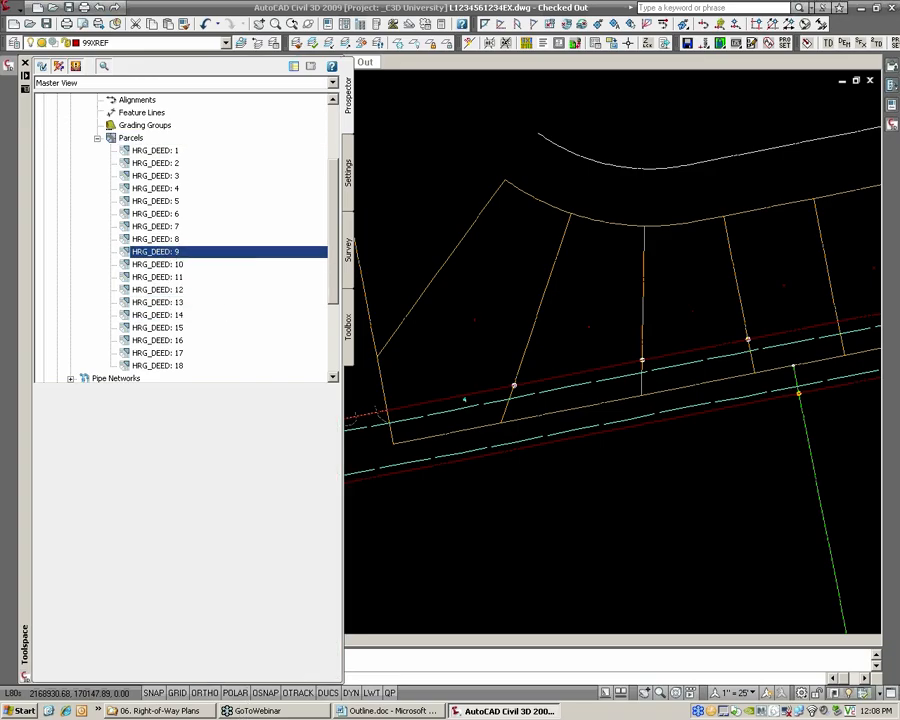
{"action": "left_click", "coordinate": [170, 240]}
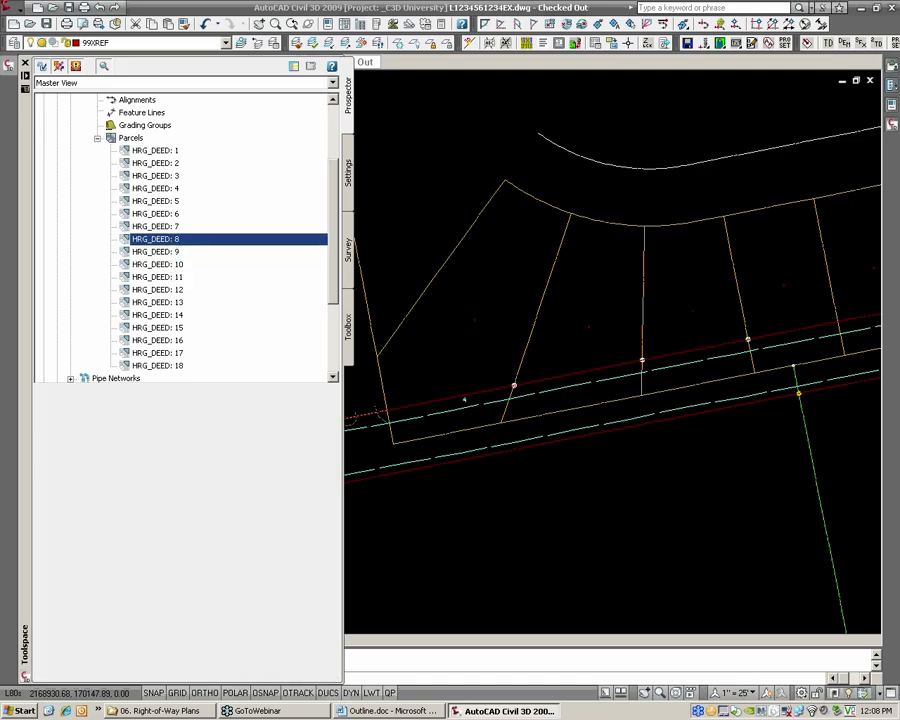
{"action": "left_click", "coordinate": [134, 140]}
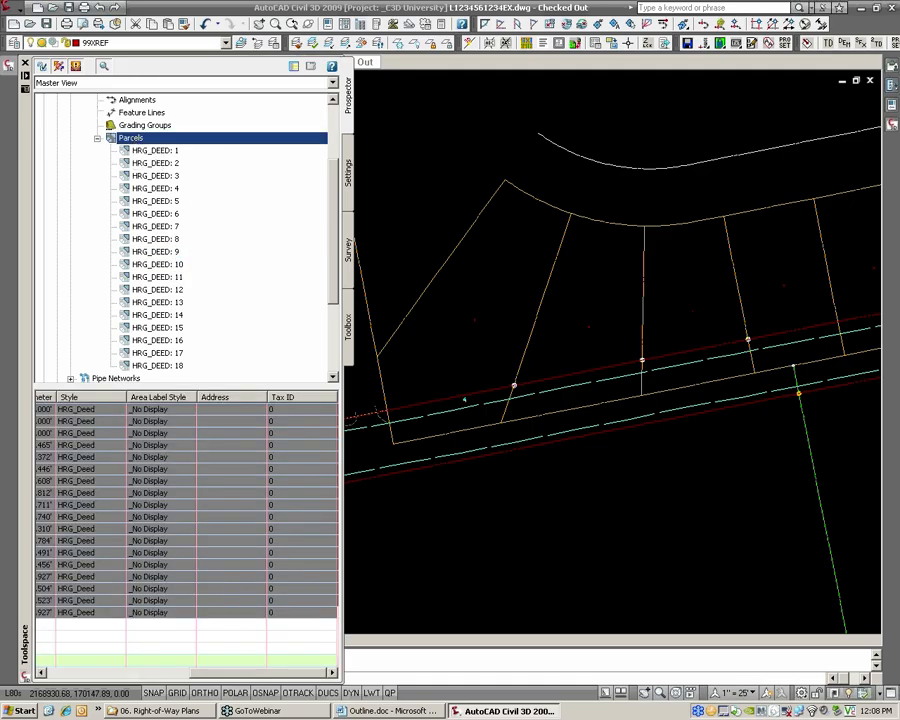
{"action": "left_click_drag", "start_coordinate": [243, 672], "coordinate": [101, 679]}
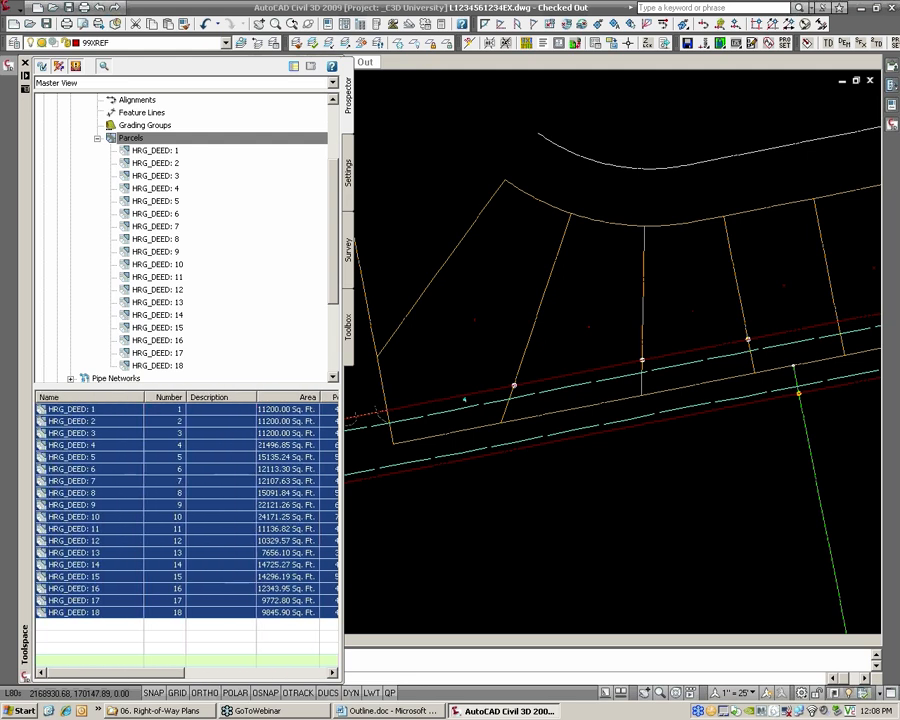
{"action": "left_click_drag", "start_coordinate": [334, 245], "coordinate": [333, 218]}
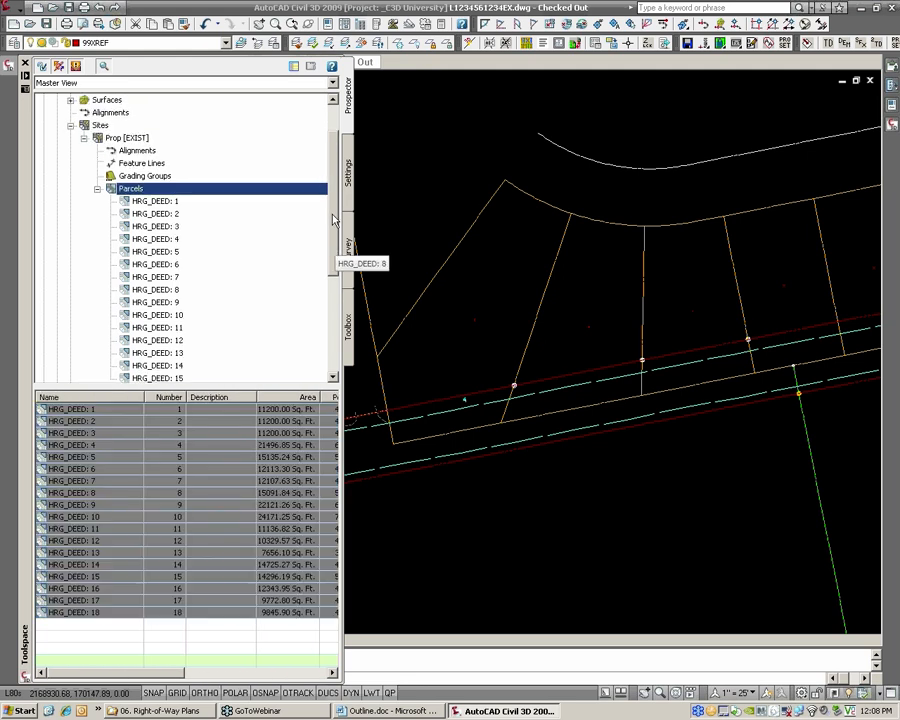
{"action": "left_click", "coordinate": [122, 138]}
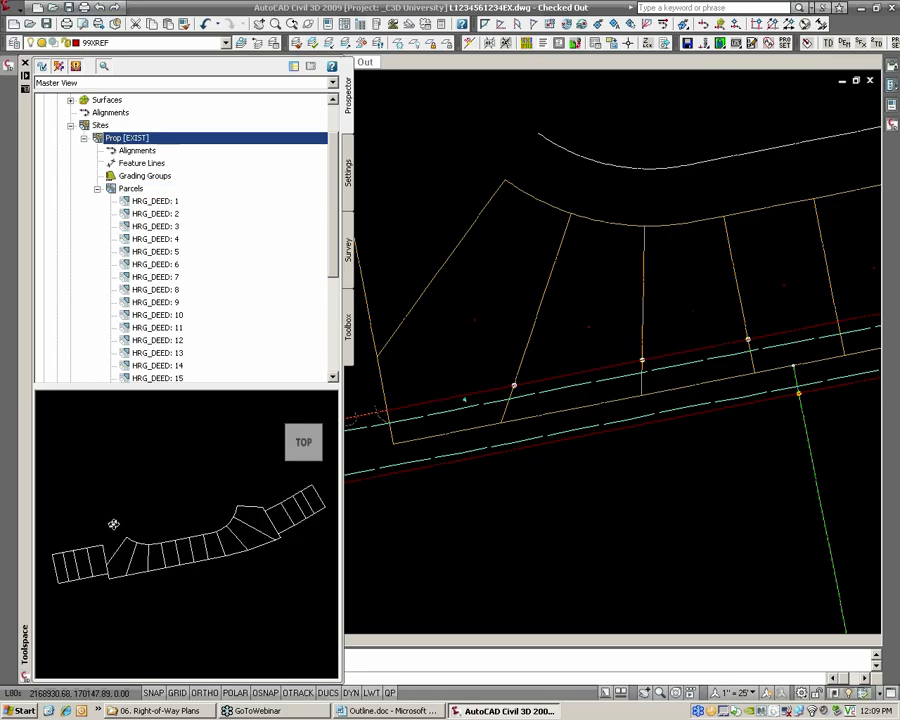
{"action": "middle_click_drag", "start_coordinate": [139, 560], "coordinate": [158, 555]}
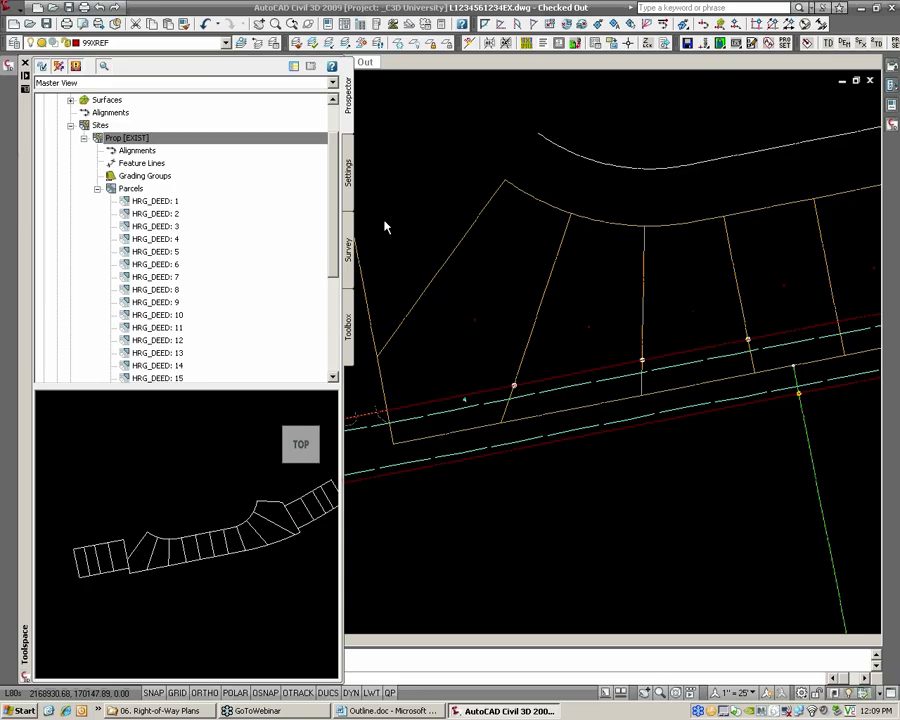
{"action": "left_click_drag", "start_coordinate": [334, 228], "coordinate": [333, 237]}
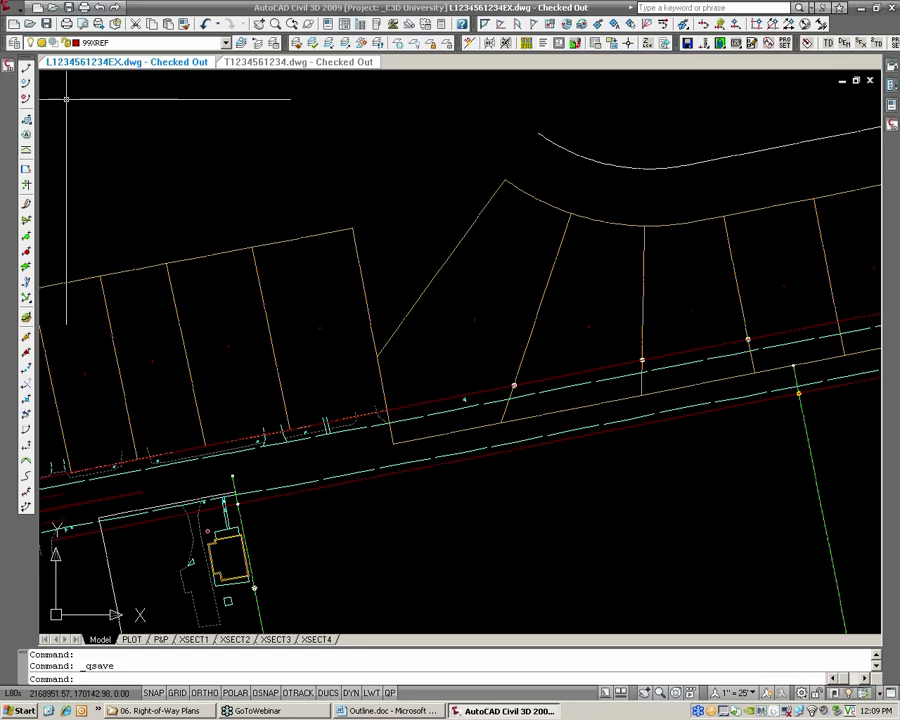
Display the Prop [EXIST] site's parcel table again and review its style, area label style, address and tax ID columns
{"action": "mouse_move", "coordinate": [11, 74]}
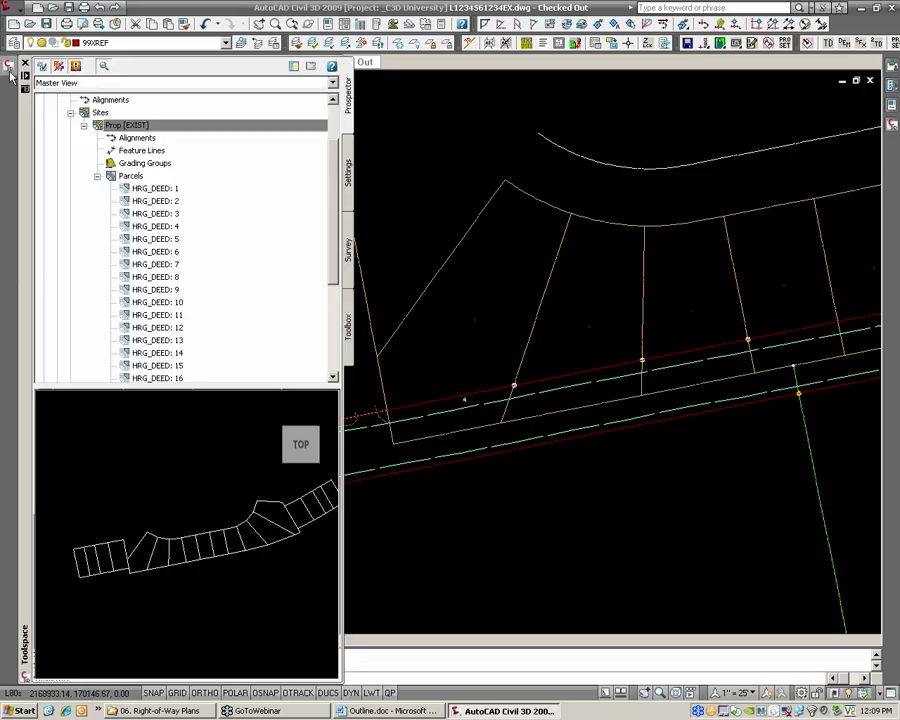
{"action": "left_click", "coordinate": [131, 176]}
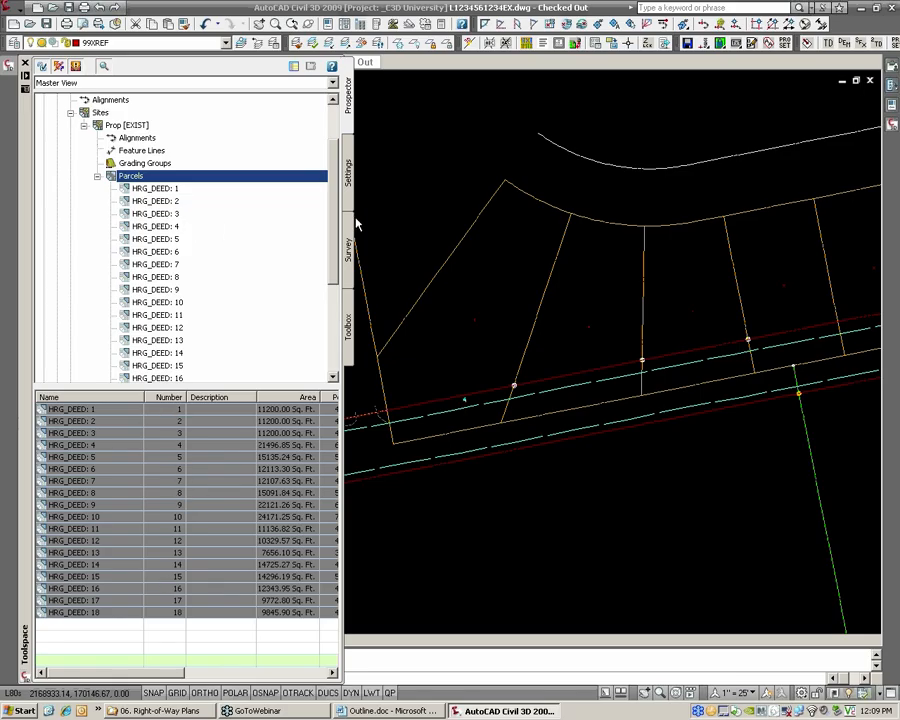
{"action": "scroll", "coordinate": [333, 240], "scroll_direction": "down", "scroll_amount": 2}
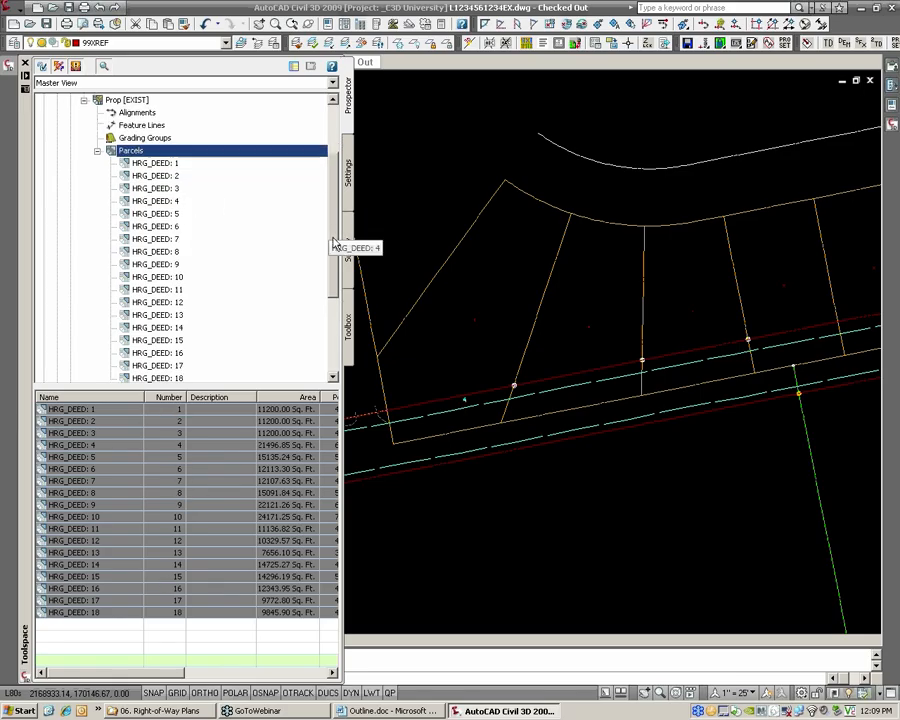
{"action": "left_click_drag", "start_coordinate": [170, 673], "coordinate": [271, 676]}
{"action": "right_click", "coordinate": [267, 401]}
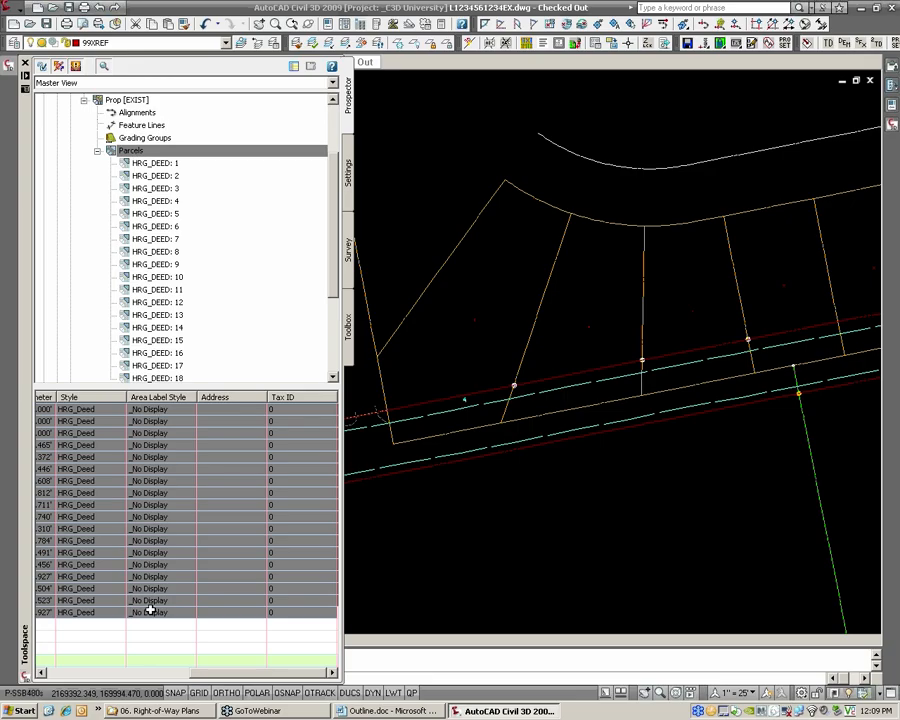
{"action": "left_click_drag", "start_coordinate": [213, 676], "coordinate": [64, 673]}
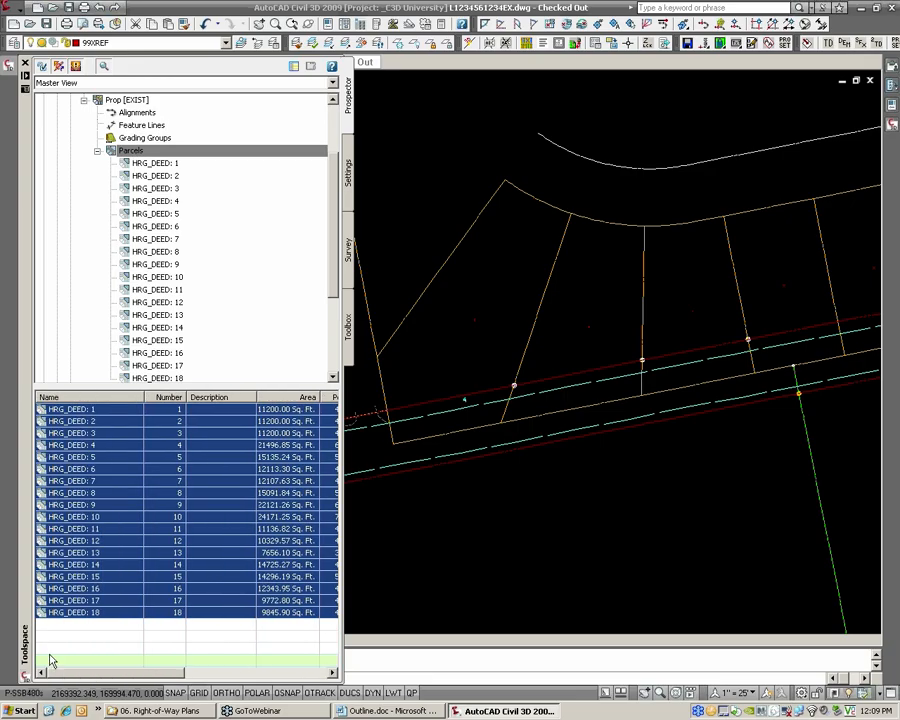
Select parcels HRG_DEED: 1 through 18 in the table and set their area label style to DM3_Prop ID [PROP]
{"action": "left_click", "coordinate": [75, 613]}
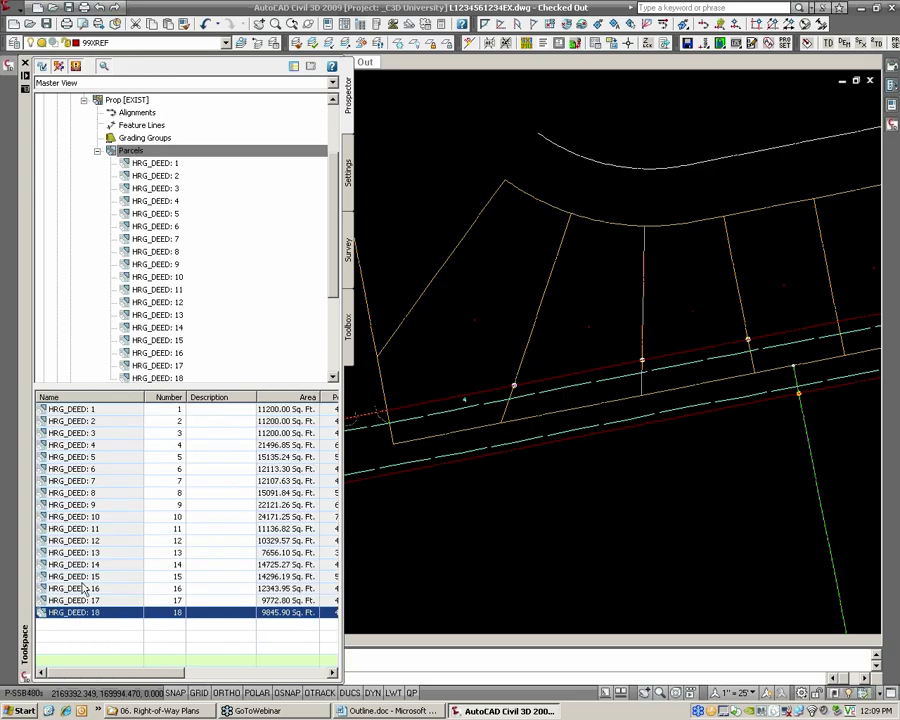
{"action": "left_click", "coordinate": [81, 411], "text": "shift"}
{"action": "left_click_drag", "start_coordinate": [157, 677], "coordinate": [285, 679]}
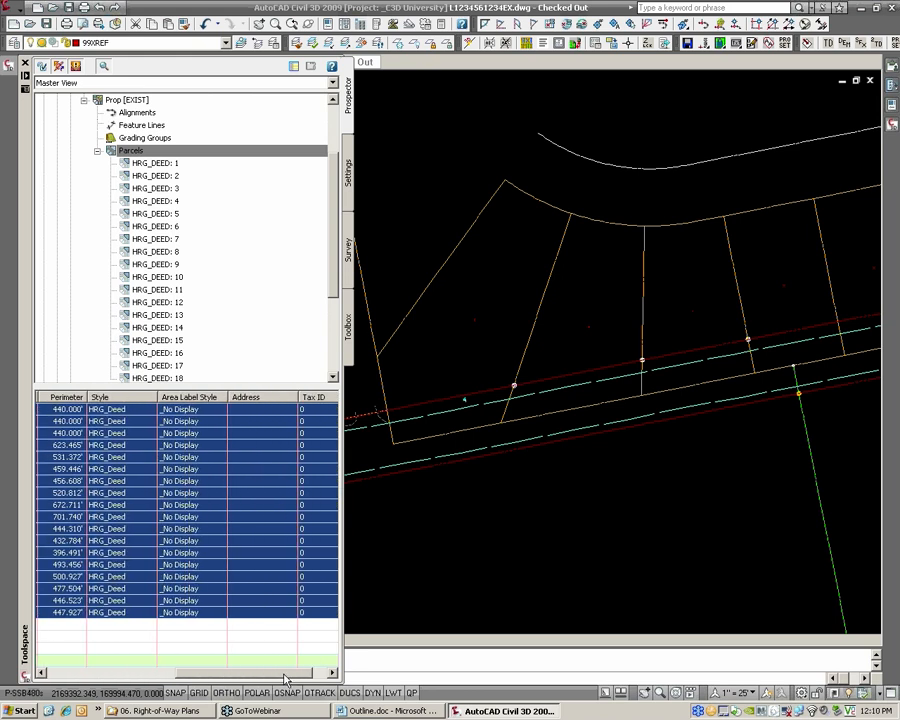
{"action": "right_click", "coordinate": [203, 401]}
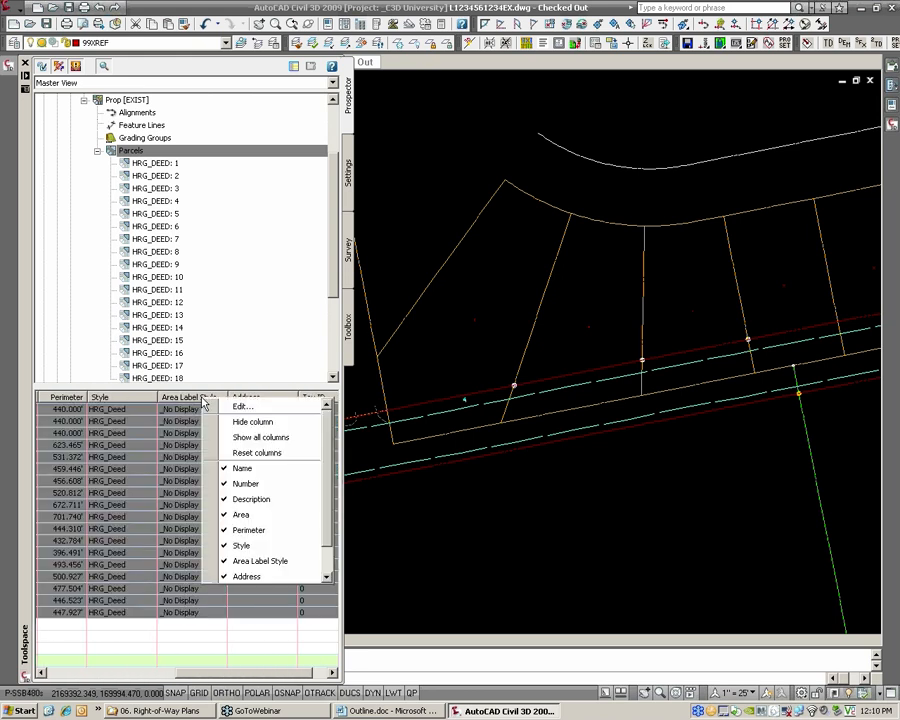
{"action": "left_click", "coordinate": [240, 407]}
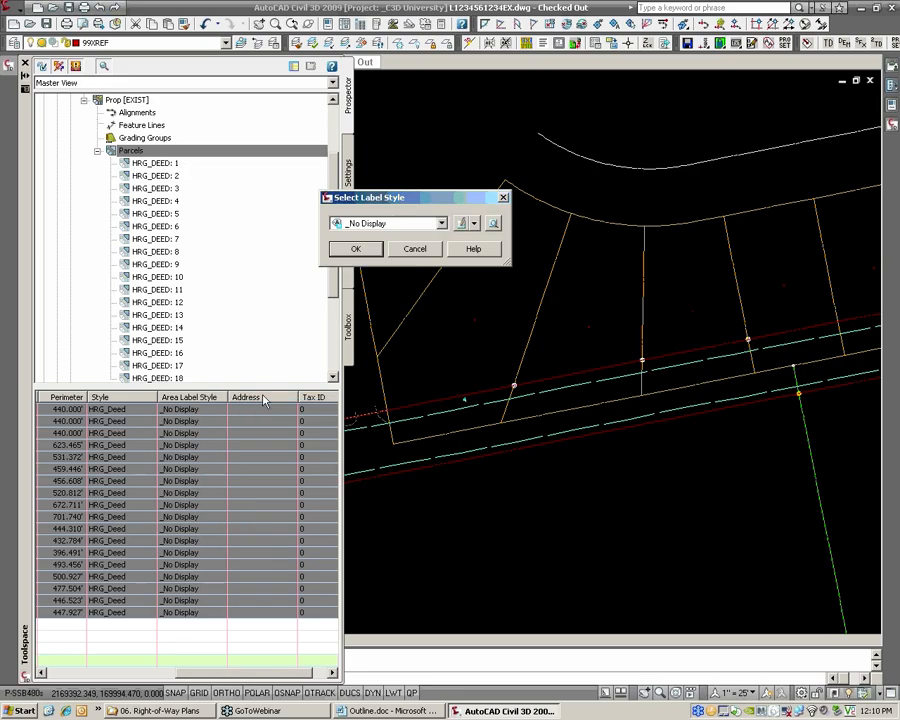
{"action": "left_click", "coordinate": [380, 225]}
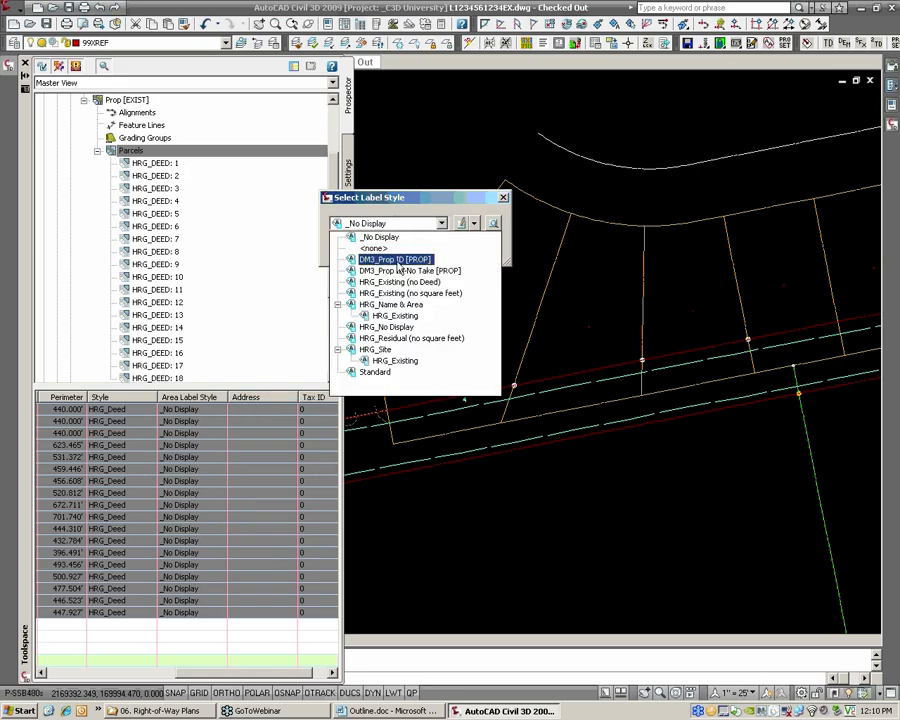
{"action": "left_click", "coordinate": [396, 260]}
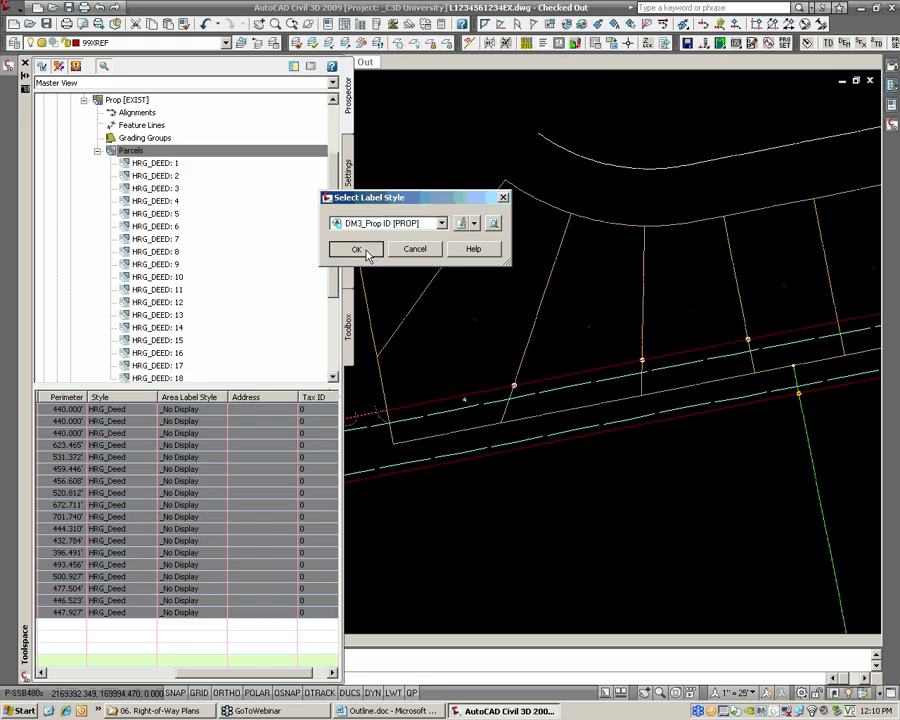
{"action": "left_click", "coordinate": [362, 250]}
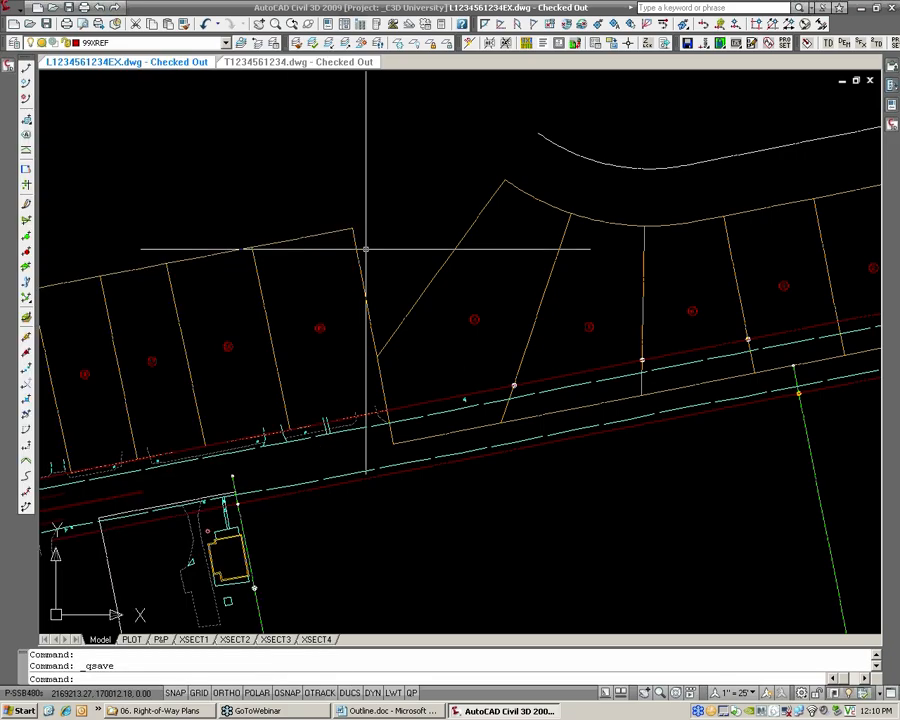
Examine the circled parcel ID labels on the lots along the north side of the road, from west to east
{"action": "scroll", "coordinate": [258, 370], "scroll_direction": "up", "scroll_amount": 4}
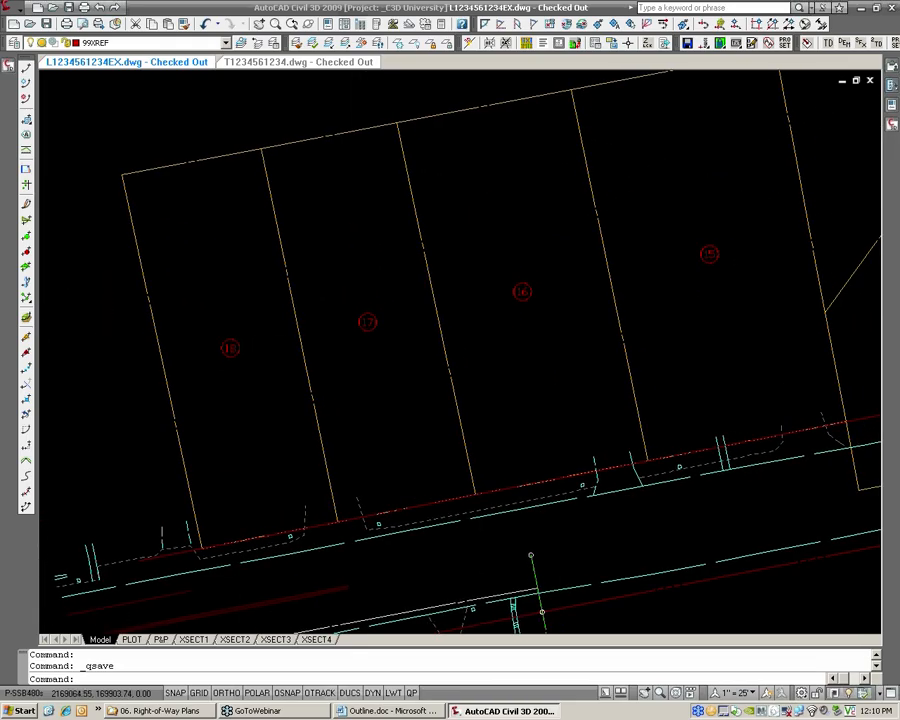
{"action": "scroll", "coordinate": [551, 333], "scroll_direction": "down", "scroll_amount": 3}
{"action": "middle_click_drag", "start_coordinate": [551, 333], "coordinate": [263, 357]}
{"action": "scroll", "coordinate": [380, 336], "scroll_direction": "up", "scroll_amount": 2}
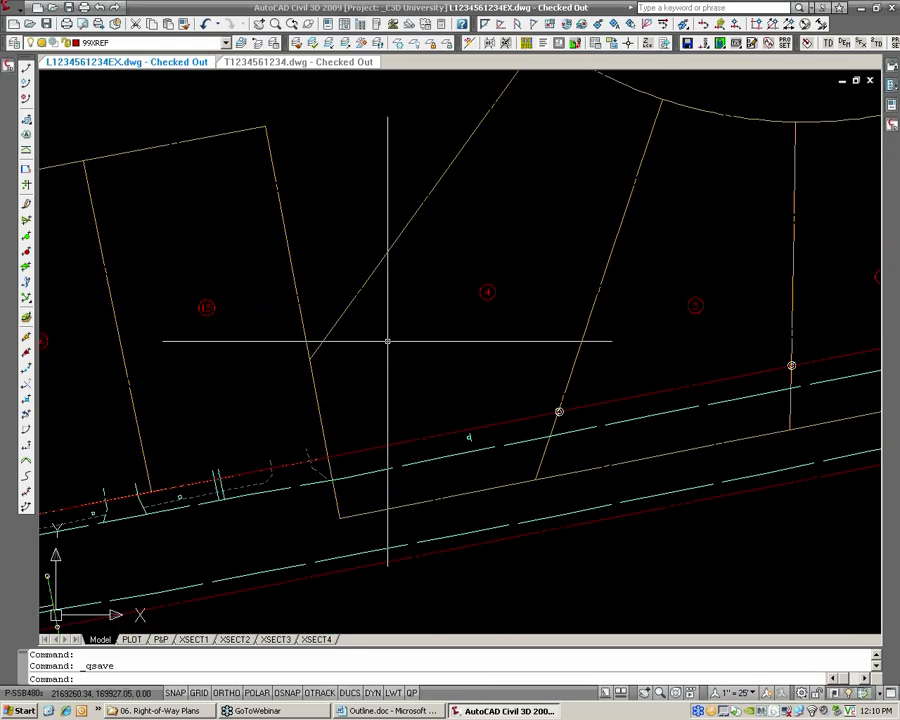
{"action": "middle_click_drag", "start_coordinate": [465, 335], "coordinate": [221, 370]}
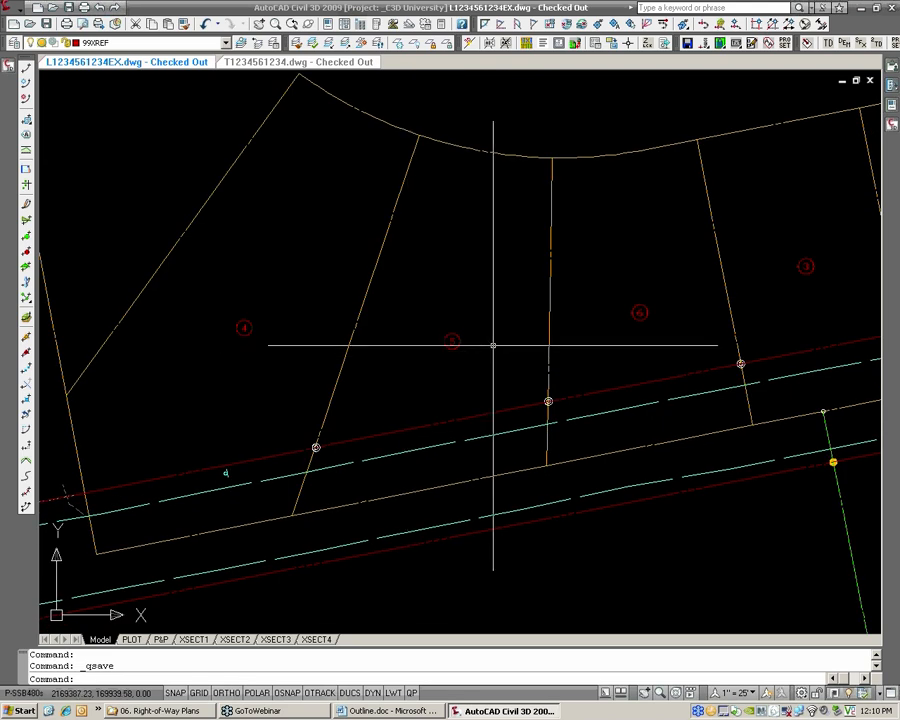
{"action": "middle_click_drag", "start_coordinate": [459, 349], "coordinate": [321, 375]}
{"action": "scroll", "coordinate": [321, 375], "scroll_direction": "down", "scroll_amount": 2}
{"action": "middle_click_drag", "start_coordinate": [478, 362], "coordinate": [285, 378]}
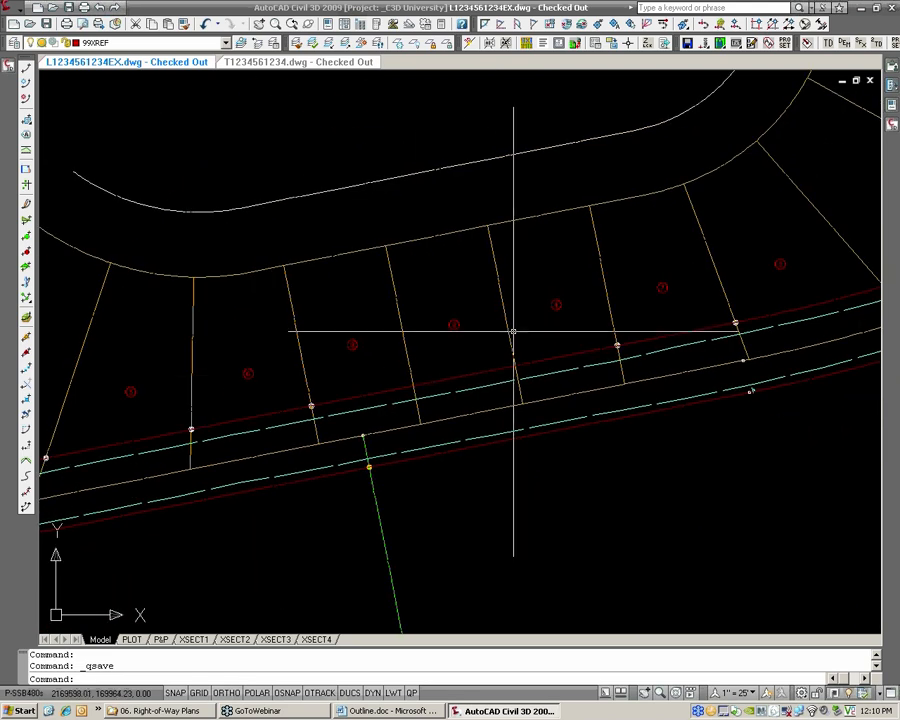
{"action": "middle_click_drag", "start_coordinate": [516, 330], "coordinate": [375, 355]}
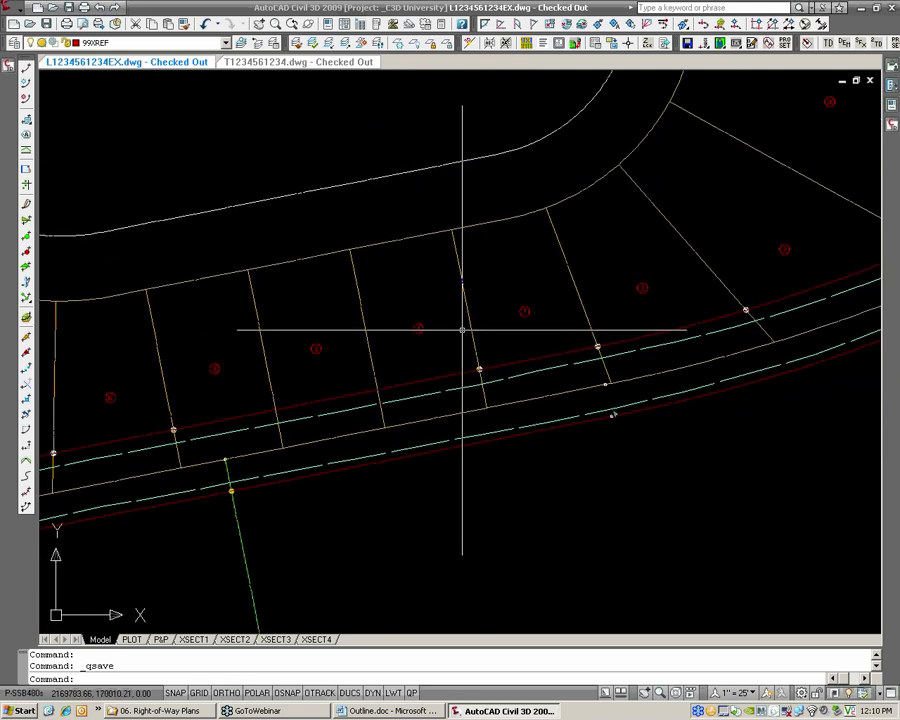
Examine the numbering order of the circled parcel labels on the eastern lots, the four westernmost lots and the lots beside them
{"action": "scroll", "coordinate": [462, 330], "scroll_direction": "up", "scroll_amount": 2}
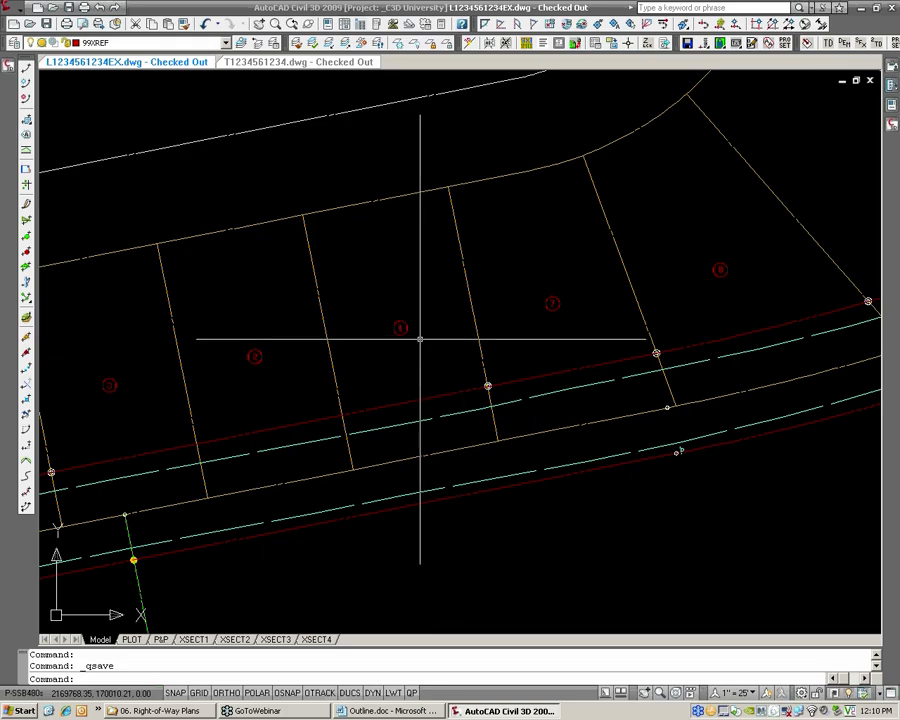
{"action": "mouse_move", "coordinate": [812, 244]}
{"action": "middle_mouse_down"}
{"action": "mouse_move", "coordinate": [599, 315]}
{"action": "mouse_move", "coordinate": [494, 369]}
{"action": "middle_mouse_up"}
{"action": "scroll", "coordinate": [493, 365], "scroll_direction": "down", "scroll_amount": 3}
{"action": "middle_click_drag", "start_coordinate": [633, 302], "coordinate": [482, 350]}
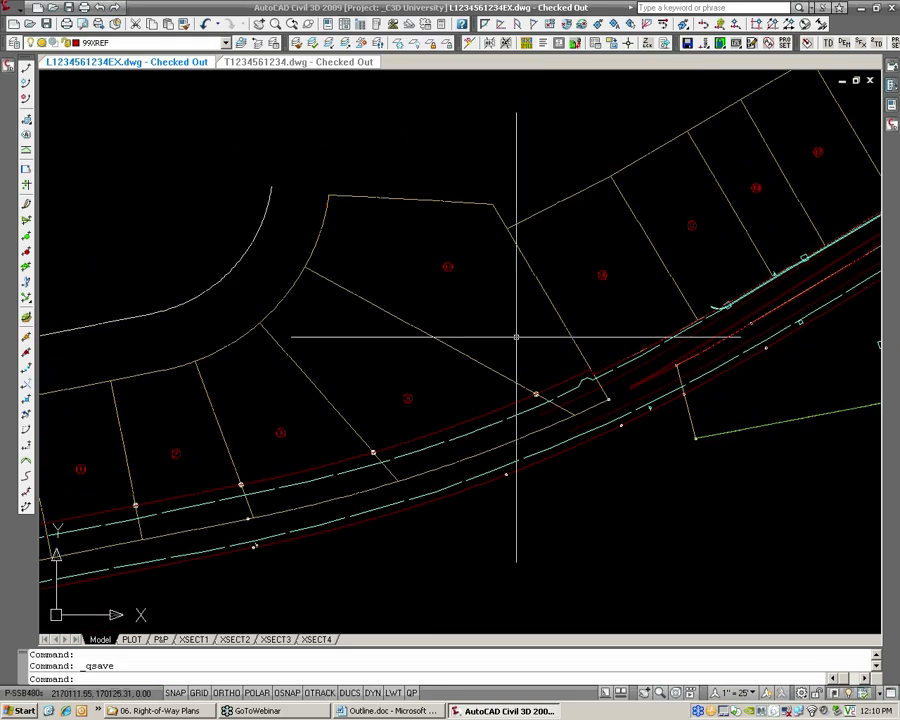
{"action": "scroll", "coordinate": [512, 333], "scroll_direction": "down", "scroll_amount": 4}
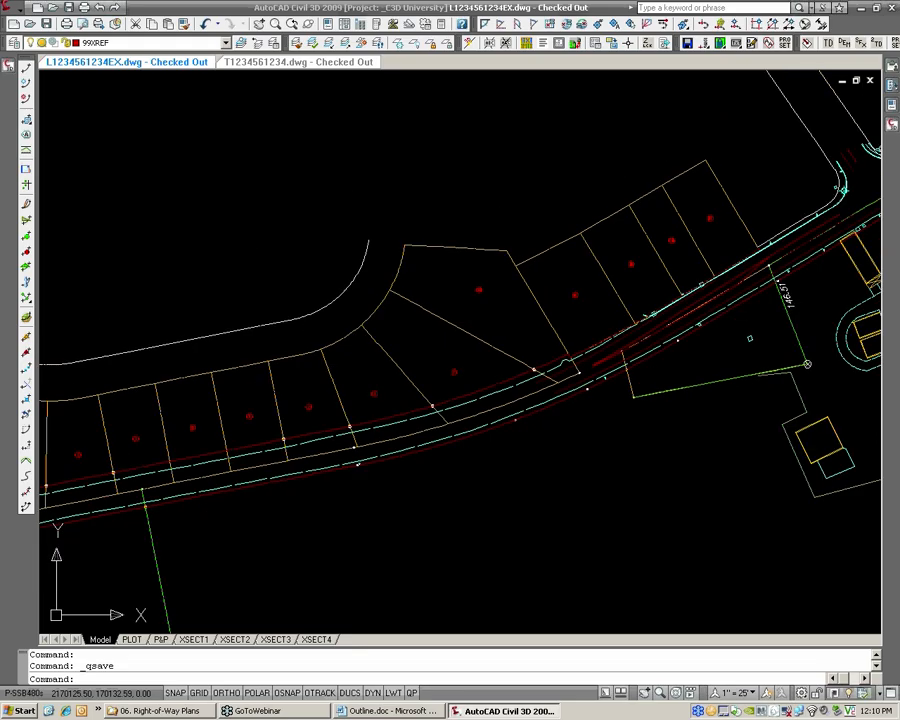
{"action": "middle_click_drag", "start_coordinate": [426, 345], "coordinate": [569, 302]}
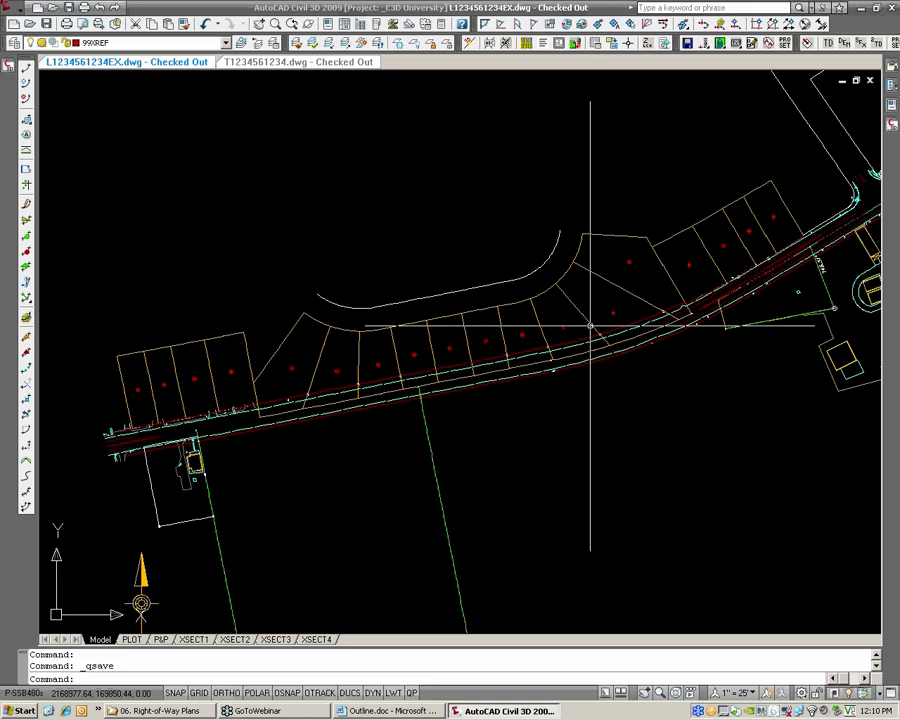
{"action": "scroll", "coordinate": [120, 411], "scroll_direction": "up", "scroll_amount": 2}
{"action": "scroll", "coordinate": [150, 378], "scroll_direction": "up", "scroll_amount": 4}
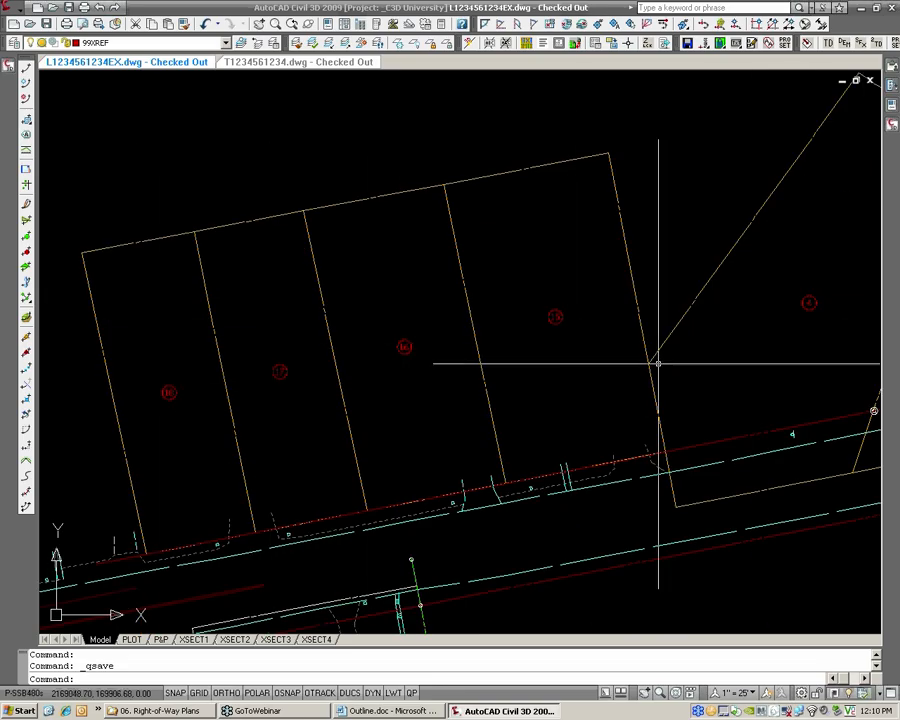
{"action": "middle_click_drag", "start_coordinate": [806, 302], "coordinate": [302, 376]}
{"action": "scroll", "coordinate": [302, 376], "scroll_direction": "down", "scroll_amount": 2}
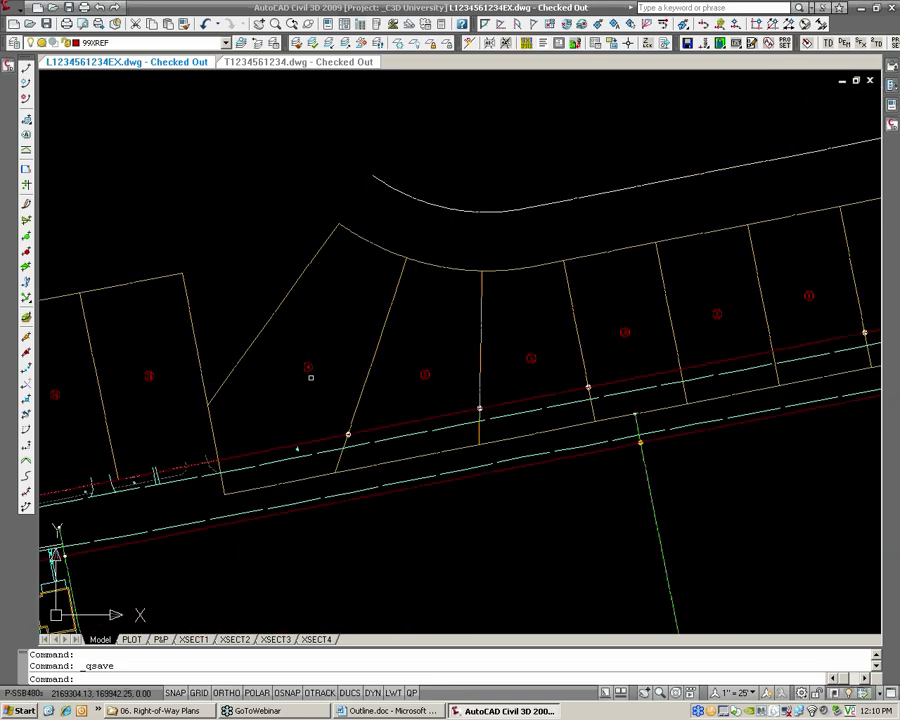
{"action": "scroll", "coordinate": [306, 380], "scroll_direction": "down", "scroll_amount": 2}
{"action": "scroll", "coordinate": [306, 380], "scroll_direction": "down", "scroll_amount": 2}
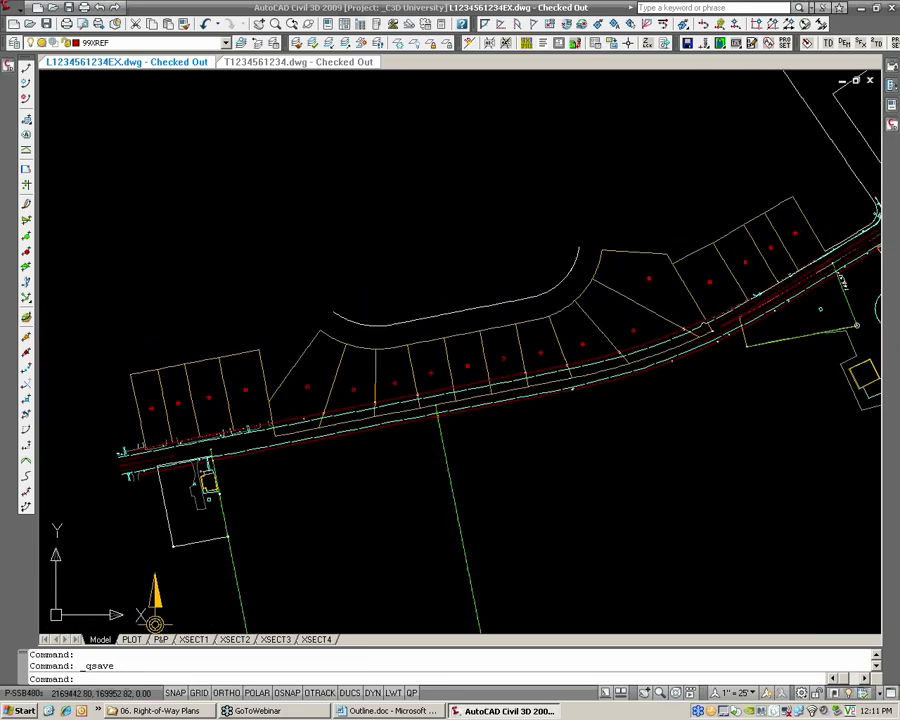
Draw a polyline from the westernmost lot through every lot along the north side of the road to the easternmost lot
{"action": "scroll", "coordinate": [322, 389], "scroll_direction": "up", "scroll_amount": 2}
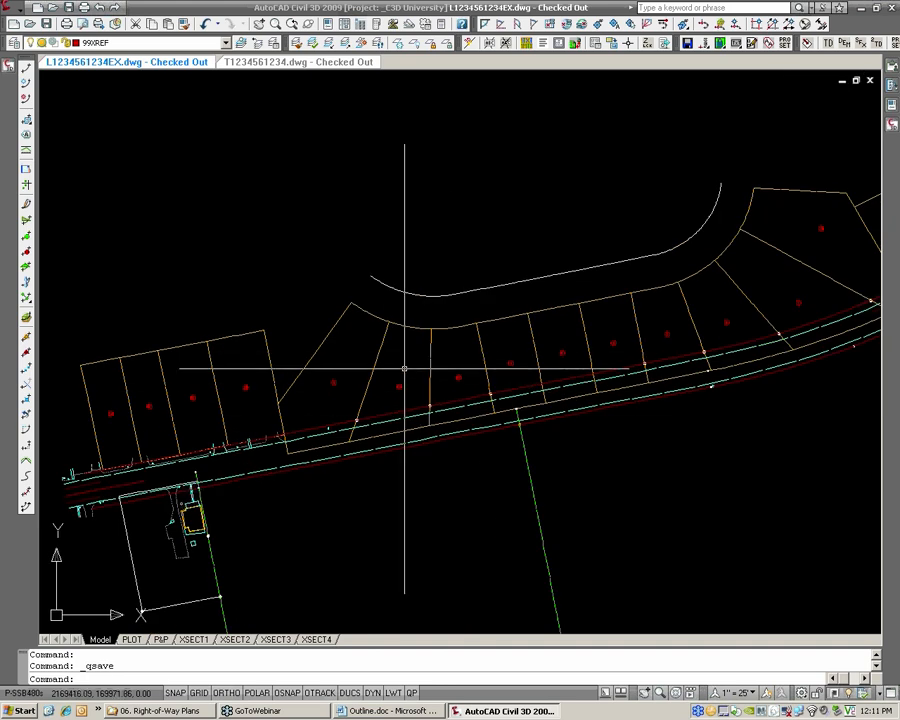
{"action": "scroll", "coordinate": [333, 378], "scroll_direction": "up", "scroll_amount": 1}
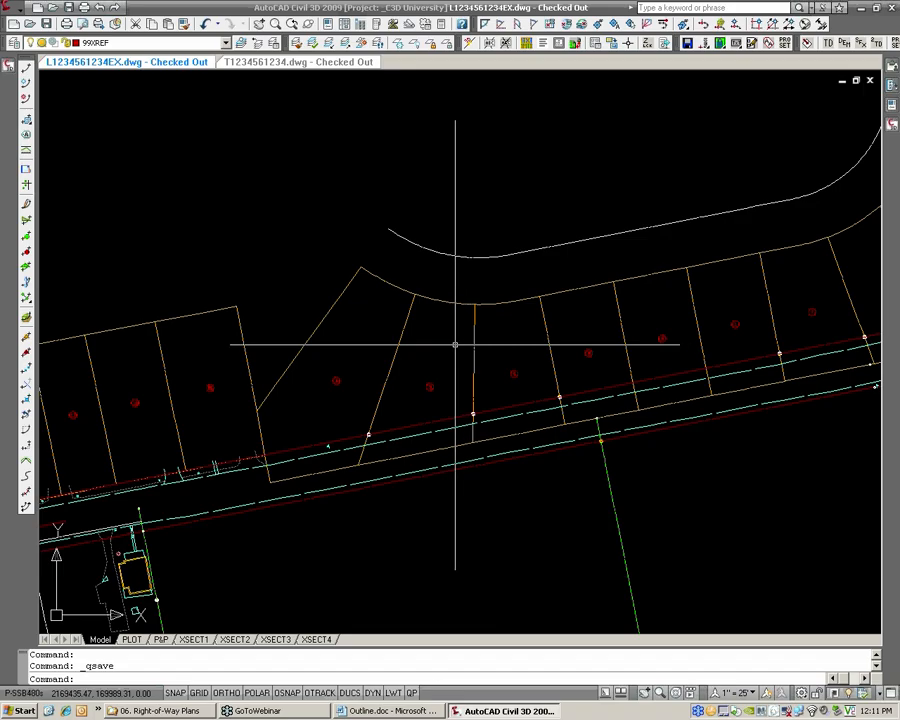
{"action": "middle_click_drag", "start_coordinate": [256, 380], "coordinate": [373, 361]}
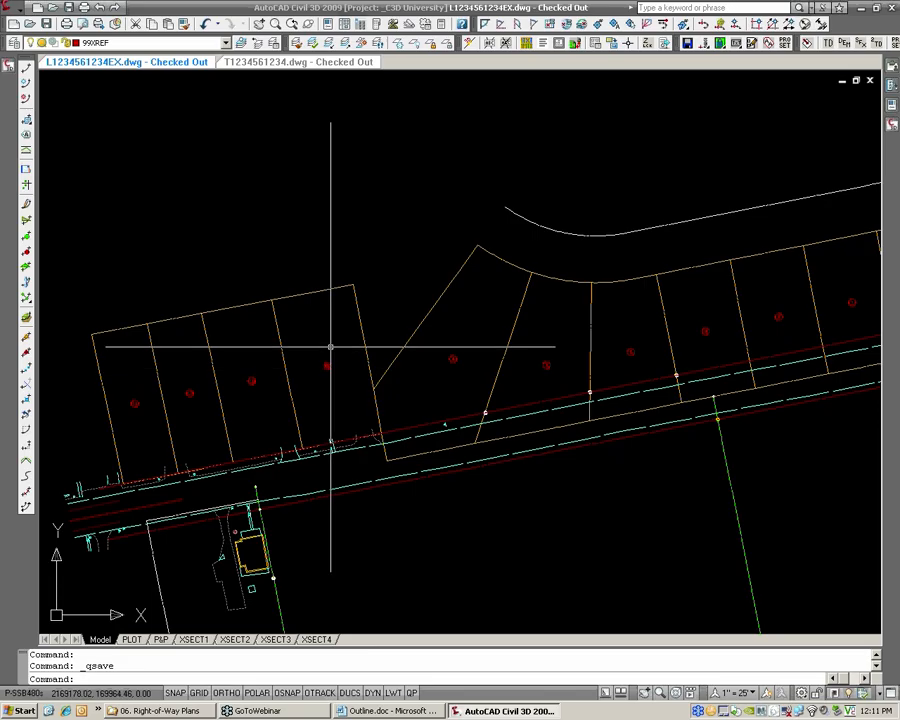
{"action": "key", "text": "Return"}
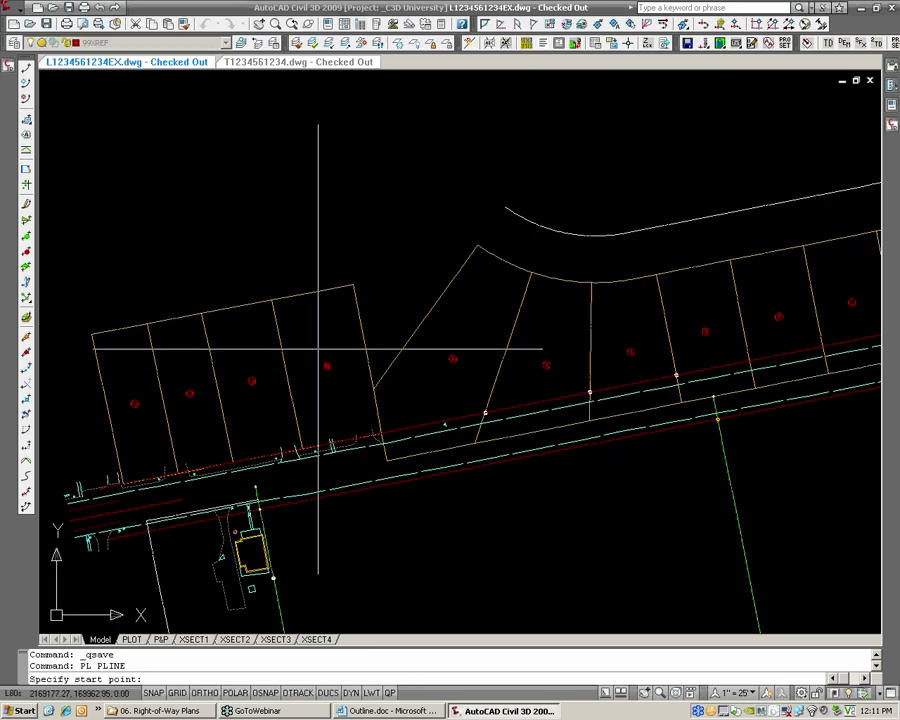
{"action": "left_click", "coordinate": [134, 427]}
{"action": "left_click", "coordinate": [339, 391]}
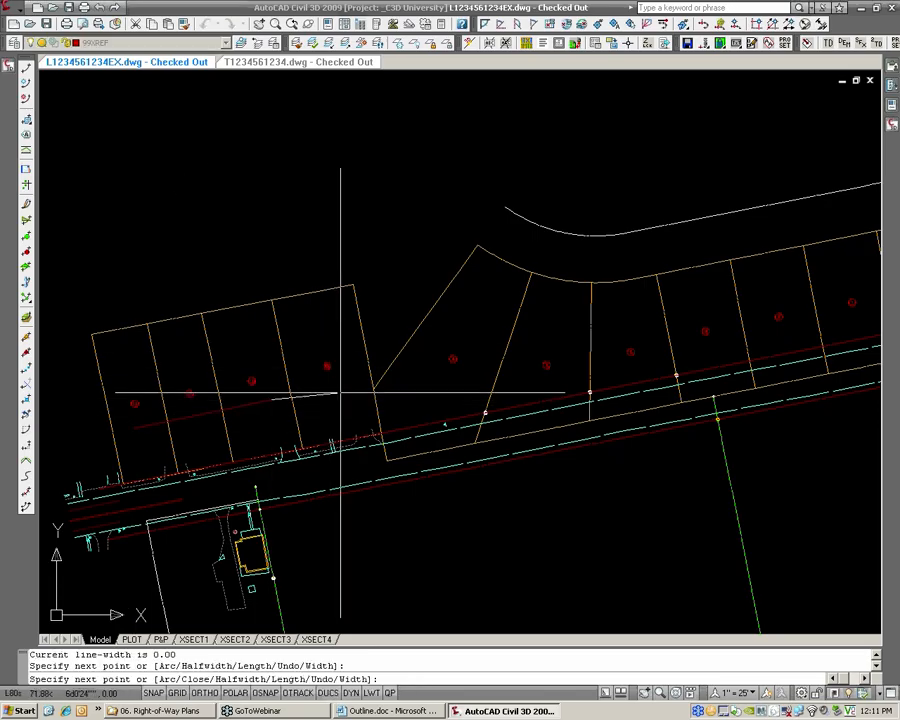
{"action": "left_click", "coordinate": [414, 401]}
{"action": "left_click", "coordinate": [503, 361]}
{"action": "left_click", "coordinate": [653, 346]}
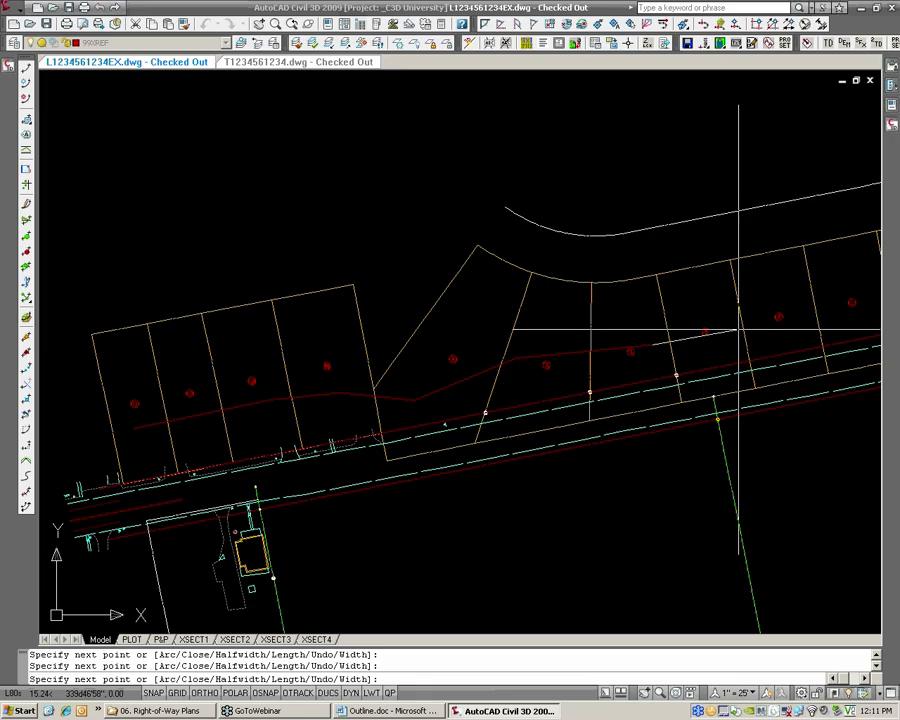
{"action": "middle_click_drag", "start_coordinate": [737, 327], "coordinate": [437, 368]}
{"action": "left_click", "coordinate": [528, 353]}
{"action": "left_click", "coordinate": [657, 321]}
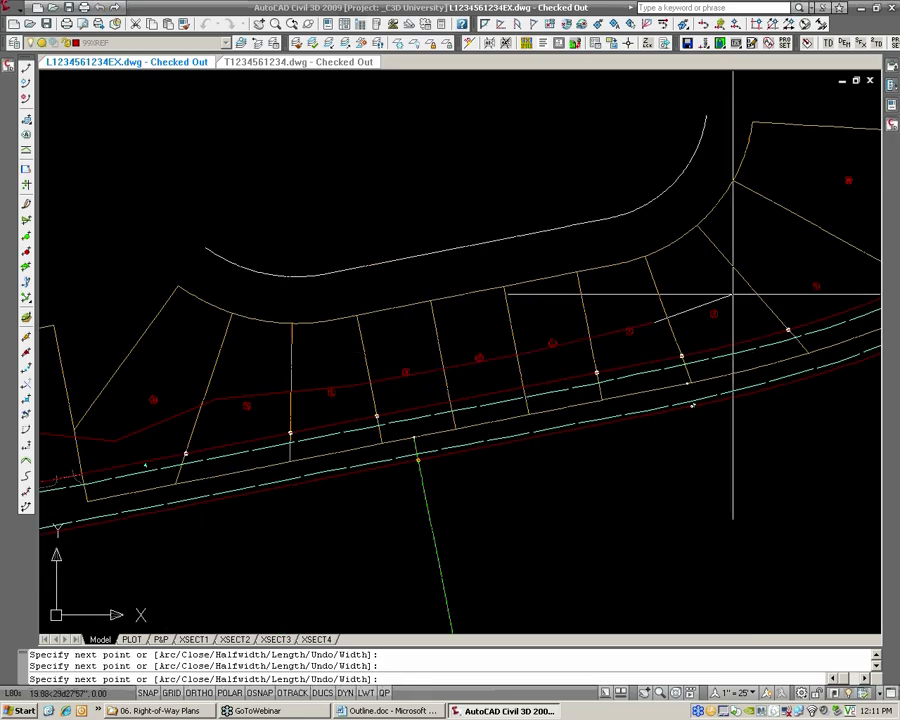
{"action": "left_click", "coordinate": [754, 282]}
{"action": "middle_click_drag", "start_coordinate": [757, 282], "coordinate": [537, 340]}
{"action": "left_click", "coordinate": [640, 285]}
{"action": "left_click", "coordinate": [712, 266]}
{"action": "mouse_move", "coordinate": [728, 265]}
{"action": "middle_mouse_down"}
{"action": "mouse_move", "coordinate": [736, 254]}
{"action": "mouse_move", "coordinate": [600, 296]}
{"action": "middle_mouse_up"}
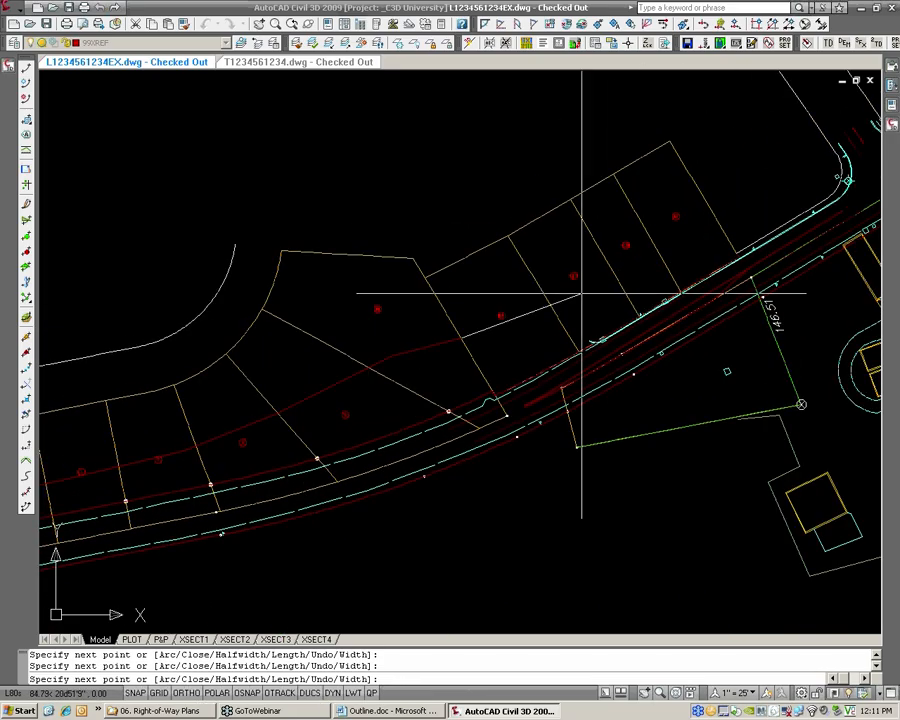
{"action": "key", "text": "Return"}
Stretch the polyline vertex on the boundary between parcels 10 and 14 slightly southwest into parcel 10
{"action": "left_click", "coordinate": [673, 252]}
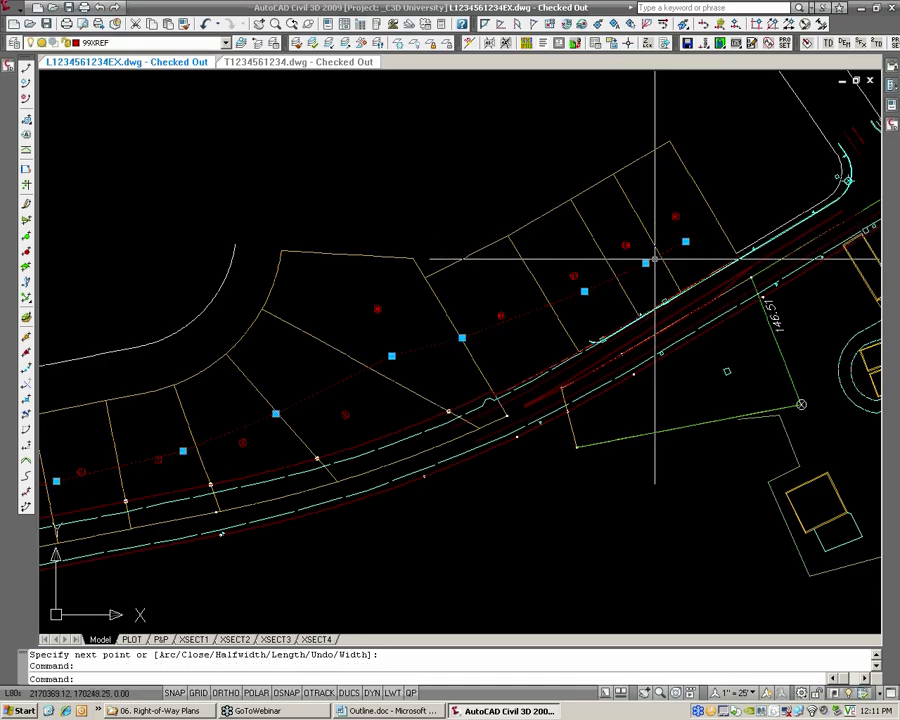
{"action": "left_click", "coordinate": [461, 338]}
{"action": "scroll", "coordinate": [510, 306], "scroll_direction": "up", "scroll_amount": 3}
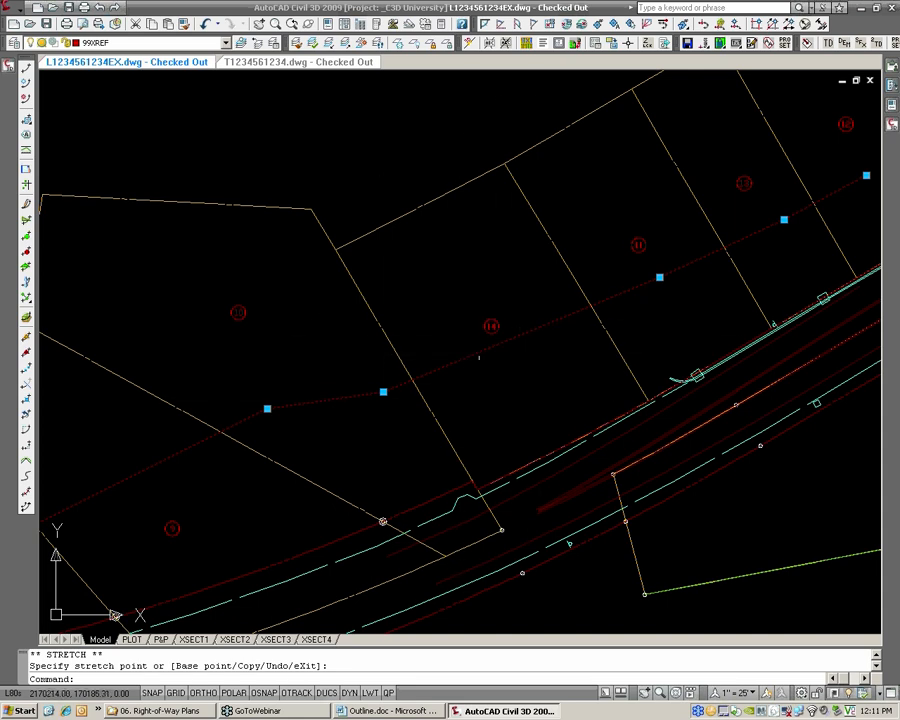
{"action": "key", "text": "Escape"}
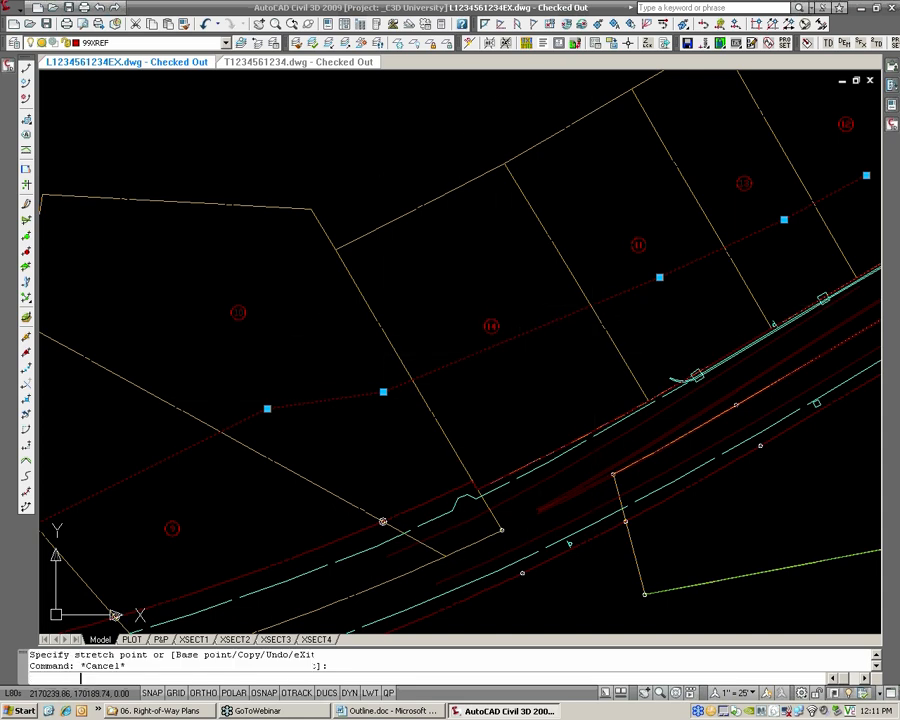
{"action": "scroll", "coordinate": [585, 303], "scroll_direction": "down", "scroll_amount": 5}
{"action": "scroll", "coordinate": [322, 343], "scroll_direction": "up", "scroll_amount": 2}
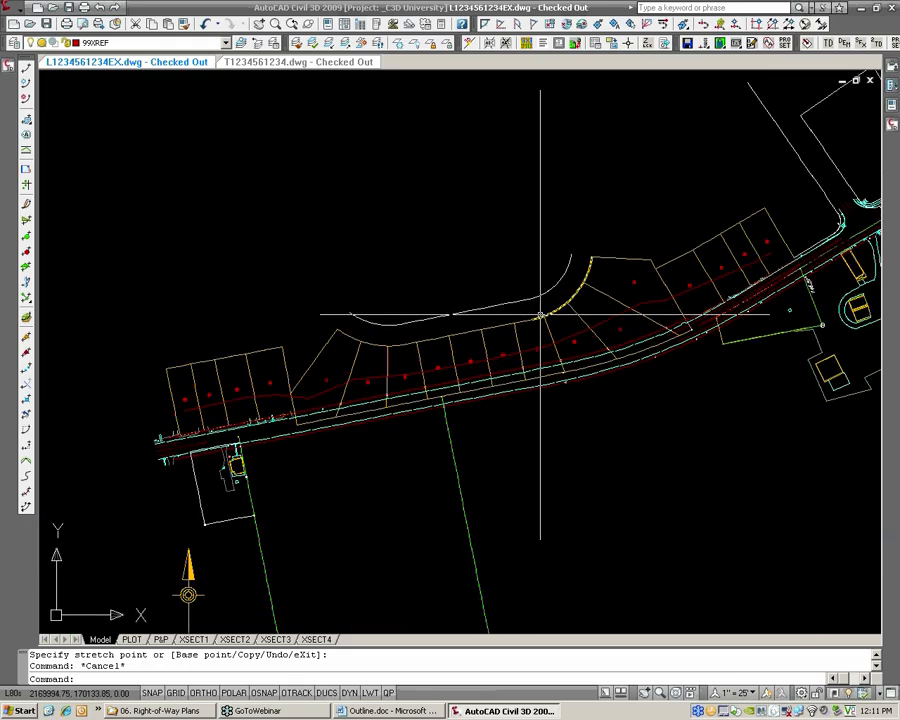
Set up Renumber/Rename Parcels to renumber site Prop [EXIST] with starting number 1 and increment value 1
{"action": "left_click", "coordinate": [18, 14]}
{"action": "left_click", "coordinate": [18, 14]}
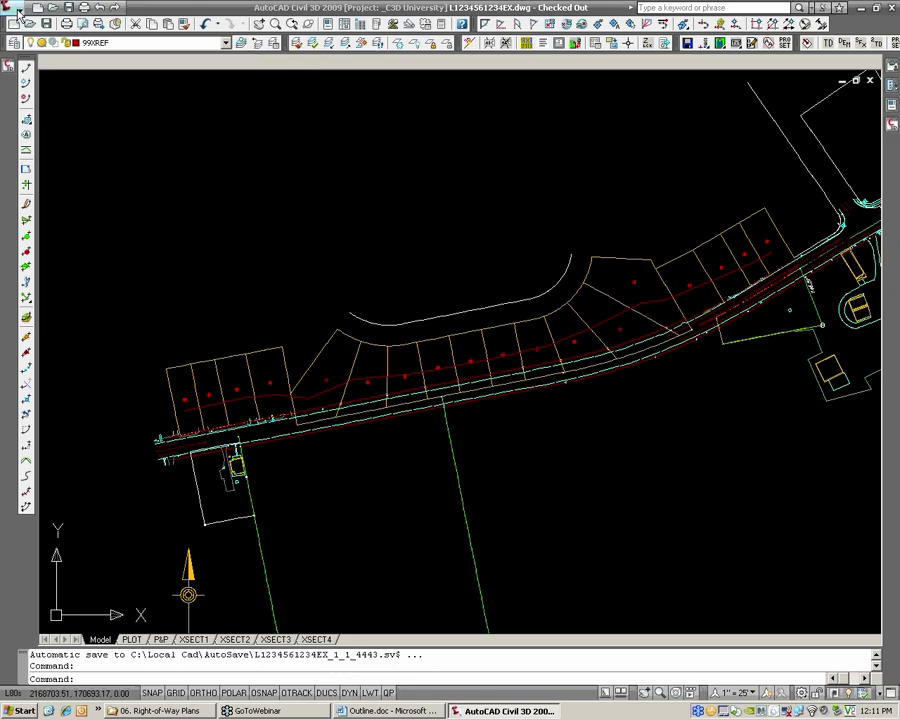
{"action": "left_click", "coordinate": [18, 14]}
{"action": "mouse_move", "coordinate": [45, 156]}
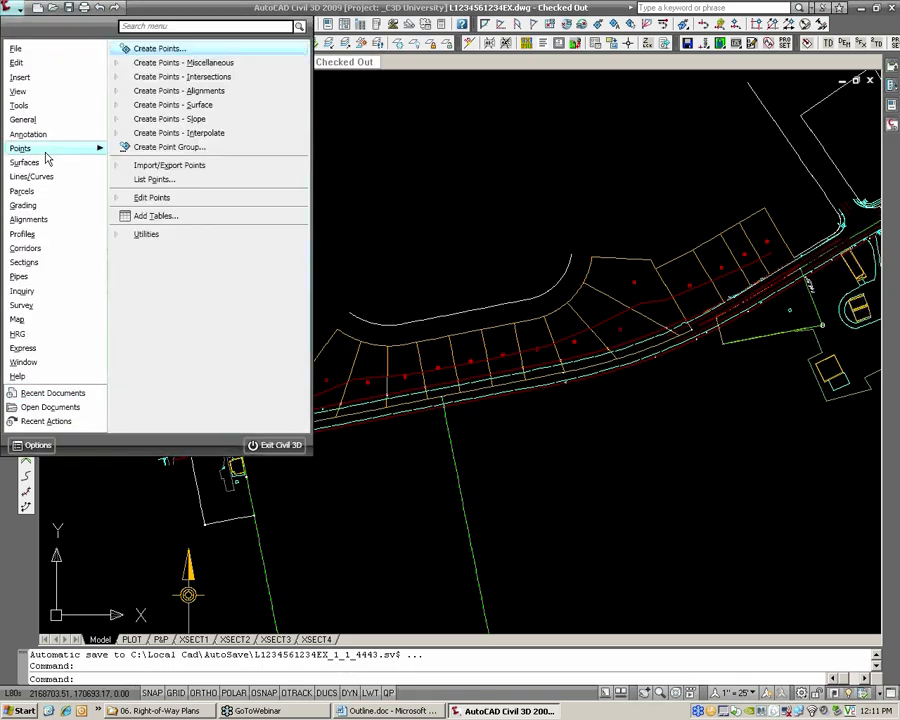
{"action": "mouse_move", "coordinate": [45, 192]}
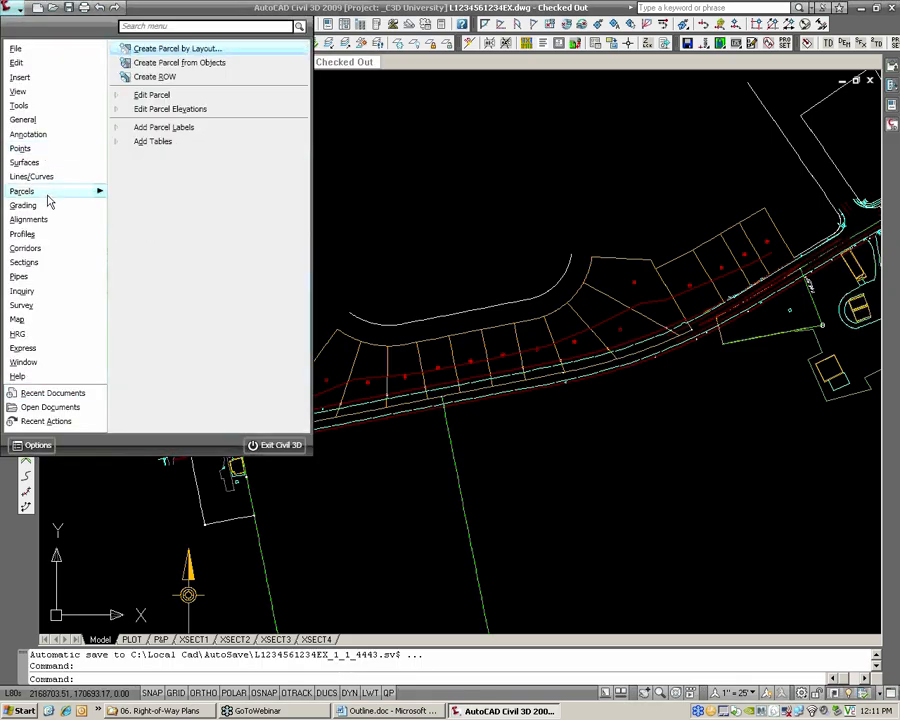
{"action": "left_click", "coordinate": [158, 95]}
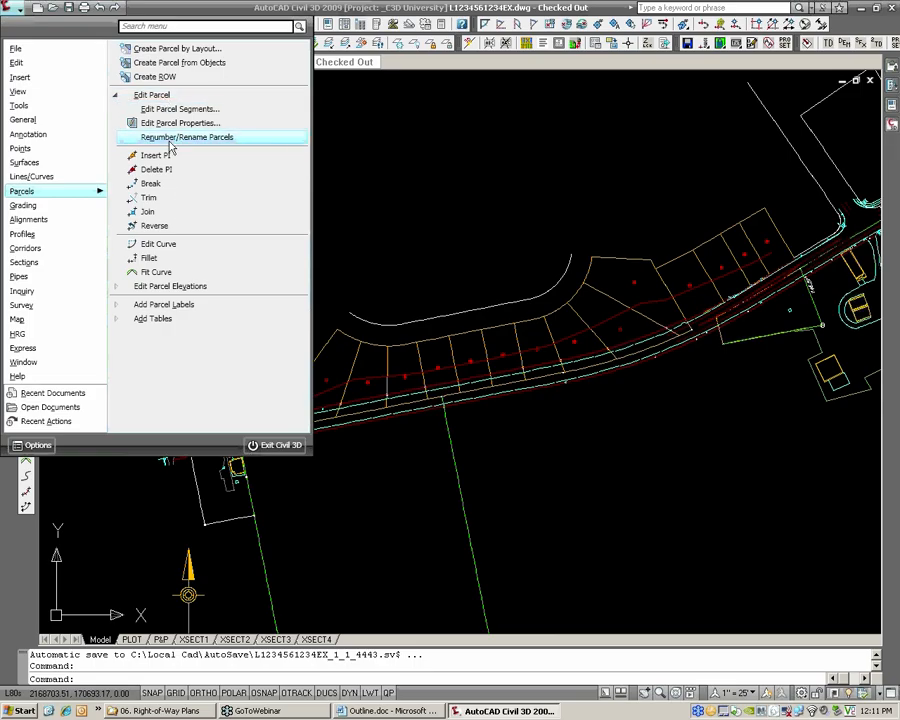
{"action": "left_click", "coordinate": [170, 140]}
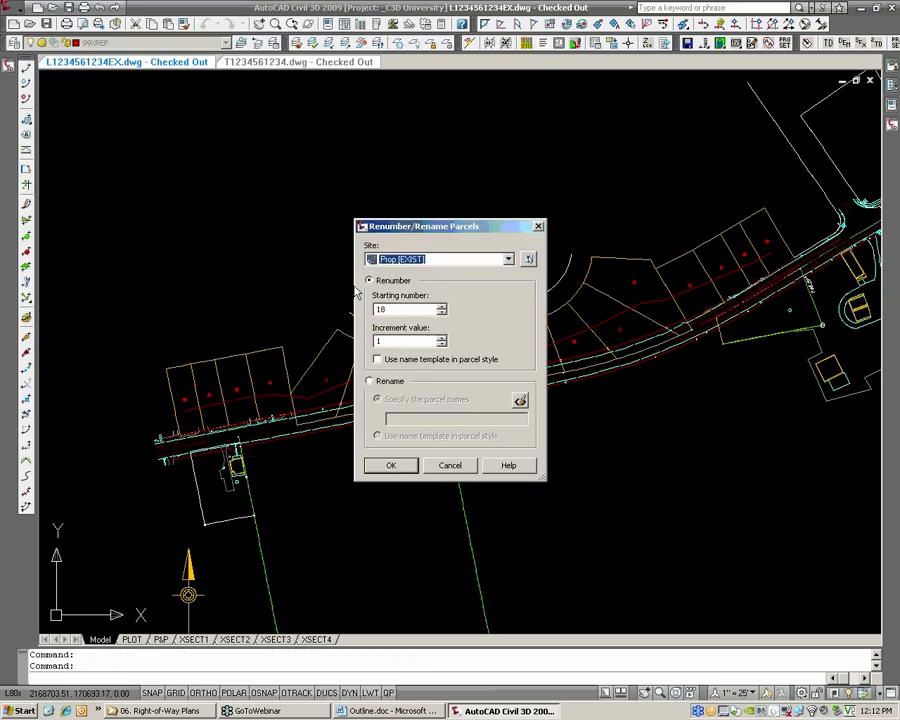
{"action": "double_click", "coordinate": [386, 310]}
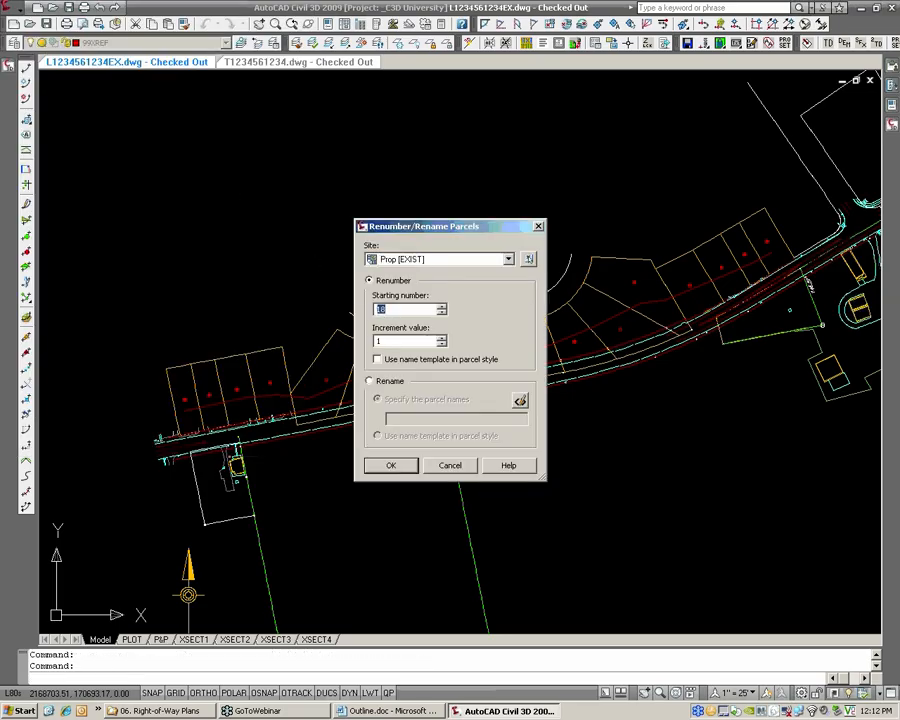
{"action": "left_click", "coordinate": [407, 260]}
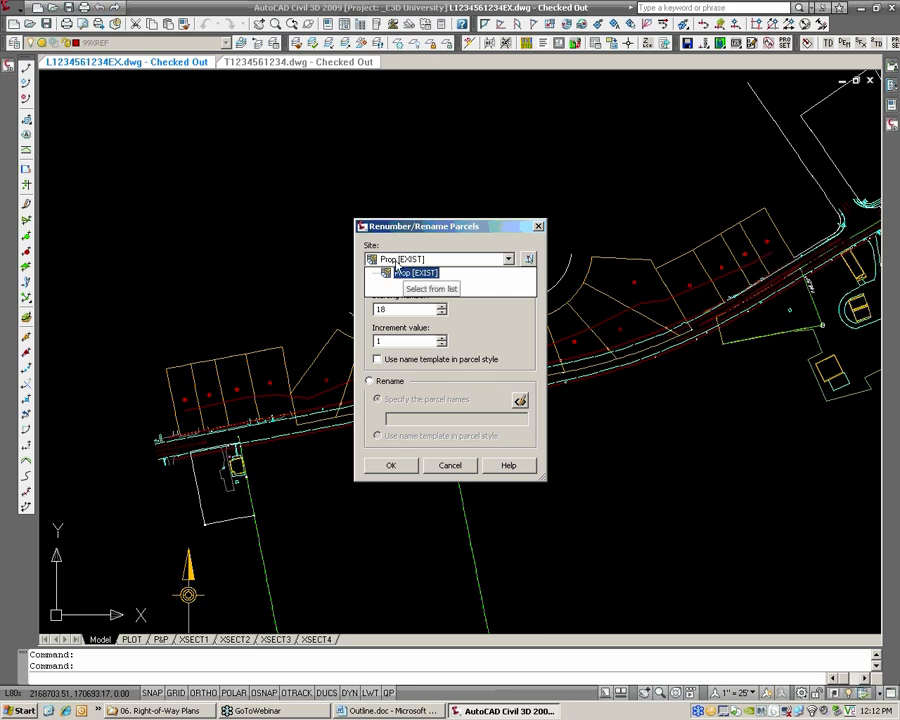
{"action": "left_click", "coordinate": [411, 274]}
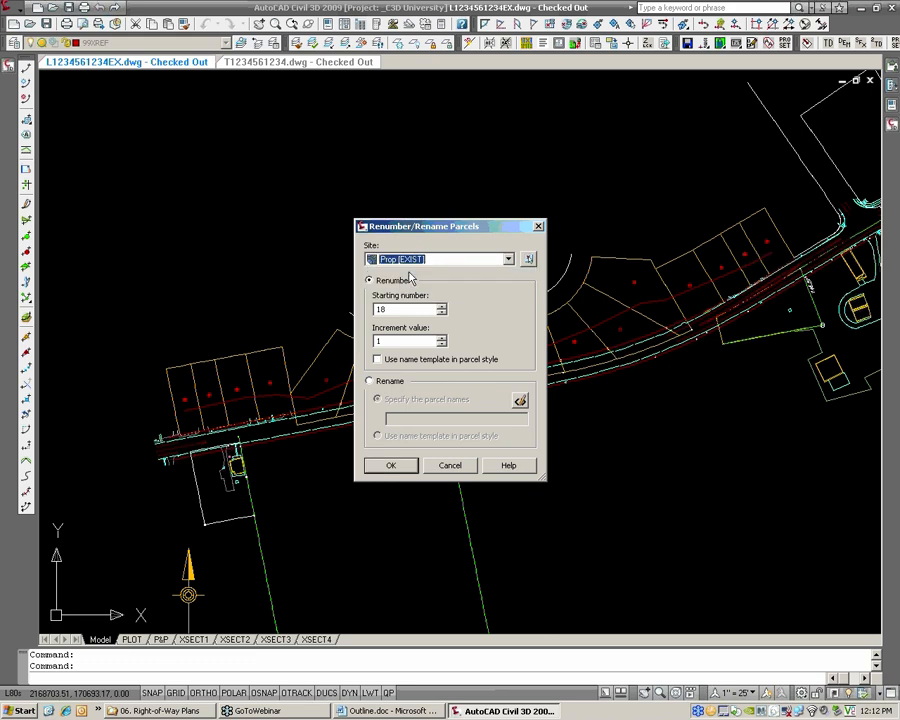
{"action": "left_click_drag", "start_coordinate": [393, 308], "coordinate": [363, 310]}
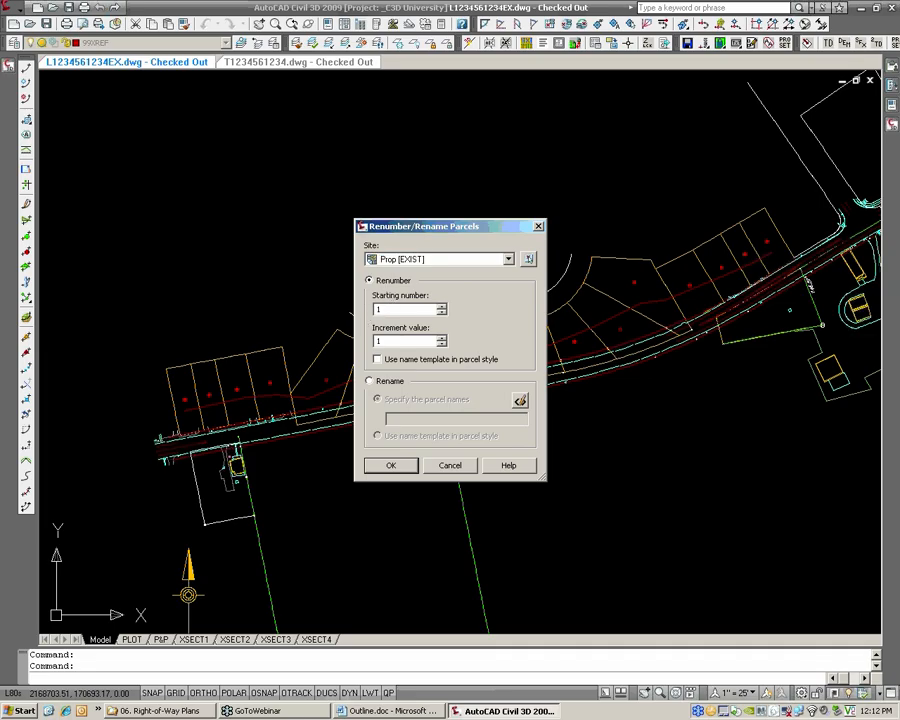
{"action": "left_click", "coordinate": [399, 469]}
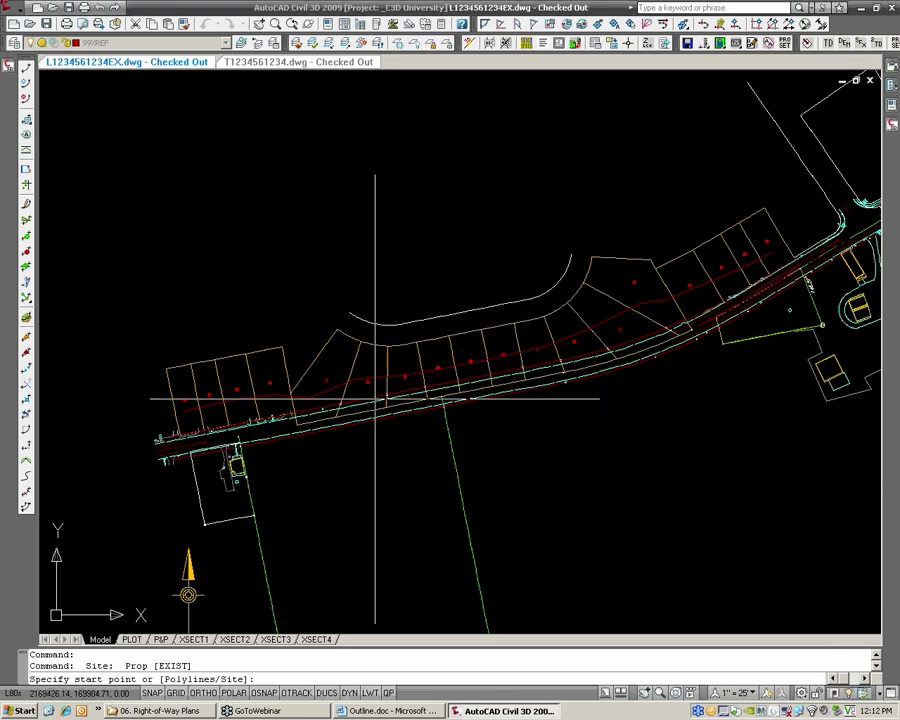
Renumber the parcels using the Polylines option, with the polyline drawn through the lots as the path
{"action": "key", "text": "Return"}
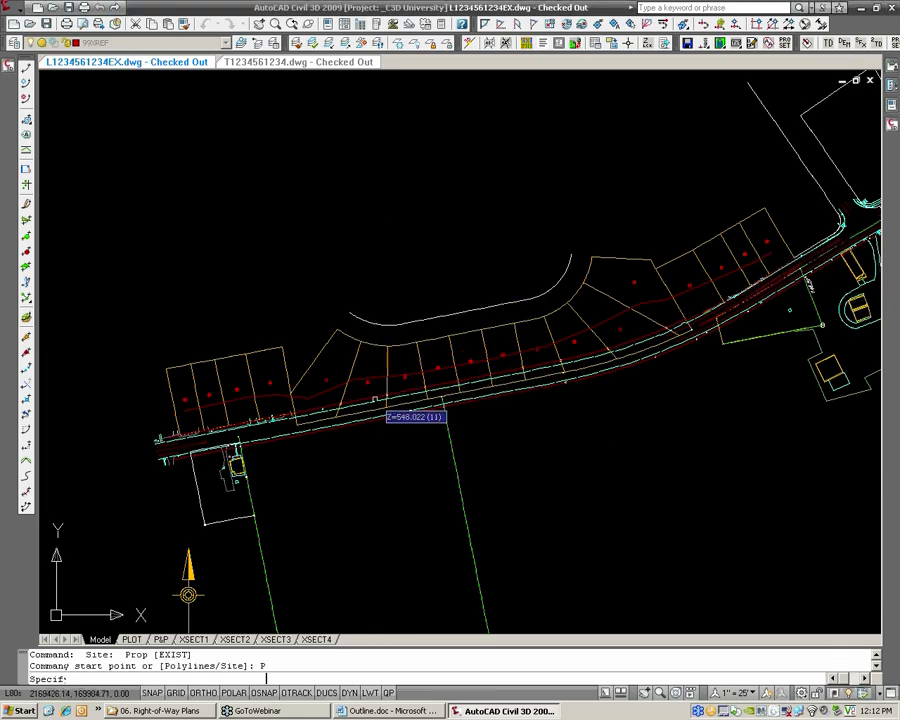
{"action": "left_click", "coordinate": [377, 377]}
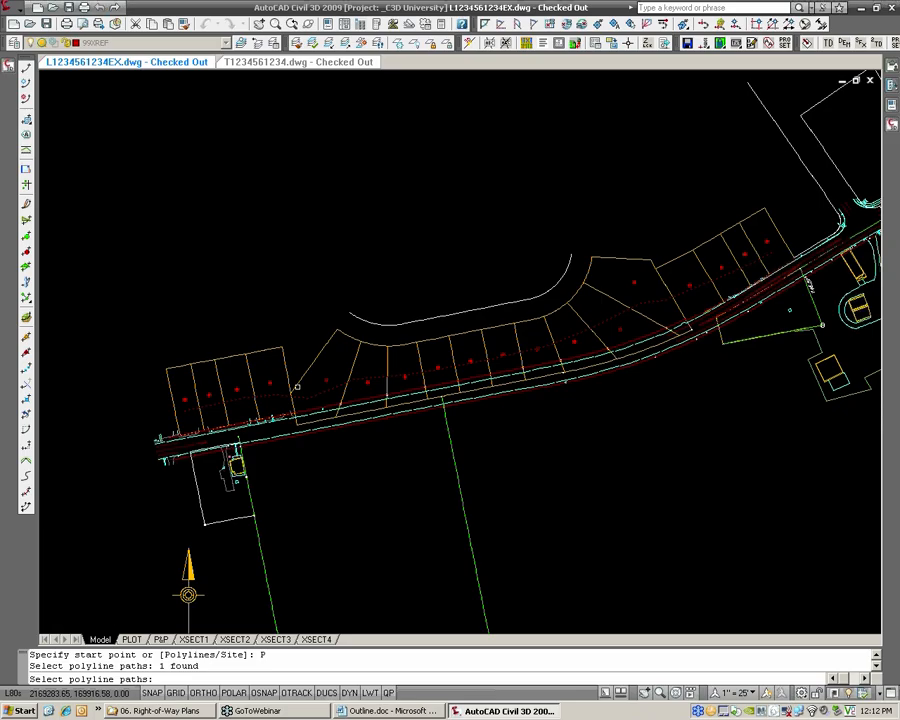
{"action": "scroll", "coordinate": [354, 389], "scroll_direction": "up", "scroll_amount": 4}
{"action": "middle_click_drag", "start_coordinate": [336, 389], "coordinate": [417, 374]}
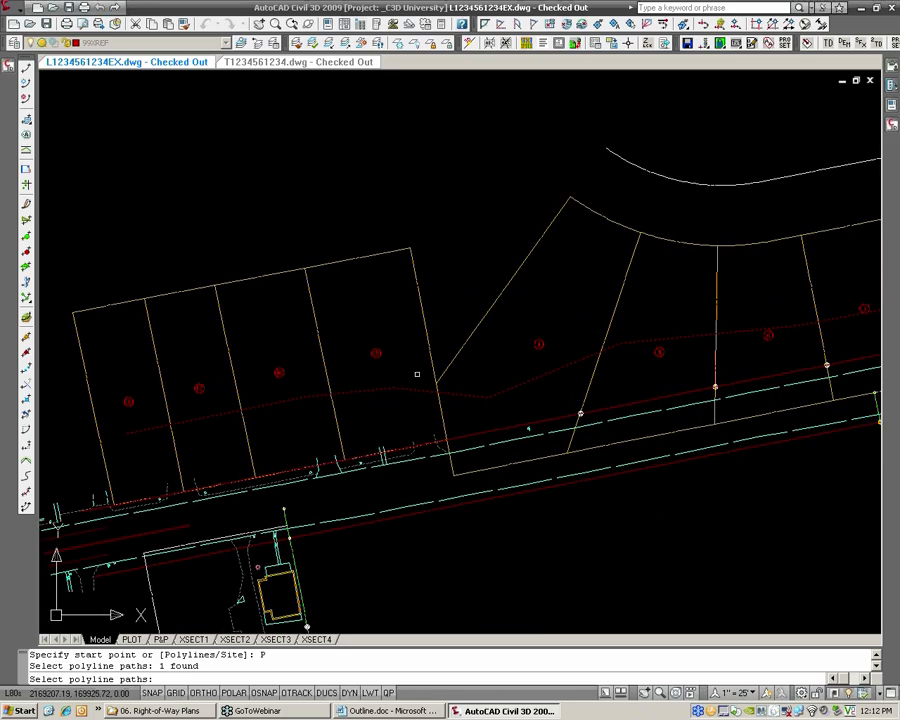
{"action": "key", "text": "Return"}
{"action": "scroll", "coordinate": [417, 374], "scroll_direction": "down", "scroll_amount": 4}
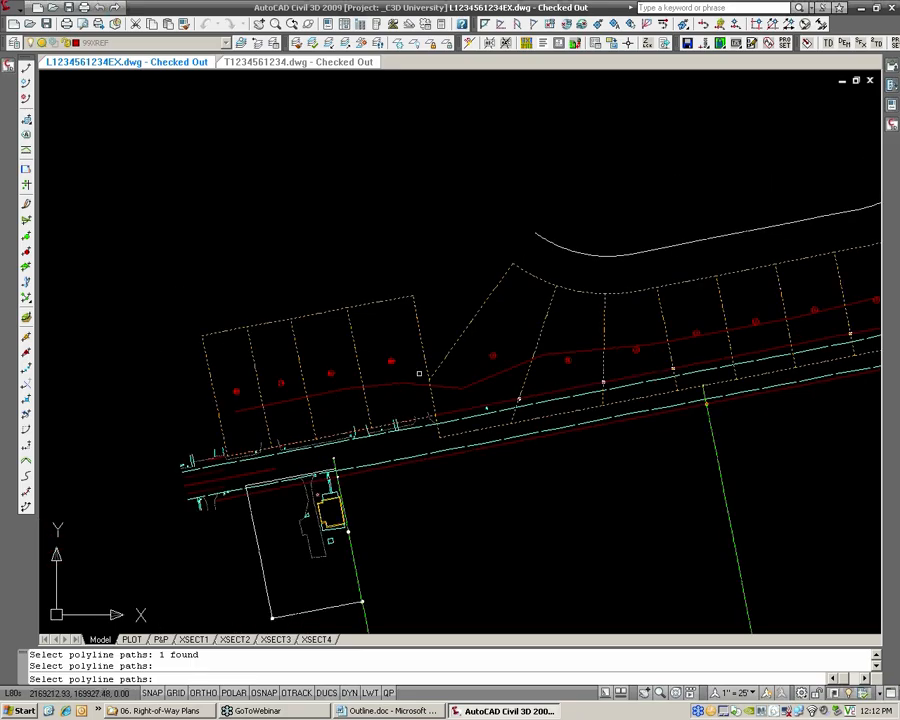
{"action": "scroll", "coordinate": [392, 372], "scroll_direction": "up", "scroll_amount": 3}
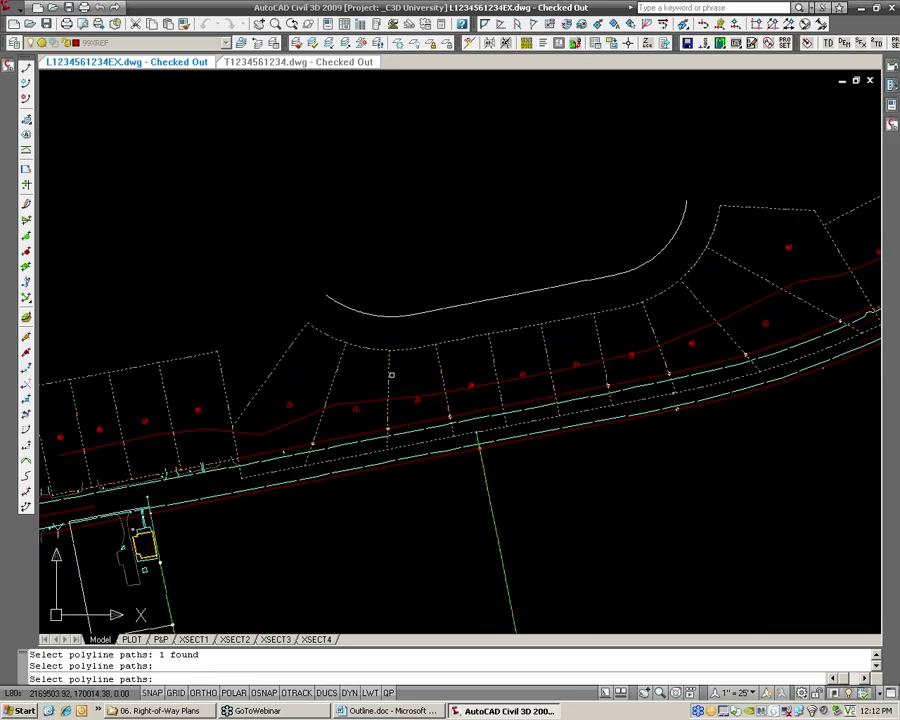
{"action": "key", "text": "Return"}
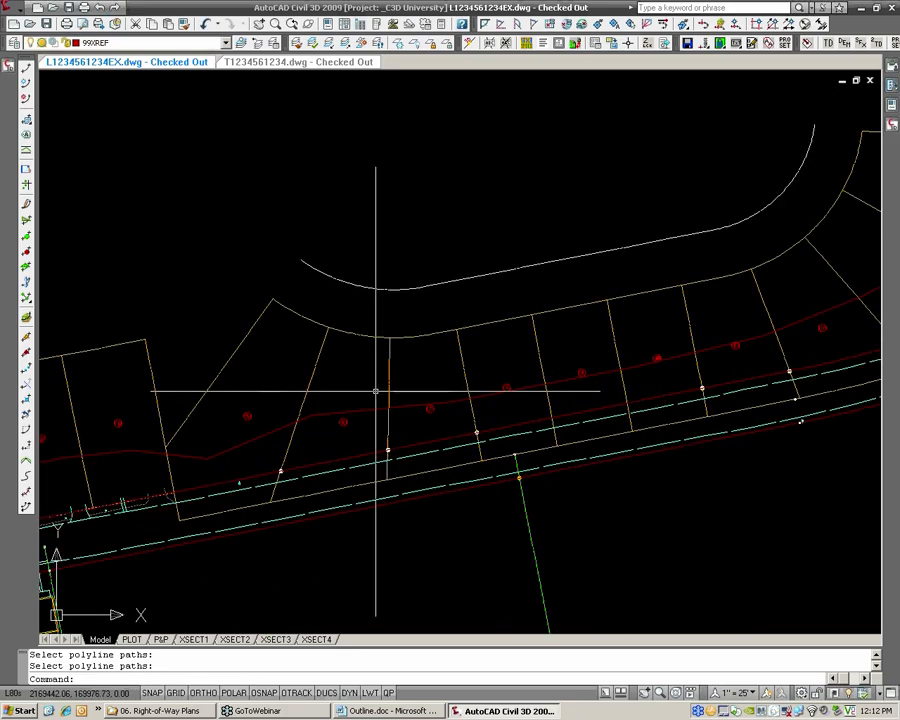
Examine the renumbered parcel labels along the north side of the road, from the westernmost to the easternmost lot
{"action": "scroll", "coordinate": [376, 391], "scroll_direction": "up", "scroll_amount": 3}
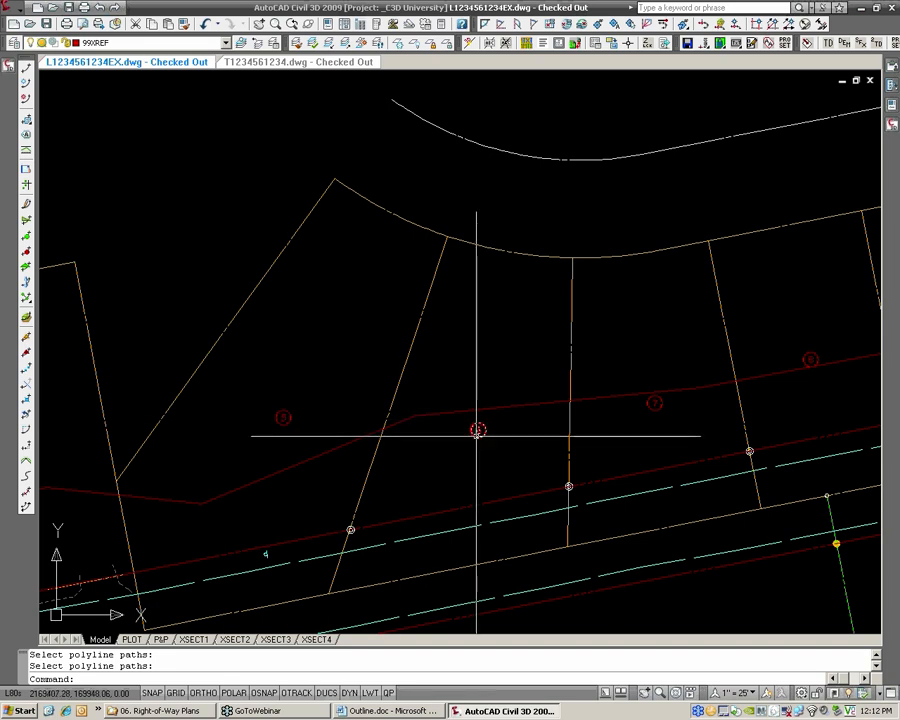
{"action": "scroll", "coordinate": [571, 440], "scroll_direction": "down", "scroll_amount": 2}
{"action": "middle_click_drag", "start_coordinate": [675, 402], "coordinate": [482, 431]}
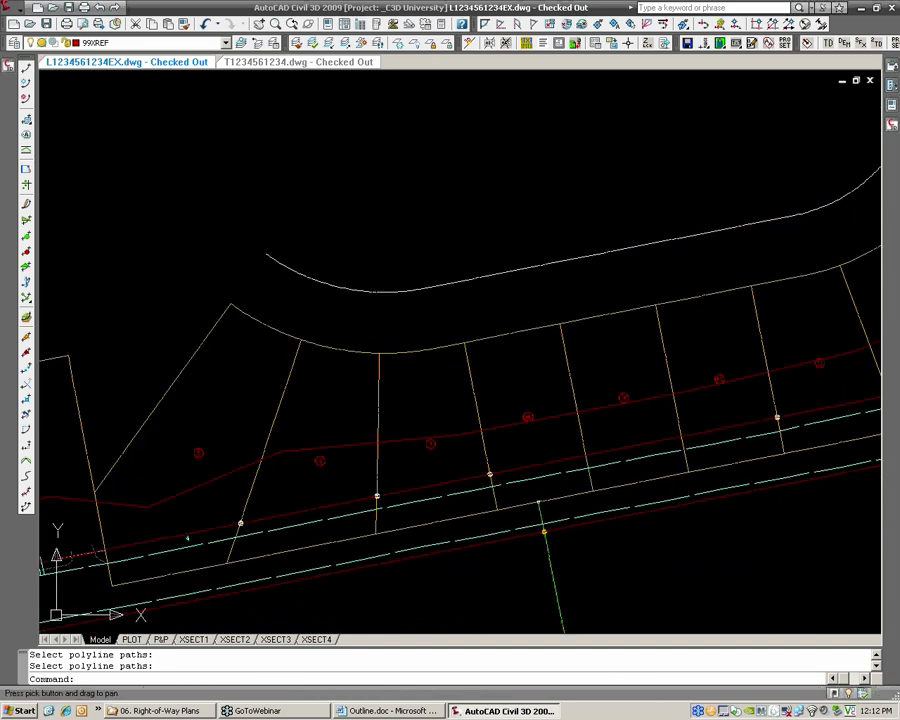
{"action": "mouse_move", "coordinate": [871, 337]}
{"action": "middle_mouse_down"}
{"action": "mouse_move", "coordinate": [618, 383]}
{"action": "mouse_move", "coordinate": [541, 422]}
{"action": "middle_mouse_up"}
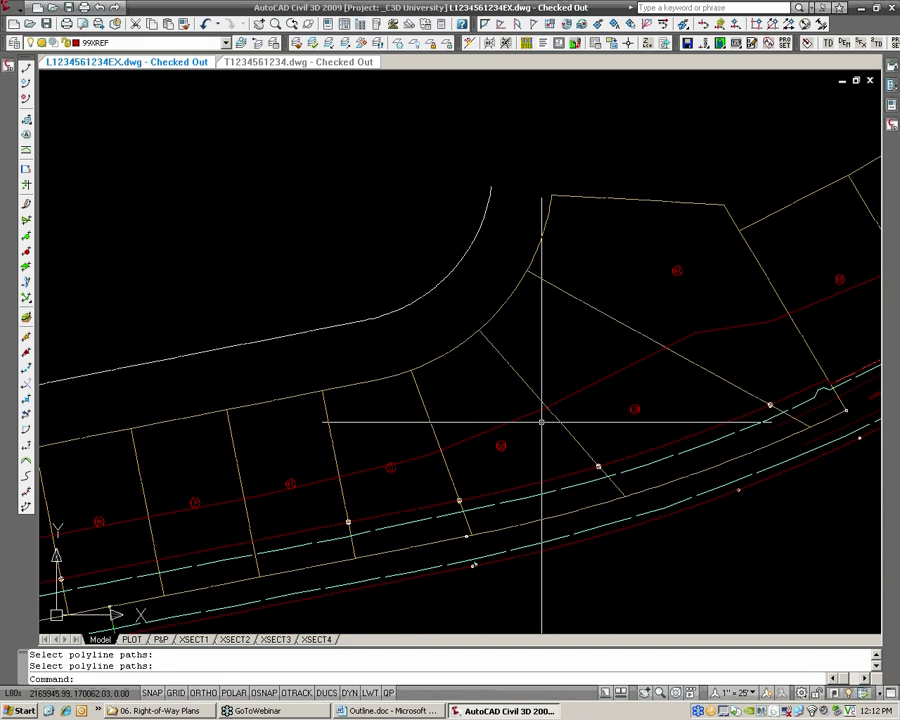
{"action": "scroll", "coordinate": [541, 422], "scroll_direction": "down", "scroll_amount": 5}
{"action": "middle_click_drag", "start_coordinate": [311, 434], "coordinate": [767, 374]}
{"action": "scroll", "coordinate": [558, 458], "scroll_direction": "up", "scroll_amount": 6}
{"action": "scroll", "coordinate": [476, 432], "scroll_direction": "up", "scroll_amount": 2}
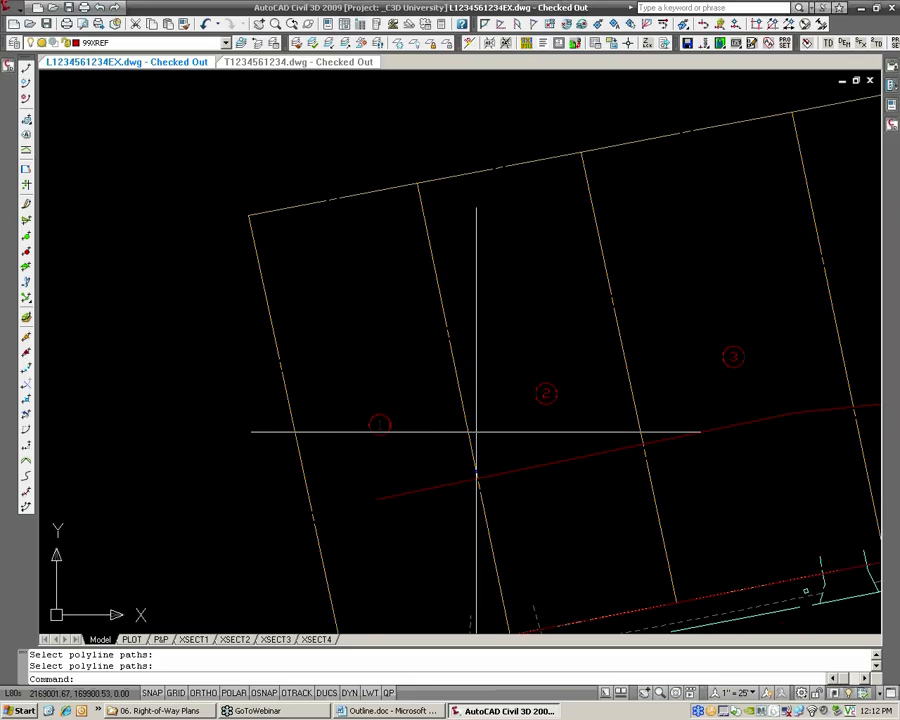
{"action": "scroll", "coordinate": [496, 421], "scroll_direction": "down", "scroll_amount": 2}
{"action": "middle_click_drag", "start_coordinate": [850, 362], "coordinate": [557, 376]}
{"action": "scroll", "coordinate": [647, 386], "scroll_direction": "down", "scroll_amount": 2}
{"action": "middle_click_drag", "start_coordinate": [860, 325], "coordinate": [400, 408]}
{"action": "middle_click_drag", "start_coordinate": [850, 290], "coordinate": [512, 380]}
{"action": "middle_click_drag", "start_coordinate": [790, 219], "coordinate": [643, 297]}
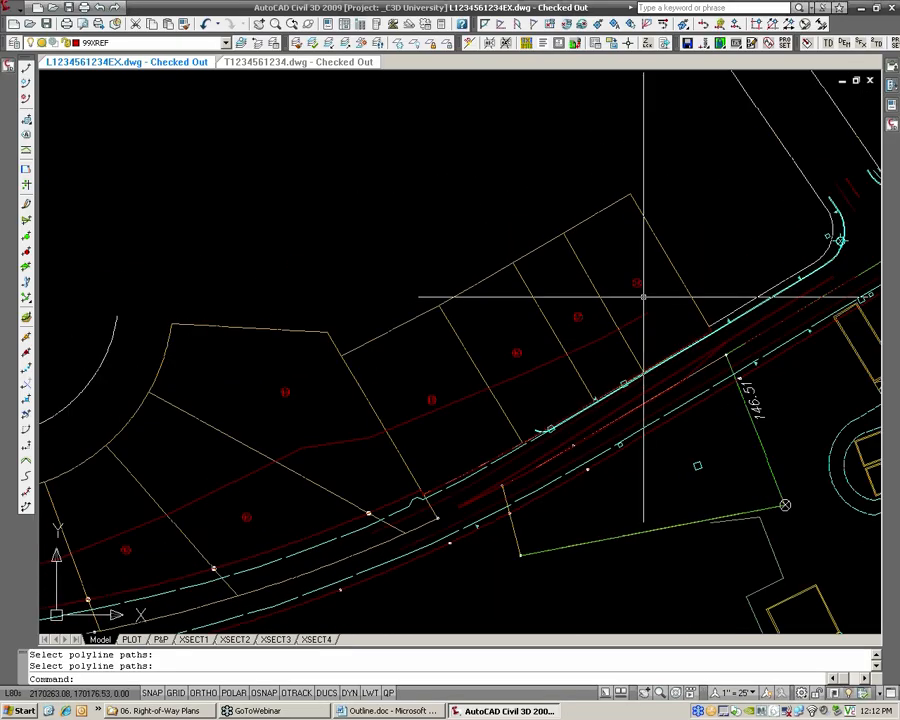
{"action": "scroll", "coordinate": [648, 280], "scroll_direction": "up", "scroll_amount": 3}
{"action": "middle_click_drag", "start_coordinate": [390, 382], "coordinate": [645, 277]}
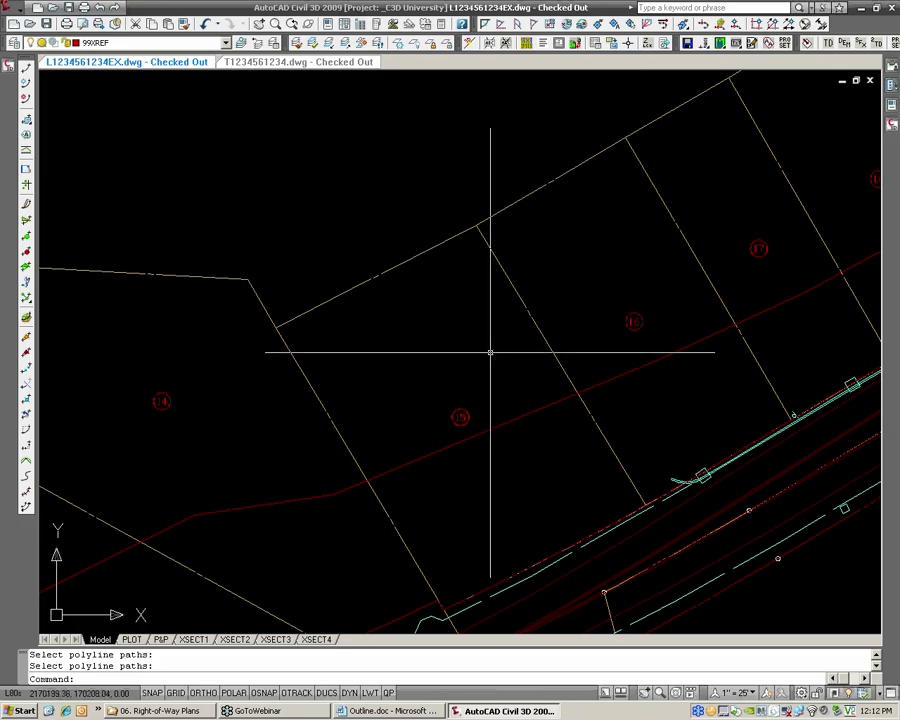
Erase the polyline that was drawn through the lots as the renumbering path, and save the drawing
{"action": "left_click", "coordinate": [418, 460]}
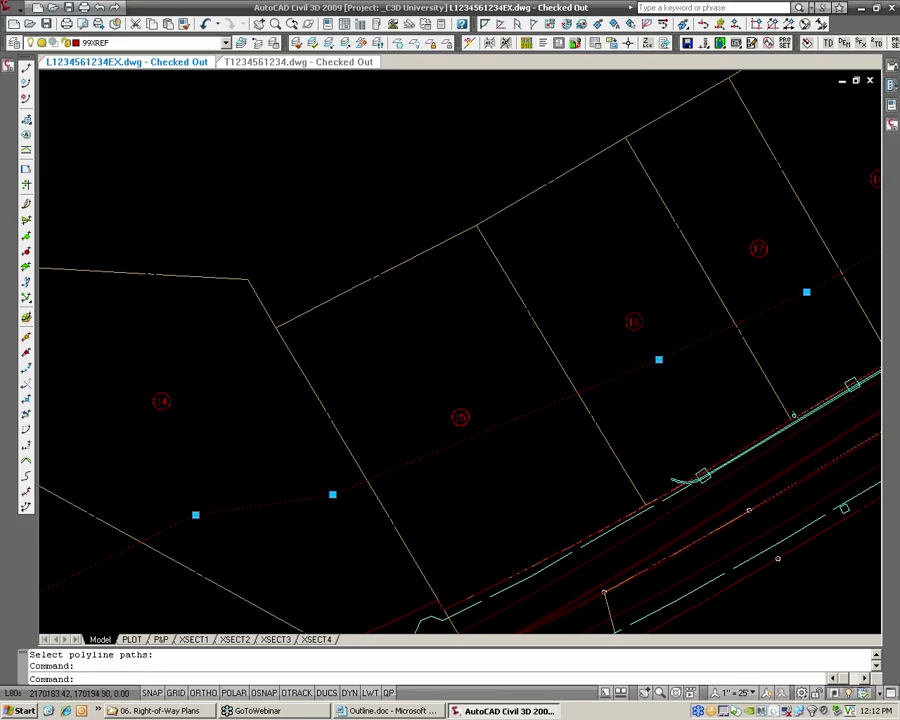
{"action": "scroll", "coordinate": [455, 381], "scroll_direction": "down", "scroll_amount": 5}
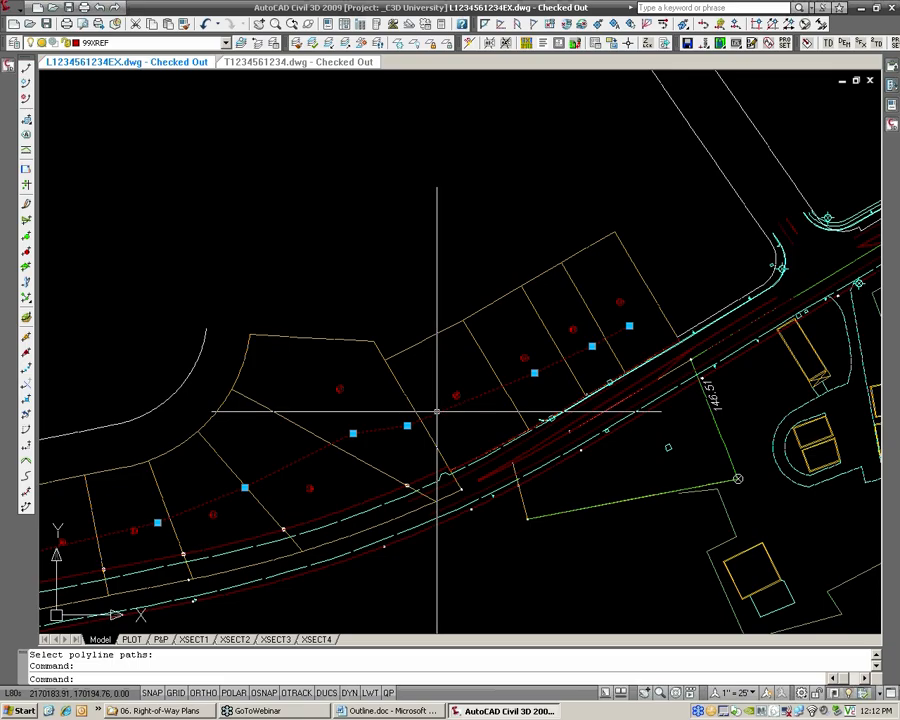
{"action": "type", "text": "e"}
{"action": "key", "text": "Return"}
{"action": "scroll", "coordinate": [436, 426], "scroll_direction": "down", "scroll_amount": 2}
{"action": "middle_click_drag", "start_coordinate": [336, 408], "coordinate": [558, 348]}
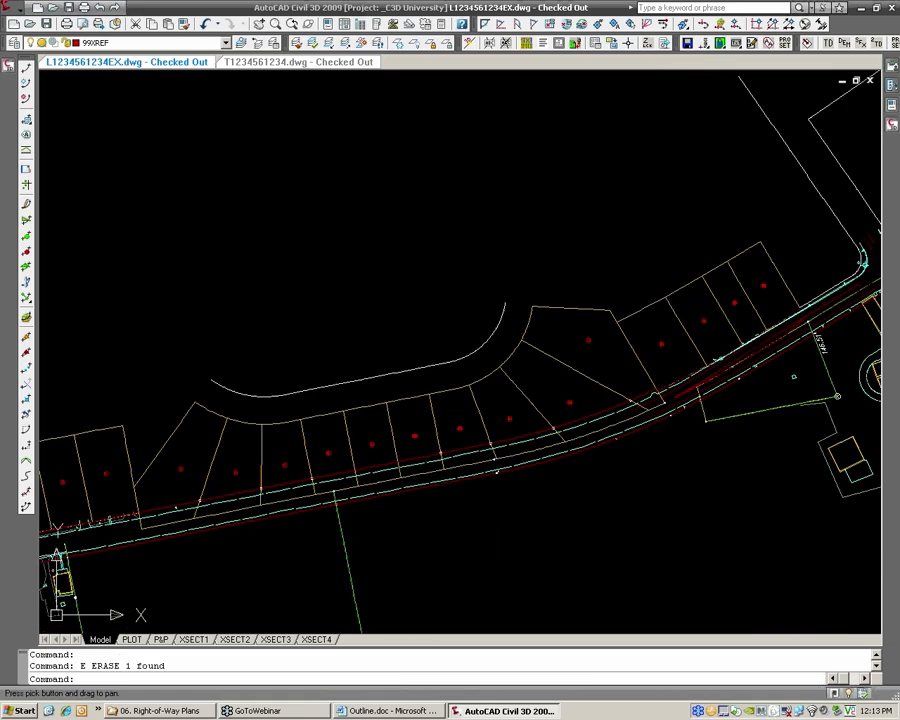
{"action": "middle_click_drag", "start_coordinate": [363, 413], "coordinate": [445, 399]}
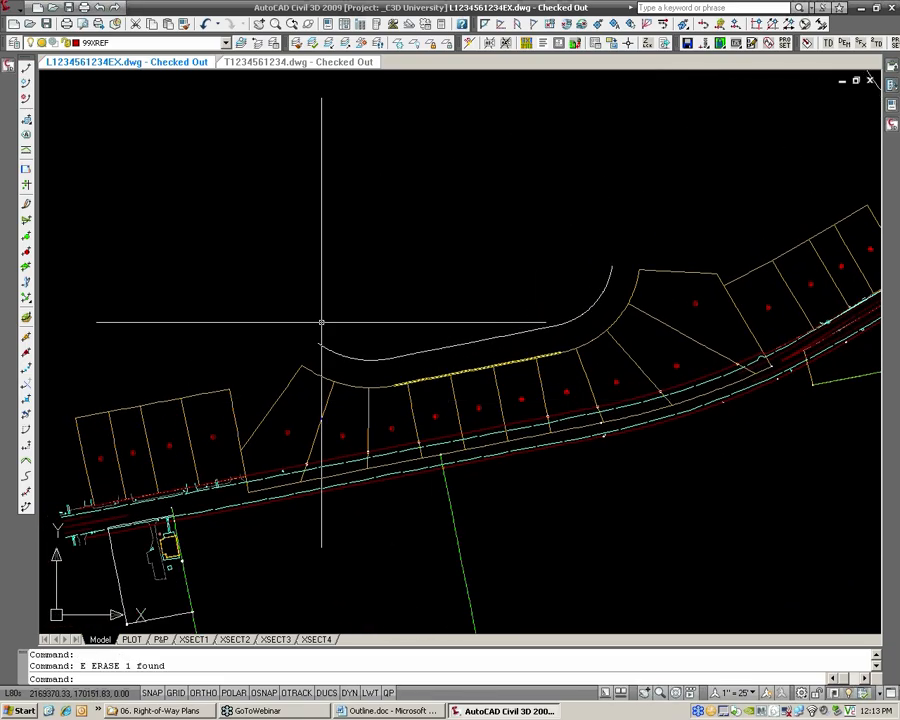
{"action": "left_click", "coordinate": [45, 25]}
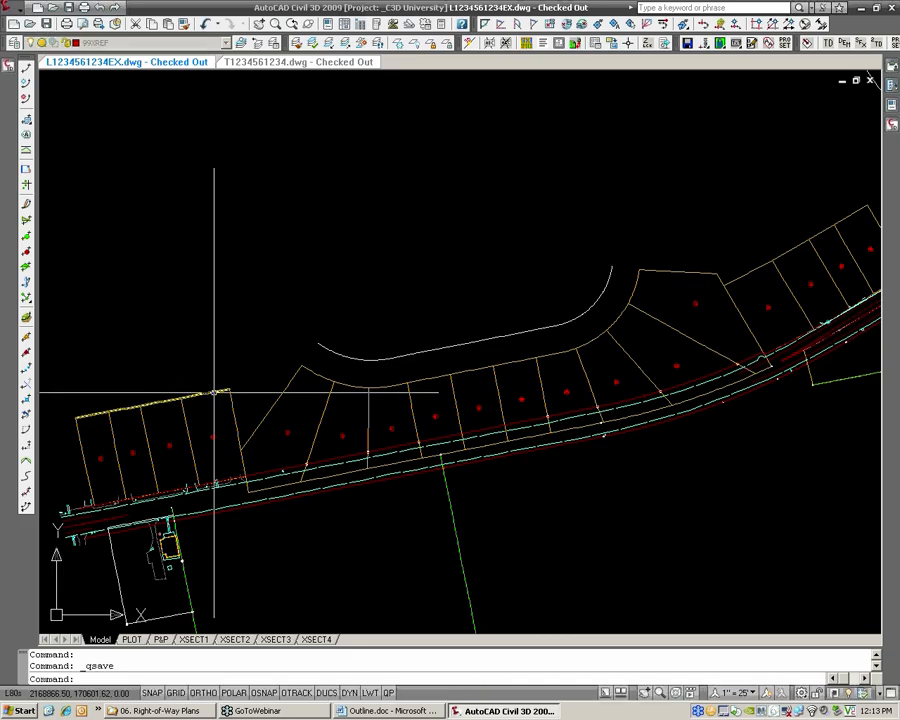
Review the parcel list of site Prop [EXIST] in the Toolspace
{"action": "scroll", "coordinate": [211, 432], "scroll_direction": "up", "scroll_amount": 2}
{"action": "middle_click_drag", "start_coordinate": [211, 432], "coordinate": [258, 429]}
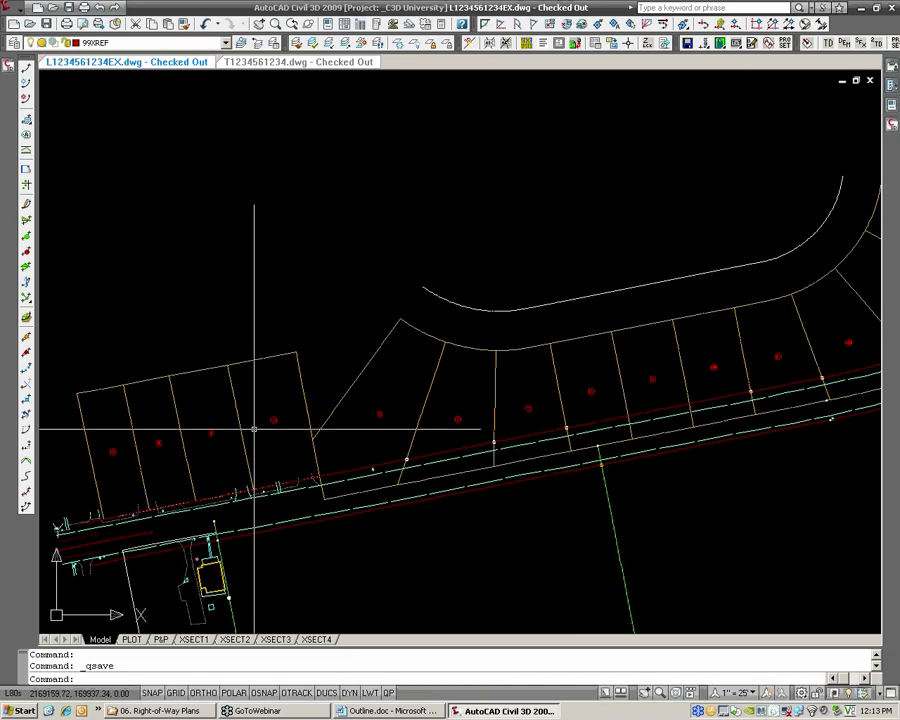
{"action": "left_click", "coordinate": [9, 64]}
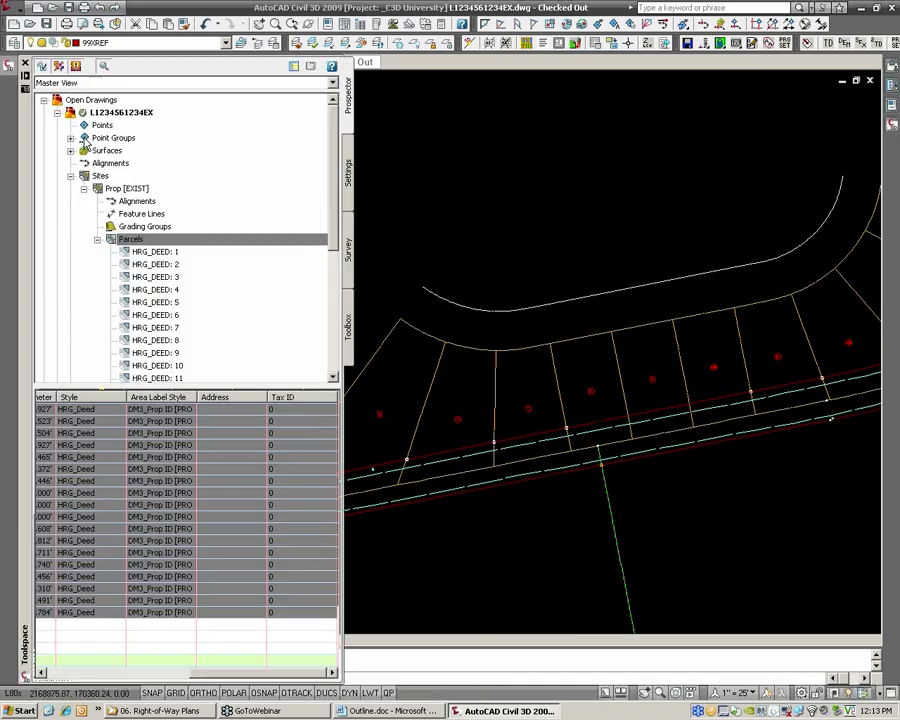
{"action": "left_click", "coordinate": [120, 240]}
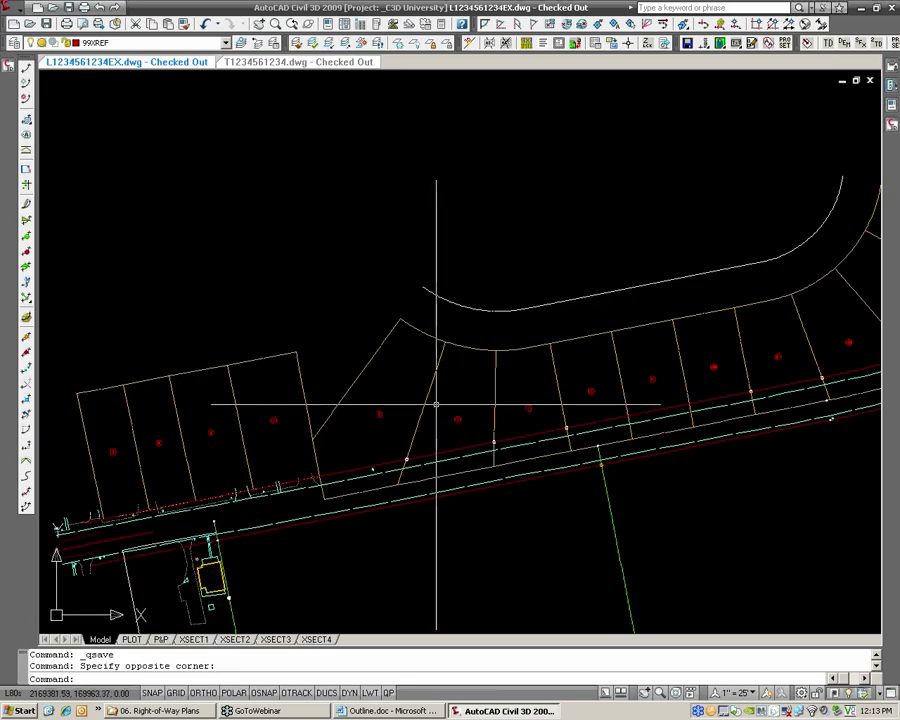
{"action": "scroll", "coordinate": [440, 400], "scroll_direction": "down", "scroll_amount": 2}
{"action": "middle_click_drag", "start_coordinate": [463, 395], "coordinate": [434, 393]}
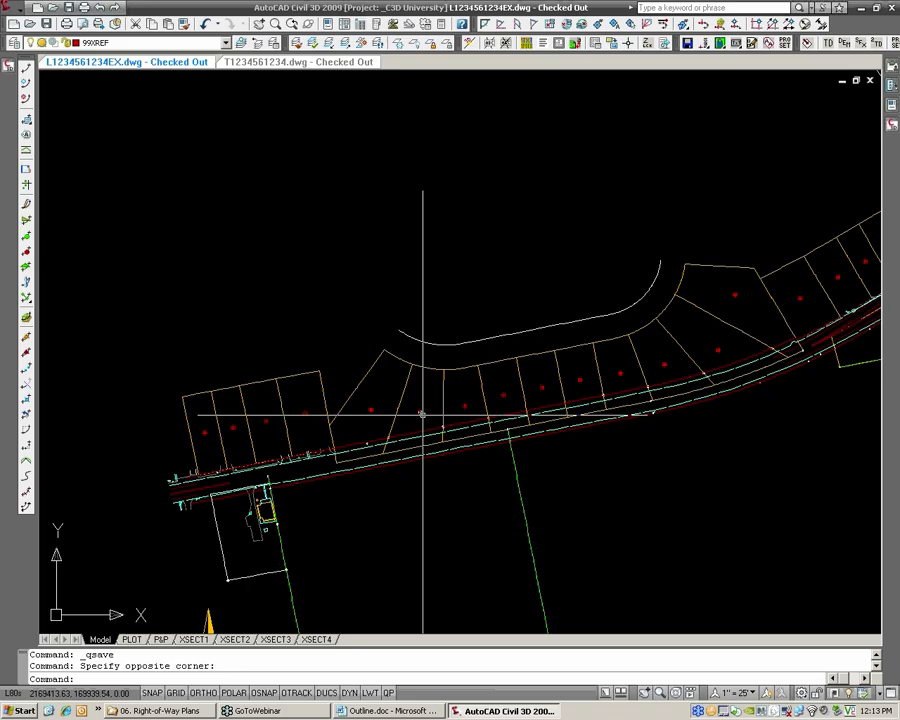
{"action": "scroll", "coordinate": [311, 420], "scroll_direction": "up", "scroll_amount": 2}
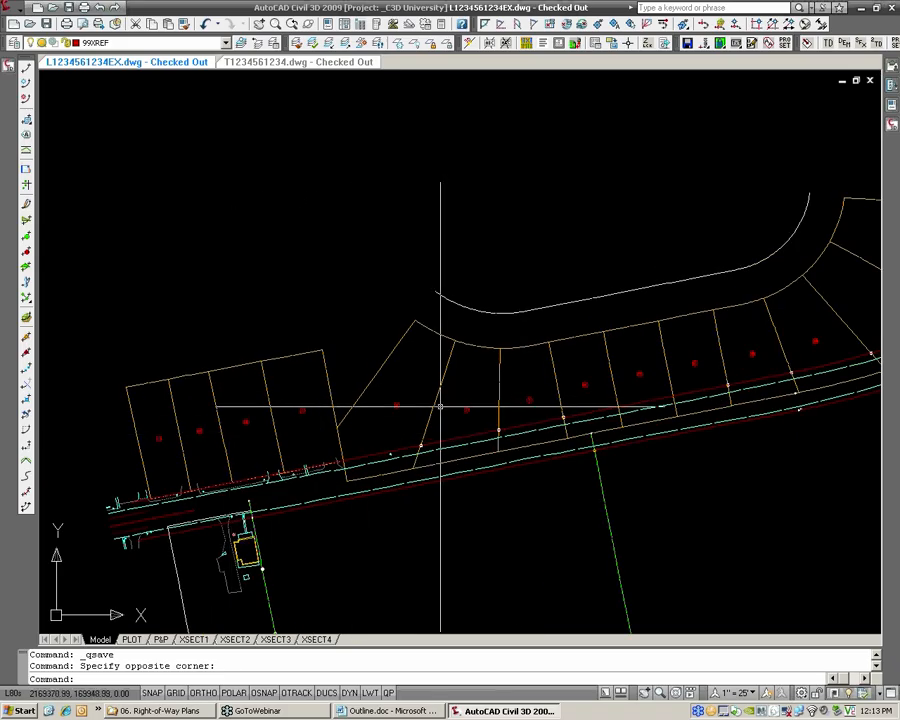
{"action": "scroll", "coordinate": [290, 410], "scroll_direction": "up", "scroll_amount": 2}
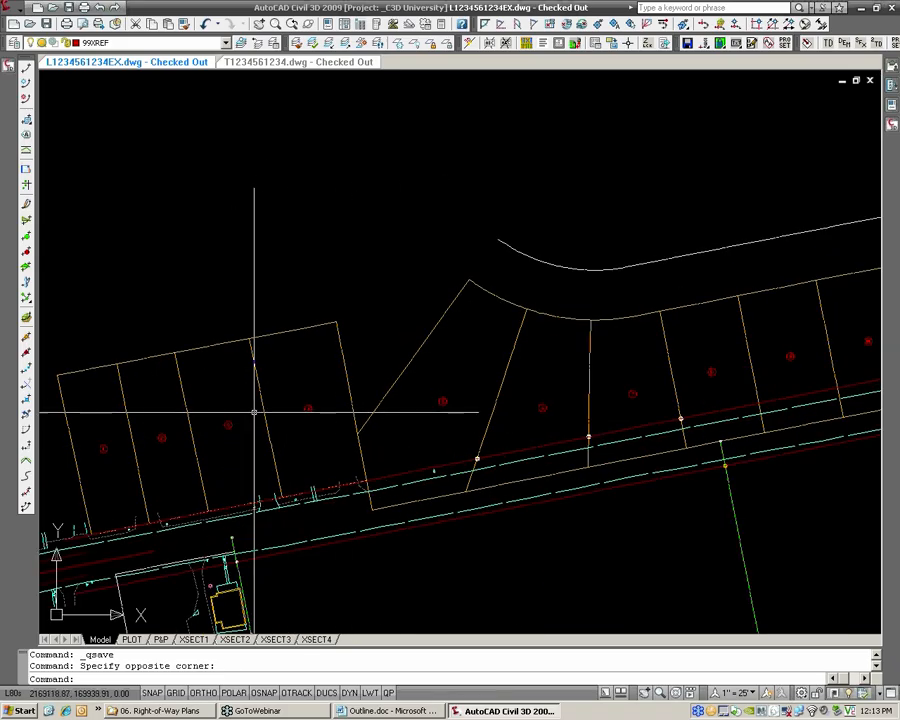
{"action": "middle_click_drag", "start_coordinate": [717, 376], "coordinate": [583, 392]}
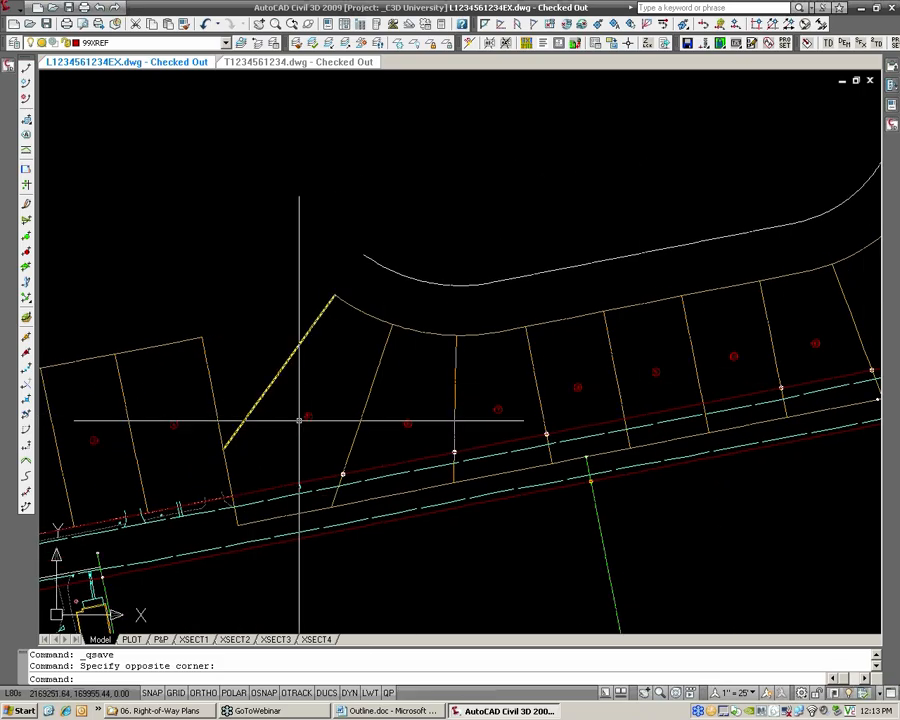
Review the user-defined properties of parcel 3, including tax map number, deed book, page and owners, without changing them
{"action": "middle_click_drag", "start_coordinate": [297, 415], "coordinate": [433, 380]}
{"action": "scroll", "coordinate": [272, 402], "scroll_direction": "up", "scroll_amount": 2}
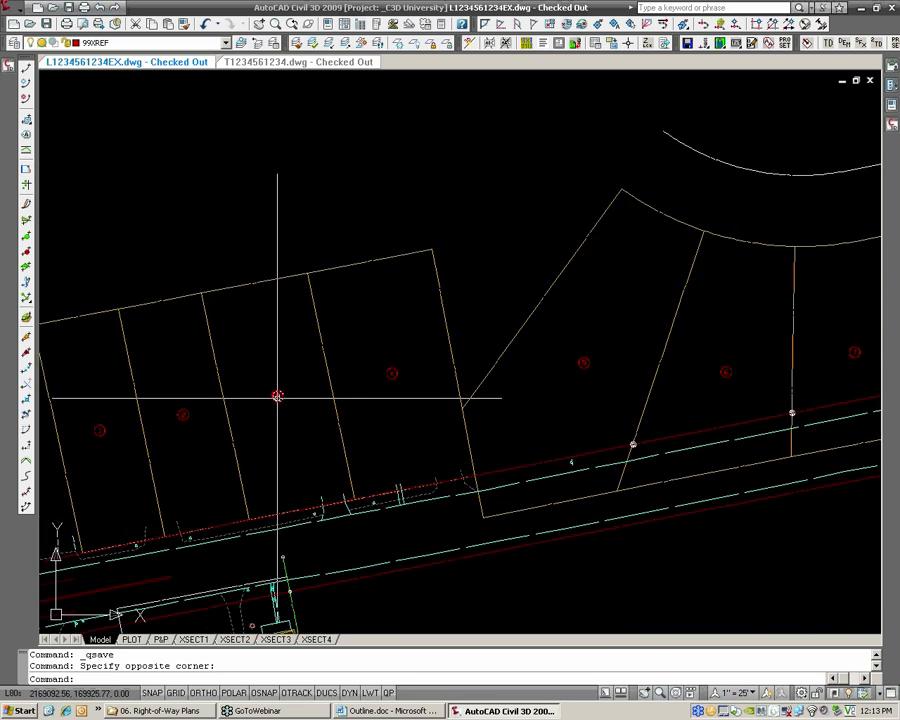
{"action": "left_click", "coordinate": [278, 396]}
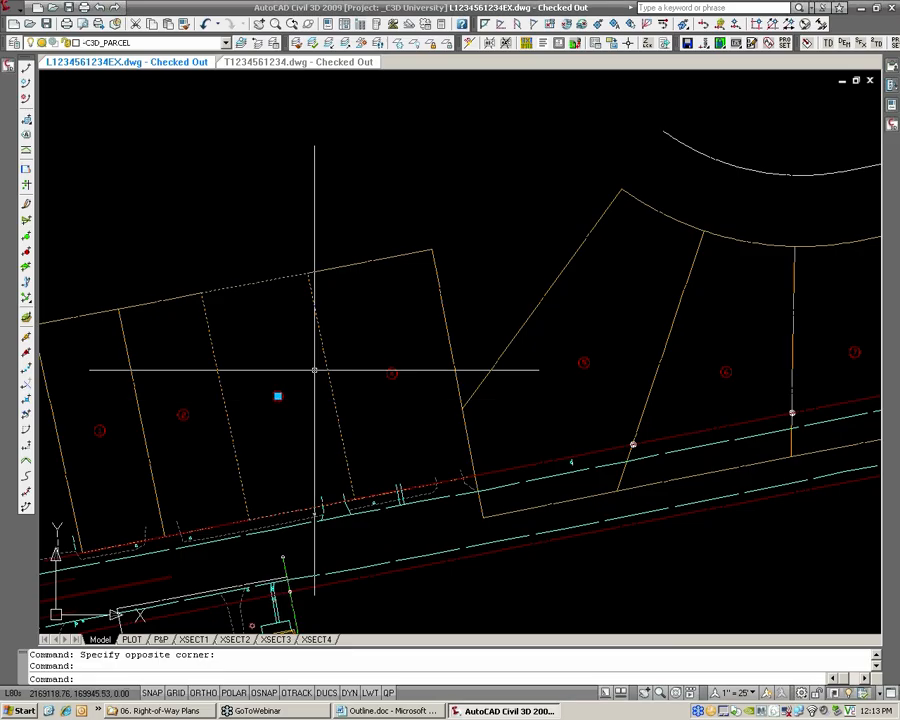
{"action": "scroll", "coordinate": [290, 396], "scroll_direction": "up", "scroll_amount": 1}
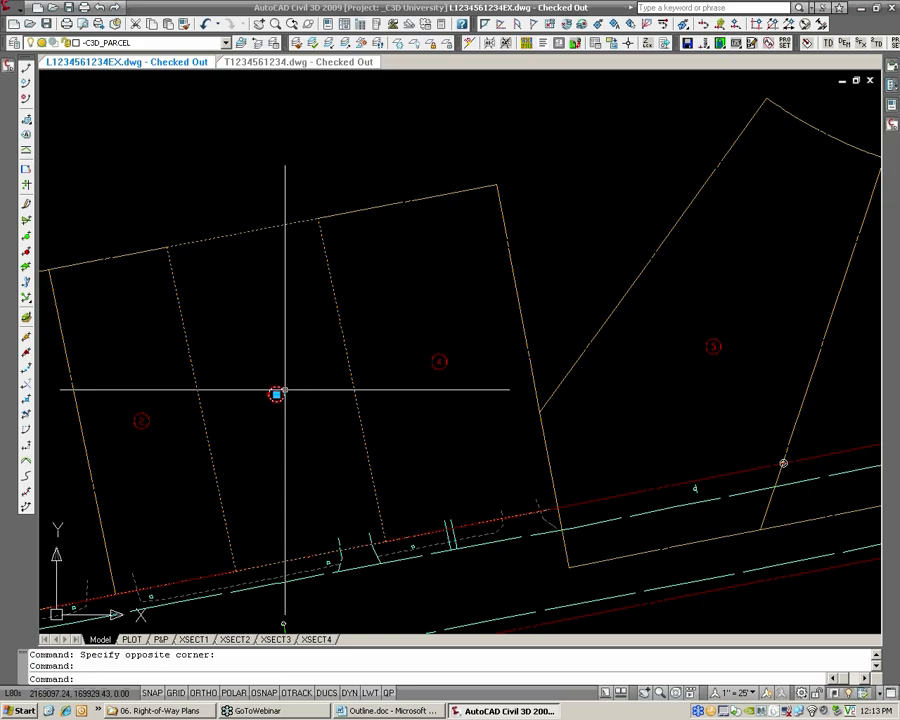
{"action": "right_click", "coordinate": [285, 390]}
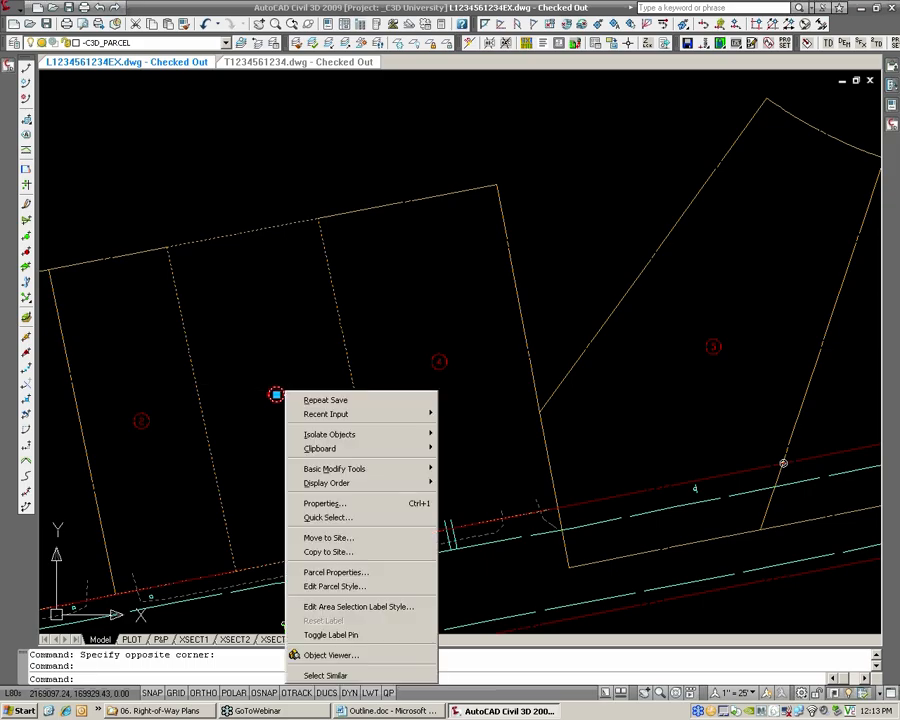
{"action": "left_click", "coordinate": [386, 572]}
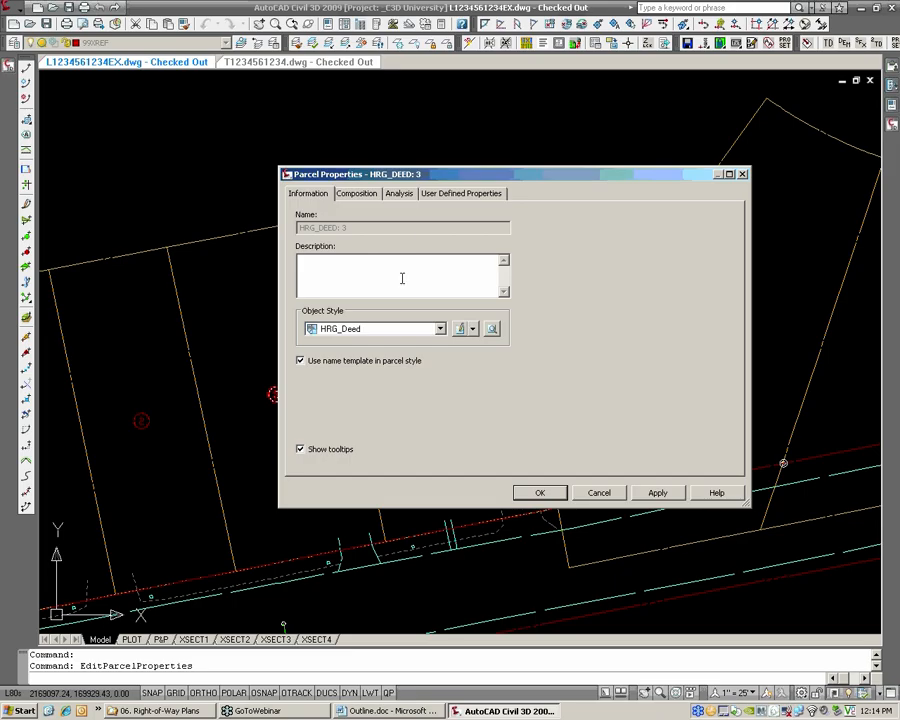
{"action": "left_click", "coordinate": [435, 195]}
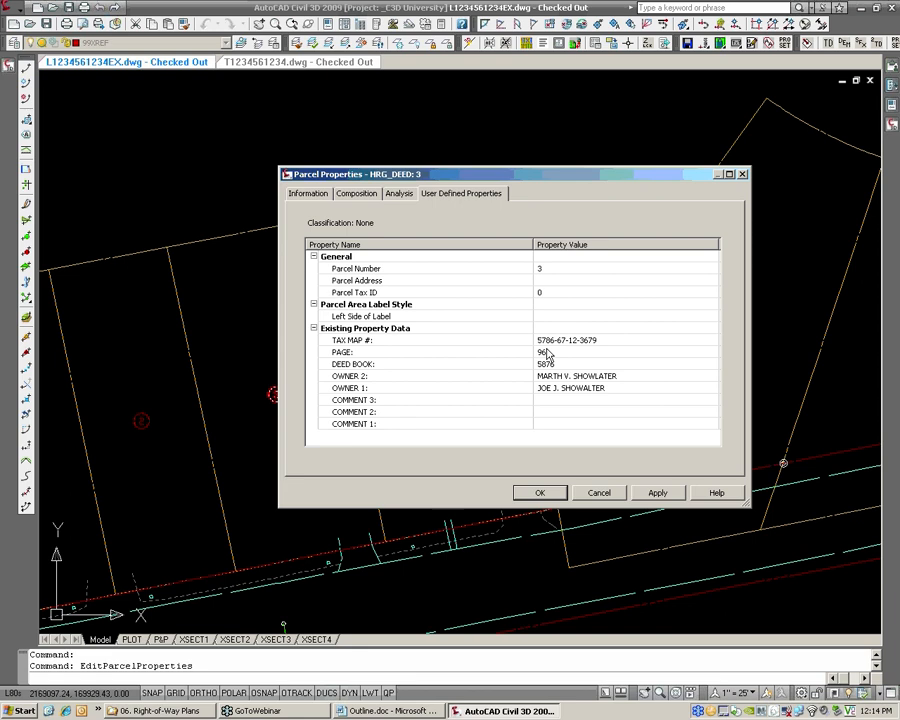
{"action": "left_click", "coordinate": [600, 494]}
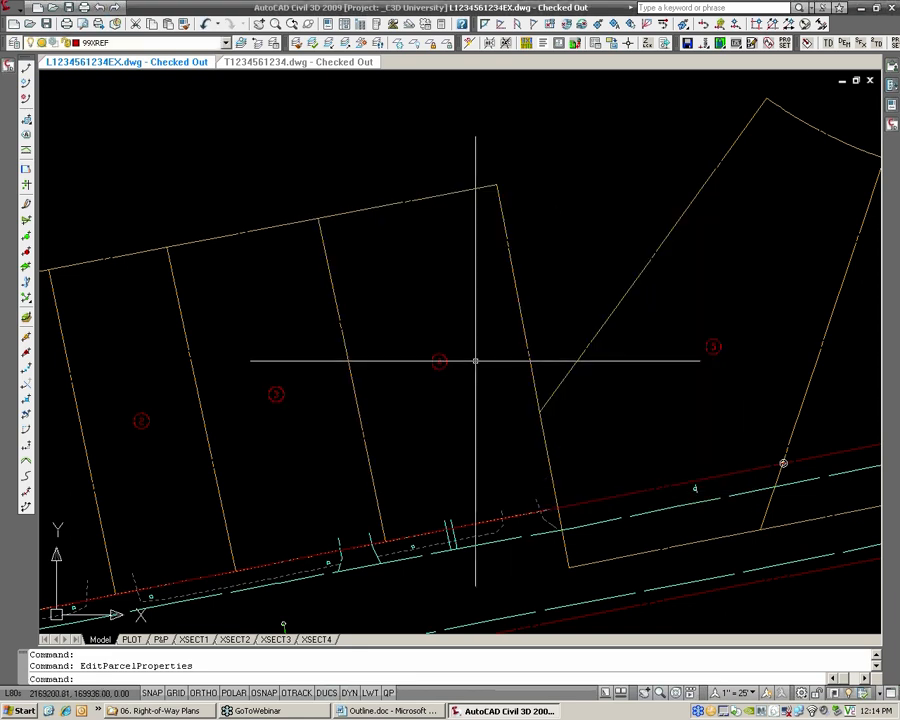
Review the user-defined existing property data of parcel 4 in its Parcel Properties, without changing it
{"action": "left_click", "coordinate": [440, 363]}
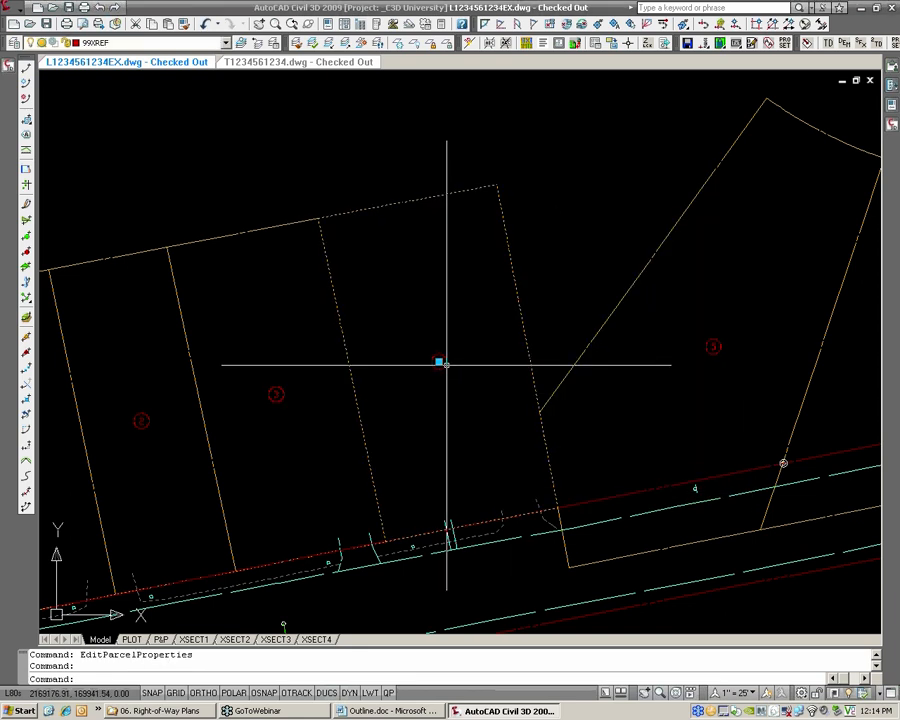
{"action": "right_click", "coordinate": [440, 365]}
{"action": "left_click", "coordinate": [519, 548]}
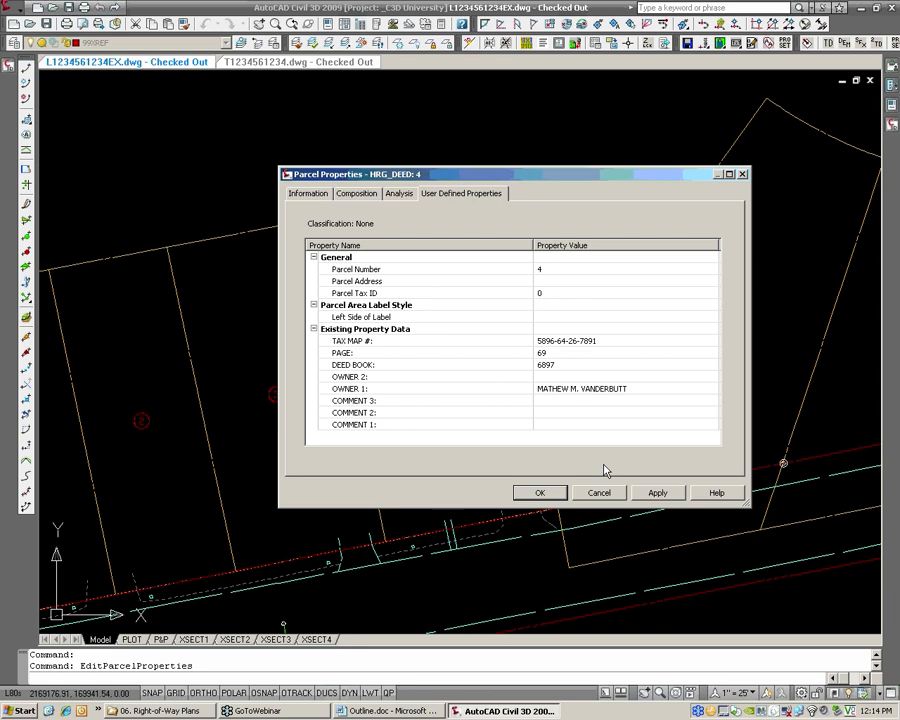
{"action": "left_click", "coordinate": [599, 494]}
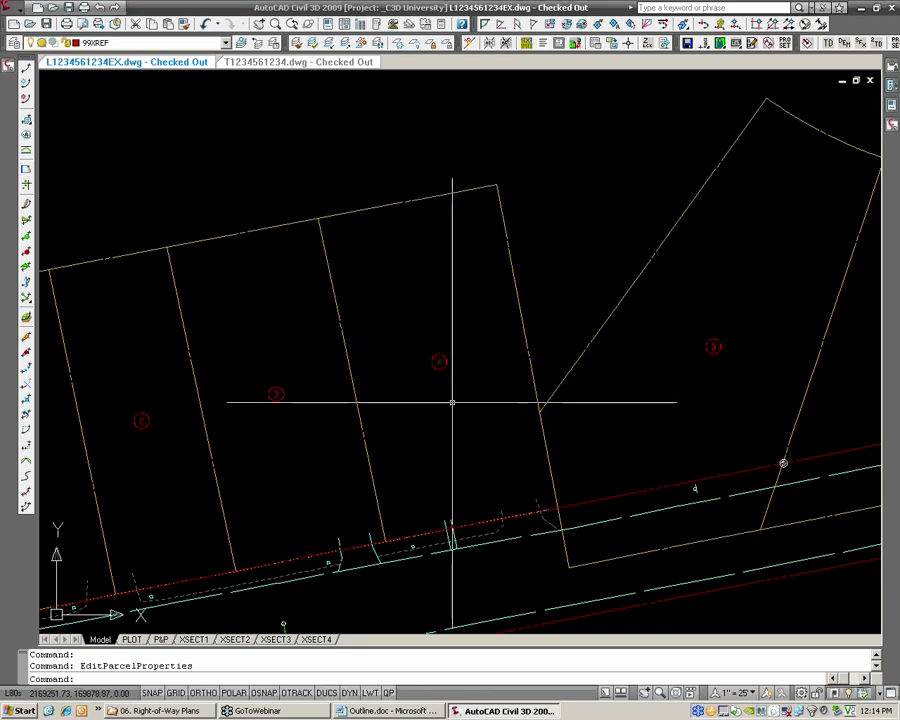
Inspect the object properties of the right-of-way polyline along the north side of the road, and clear the selection
{"action": "scroll", "coordinate": [444, 384], "scroll_direction": "up", "scroll_amount": 2}
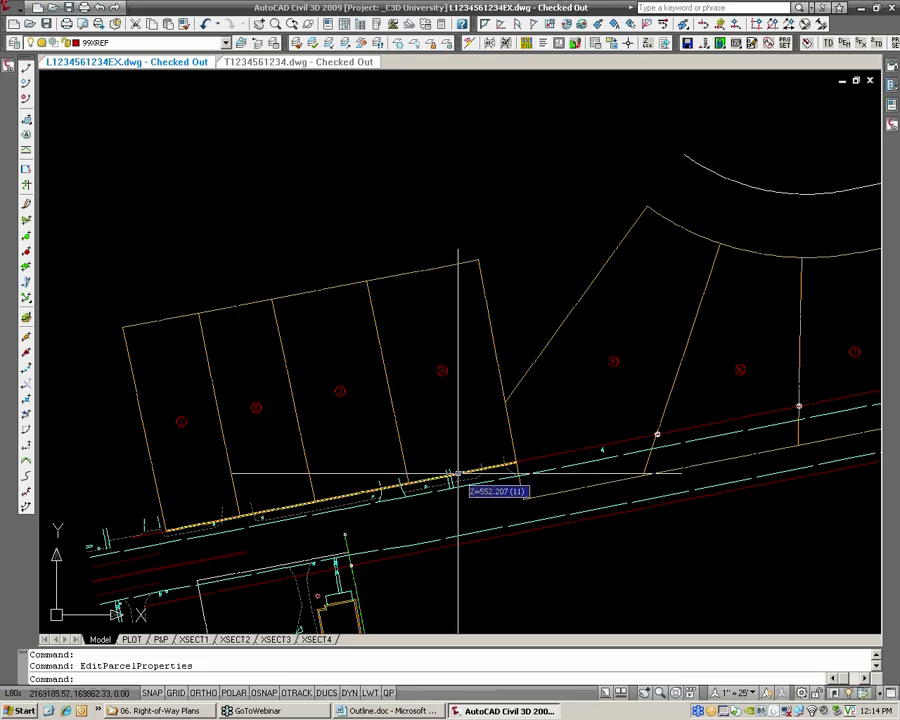
{"action": "mouse_move", "coordinate": [494, 456]}
{"action": "middle_mouse_down"}
{"action": "mouse_move", "coordinate": [491, 466]}
{"action": "mouse_move", "coordinate": [468, 444]}
{"action": "middle_mouse_up"}
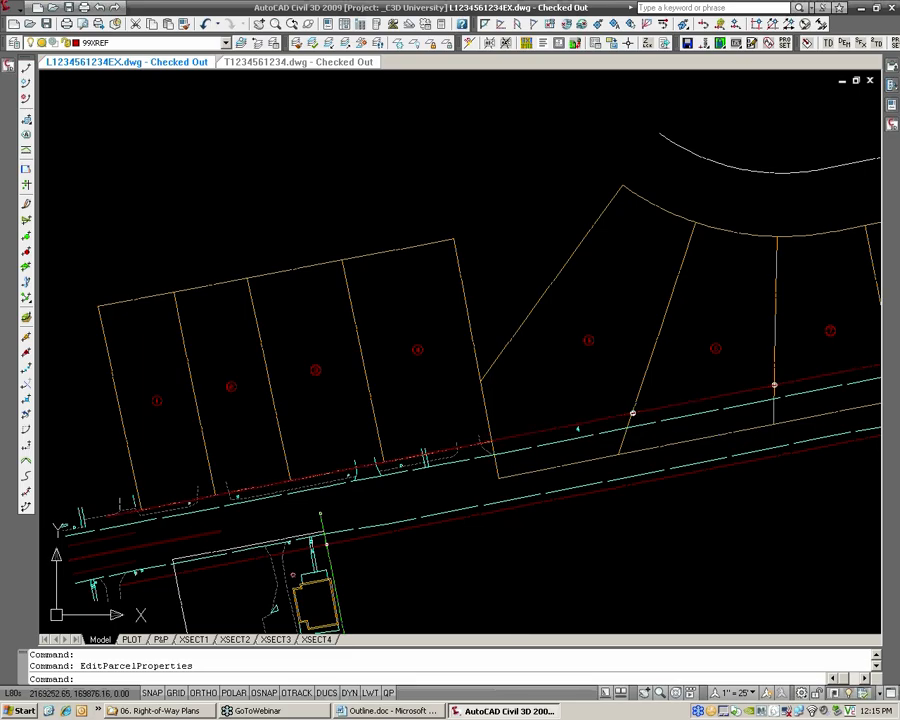
{"action": "left_click", "coordinate": [517, 435]}
{"action": "scroll", "coordinate": [508, 416], "scroll_direction": "down", "scroll_amount": 2}
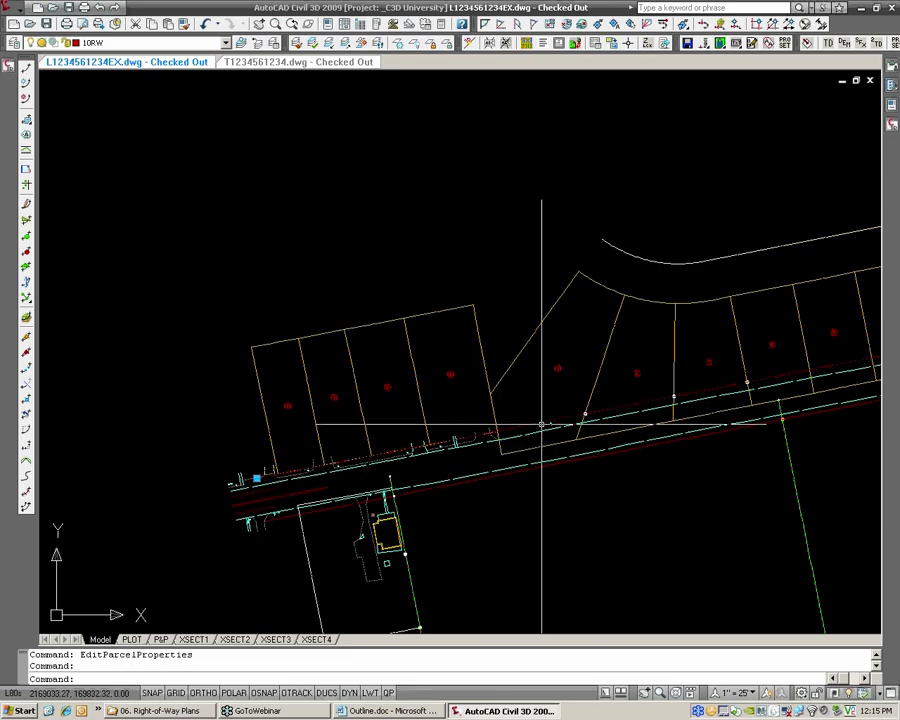
{"action": "middle_click_drag", "start_coordinate": [725, 393], "coordinate": [512, 428]}
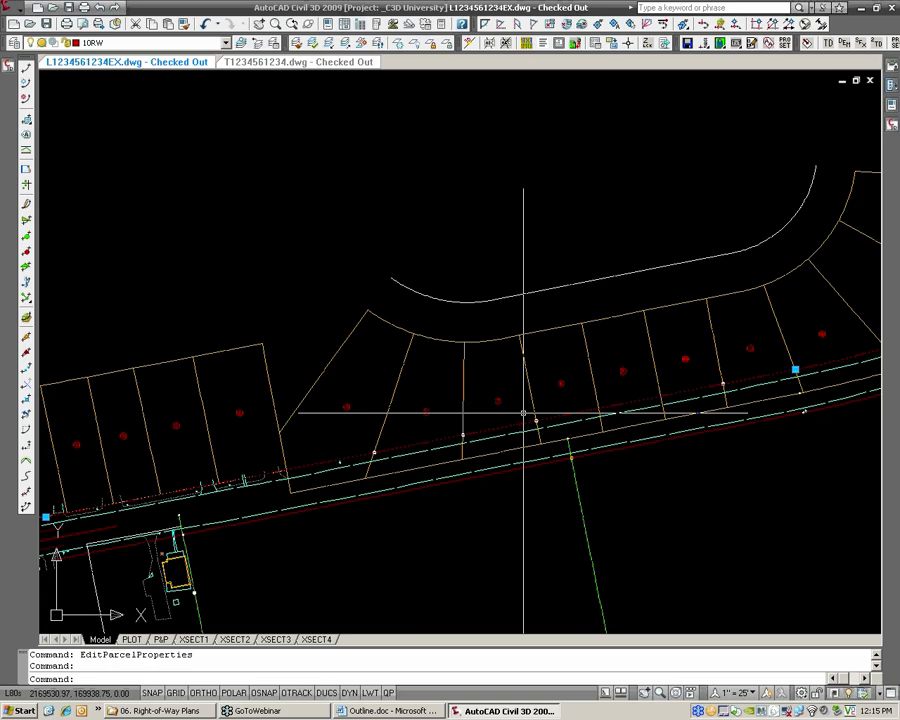
{"action": "key", "text": "ctrl+1"}
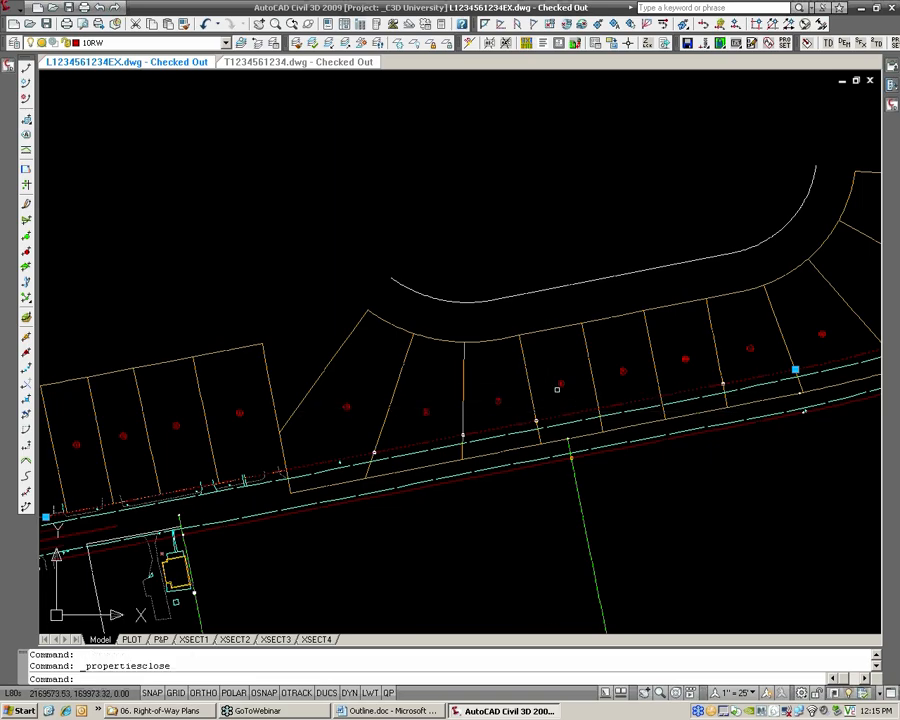
{"action": "key", "text": "ctrl+1"}
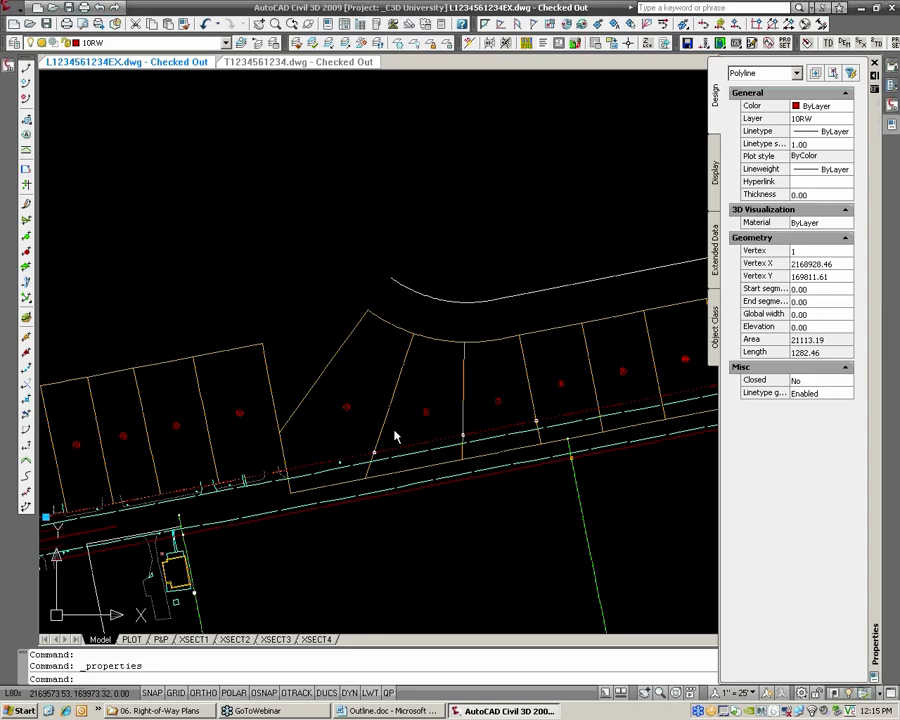
{"action": "key", "text": "Escape"}
{"action": "scroll", "coordinate": [400, 455], "scroll_direction": "up", "scroll_amount": 3}
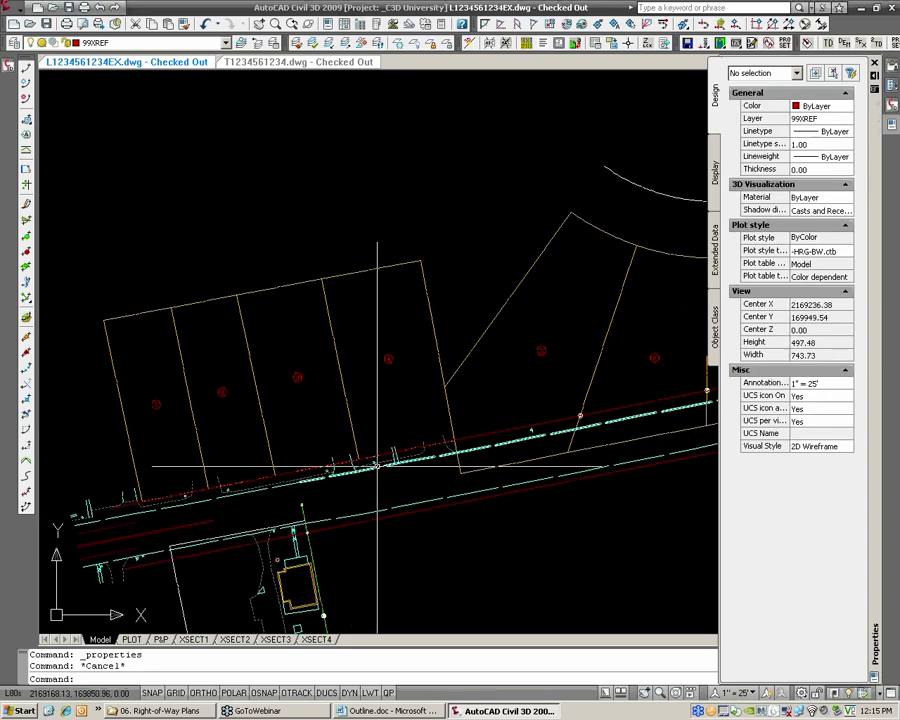
Identify the parcel segment along the road frontage of parcels 1 to 4, then hide the object properties and clear the selection
{"action": "scroll", "coordinate": [378, 462], "scroll_direction": "up", "scroll_amount": 2}
{"action": "left_click", "coordinate": [388, 453]}
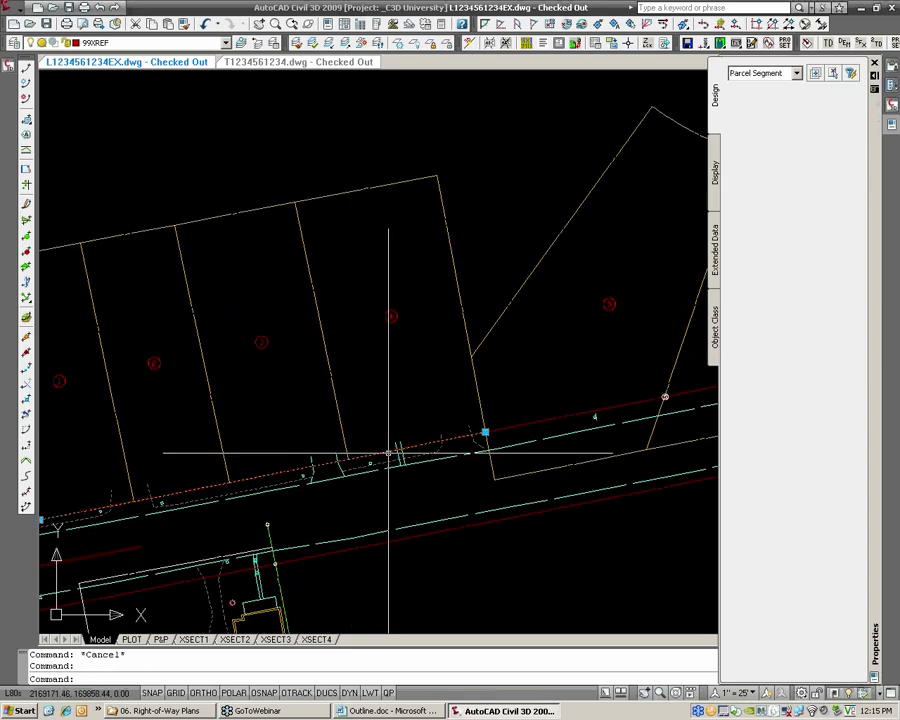
{"action": "key", "text": "ctrl+1"}
{"action": "middle_click_drag", "start_coordinate": [335, 457], "coordinate": [444, 434]}
{"action": "scroll", "coordinate": [401, 447], "scroll_direction": "up", "scroll_amount": 2}
{"action": "key", "text": "Escape"}
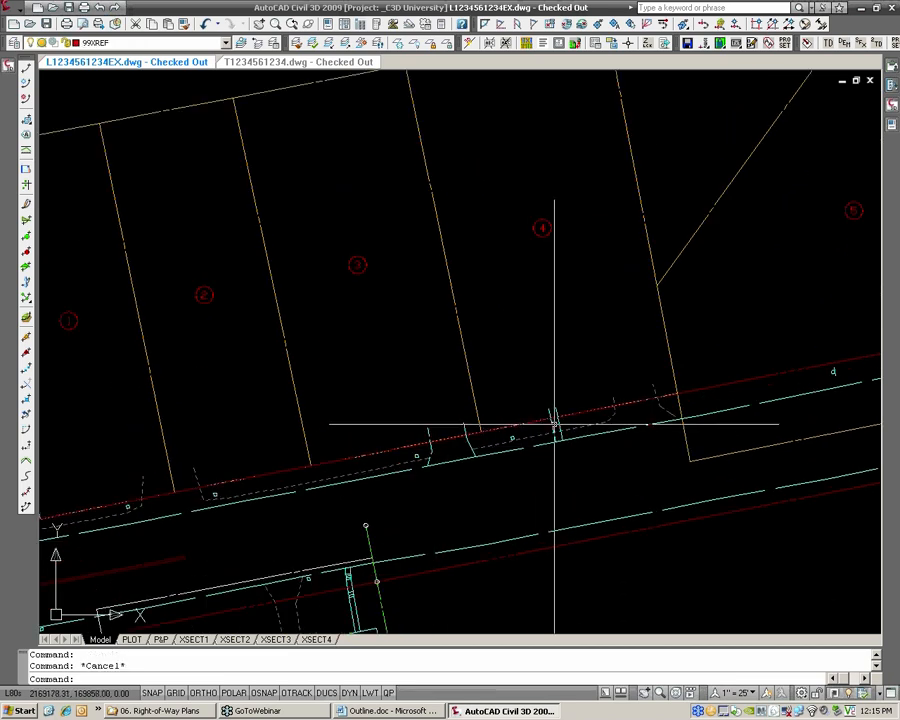
Examine the extent and layer of the parcel segment along the road frontage of parcels 1 to 4
{"action": "scroll", "coordinate": [657, 394], "scroll_direction": "up", "scroll_amount": 2}
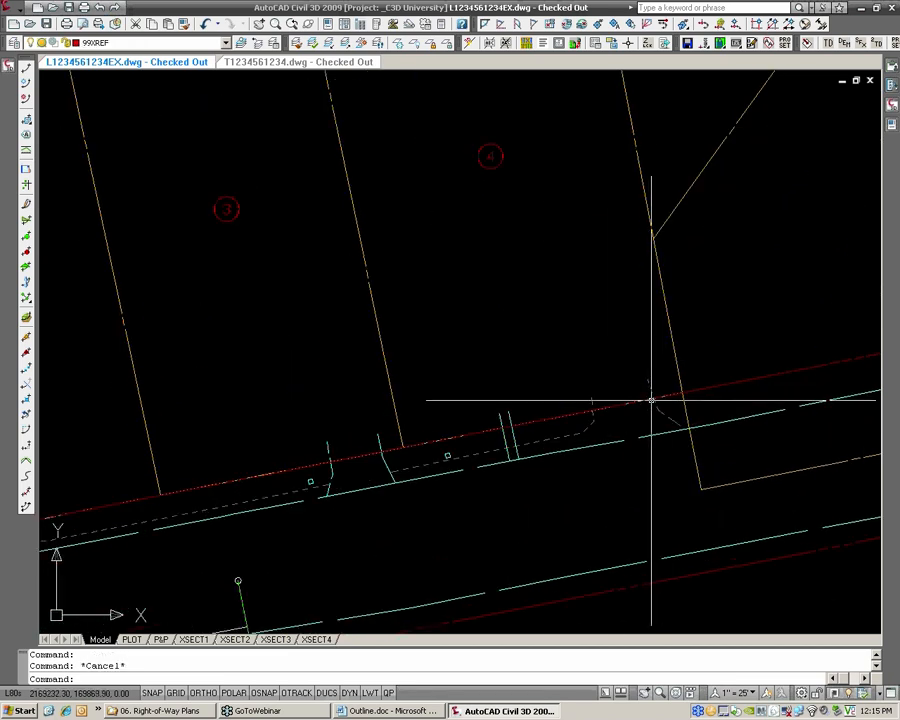
{"action": "left_click", "coordinate": [650, 400]}
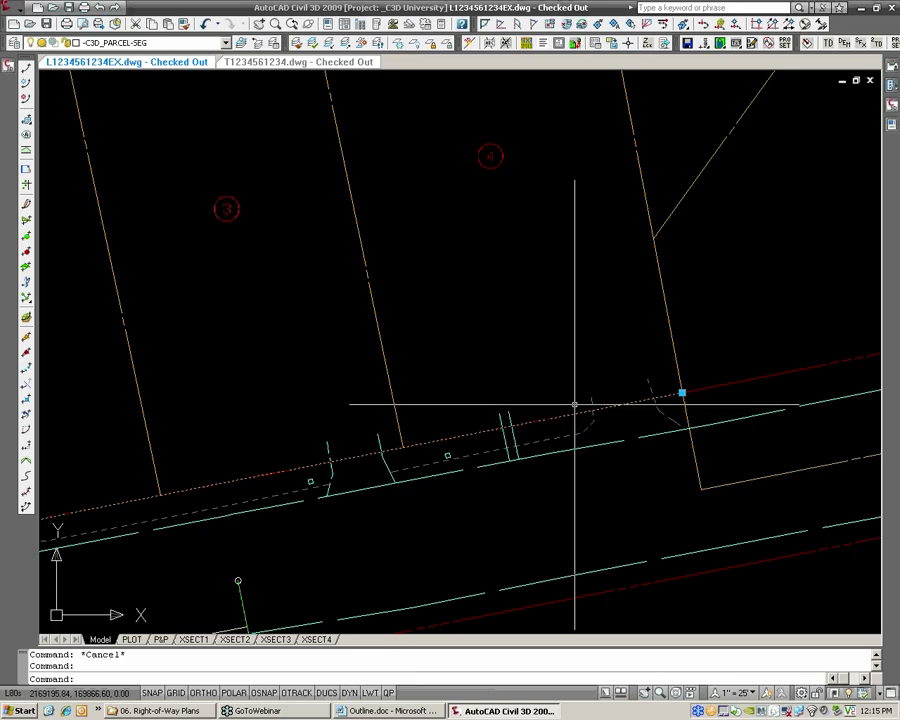
{"action": "scroll", "coordinate": [576, 402], "scroll_direction": "down", "scroll_amount": 2}
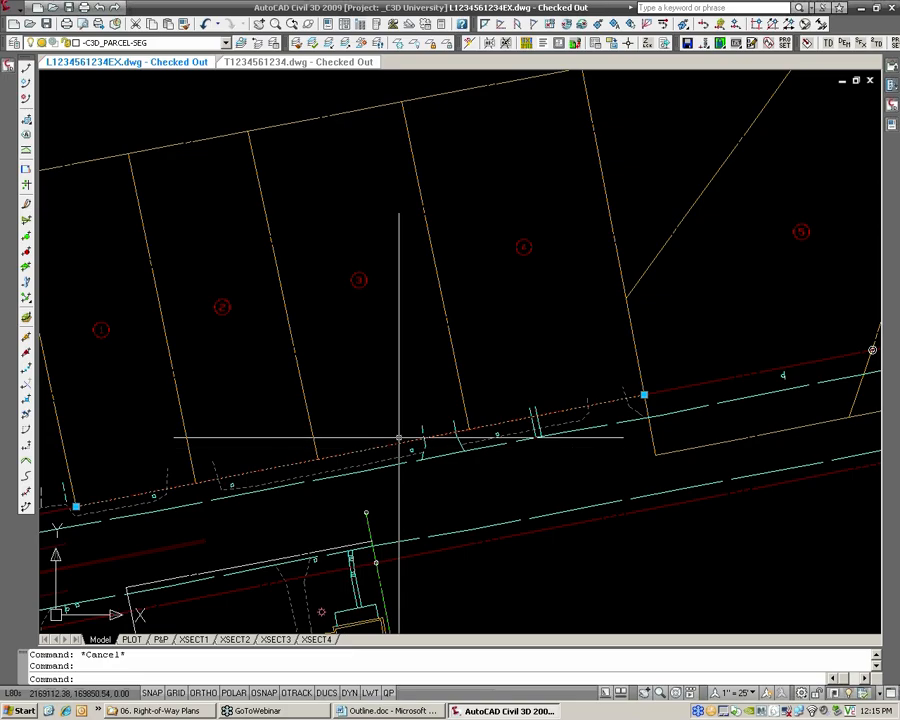
{"action": "middle_click_drag", "start_coordinate": [402, 433], "coordinate": [490, 425]}
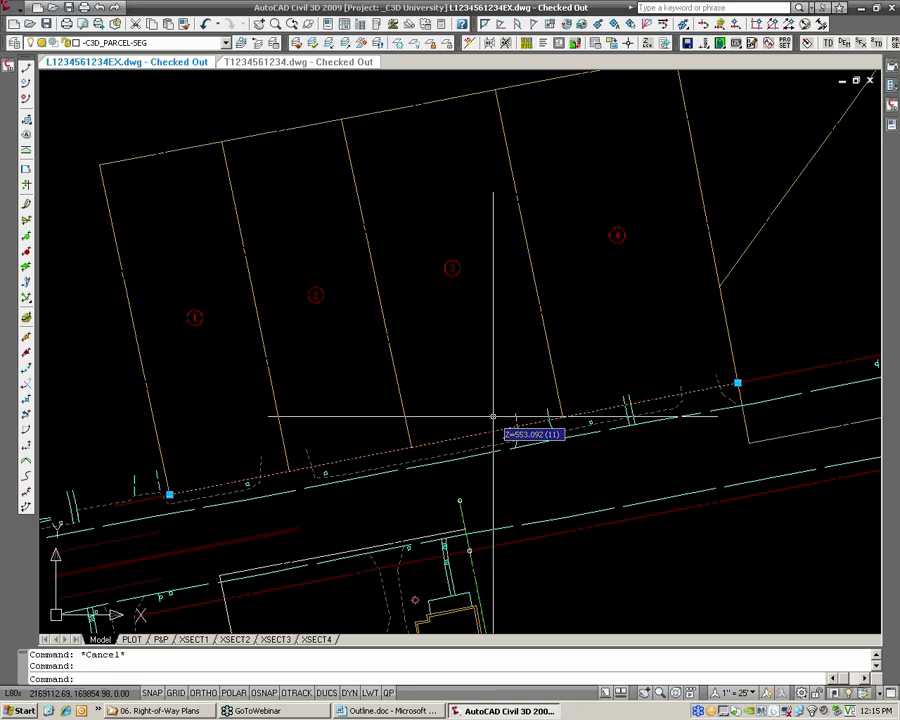
{"action": "key", "text": "Escape"}
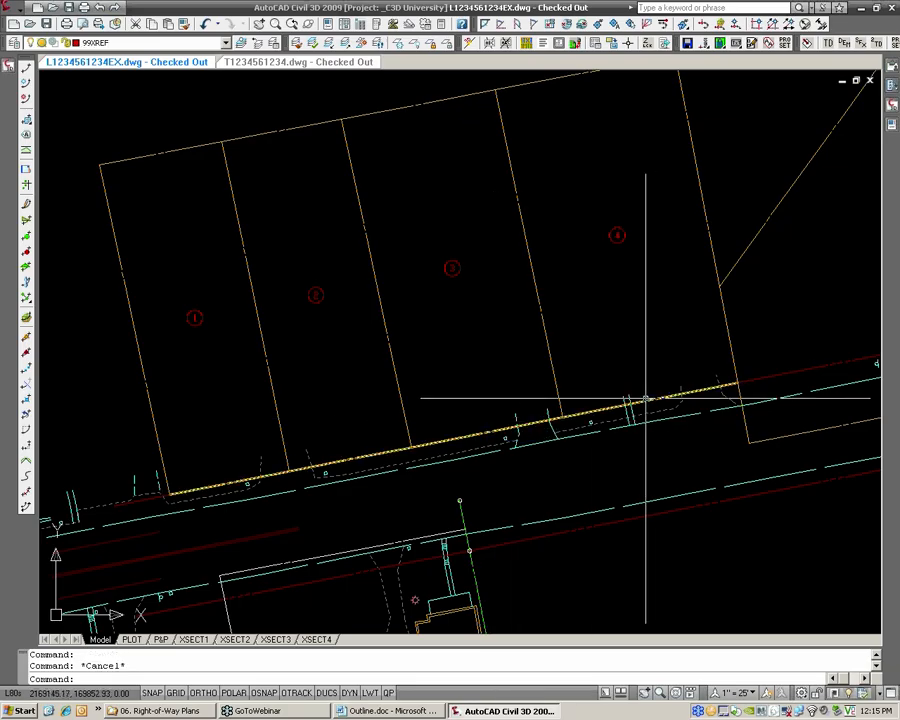
{"action": "left_click", "coordinate": [569, 415]}
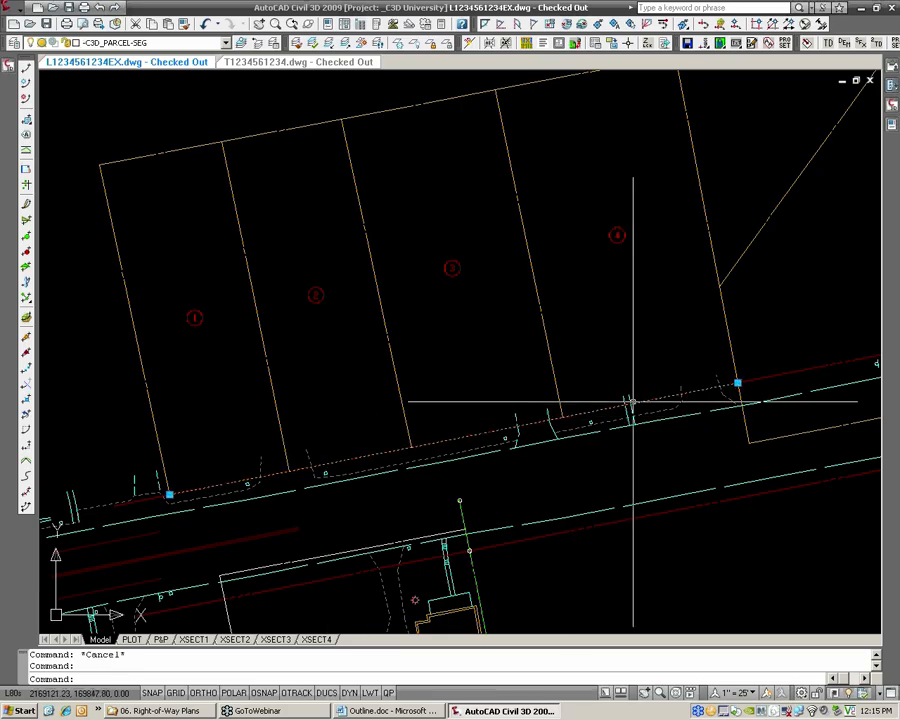
{"action": "key", "text": "Escape"}
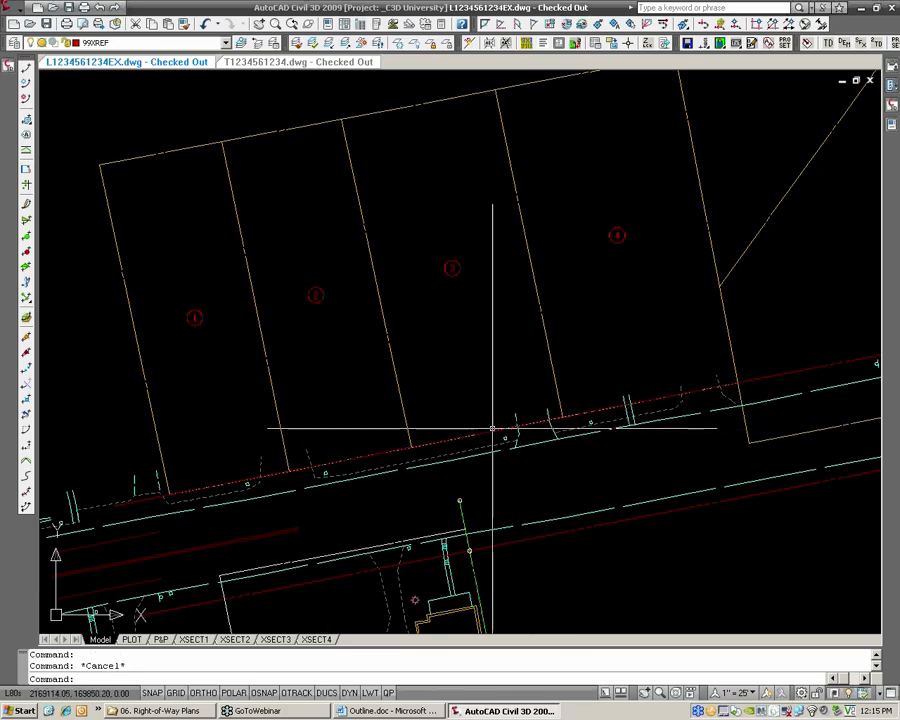
{"action": "left_click", "coordinate": [458, 436]}
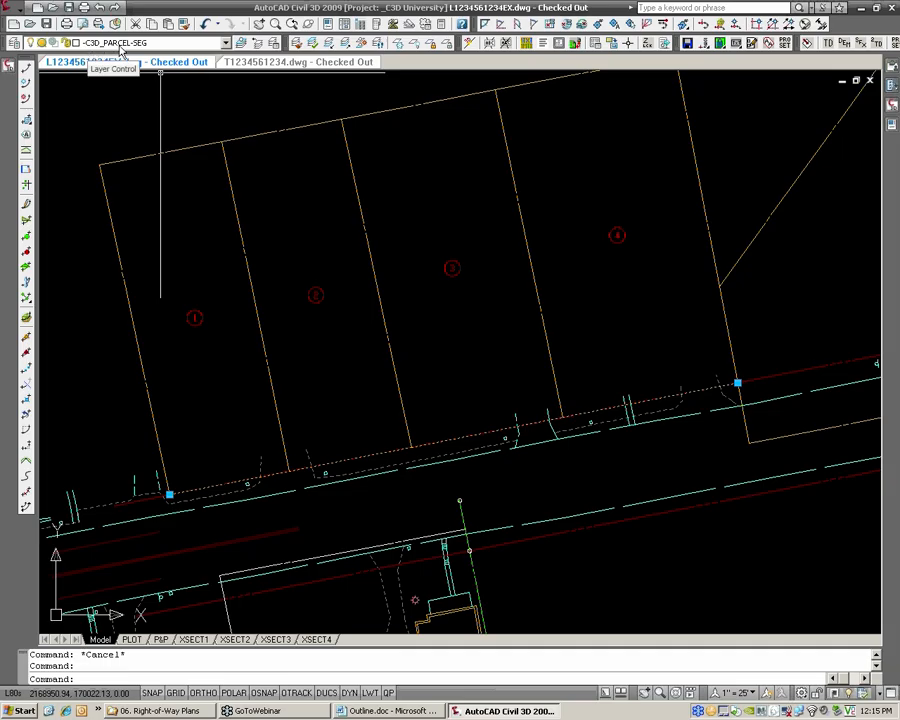
{"action": "key", "text": "Escape"}
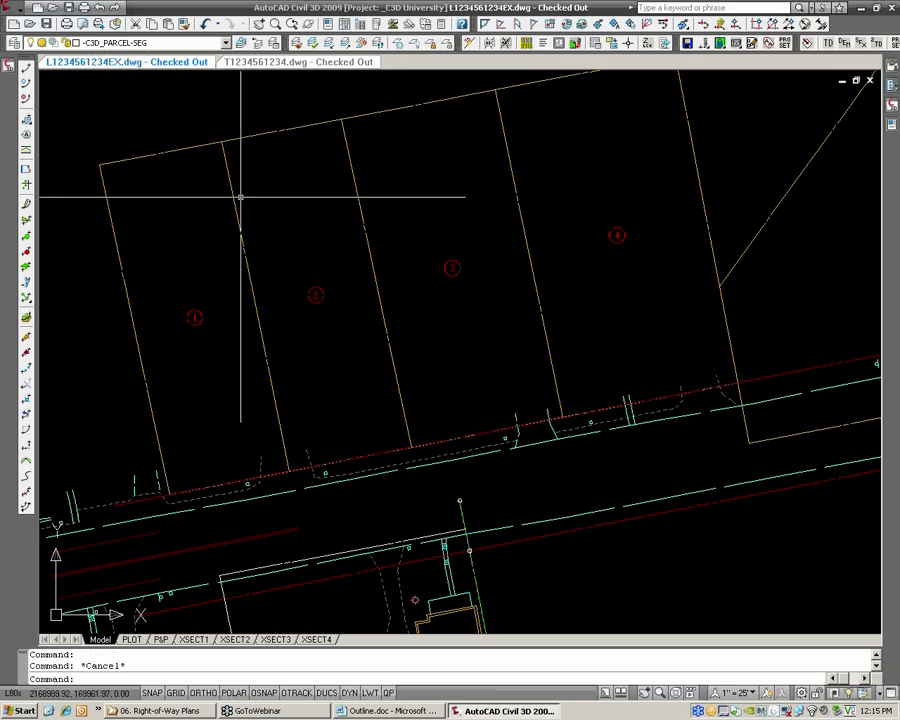
Compare the layer of the lot line between parcels 1 and 2 with that of the frontage segment
{"action": "left_click", "coordinate": [236, 201]}
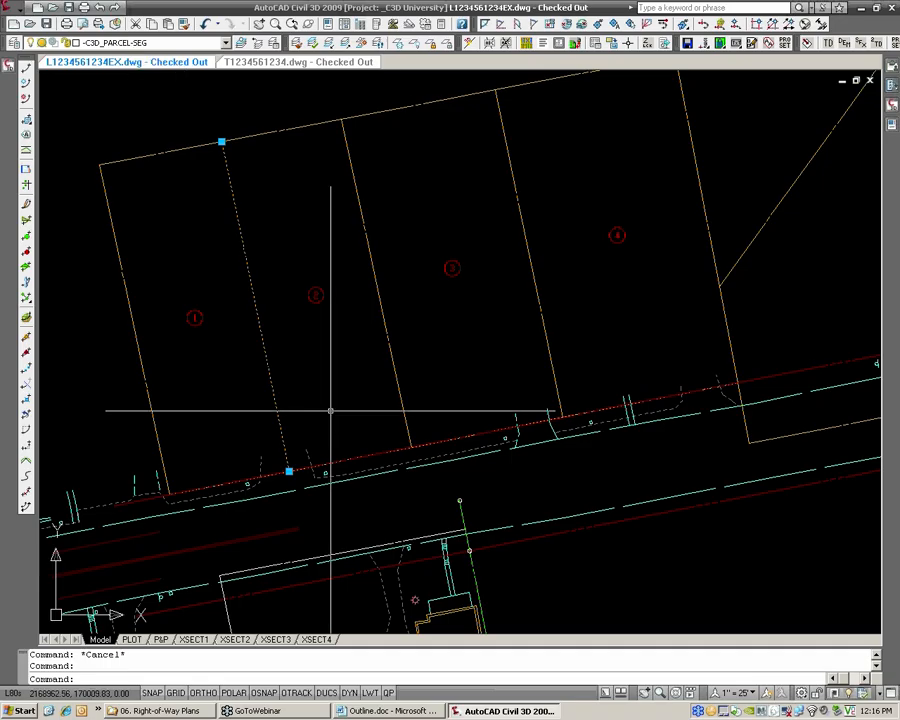
{"action": "key", "text": "Escape"}
{"action": "left_click", "coordinate": [424, 446]}
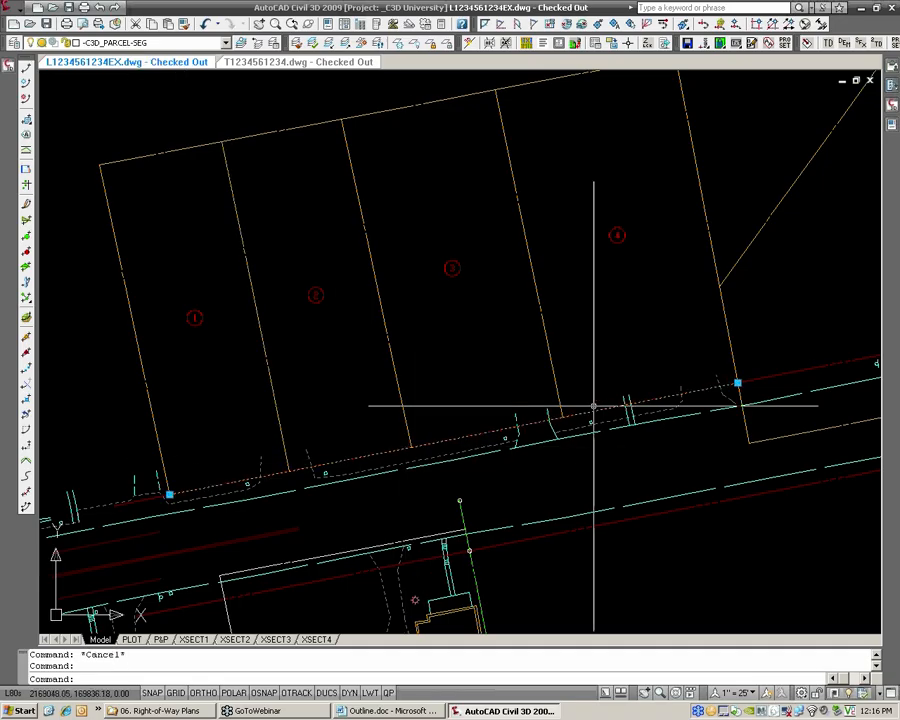
{"action": "key", "text": "Escape"}
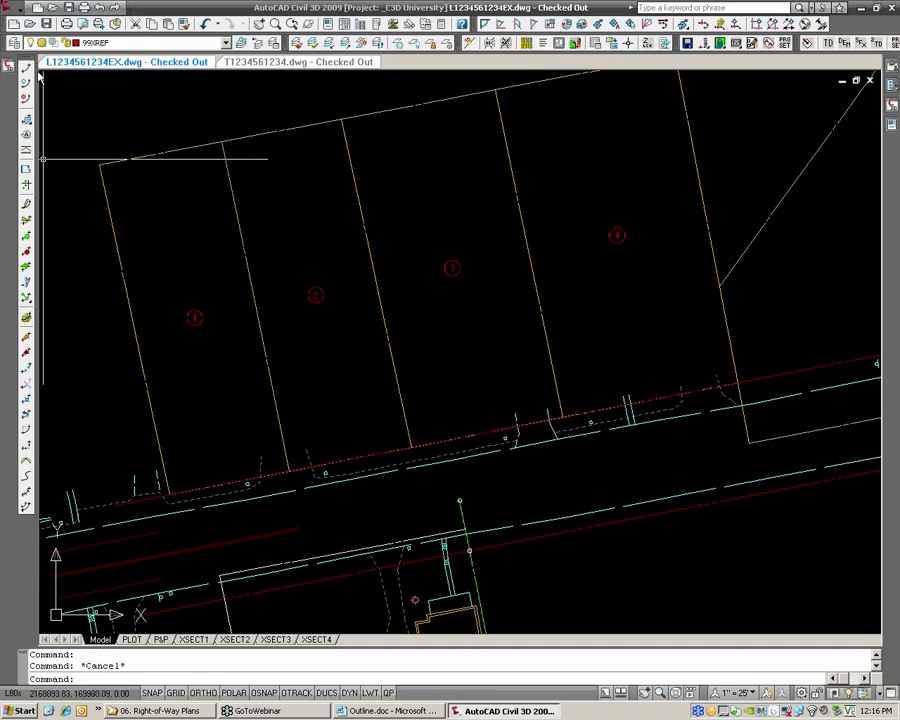
Move the frontage segment of parcels 1 to 4 to its -dem layer with Move to -dem, and check its layer
{"action": "left_click", "coordinate": [10, 10]}
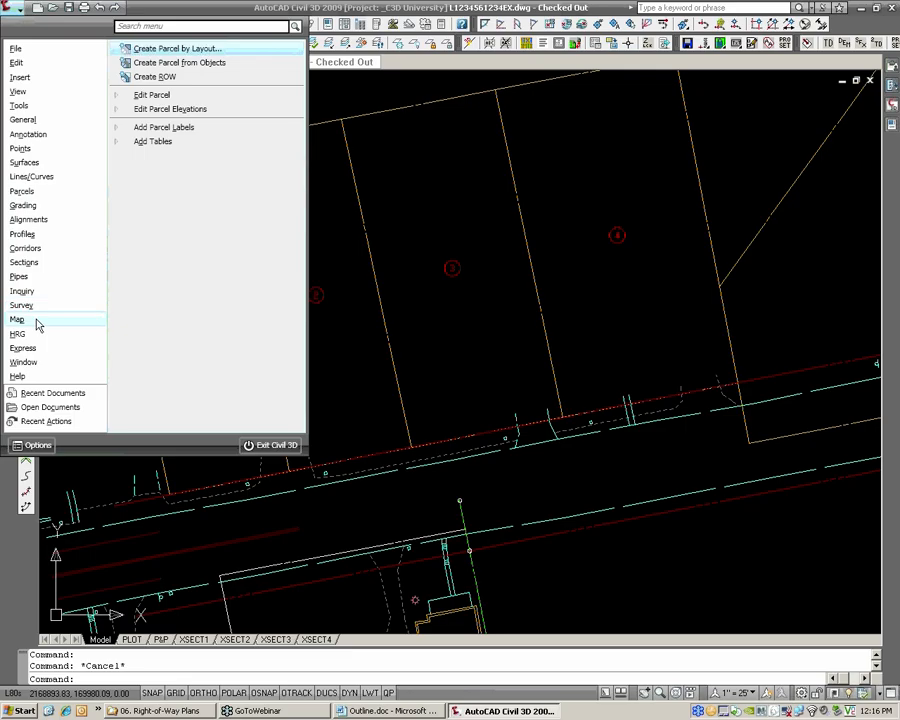
{"action": "mouse_move", "coordinate": [33, 338]}
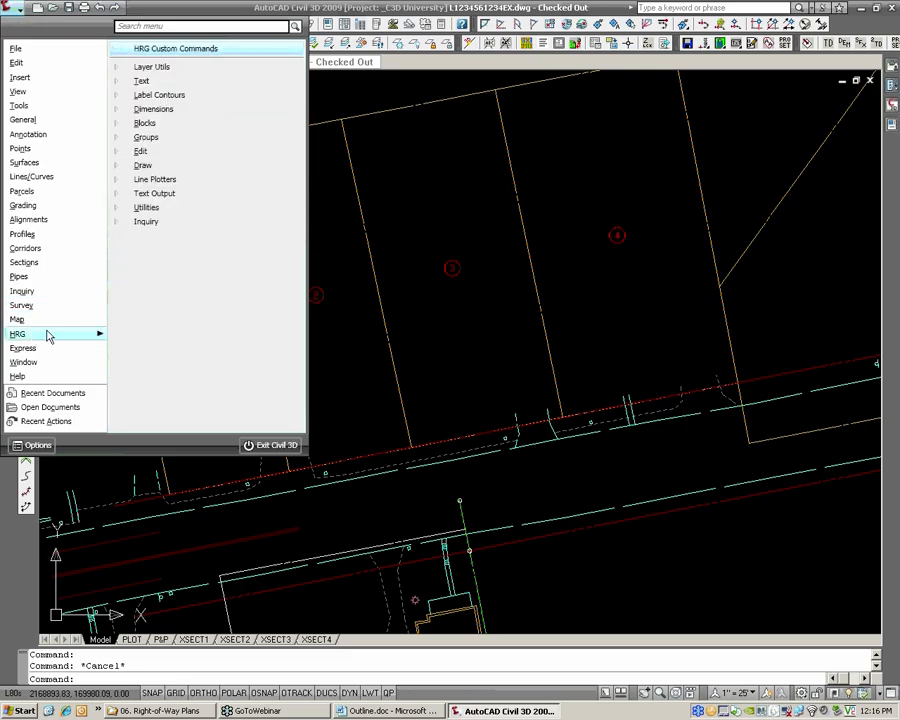
{"action": "mouse_move", "coordinate": [199, 66]}
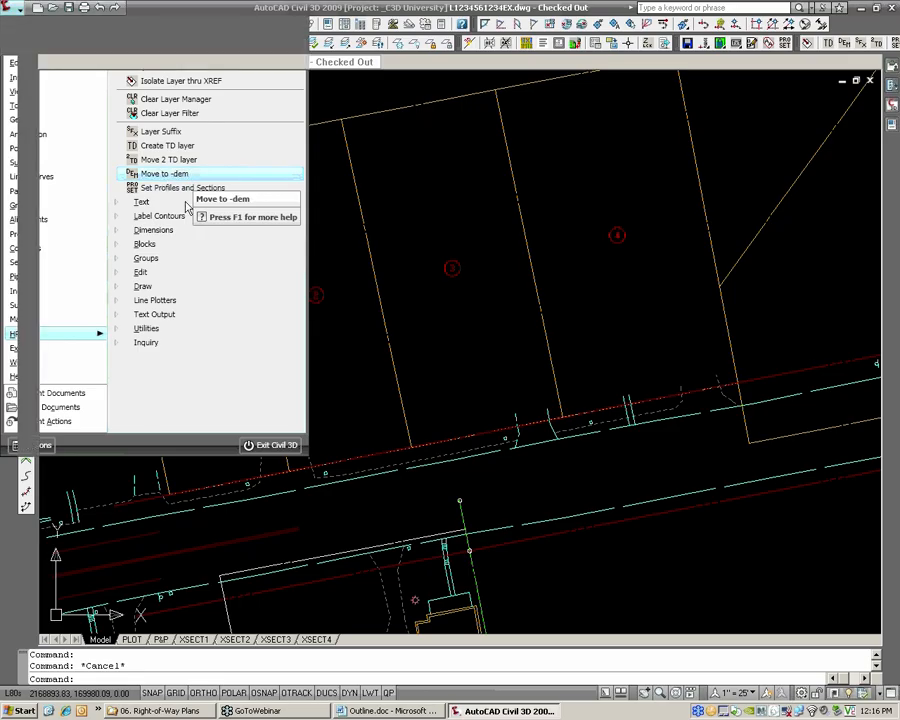
{"action": "left_click", "coordinate": [164, 175]}
{"action": "left_click", "coordinate": [352, 456]}
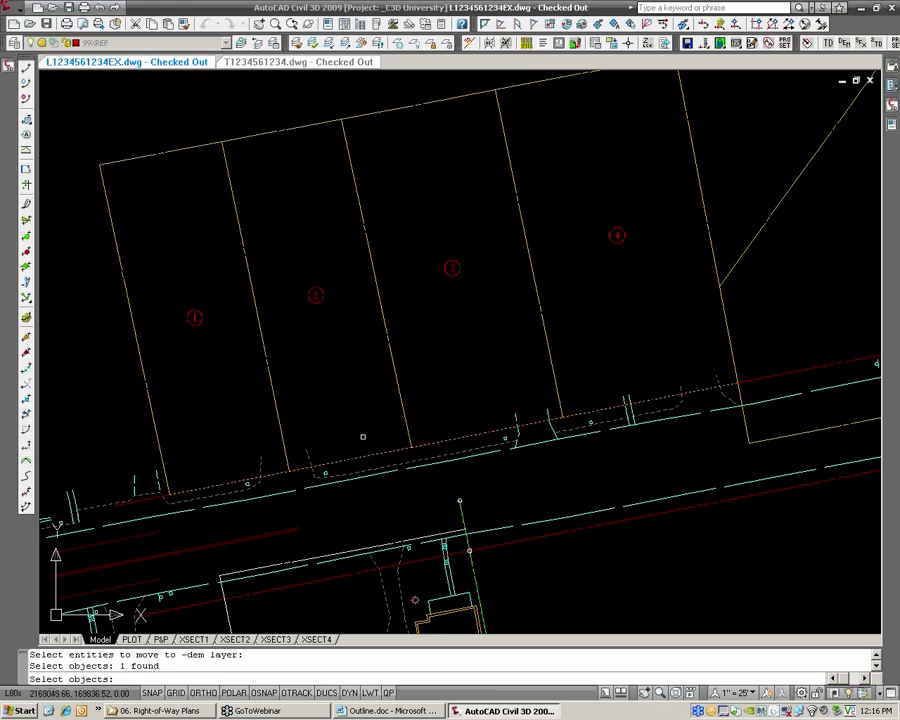
{"action": "key", "text": "Return"}
{"action": "left_click", "coordinate": [357, 455]}
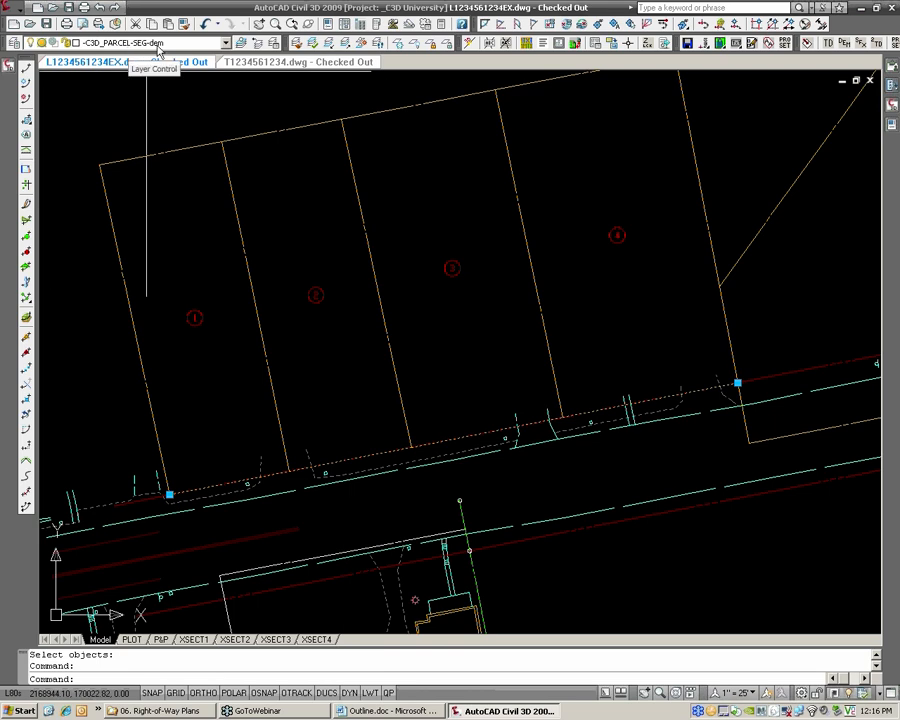
{"action": "key", "text": "Escape"}
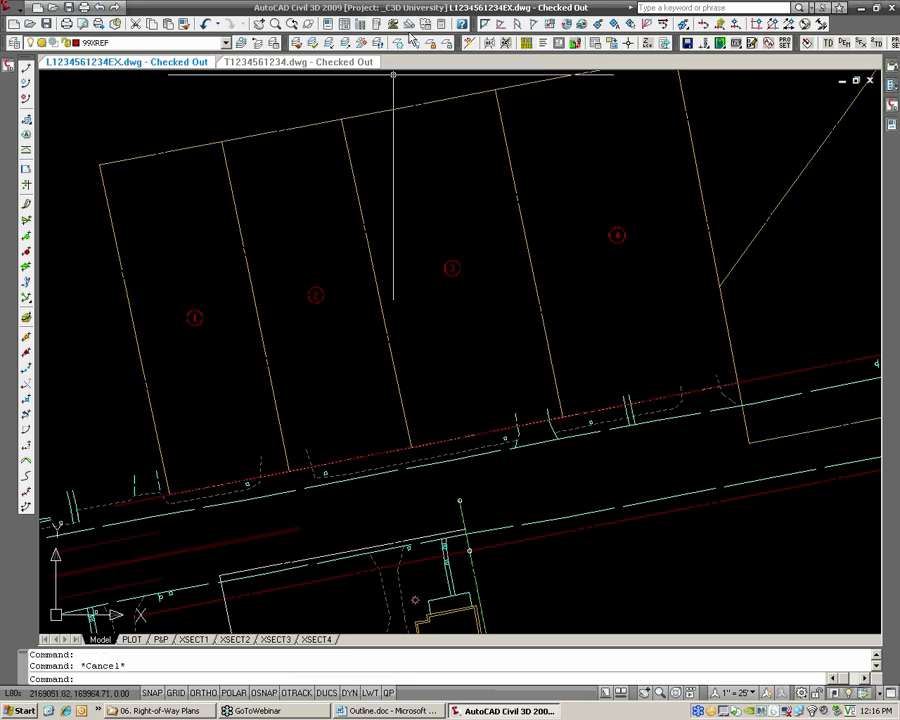
Freeze the -C3D_PARCEL-SEG-dem layer by picking the frontage segment of parcels 1 to 4
{"action": "left_click", "coordinate": [410, 45]}
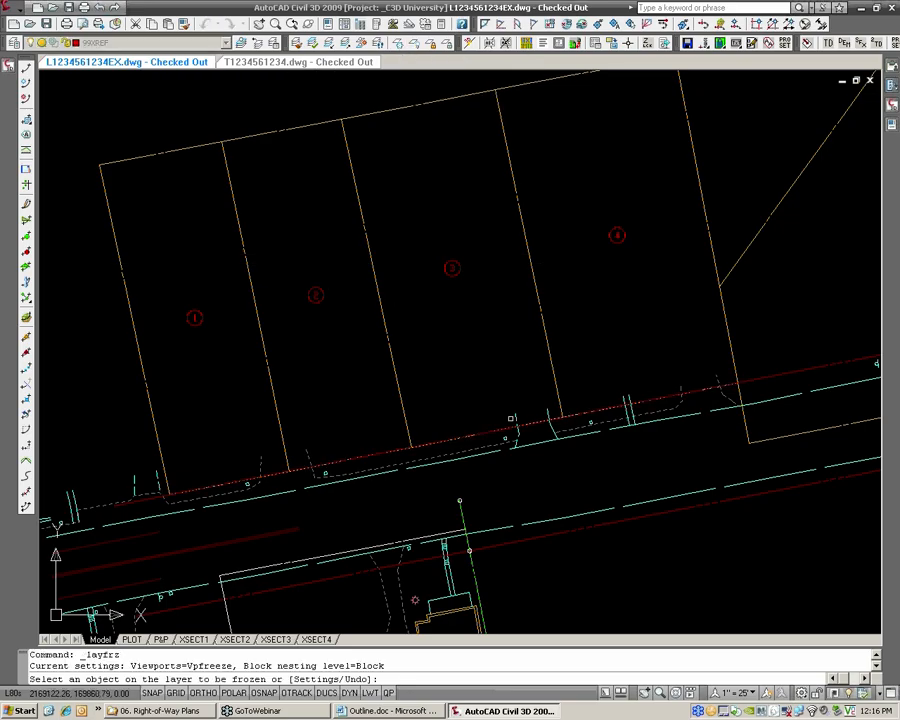
{"action": "left_click", "coordinate": [505, 430]}
{"action": "key", "text": "Return"}
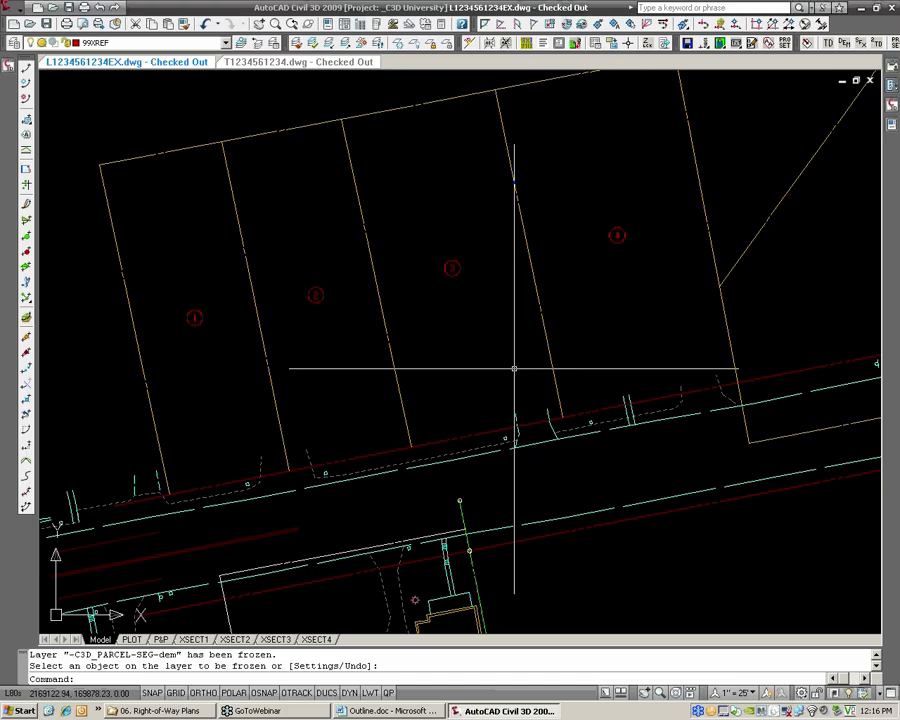
Find the overlapping frontage segments of parcels 15 to 18 along the right-of-way, inspect their extent and layer, and clear the selection
{"action": "middle_click_drag", "start_coordinate": [558, 340], "coordinate": [557, 345]}
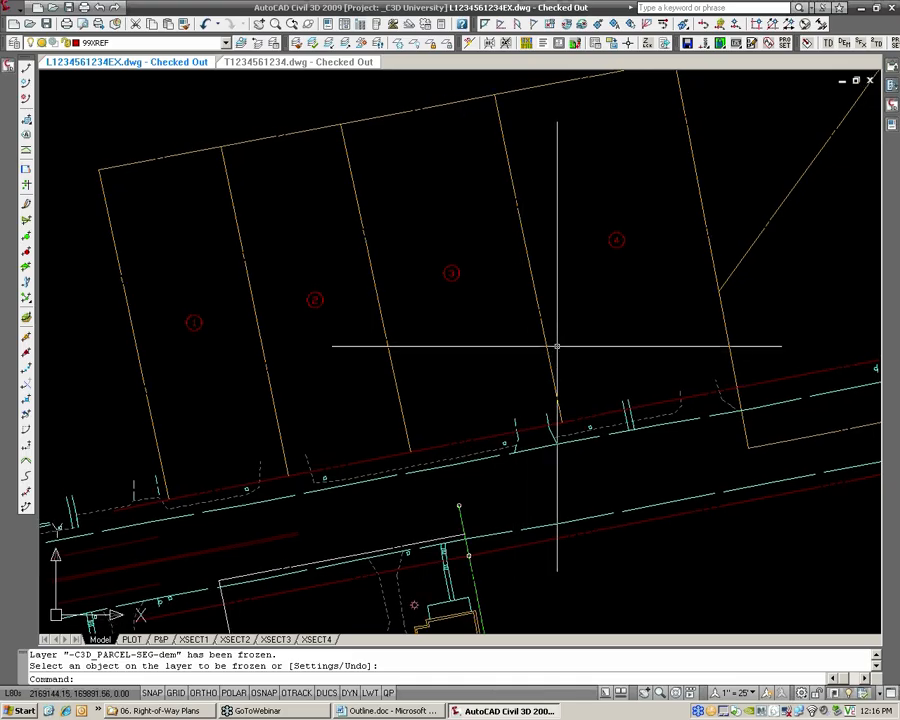
{"action": "scroll", "coordinate": [160, 160], "scroll_direction": "down", "scroll_amount": 2}
{"action": "scroll", "coordinate": [255, 231], "scroll_direction": "up", "scroll_amount": 2}
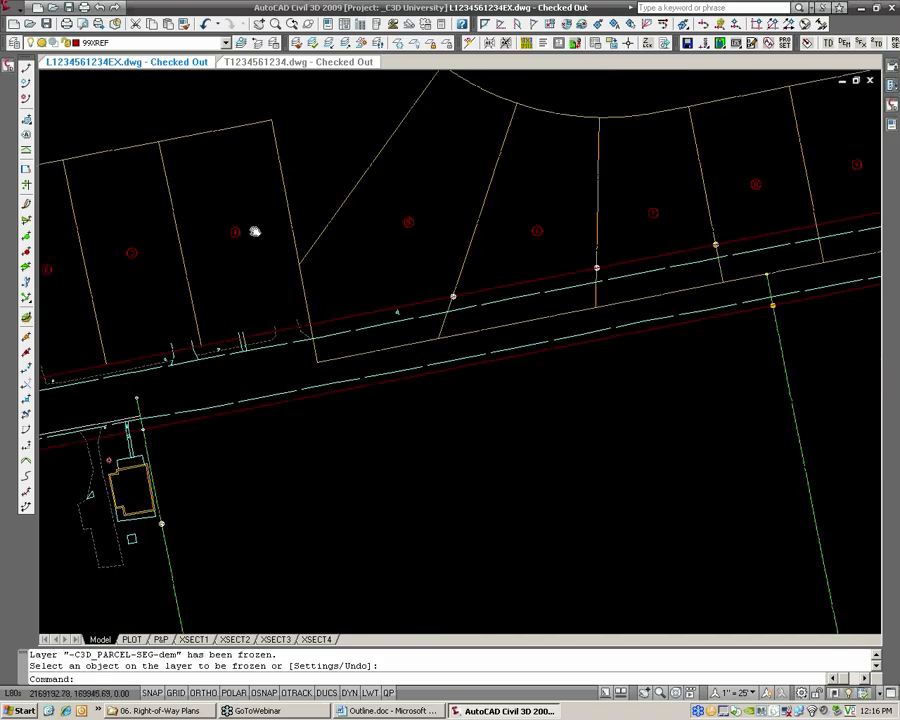
{"action": "middle_click_drag", "start_coordinate": [443, 231], "coordinate": [199, 289]}
{"action": "middle_click_drag", "start_coordinate": [589, 241], "coordinate": [297, 307]}
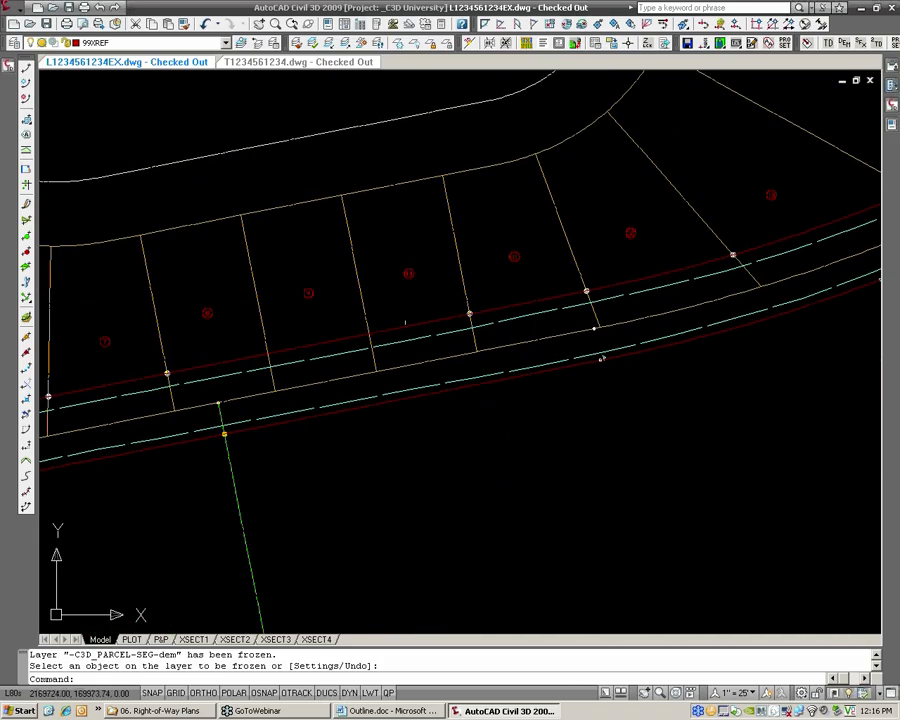
{"action": "mouse_move", "coordinate": [562, 284]}
{"action": "middle_mouse_down"}
{"action": "mouse_move", "coordinate": [330, 335]}
{"action": "mouse_move", "coordinate": [362, 358]}
{"action": "middle_mouse_up"}
{"action": "scroll", "coordinate": [717, 223], "scroll_direction": "up", "scroll_amount": 4}
{"action": "middle_click_drag", "start_coordinate": [747, 188], "coordinate": [571, 300]}
{"action": "key", "text": "Return"}
{"action": "left_click", "coordinate": [562, 305]}
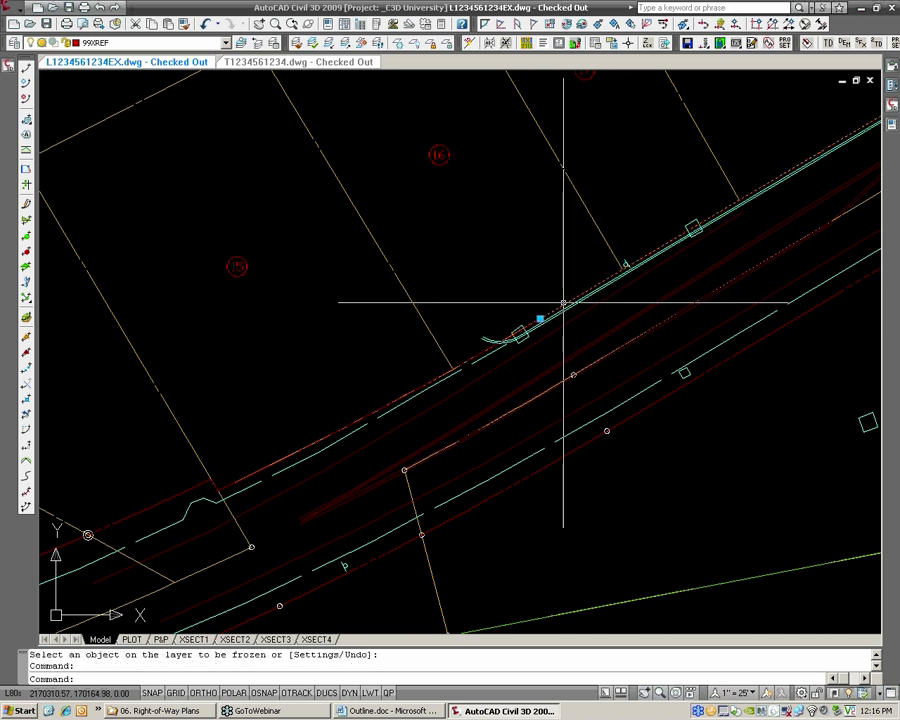
{"action": "left_click", "coordinate": [482, 353]}
{"action": "scroll", "coordinate": [556, 267], "scroll_direction": "down", "scroll_amount": 2}
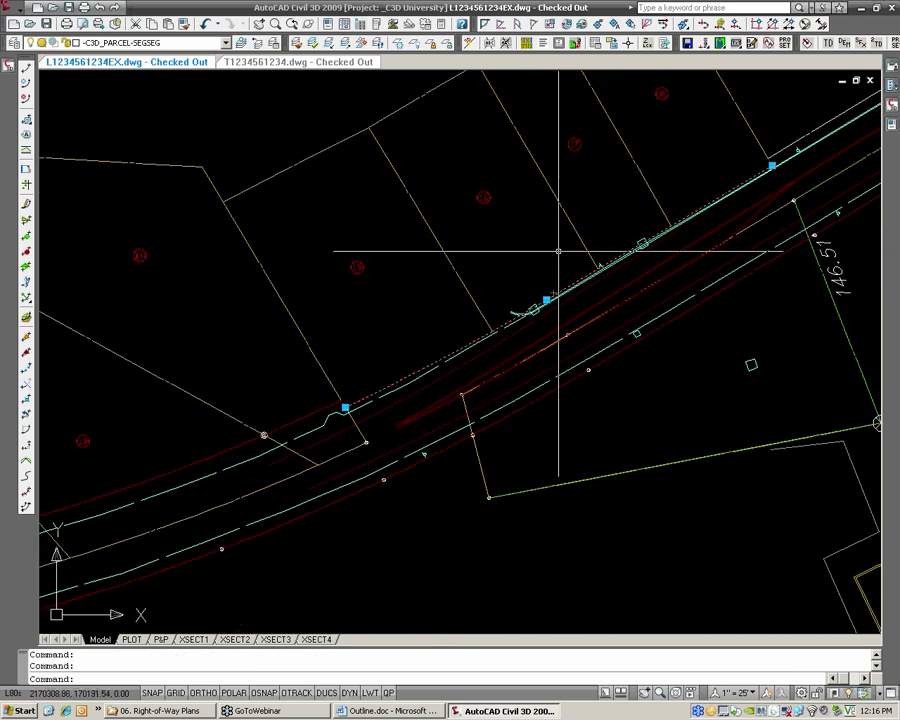
{"action": "middle_click_drag", "start_coordinate": [544, 260], "coordinate": [529, 282]}
{"action": "key", "text": "Escape"}
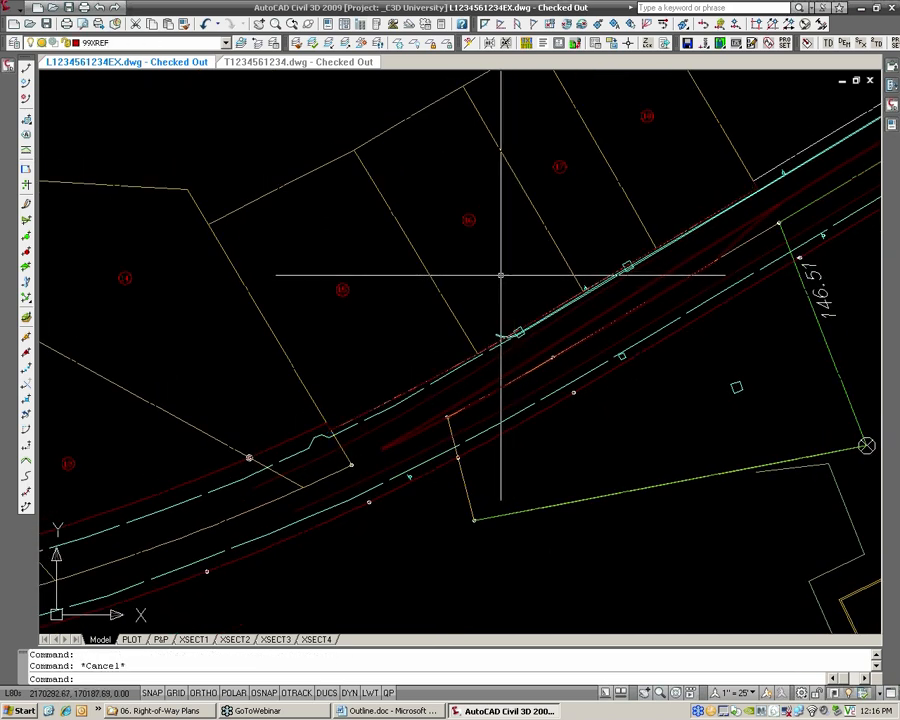
Move the two frontage segments of parcels 15 to 18 to their -dem layer with Move to -dem, and check the result
{"action": "left_click", "coordinate": [12, 8]}
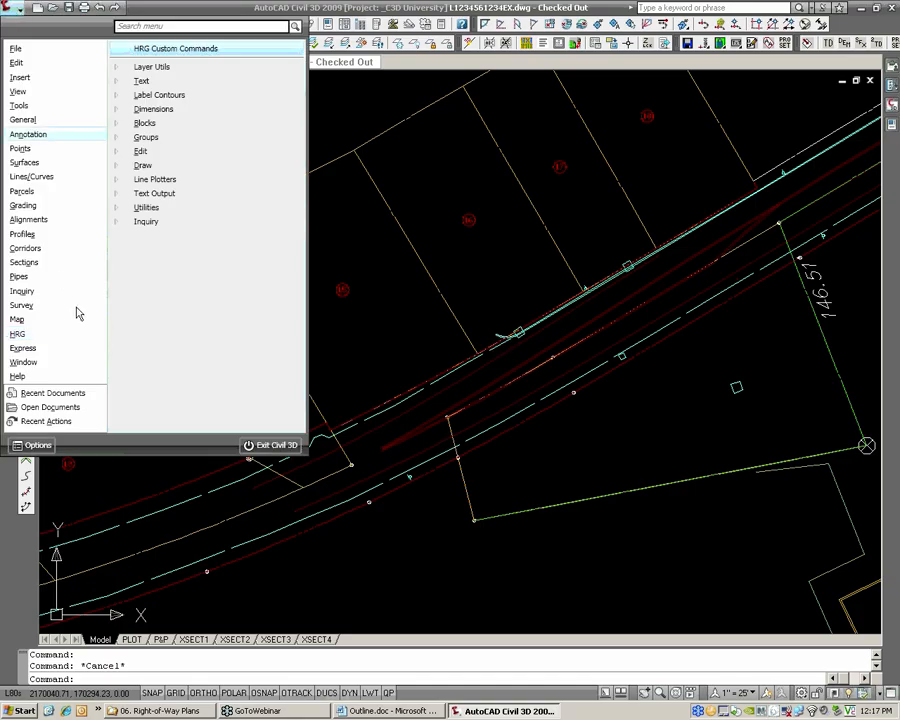
{"action": "left_click", "coordinate": [158, 68]}
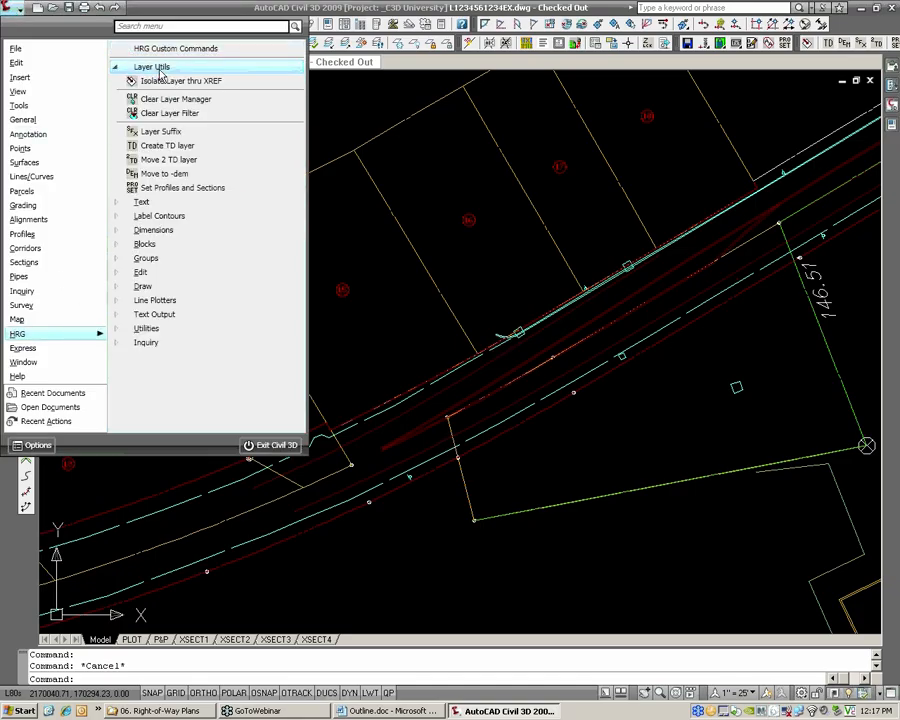
{"action": "left_click", "coordinate": [165, 174]}
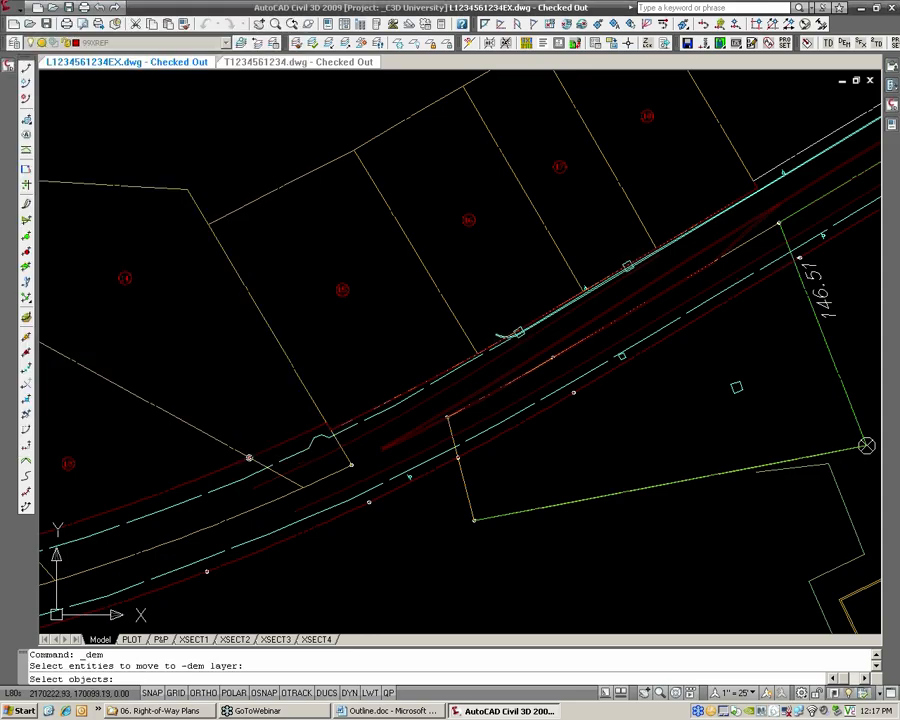
{"action": "left_click", "coordinate": [249, 458]}
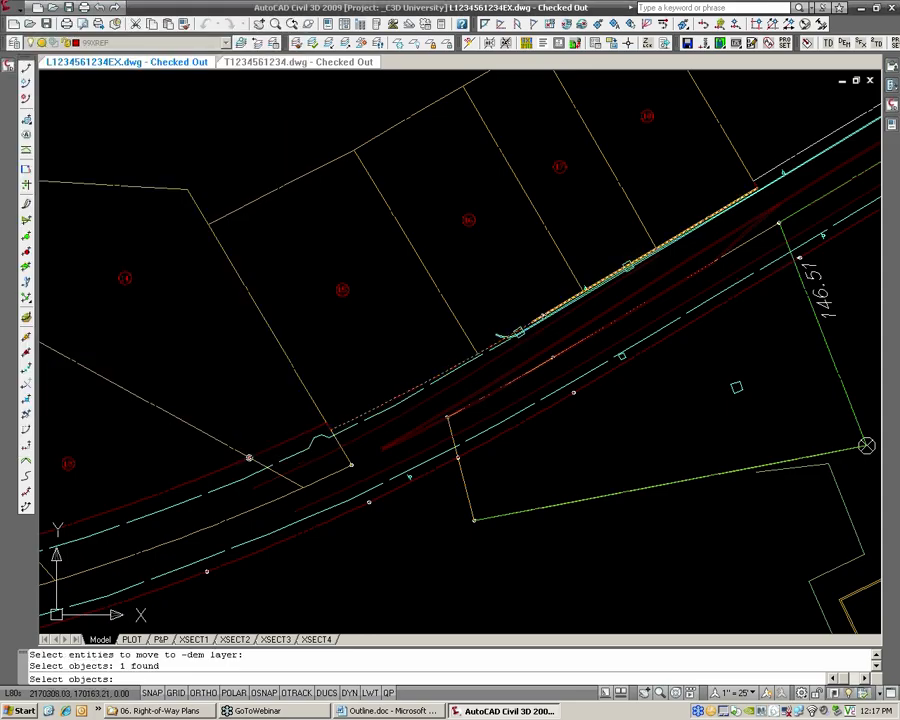
{"action": "left_click", "coordinate": [543, 315]}
{"action": "scroll", "coordinate": [762, 172], "scroll_direction": "up", "scroll_amount": 2}
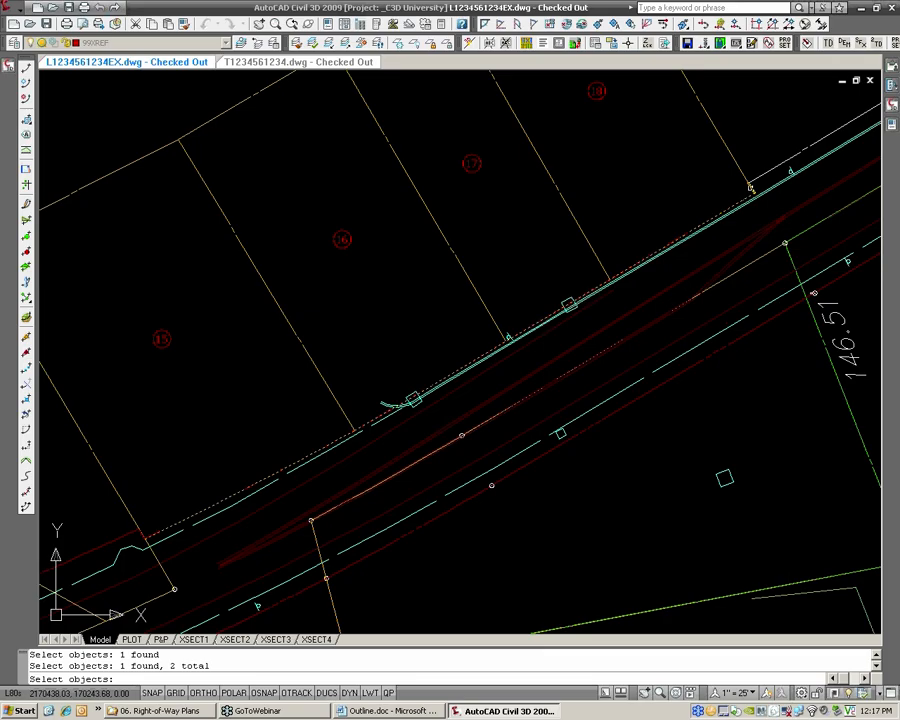
{"action": "left_click", "coordinate": [750, 187]}
{"action": "key", "text": "Return"}
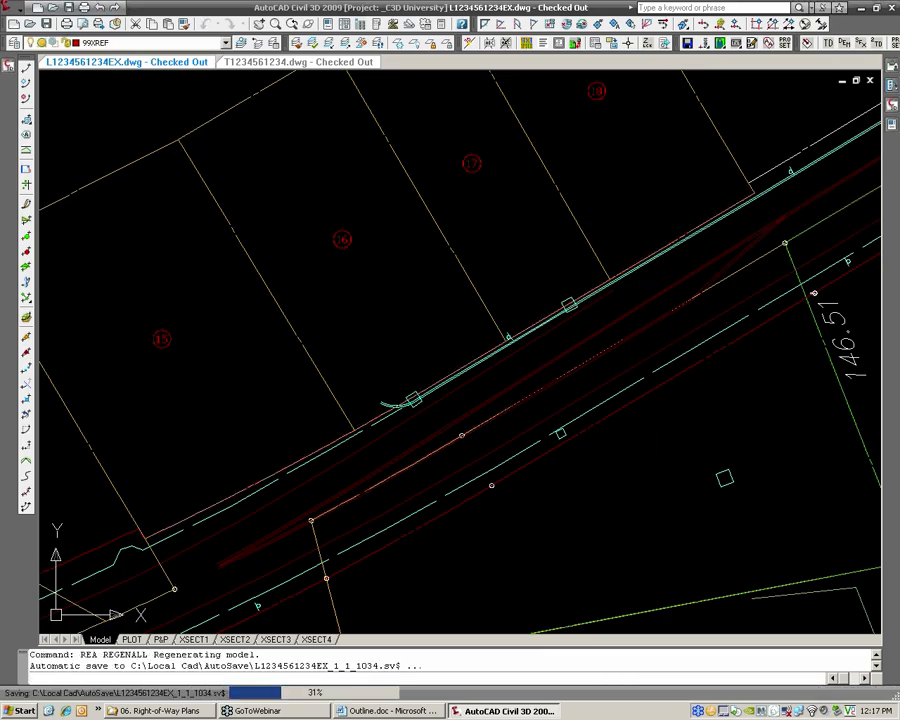
{"action": "left_click", "coordinate": [646, 254]}
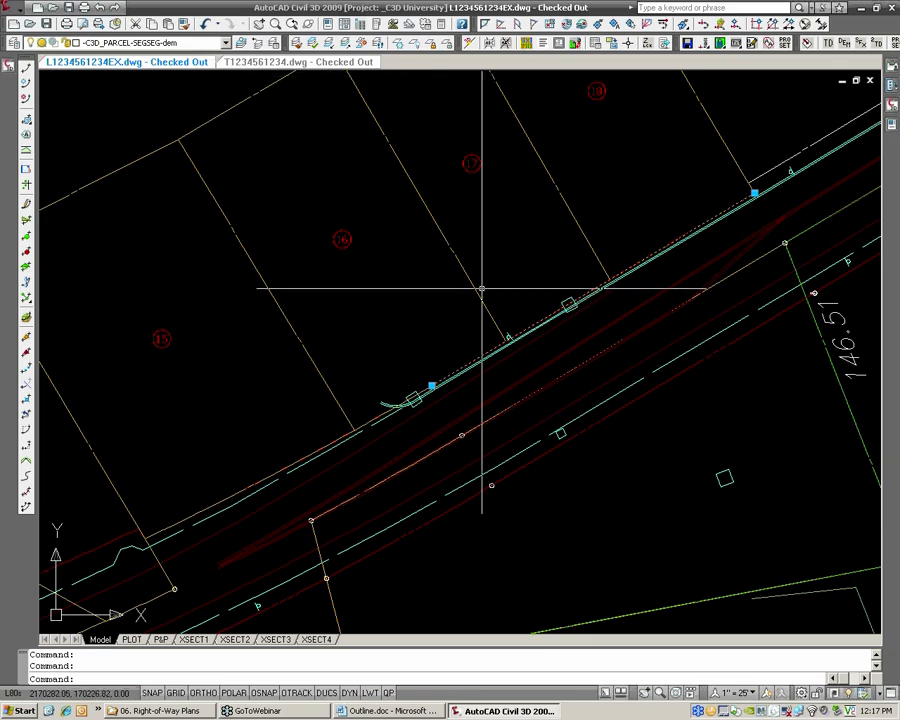
Undo the last Move to -dem change on the frontage segments of parcels 15 to 18
{"action": "key", "text": "Escape"}
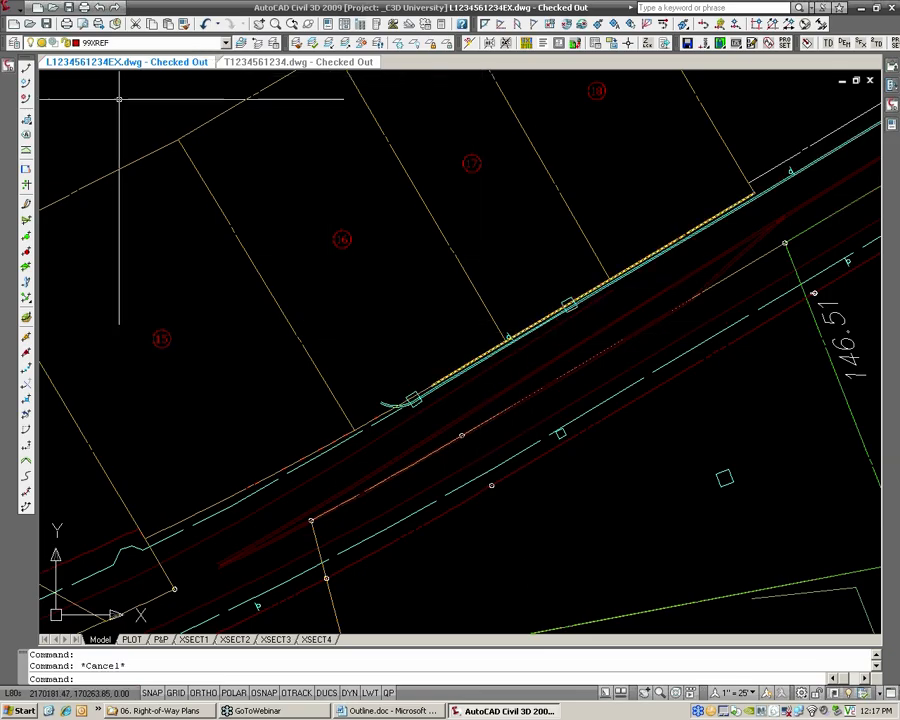
{"action": "type", "text": "u"}
{"action": "key", "text": "Return"}
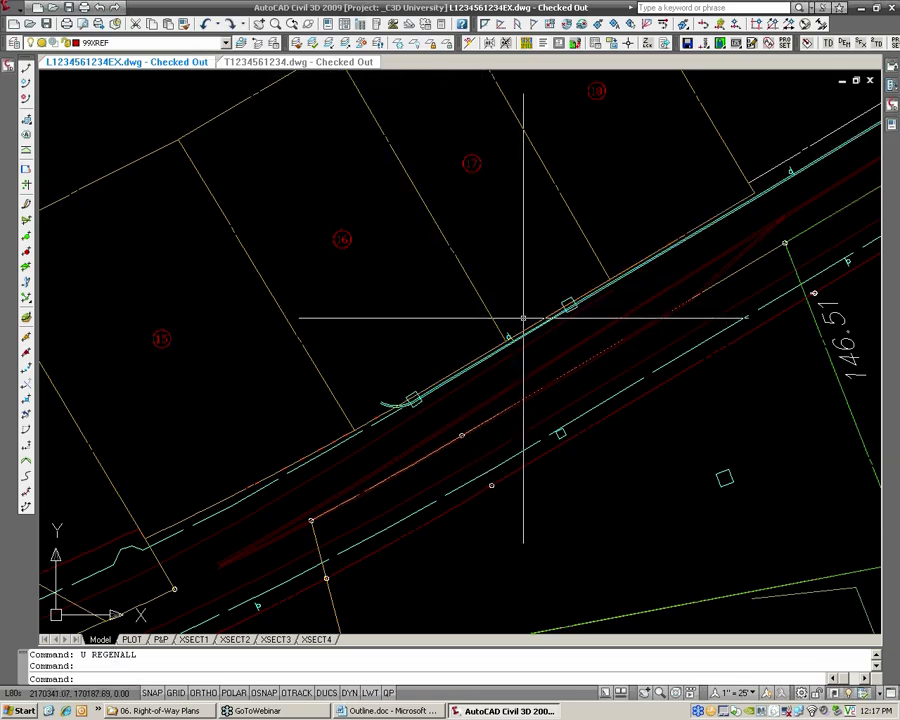
Assign the overlapping frontage segments of parcels 15 to 18 to the -C3D_PARCEL-SEG-dem layer
{"action": "left_click", "coordinate": [527, 324]}
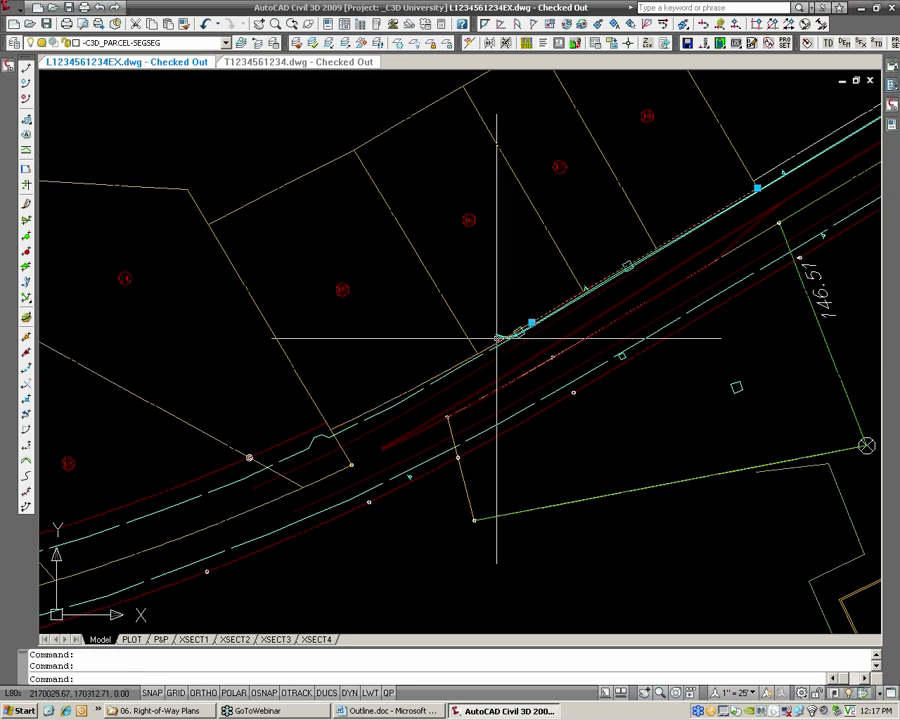
{"action": "scroll", "coordinate": [755, 186], "scroll_direction": "up", "scroll_amount": 3}
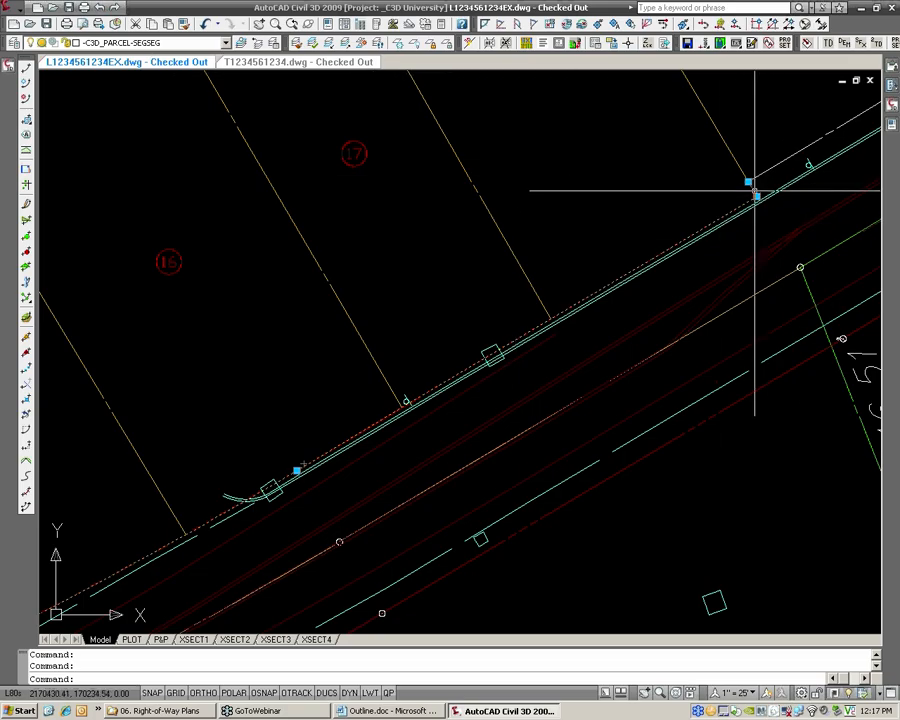
{"action": "left_click", "coordinate": [164, 50]}
{"action": "scroll", "coordinate": [204, 62], "scroll_direction": "up", "scroll_amount": 1}
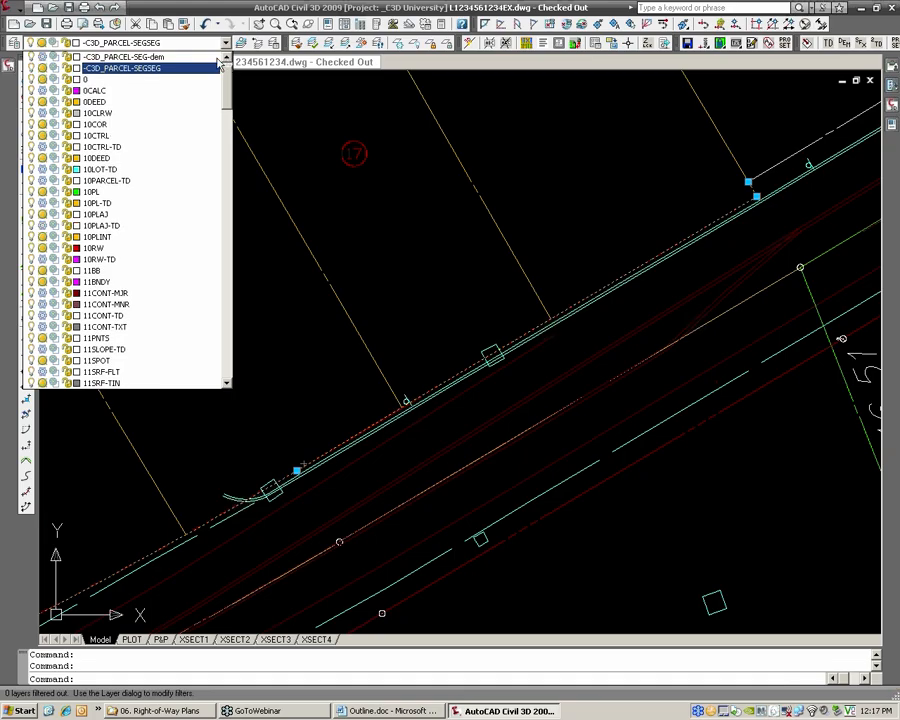
{"action": "scroll", "coordinate": [177, 72], "scroll_direction": "up", "scroll_amount": 1}
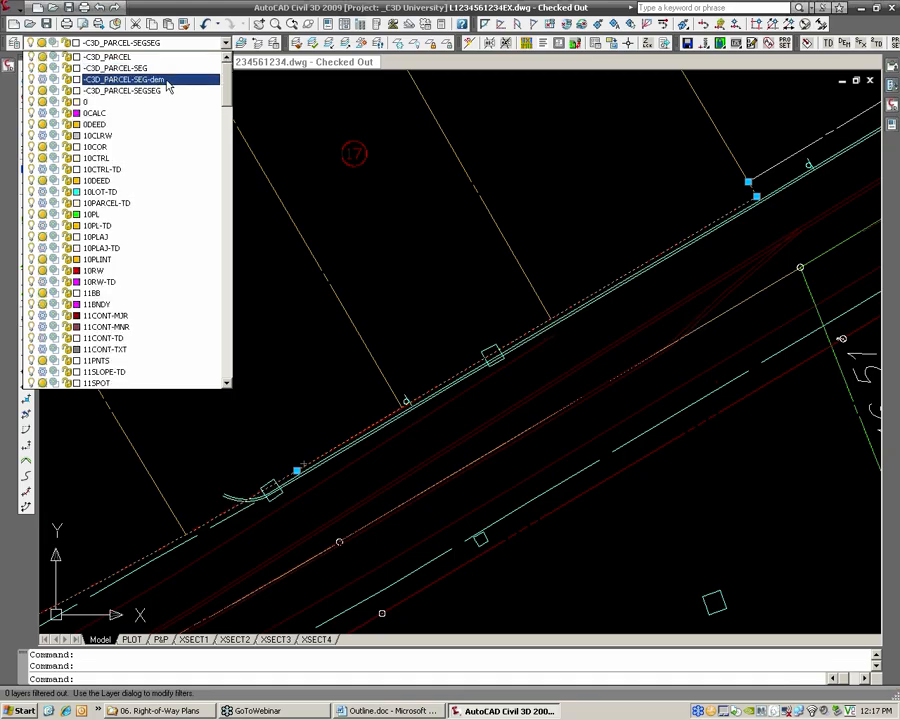
{"action": "left_click", "coordinate": [166, 80]}
{"action": "left_click", "coordinate": [447, 375]}
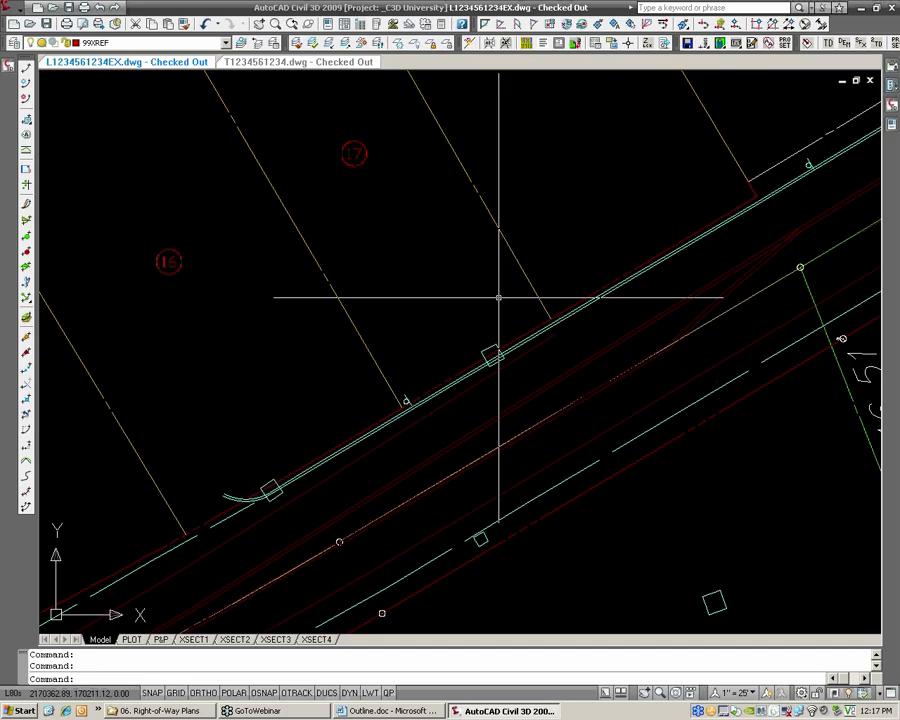
Set the area label style of all parcels in the Prop [EXIST] site to No Display
{"action": "scroll", "coordinate": [496, 300], "scroll_direction": "down", "scroll_amount": 4}
{"action": "middle_click_drag", "start_coordinate": [365, 364], "coordinate": [438, 344]}
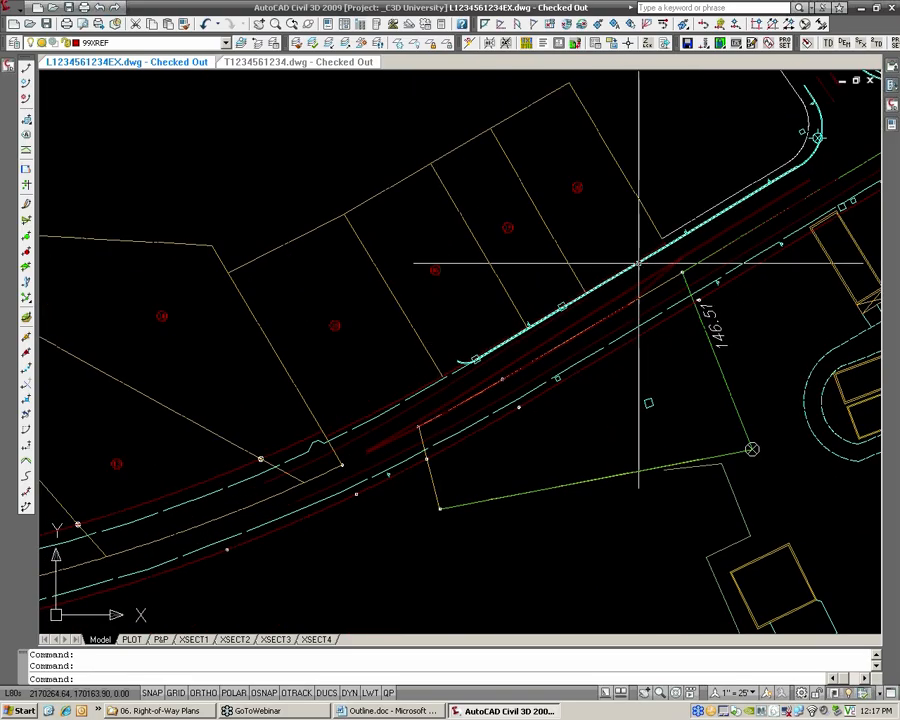
{"action": "scroll", "coordinate": [619, 269], "scroll_direction": "down", "scroll_amount": 2}
{"action": "mouse_move", "coordinate": [205, 367]}
{"action": "middle_mouse_down"}
{"action": "mouse_move", "coordinate": [427, 340]}
{"action": "mouse_move", "coordinate": [438, 356]}
{"action": "middle_mouse_up"}
{"action": "scroll", "coordinate": [384, 366], "scroll_direction": "down", "scroll_amount": 4}
{"action": "middle_click_drag", "start_coordinate": [243, 332], "coordinate": [303, 315]}
{"action": "scroll", "coordinate": [276, 323], "scroll_direction": "up", "scroll_amount": 3}
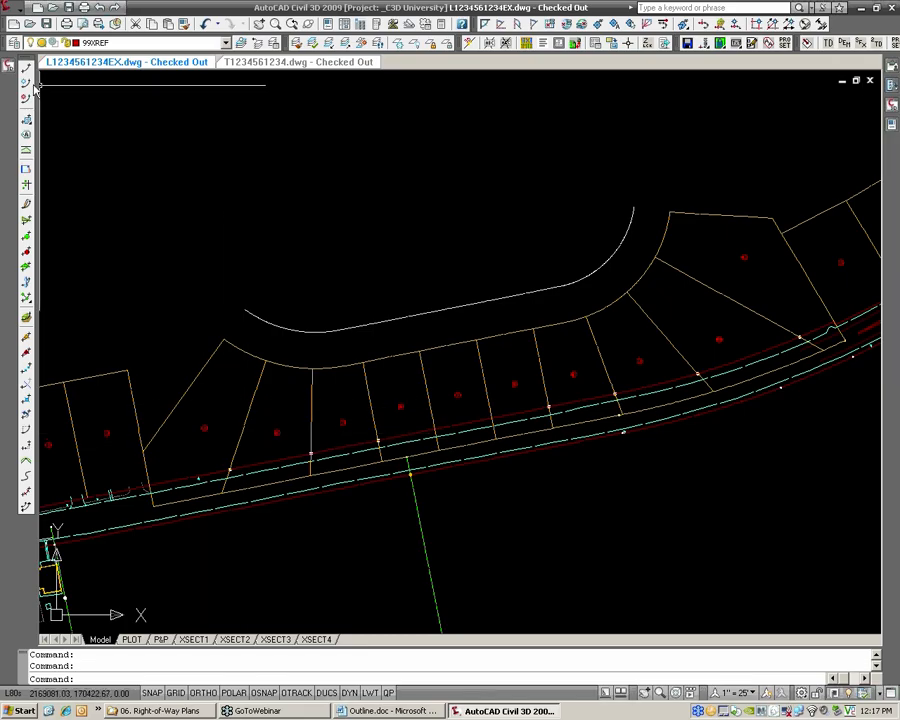
{"action": "left_click", "coordinate": [9, 65]}
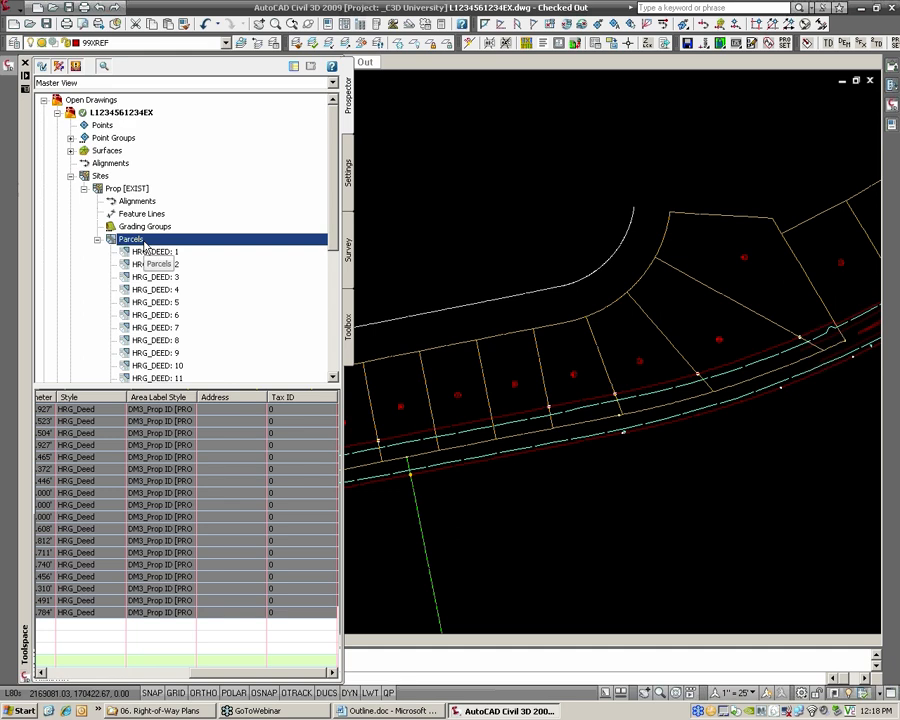
{"action": "left_click", "coordinate": [238, 674]}
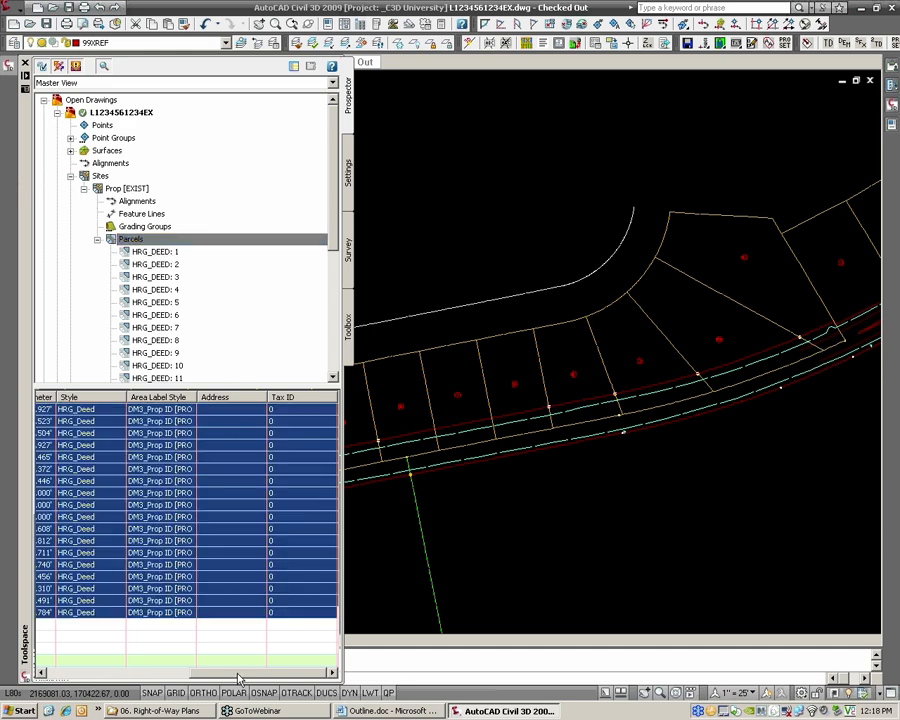
{"action": "right_click", "coordinate": [158, 400]}
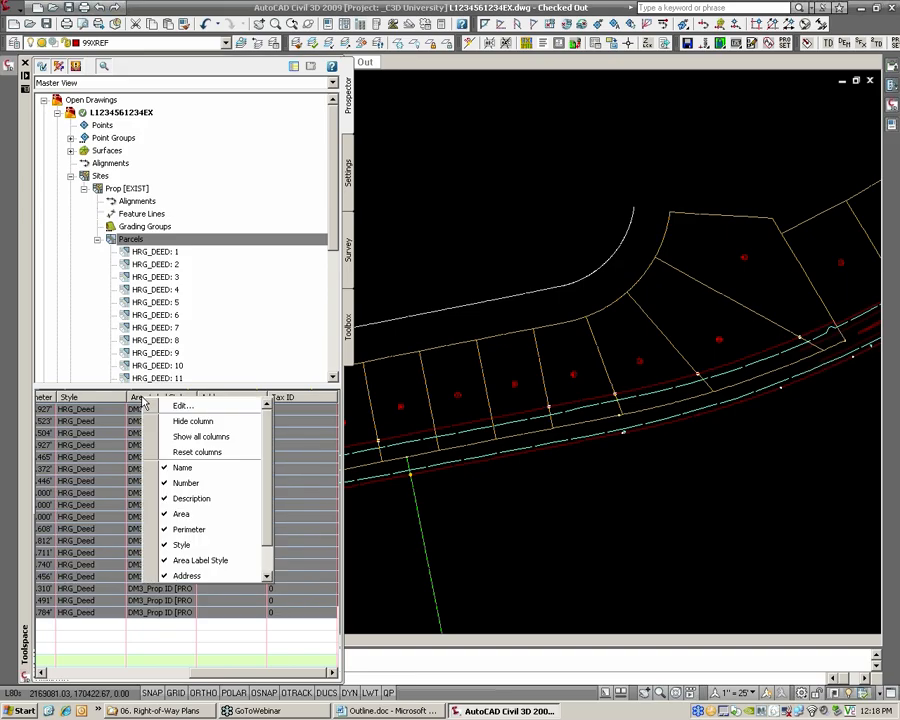
{"action": "left_click", "coordinate": [176, 406]}
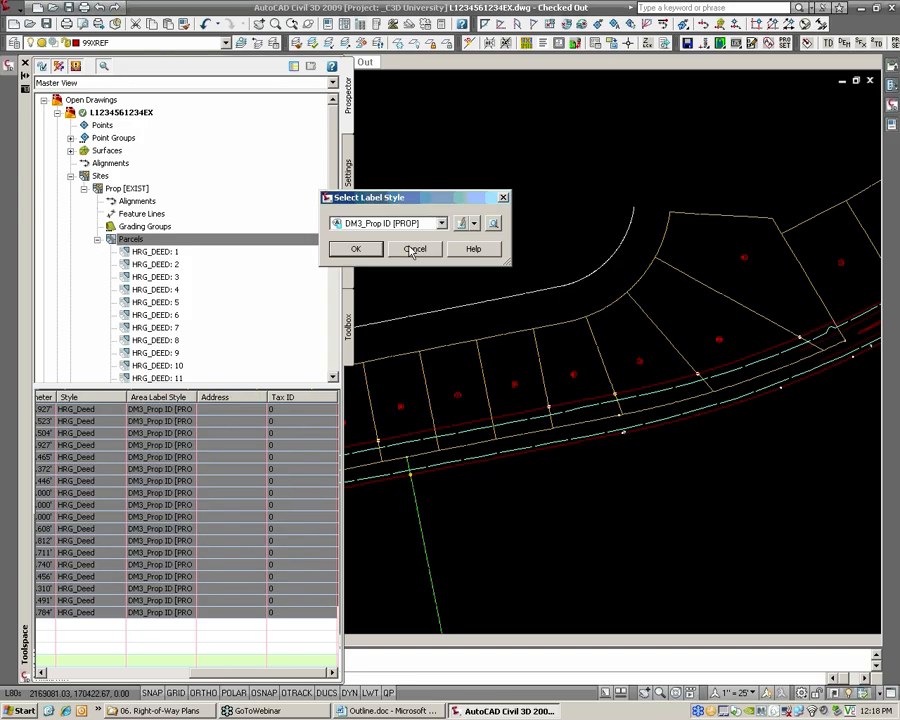
{"action": "left_click", "coordinate": [441, 223]}
{"action": "left_click", "coordinate": [396, 237]}
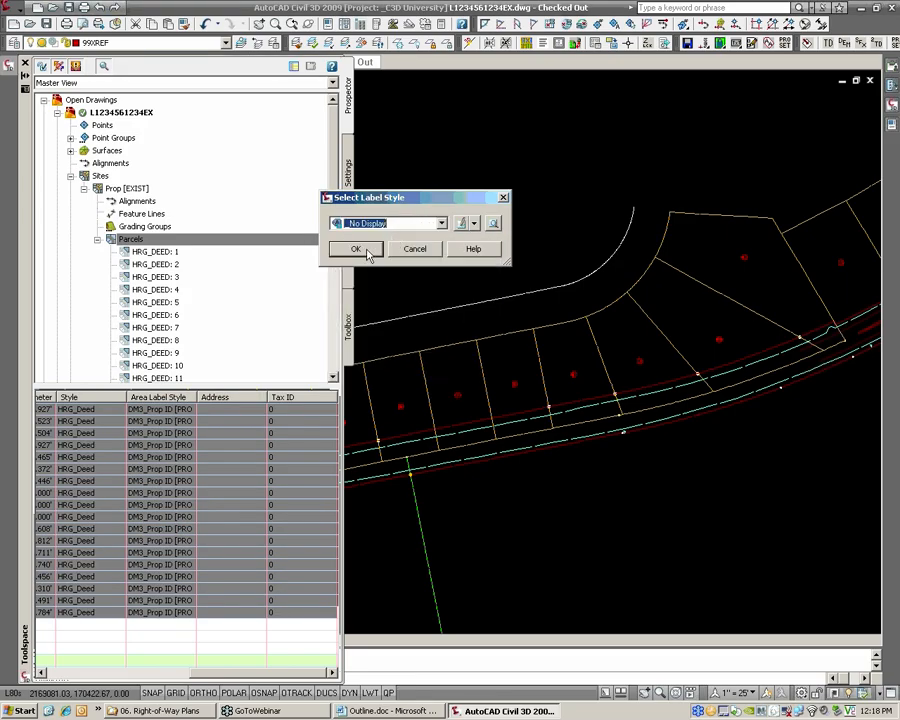
{"action": "left_click", "coordinate": [364, 251]}
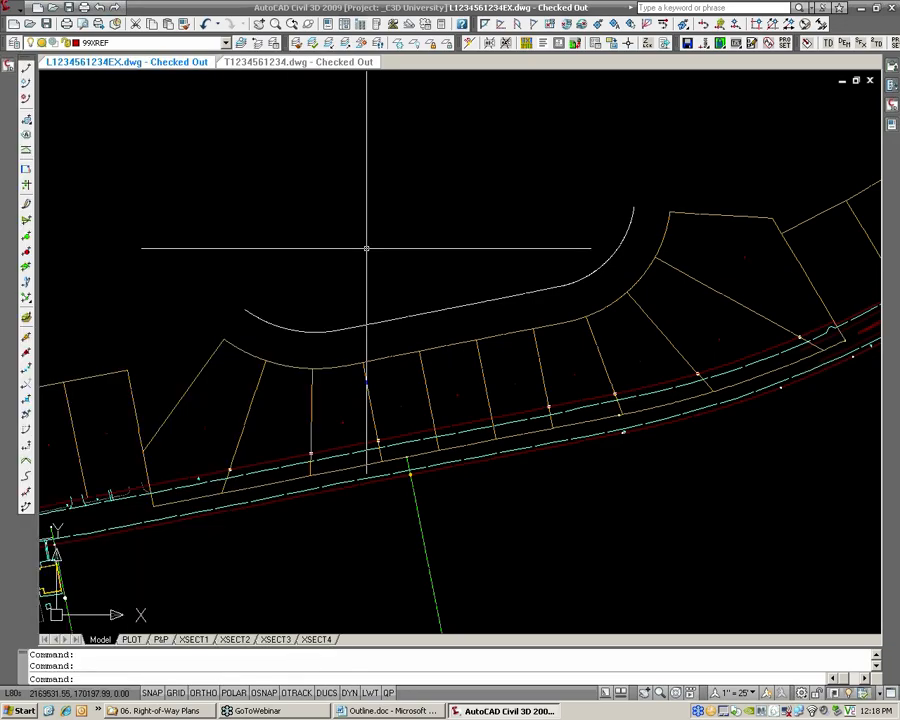
{"action": "scroll", "coordinate": [392, 430], "scroll_direction": "up", "scroll_amount": 5}
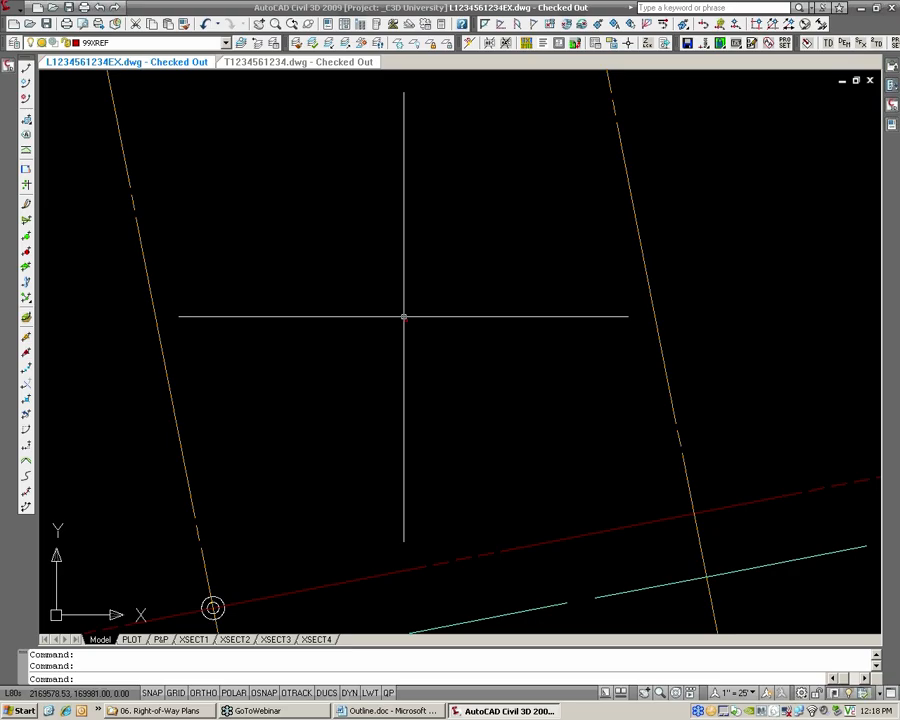
{"action": "scroll", "coordinate": [390, 300], "scroll_direction": "down", "scroll_amount": 2}
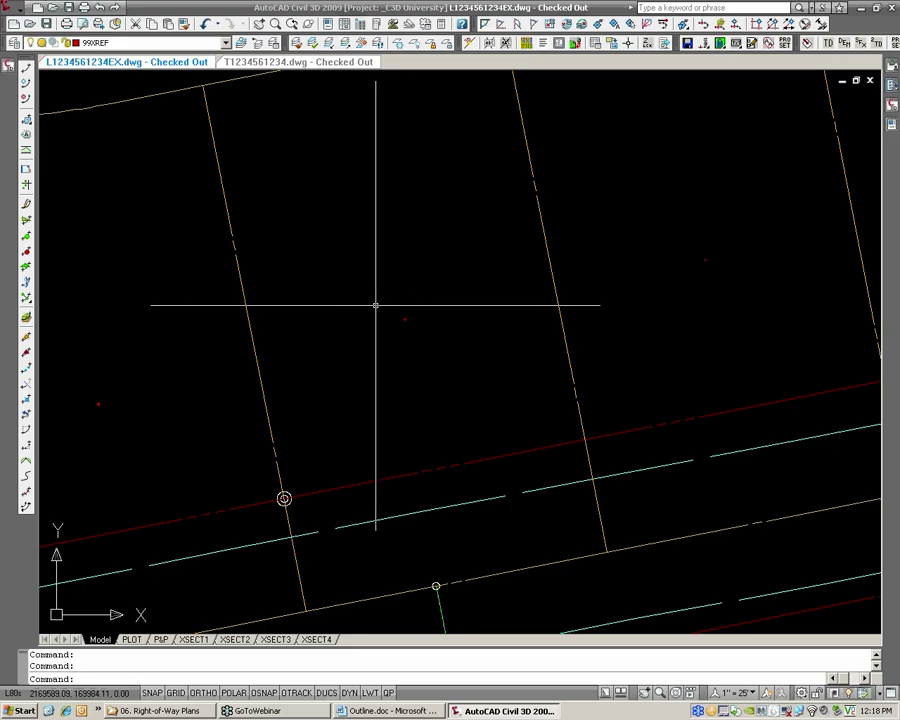
{"action": "scroll", "coordinate": [365, 310], "scroll_direction": "down", "scroll_amount": 3}
{"action": "scroll", "coordinate": [350, 318], "scroll_direction": "down", "scroll_amount": 3}
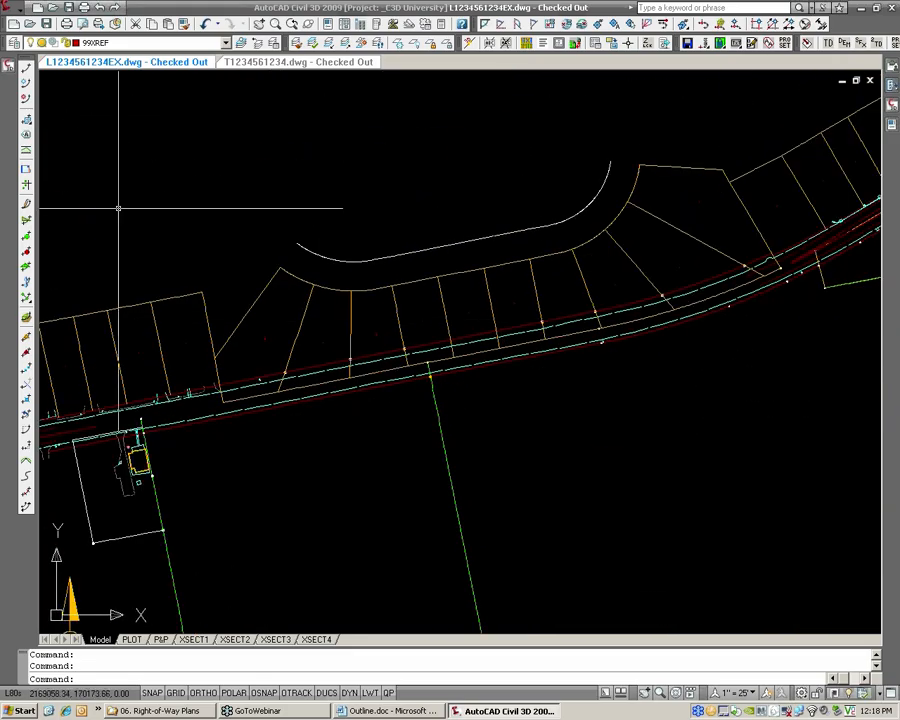
{"action": "left_click", "coordinate": [31, 25]}
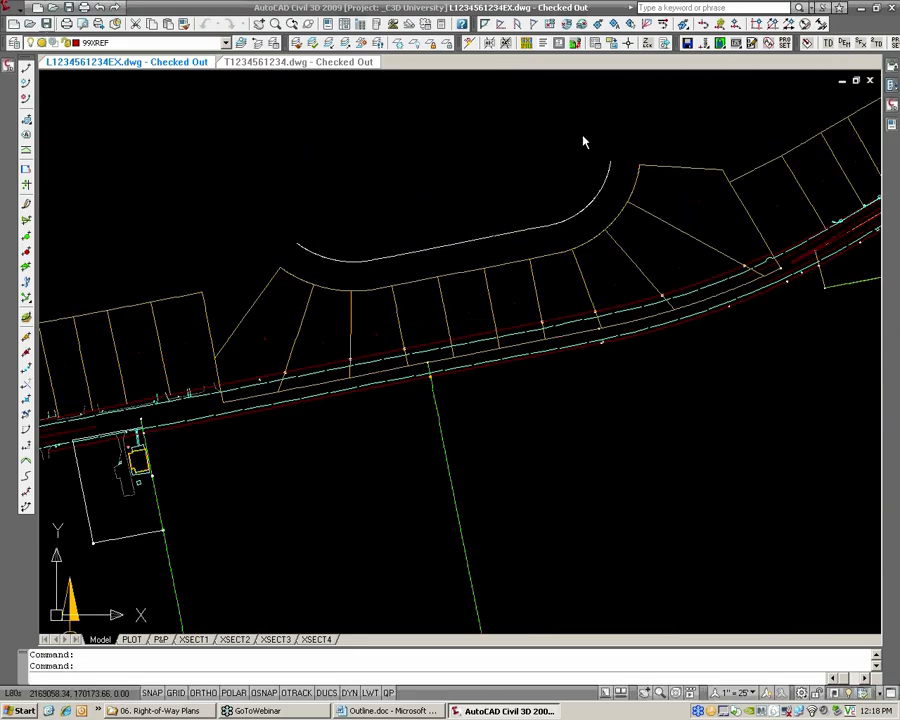
{"action": "left_click", "coordinate": [870, 82]}
{"action": "left_click", "coordinate": [489, 375]}
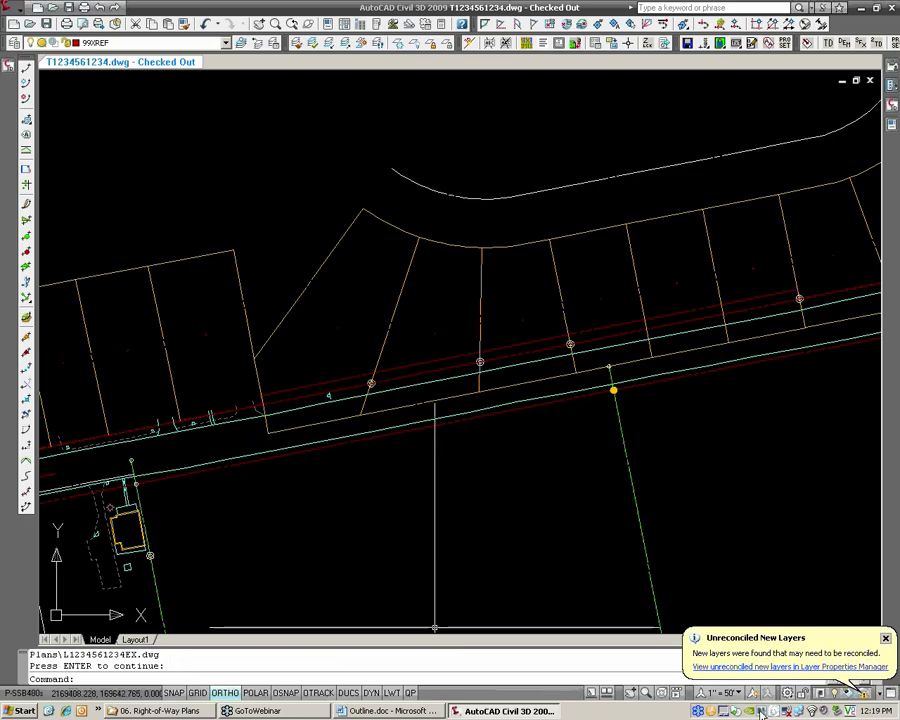
Review the referenced parcels and right-of-way lines along the road in T1234561234.dwg
{"action": "middle_click_drag", "start_coordinate": [422, 570], "coordinate": [360, 535]}
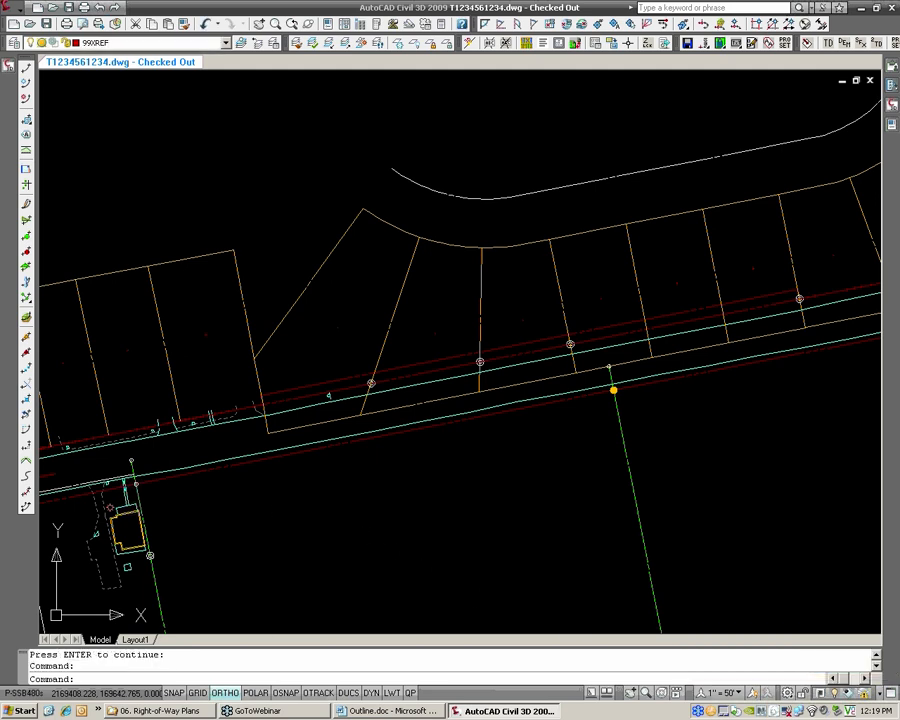
{"action": "middle_click_drag", "start_coordinate": [257, 280], "coordinate": [338, 265]}
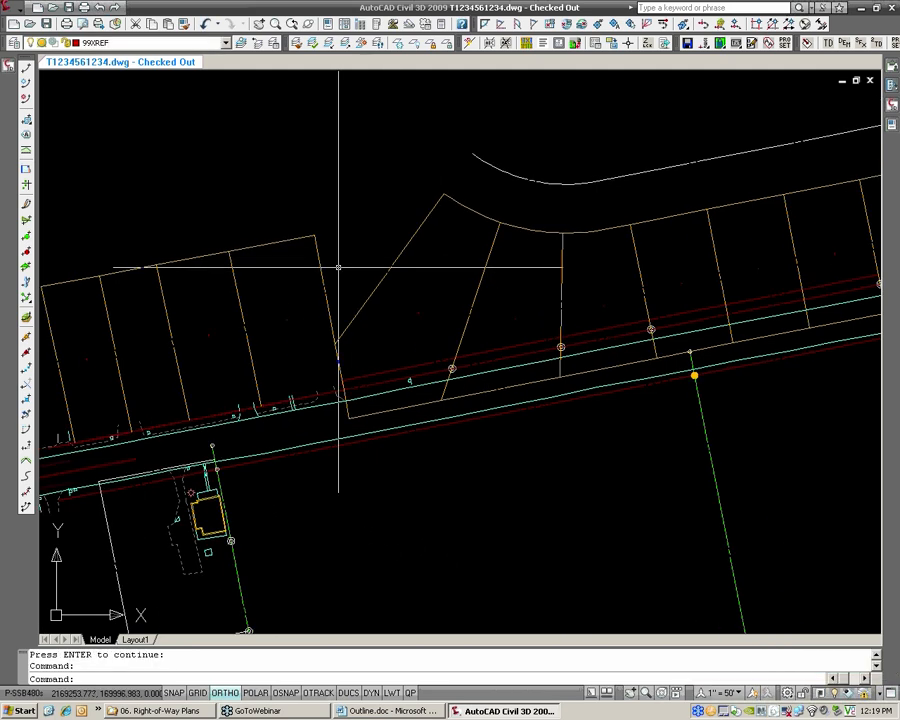
{"action": "scroll", "coordinate": [388, 357], "scroll_direction": "down", "scroll_amount": 2}
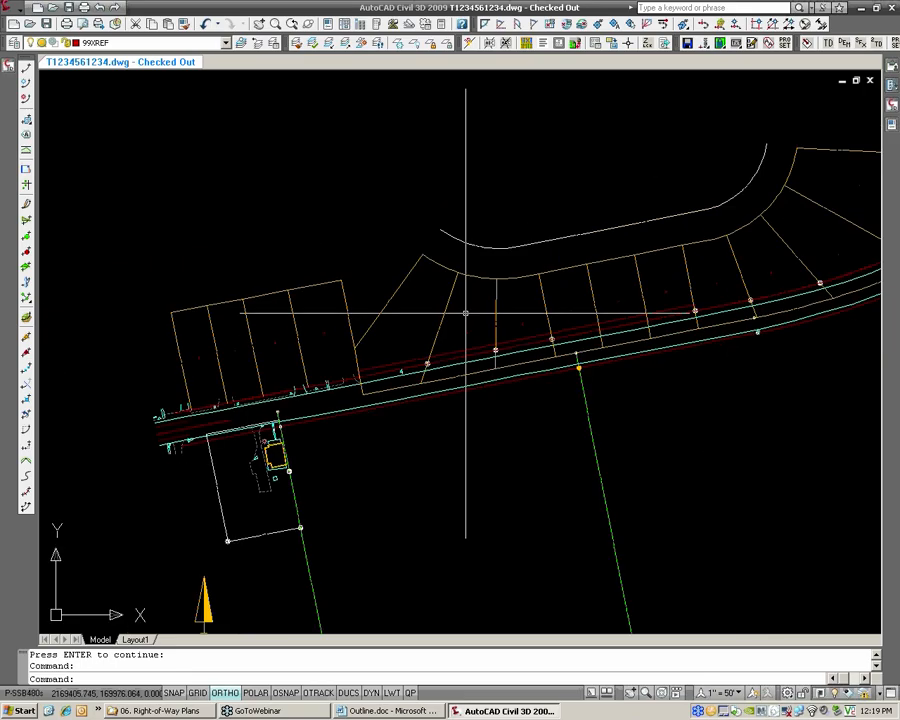
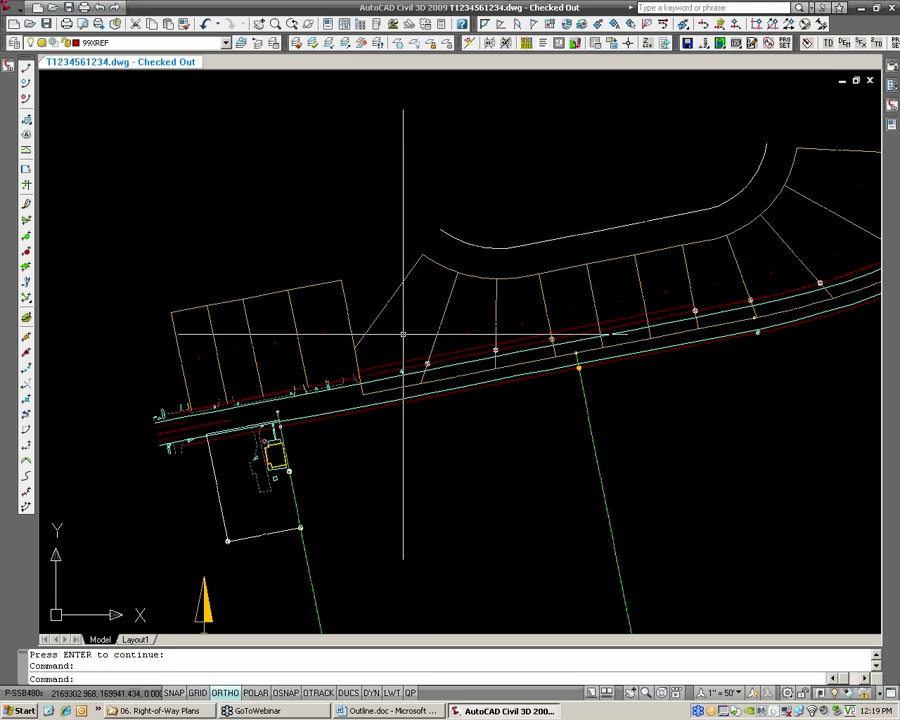
Create a new drawing from the HRG-C3D 2009.dwt template
{"action": "left_click", "coordinate": [9, 60]}
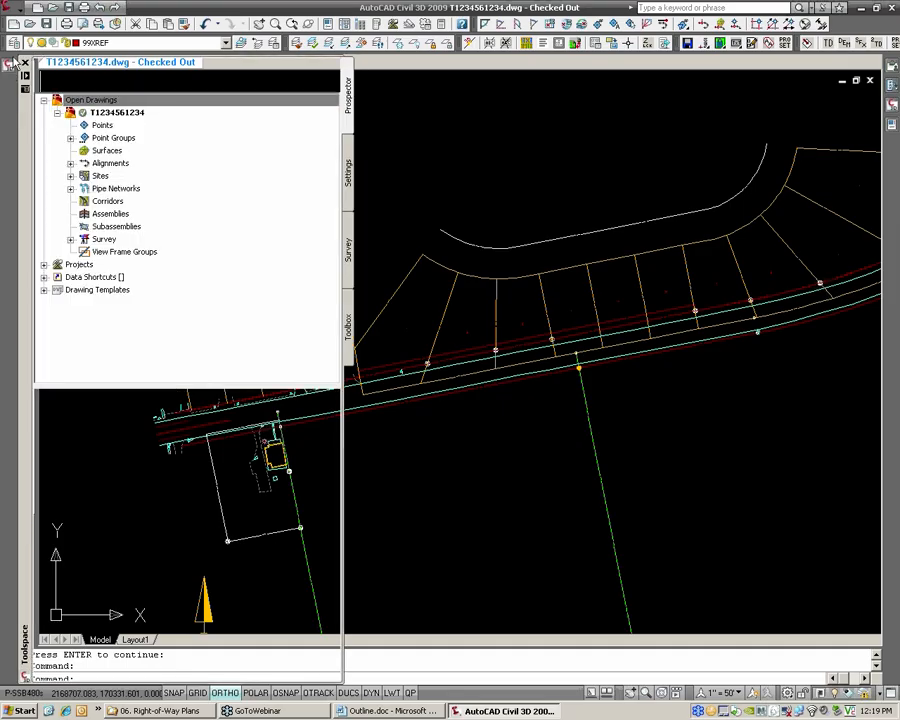
{"action": "left_click", "coordinate": [14, 8]}
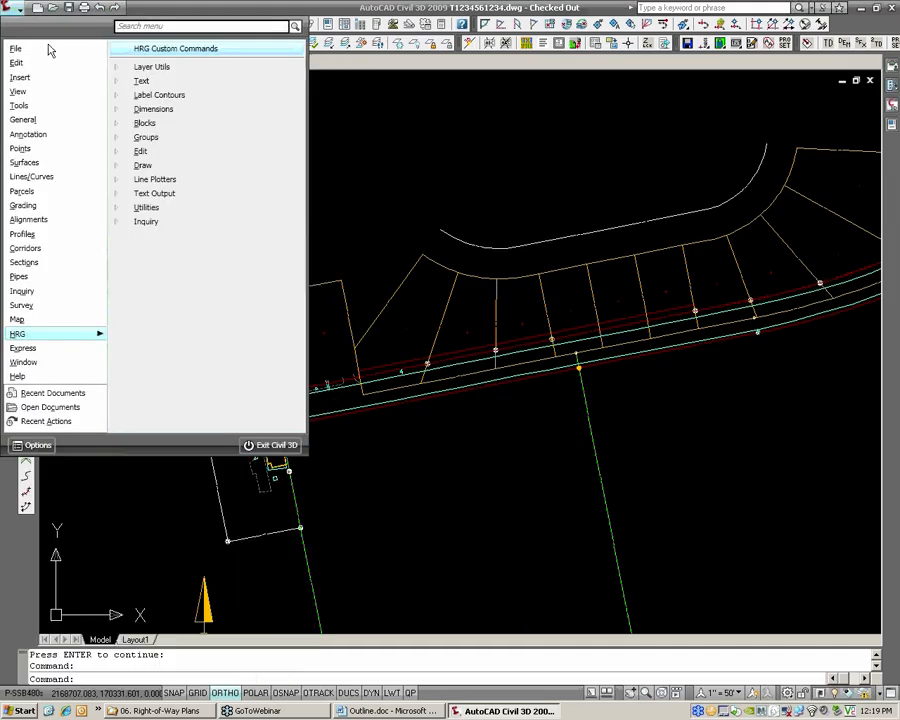
{"action": "left_click", "coordinate": [38, 8]}
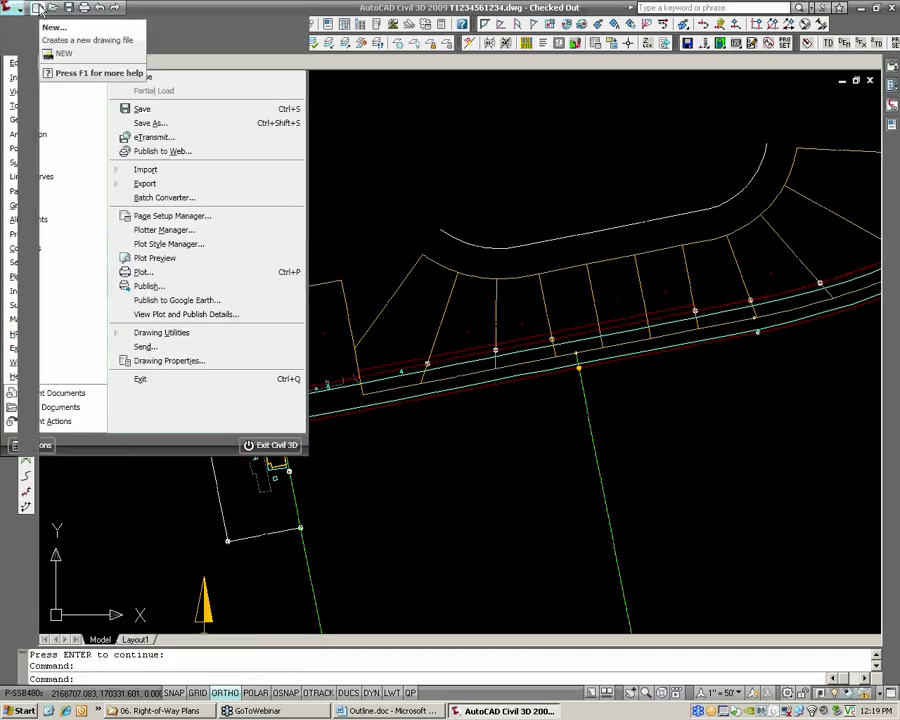
{"action": "left_click", "coordinate": [38, 8]}
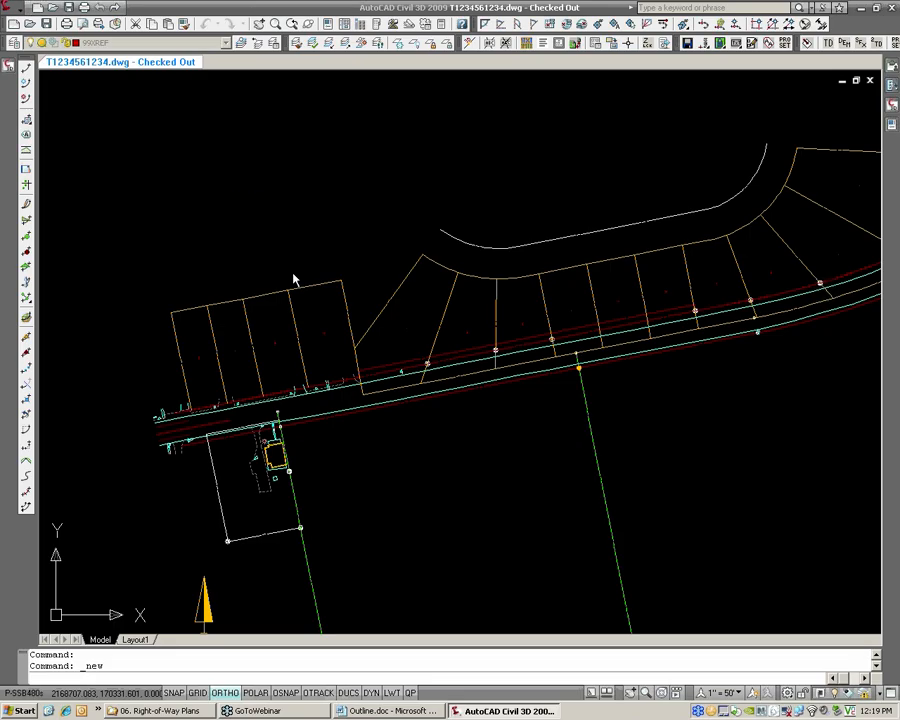
{"action": "left_click", "coordinate": [376, 311]}
{"action": "left_click", "coordinate": [376, 302]}
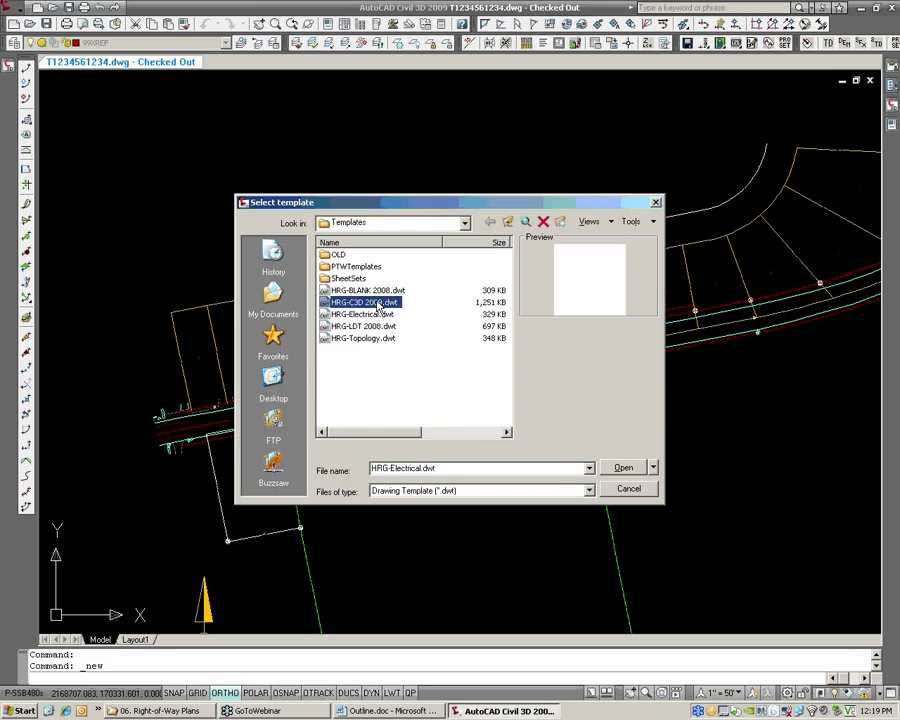
{"action": "left_click", "coordinate": [624, 467]}
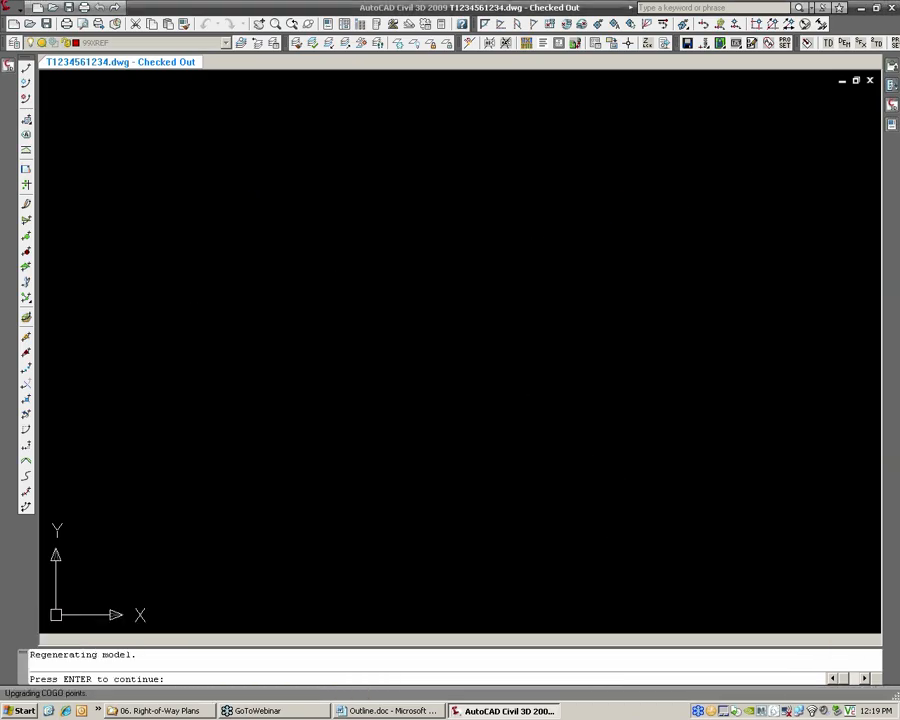
{"action": "key", "text": "Return"}
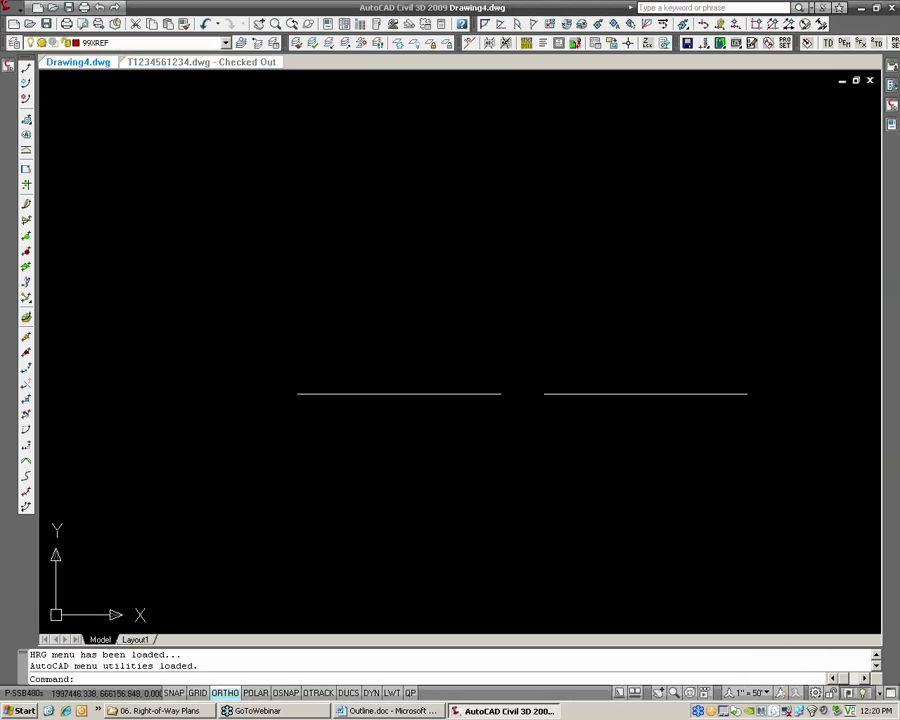
{"action": "type", "text": "SAVEAS"}
{"action": "key", "text": "Return"}
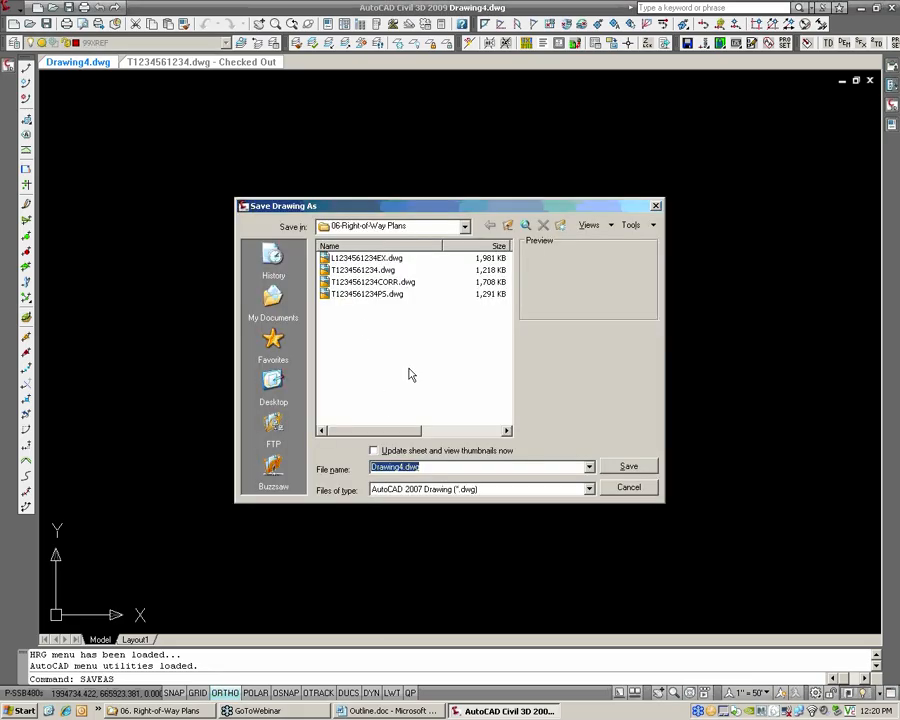
{"action": "left_click", "coordinate": [402, 467]}
{"action": "double_click", "coordinate": [402, 467]}
{"action": "type", "text": "T1"}
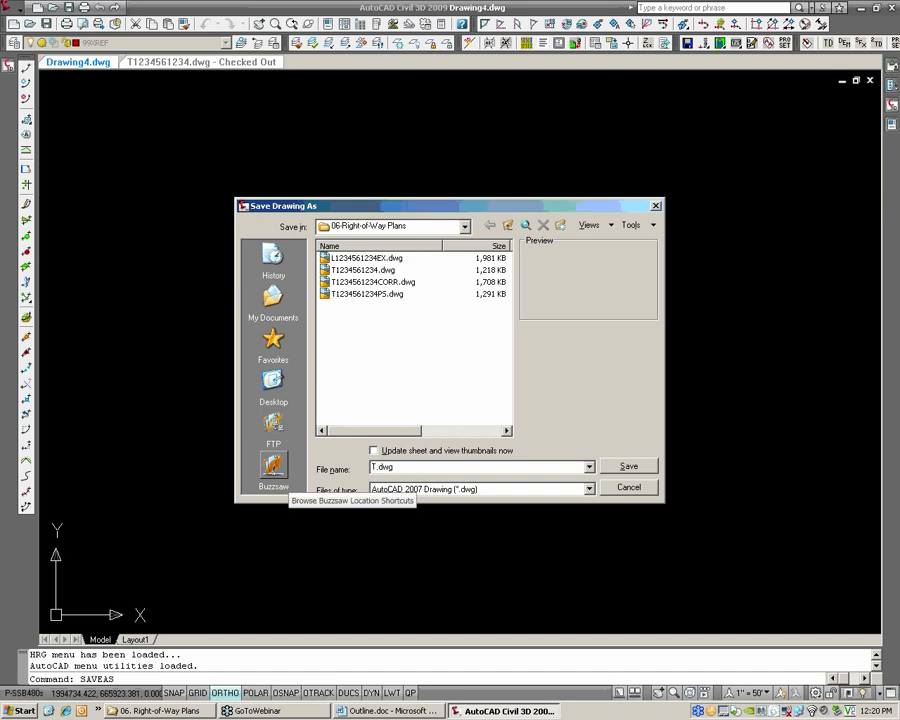
{"action": "type", "text": "2345612"}
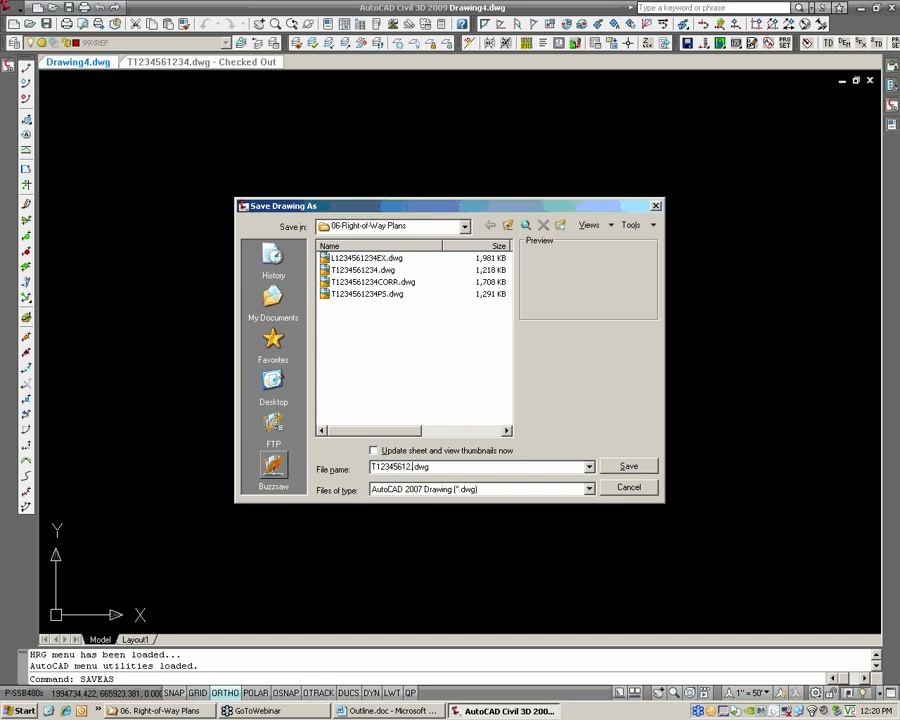
{"action": "type", "text": "."}
{"action": "key", "text": "BackSpace"}
{"action": "key", "text": "BackSpace"}
{"action": "type", "text": "23"}
{"action": "key", "text": "BackSpace"}
{"action": "type", "text": "34EX"}
{"action": "key", "text": "BackSpace"}
{"action": "type", "text": "C"}
{"action": "key", "text": "Return"}
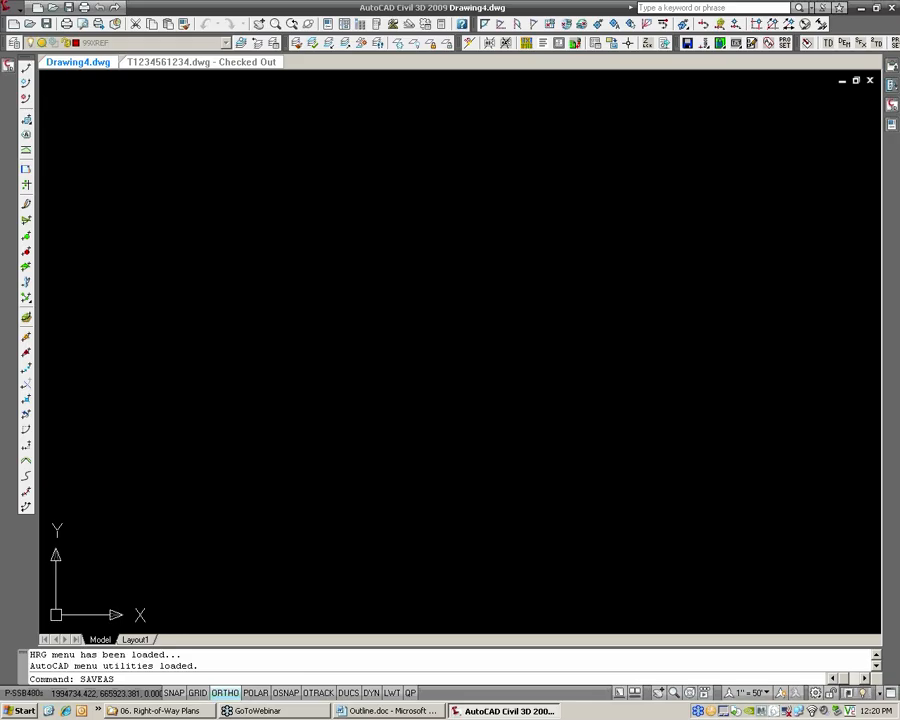
{"action": "type", "text": "XREF"}
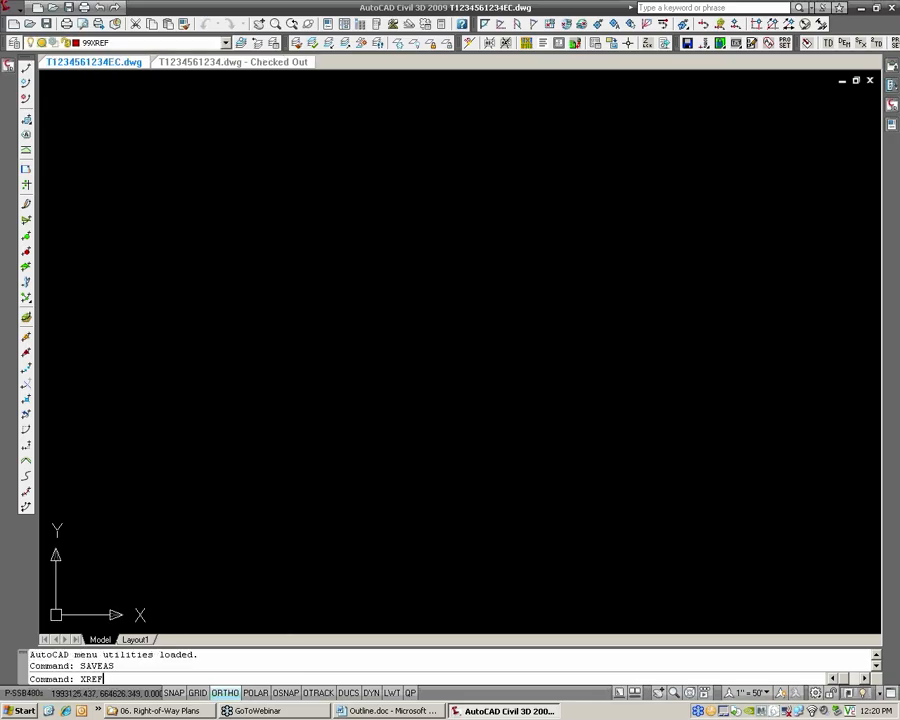
{"action": "key", "text": "Return"}
{"action": "left_click", "coordinate": [651, 74]}
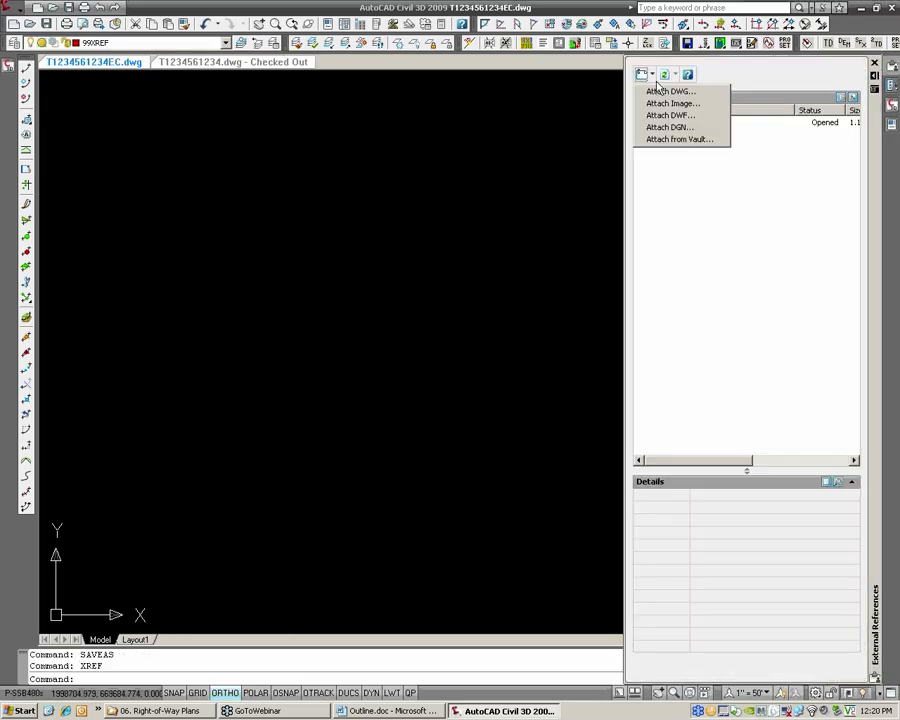
{"action": "left_click", "coordinate": [679, 140]}
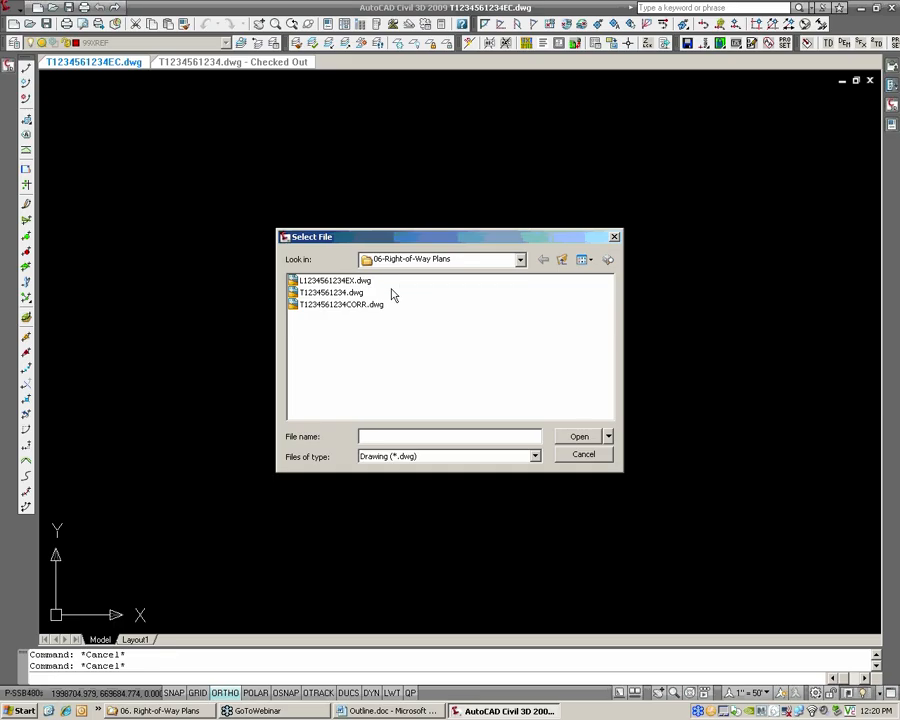
{"action": "left_click", "coordinate": [335, 280]}
{"action": "left_click", "coordinate": [579, 436]}
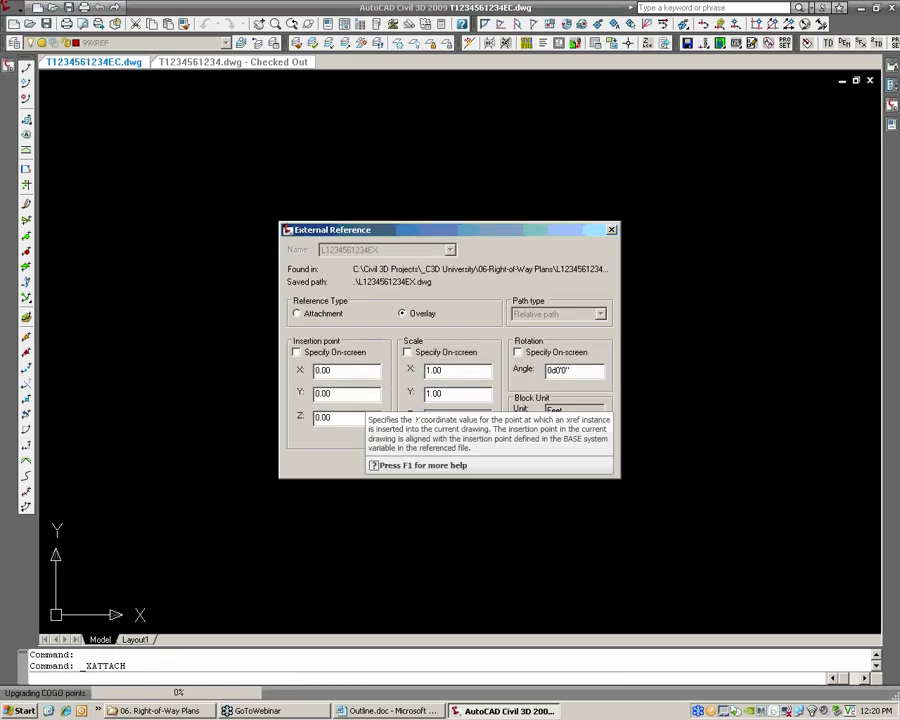
{"action": "left_click", "coordinate": [477, 466]}
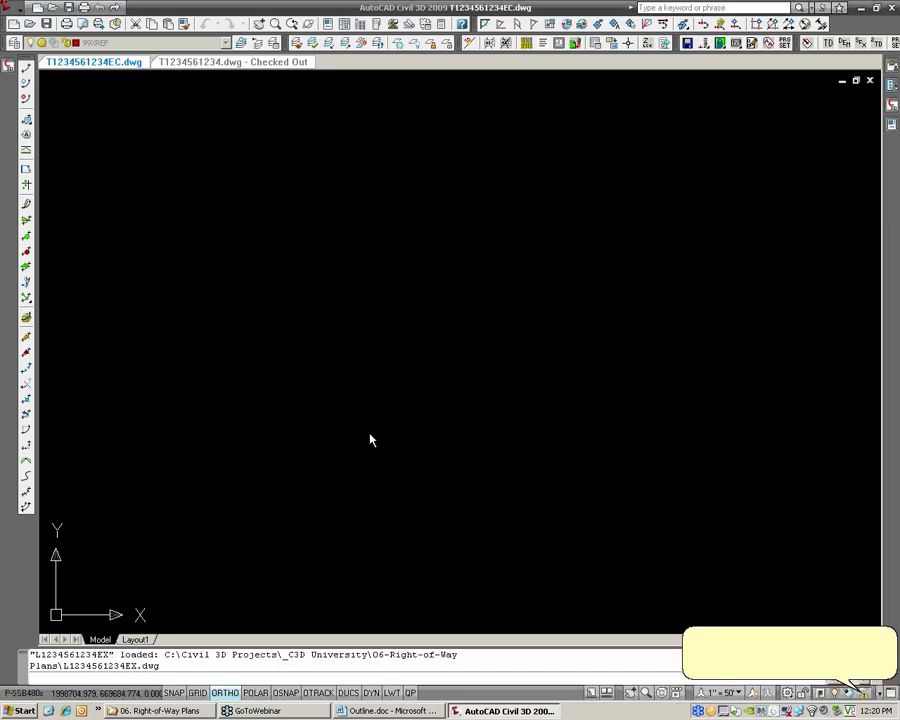
Start a parcel area table with the DM3_Prop Tab [EXIST] table style
{"action": "type", "text": "z"}
{"action": "key", "text": "Return"}
{"action": "type", "text": "e"}
{"action": "key", "text": "Return"}
{"action": "scroll", "coordinate": [312, 230], "scroll_direction": "up", "scroll_amount": 5}
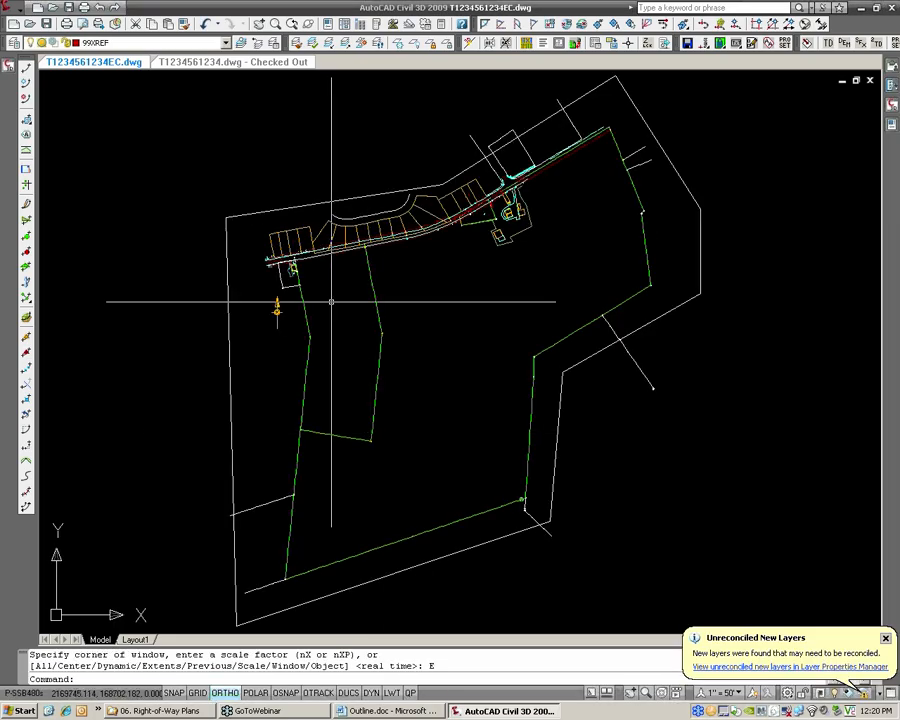
{"action": "scroll", "coordinate": [311, 217], "scroll_direction": "down", "scroll_amount": 1}
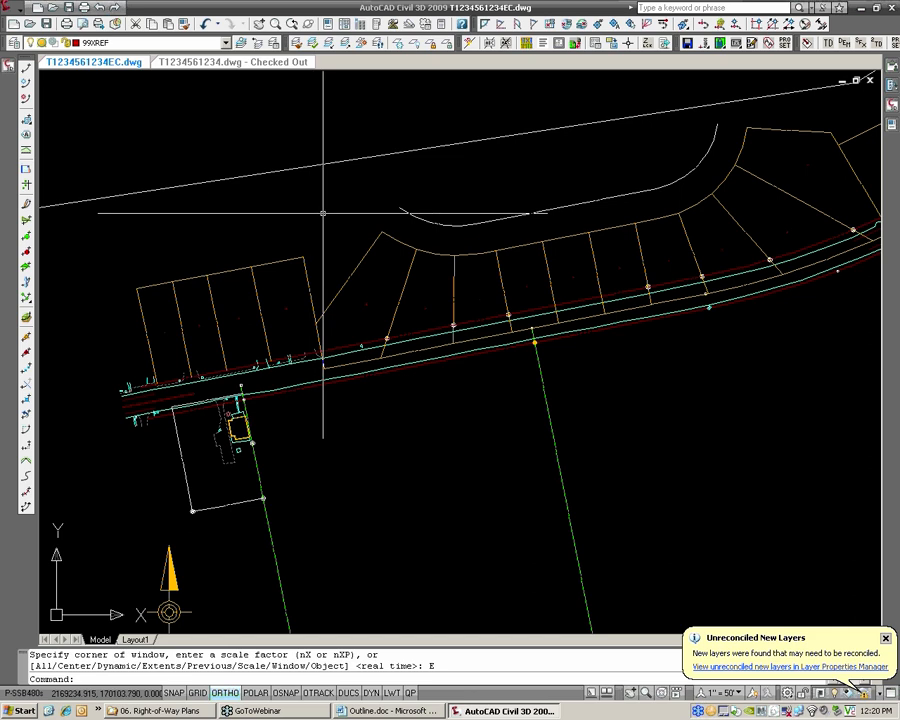
{"action": "middle_click_drag", "start_coordinate": [321, 210], "coordinate": [316, 240]}
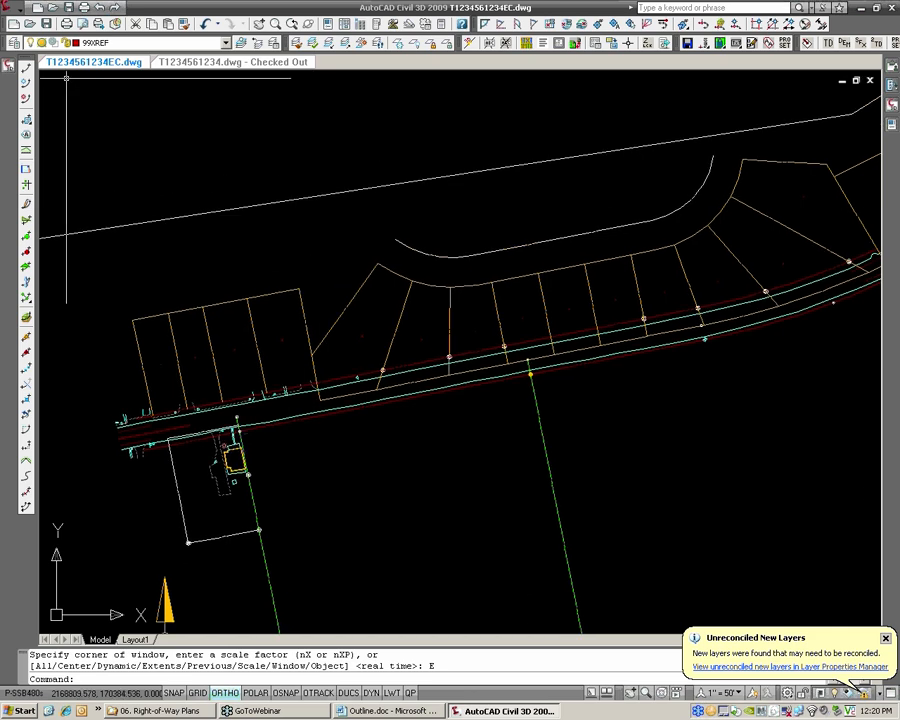
{"action": "left_click", "coordinate": [12, 8]}
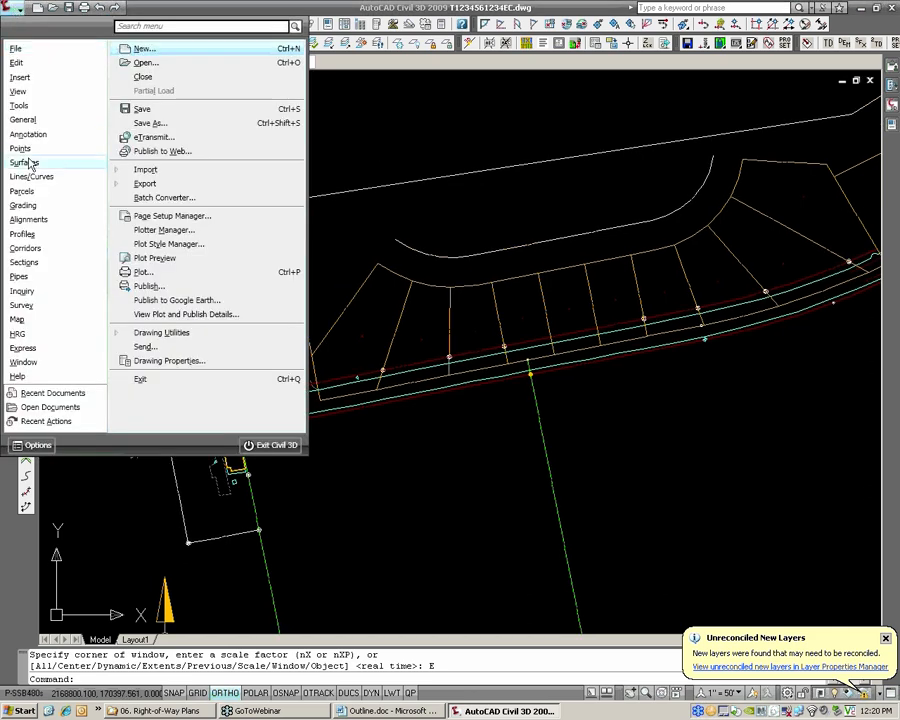
{"action": "mouse_move", "coordinate": [37, 196]}
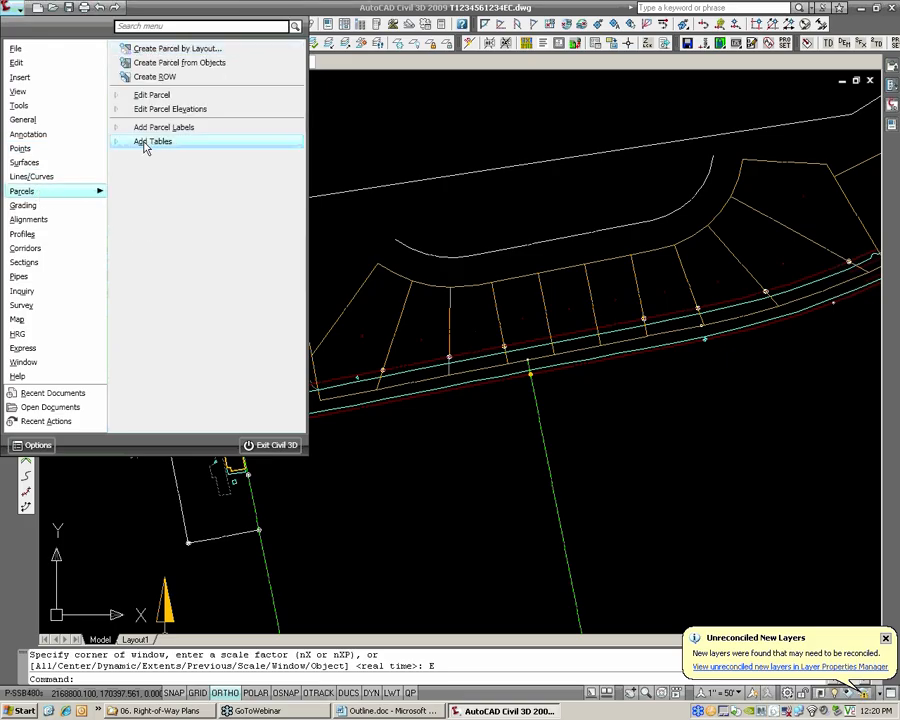
{"action": "mouse_move", "coordinate": [145, 147]}
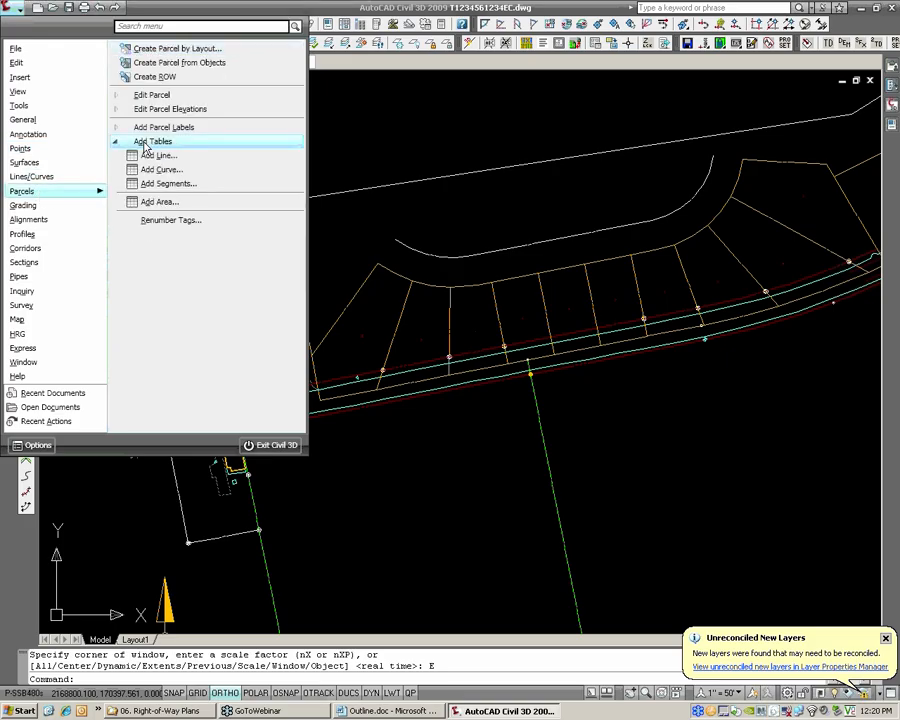
{"action": "left_click", "coordinate": [172, 203]}
{"action": "left_click", "coordinate": [300, 250]}
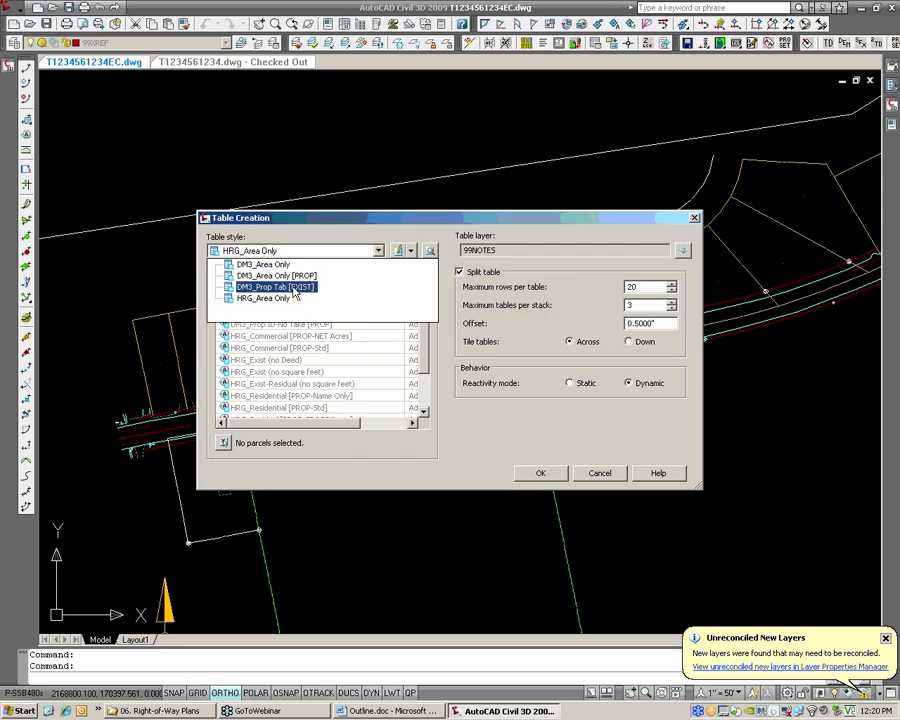
{"action": "left_click", "coordinate": [295, 288]}
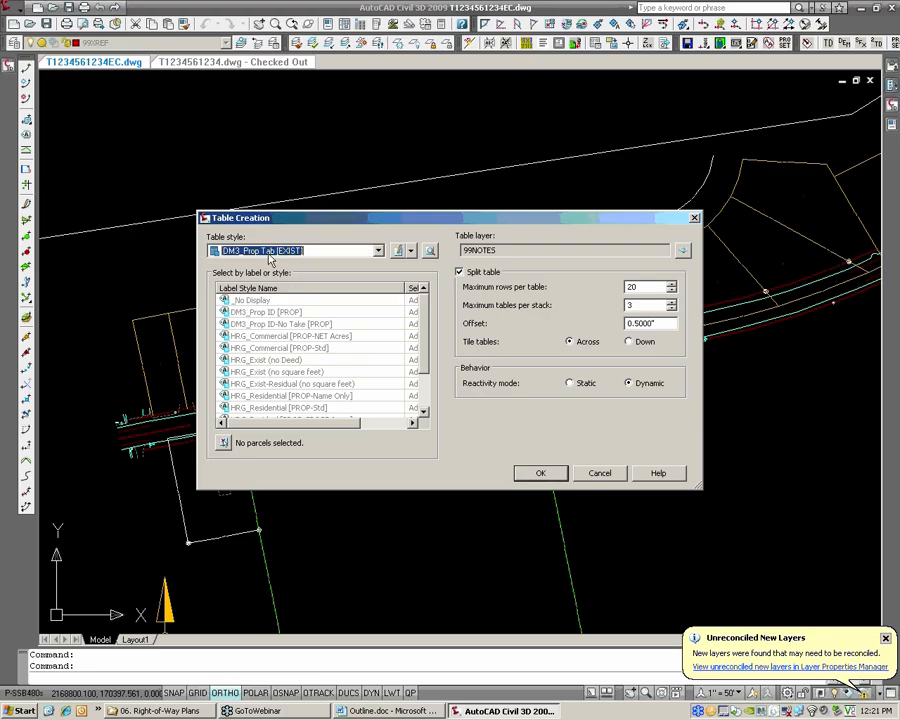
Select five parcels for the table: the four adjoining lots at the road's west end and the wedge-shaped lot just east of them
{"action": "left_click", "coordinate": [224, 443]}
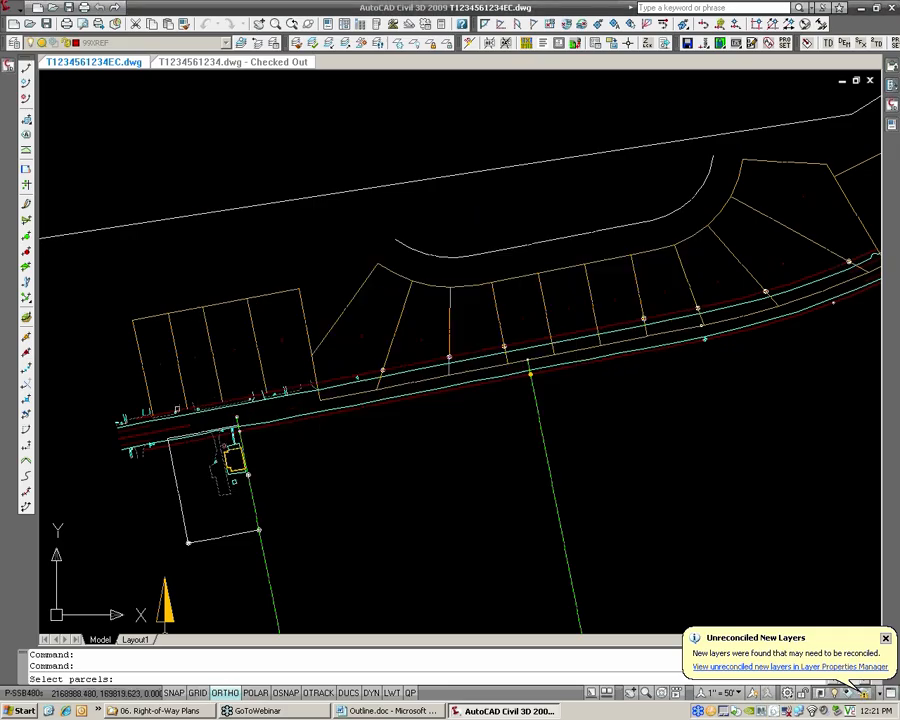
{"action": "scroll", "coordinate": [160, 369], "scroll_direction": "up", "scroll_amount": 6}
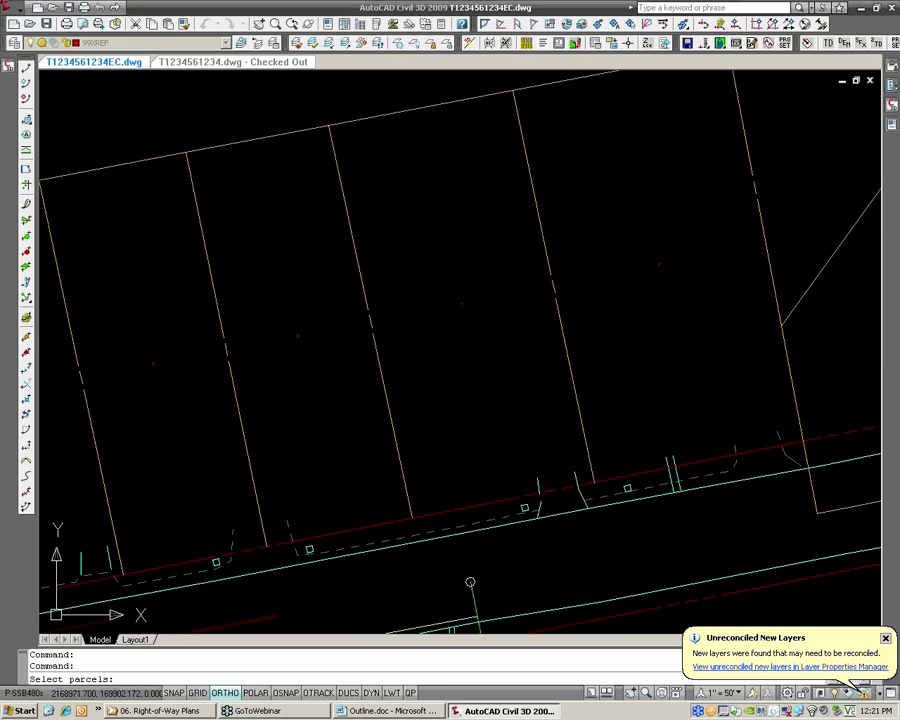
{"action": "left_click", "coordinate": [297, 347]}
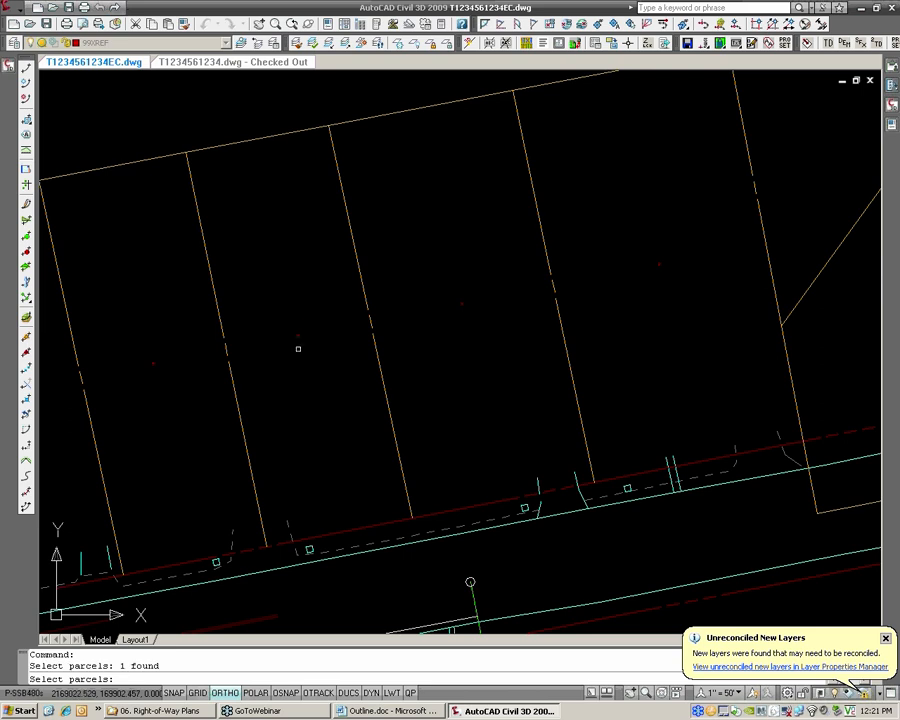
{"action": "left_click", "coordinate": [460, 306]}
{"action": "left_click", "coordinate": [461, 300]}
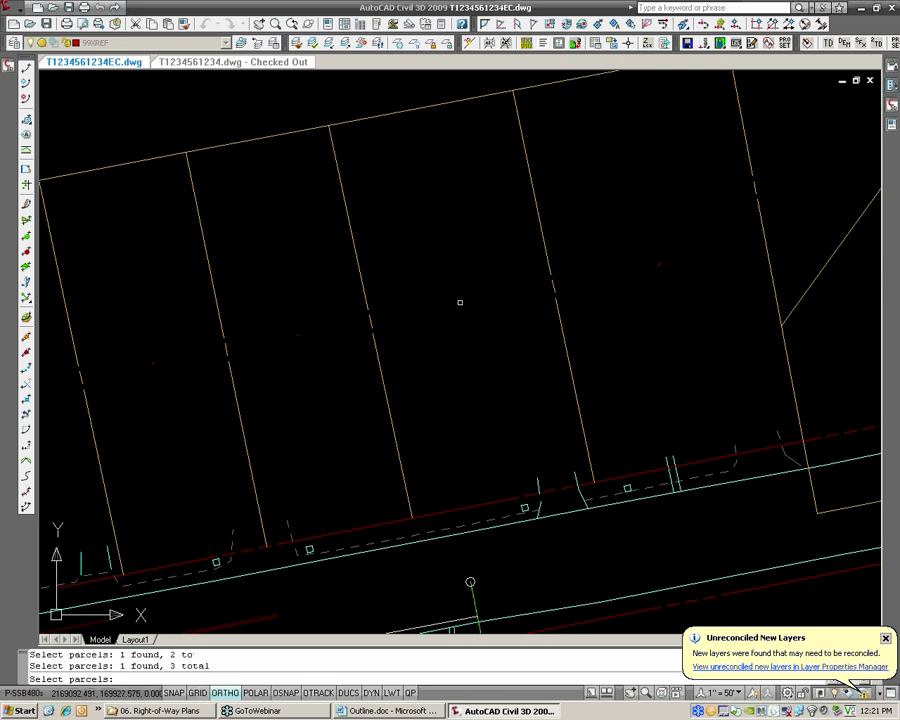
{"action": "left_click", "coordinate": [662, 265]}
{"action": "scroll", "coordinate": [516, 315], "scroll_direction": "down", "scroll_amount": 5}
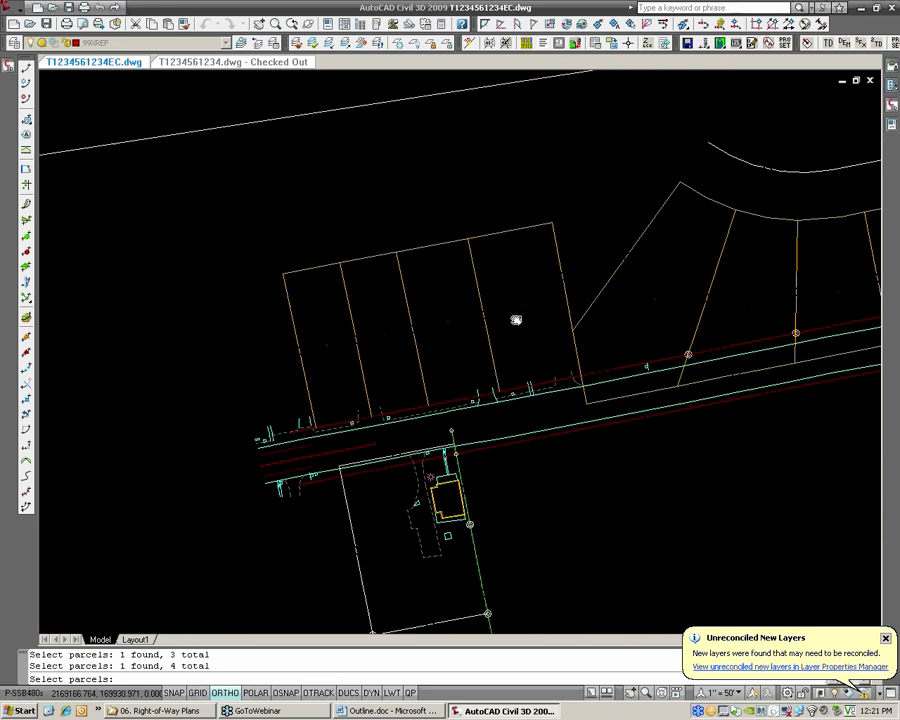
{"action": "scroll", "coordinate": [638, 294], "scroll_direction": "up", "scroll_amount": 3}
{"action": "left_click", "coordinate": [638, 294]}
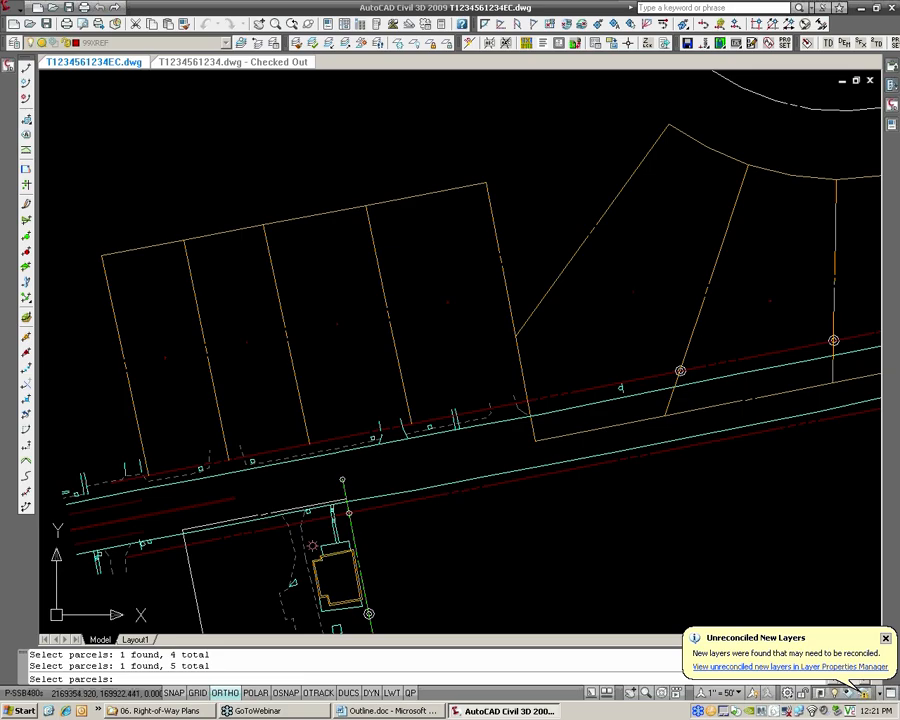
{"action": "scroll", "coordinate": [452, 233], "scroll_direction": "down", "scroll_amount": 4}
{"action": "scroll", "coordinate": [452, 233], "scroll_direction": "up", "scroll_amount": 3}
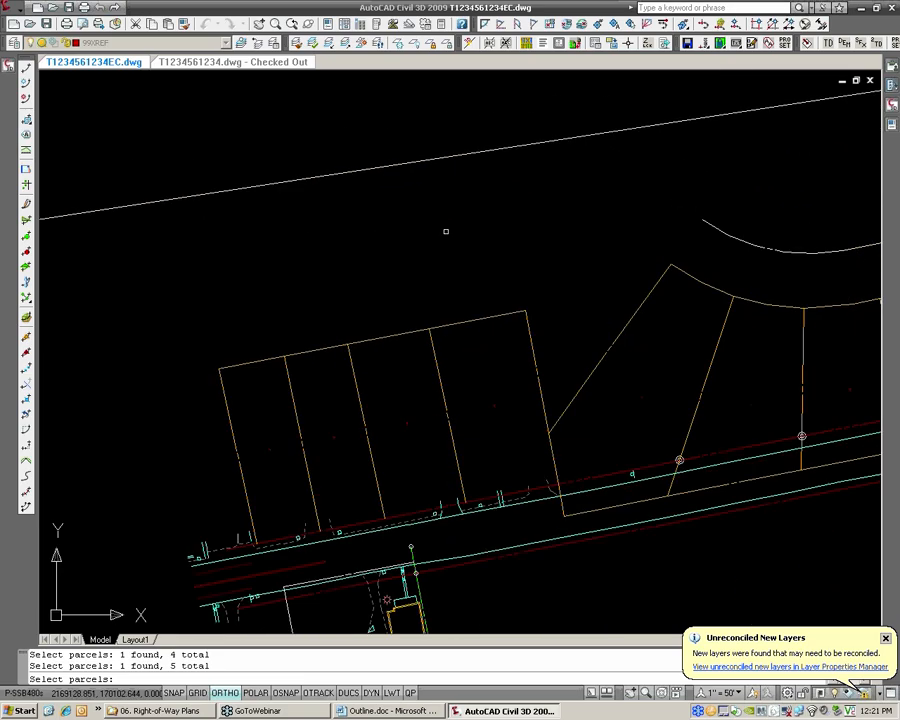
{"action": "key", "text": "Return"}
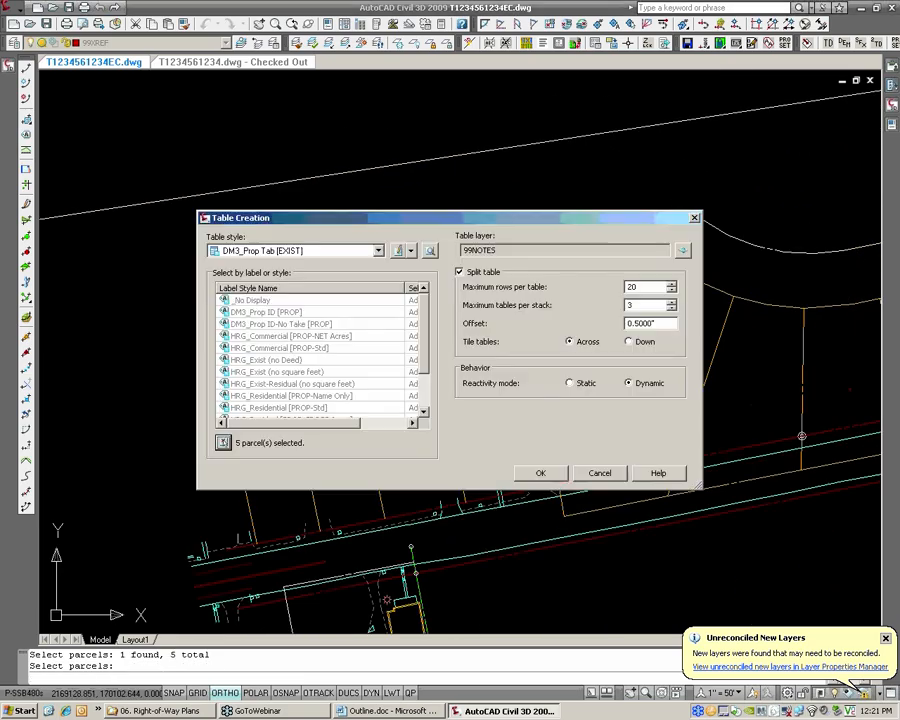
Create the property owner table and place it in the open area north of the selected parcels, outside the boundary line
{"action": "left_click", "coordinate": [544, 473]}
{"action": "scroll", "coordinate": [471, 425], "scroll_direction": "down", "scroll_amount": 5}
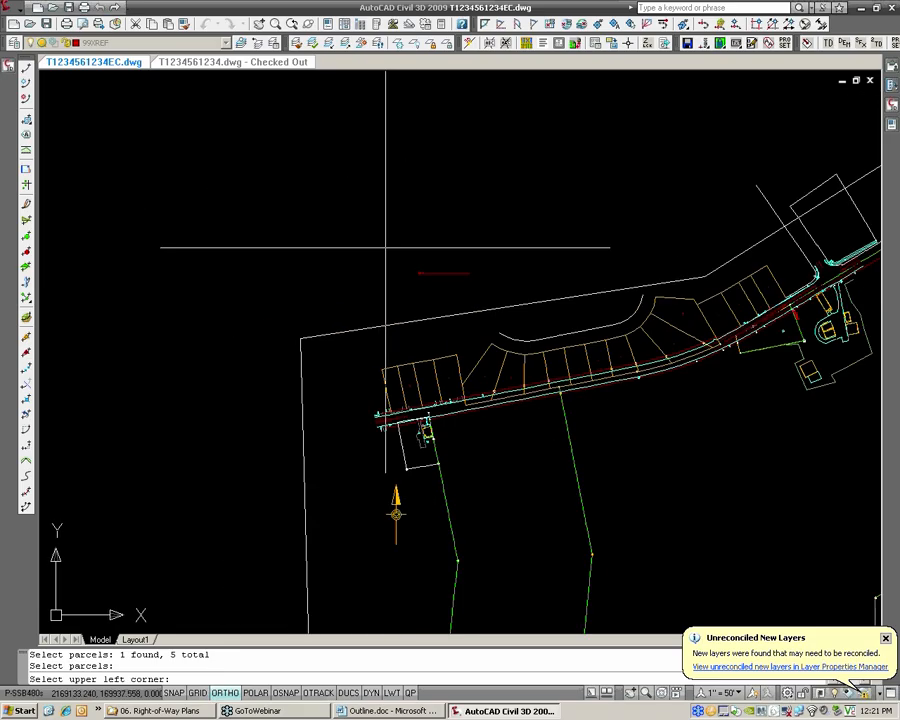
{"action": "left_click", "coordinate": [327, 147]}
{"action": "scroll", "coordinate": [355, 170], "scroll_direction": "up", "scroll_amount": 5}
{"action": "scroll", "coordinate": [330, 153], "scroll_direction": "up", "scroll_amount": 3}
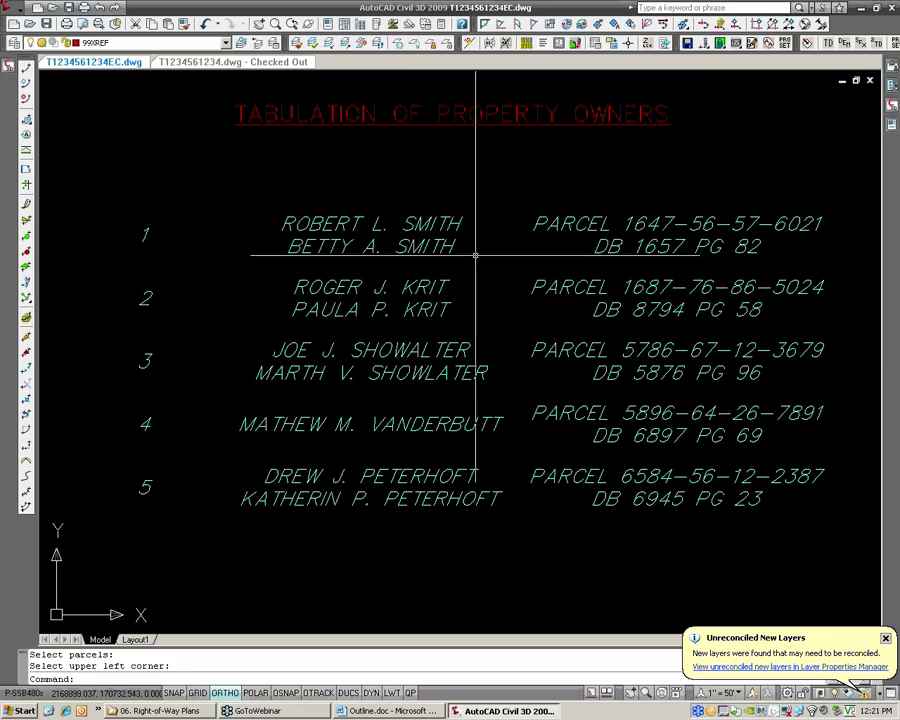
{"action": "scroll", "coordinate": [468, 253], "scroll_direction": "down", "scroll_amount": 1}
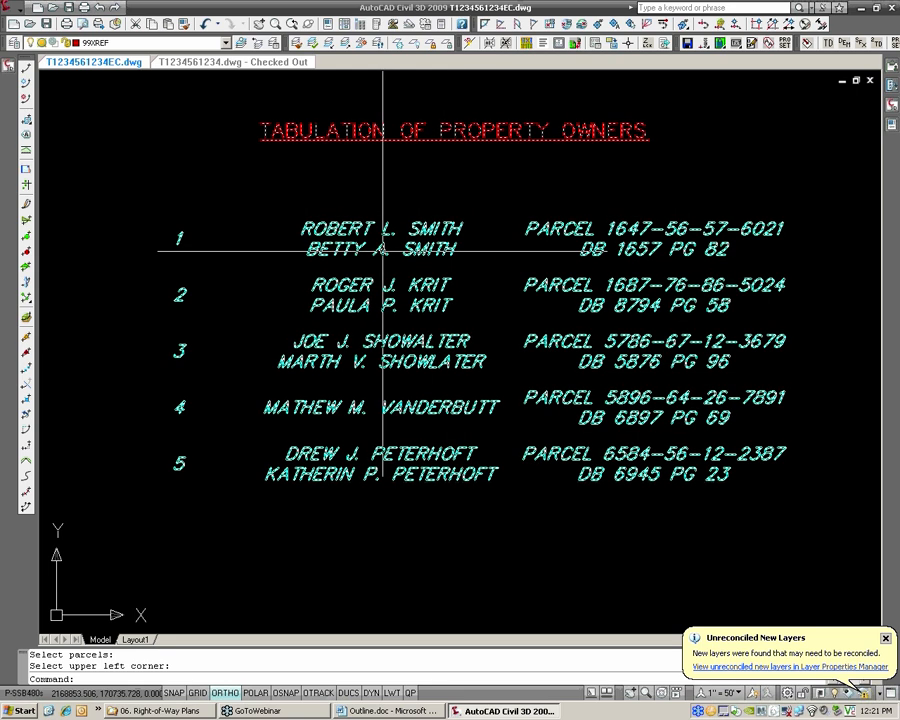
Open the placed property owner table's style for editing and check the text formatting of its title
{"action": "key", "text": "Escape"}
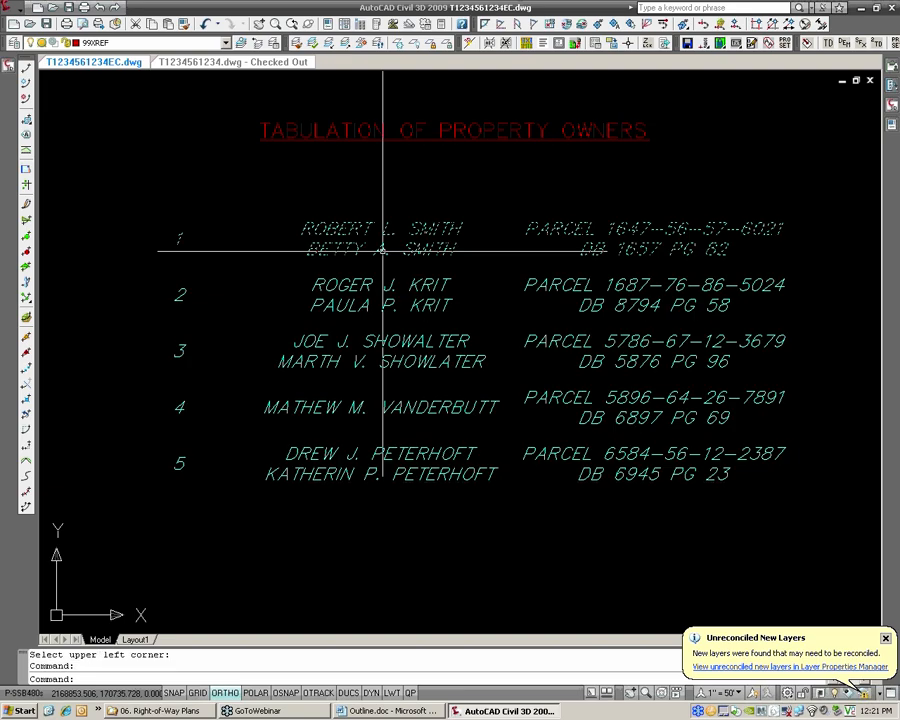
{"action": "right_click", "coordinate": [382, 251]}
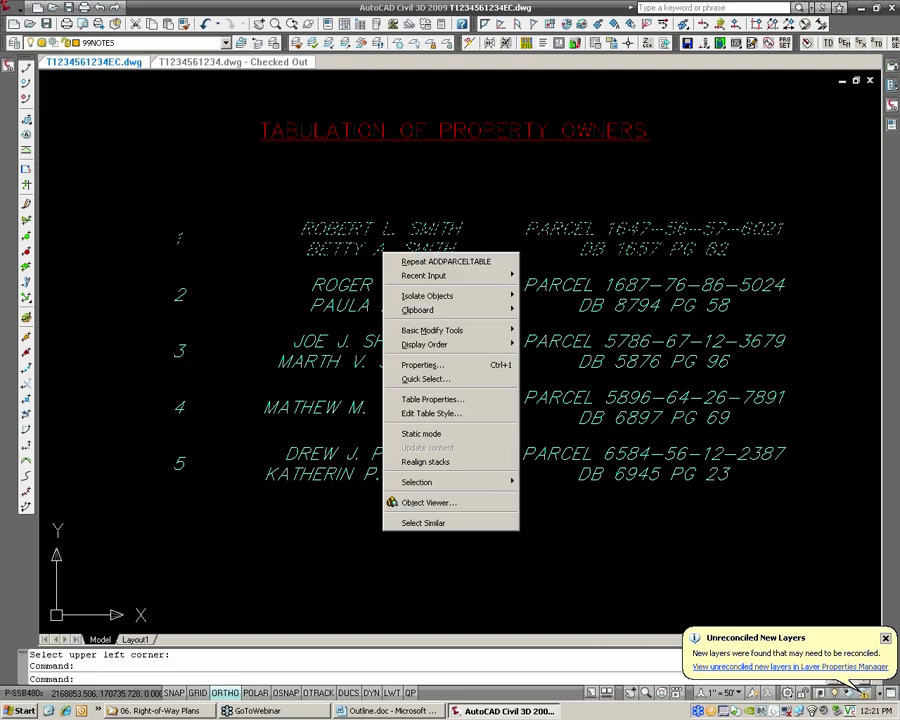
{"action": "left_click", "coordinate": [440, 420]}
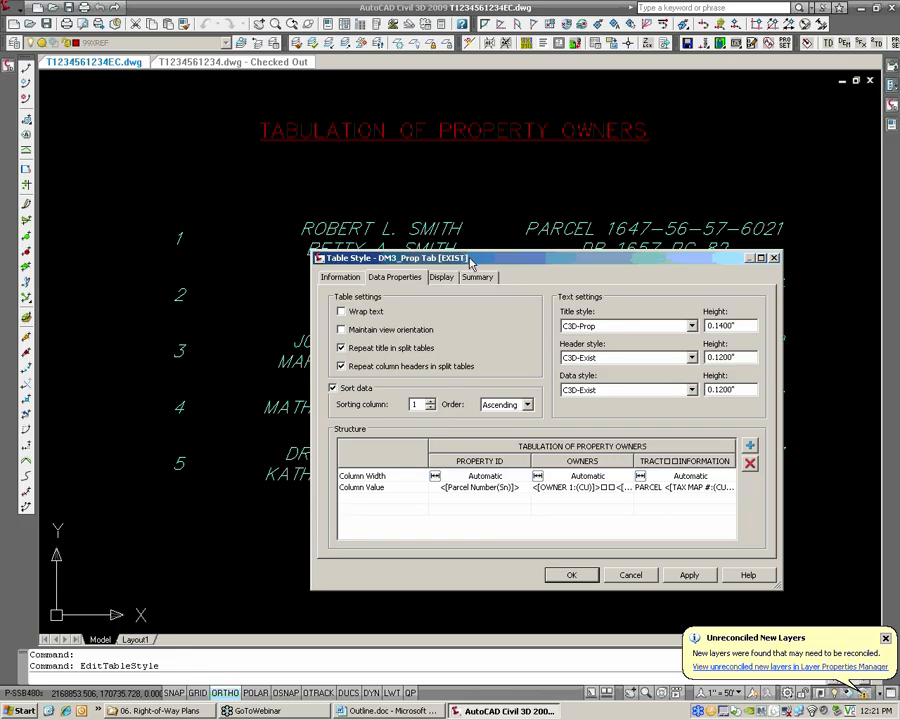
{"action": "left_click_drag", "start_coordinate": [470, 262], "coordinate": [443, 219]}
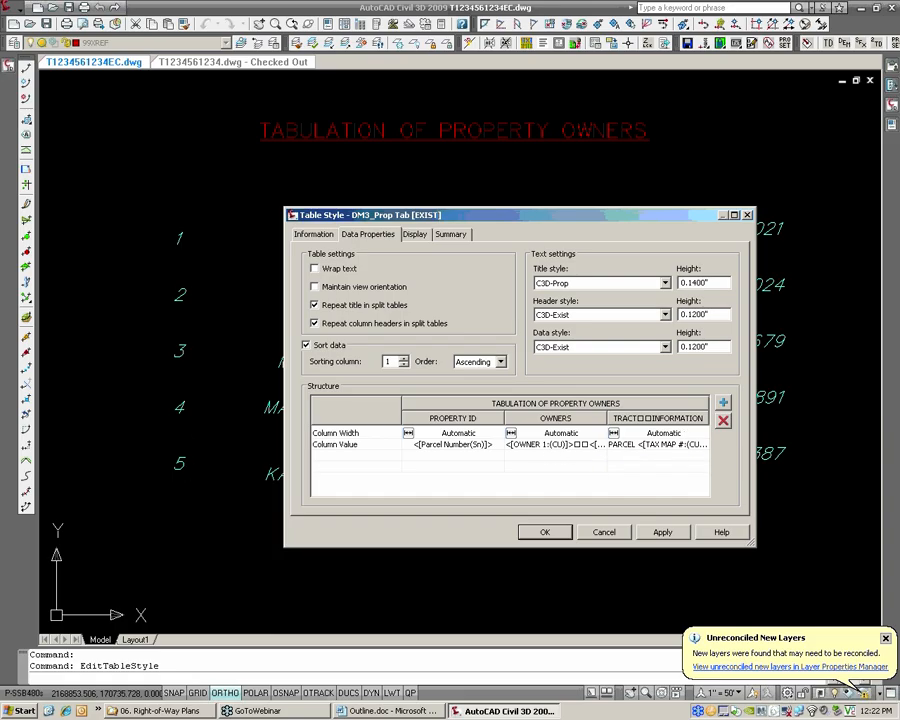
{"action": "double_click", "coordinate": [548, 404]}
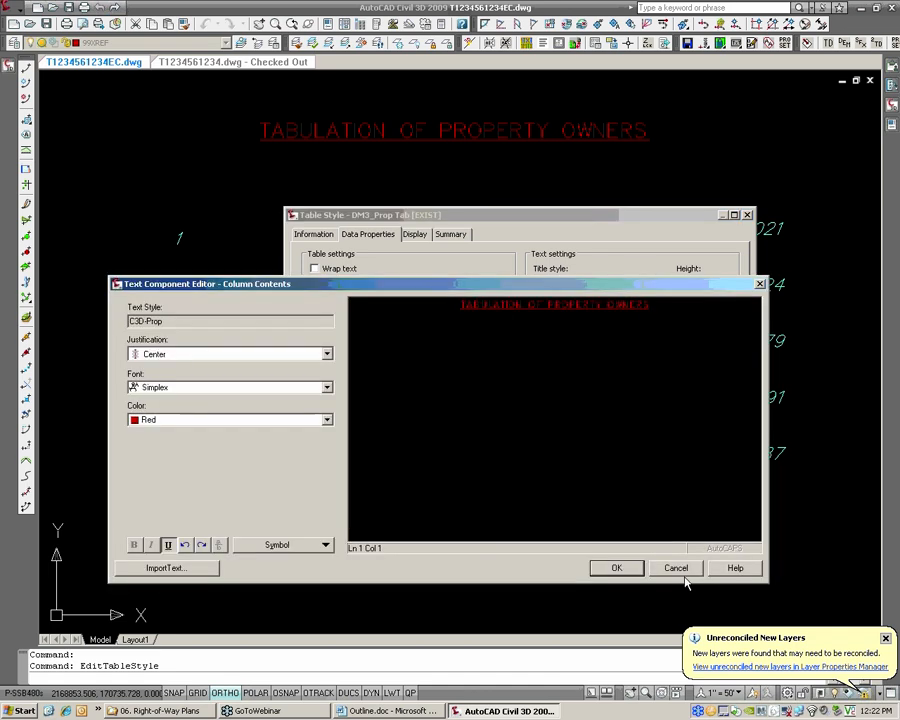
{"action": "left_click", "coordinate": [678, 570]}
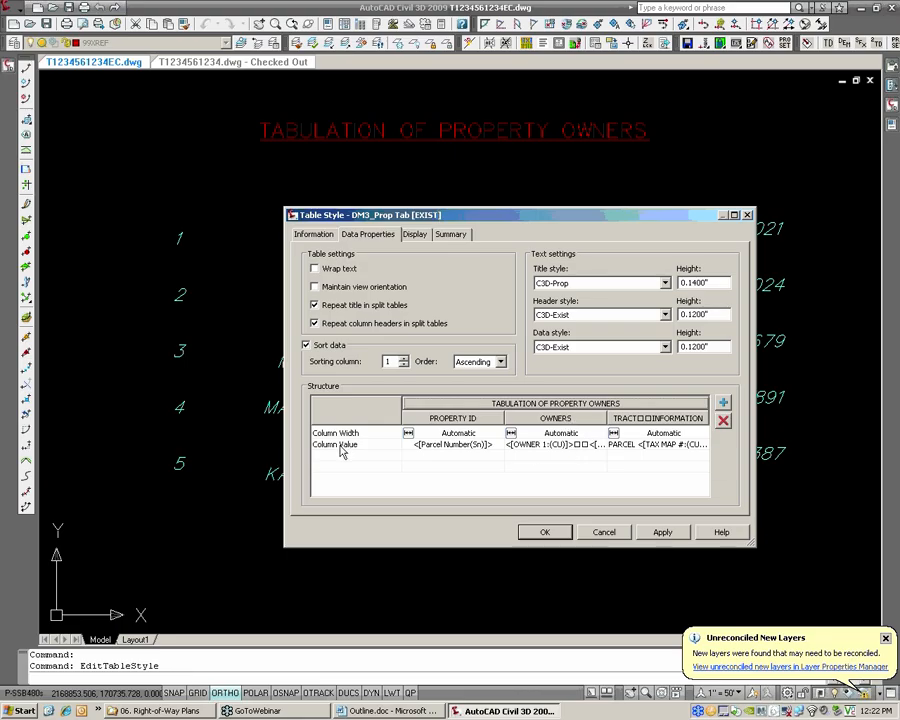
Set the OWNERS column's value text to Left justification in the table style
{"action": "double_click", "coordinate": [544, 452]}
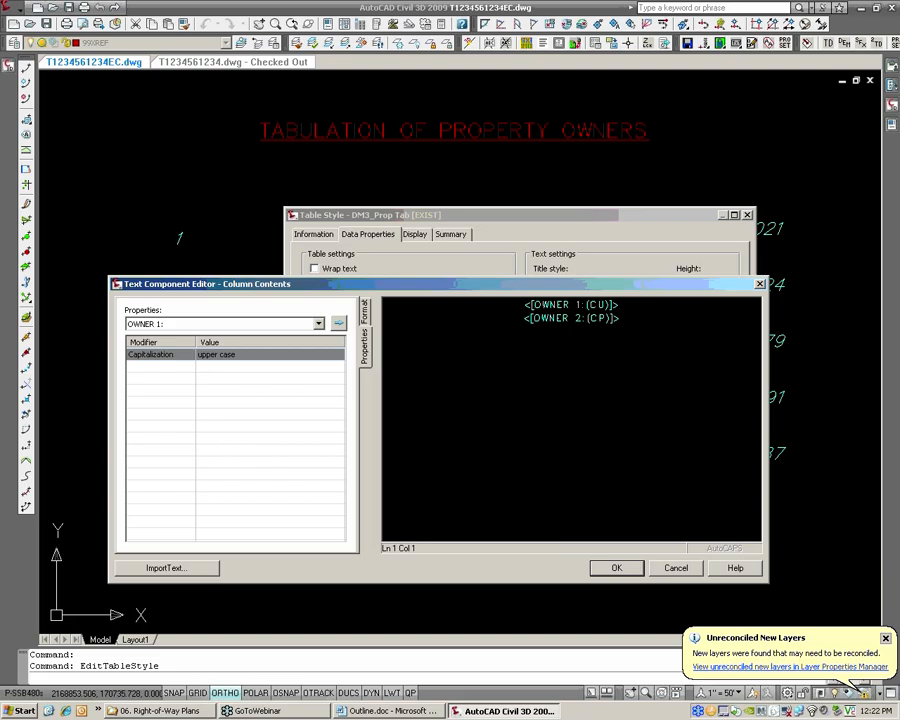
{"action": "left_click", "coordinate": [364, 312]}
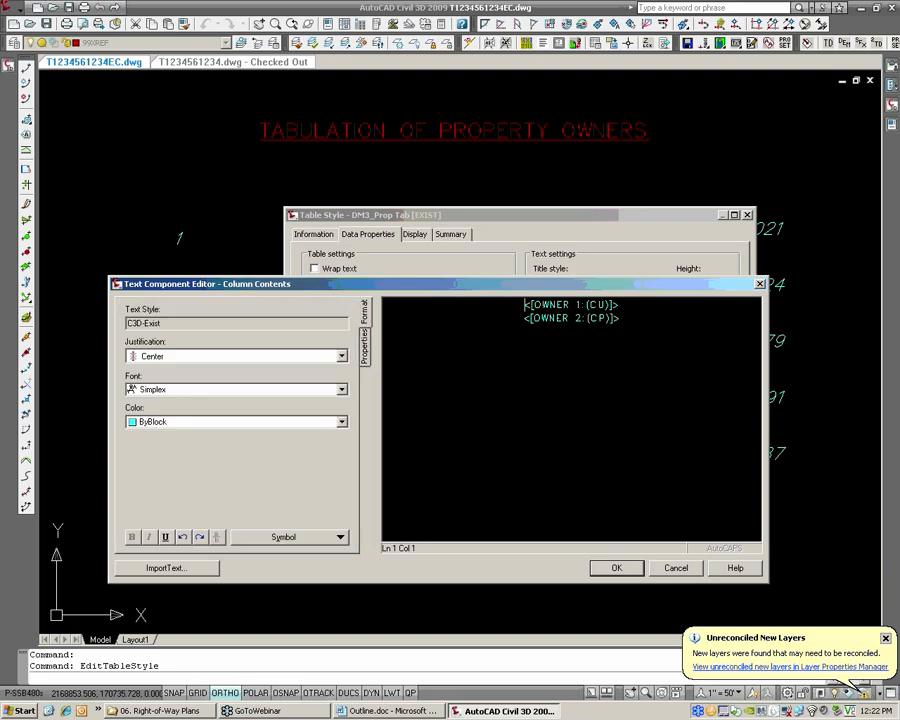
{"action": "left_click", "coordinate": [207, 357]}
{"action": "left_click", "coordinate": [148, 370]}
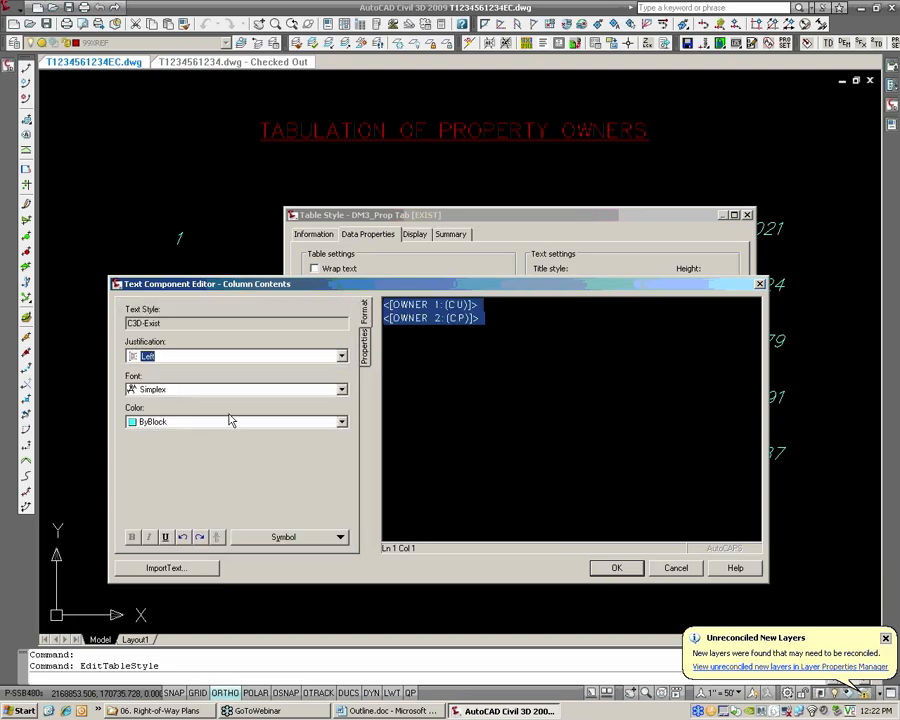
{"action": "left_click", "coordinate": [616, 567]}
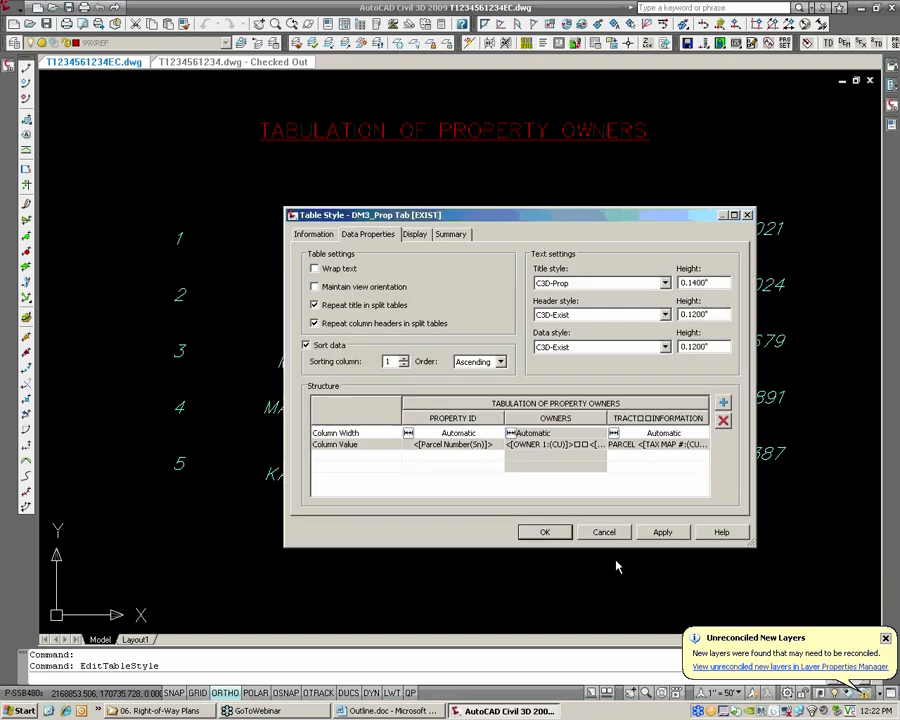
Set the TRACT INFORMATION column's value text to Left justification in the table style
{"action": "double_click", "coordinate": [661, 444]}
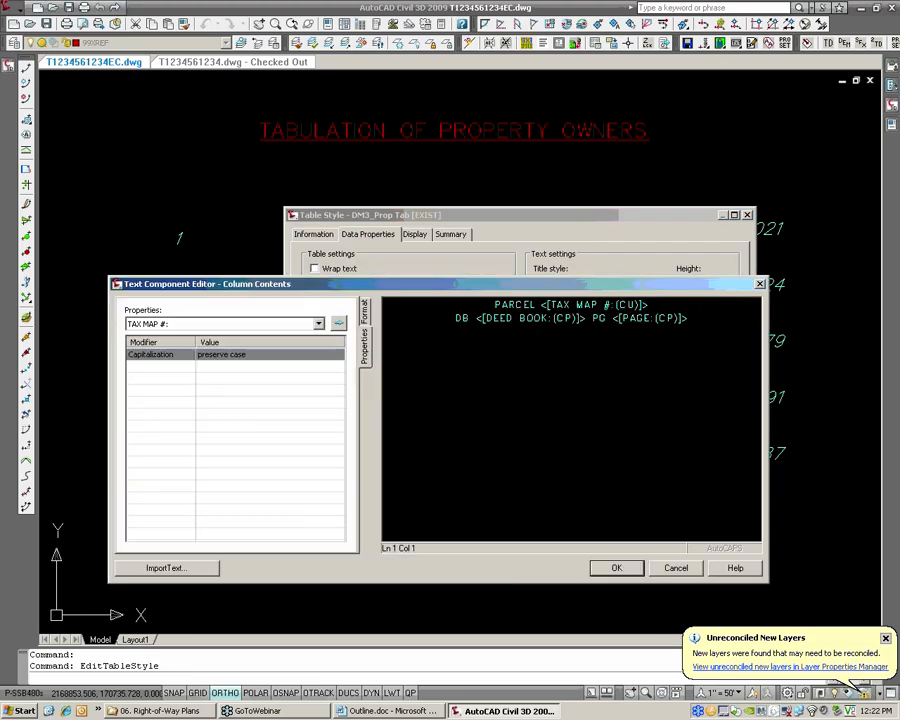
{"action": "left_click", "coordinate": [369, 322]}
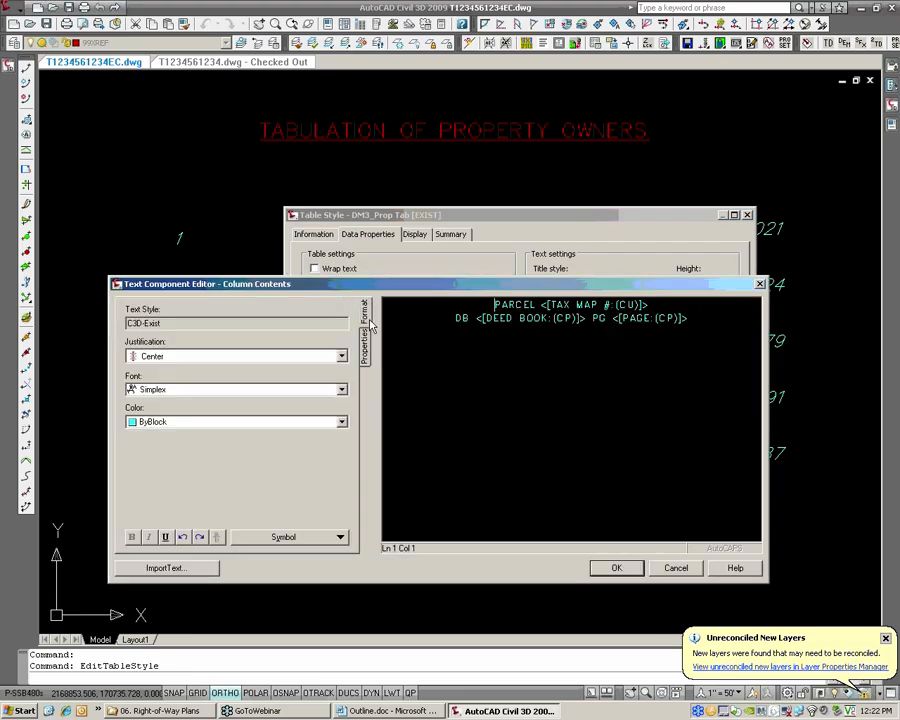
{"action": "left_click", "coordinate": [327, 356]}
{"action": "left_click", "coordinate": [148, 371]}
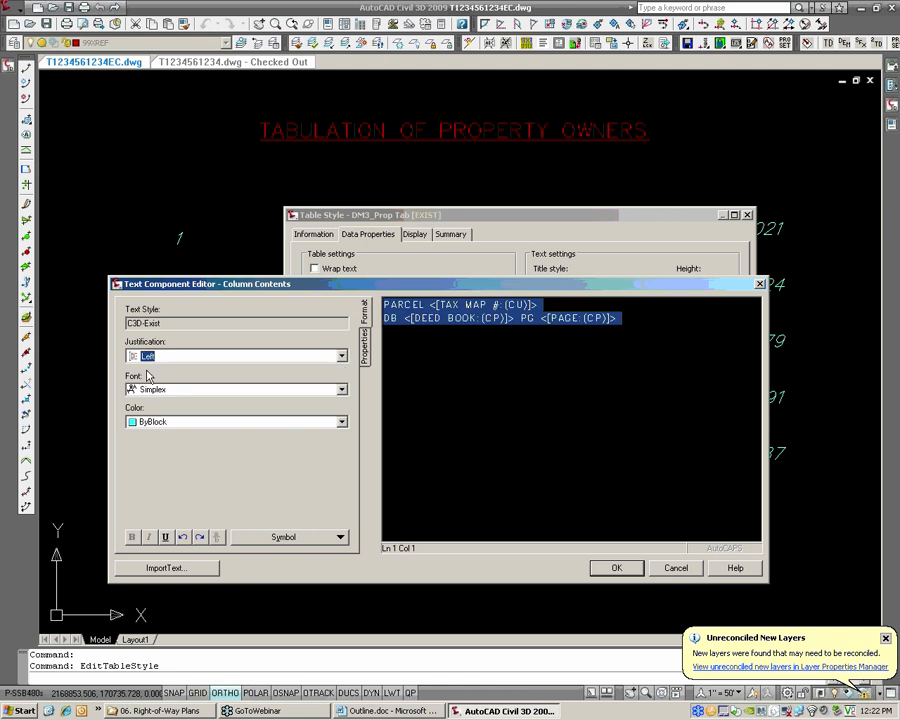
{"action": "left_click", "coordinate": [675, 570]}
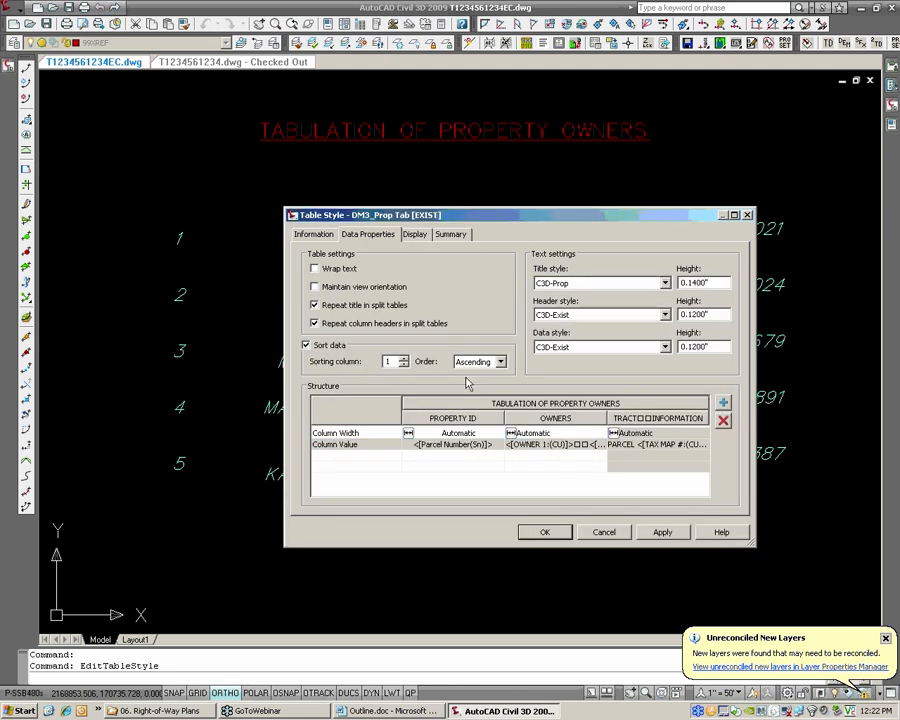
Make the Header Text component visible in the table style's plan display and apply the style changes to the table
{"action": "left_click", "coordinate": [416, 235]}
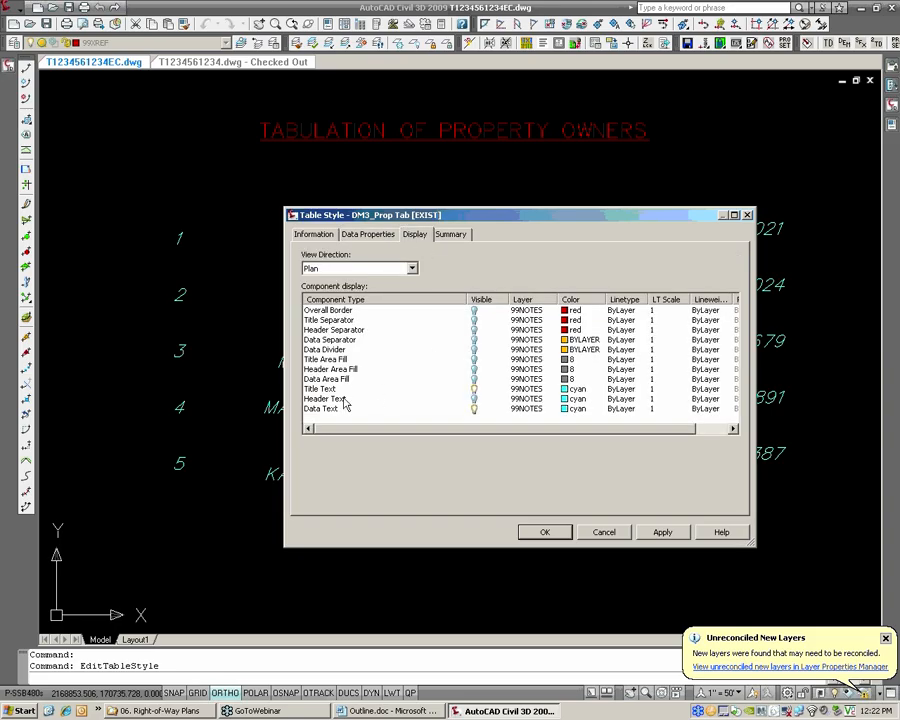
{"action": "left_click", "coordinate": [400, 398]}
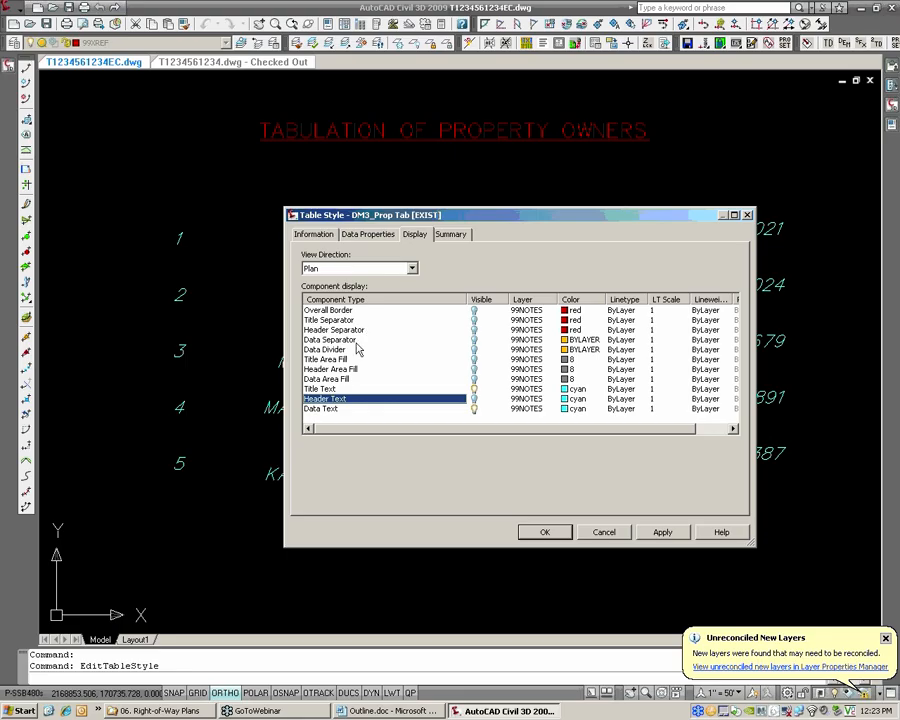
{"action": "left_click", "coordinate": [474, 399]}
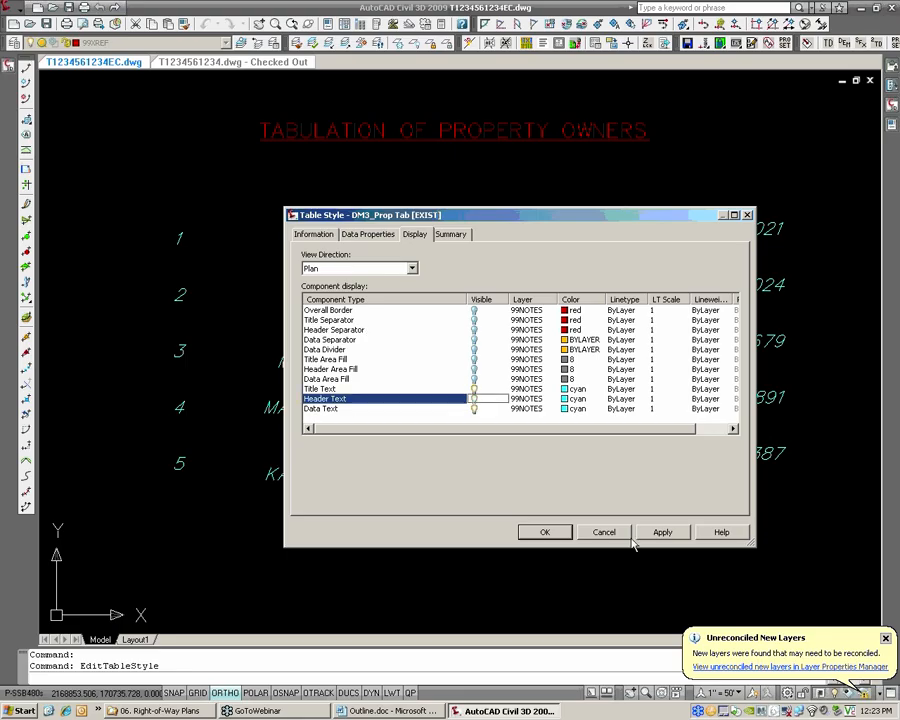
{"action": "left_click", "coordinate": [545, 532]}
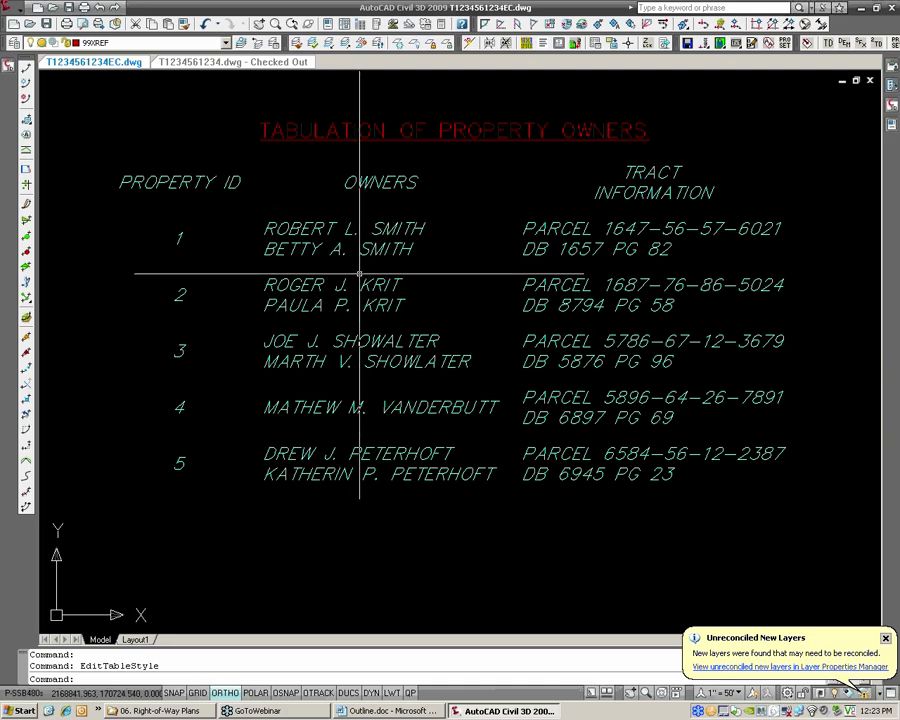
Set up parcel labels of type Area with the DM3_Prop ID-No Take [PROP] area label style
{"action": "scroll", "coordinate": [359, 272], "scroll_direction": "down", "scroll_amount": 3}
{"action": "scroll", "coordinate": [359, 272], "scroll_direction": "down", "scroll_amount": 5}
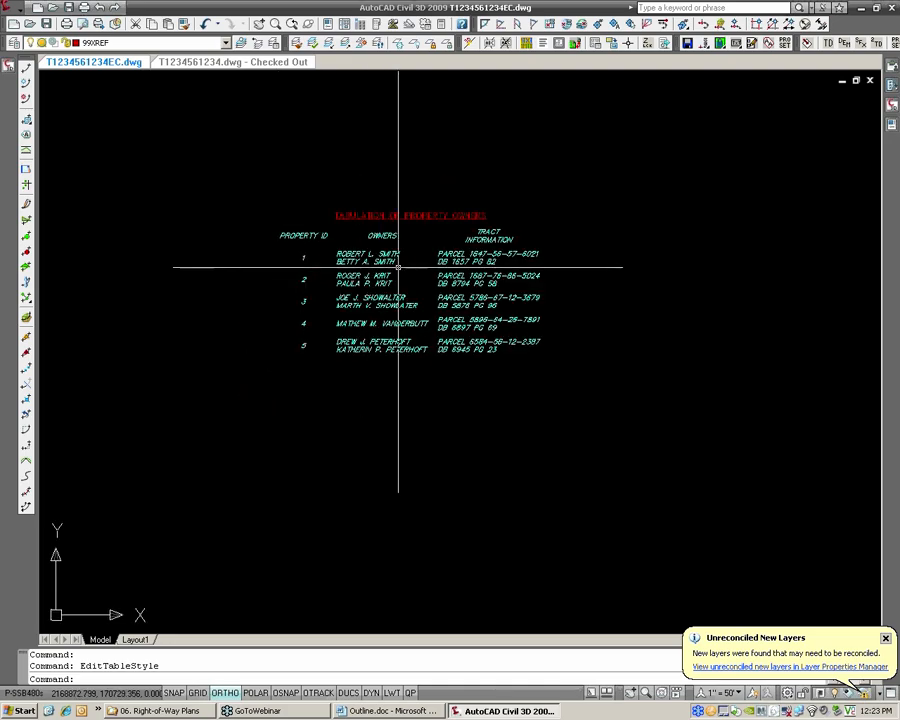
{"action": "scroll", "coordinate": [382, 278], "scroll_direction": "down", "scroll_amount": 2}
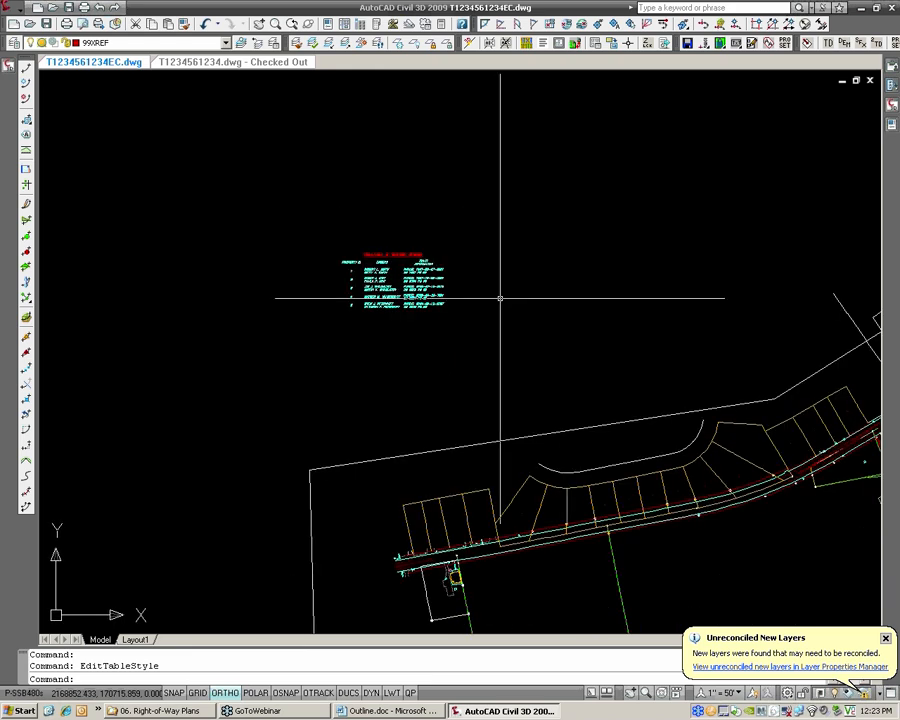
{"action": "mouse_move", "coordinate": [540, 420]}
{"action": "middle_mouse_down"}
{"action": "mouse_move", "coordinate": [420, 354]}
{"action": "mouse_move", "coordinate": [457, 348]}
{"action": "middle_mouse_up"}
{"action": "scroll", "coordinate": [455, 360], "scroll_direction": "up", "scroll_amount": 5}
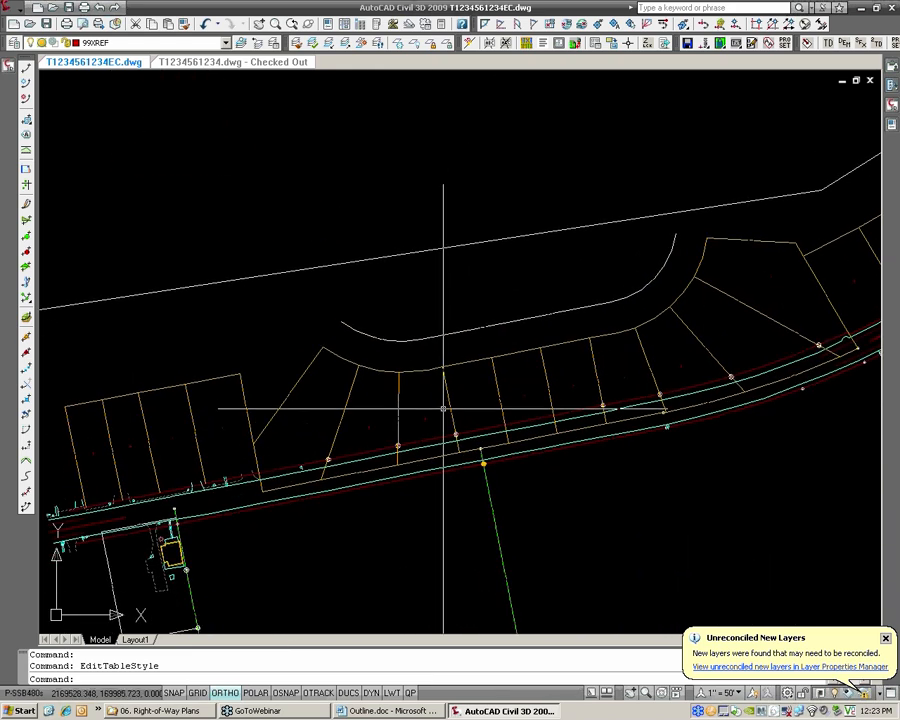
{"action": "left_click", "coordinate": [16, 14]}
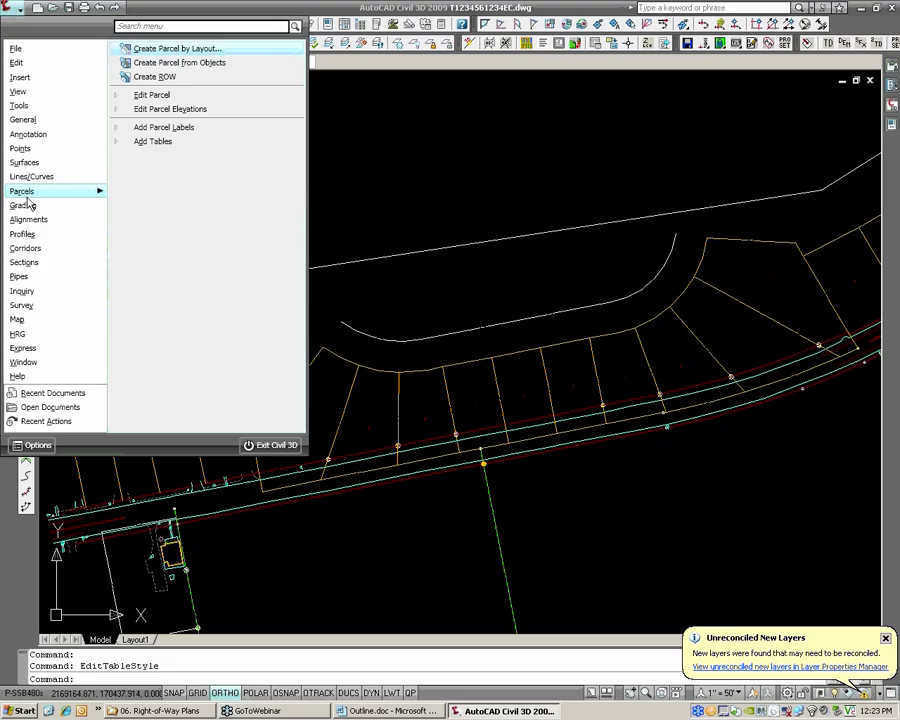
{"action": "left_click", "coordinate": [165, 128]}
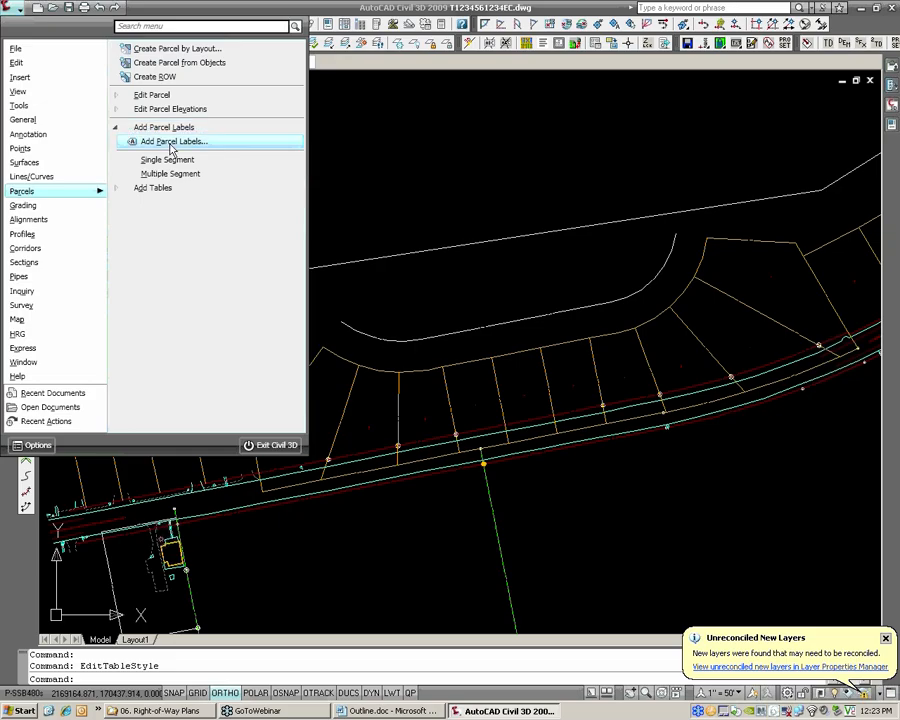
{"action": "left_click", "coordinate": [171, 142]}
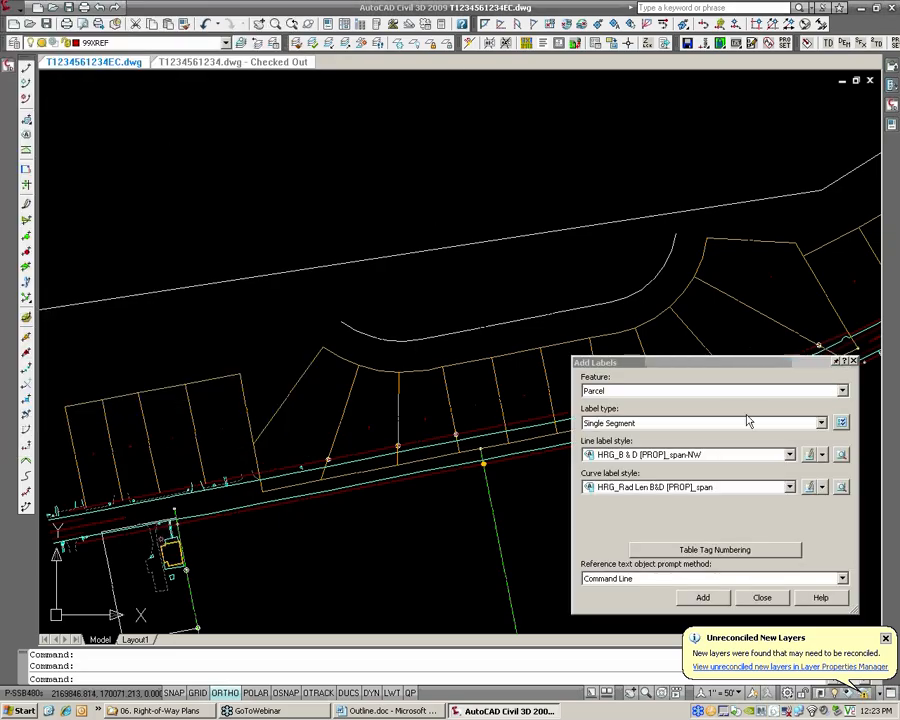
{"action": "left_click", "coordinate": [688, 423]}
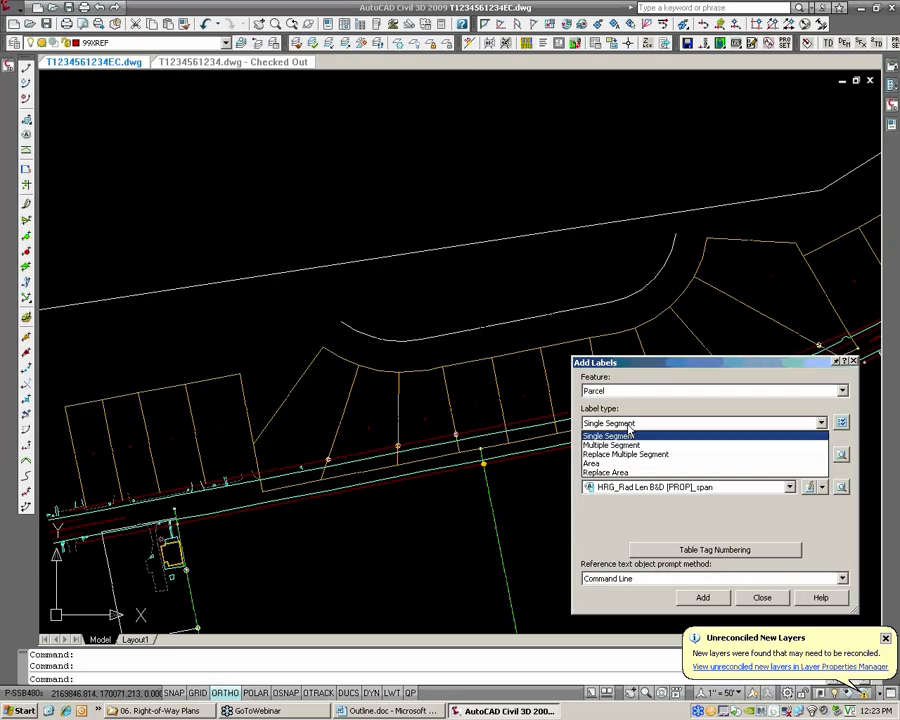
{"action": "left_click", "coordinate": [607, 465]}
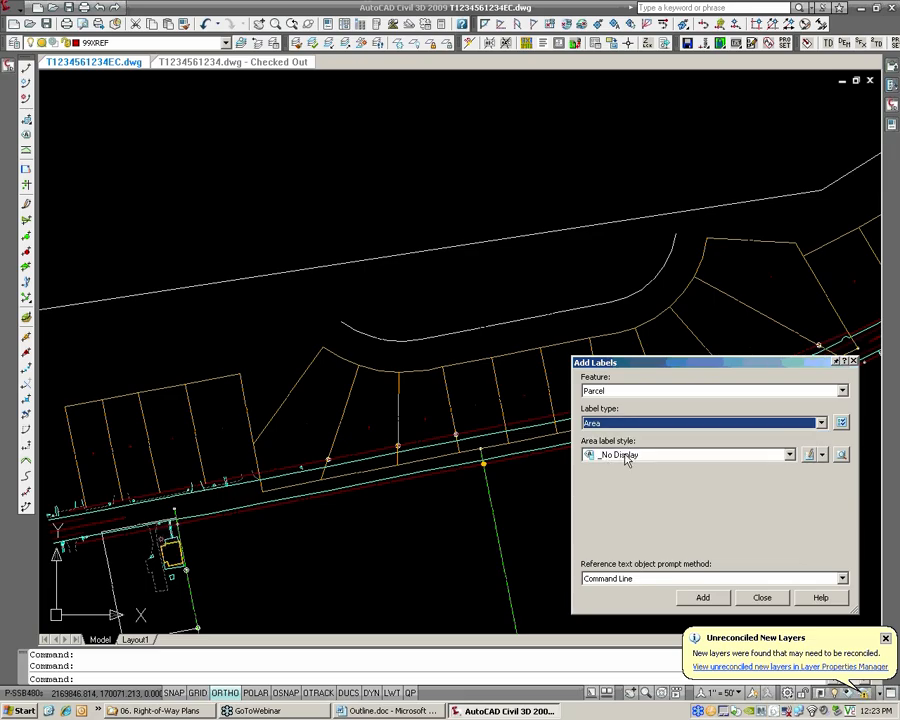
{"action": "left_click", "coordinate": [626, 459]}
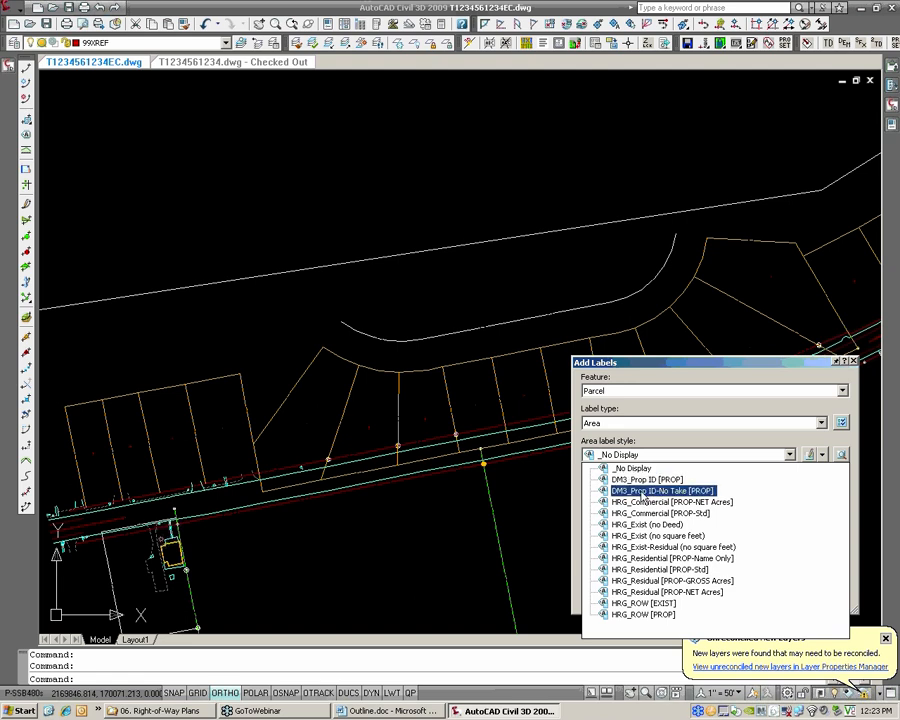
{"action": "left_click", "coordinate": [643, 491]}
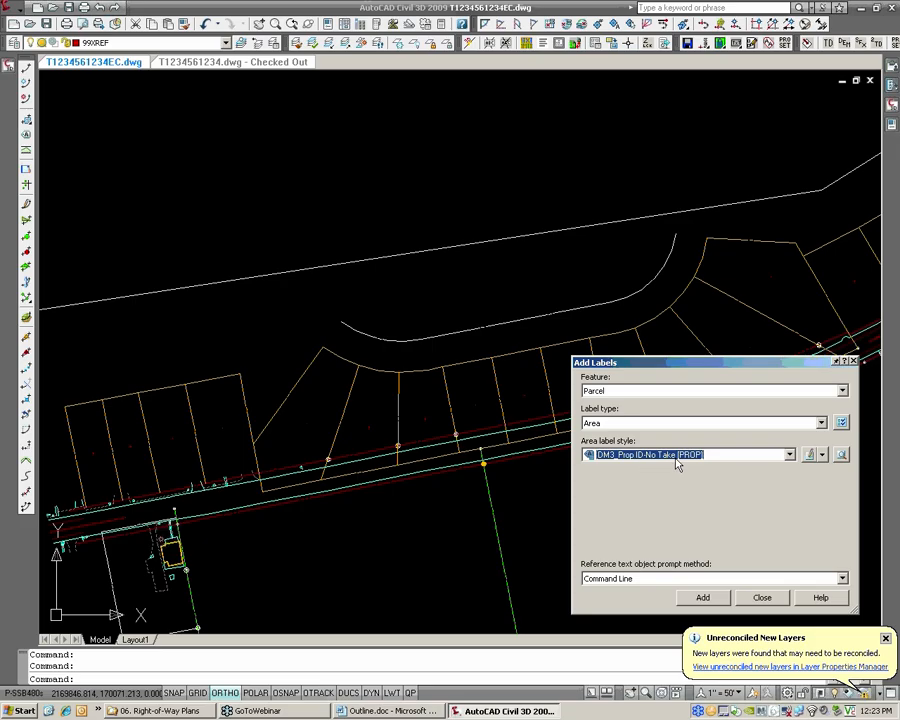
Add the no-take property ID labels to the four adjoining lots at the road's west end
{"action": "left_click", "coordinate": [703, 598]}
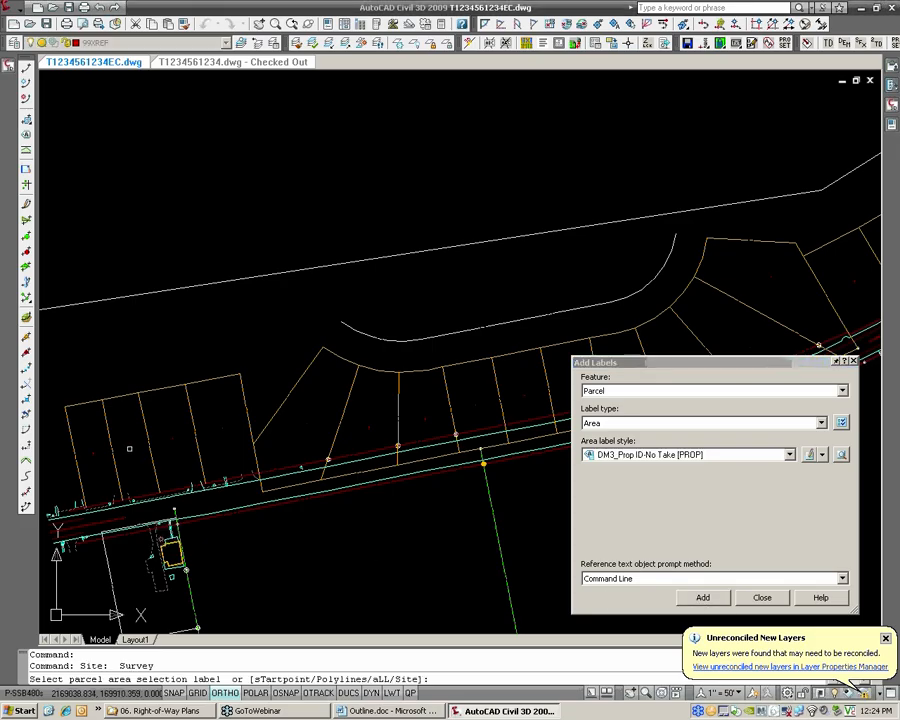
{"action": "left_click", "coordinate": [94, 453]}
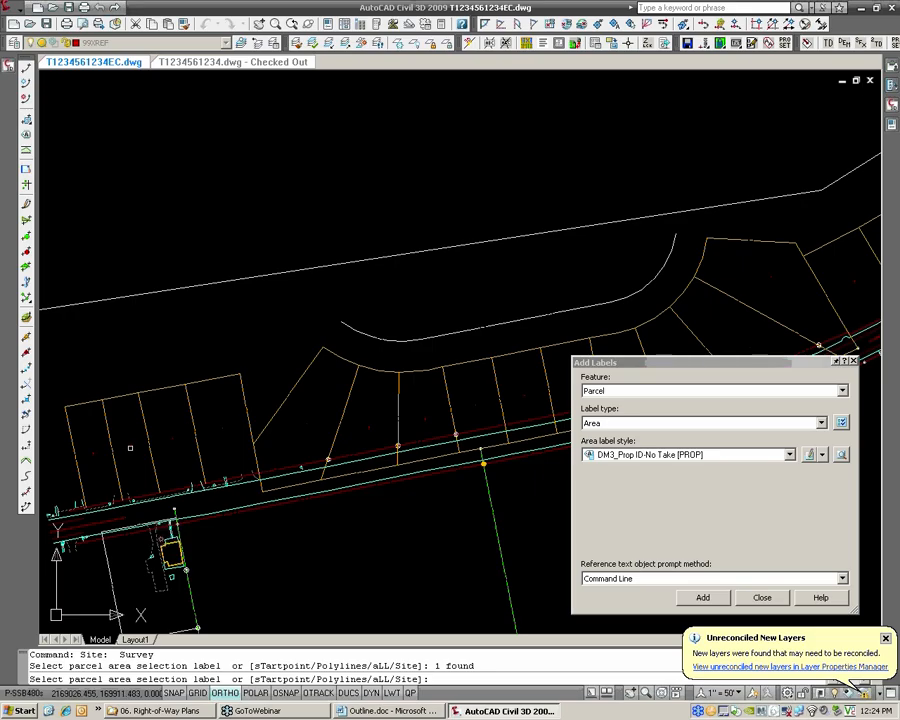
{"action": "left_click", "coordinate": [131, 447]}
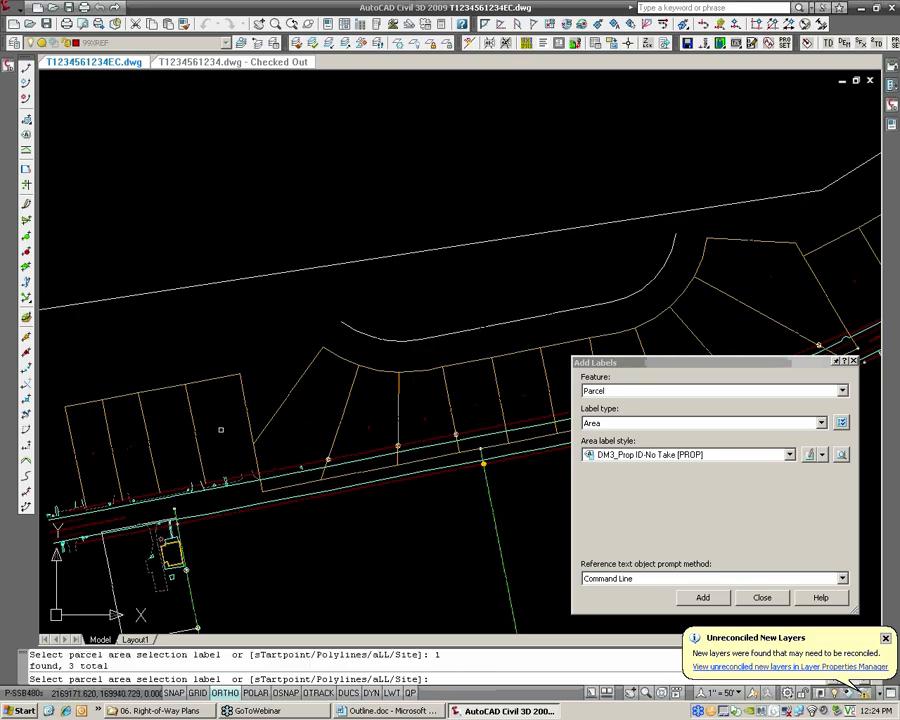
{"action": "left_click", "coordinate": [222, 432]}
{"action": "key", "text": "Return"}
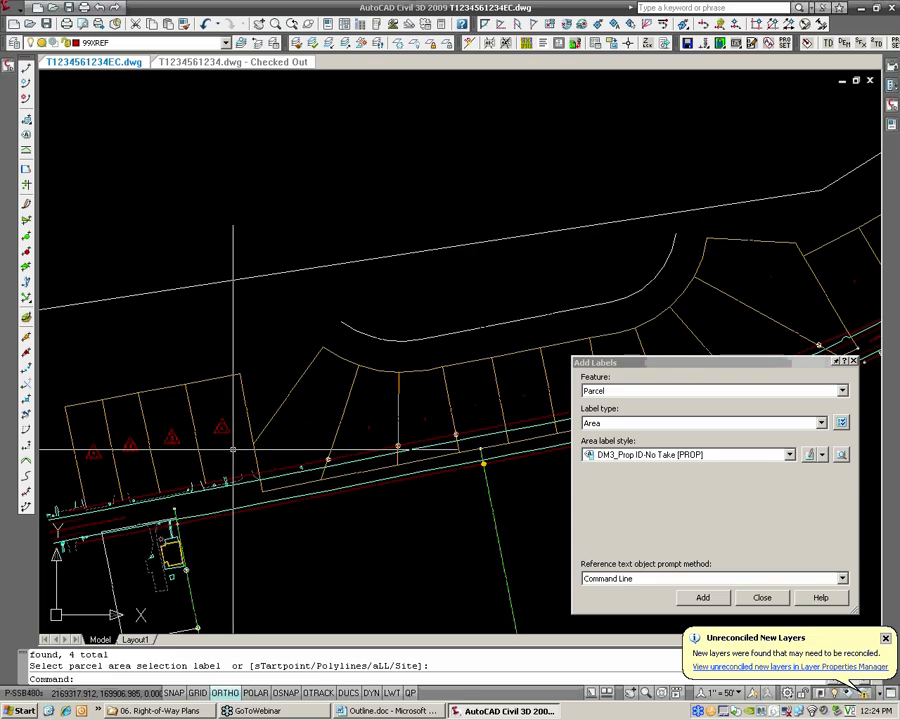
Add the no-take property ID labels to the four adjoining lots around the eastern bend of the cul-de-sac curve
{"action": "left_click", "coordinate": [706, 601]}
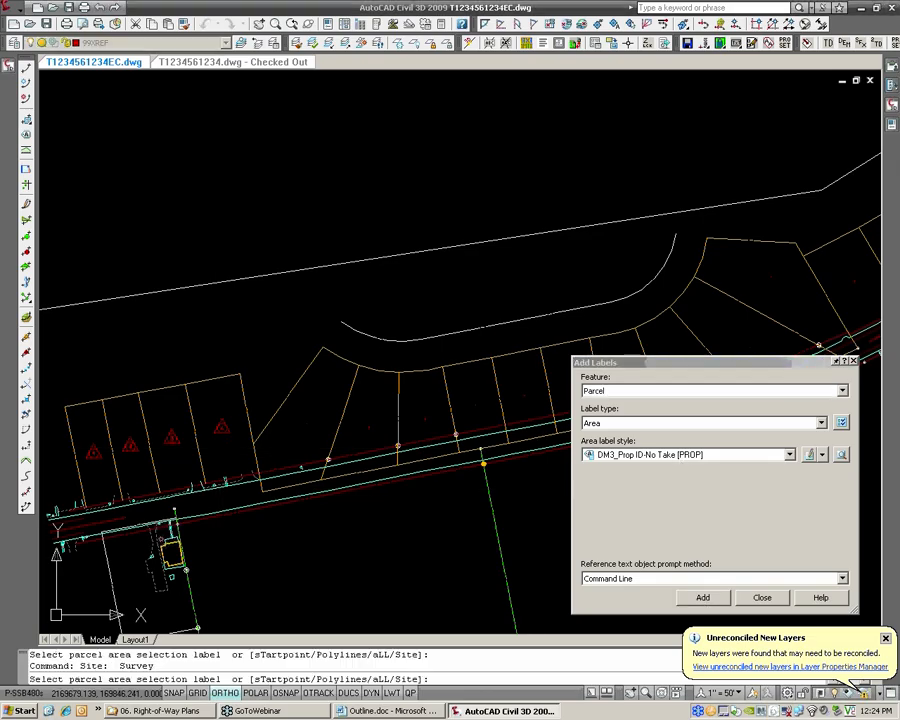
{"action": "mouse_move", "coordinate": [569, 324]}
{"action": "middle_mouse_down"}
{"action": "mouse_move", "coordinate": [452, 327]}
{"action": "mouse_move", "coordinate": [450, 366]}
{"action": "middle_mouse_up"}
{"action": "middle_click_drag", "start_coordinate": [515, 374], "coordinate": [428, 378]}
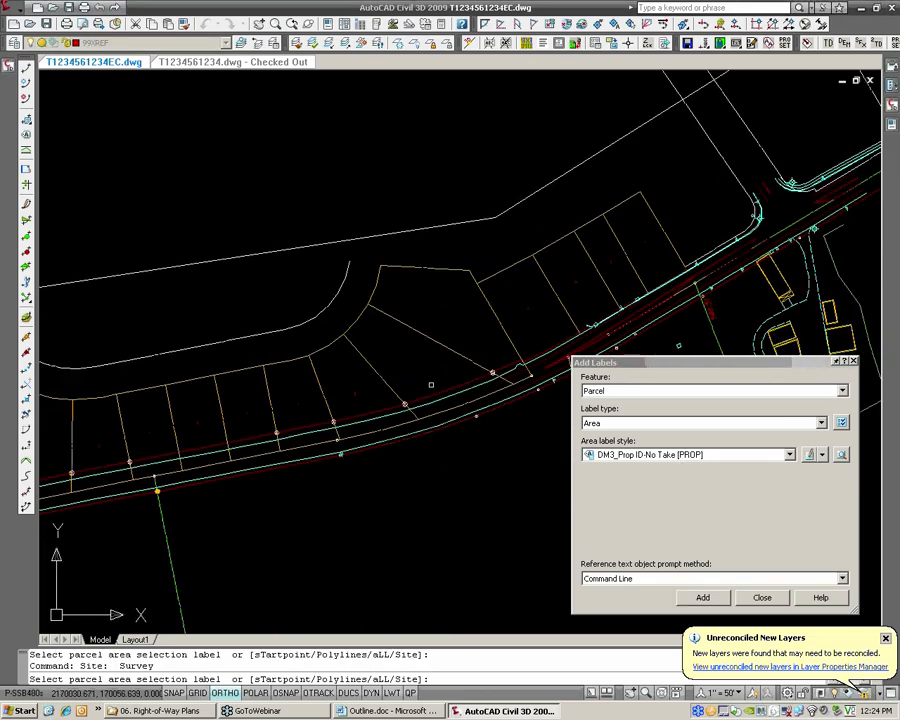
{"action": "left_click", "coordinate": [297, 405]}
{"action": "left_click", "coordinate": [367, 393]}
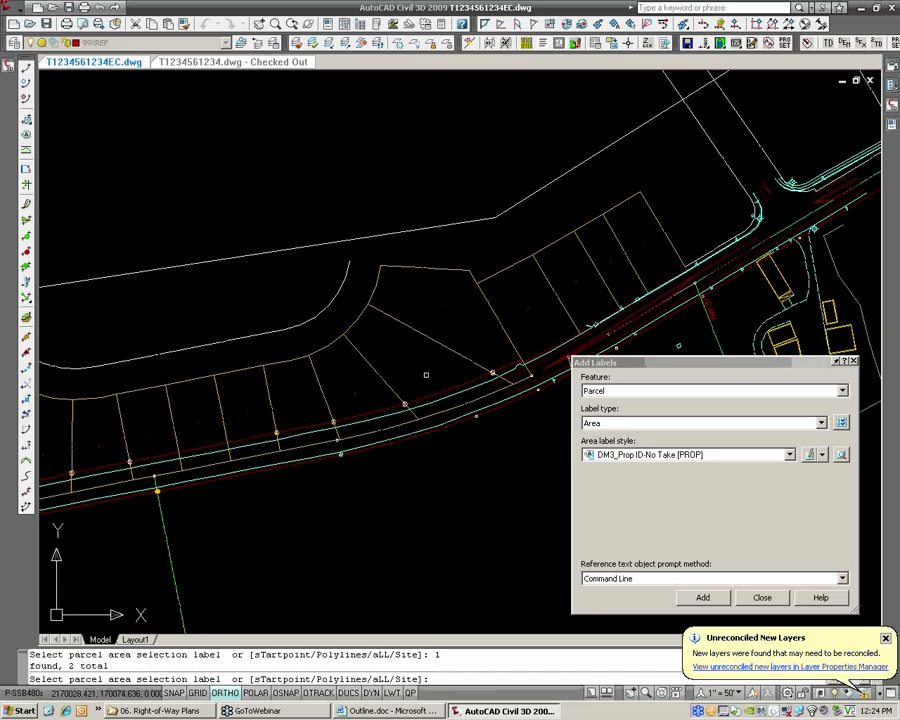
{"action": "left_click", "coordinate": [494, 314]}
{"action": "key", "text": "Return"}
Label the six lots between the two no-take groups using the DM3_Prop ID [PROP] area label style, and finish adding labels
{"action": "middle_click_drag", "start_coordinate": [196, 376], "coordinate": [394, 343]}
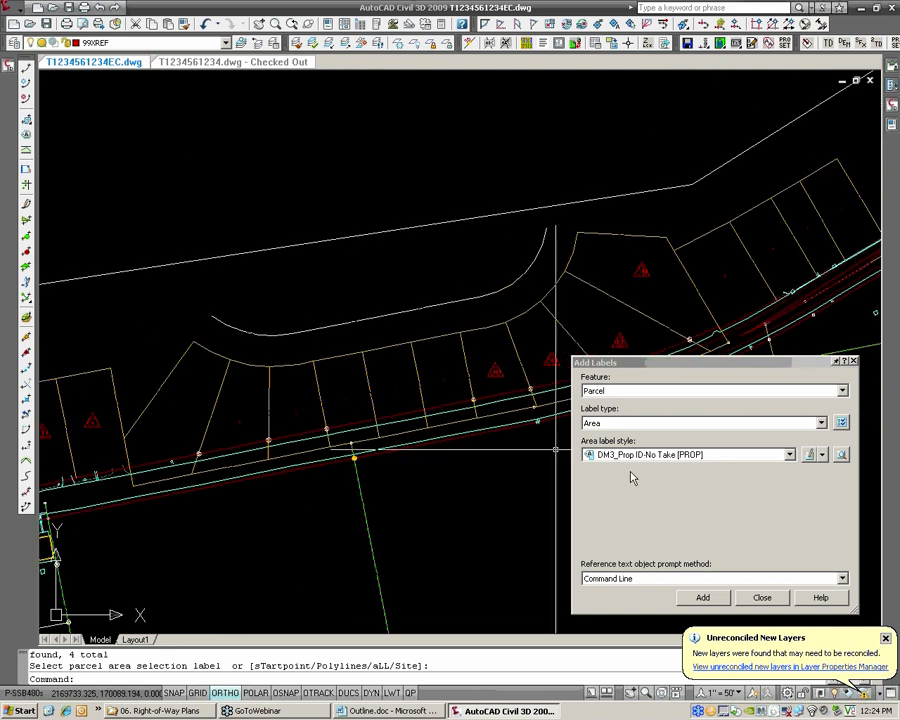
{"action": "left_click", "coordinate": [637, 456]}
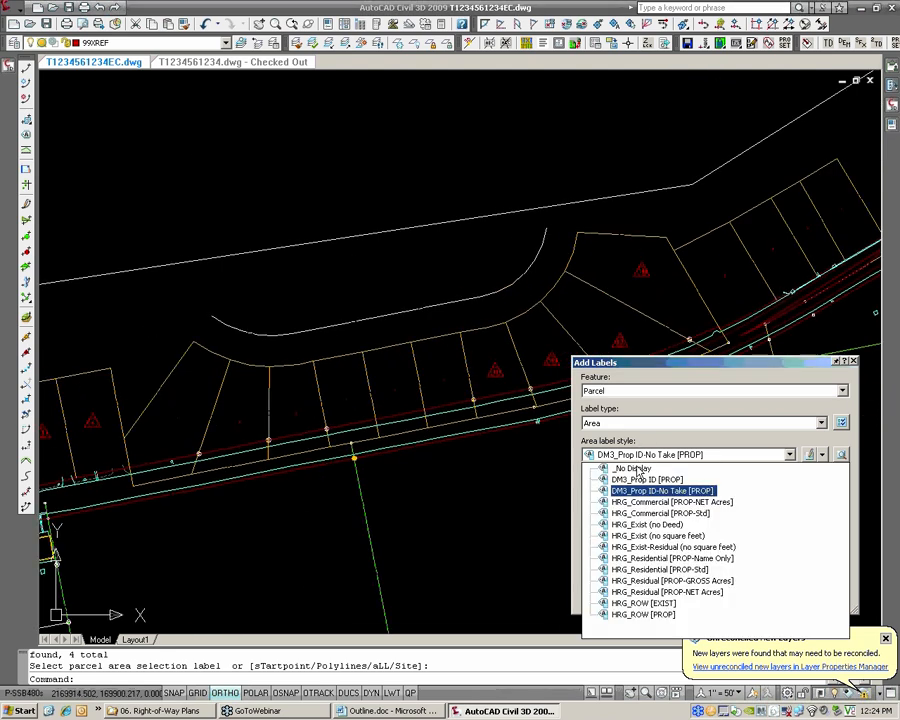
{"action": "left_click", "coordinate": [638, 481]}
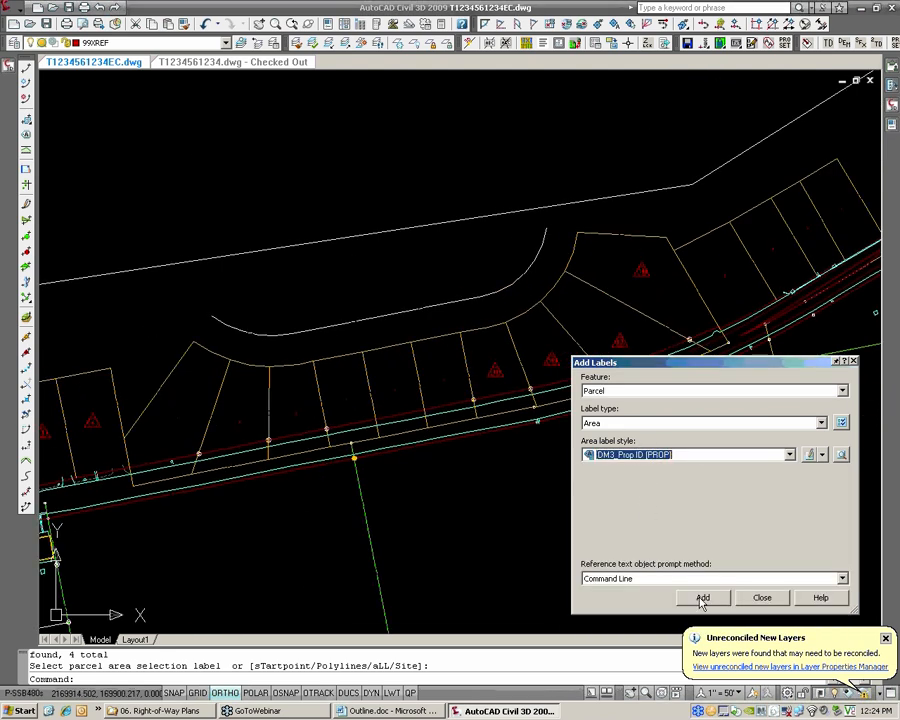
{"action": "left_click", "coordinate": [702, 598]}
{"action": "scroll", "coordinate": [172, 420], "scroll_direction": "up", "scroll_amount": 2}
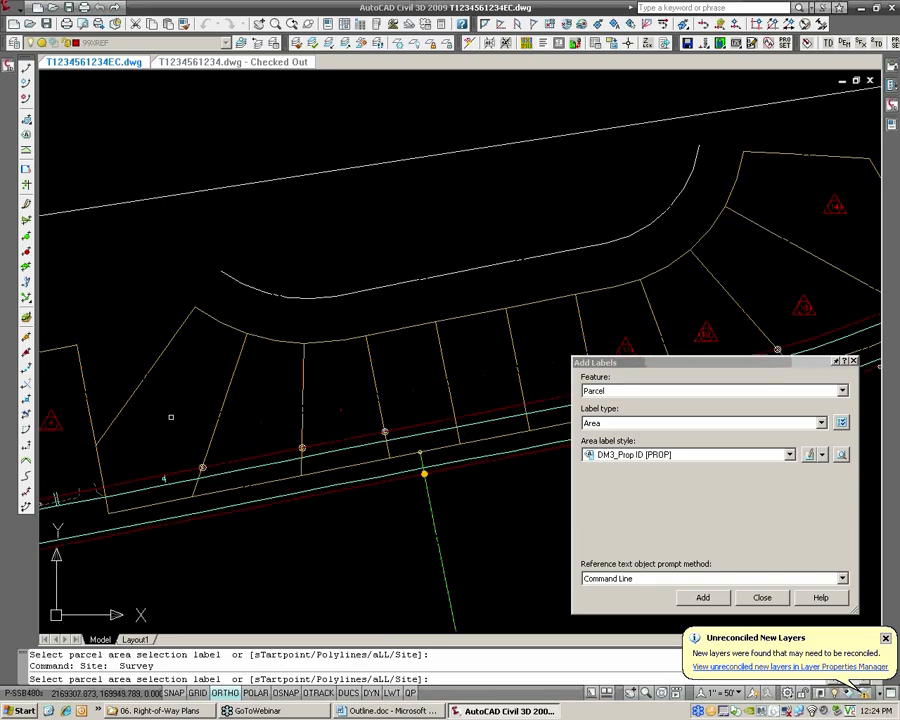
{"action": "left_click", "coordinate": [171, 414]}
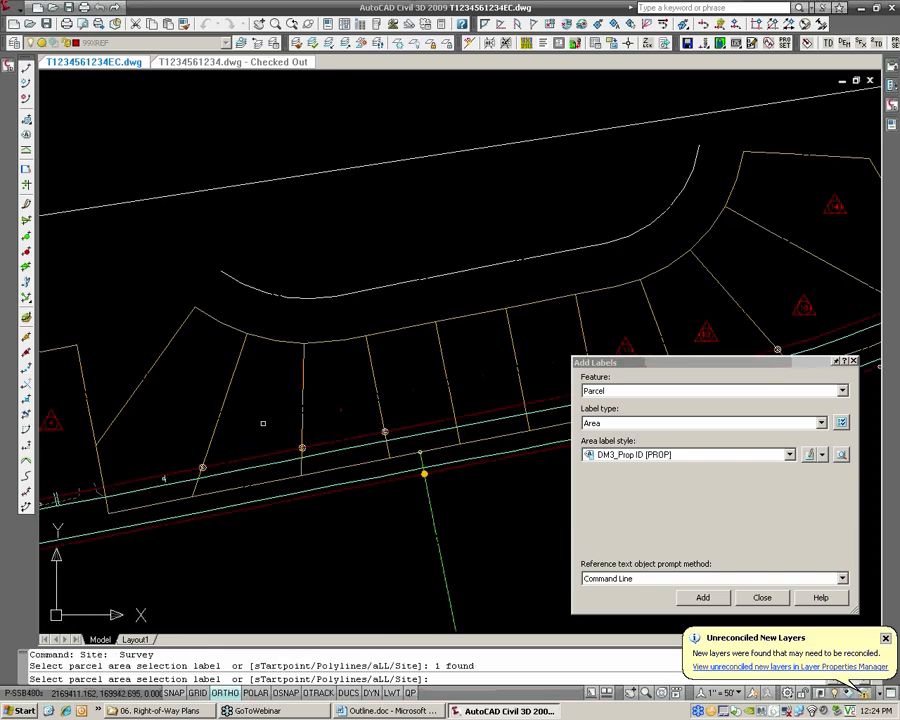
{"action": "left_click", "coordinate": [261, 422]}
{"action": "left_click", "coordinate": [413, 393]}
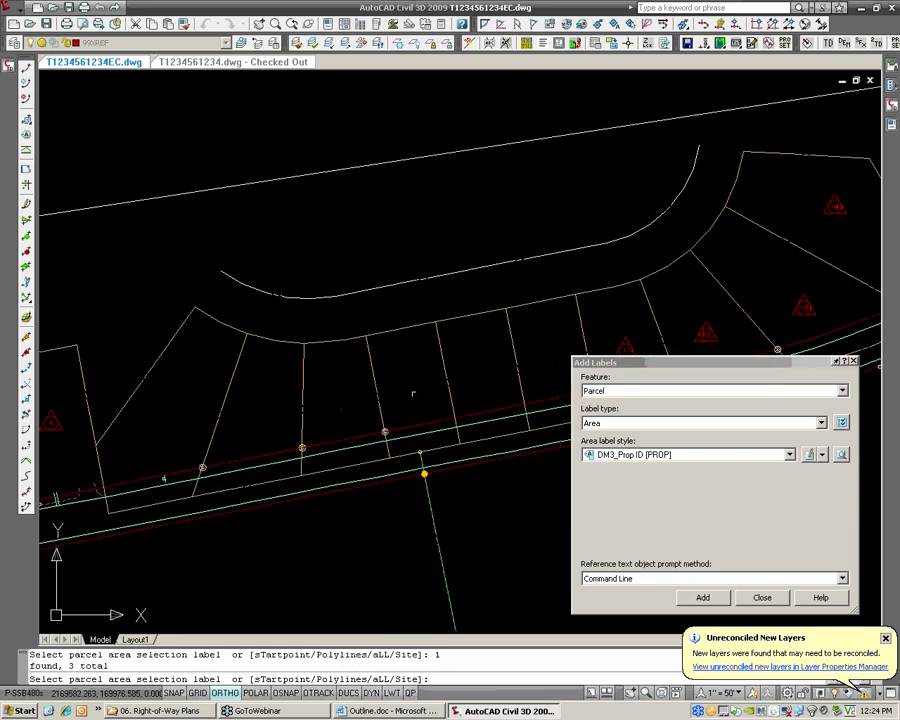
{"action": "left_click", "coordinate": [490, 368]}
{"action": "scroll", "coordinate": [554, 363], "scroll_direction": "up", "scroll_amount": 3}
{"action": "scroll", "coordinate": [554, 363], "scroll_direction": "up", "scroll_amount": 5}
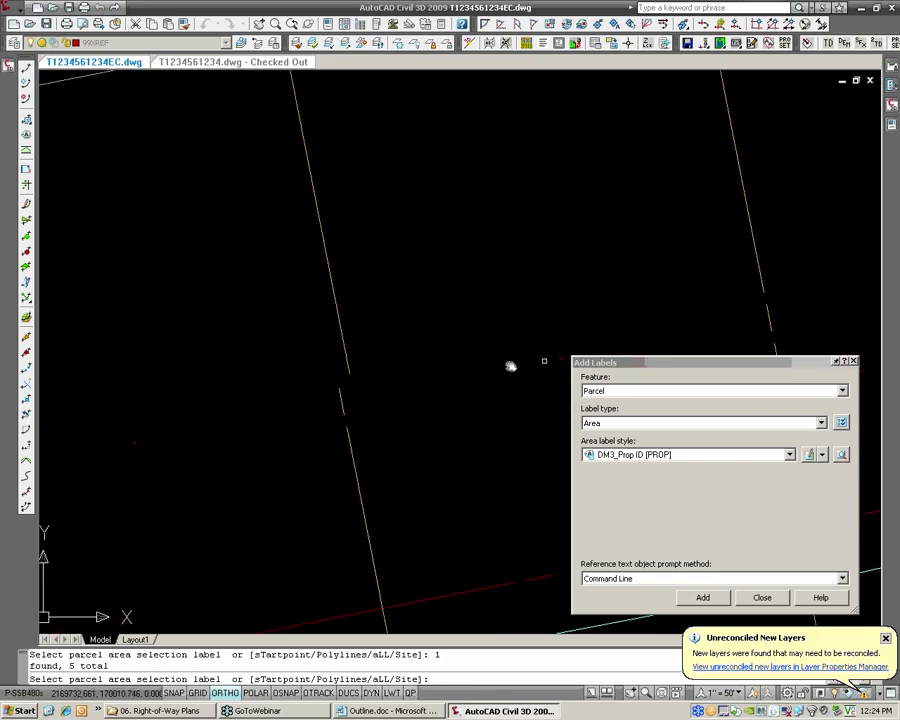
{"action": "scroll", "coordinate": [368, 358], "scroll_direction": "up", "scroll_amount": 2}
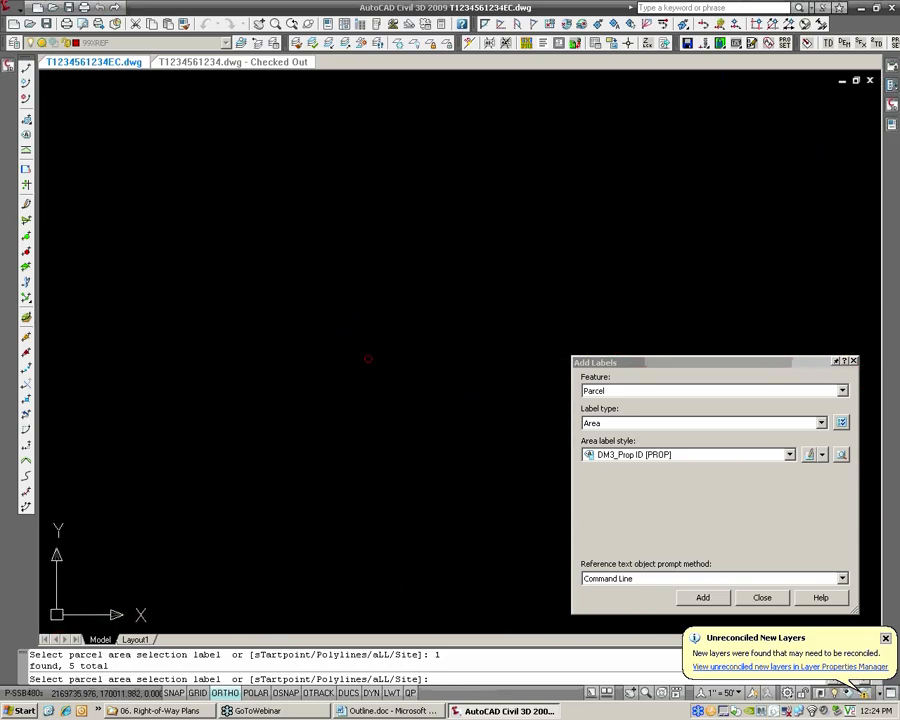
{"action": "scroll", "coordinate": [368, 358], "scroll_direction": "down", "scroll_amount": 5}
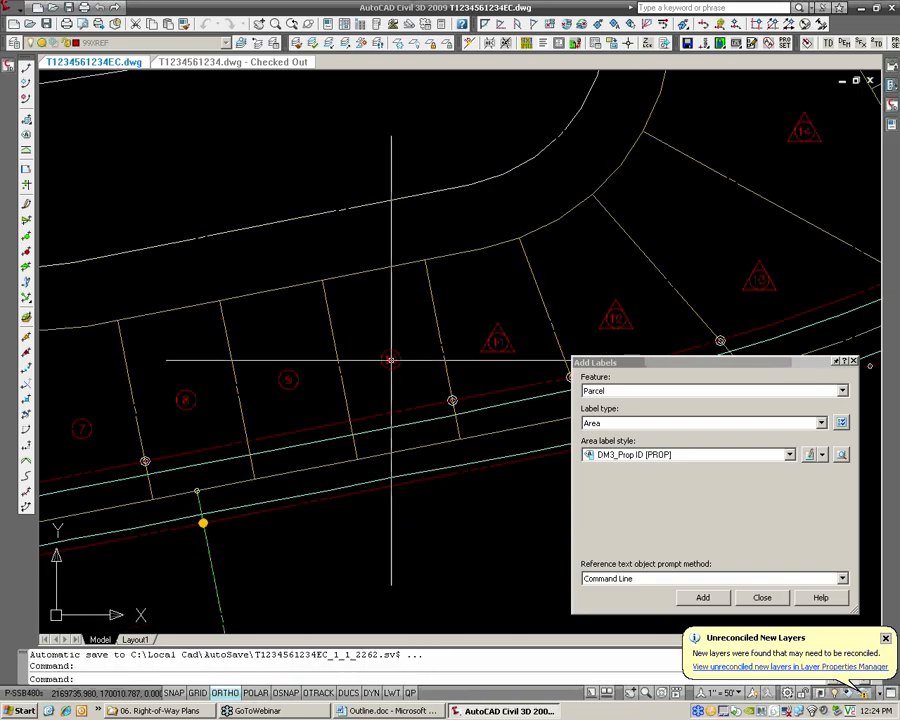
{"action": "scroll", "coordinate": [112, 345], "scroll_direction": "down", "scroll_amount": 3}
{"action": "mouse_move", "coordinate": [112, 345]}
{"action": "middle_mouse_down"}
{"action": "mouse_move", "coordinate": [364, 329]}
{"action": "mouse_move", "coordinate": [362, 321]}
{"action": "middle_mouse_up"}
{"action": "scroll", "coordinate": [364, 329], "scroll_direction": "up", "scroll_amount": 1}
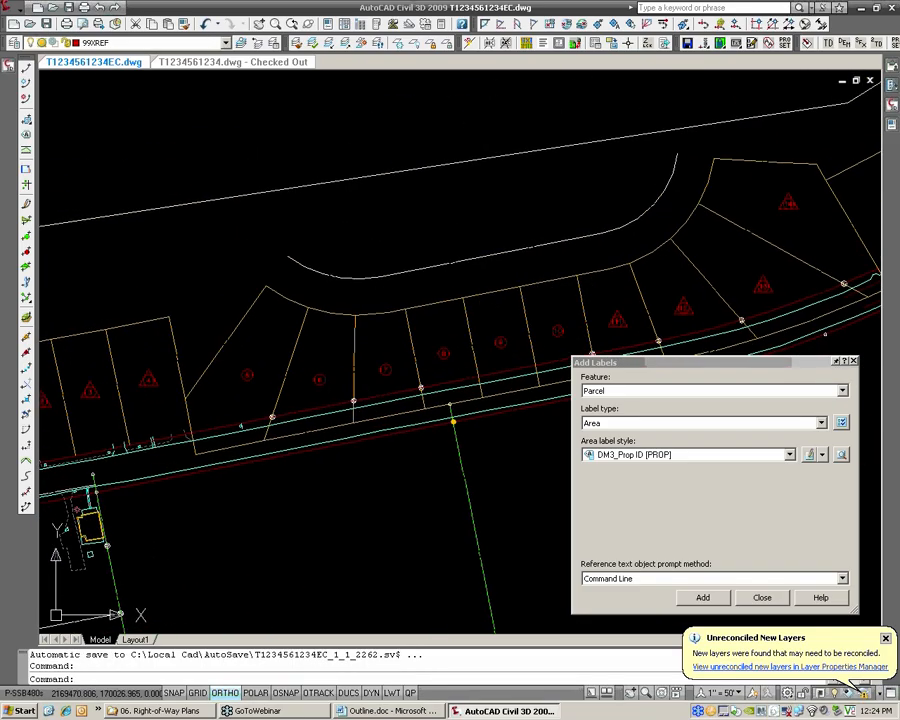
{"action": "left_click", "coordinate": [762, 598]}
Move lot 9's property ID label diagonally toward the road with Ortho turned off
{"action": "scroll", "coordinate": [500, 333], "scroll_direction": "up", "scroll_amount": 3}
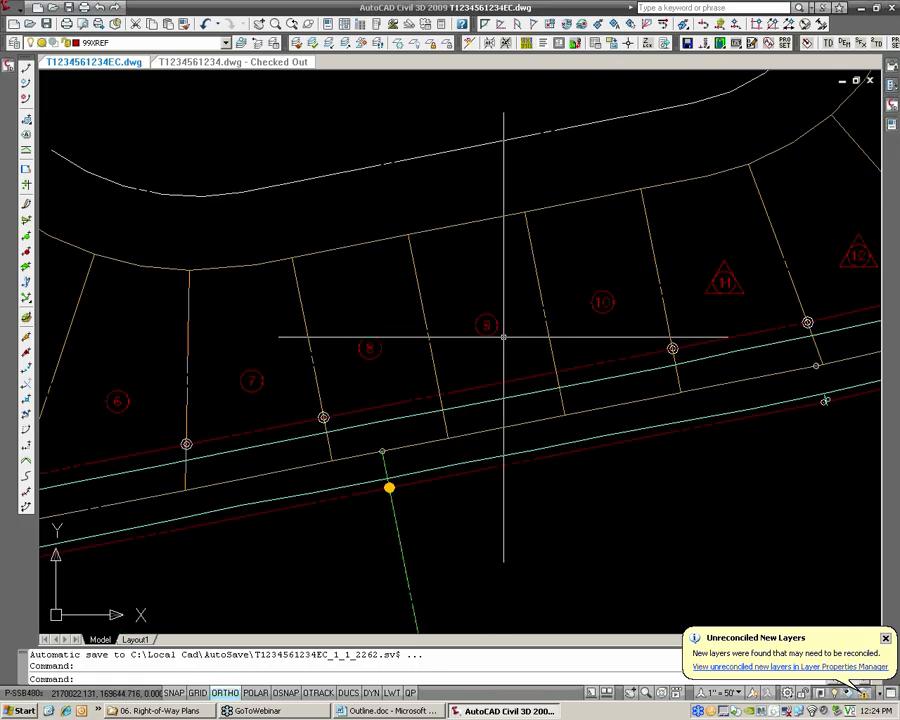
{"action": "left_click", "coordinate": [487, 325]}
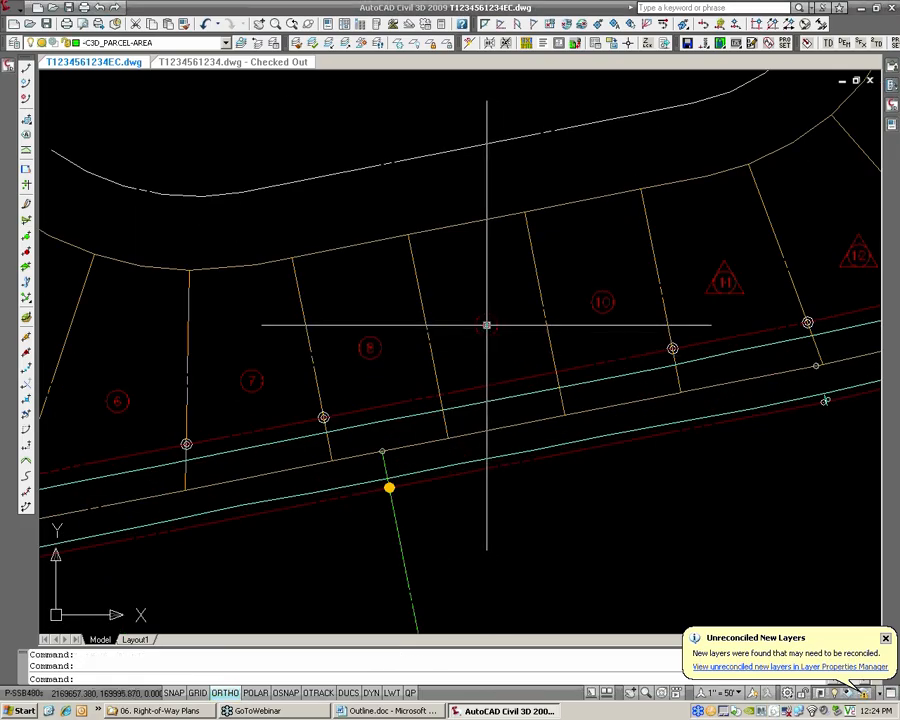
{"action": "left_click", "coordinate": [487, 325]}
{"action": "key", "text": "F8"}
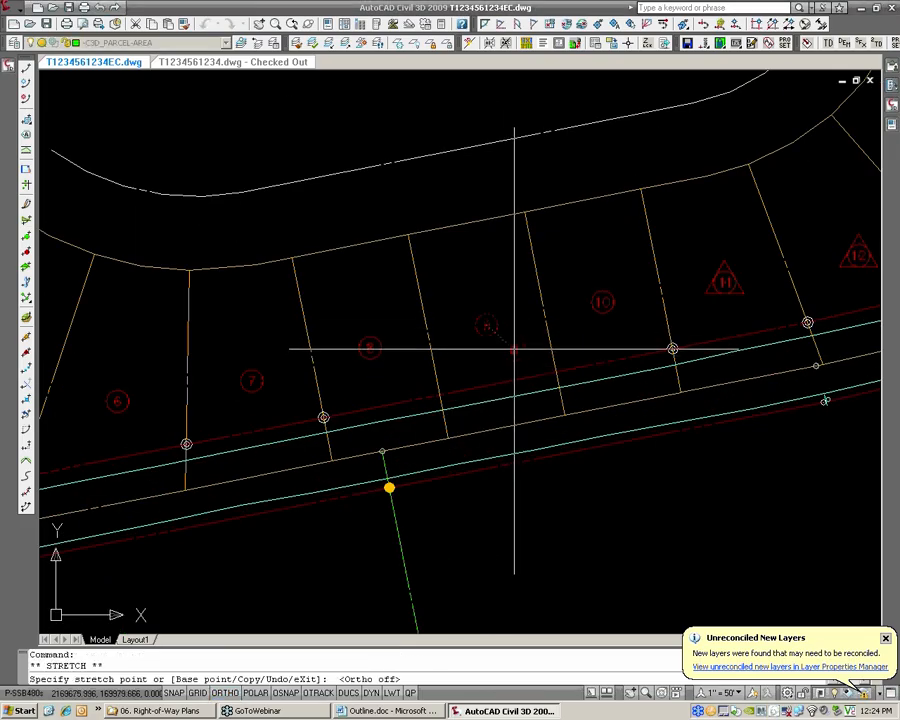
{"action": "left_click", "coordinate": [514, 347]}
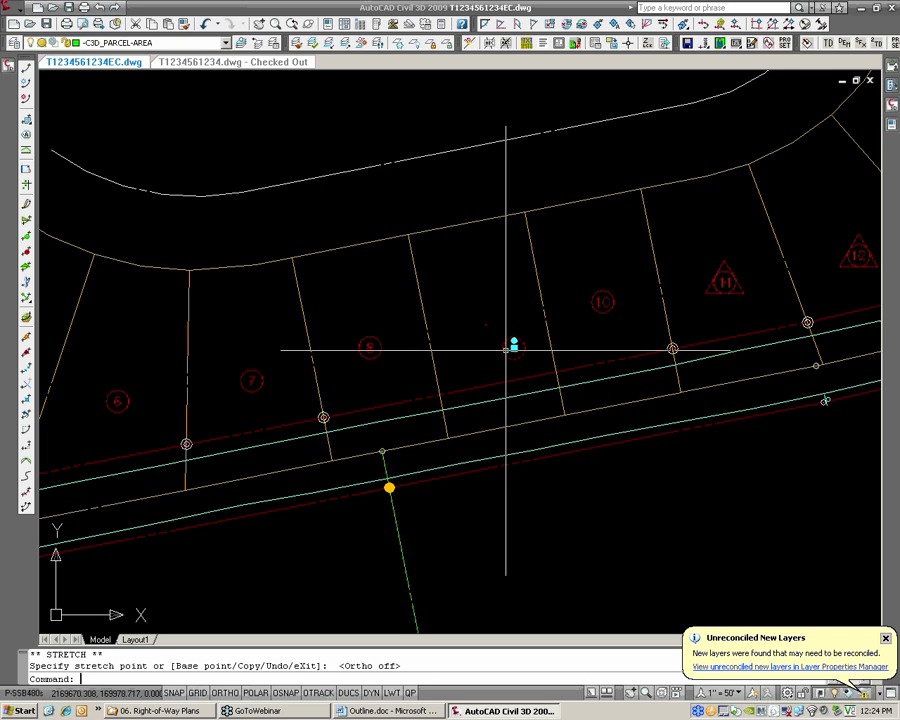
{"action": "key", "text": "Escape"}
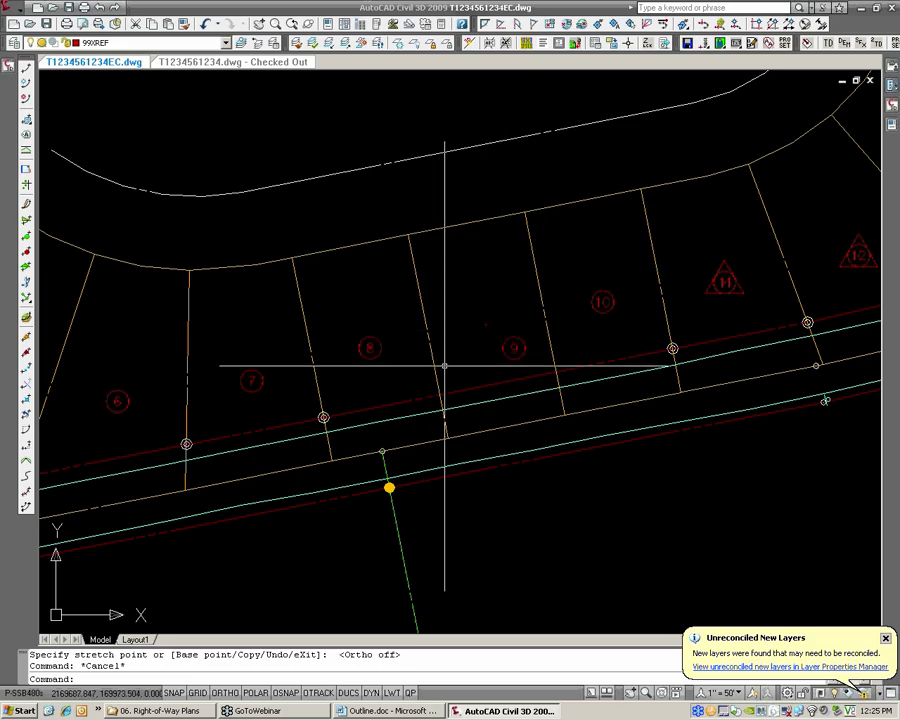
Put lot 9's property ID label back at its original position in the lot
{"action": "left_click", "coordinate": [513, 345]}
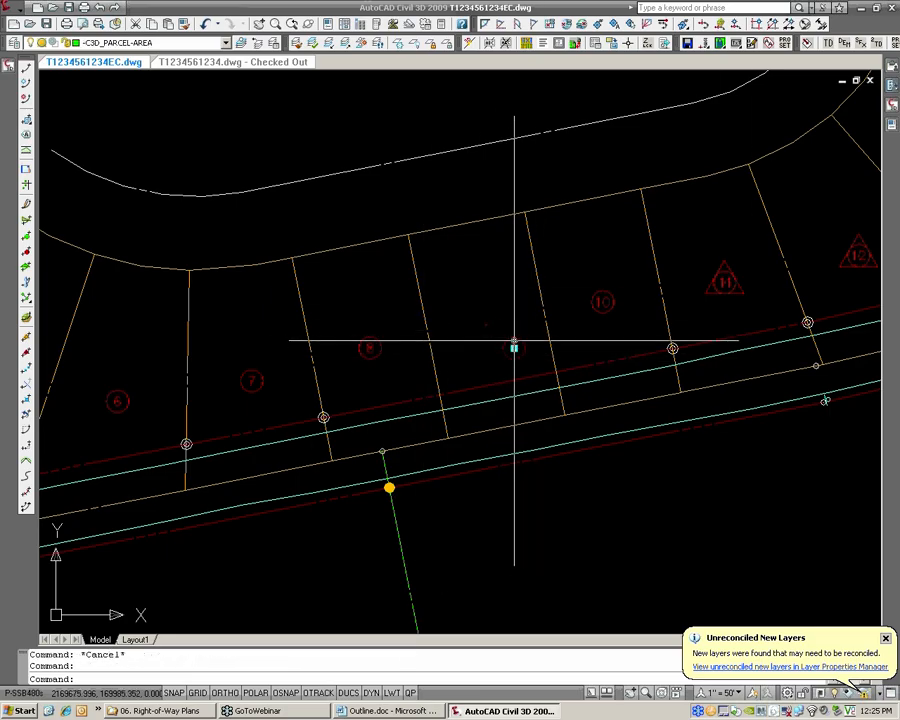
{"action": "left_click_drag", "start_coordinate": [513, 345], "coordinate": [486, 325]}
{"action": "key", "text": "Escape"}
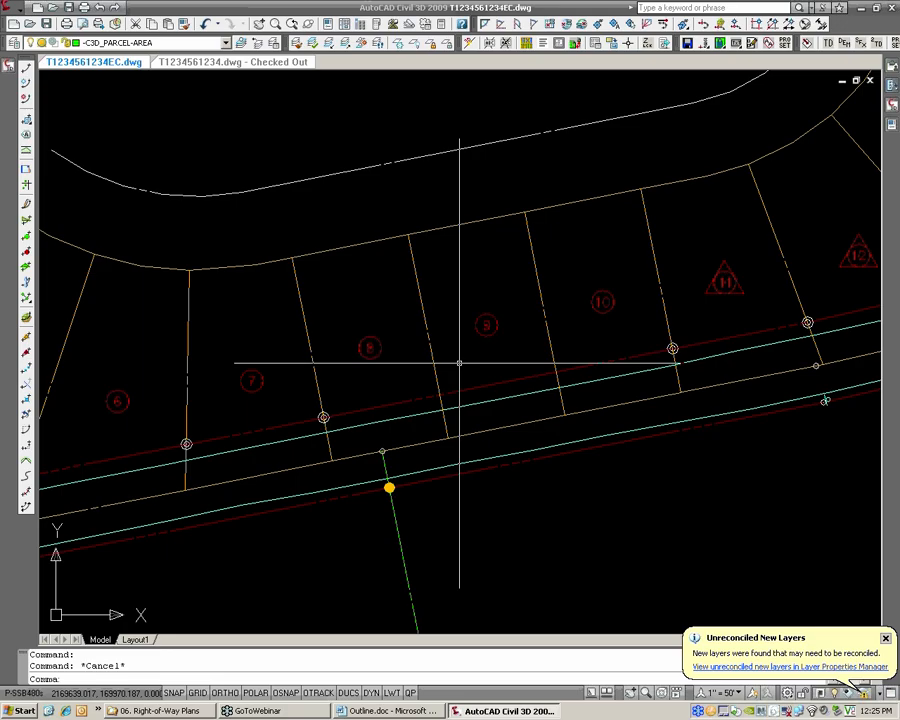
Set up Single Segment parcel labels with the DM3_TAG [PROP] line label style
{"action": "middle_click_drag", "start_coordinate": [352, 350], "coordinate": [394, 344]}
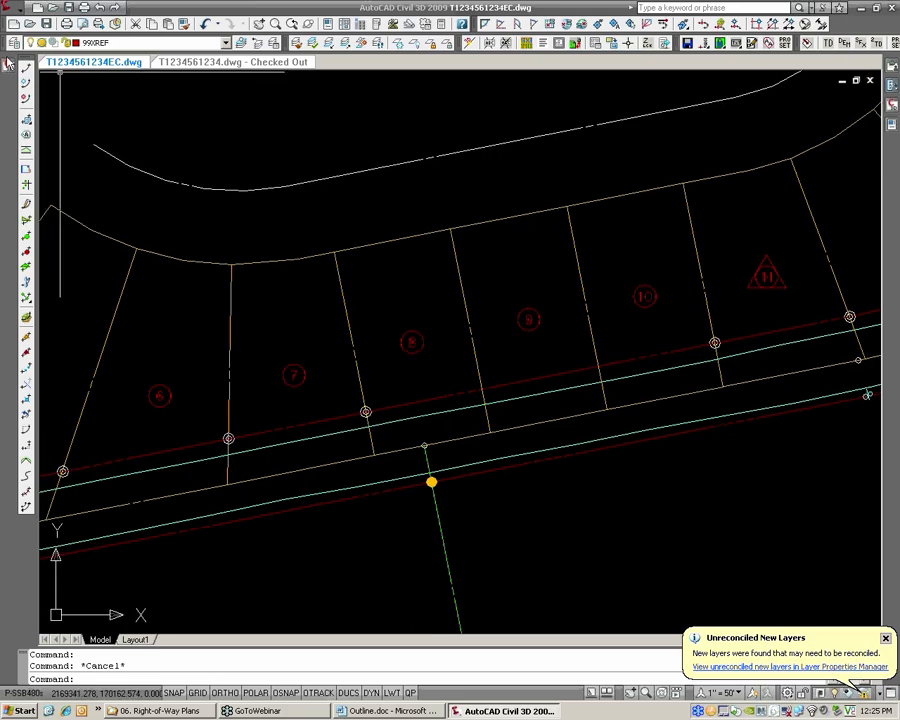
{"action": "mouse_move", "coordinate": [7, 62]}
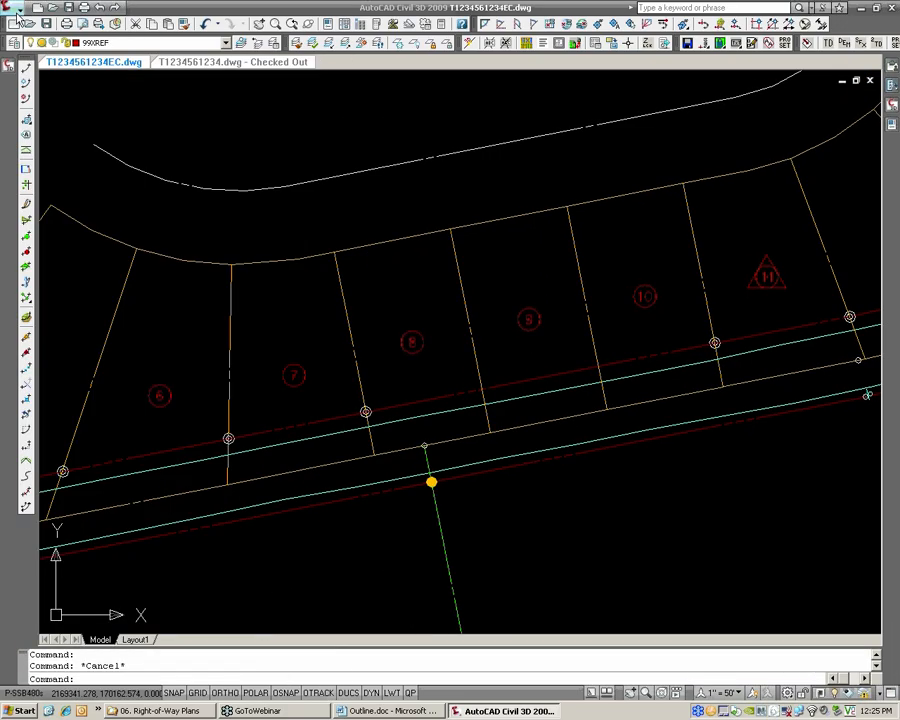
{"action": "left_click", "coordinate": [16, 10]}
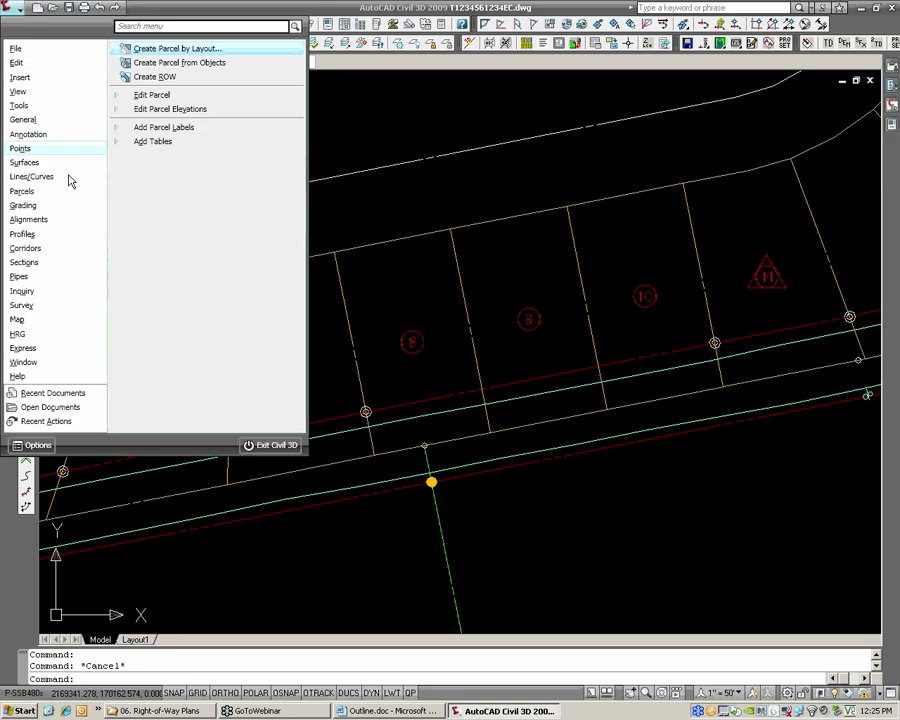
{"action": "left_click", "coordinate": [155, 128]}
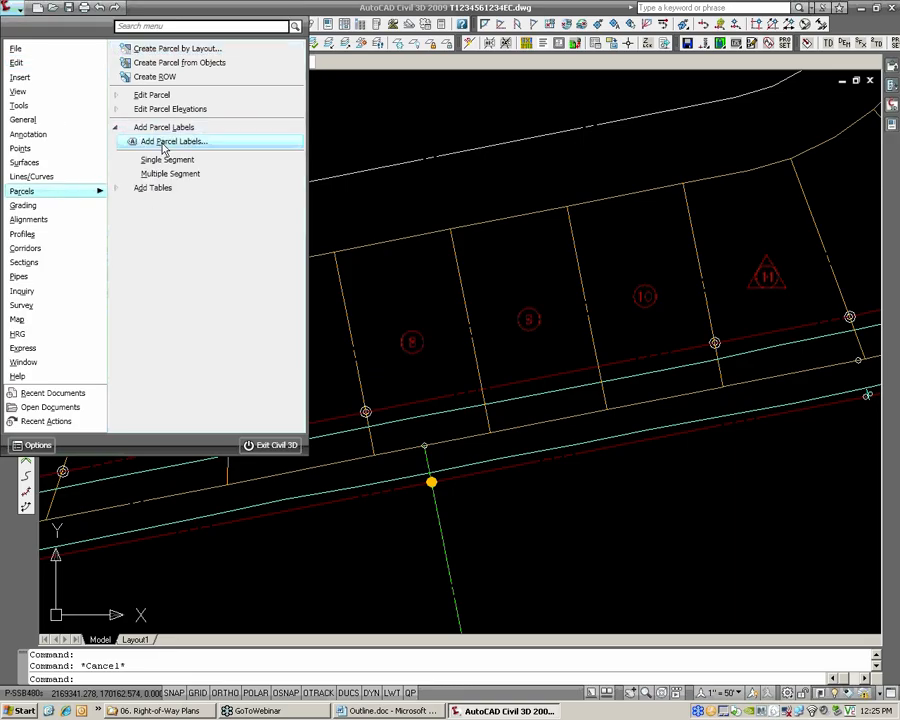
{"action": "left_click", "coordinate": [162, 141]}
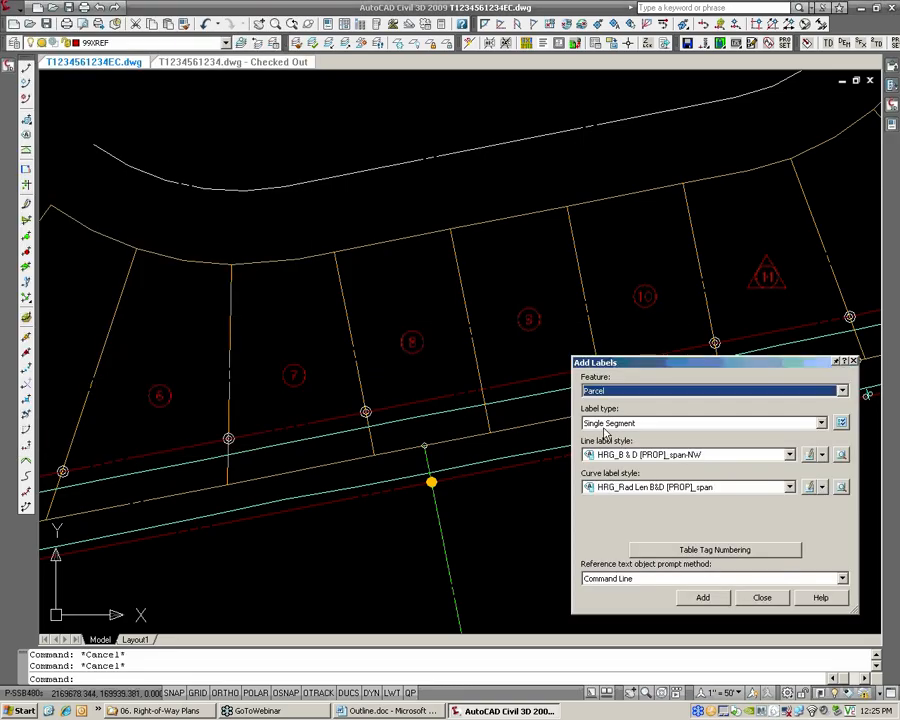
{"action": "left_click", "coordinate": [628, 456]}
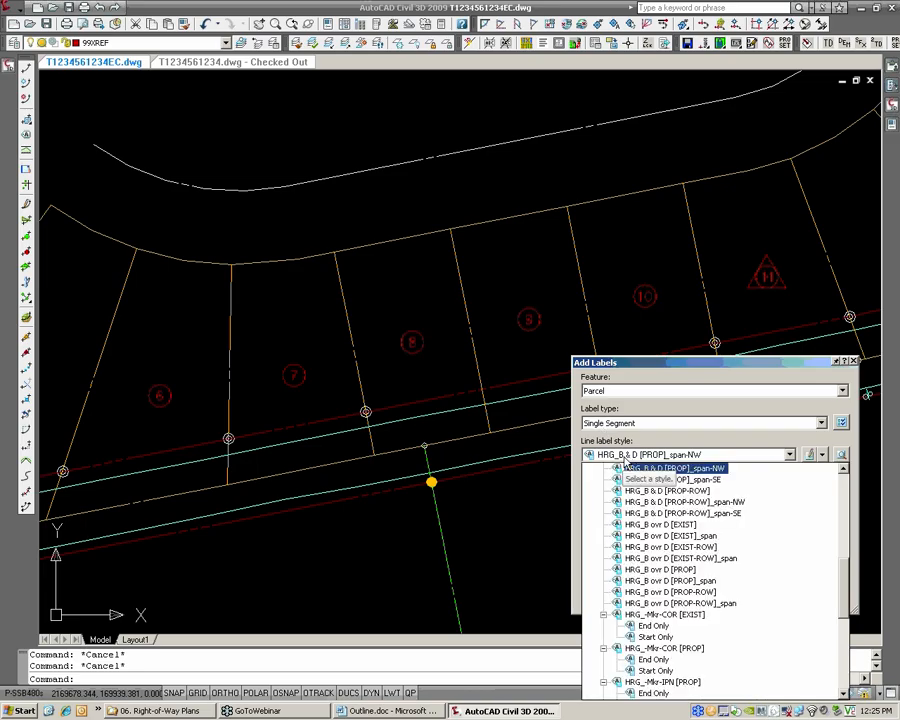
{"action": "scroll", "coordinate": [645, 501], "scroll_direction": "down", "scroll_amount": 5}
{"action": "scroll", "coordinate": [660, 505], "scroll_direction": "up", "scroll_amount": 8}
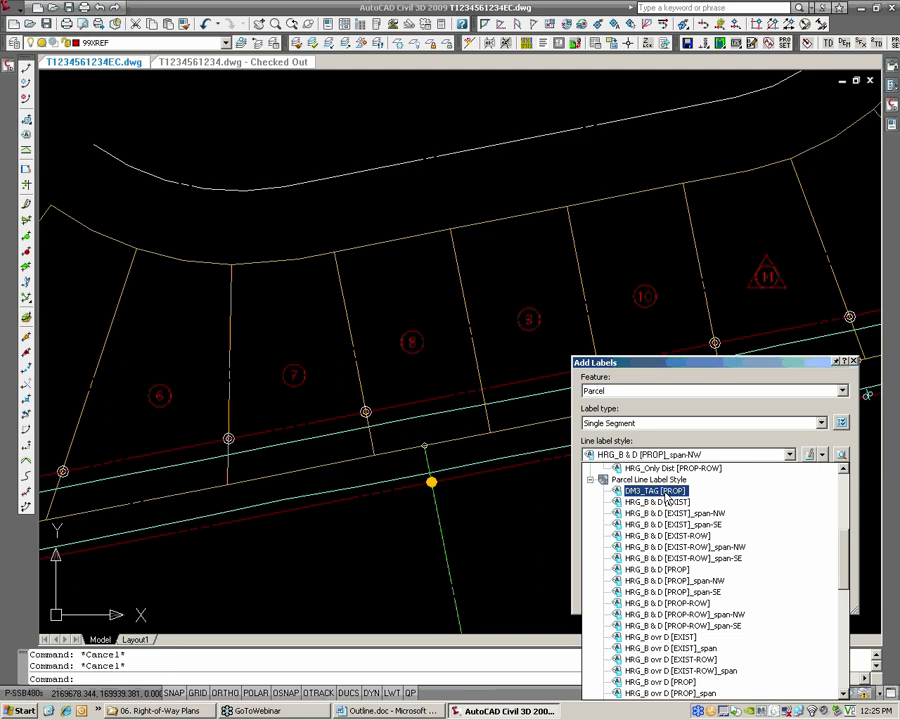
{"action": "left_click", "coordinate": [666, 496]}
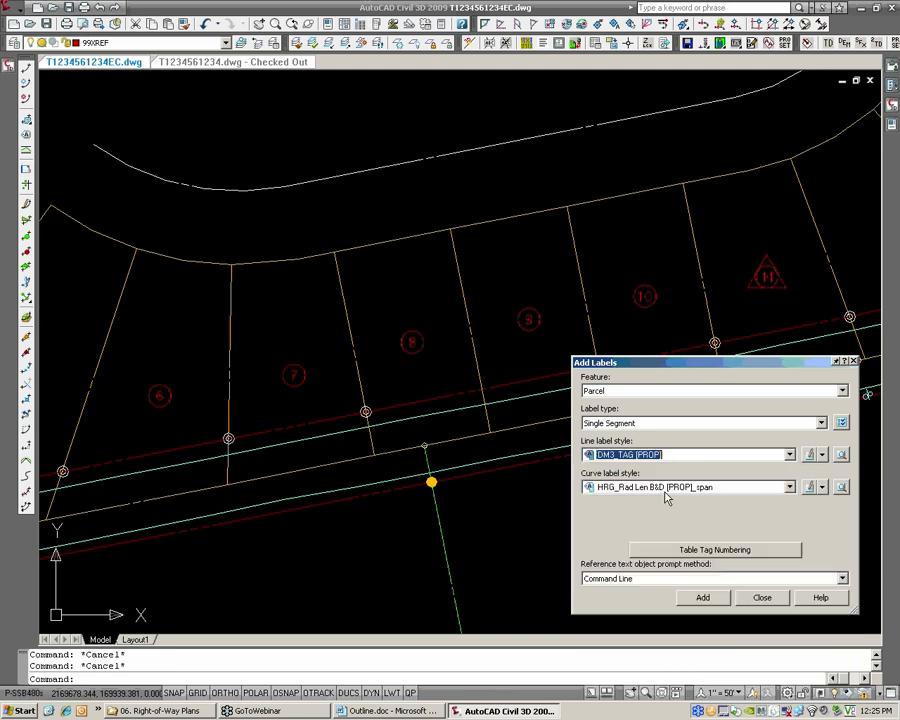
Add line tag labels to the four boundary segments of lot 8: both side lines, the rear line and the road frontage
{"action": "left_click", "coordinate": [705, 598]}
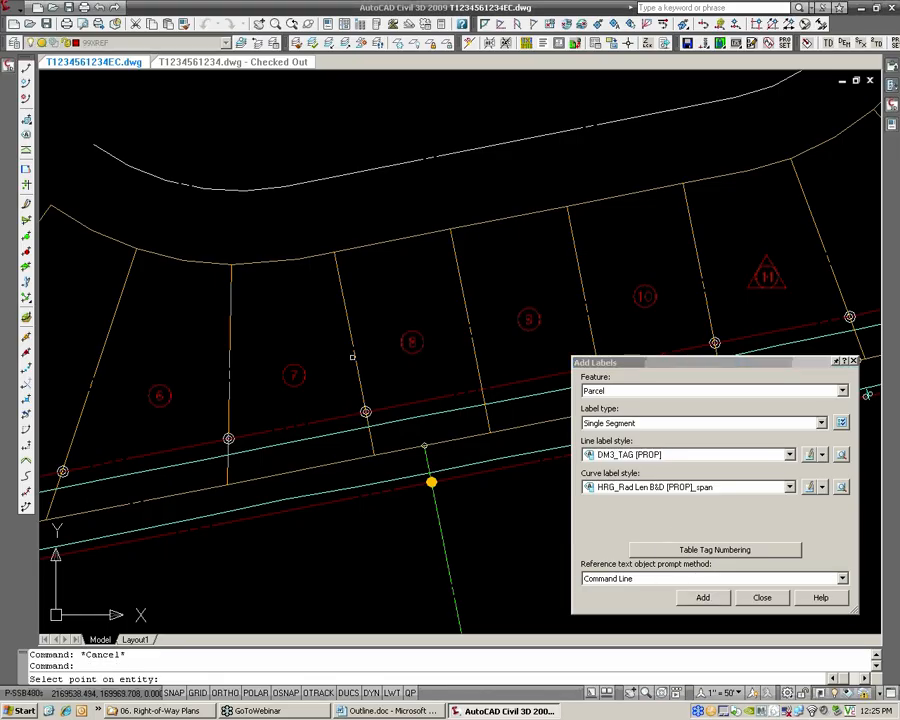
{"action": "left_click", "coordinate": [354, 358]}
{"action": "left_click", "coordinate": [391, 240]}
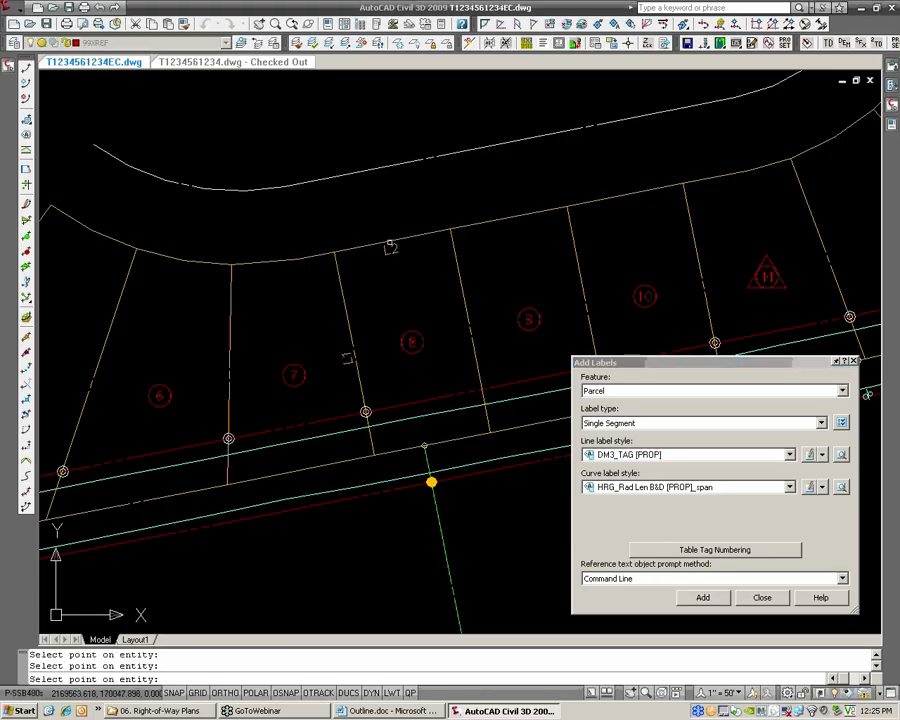
{"action": "left_click", "coordinate": [460, 310]}
{"action": "left_click", "coordinate": [445, 442]}
{"action": "key", "text": "Return"}
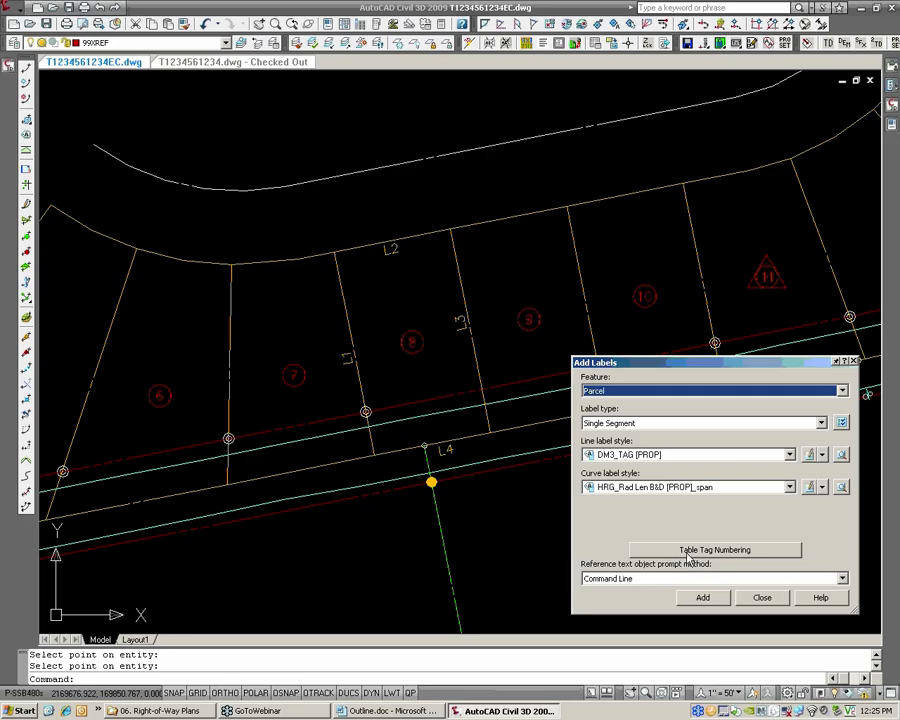
Check the Lines Starting Number in the table tag numbering settings, cancel them and finish adding labels
{"action": "left_click", "coordinate": [692, 552]}
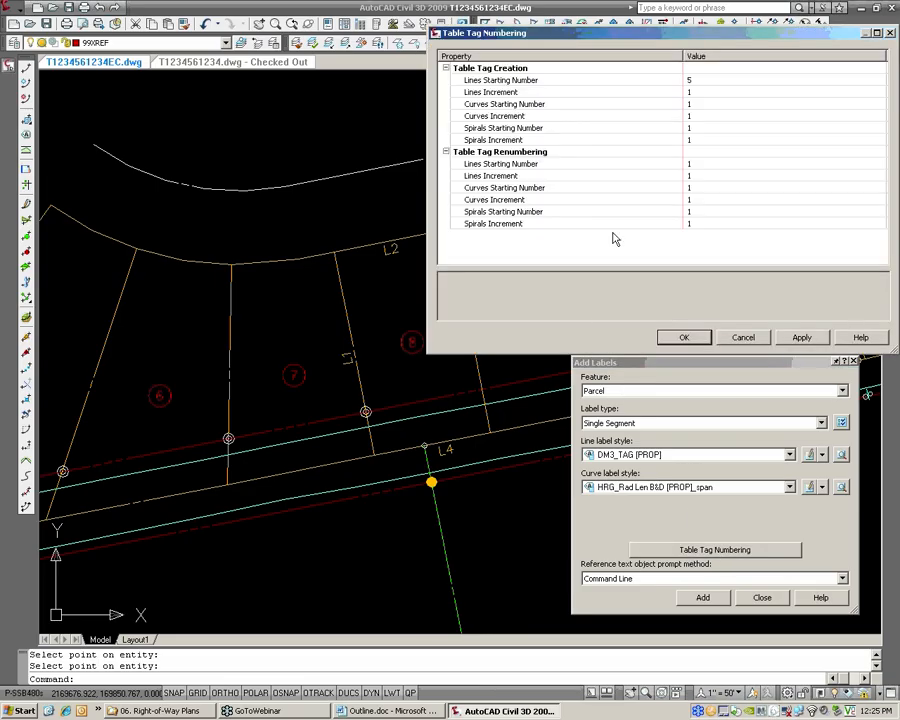
{"action": "left_click", "coordinate": [696, 80]}
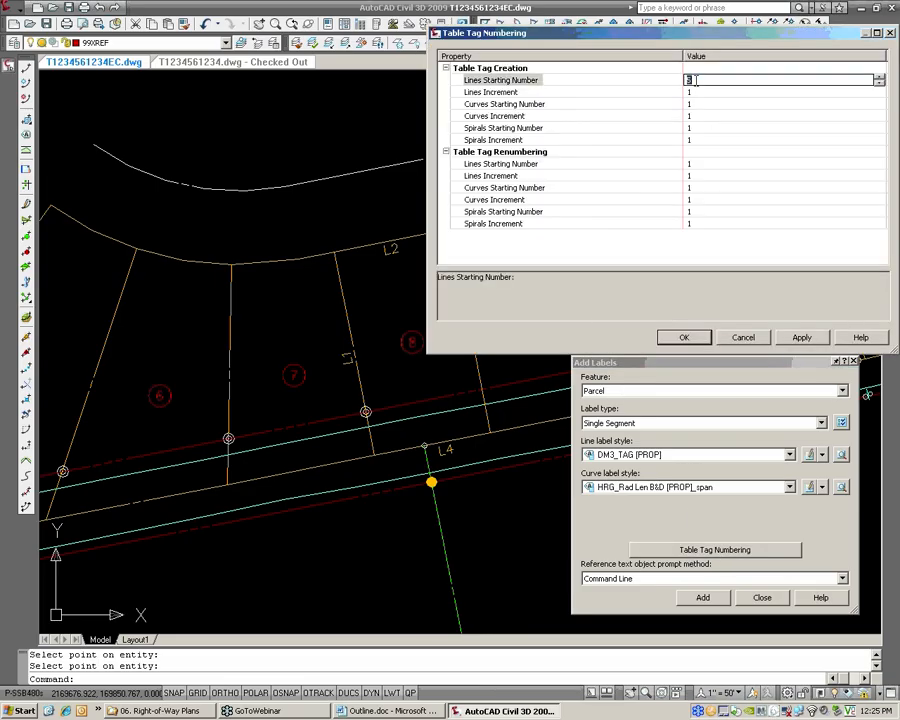
{"action": "left_click", "coordinate": [755, 340]}
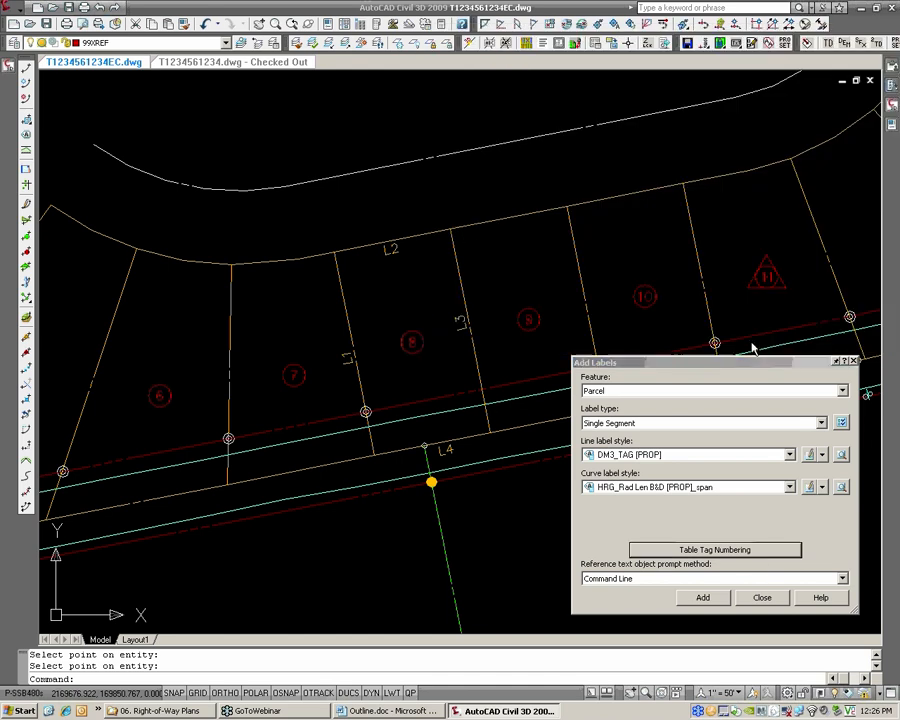
{"action": "left_click", "coordinate": [763, 600]}
{"action": "scroll", "coordinate": [600, 411], "scroll_direction": "down", "scroll_amount": 3}
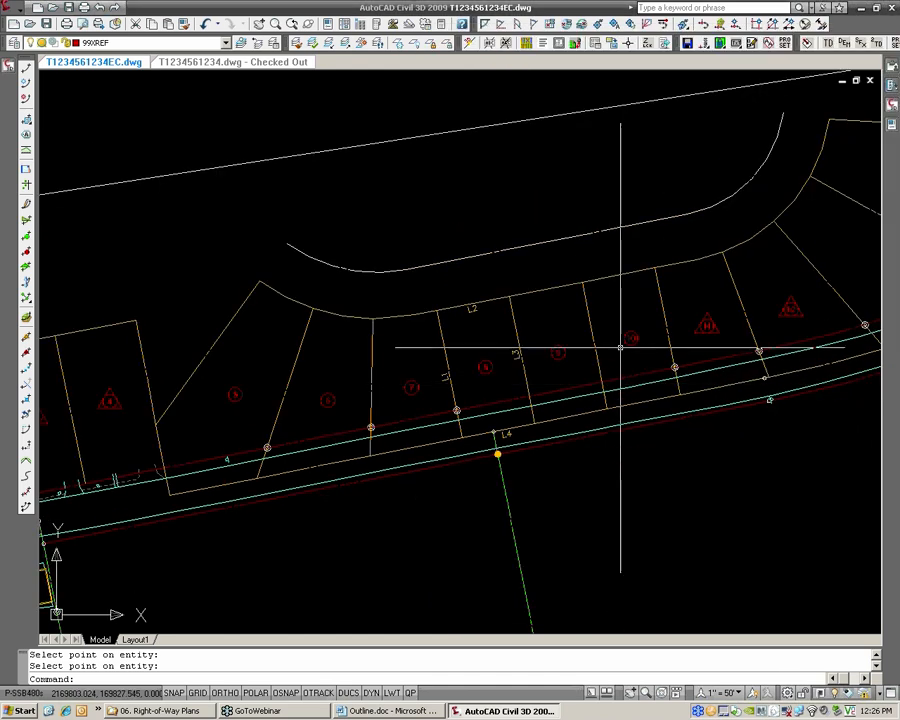
Renumber the line tag on the lot line between lots 8 and 9 to the next available number
{"action": "middle_click_drag", "start_coordinate": [632, 318], "coordinate": [582, 343]}
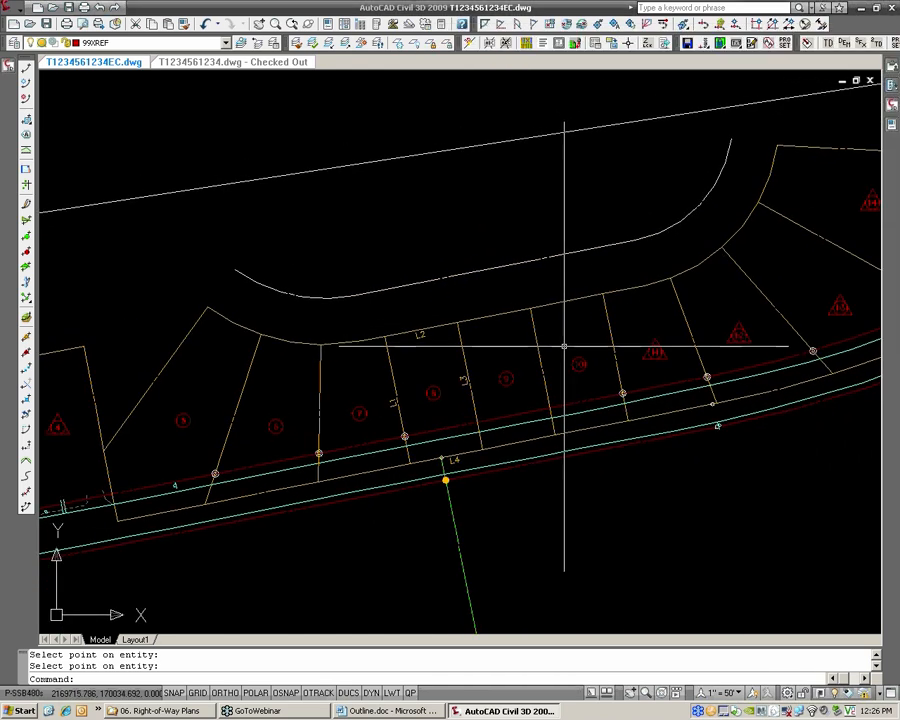
{"action": "left_click", "coordinate": [14, 10]}
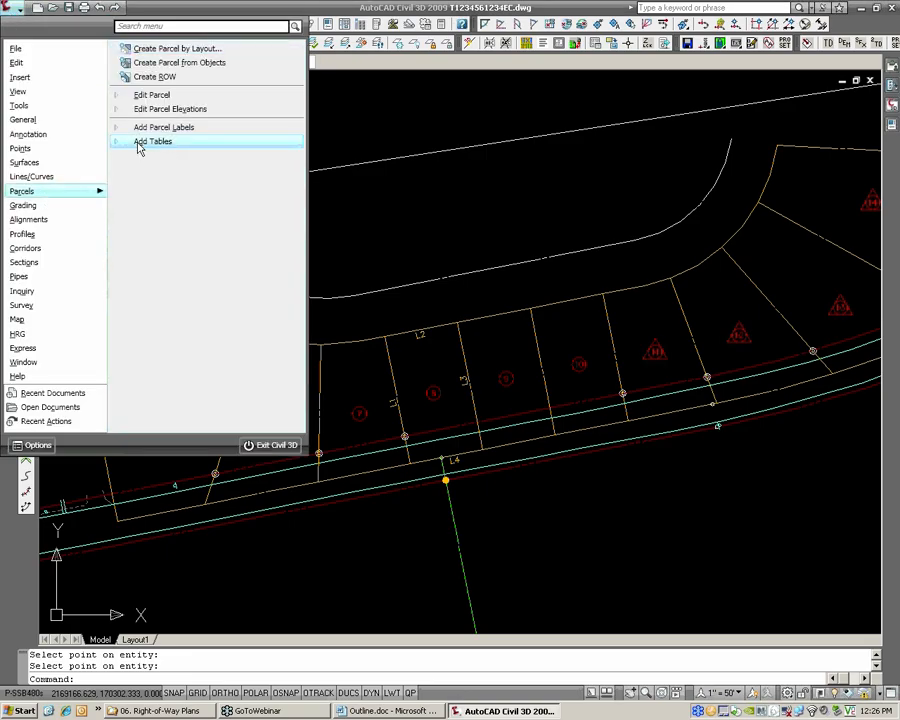
{"action": "mouse_move", "coordinate": [138, 146]}
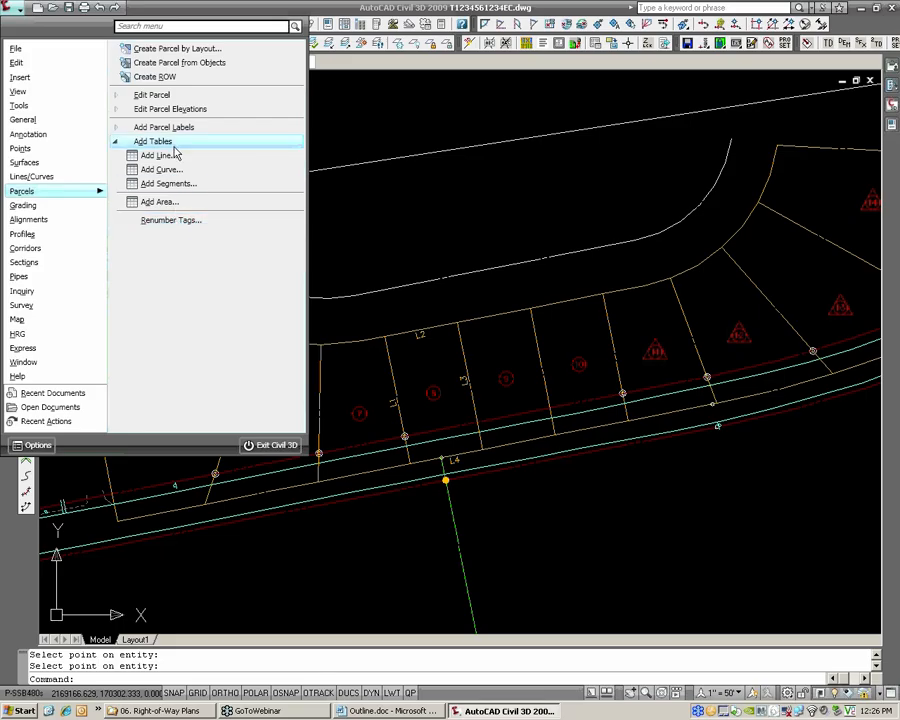
{"action": "left_click", "coordinate": [136, 143]}
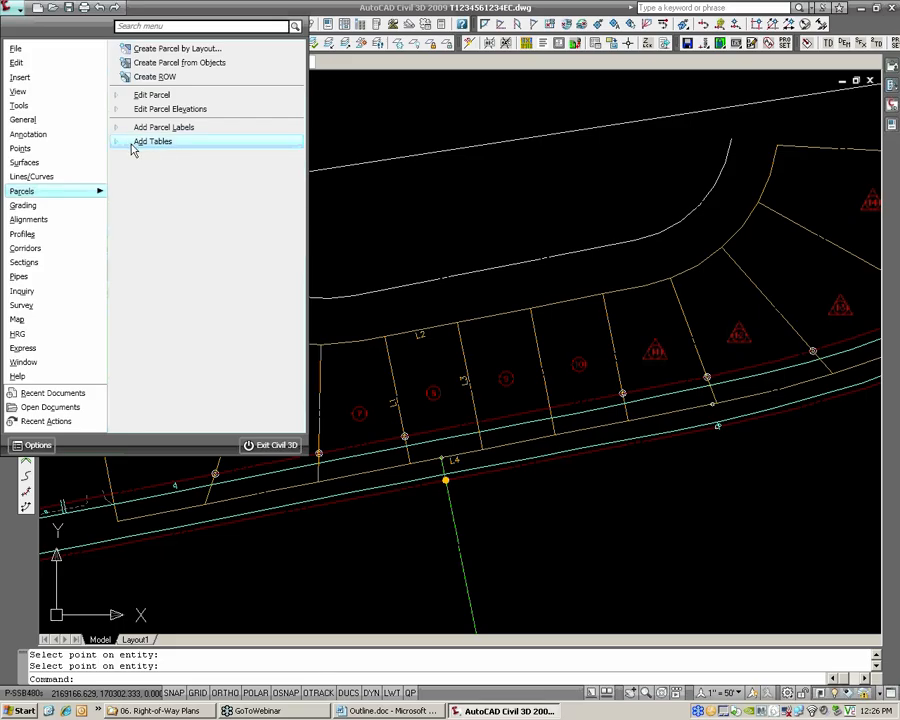
{"action": "left_click", "coordinate": [136, 143]}
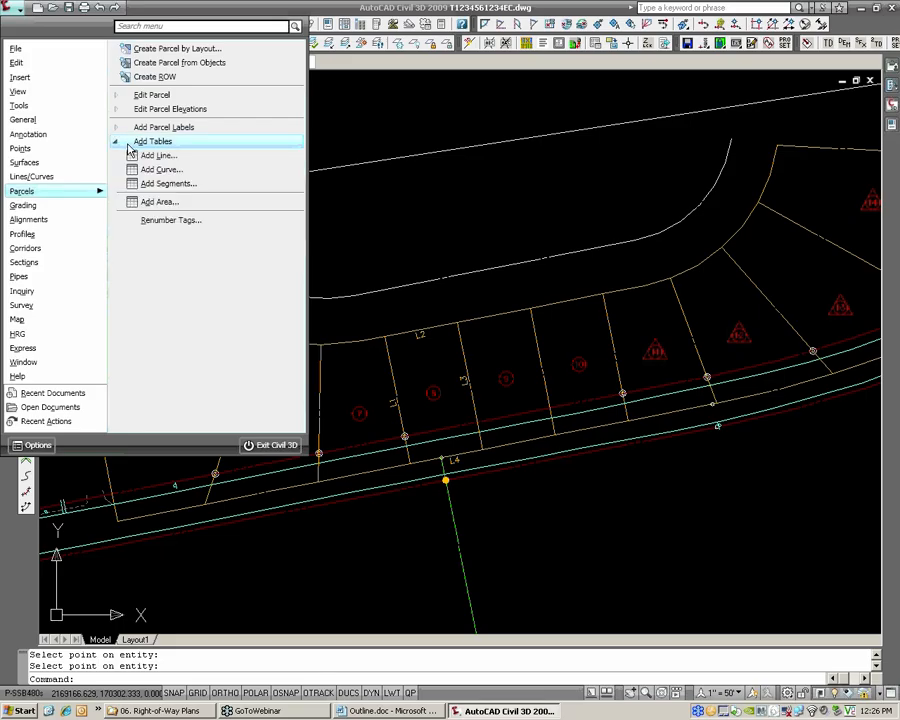
{"action": "left_click", "coordinate": [183, 229]}
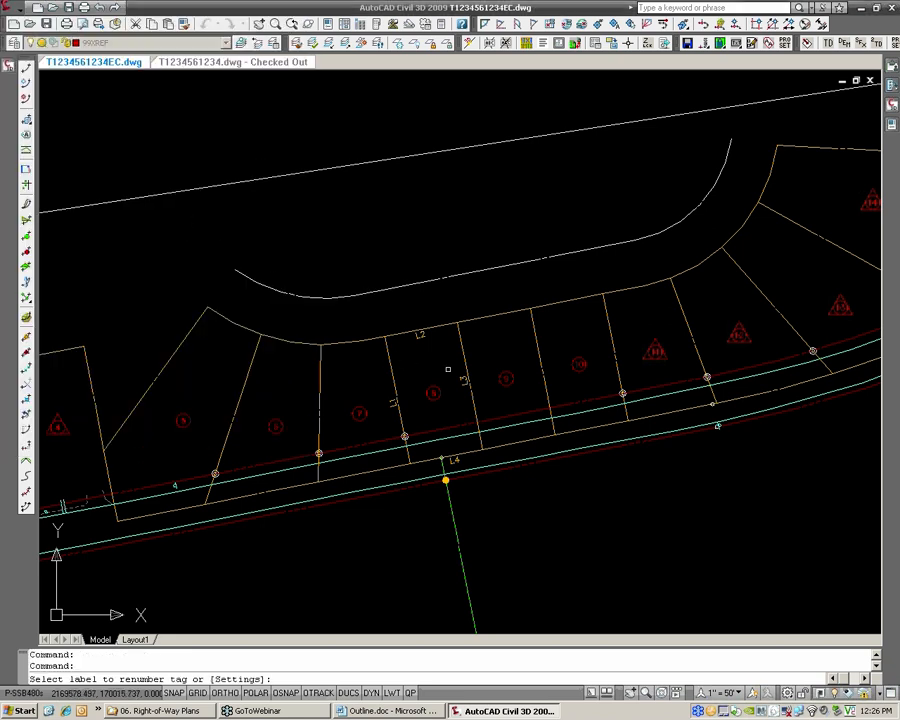
{"action": "left_click", "coordinate": [452, 437]}
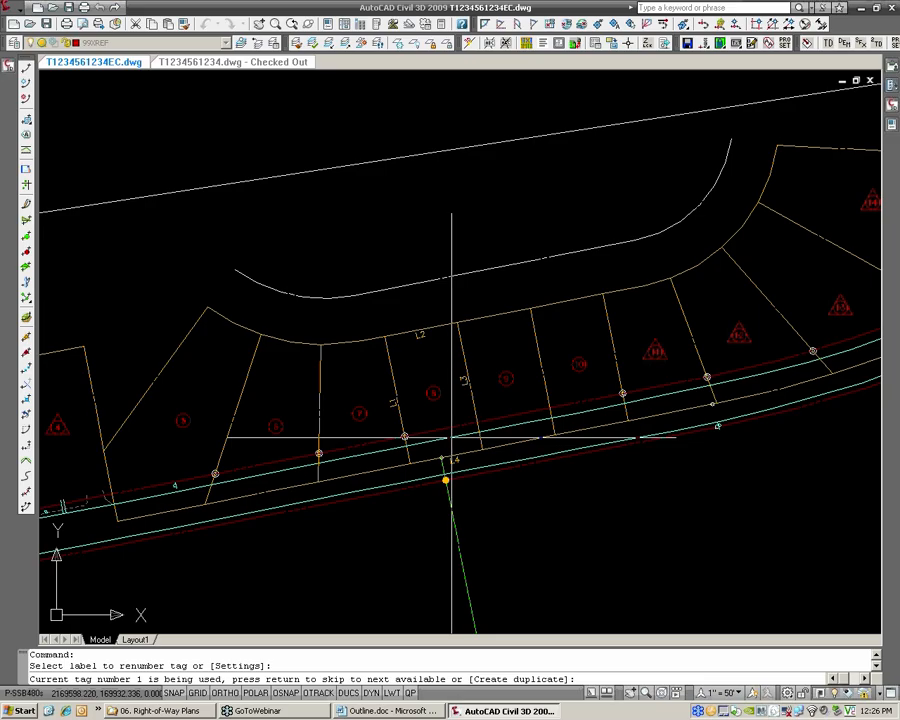
{"action": "type", "text": "1"}
{"action": "key", "text": "Return"}
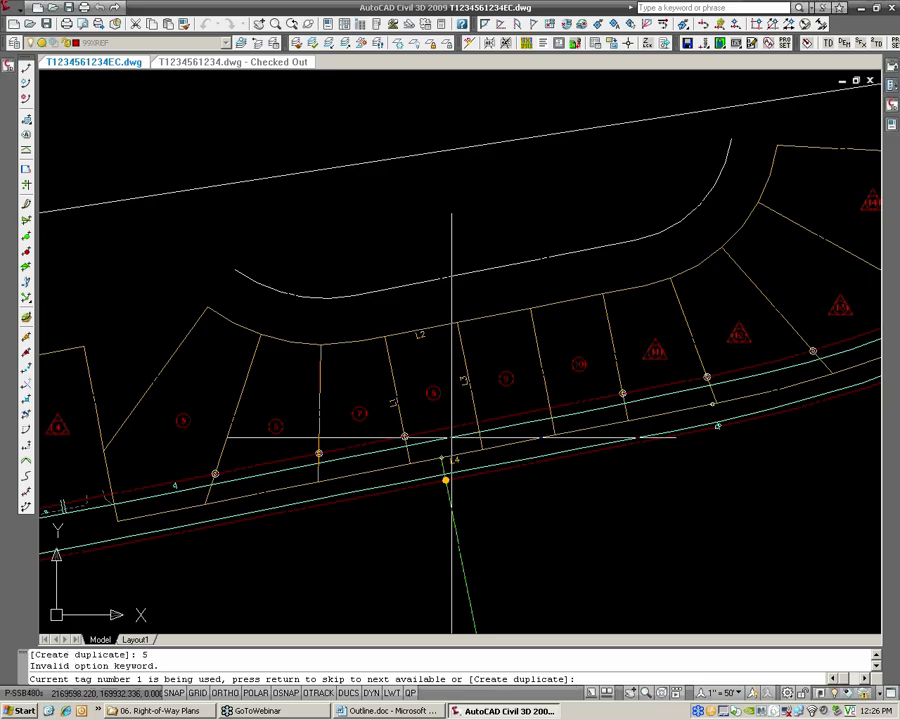
{"action": "key", "text": "Return"}
{"action": "key", "text": "Escape"}
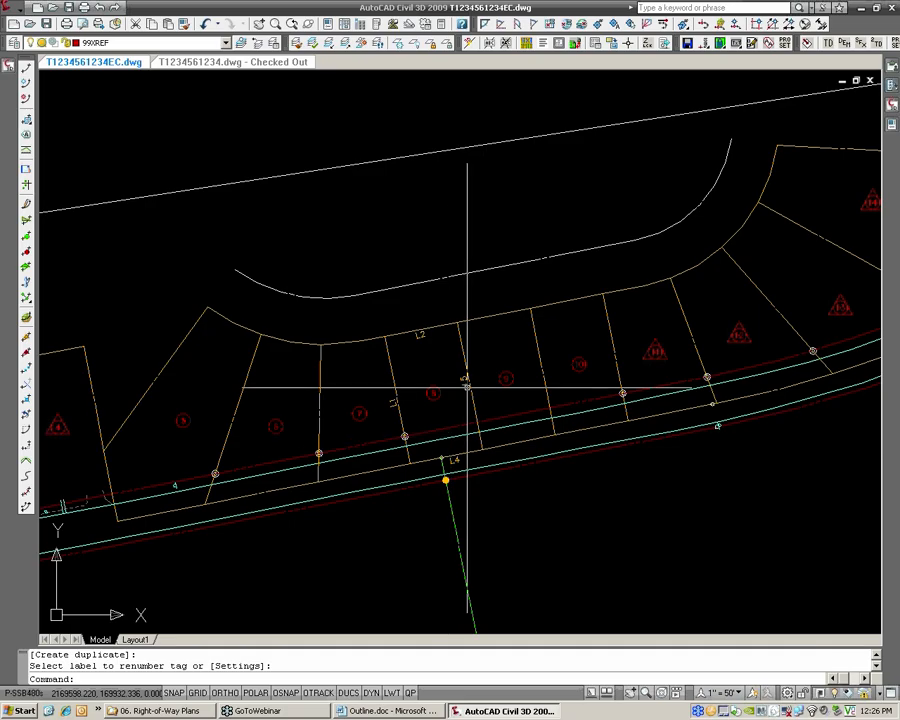
{"action": "scroll", "coordinate": [463, 400], "scroll_direction": "up", "scroll_amount": 3}
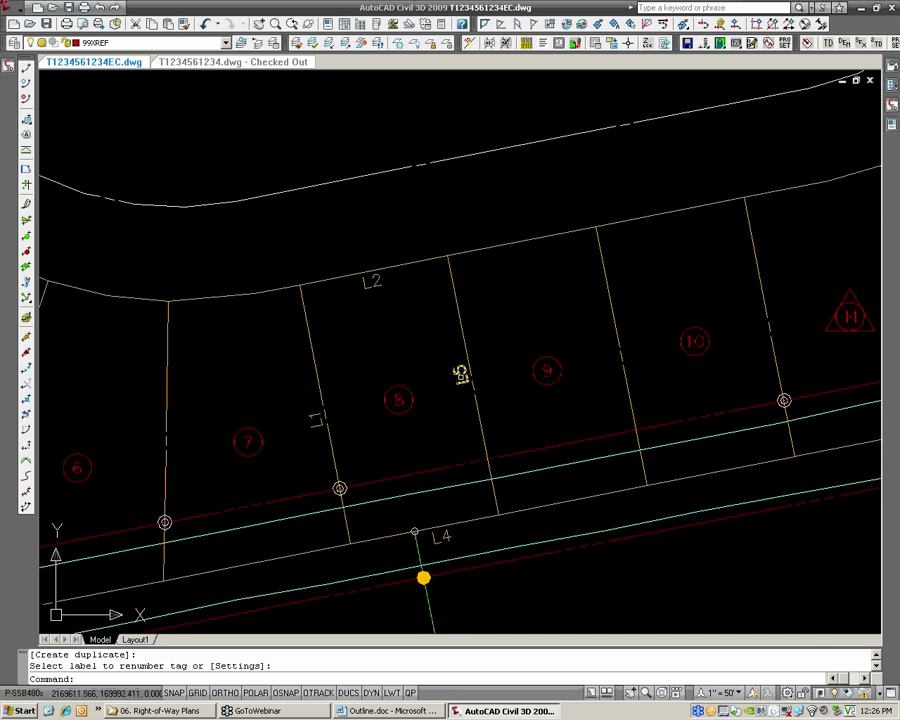
{"action": "scroll", "coordinate": [460, 376], "scroll_direction": "down", "scroll_amount": 3}
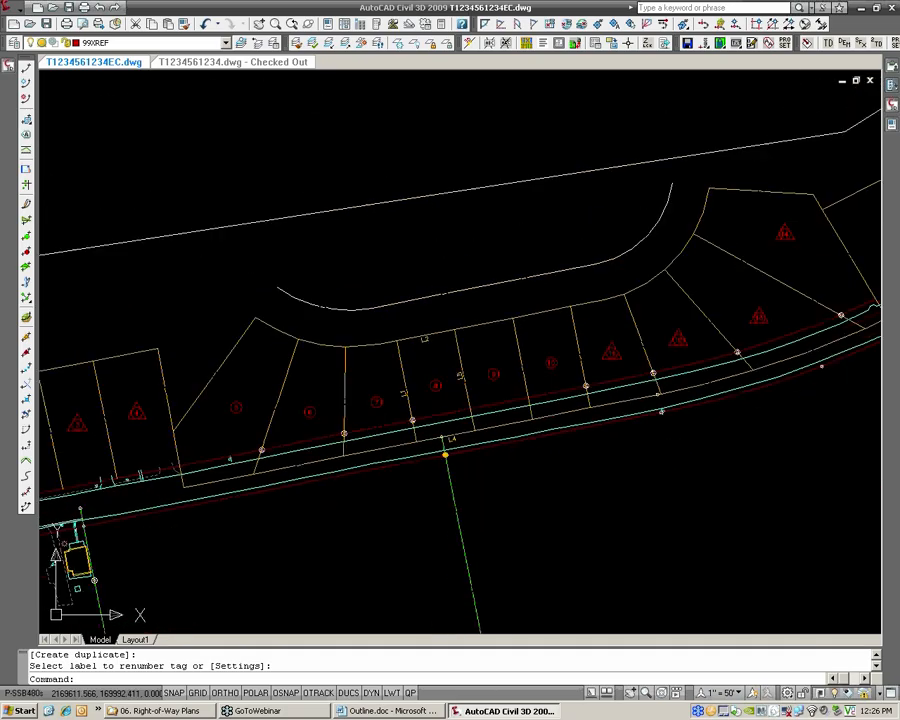
Start a parcel line table and apply the Parcel line: DM3_TAG [PROP] label style as its tag selection
{"action": "left_click", "coordinate": [13, 9]}
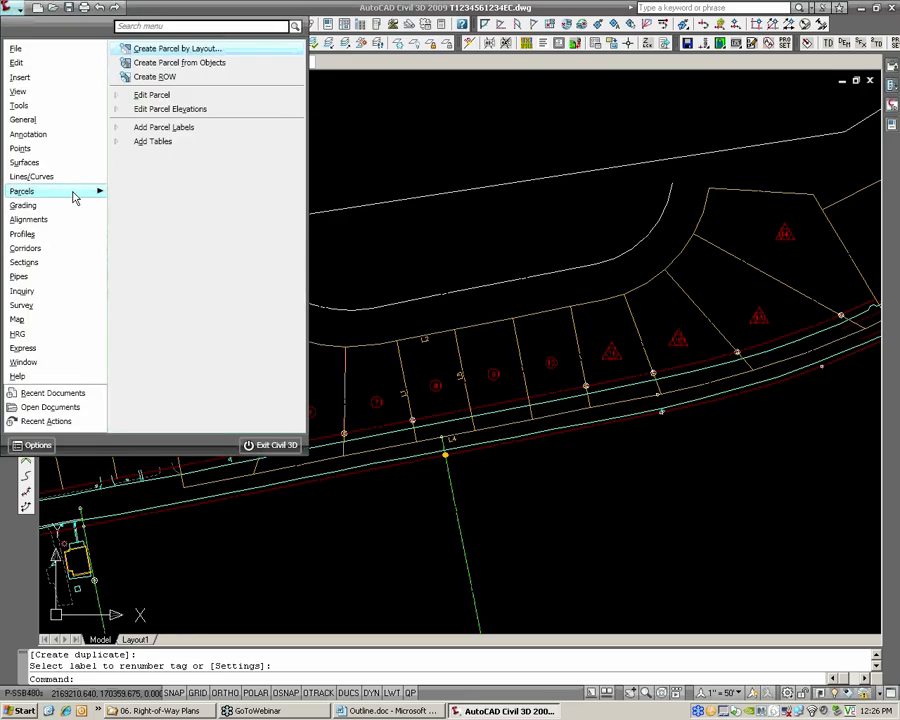
{"action": "mouse_move", "coordinate": [152, 148]}
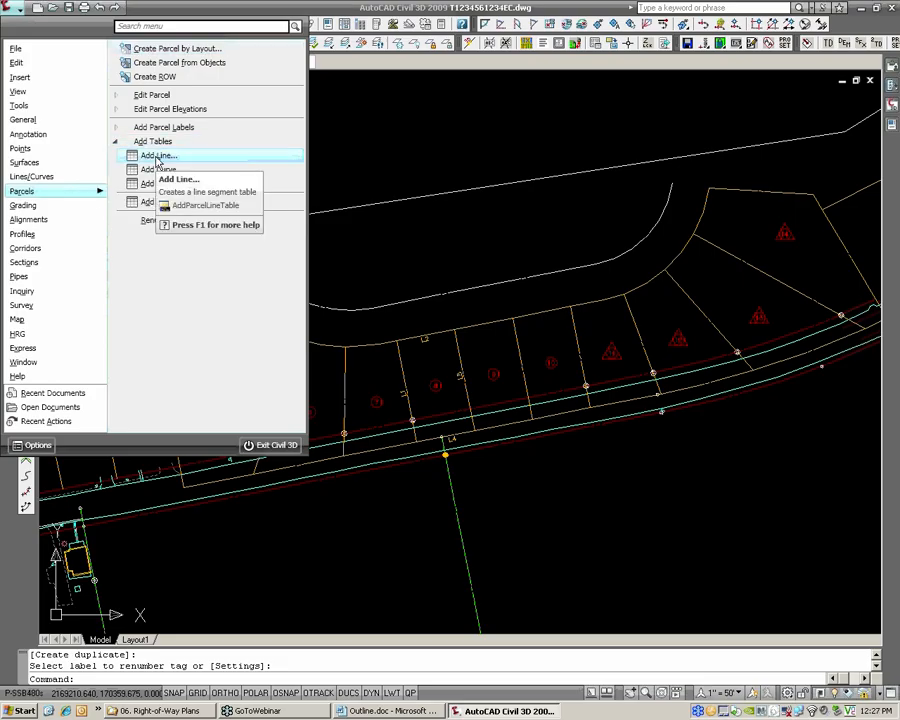
{"action": "left_click", "coordinate": [157, 157]}
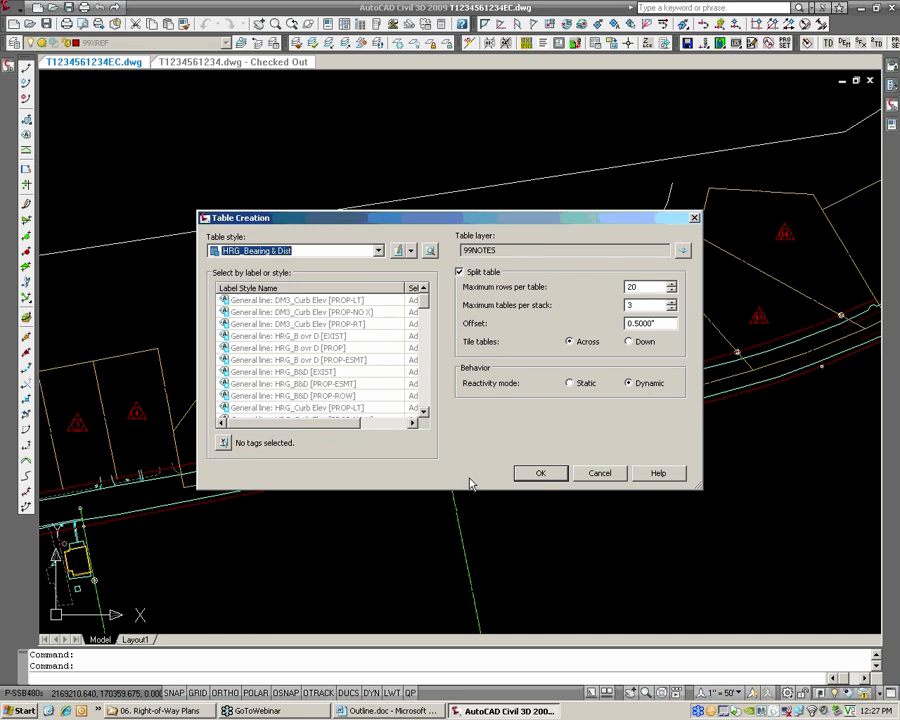
{"action": "left_click_drag", "start_coordinate": [811, 580], "coordinate": [862, 615]}
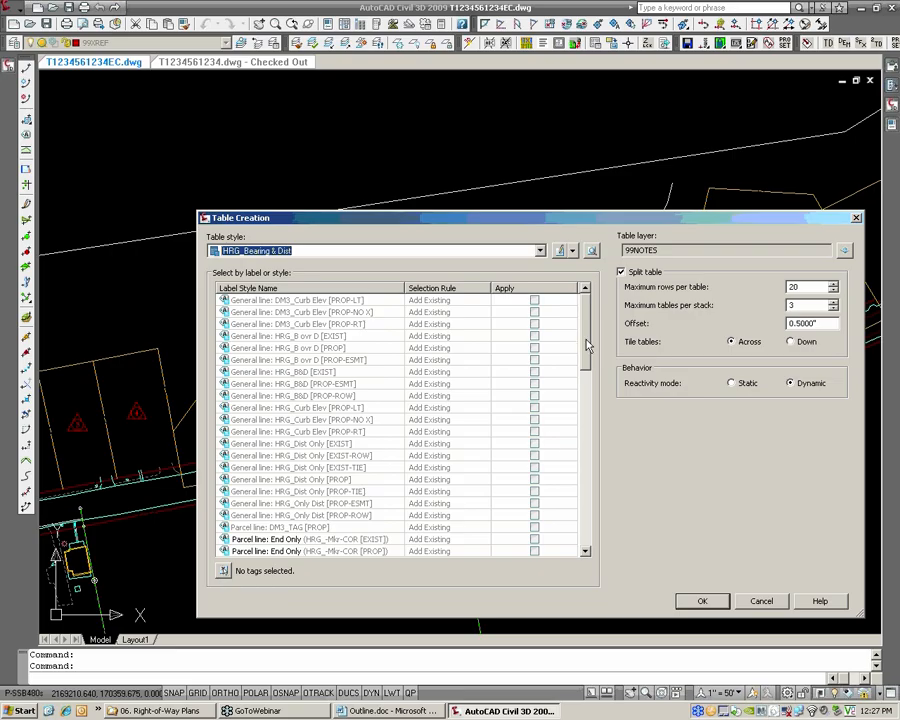
{"action": "mouse_move", "coordinate": [588, 345]}
{"action": "left_mouse_down"}
{"action": "mouse_move", "coordinate": [589, 535]}
{"action": "mouse_move", "coordinate": [580, 334]}
{"action": "left_mouse_up"}
{"action": "scroll", "coordinate": [588, 368], "scroll_direction": "down", "scroll_amount": 1}
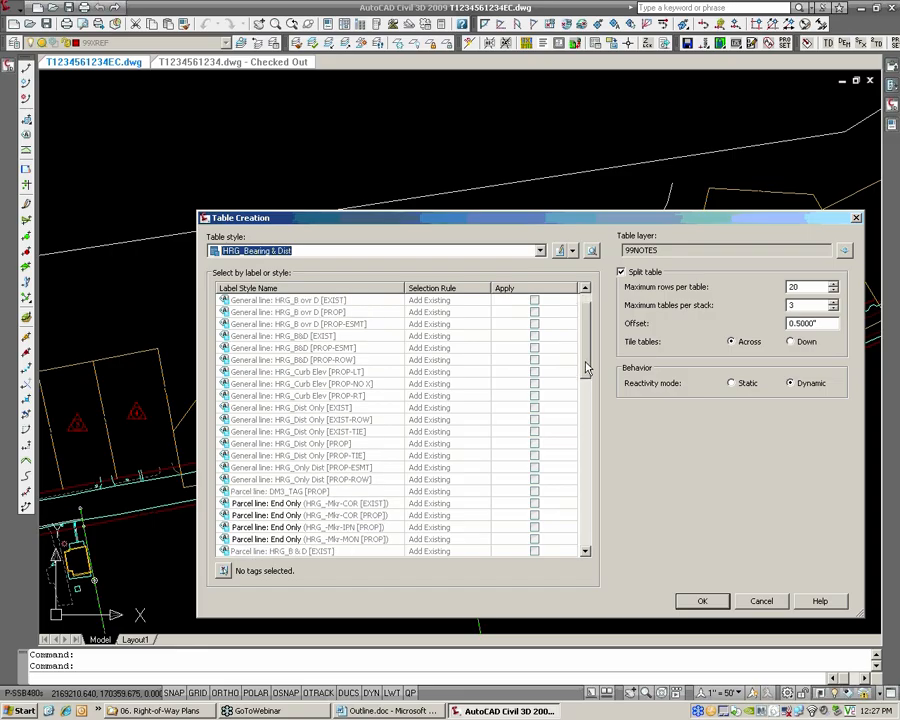
{"action": "scroll", "coordinate": [588, 370], "scroll_direction": "down", "scroll_amount": 1}
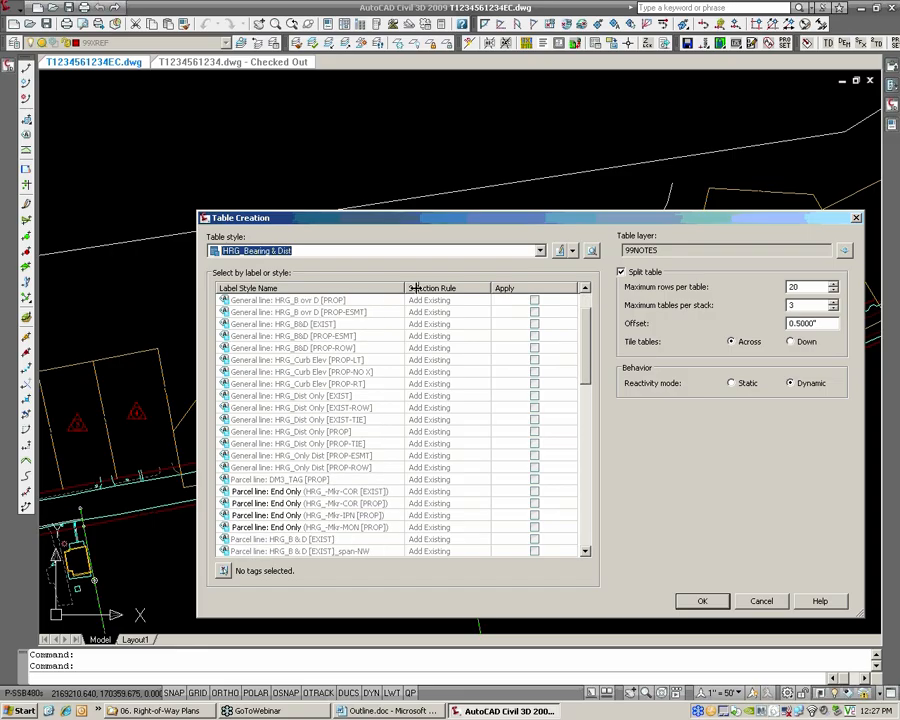
{"action": "left_click_drag", "start_coordinate": [410, 288], "coordinate": [448, 288]}
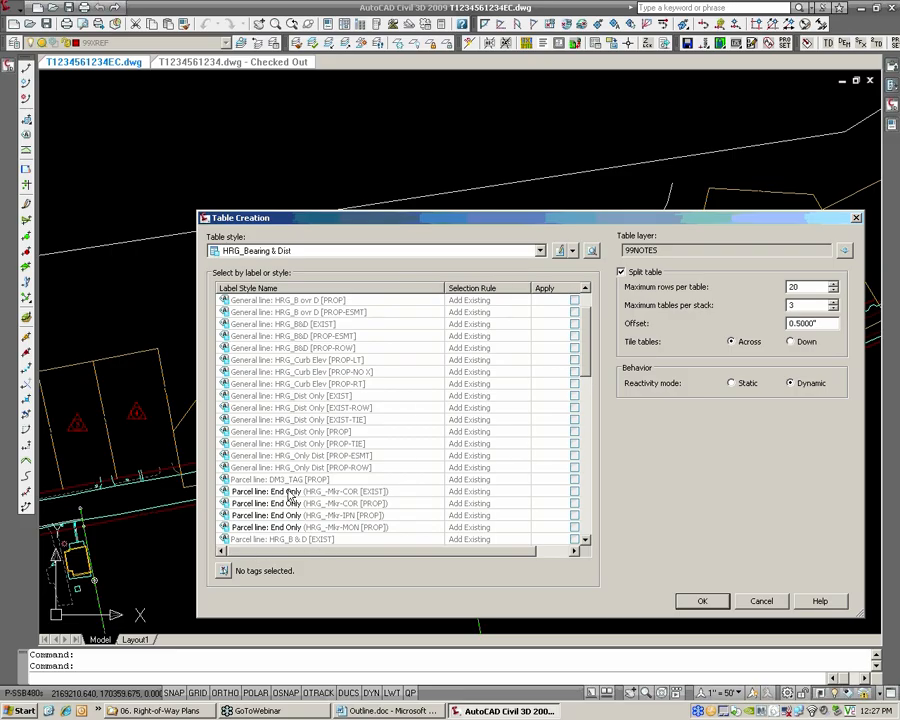
{"action": "left_click", "coordinate": [263, 481]}
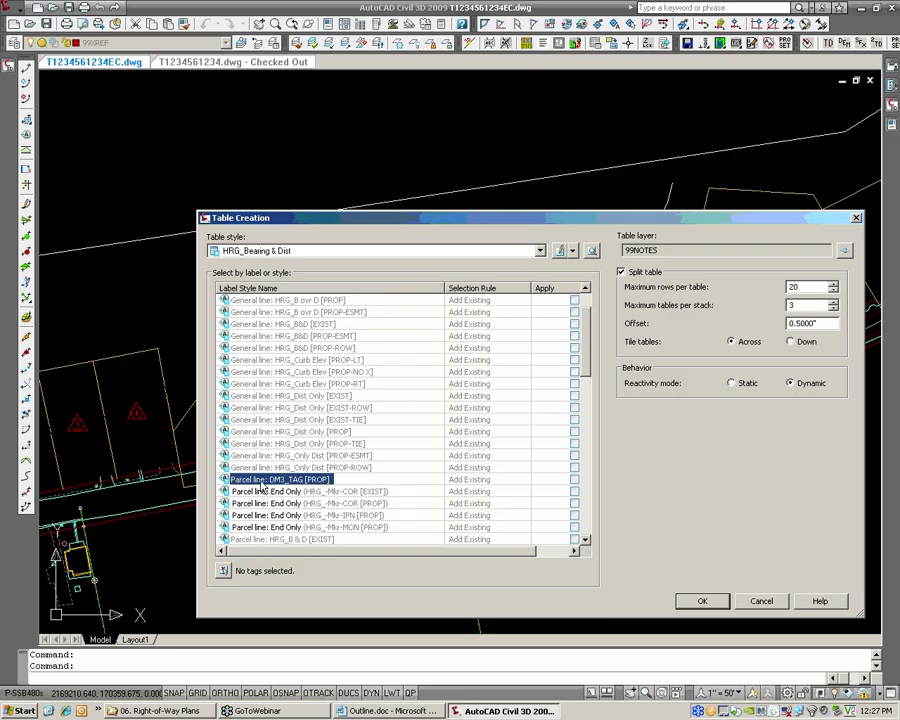
{"action": "left_click", "coordinate": [575, 481]}
Create the line table with the HRG_Bearing & Dist style and place it in the open area above the lots
{"action": "left_click_drag", "start_coordinate": [491, 221], "coordinate": [798, 315]}
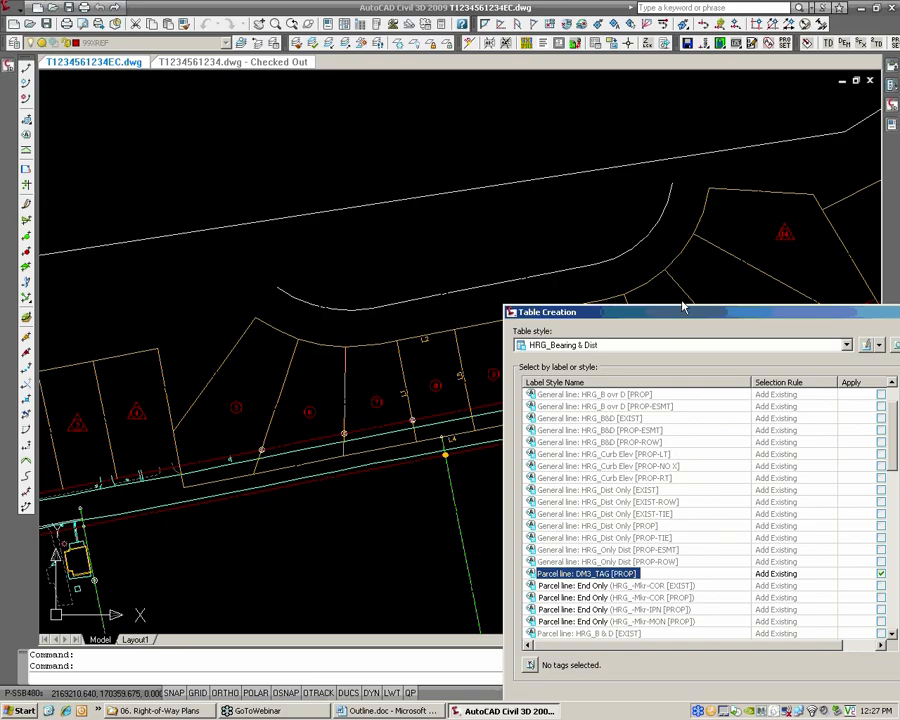
{"action": "mouse_move", "coordinate": [675, 310]}
{"action": "left_mouse_down"}
{"action": "mouse_move", "coordinate": [517, 248]}
{"action": "mouse_move", "coordinate": [364, 172]}
{"action": "left_mouse_up"}
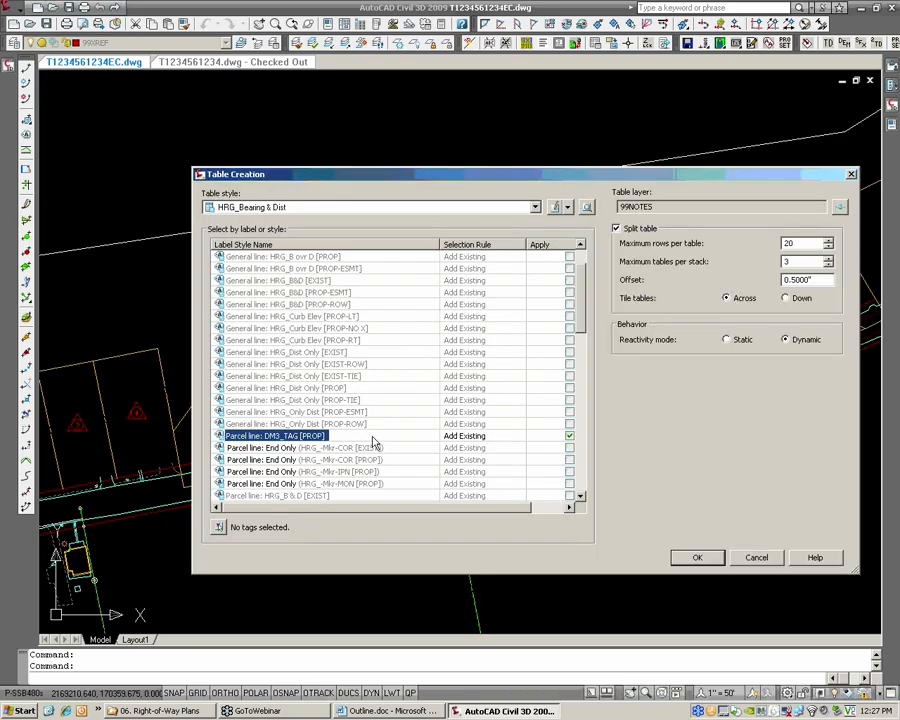
{"action": "left_click", "coordinate": [700, 559]}
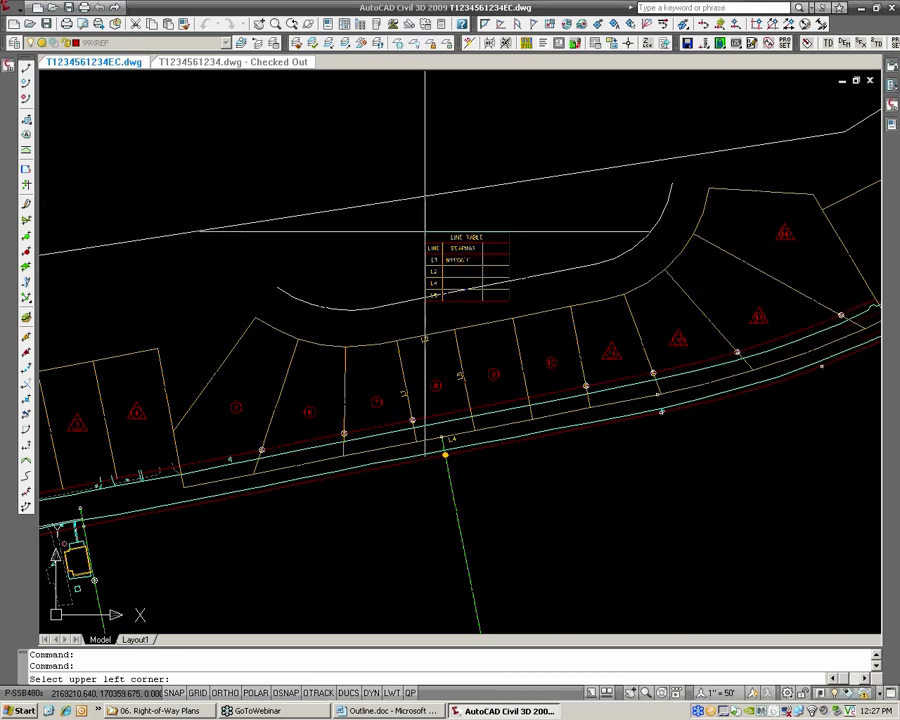
{"action": "left_click", "coordinate": [347, 90]}
Check the display settings and general information of the line table's style, and close it without changes
{"action": "scroll", "coordinate": [420, 125], "scroll_direction": "up", "scroll_amount": 4}
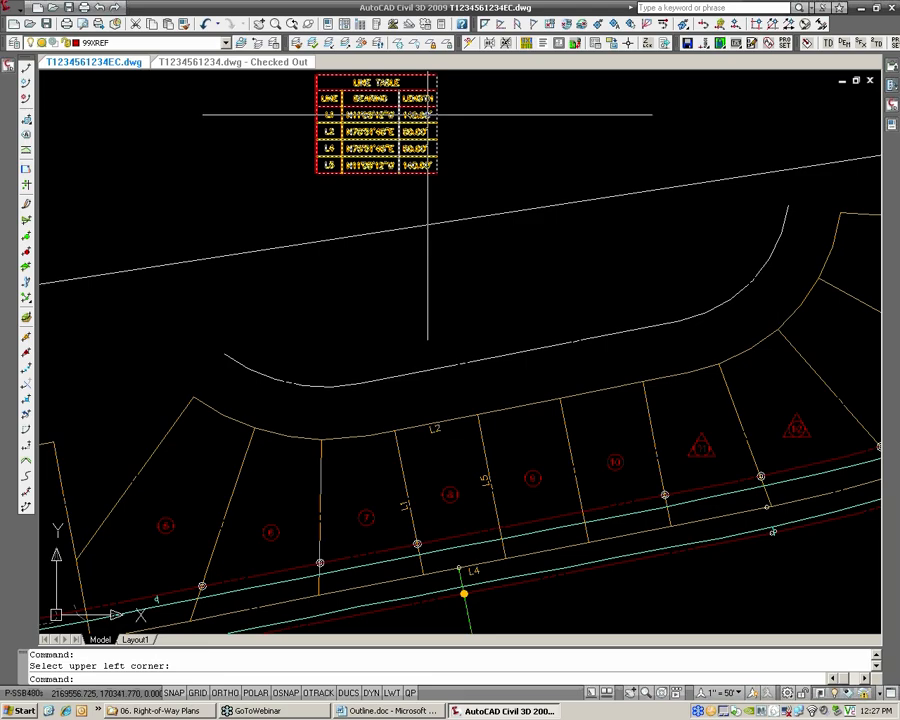
{"action": "left_click", "coordinate": [426, 105]}
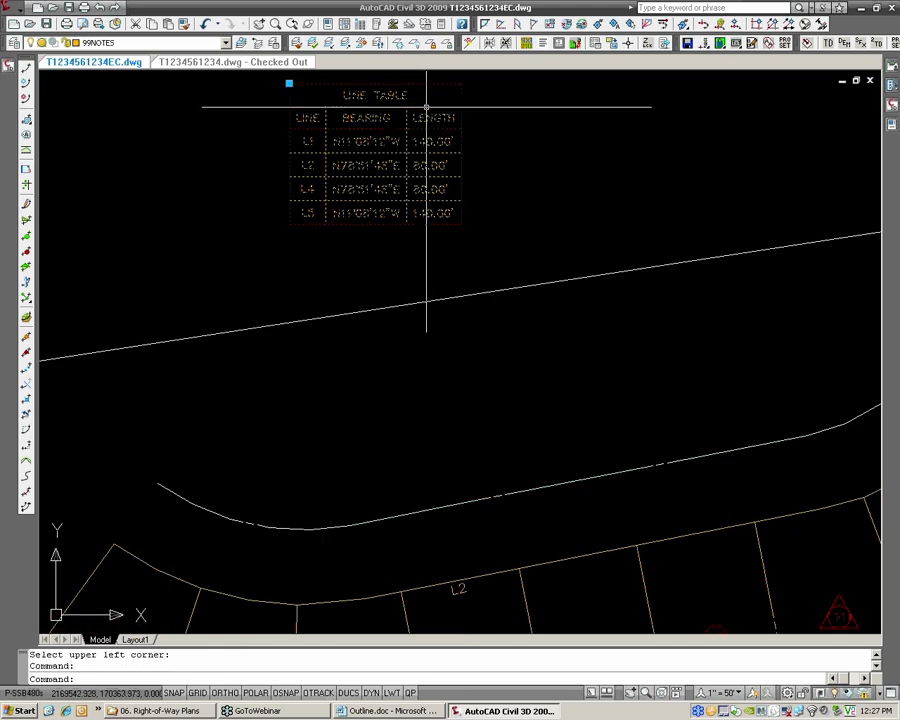
{"action": "right_click", "coordinate": [426, 107]}
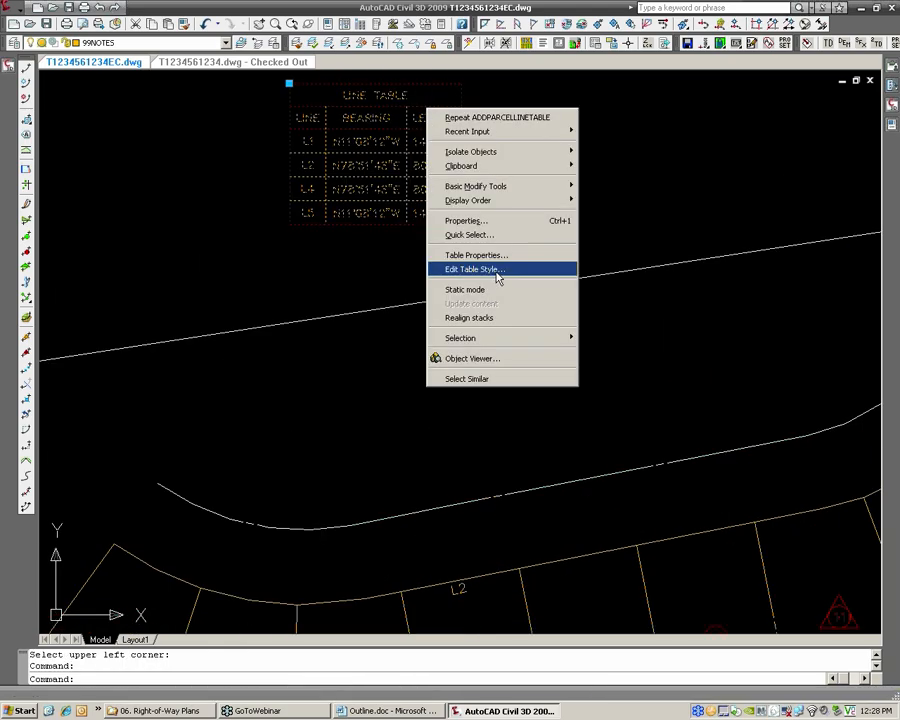
{"action": "left_click", "coordinate": [474, 269]}
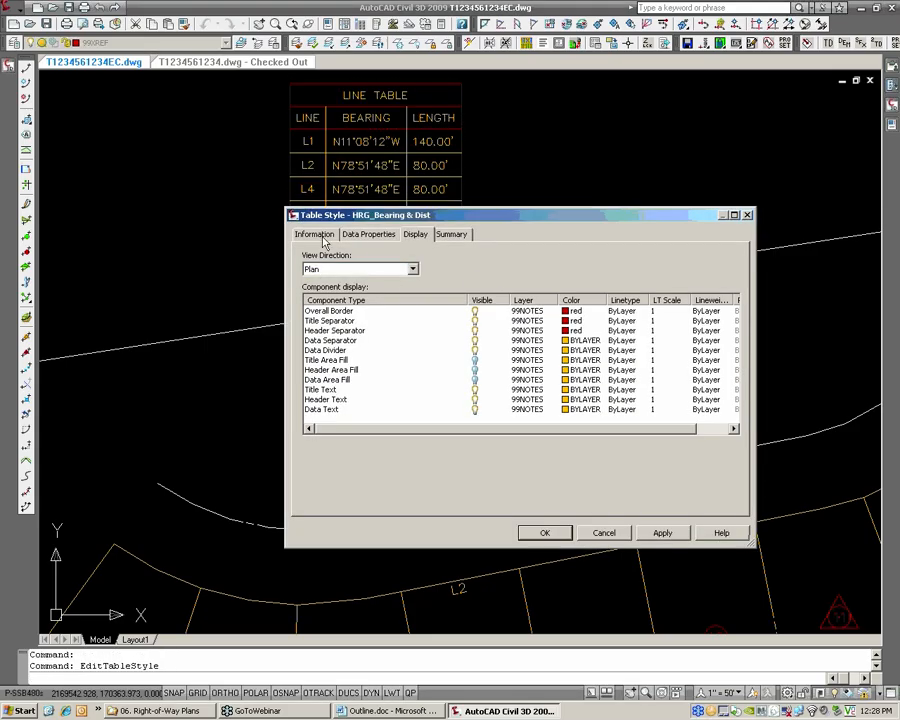
{"action": "left_click", "coordinate": [316, 235]}
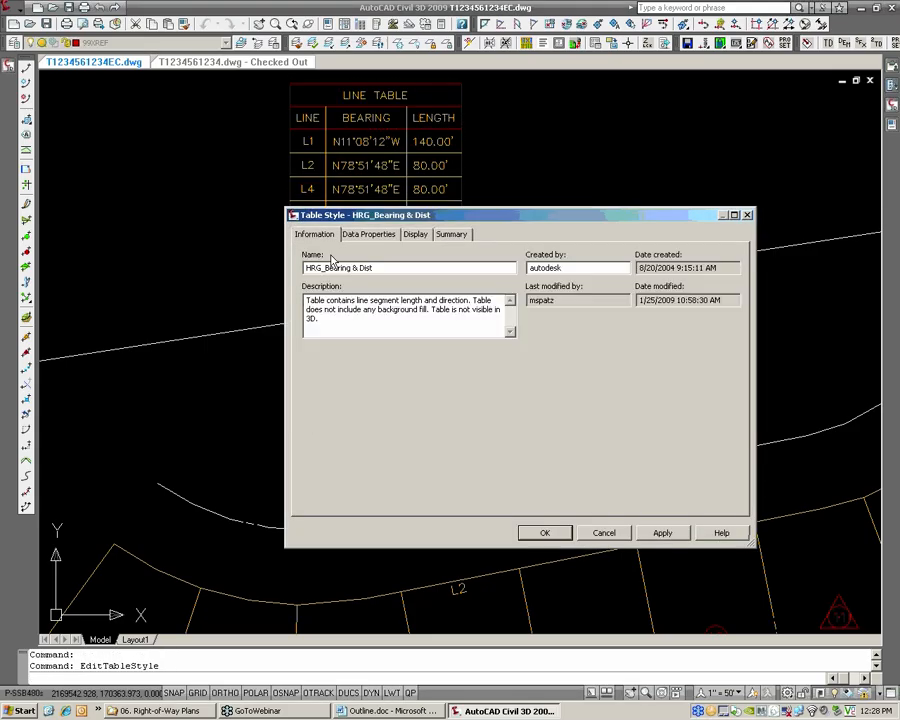
{"action": "left_click", "coordinate": [606, 532]}
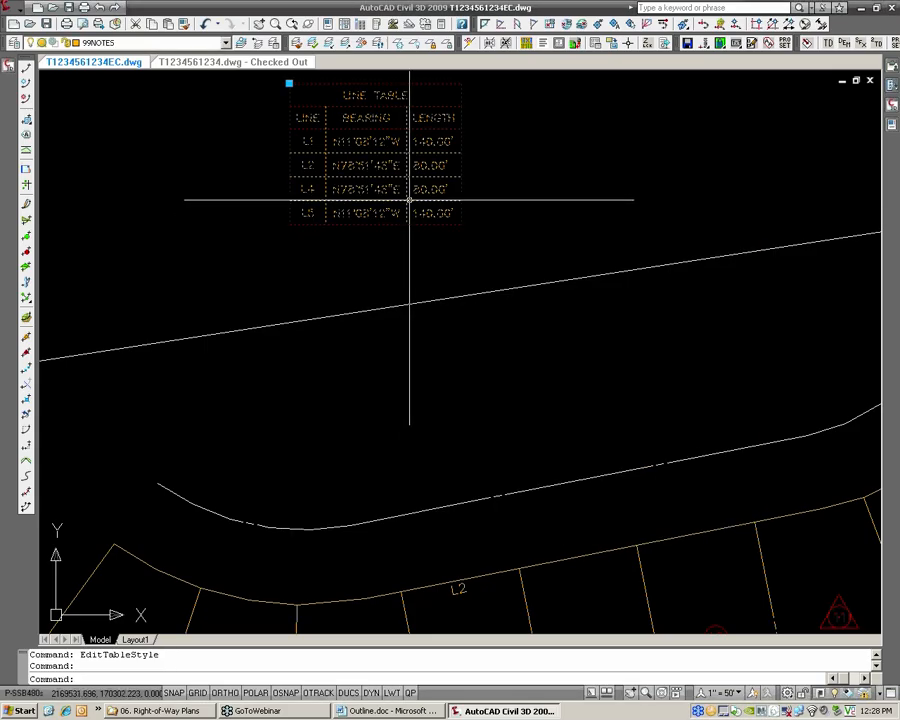
Change the line table's style to DM3_Bearing & Dist and save the drawing
{"action": "right_click", "coordinate": [410, 200]}
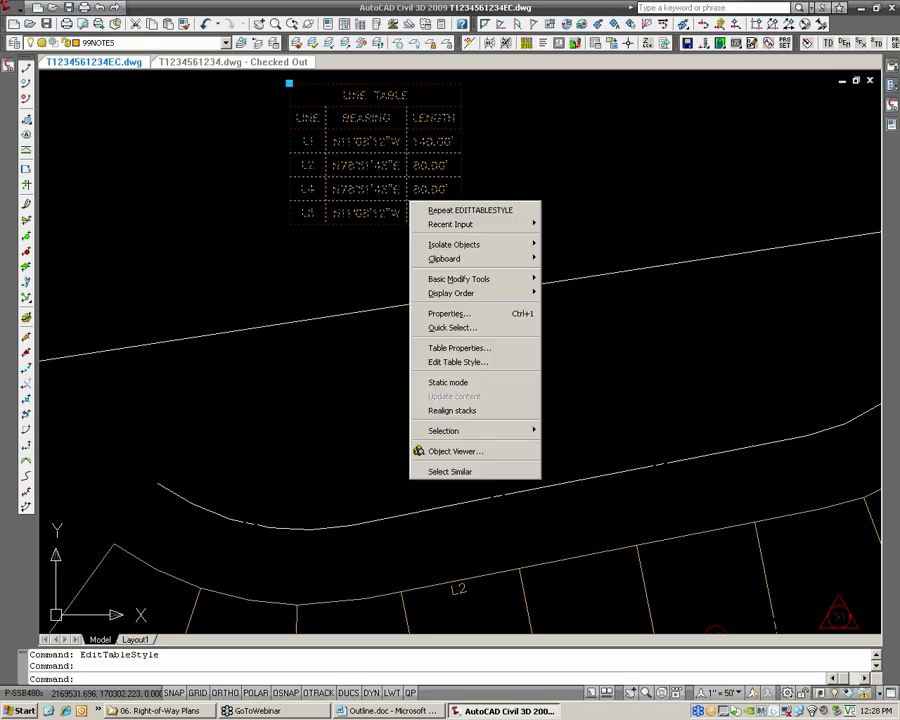
{"action": "left_click", "coordinate": [479, 348]}
{"action": "left_click", "coordinate": [345, 263]}
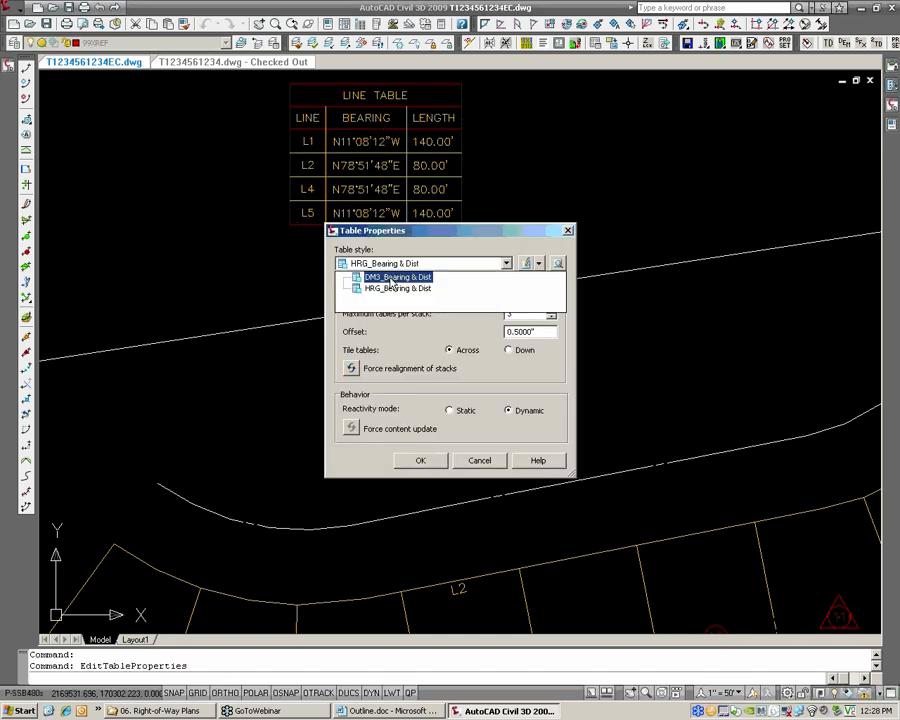
{"action": "left_click", "coordinate": [394, 284]}
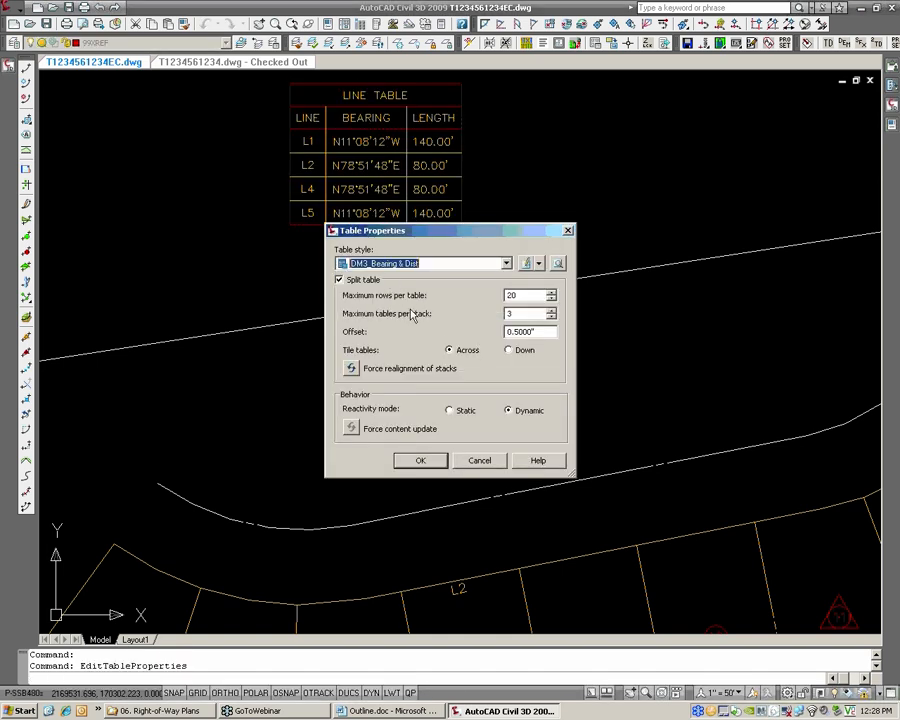
{"action": "left_click", "coordinate": [419, 462]}
{"action": "middle_click_drag", "start_coordinate": [440, 266], "coordinate": [412, 295]}
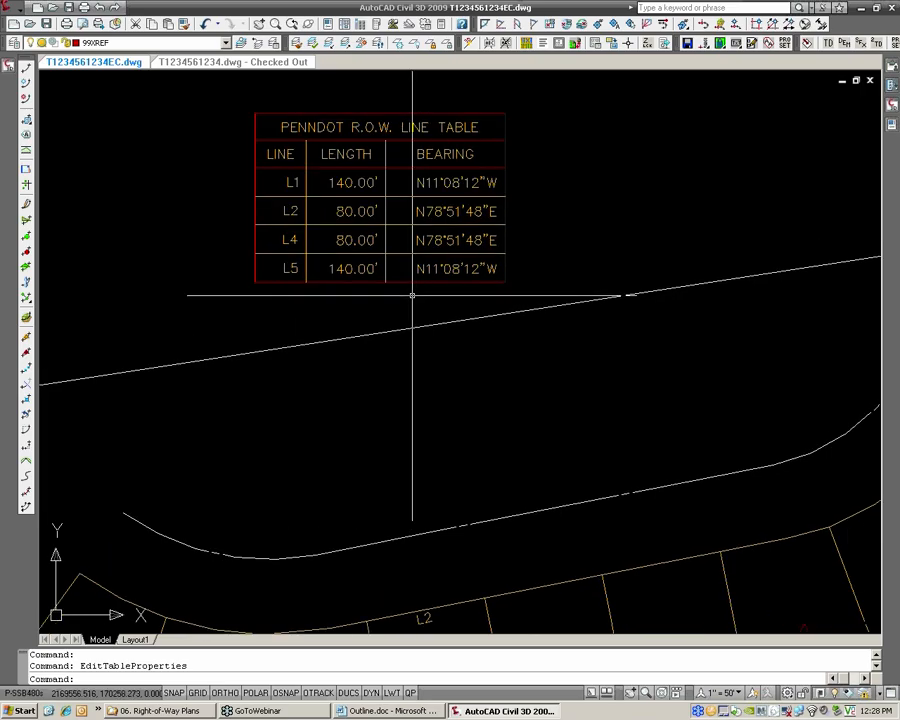
{"action": "scroll", "coordinate": [458, 372], "scroll_direction": "down", "scroll_amount": 3}
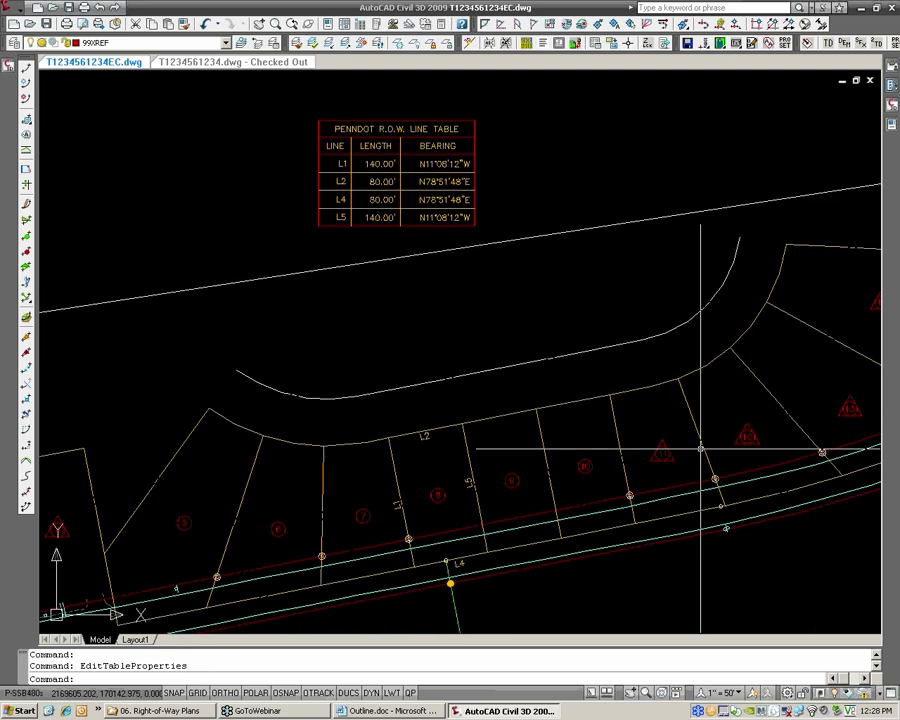
{"action": "middle_click_drag", "start_coordinate": [650, 466], "coordinate": [605, 423]}
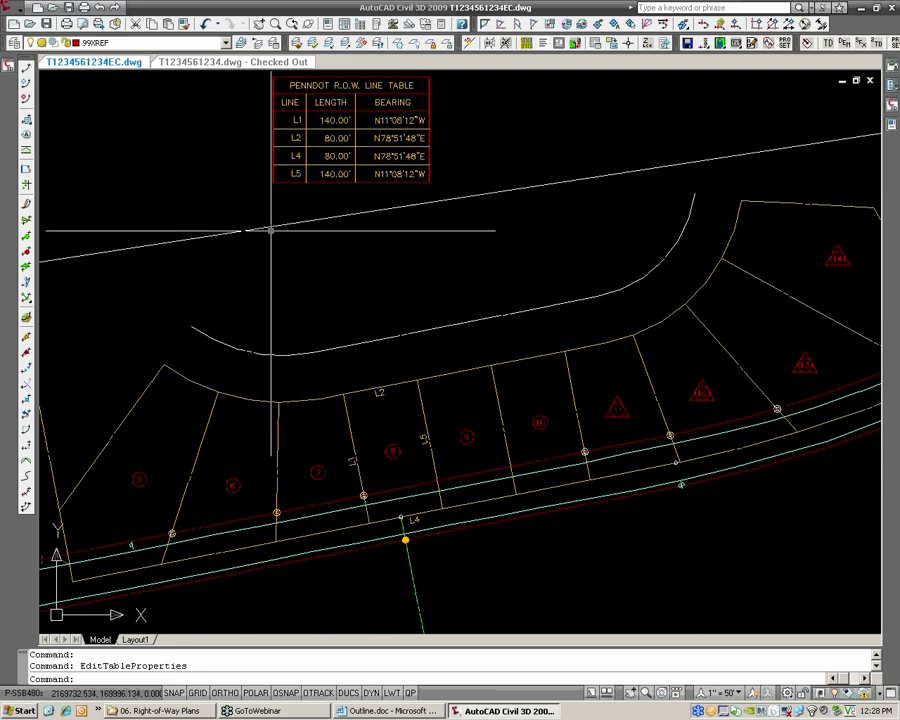
{"action": "left_click", "coordinate": [48, 23]}
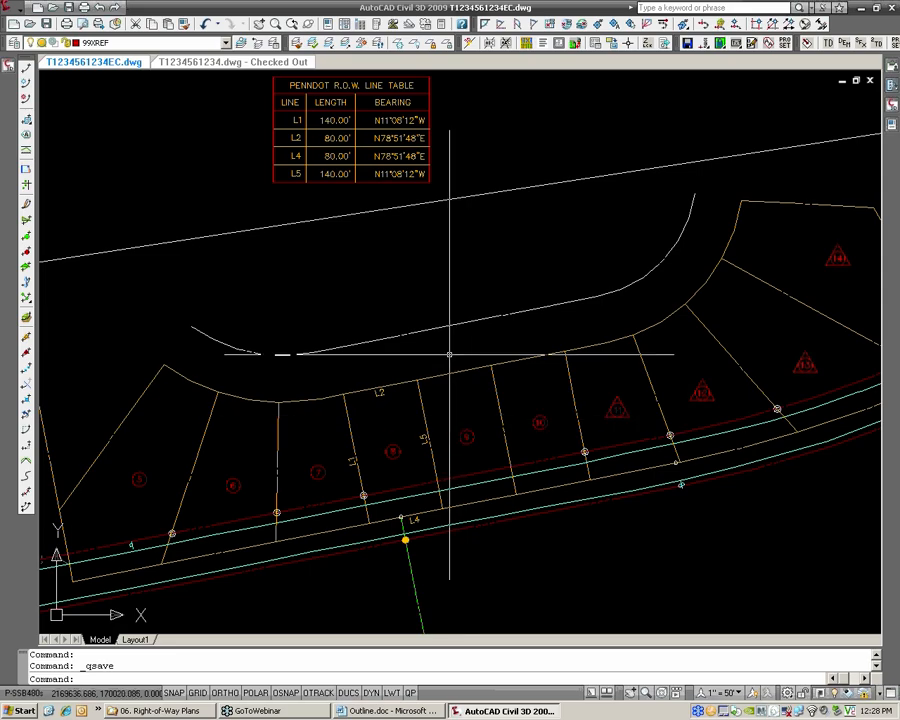
Switch to drawing T1234561234.dwg and examine the dotted right-of-way alignment along the road frontage of the lots, leaving it deselected
{"action": "left_click", "coordinate": [226, 62]}
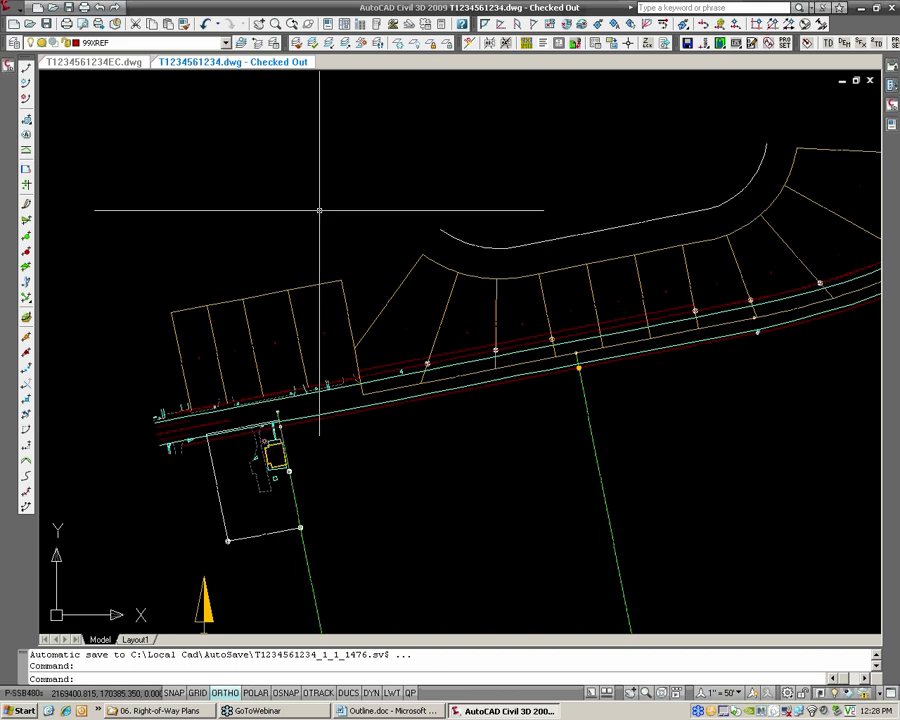
{"action": "scroll", "coordinate": [398, 392], "scroll_direction": "up", "scroll_amount": 2}
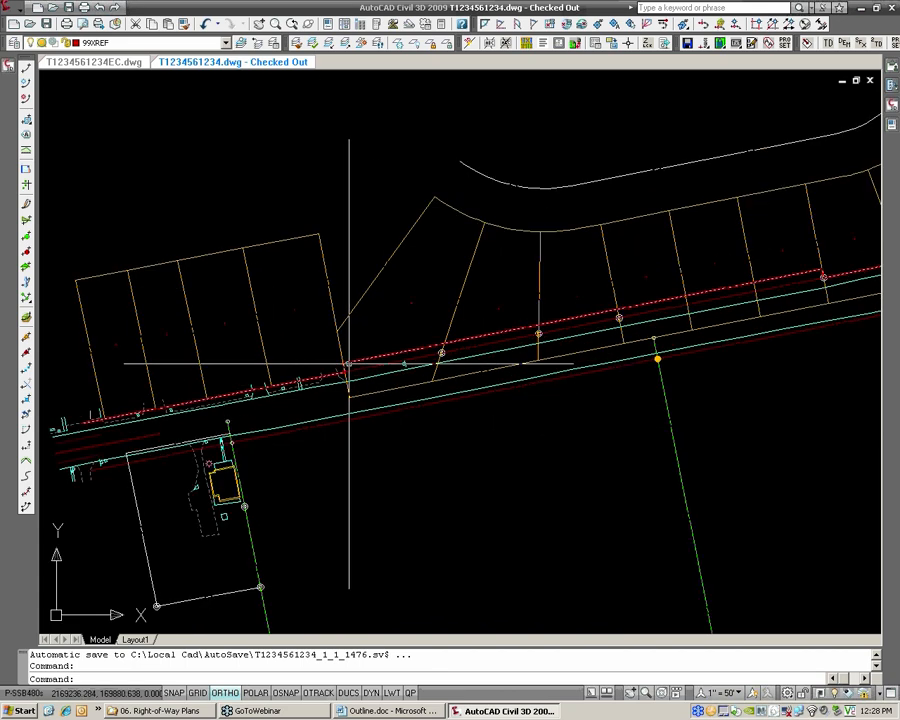
{"action": "left_click", "coordinate": [349, 364]}
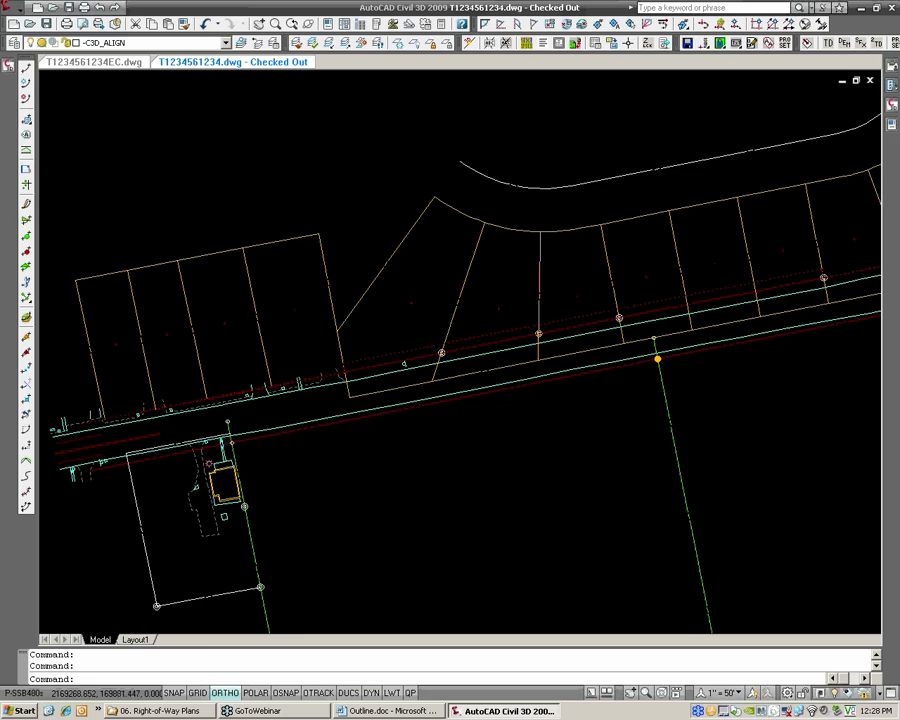
{"action": "scroll", "coordinate": [347, 362], "scroll_direction": "up", "scroll_amount": 2}
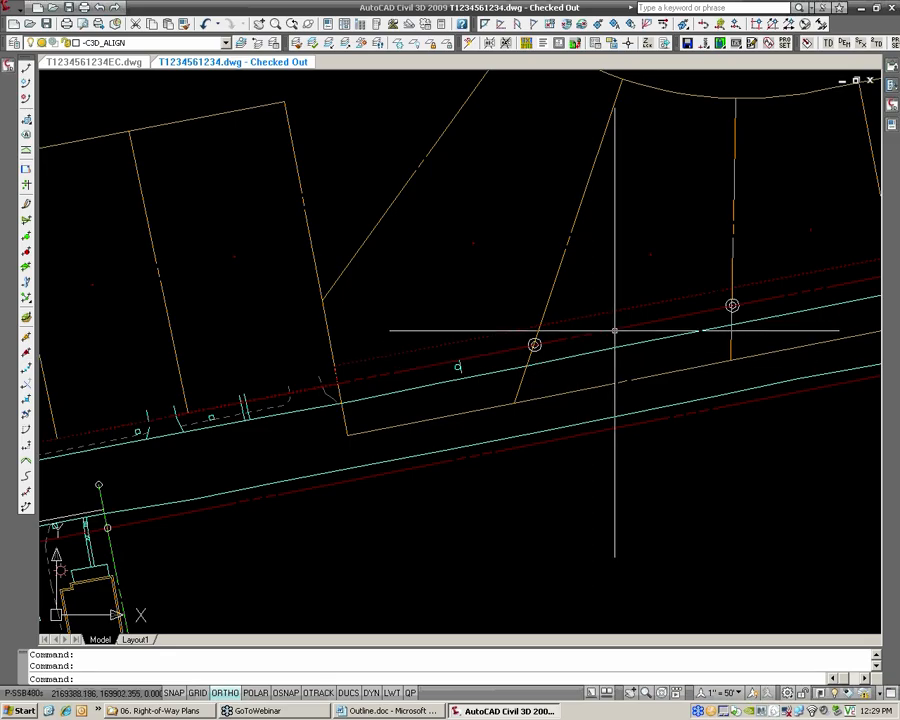
{"action": "middle_click_drag", "start_coordinate": [614, 326], "coordinate": [595, 345]}
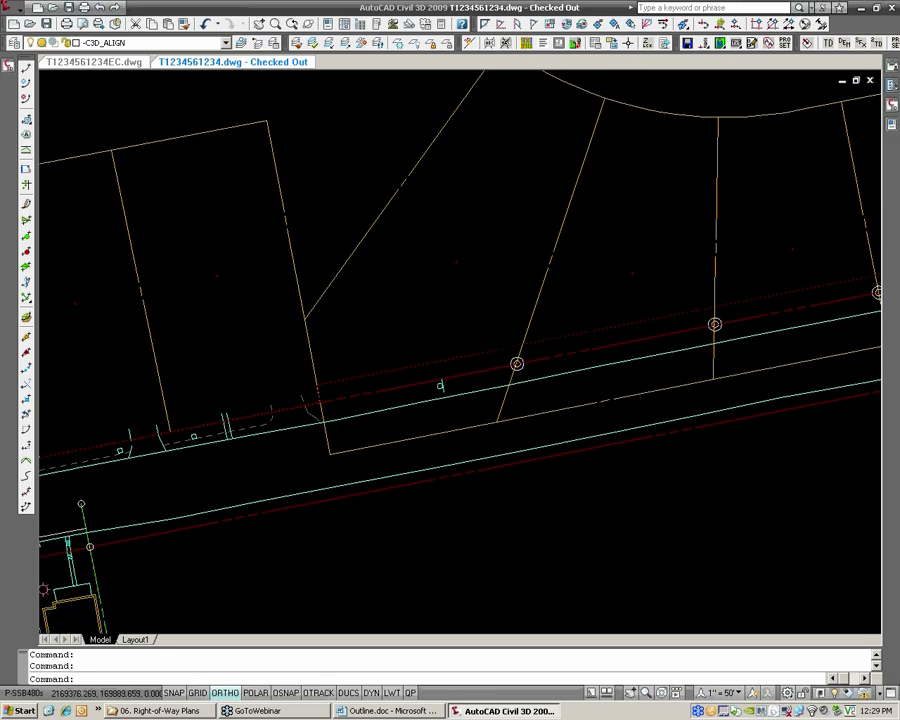
{"action": "scroll", "coordinate": [586, 345], "scroll_direction": "up", "scroll_amount": 3}
{"action": "scroll", "coordinate": [594, 350], "scroll_direction": "down", "scroll_amount": 4}
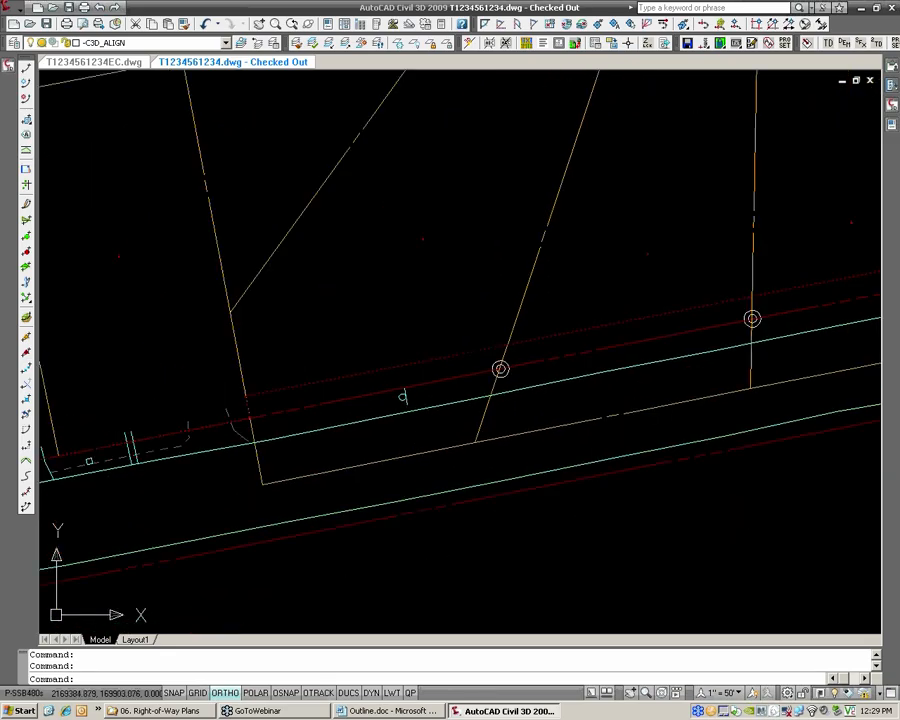
{"action": "key", "text": "Escape"}
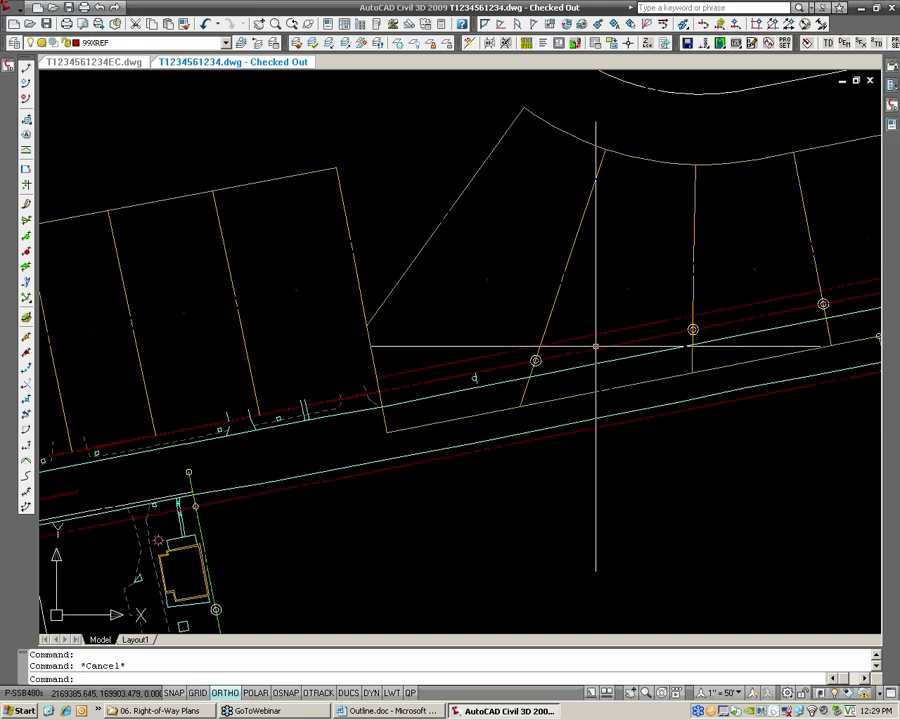
{"action": "scroll", "coordinate": [626, 314], "scroll_direction": "down", "scroll_amount": 3}
{"action": "scroll", "coordinate": [554, 342], "scroll_direction": "up", "scroll_amount": 2}
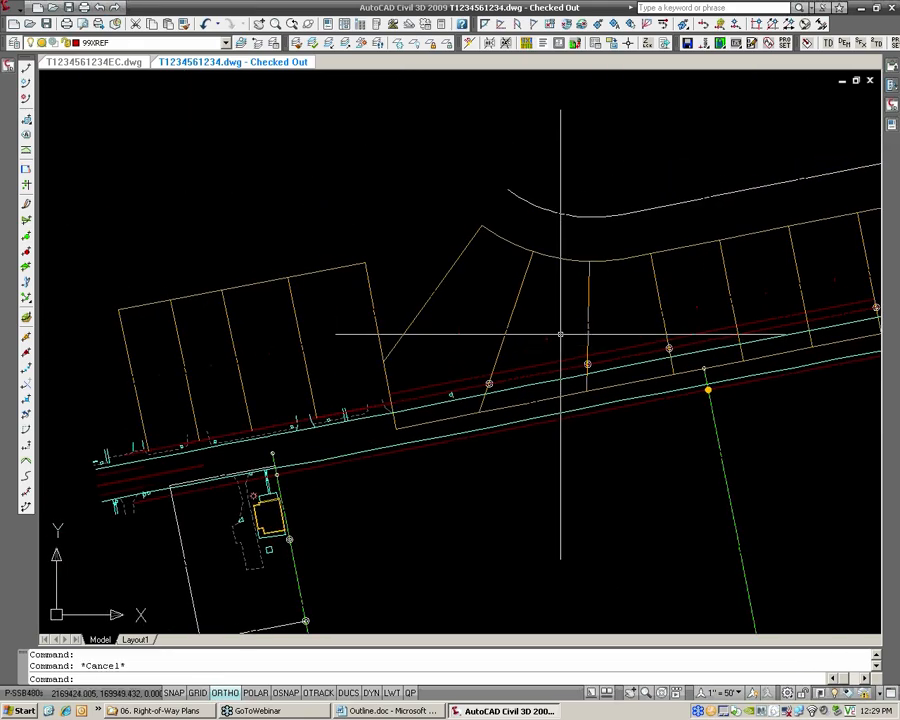
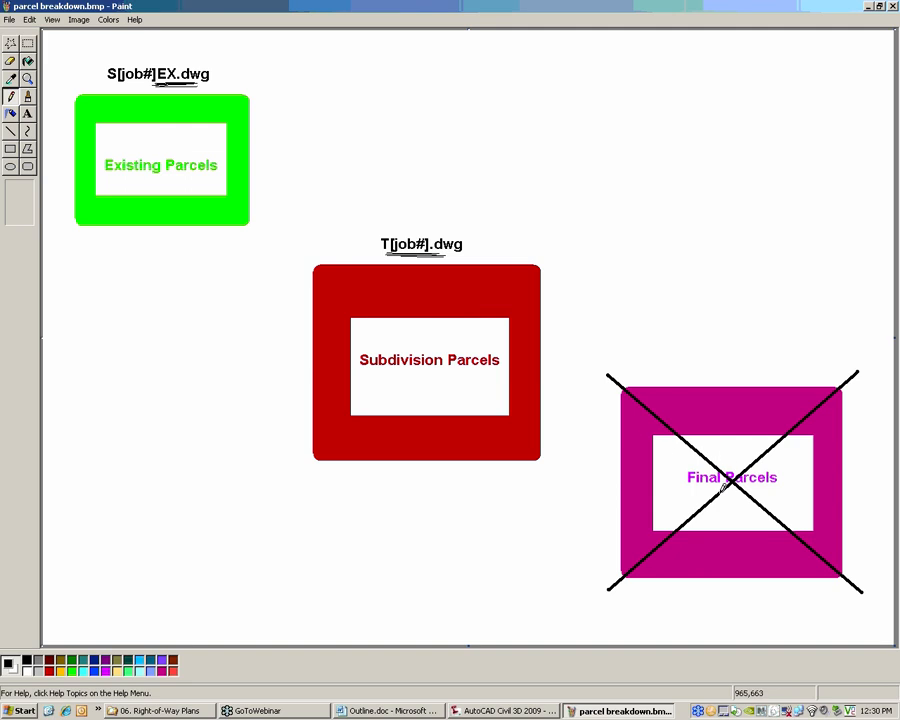
Circle the Final Parcels label and T[job#].dwg diagram, replace the word Subdivision with handwritten Take, and close the image without saving
{"action": "mouse_move", "coordinate": [724, 488]}
{"action": "left_mouse_down"}
{"action": "mouse_move", "coordinate": [781, 482]}
{"action": "mouse_move", "coordinate": [760, 463]}
{"action": "mouse_move", "coordinate": [689, 458]}
{"action": "mouse_move", "coordinate": [724, 490]}
{"action": "left_mouse_up"}
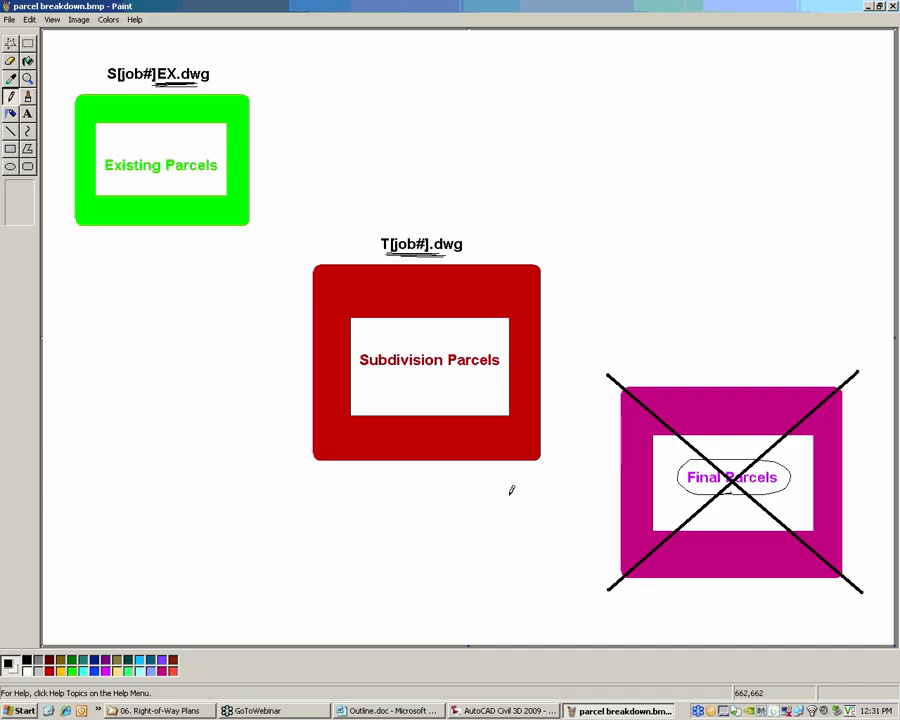
{"action": "mouse_move", "coordinate": [507, 496]}
{"action": "left_mouse_down"}
{"action": "mouse_move", "coordinate": [565, 291]}
{"action": "mouse_move", "coordinate": [381, 190]}
{"action": "mouse_move", "coordinate": [281, 454]}
{"action": "mouse_move", "coordinate": [532, 488]}
{"action": "mouse_move", "coordinate": [554, 442]}
{"action": "left_mouse_up"}
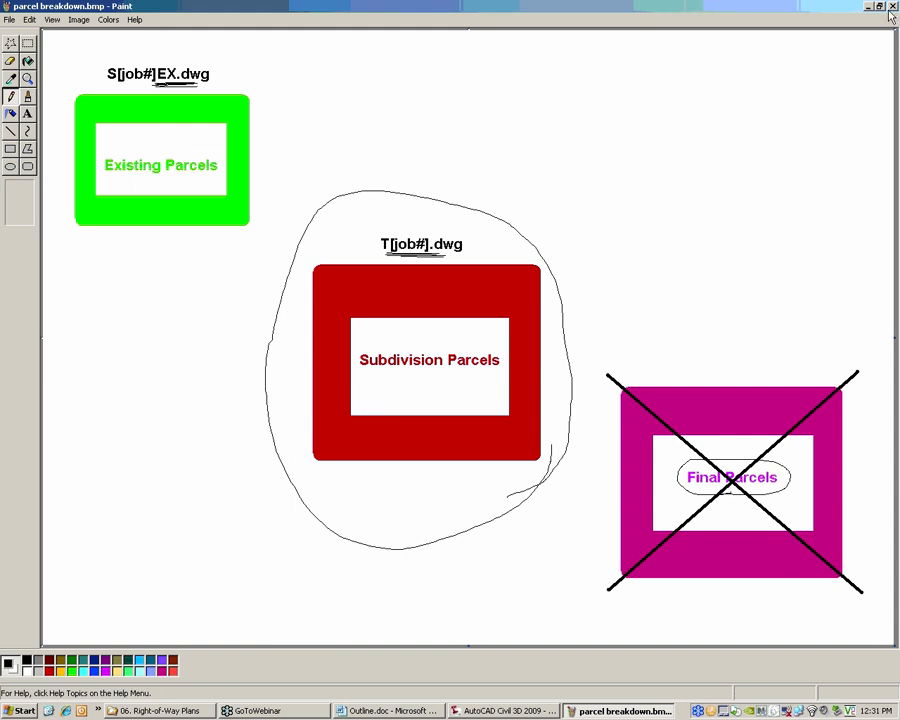
{"action": "left_click_drag", "start_coordinate": [359, 360], "coordinate": [437, 359]}
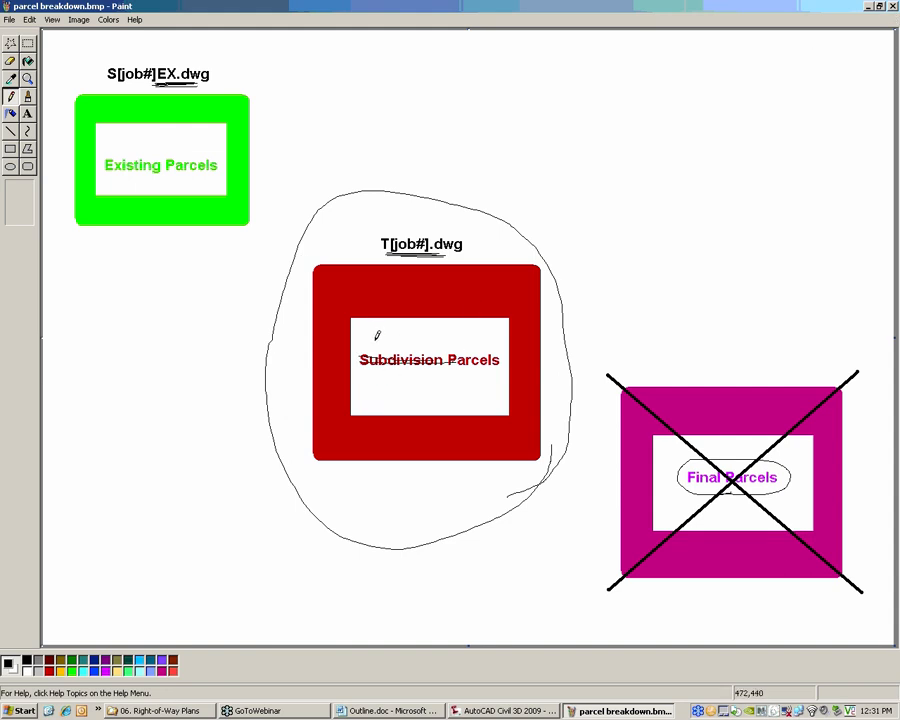
{"action": "mouse_move", "coordinate": [373, 340]}
{"action": "left_mouse_down"}
{"action": "mouse_move", "coordinate": [397, 334]}
{"action": "mouse_move", "coordinate": [416, 350]}
{"action": "mouse_move", "coordinate": [423, 337]}
{"action": "mouse_move", "coordinate": [438, 347]}
{"action": "left_mouse_up"}
{"action": "left_click_drag", "start_coordinate": [375, 337], "coordinate": [373, 348]}
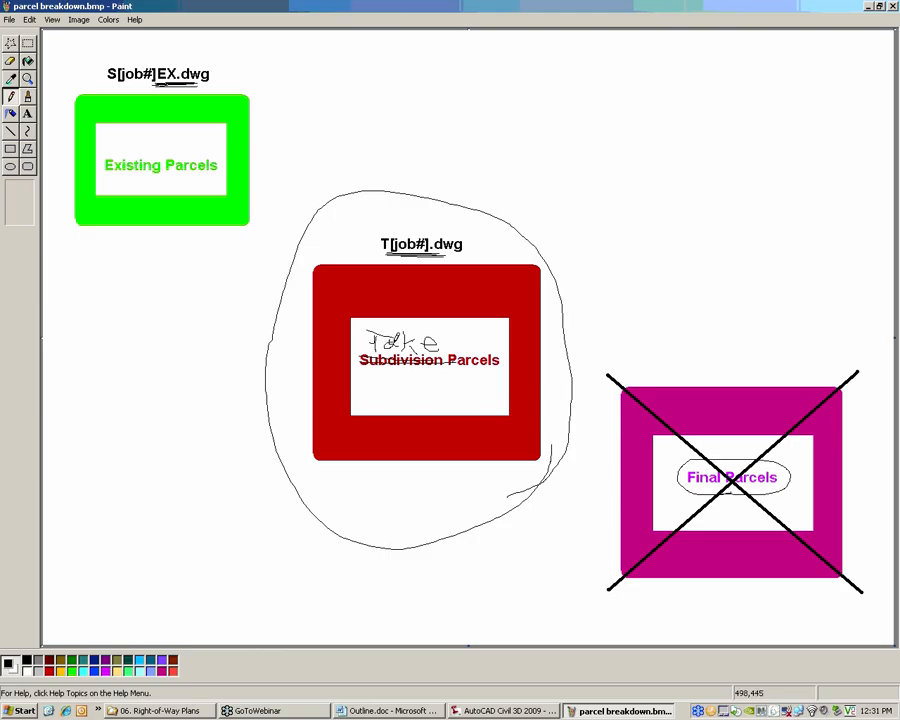
{"action": "left_click", "coordinate": [893, 7]}
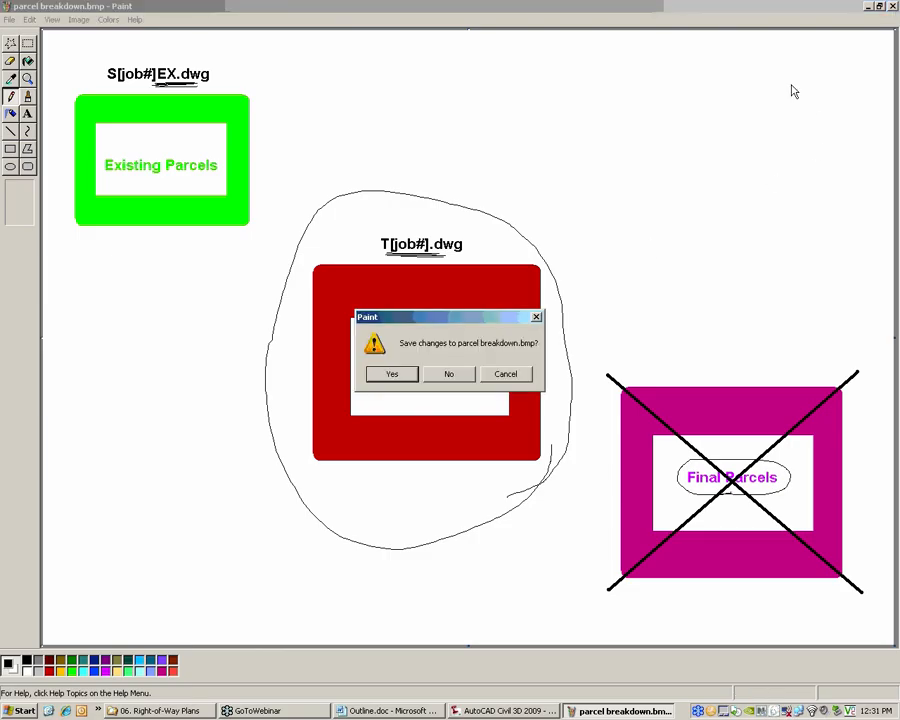
{"action": "left_click", "coordinate": [458, 376]}
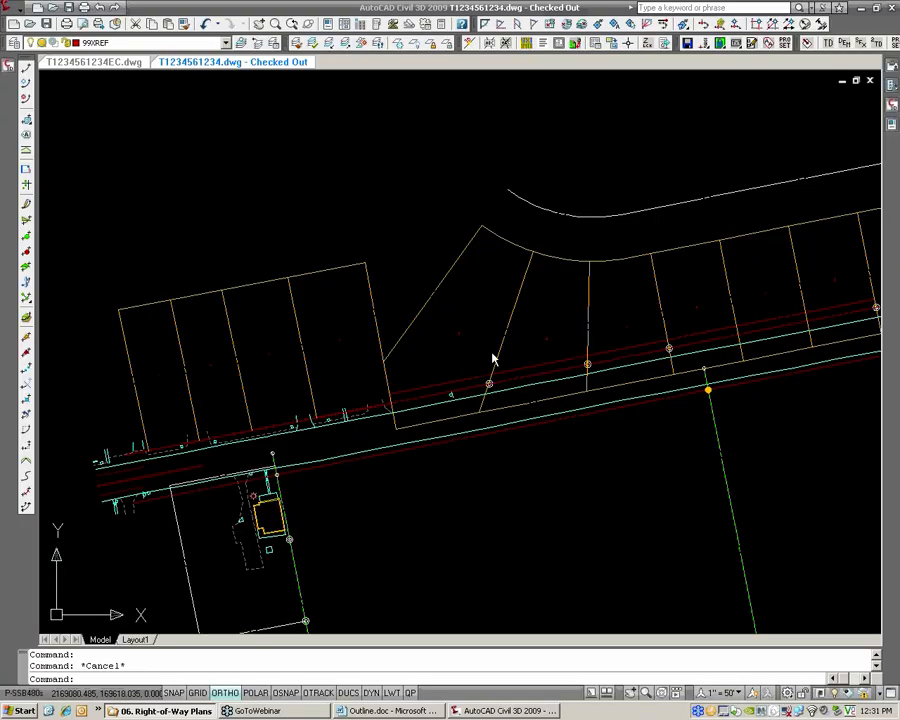
Turn on object snap and trace a polyline along the full rear line of the four westernmost lots in T1234561234.dwg
{"action": "scroll", "coordinate": [500, 283], "scroll_direction": "down", "scroll_amount": 2}
{"action": "middle_click_drag", "start_coordinate": [571, 258], "coordinate": [494, 289]}
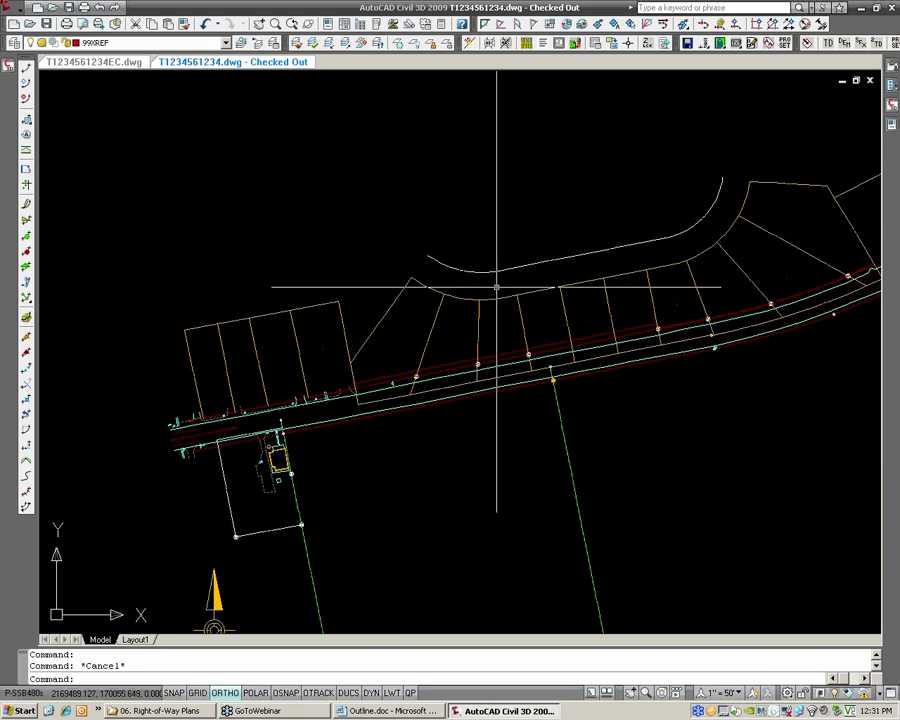
{"action": "type", "text": "pl"}
{"action": "key", "text": "Return"}
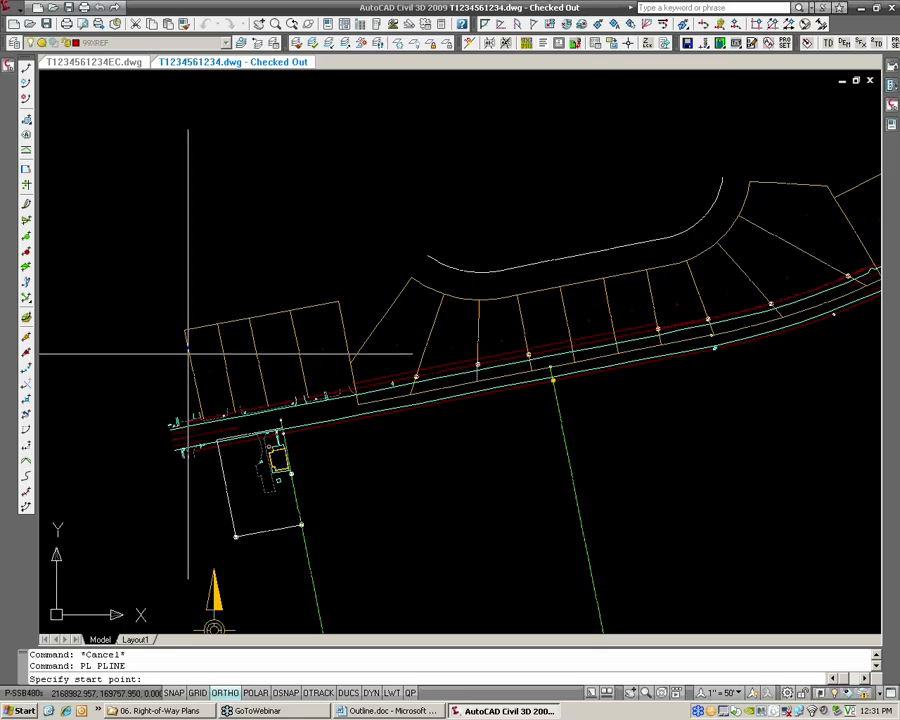
{"action": "scroll", "coordinate": [188, 352], "scroll_direction": "up", "scroll_amount": 5}
{"action": "key", "text": "F3"}
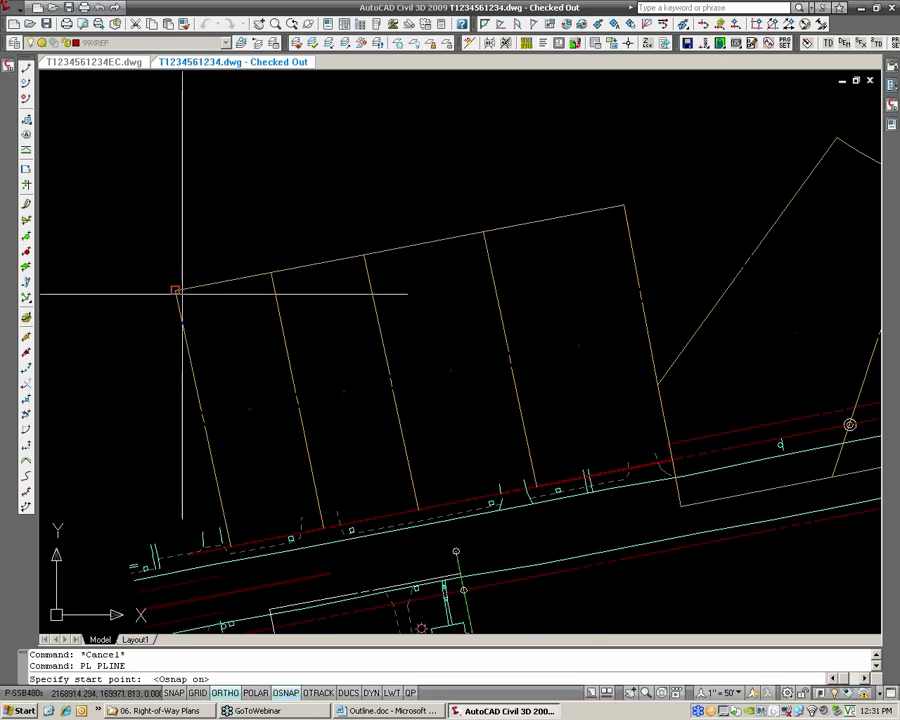
{"action": "left_click", "coordinate": [180, 292]}
{"action": "left_click", "coordinate": [624, 207]}
{"action": "key", "text": "Return"}
{"action": "key", "text": "Return"}
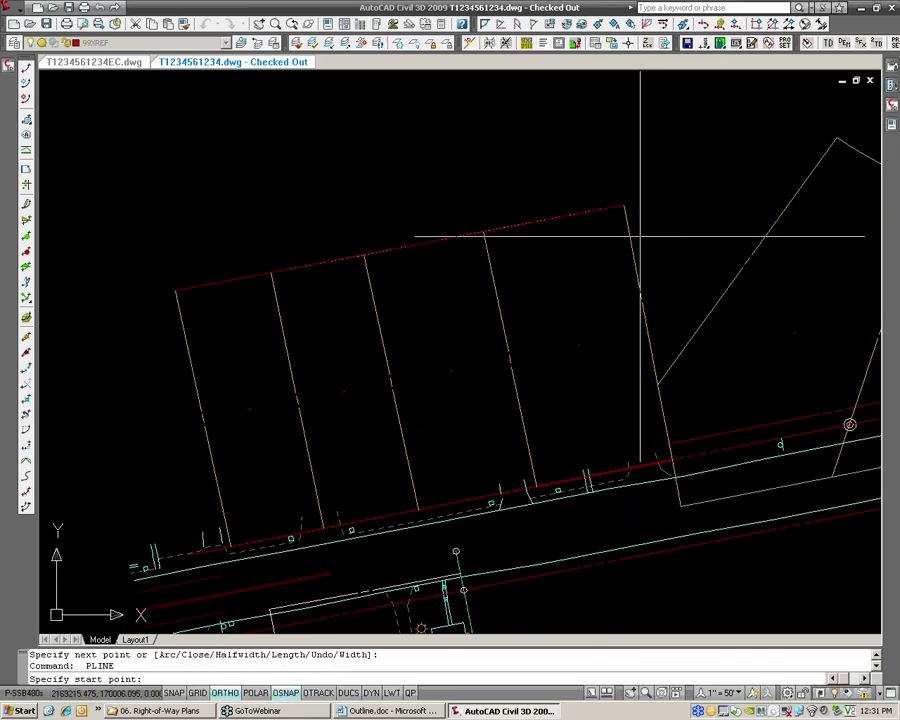
Trace polylines over the east boundary of the four-lot block and over its easternmost interior lot line
{"action": "left_click", "coordinate": [624, 207]}
{"action": "left_click", "coordinate": [680, 505]}
{"action": "key", "text": "Return"}
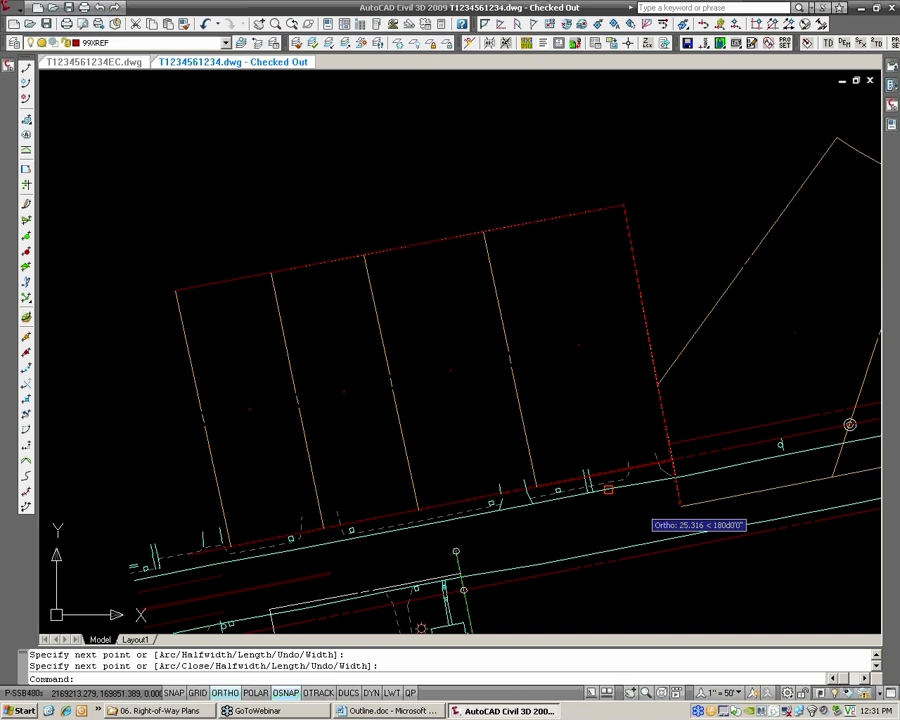
{"action": "key", "text": "Return"}
{"action": "left_click", "coordinate": [484, 232]}
{"action": "left_click", "coordinate": [531, 476]}
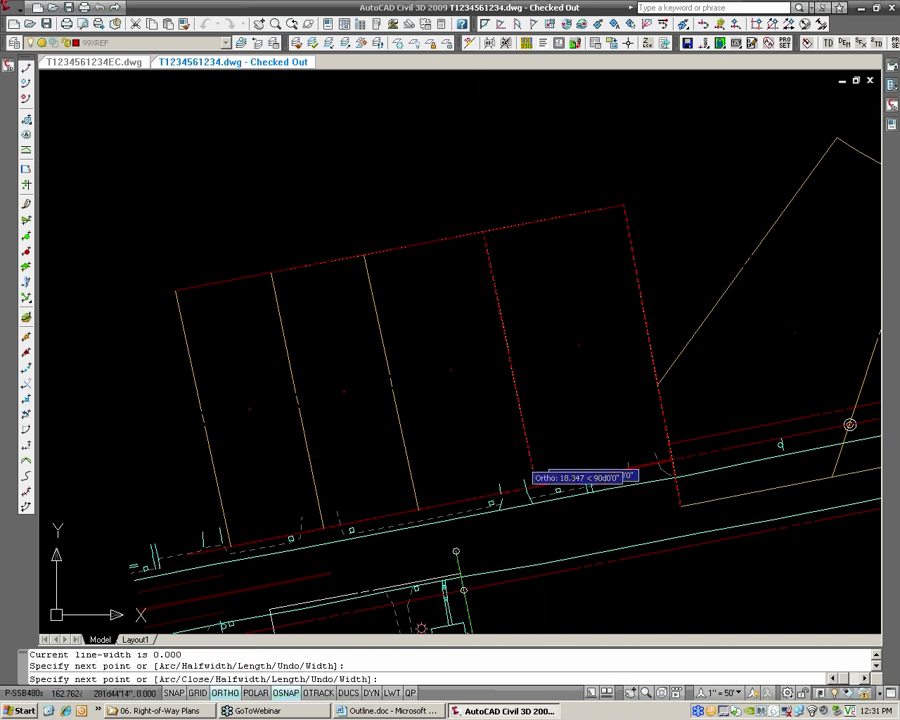
{"action": "key", "text": "Return"}
{"action": "key", "text": "Return"}
Trace polylines from the rear line to the road frontage over the two remaining interior lines of the four-lot block
{"action": "left_click", "coordinate": [363, 257]}
{"action": "left_click", "coordinate": [418, 465]}
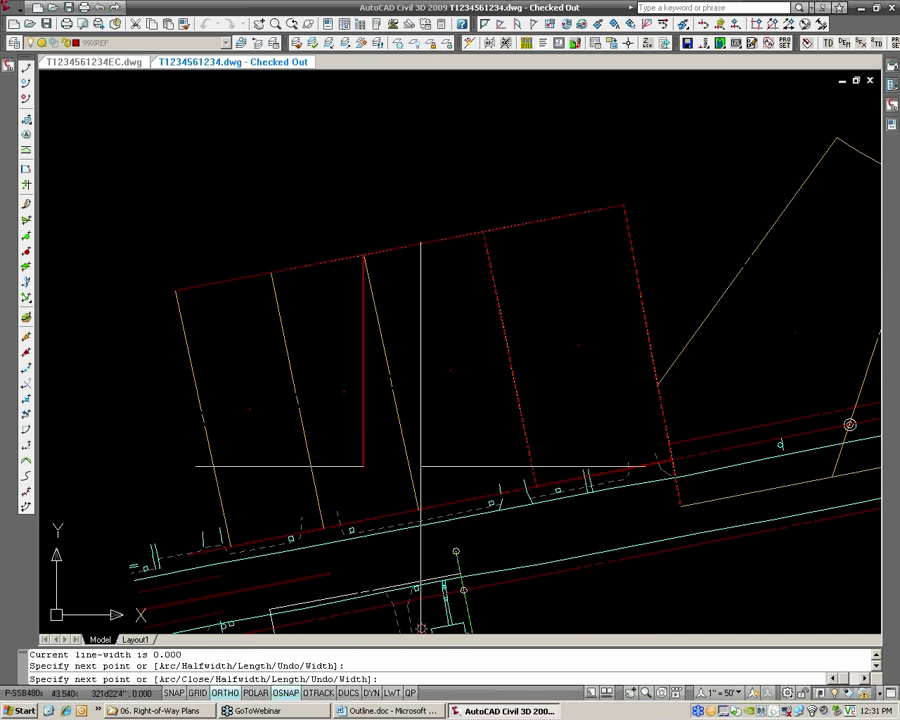
{"action": "type", "text": "u"}
{"action": "key", "text": "Return"}
{"action": "left_click", "coordinate": [418, 505]}
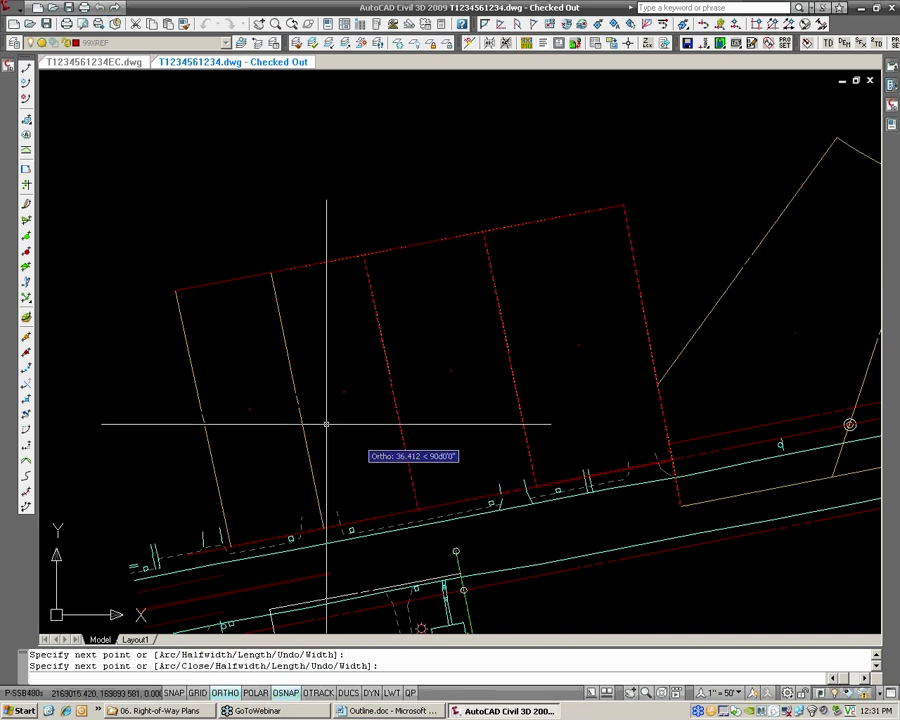
{"action": "key", "text": "Return"}
{"action": "key", "text": "Return"}
{"action": "left_click", "coordinate": [271, 273]}
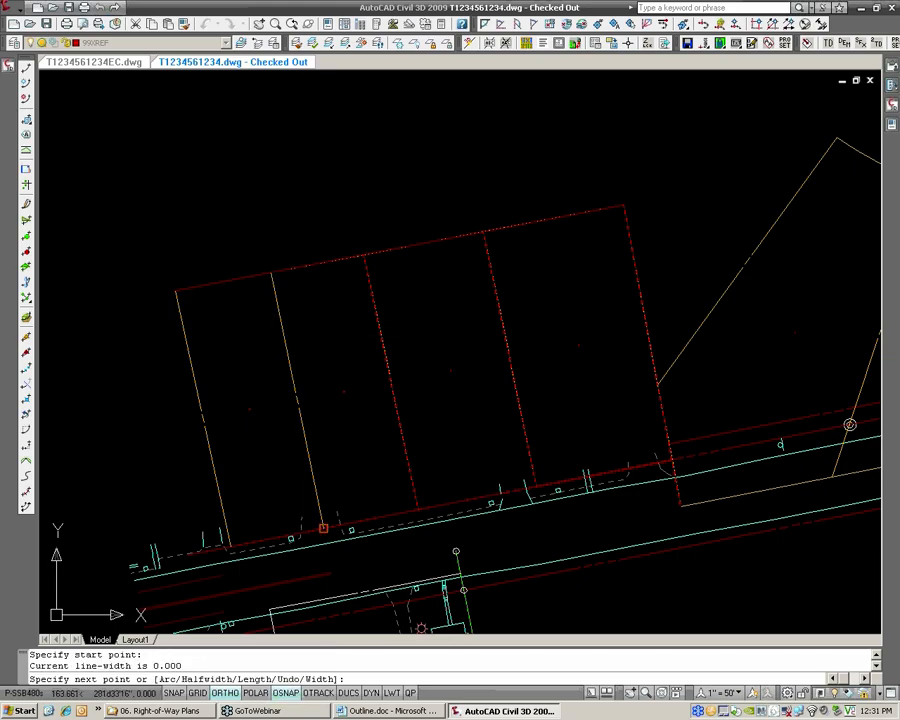
{"action": "left_click", "coordinate": [323, 527]}
{"action": "key", "text": "Return"}
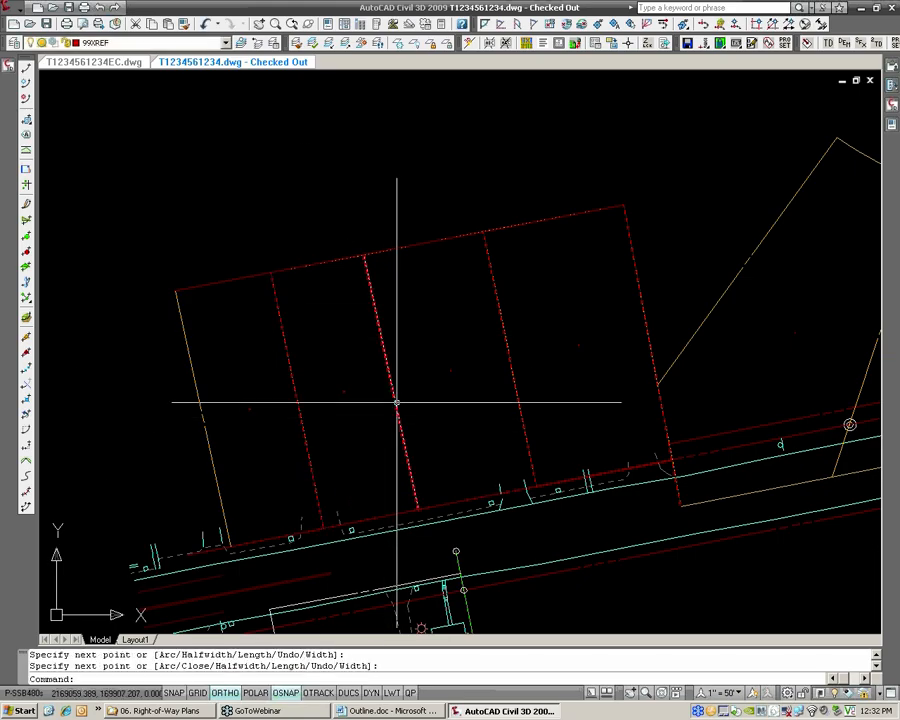
Trace a polyline over the west boundary of the four-lot block, from the rear corner to the road frontage
{"action": "type", "text": "pl"}
{"action": "key", "text": "Return"}
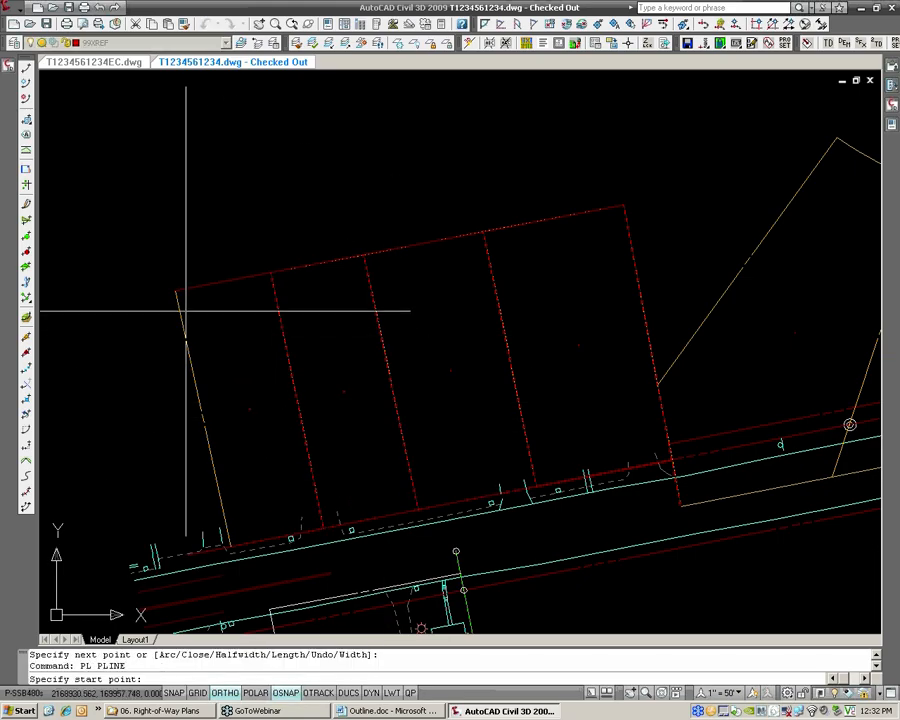
{"action": "left_click", "coordinate": [176, 290]}
{"action": "left_click", "coordinate": [228, 547]}
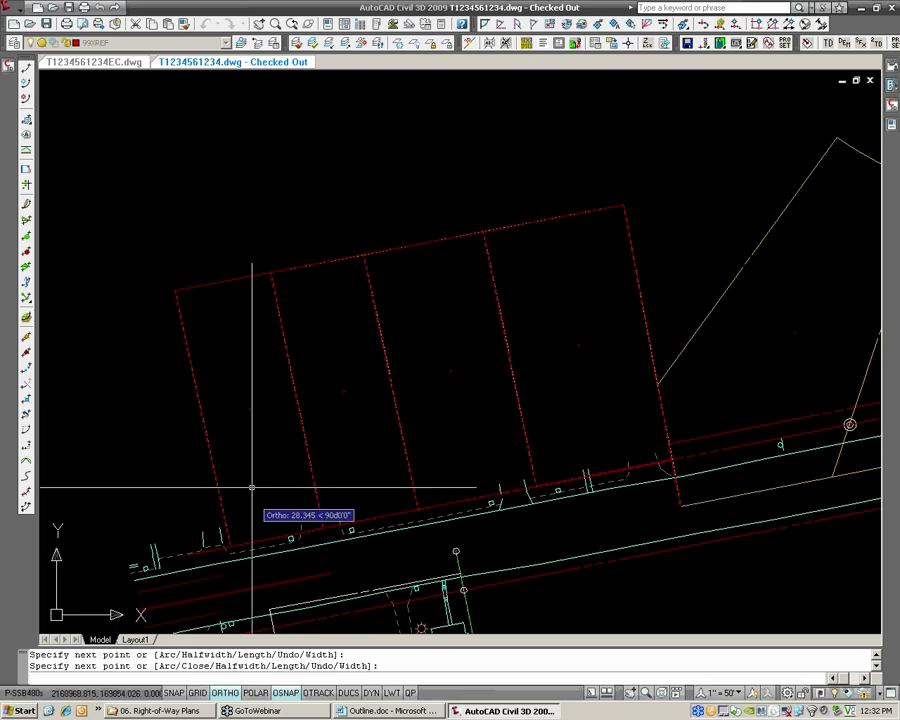
{"action": "key", "text": "Return"}
Erase the traced polylines on the rear line, the easternmost interior line and the east boundary of the four-lot block
{"action": "left_click", "coordinate": [213, 282]}
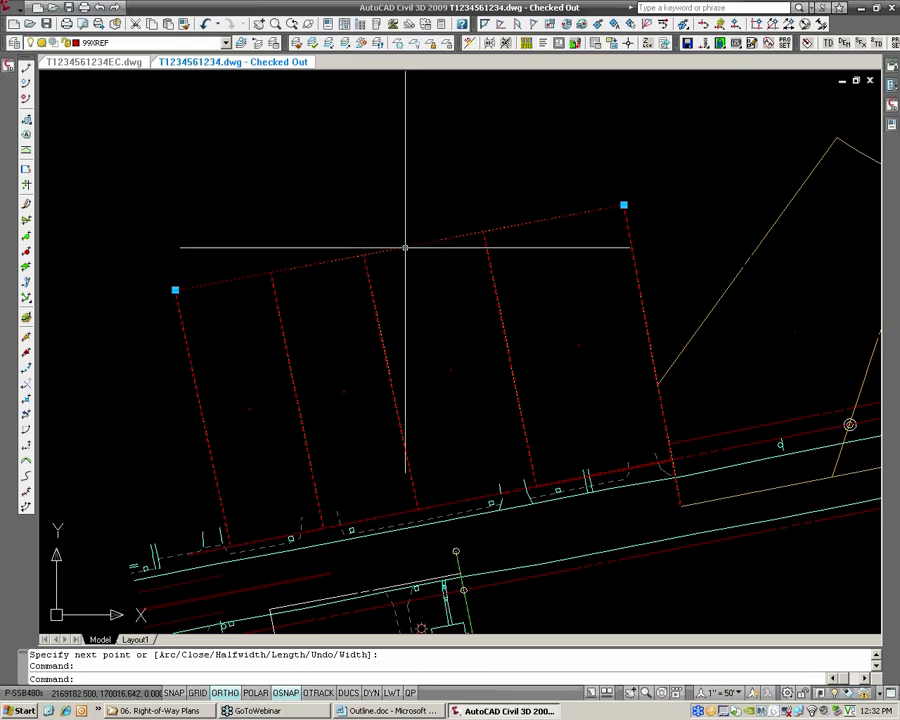
{"action": "scroll", "coordinate": [453, 235], "scroll_direction": "down", "scroll_amount": 1}
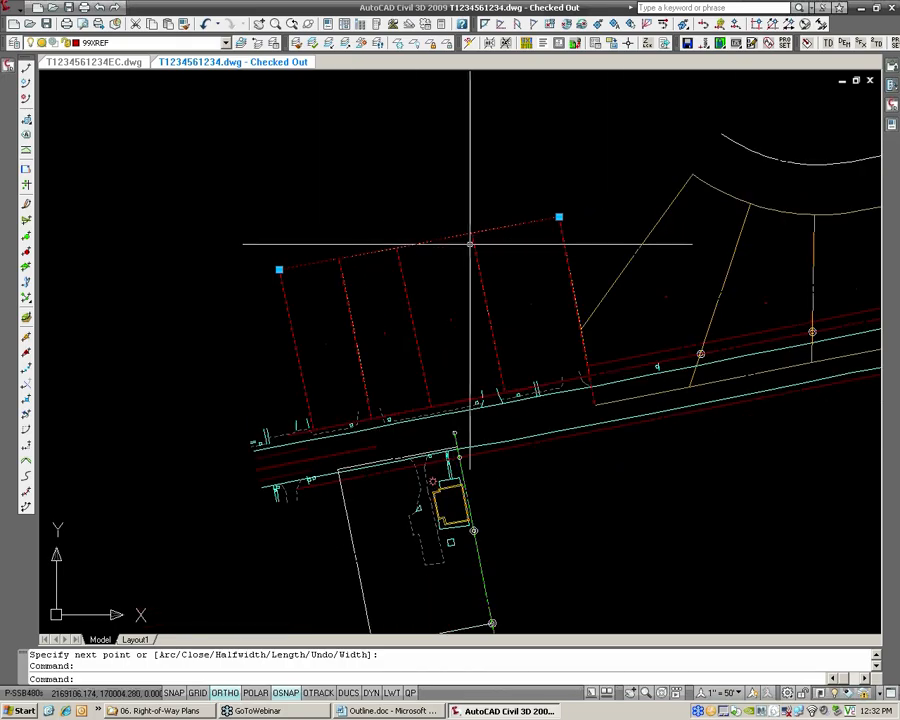
{"action": "type", "text": "E"}
{"action": "key", "text": "Return"}
{"action": "left_click", "coordinate": [470, 242]}
{"action": "type", "text": "ERASE"}
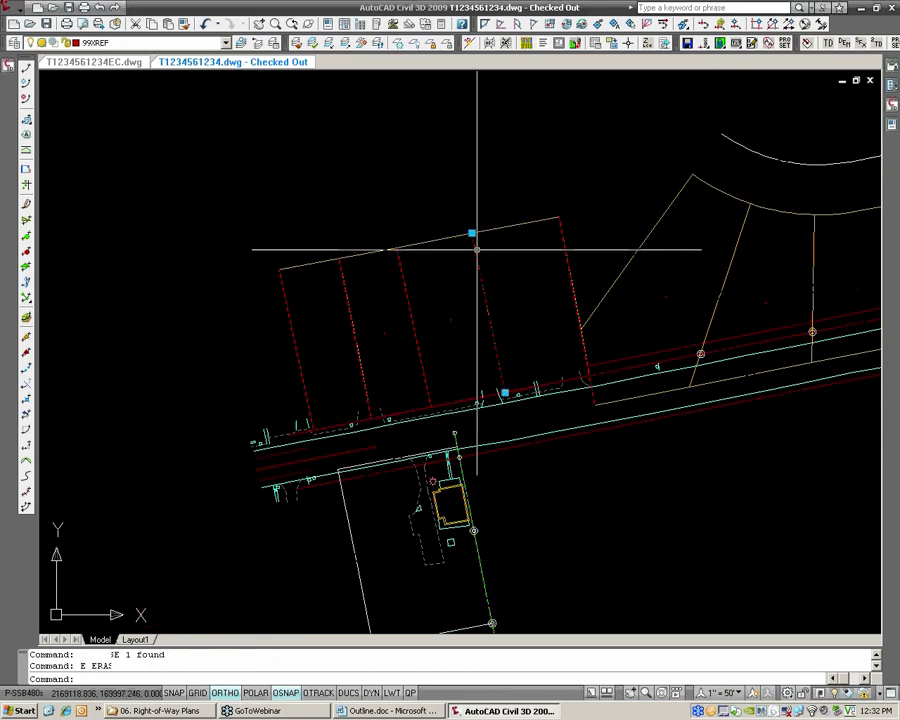
{"action": "key", "text": "Return"}
{"action": "left_click", "coordinate": [558, 233]}
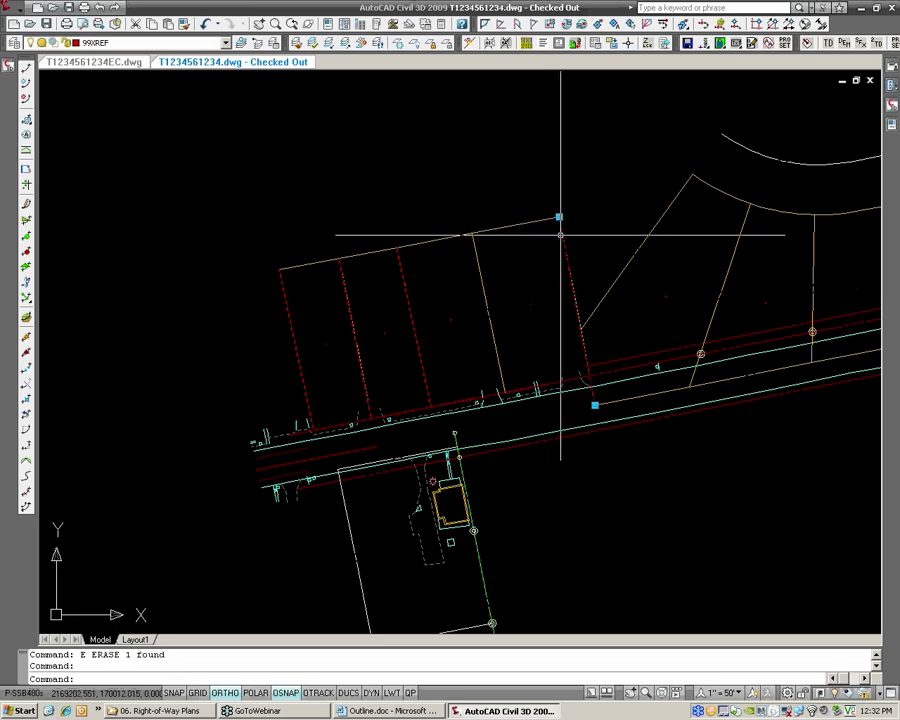
{"action": "type", "text": "E"}
{"action": "key", "text": "Return"}
Erase the traced polylines on the two remaining interior lines and the west boundary of the four-lot block
{"action": "type", "text": "E"}
{"action": "key", "text": "Return"}
{"action": "left_click", "coordinate": [229, 205]}
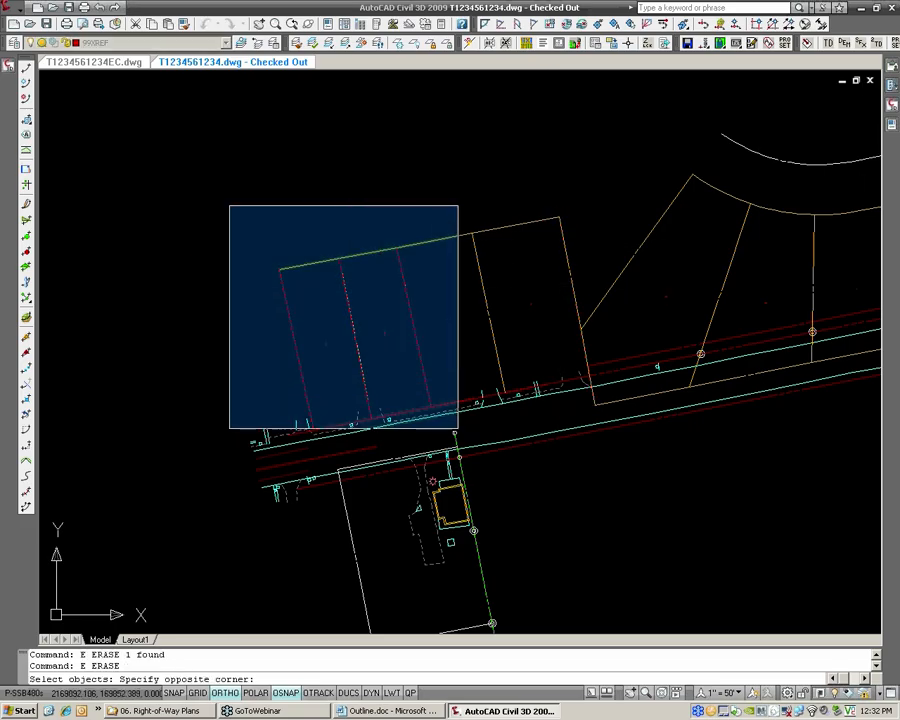
{"action": "left_click", "coordinate": [458, 428]}
{"action": "key", "text": "Return"}
{"action": "key", "text": "Return"}
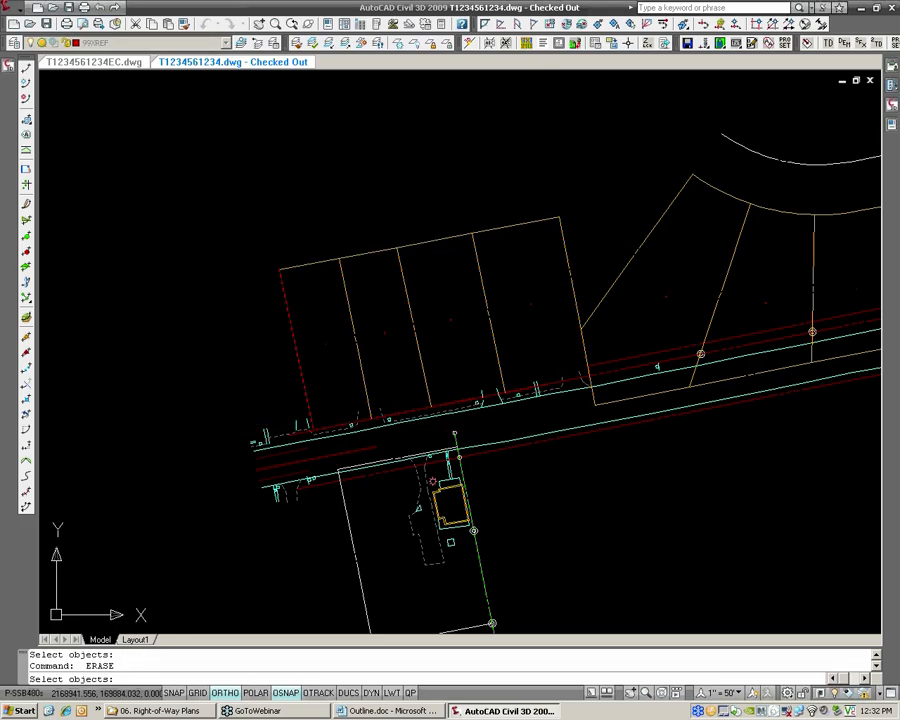
{"action": "left_click", "coordinate": [296, 359]}
{"action": "key", "text": "Return"}
Insert ROW PARCELS.dwg from the R: drive's 06. Right-of-Way Plans training folder at 0,0,0, scale 1, rotation 0, exploded
{"action": "middle_click_drag", "start_coordinate": [515, 321], "coordinate": [383, 352]}
{"action": "type", "text": "I"}
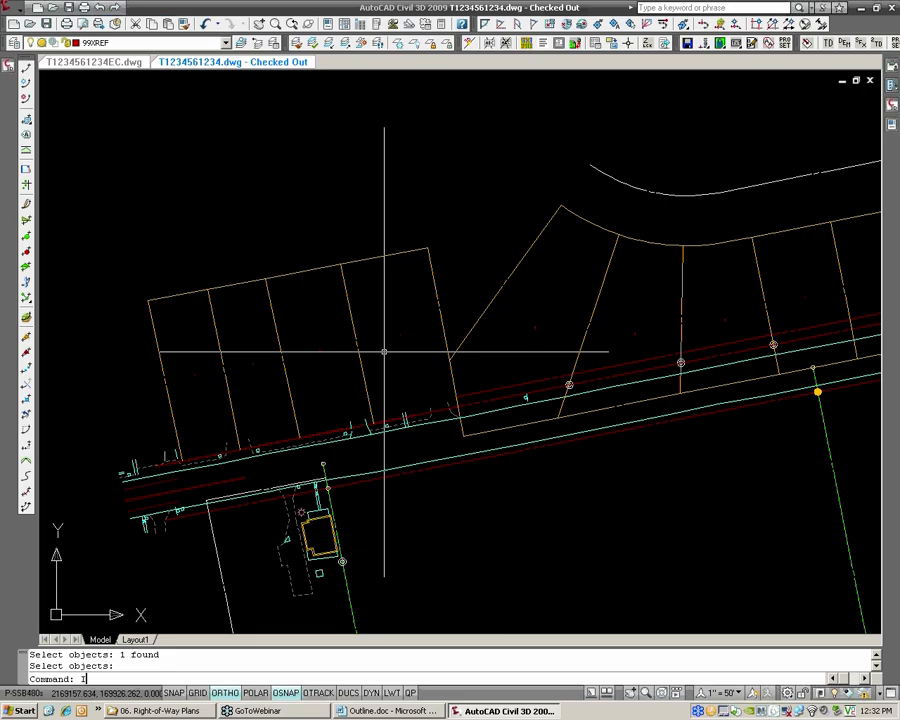
{"action": "type", "text": "NSERT"}
{"action": "key", "text": "Return"}
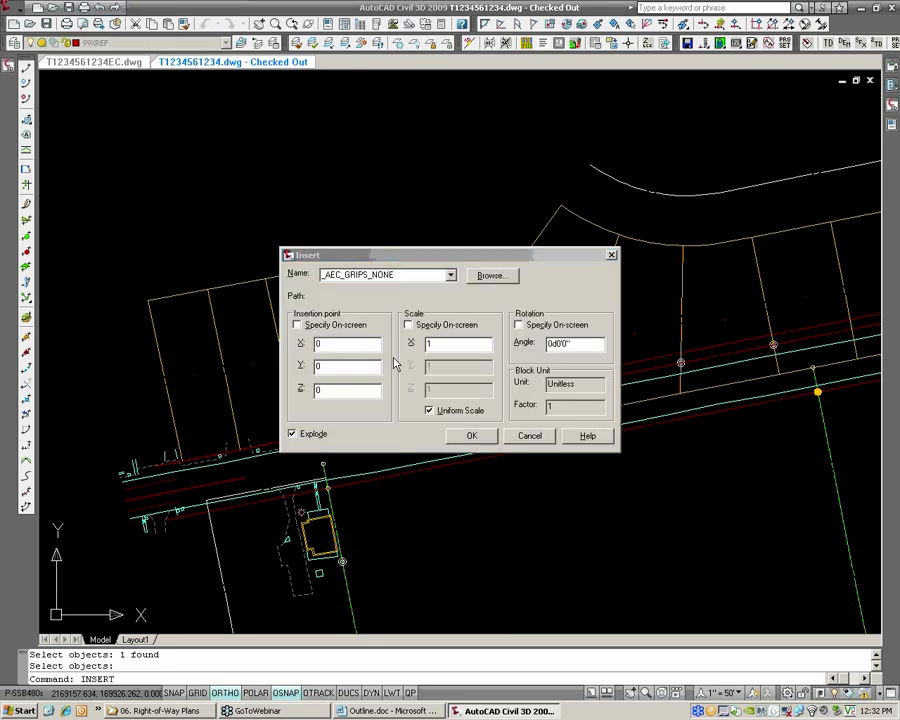
{"action": "left_click", "coordinate": [491, 275]}
{"action": "left_click", "coordinate": [464, 225]}
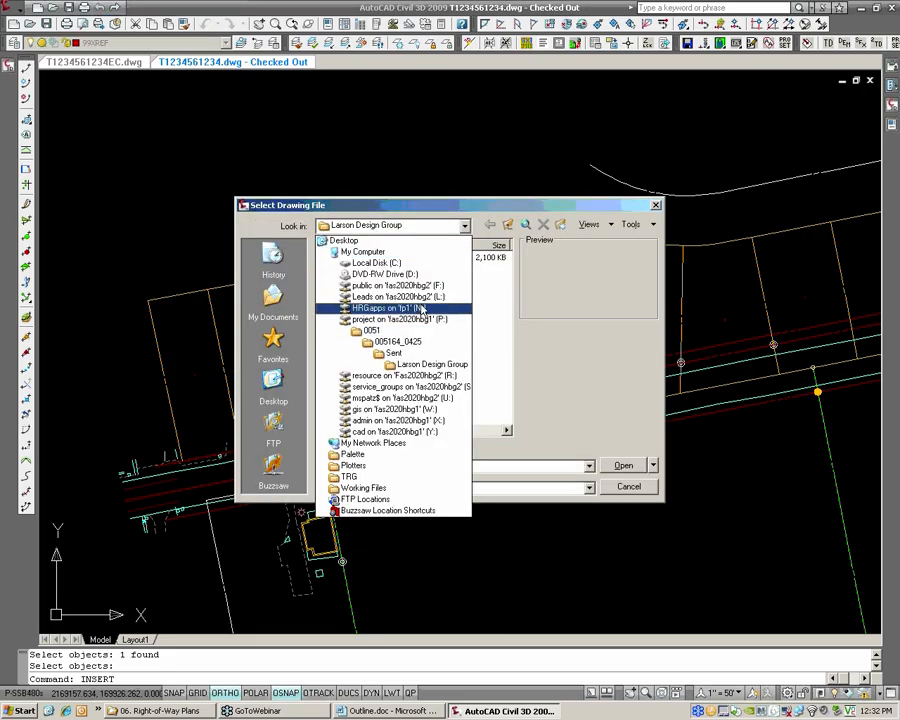
{"action": "left_click", "coordinate": [405, 375]}
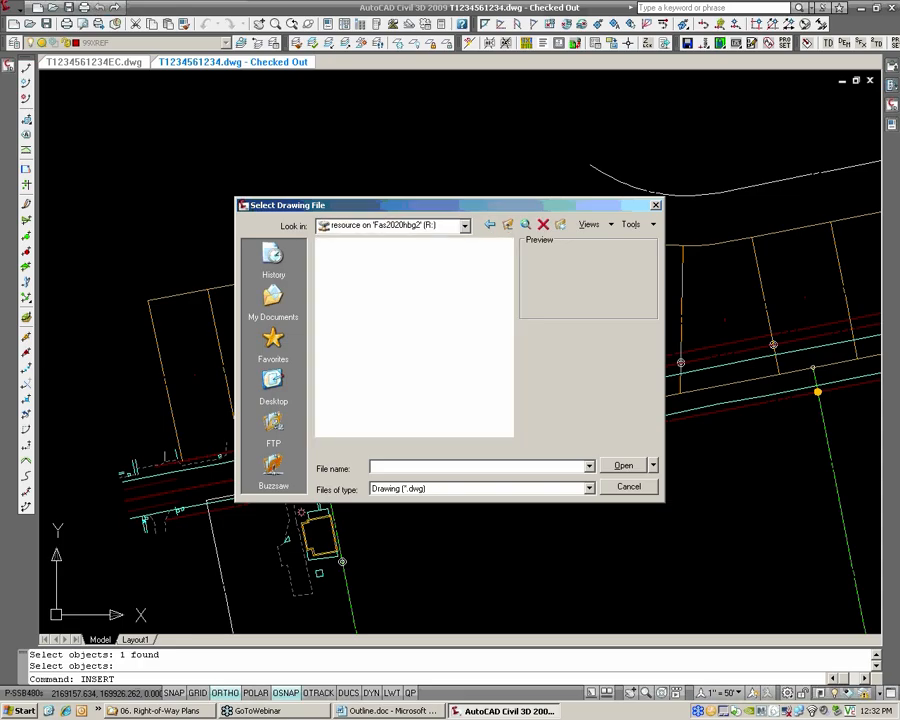
{"action": "double_click", "coordinate": [361, 283]}
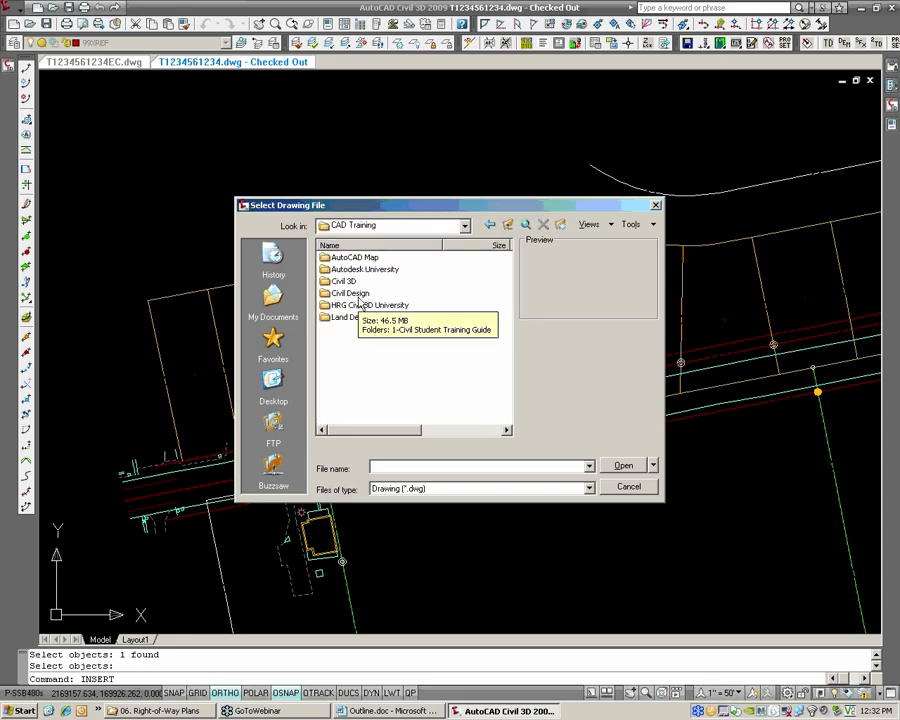
{"action": "double_click", "coordinate": [359, 304]}
{"action": "double_click", "coordinate": [362, 317]}
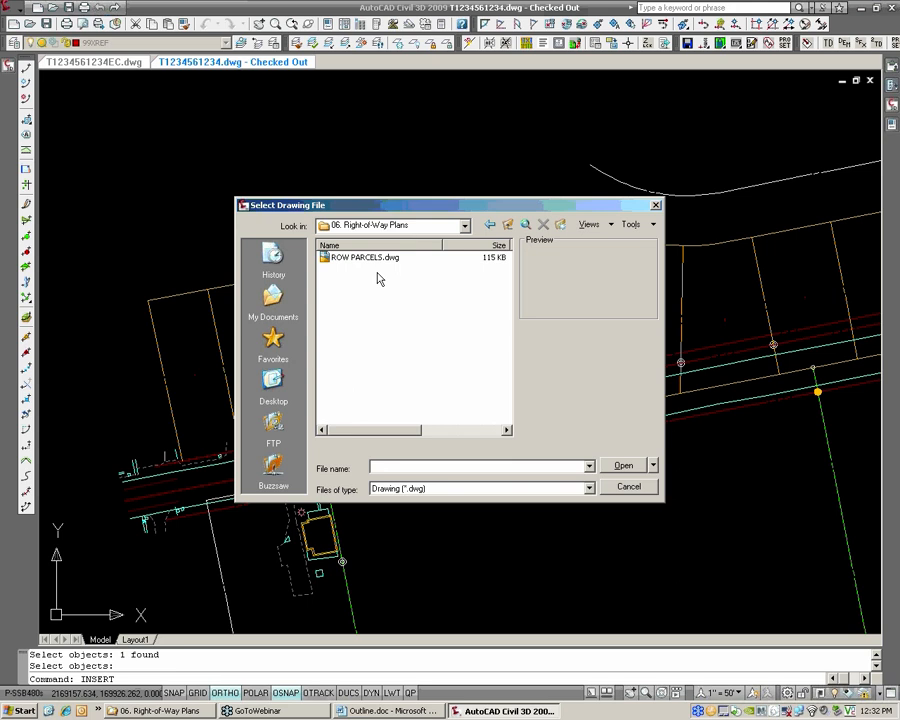
{"action": "left_click", "coordinate": [350, 257]}
{"action": "left_click", "coordinate": [630, 465]}
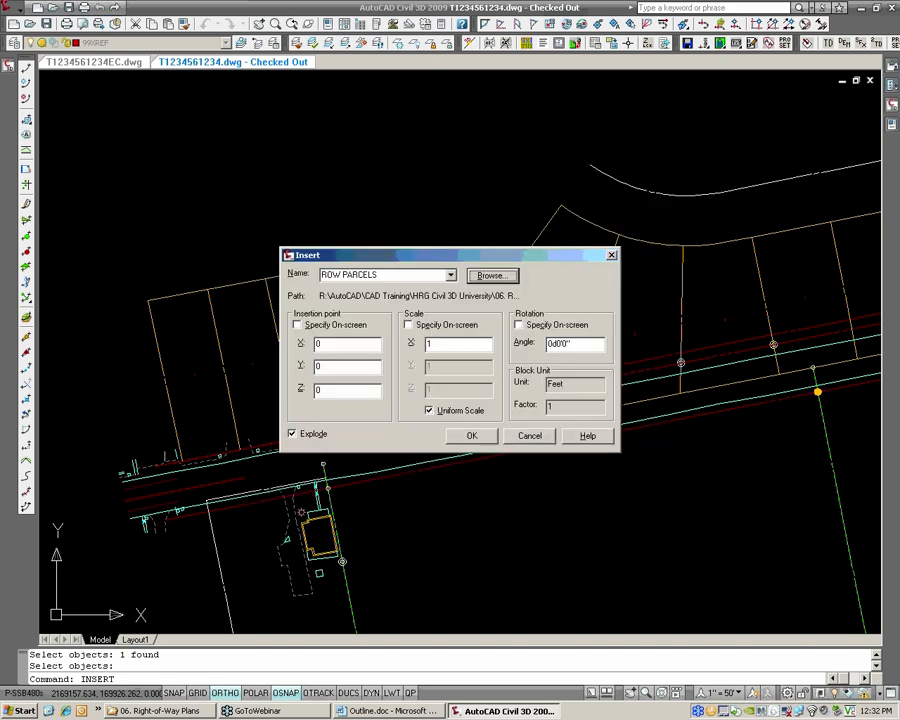
{"action": "left_click", "coordinate": [482, 439]}
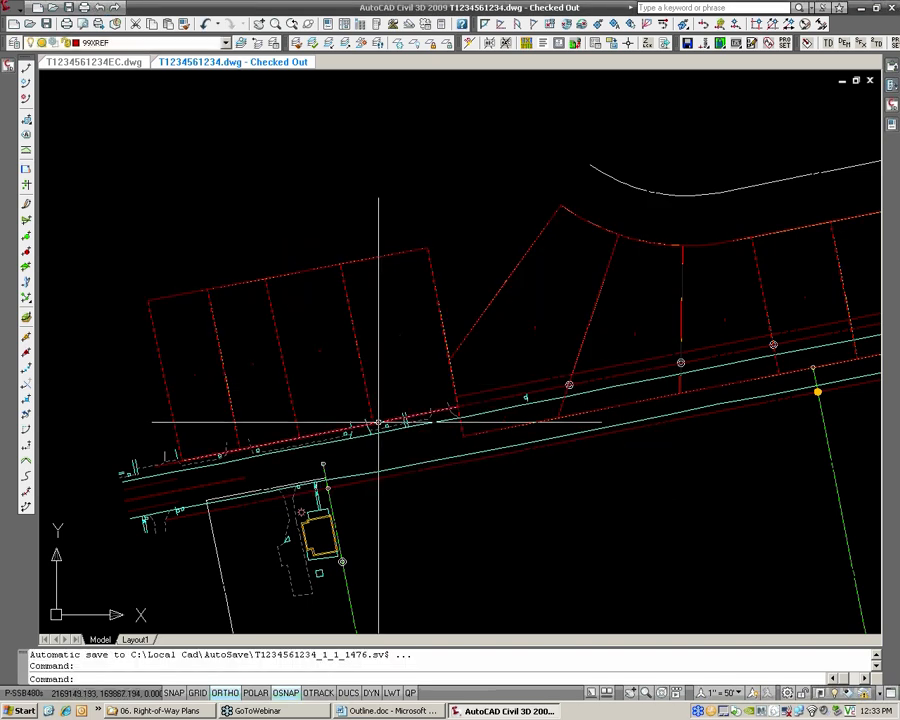
Examine the inserted rear lot line, leaving it deselected, and review the inserted parcel lines eastward along the road
{"action": "left_click", "coordinate": [379, 255]}
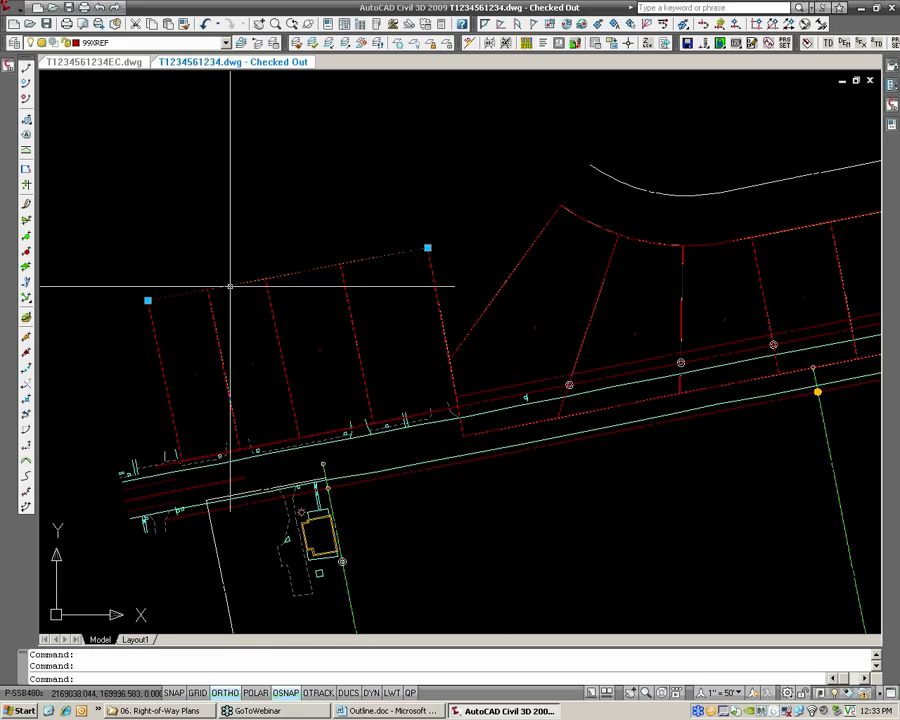
{"action": "key", "text": "Escape"}
{"action": "scroll", "coordinate": [372, 268], "scroll_direction": "down", "scroll_amount": 2}
{"action": "middle_click_drag", "start_coordinate": [840, 203], "coordinate": [302, 291]}
{"action": "scroll", "coordinate": [524, 281], "scroll_direction": "up", "scroll_amount": 4}
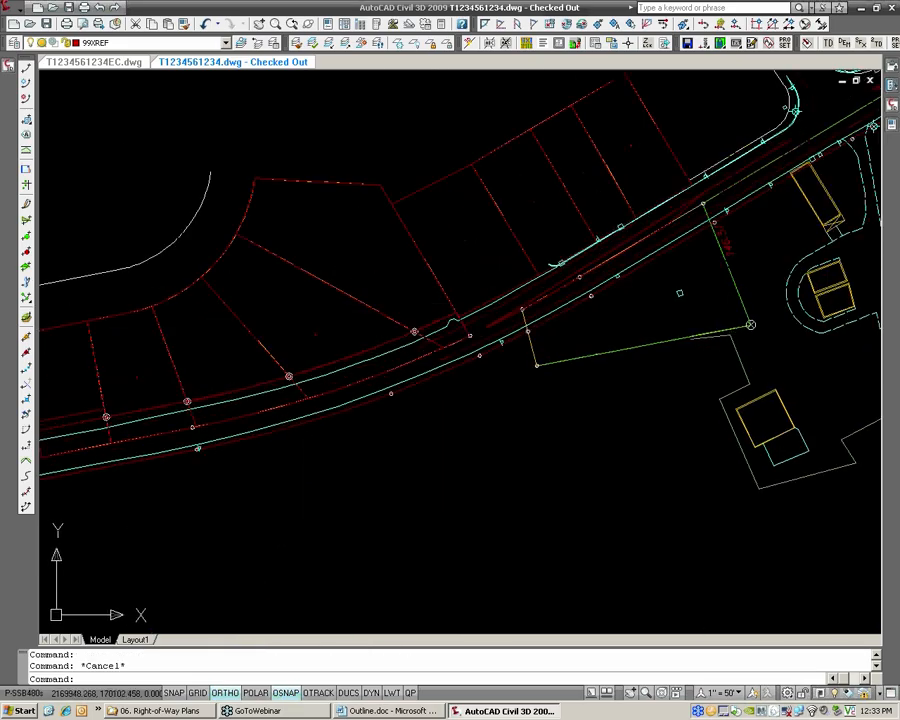
{"action": "scroll", "coordinate": [418, 230], "scroll_direction": "down", "scroll_amount": 2}
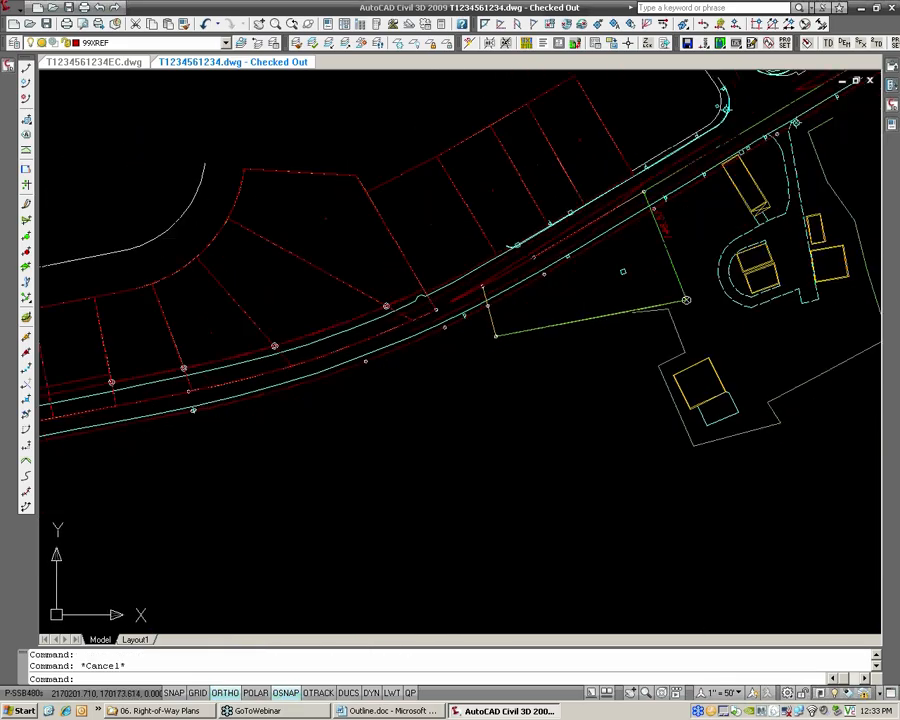
{"action": "middle_click_drag", "start_coordinate": [333, 259], "coordinate": [656, 208]}
{"action": "mouse_move", "coordinate": [487, 258]}
{"action": "middle_mouse_down"}
{"action": "mouse_move", "coordinate": [513, 254]}
{"action": "mouse_move", "coordinate": [521, 290]}
{"action": "middle_mouse_up"}
{"action": "type", "text": "xref"}
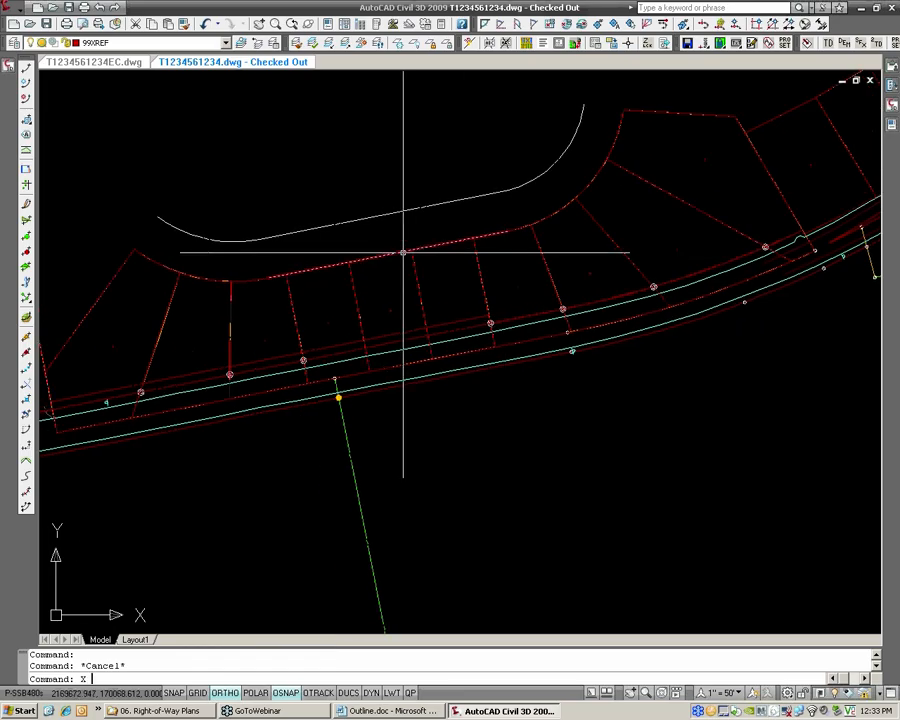
{"action": "key", "text": "Return"}
{"action": "left_click", "coordinate": [681, 134]}
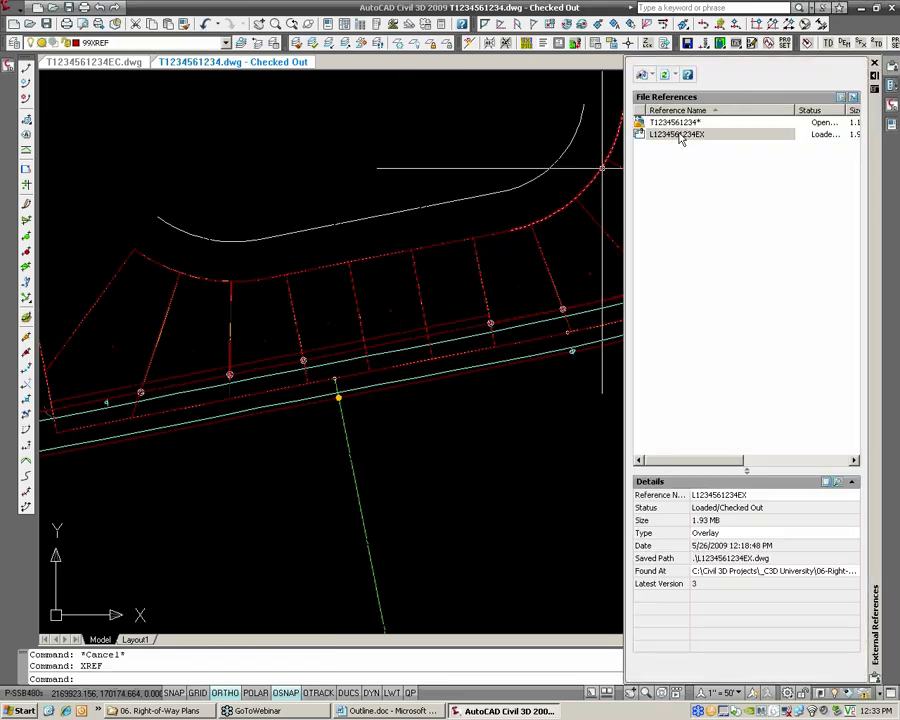
{"action": "right_click", "coordinate": [680, 134]}
{"action": "left_click", "coordinate": [704, 171]}
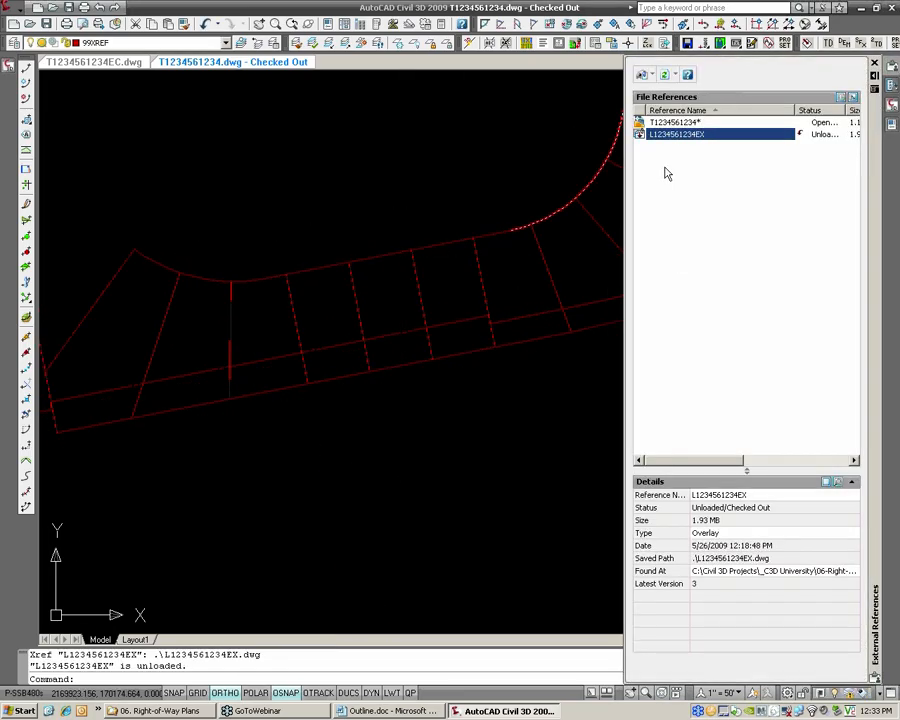
{"action": "scroll", "coordinate": [535, 249], "scroll_direction": "down", "scroll_amount": 2}
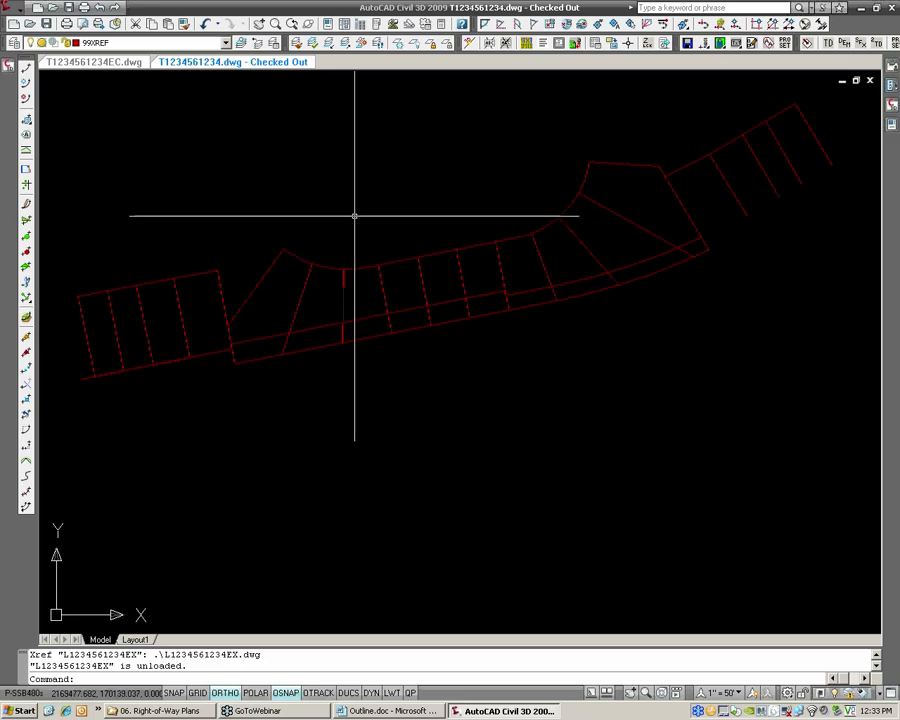
Examine an interior lot line, the rear arc beside it and the adjoining straight rear lot line, leaving everything deselected
{"action": "middle_click_drag", "start_coordinate": [338, 279], "coordinate": [366, 279]}
{"action": "left_click", "coordinate": [386, 279]}
{"action": "left_click", "coordinate": [362, 277]}
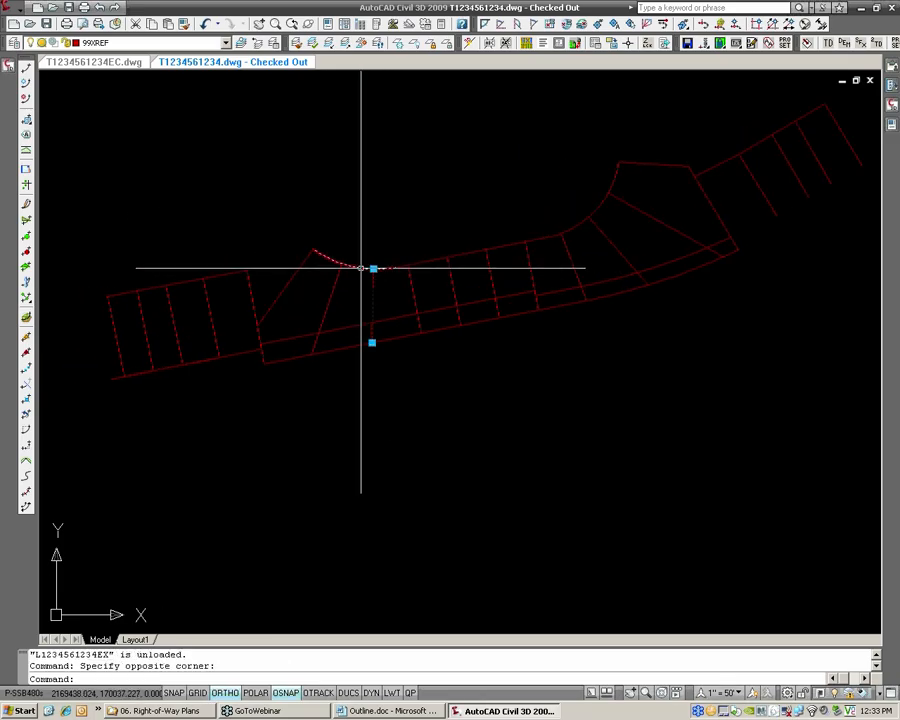
{"action": "left_click", "coordinate": [362, 267]}
{"action": "key", "text": "Escape"}
{"action": "left_click", "coordinate": [456, 263]}
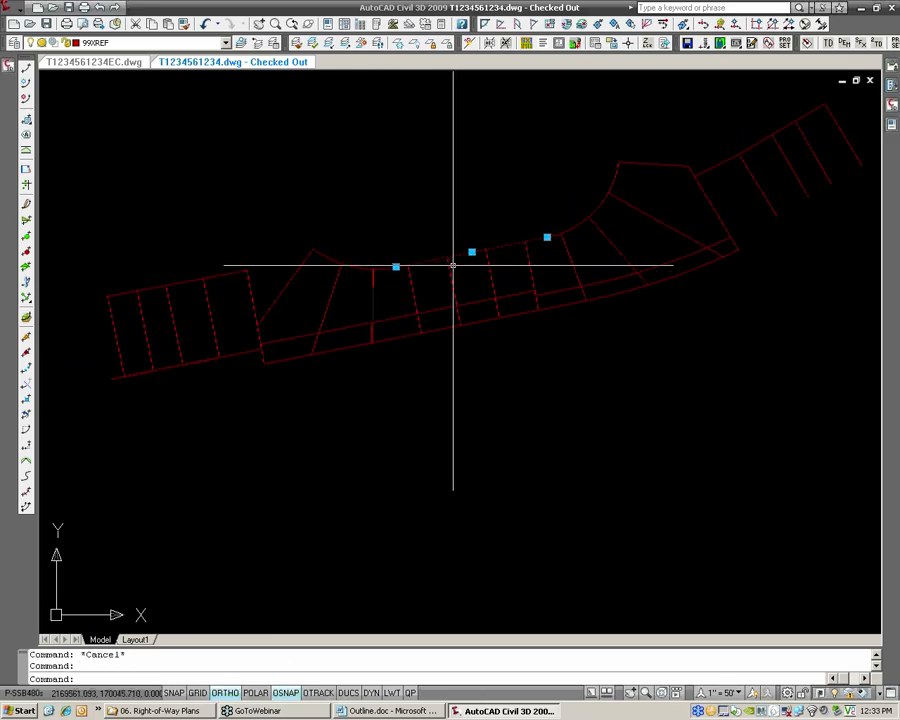
{"action": "key", "text": "Escape"}
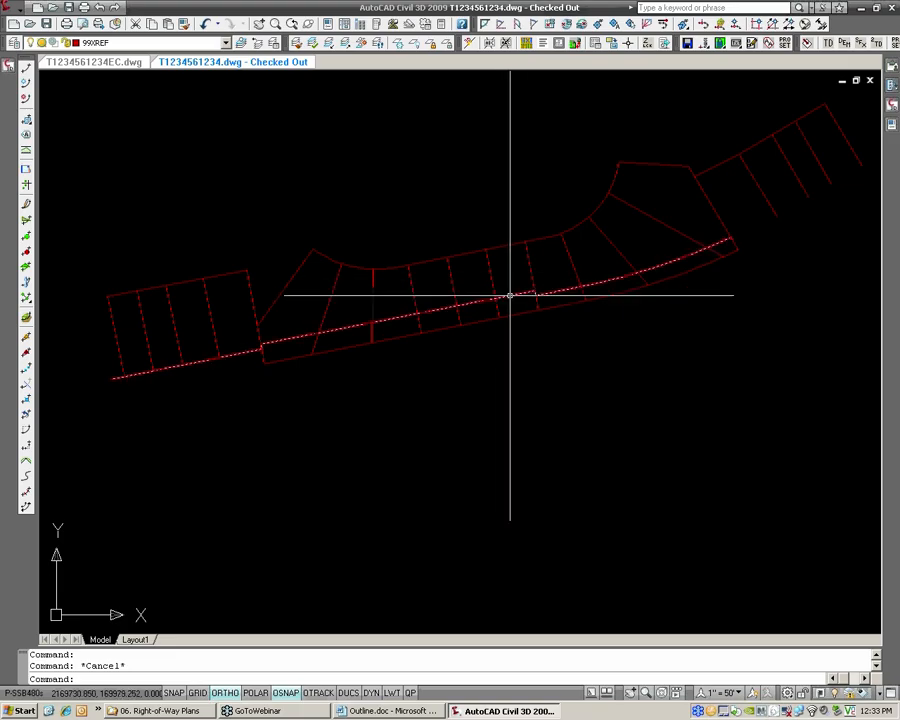
{"action": "key", "text": "Escape"}
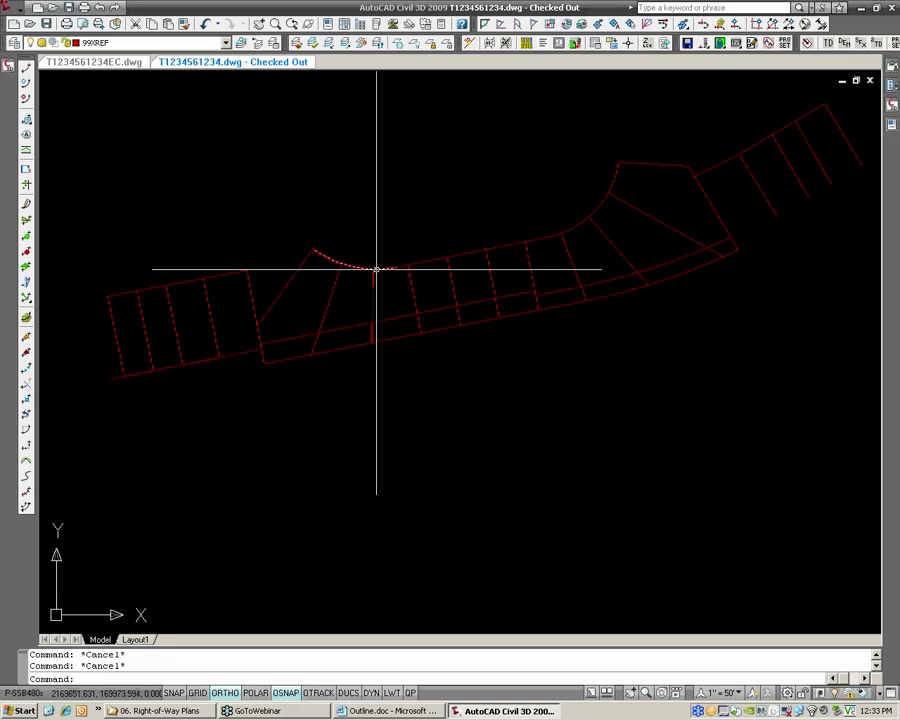
{"action": "left_click", "coordinate": [11, 10]}
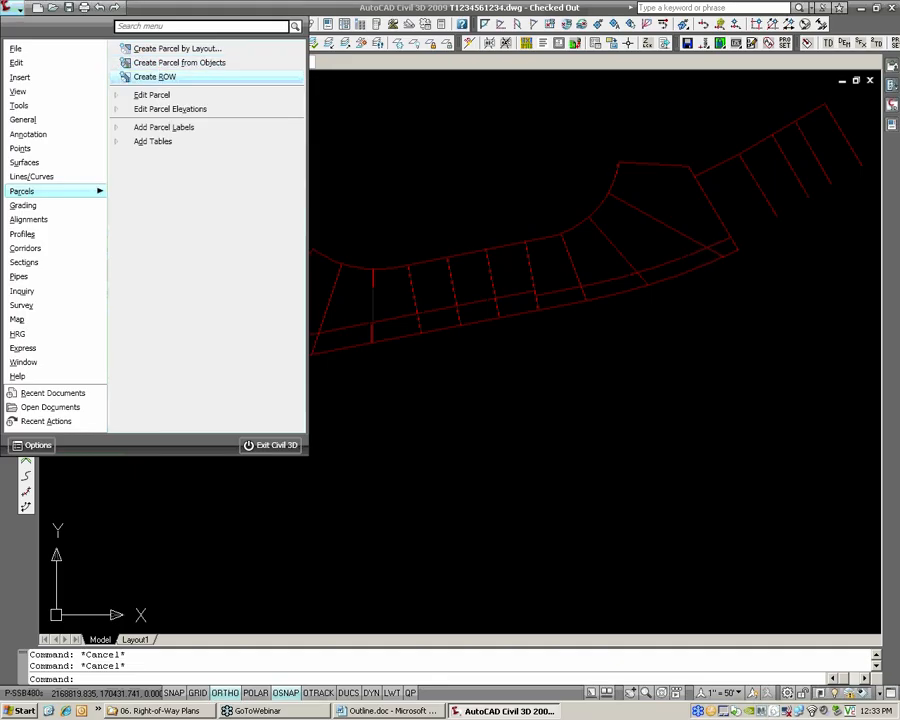
{"action": "left_click", "coordinate": [155, 77]}
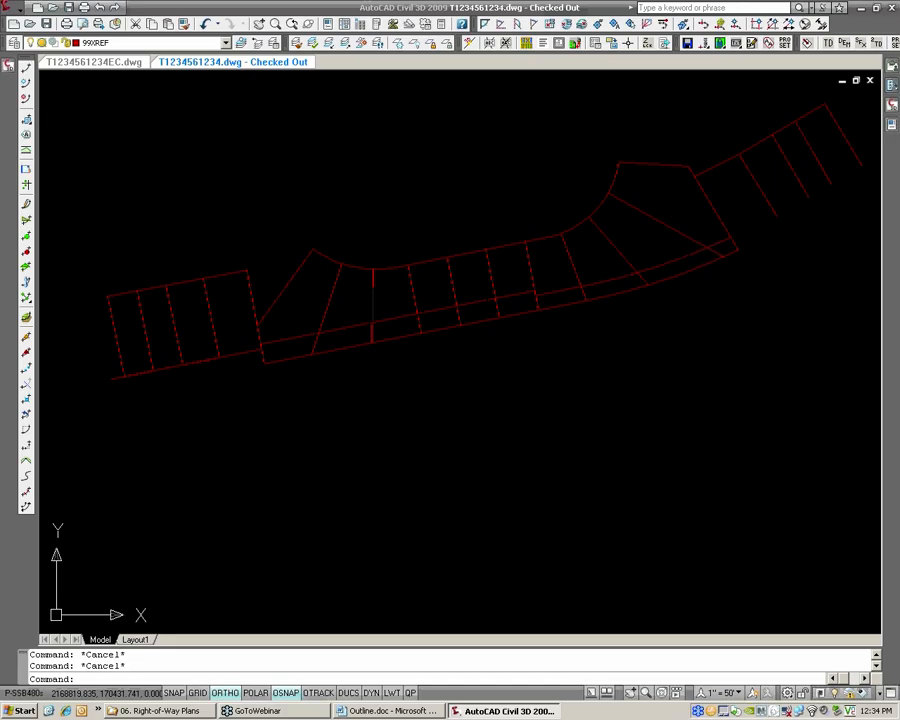
{"action": "middle_click_drag", "start_coordinate": [306, 393], "coordinate": [352, 412]}
{"action": "scroll", "coordinate": [306, 341], "scroll_direction": "up", "scroll_amount": 2}
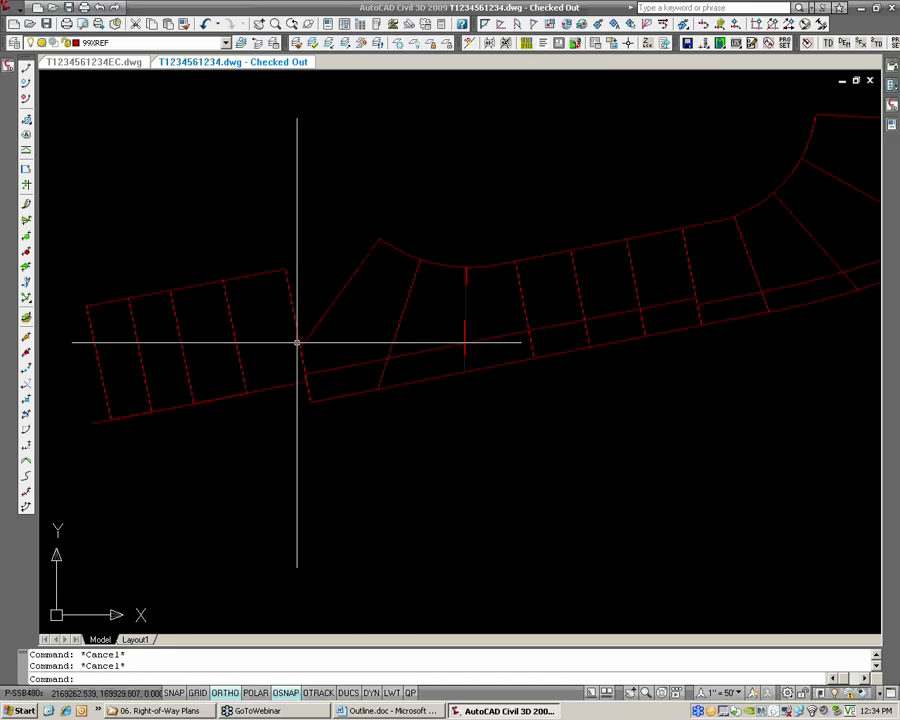
Start Create Parcel from Objects and select the lot lines of all blocks and the southern boundary line, leaving out the alignment
{"action": "left_click", "coordinate": [15, 10]}
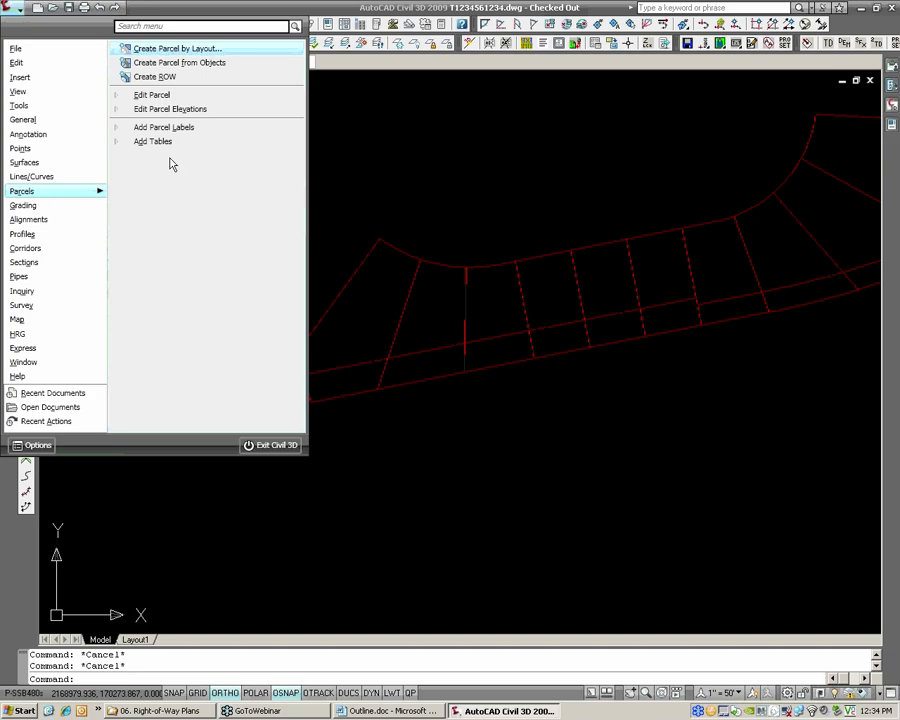
{"action": "left_click", "coordinate": [171, 67]}
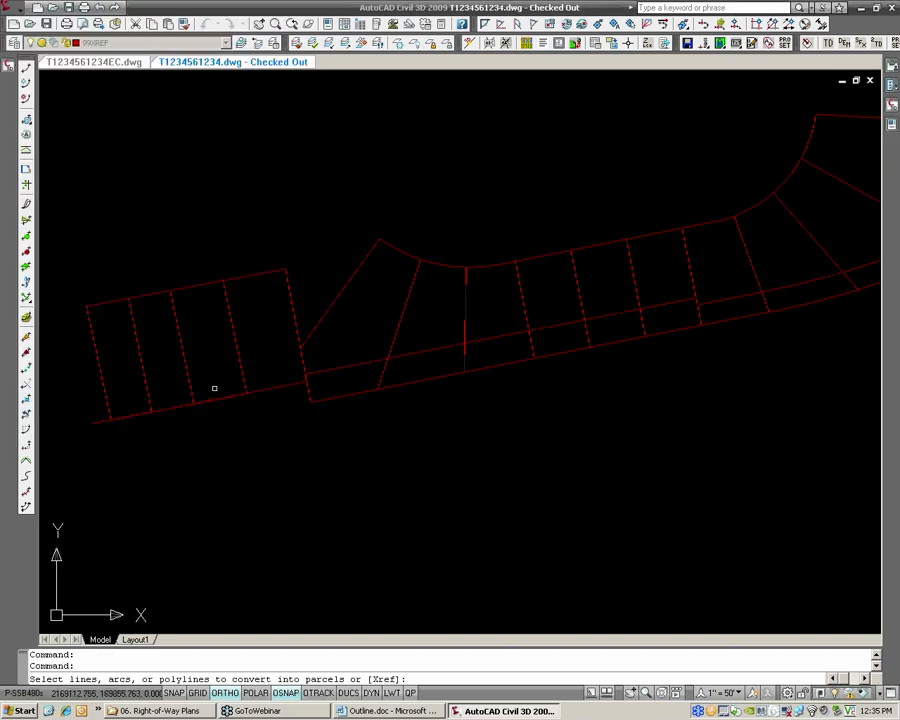
{"action": "left_click", "coordinate": [100, 294]}
{"action": "left_click", "coordinate": [336, 458]}
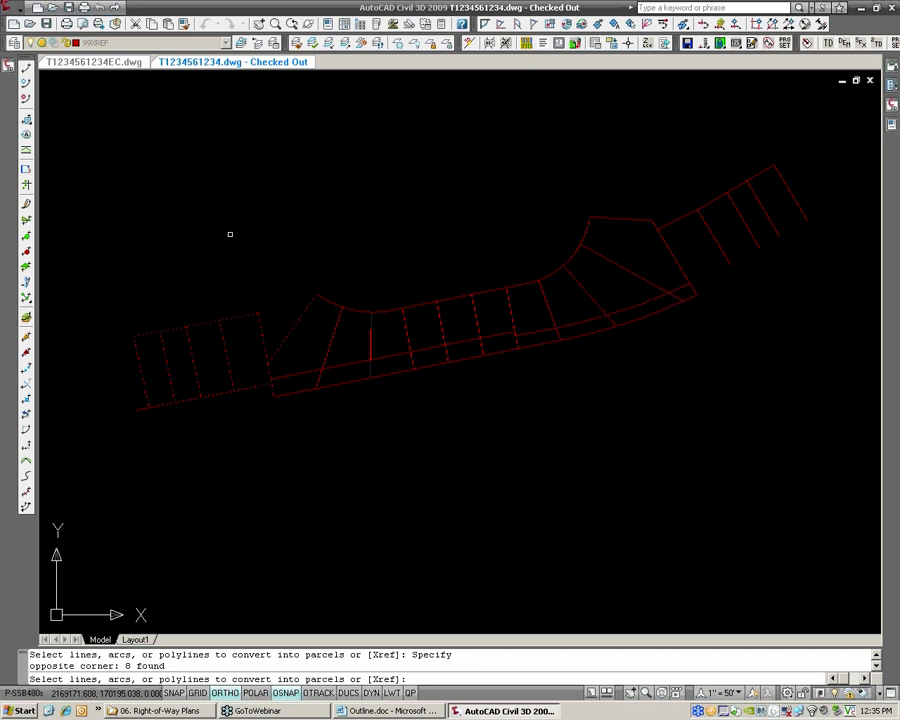
{"action": "left_click", "coordinate": [208, 221]}
{"action": "left_click", "coordinate": [641, 437]}
{"action": "left_click", "coordinate": [438, 133]}
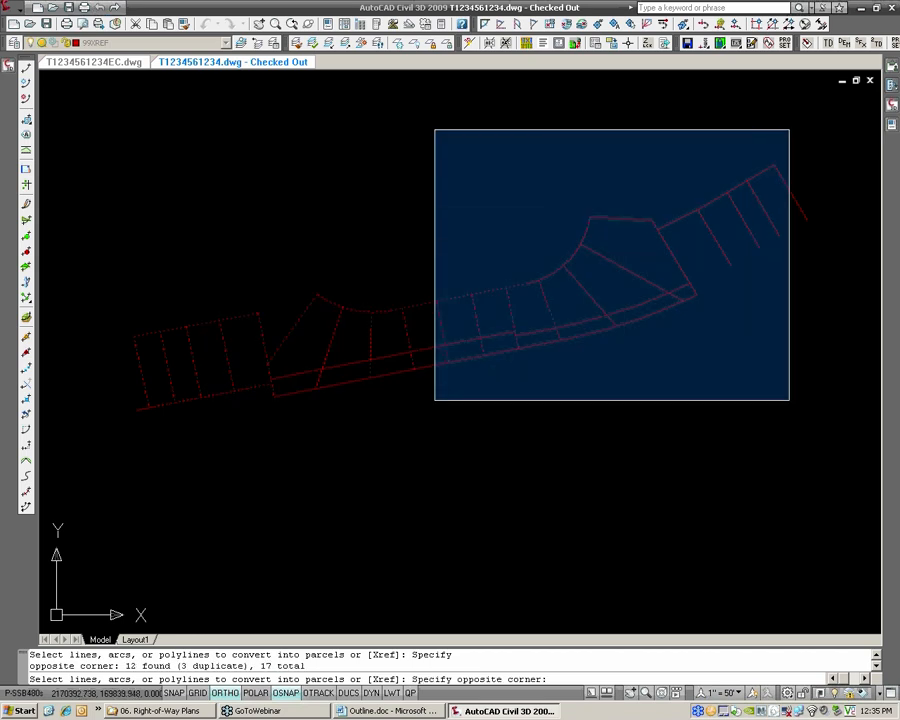
{"action": "left_click", "coordinate": [788, 398]}
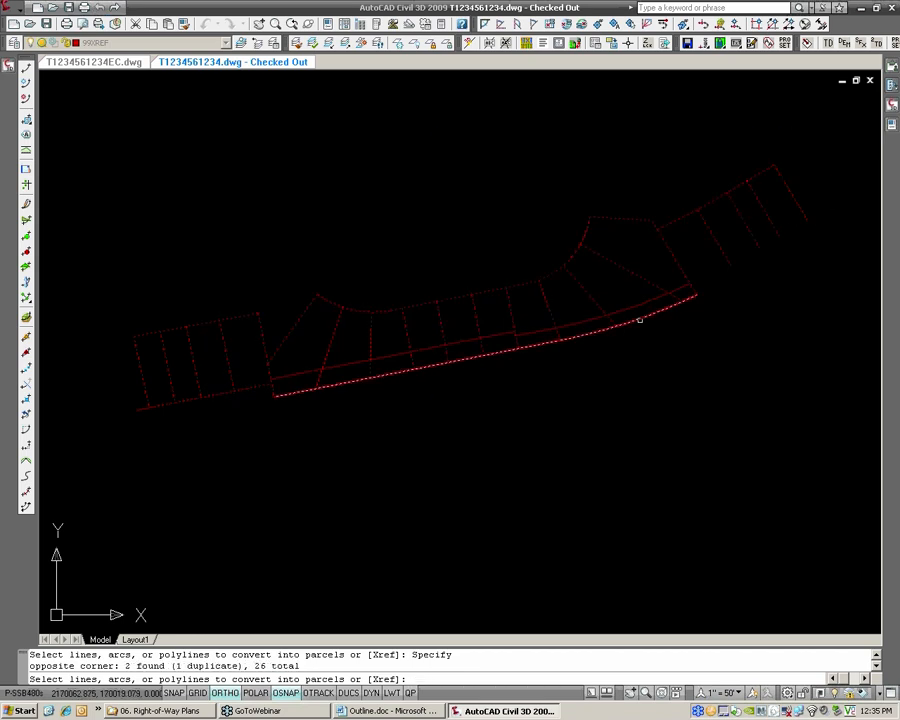
{"action": "left_click", "coordinate": [640, 319]}
{"action": "scroll", "coordinate": [348, 382], "scroll_direction": "up", "scroll_amount": 3}
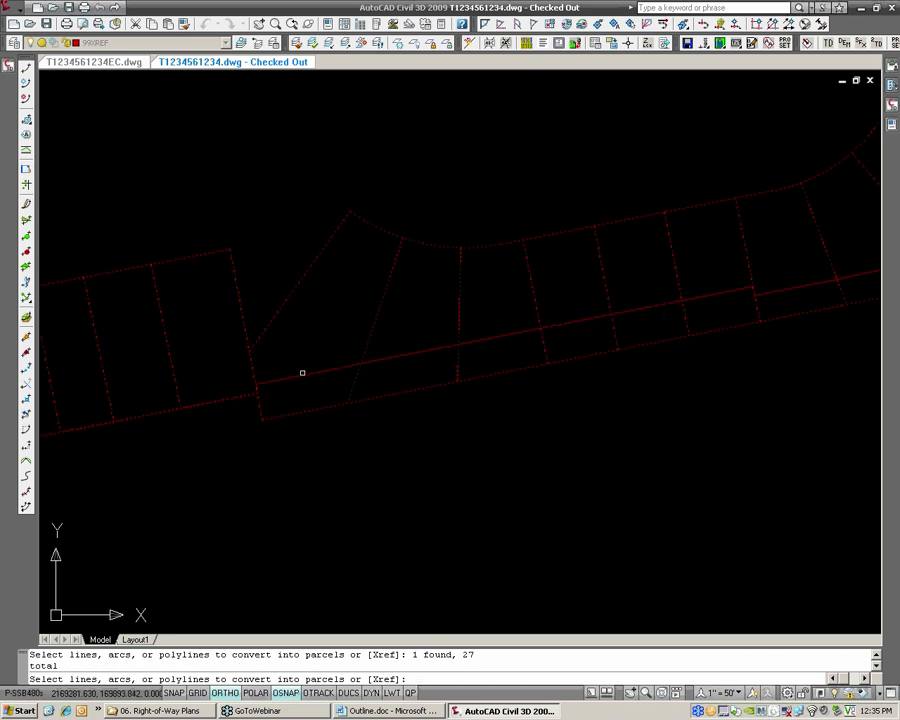
{"action": "scroll", "coordinate": [569, 322], "scroll_direction": "down", "scroll_amount": 3}
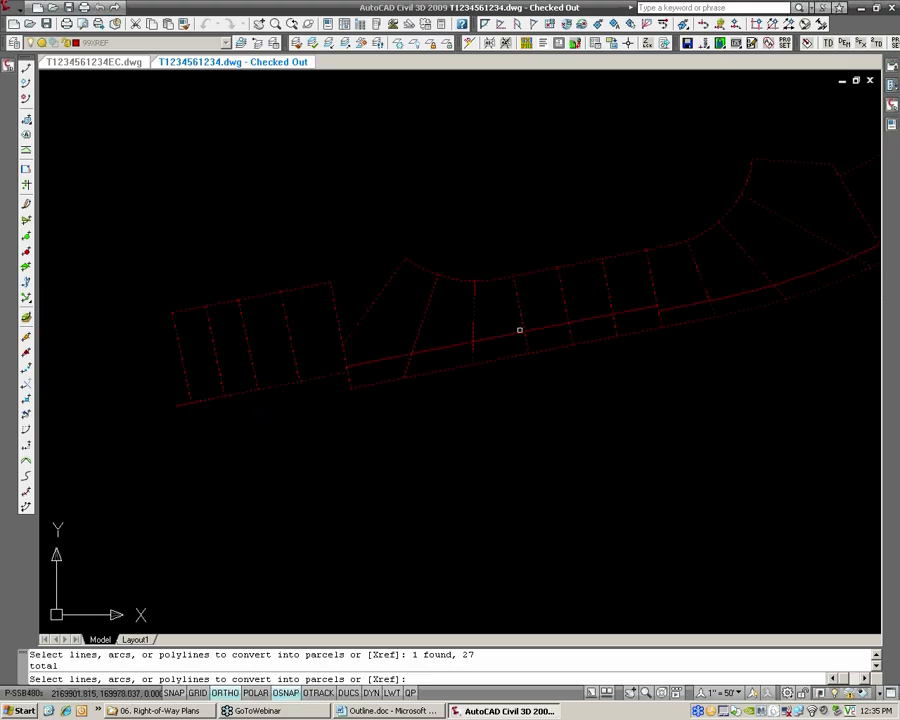
{"action": "scroll", "coordinate": [520, 328], "scroll_direction": "up", "scroll_amount": 3}
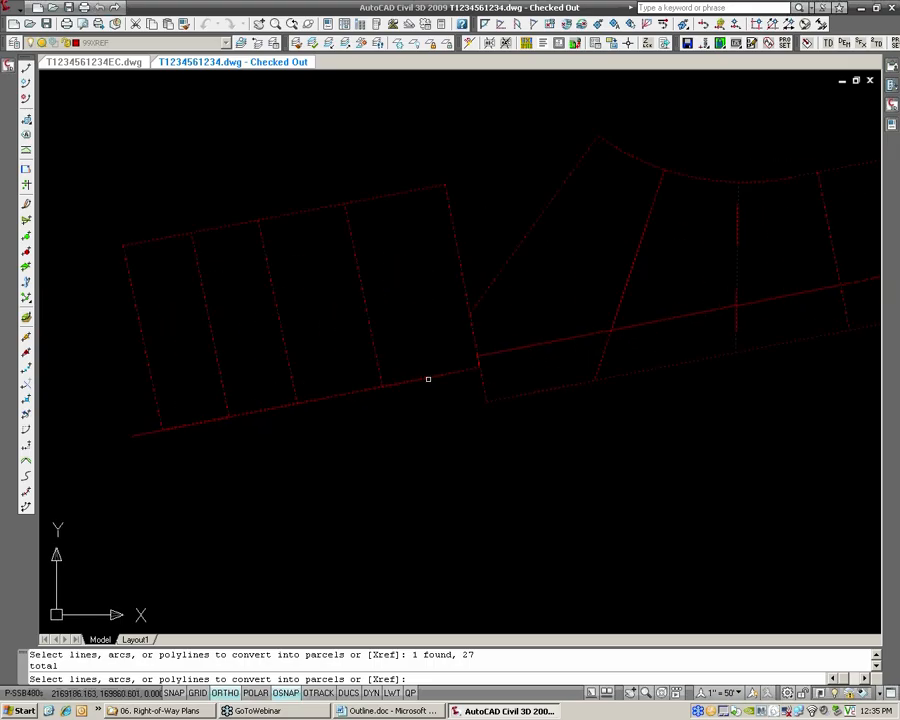
{"action": "scroll", "coordinate": [520, 340], "scroll_direction": "down", "scroll_amount": 3}
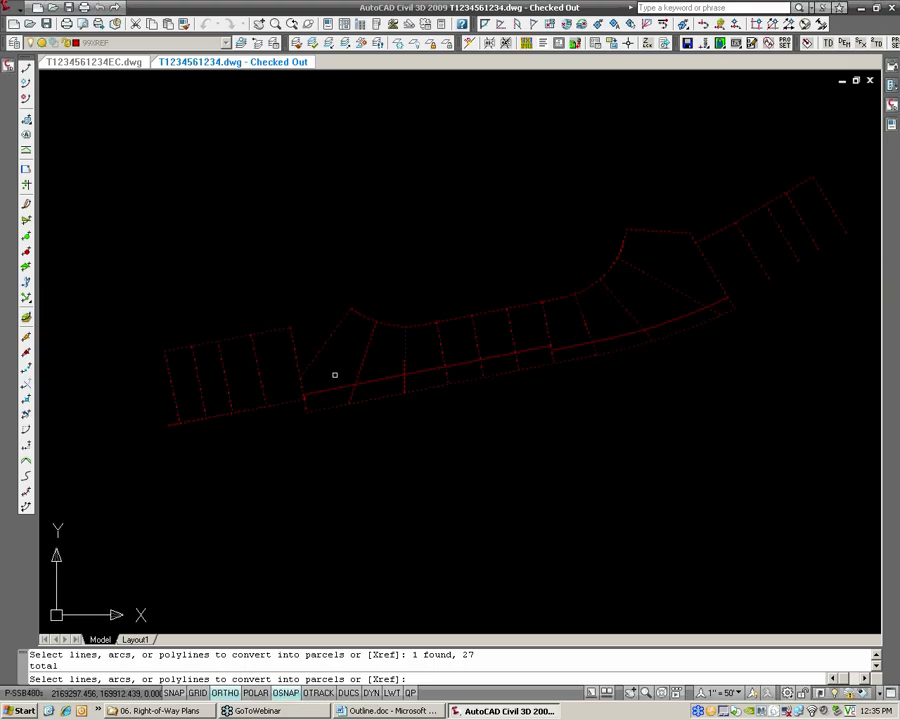
{"action": "scroll", "coordinate": [345, 368], "scroll_direction": "down", "scroll_amount": 2}
{"action": "scroll", "coordinate": [345, 368], "scroll_direction": "up", "scroll_amount": 1}
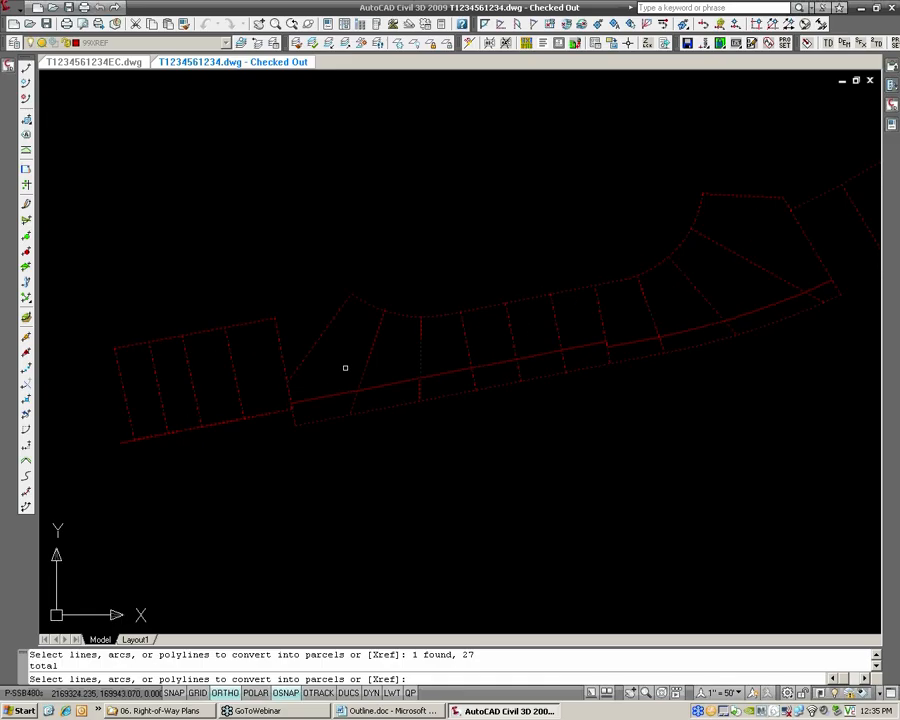
Create the parcels in site Parcels [PROP] with parcel style HRG_Deed, area label style _No Display, and existing entities erased
{"action": "key", "text": "Return"}
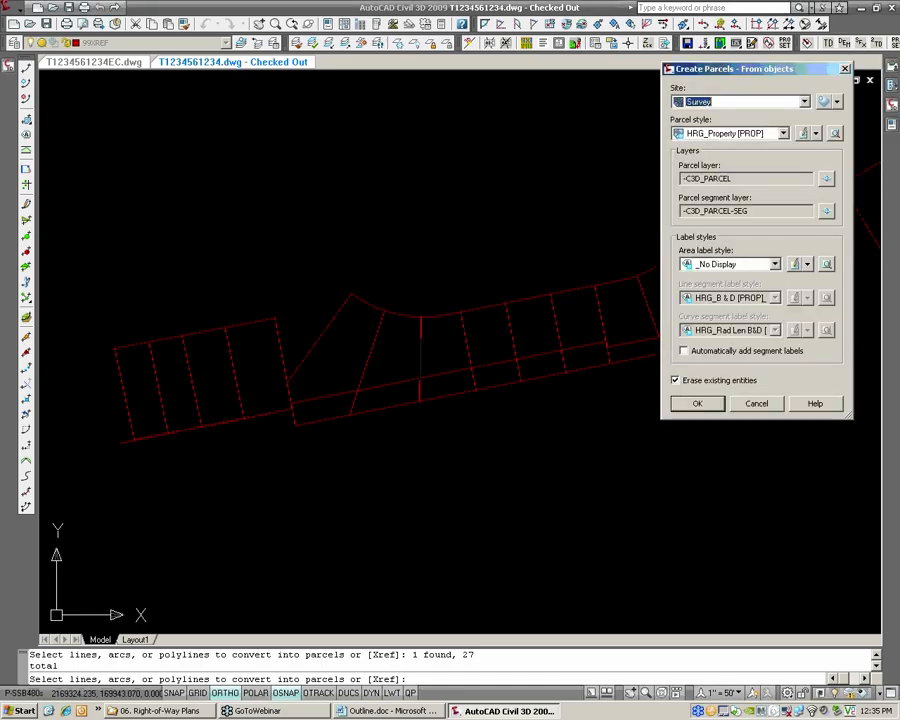
{"action": "left_click", "coordinate": [707, 103]}
{"action": "left_click", "coordinate": [708, 126]}
{"action": "left_click_drag", "start_coordinate": [720, 80], "coordinate": [436, 80]}
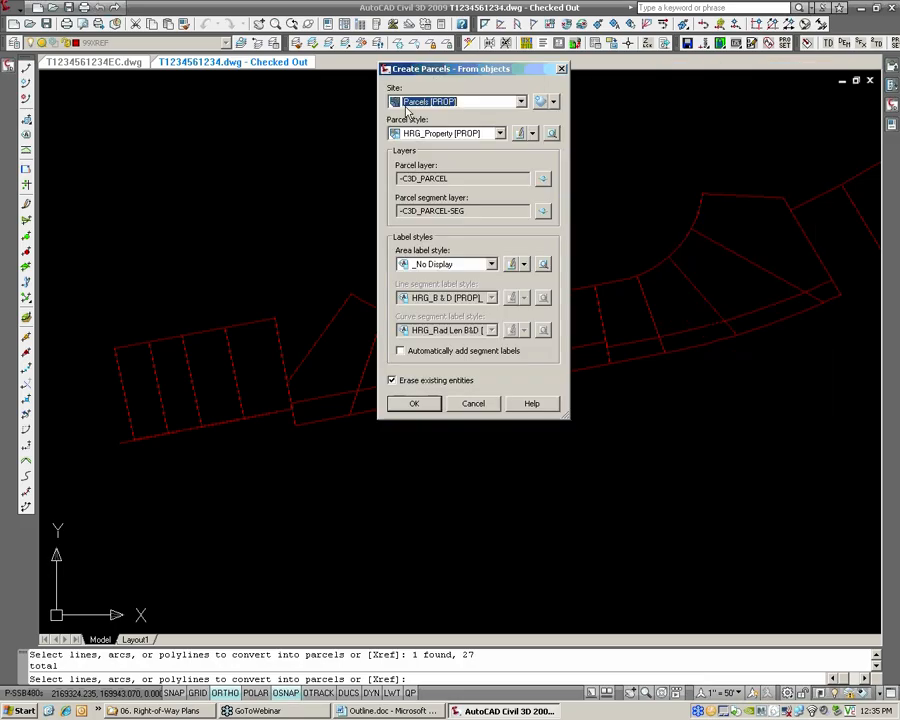
{"action": "left_click", "coordinate": [472, 103]}
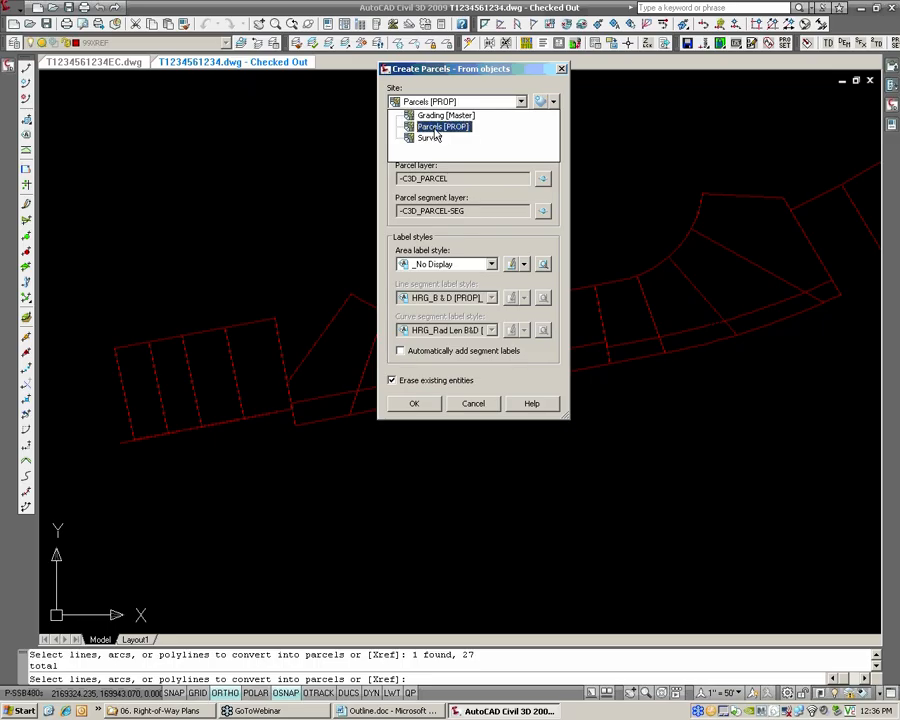
{"action": "left_click", "coordinate": [435, 127]}
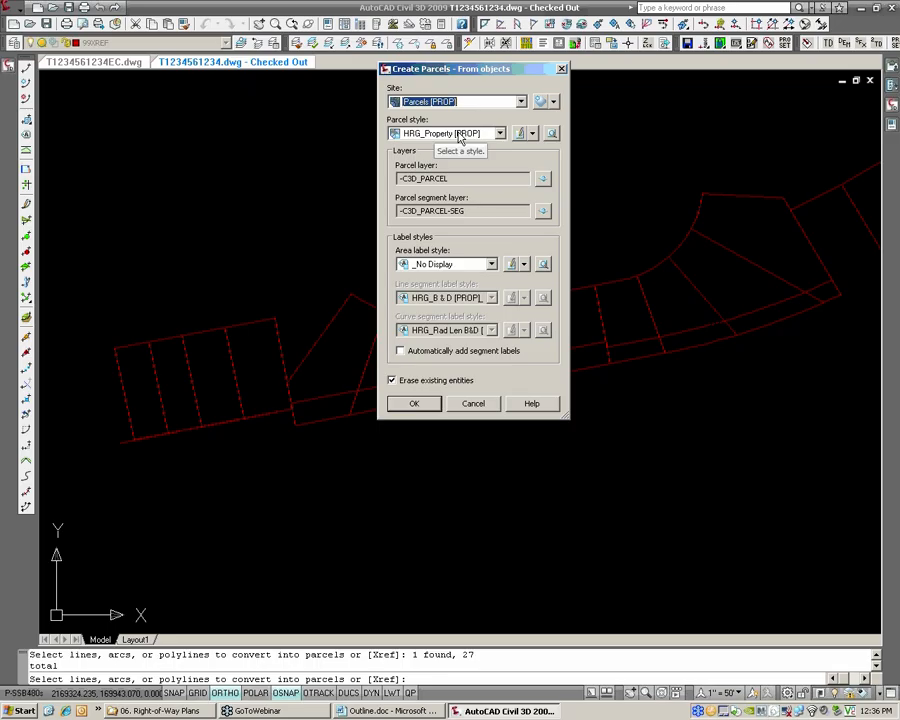
{"action": "left_click", "coordinate": [459, 134]}
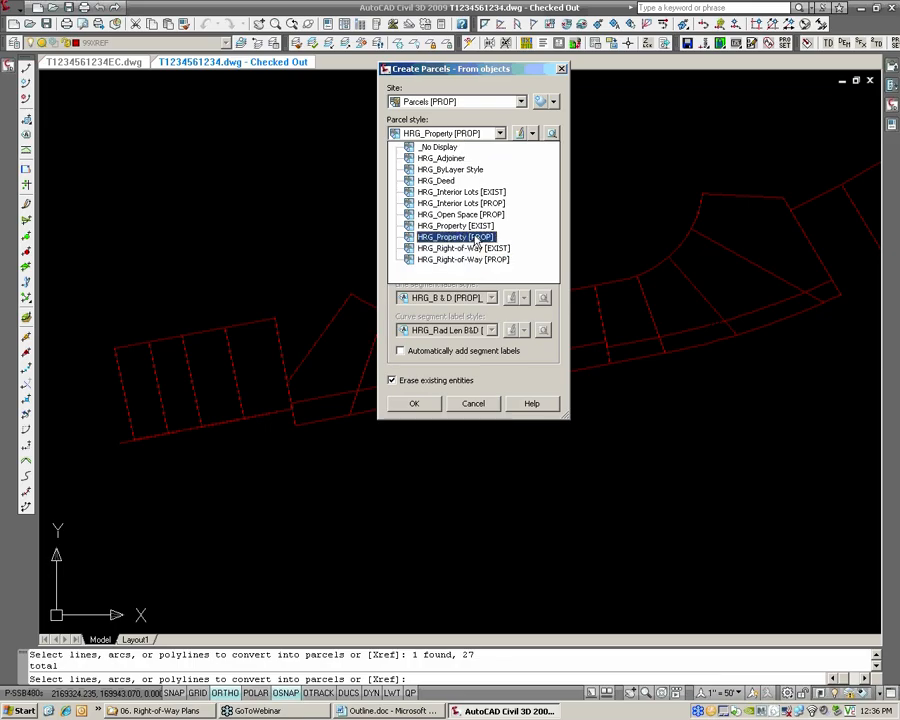
{"action": "left_click", "coordinate": [440, 180]}
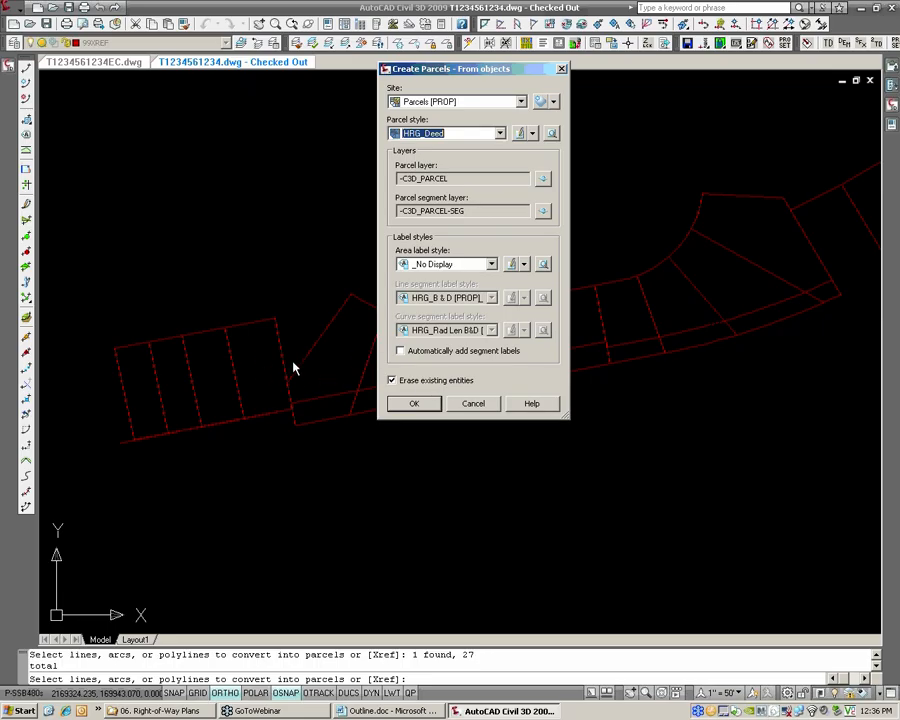
{"action": "left_click", "coordinate": [416, 405]}
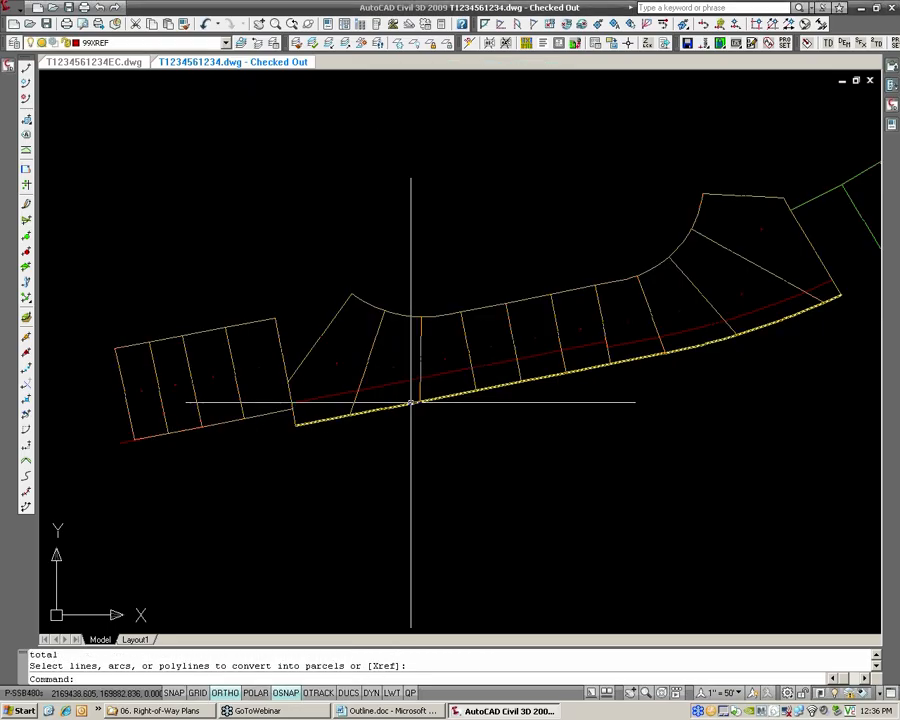
Review the new parcels along the road and save the drawing
{"action": "middle_click_drag", "start_coordinate": [558, 322], "coordinate": [452, 335]}
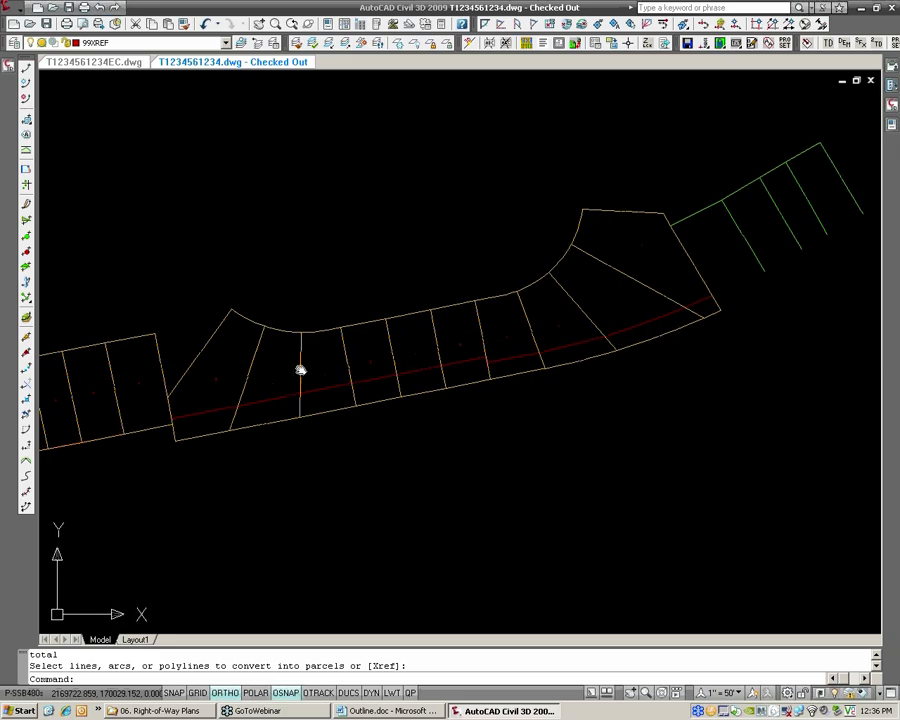
{"action": "middle_click_drag", "start_coordinate": [297, 368], "coordinate": [352, 361]}
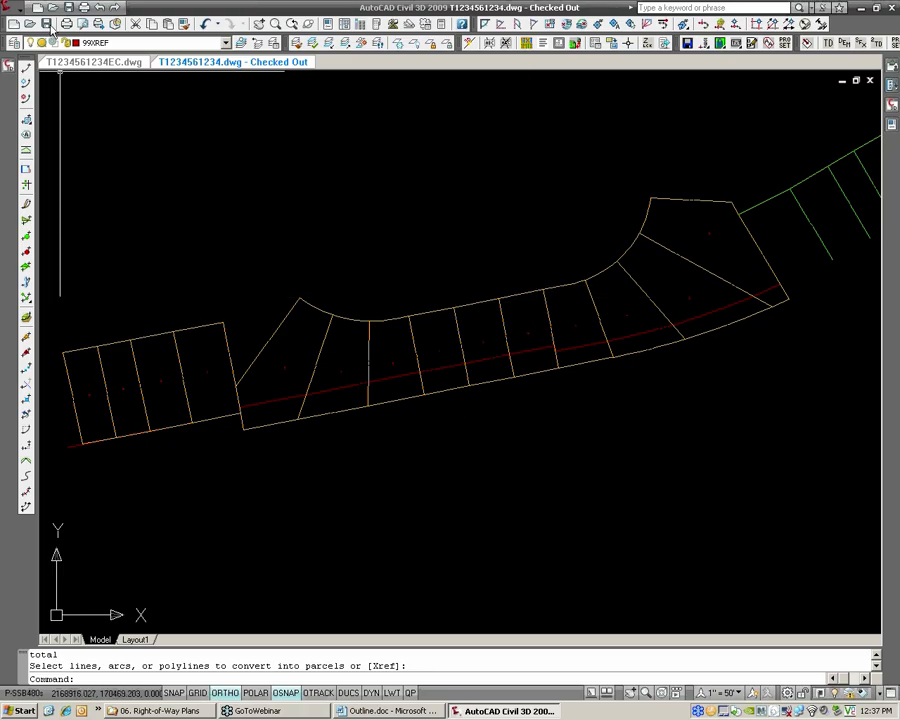
{"action": "key", "text": "Escape"}
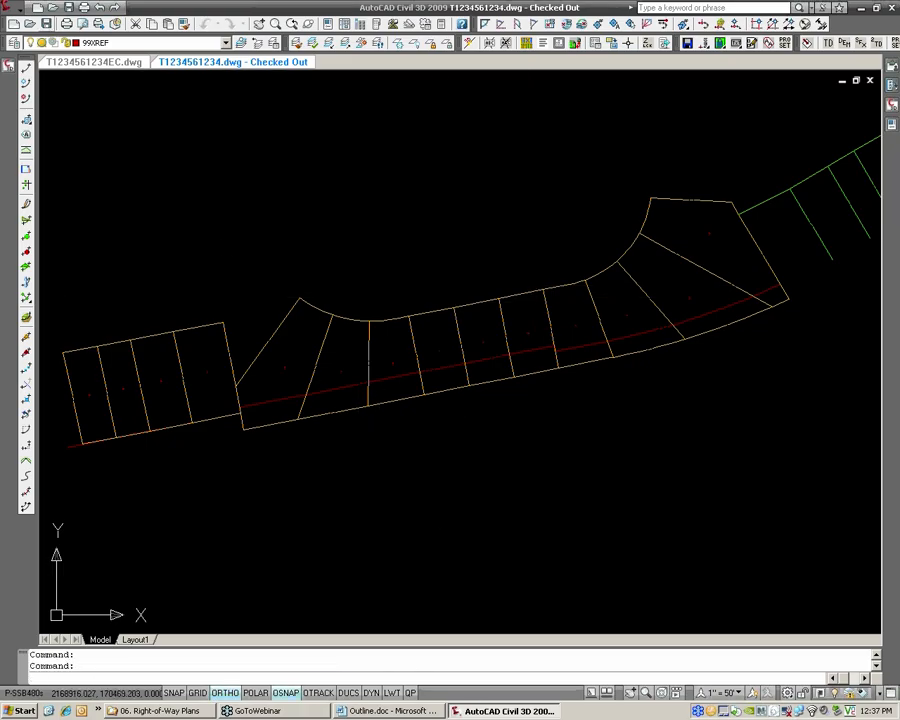
{"action": "key", "text": "ctrl+s"}
Select the alignment running through the front of the lots and bring up its commands for moving or copying to a site
{"action": "scroll", "coordinate": [460, 376], "scroll_direction": "up", "scroll_amount": 3}
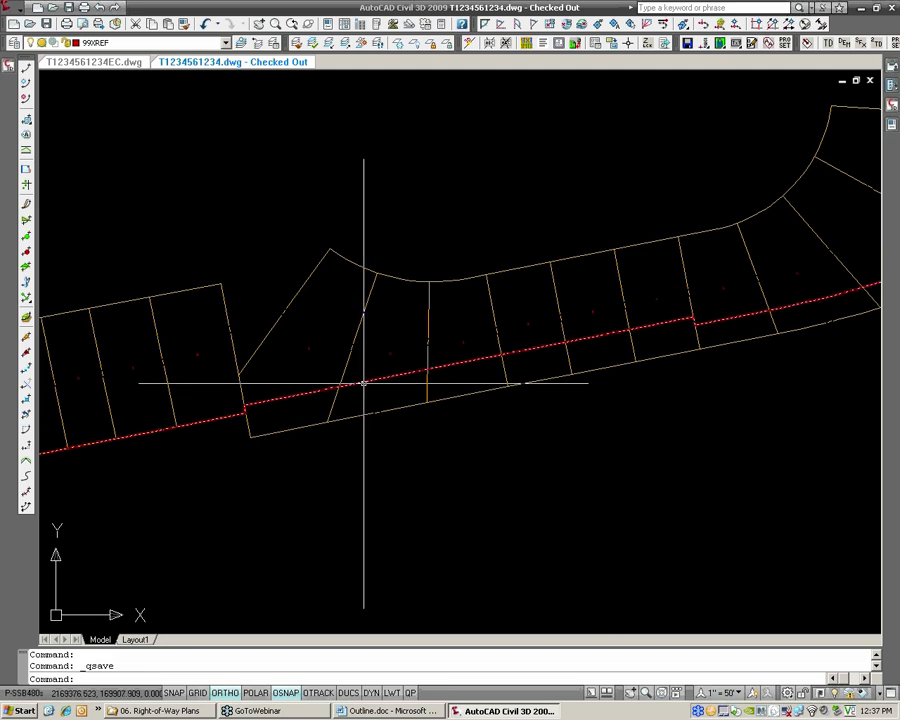
{"action": "left_click", "coordinate": [363, 383]}
{"action": "right_click", "coordinate": [364, 385]}
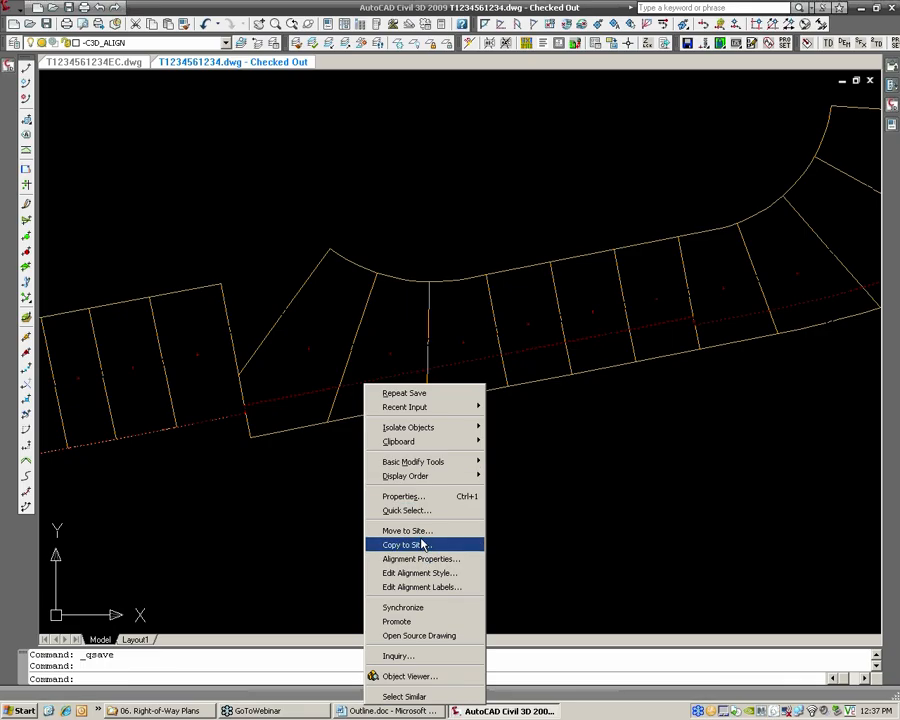
{"action": "left_click", "coordinate": [9, 67]}
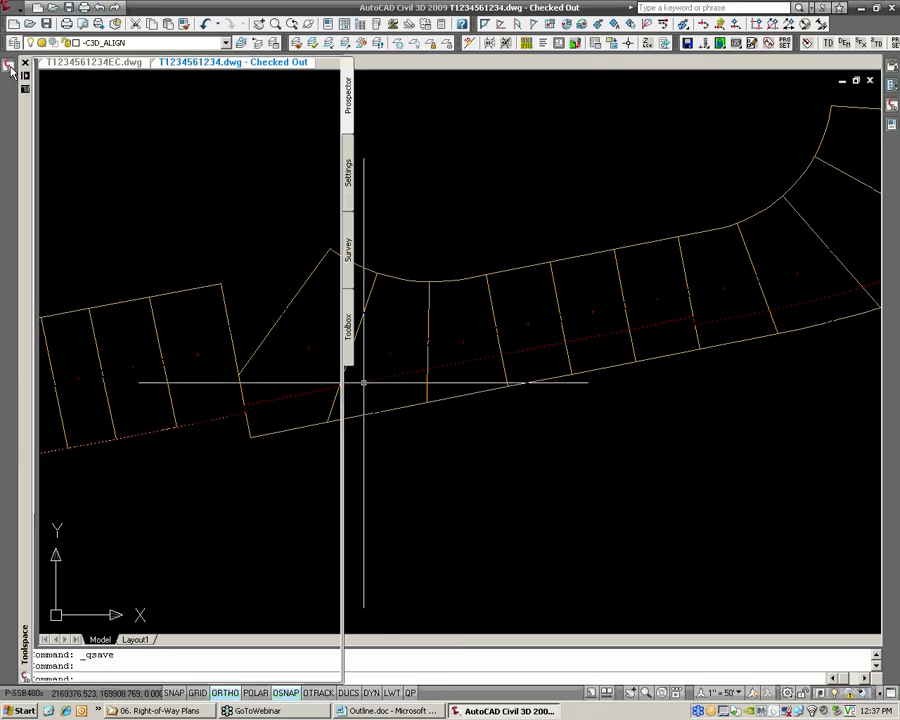
{"action": "left_click", "coordinate": [57, 264]}
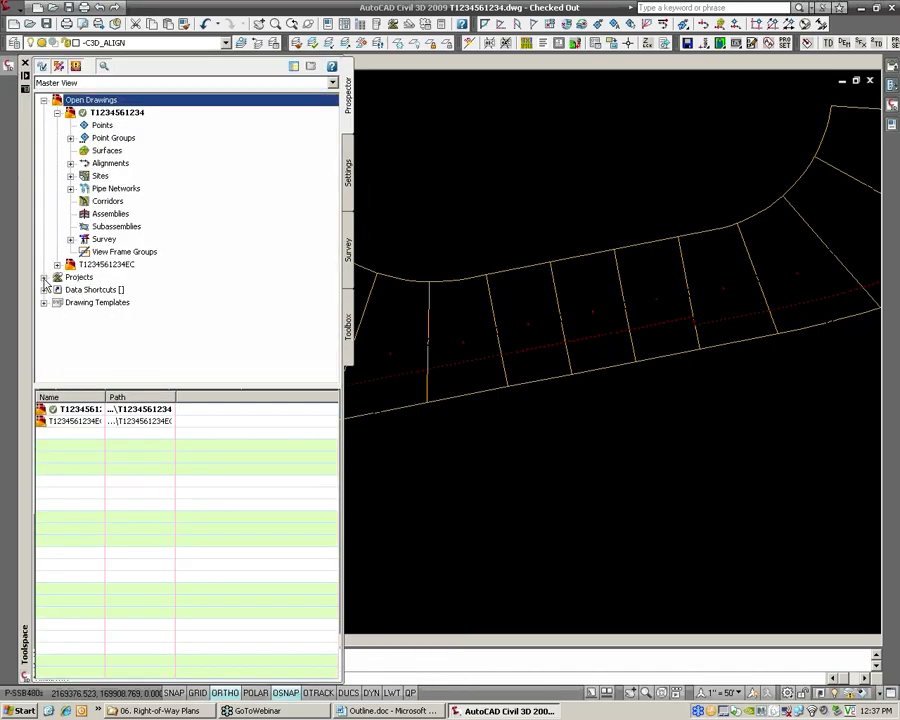
{"action": "left_click", "coordinate": [44, 277]}
{"action": "left_click", "coordinate": [57, 296]}
{"action": "left_click", "coordinate": [71, 315]}
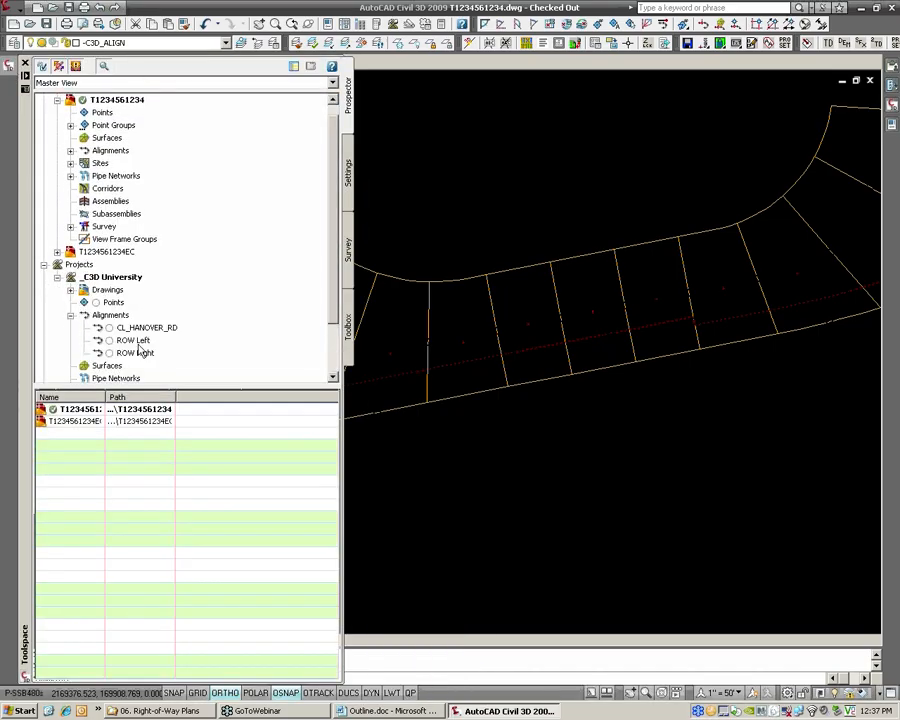
{"action": "right_click", "coordinate": [140, 352]}
{"action": "left_click", "coordinate": [180, 361]}
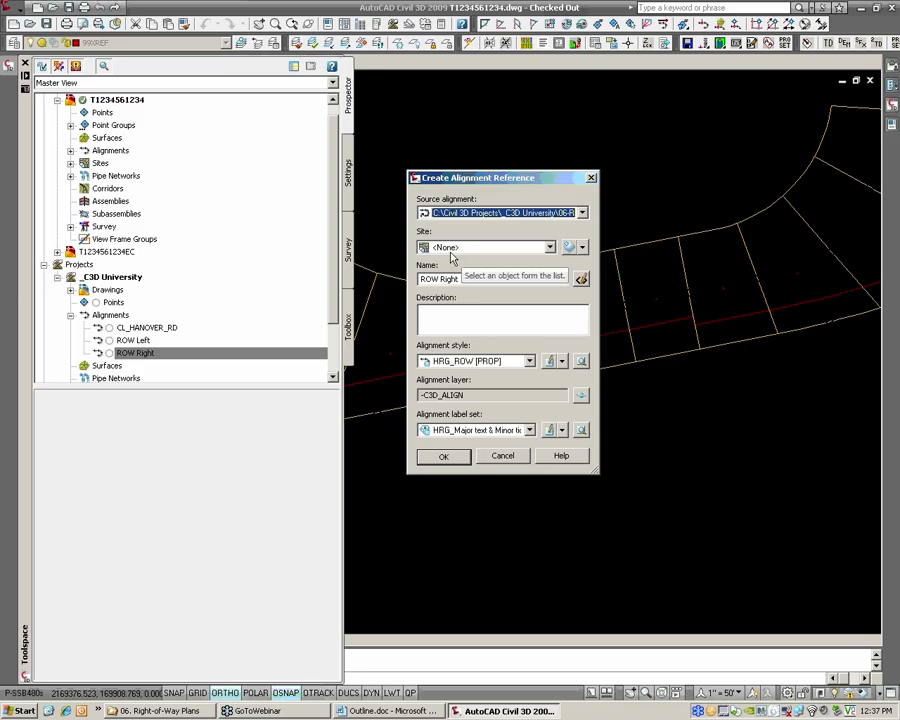
{"action": "left_click", "coordinate": [457, 250]}
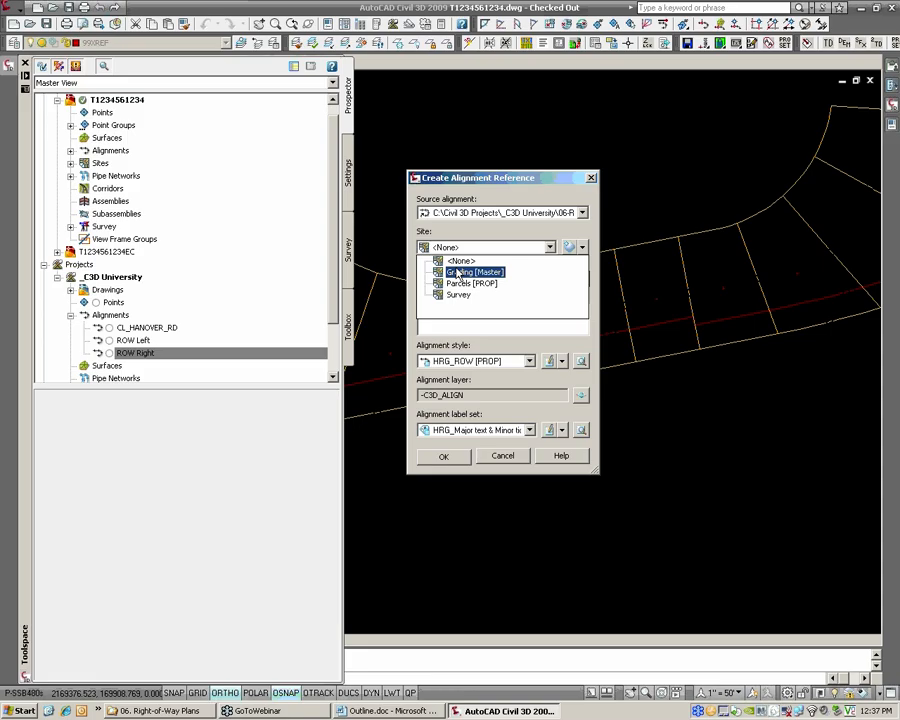
{"action": "left_click", "coordinate": [460, 261]}
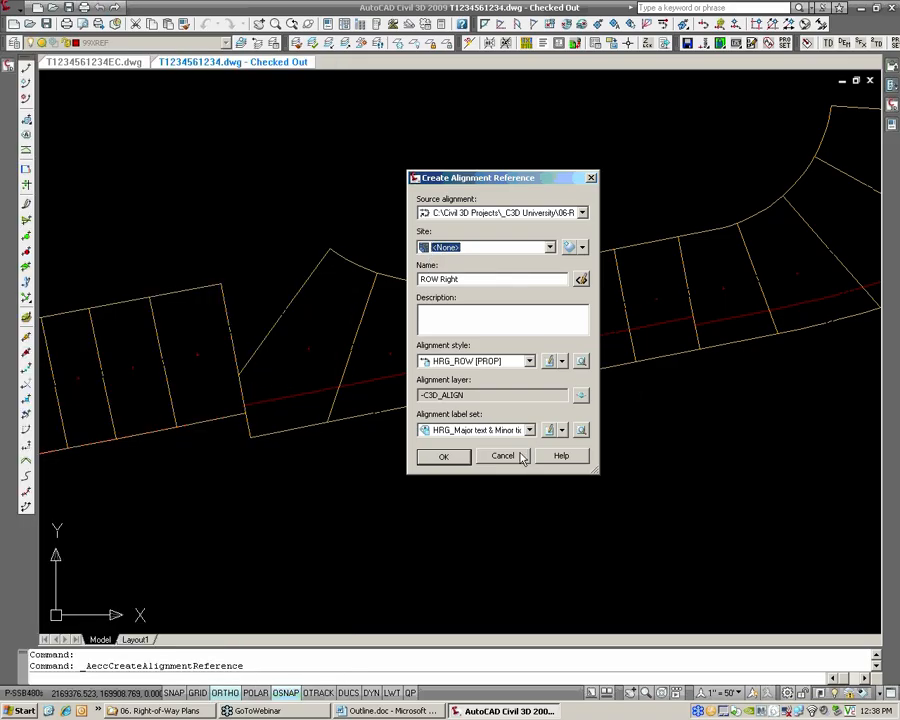
{"action": "left_click", "coordinate": [502, 455]}
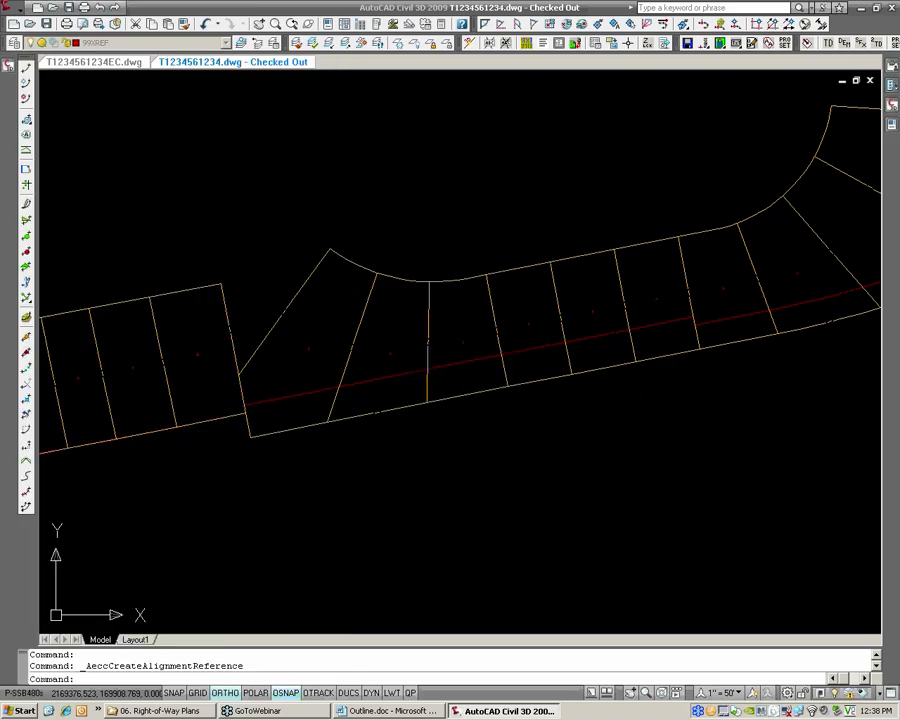
Move the ROW Left alignment running through the front of the lots to the site Parcels [PROP]
{"action": "left_click", "coordinate": [453, 364]}
{"action": "right_click", "coordinate": [455, 364]}
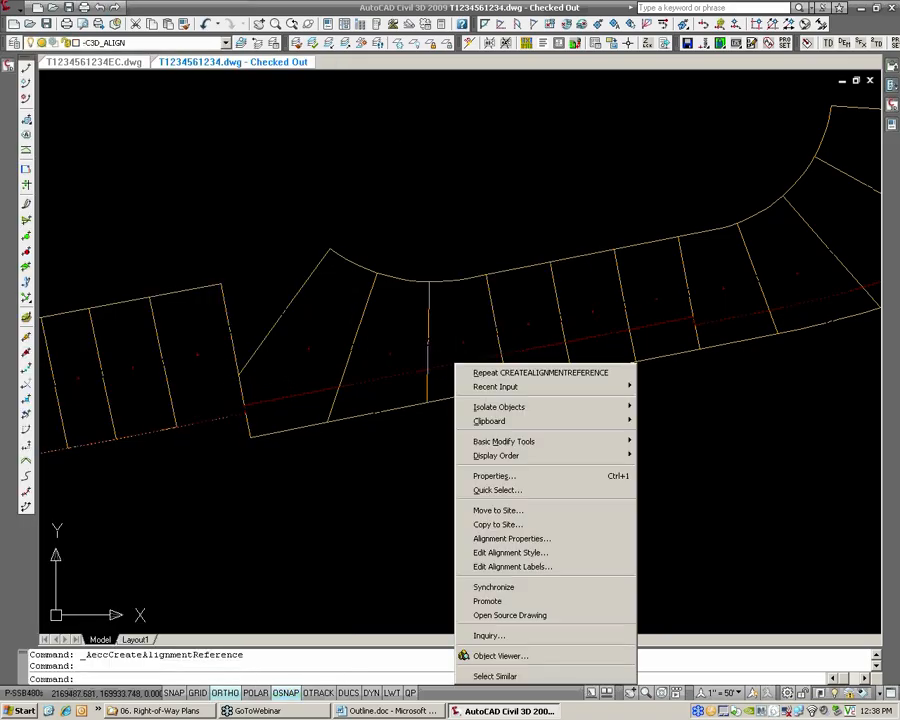
{"action": "left_click", "coordinate": [519, 511]}
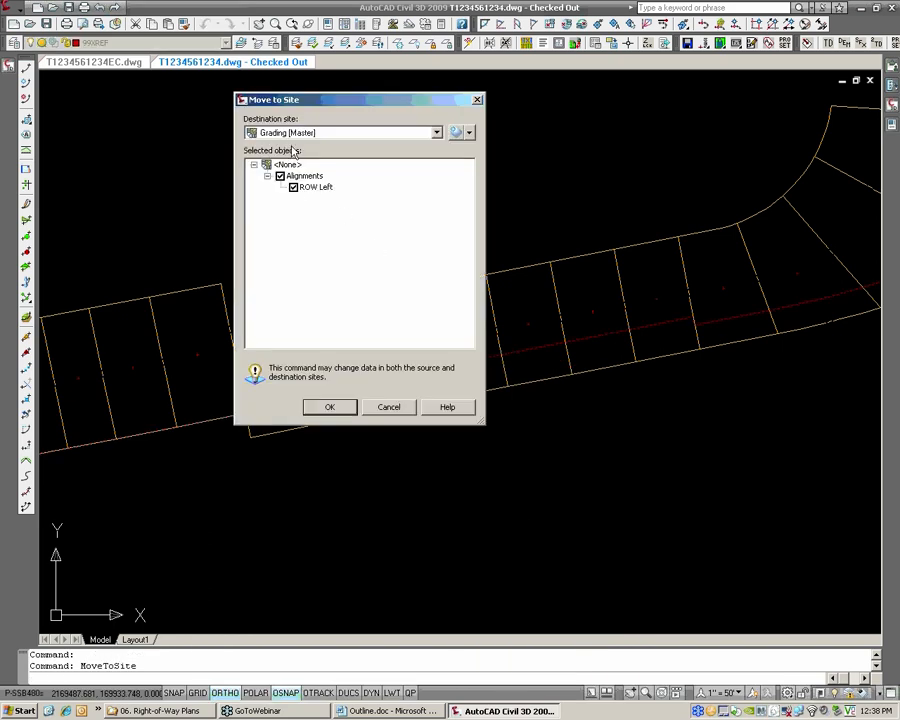
{"action": "left_click", "coordinate": [300, 133]}
{"action": "left_click", "coordinate": [292, 157]}
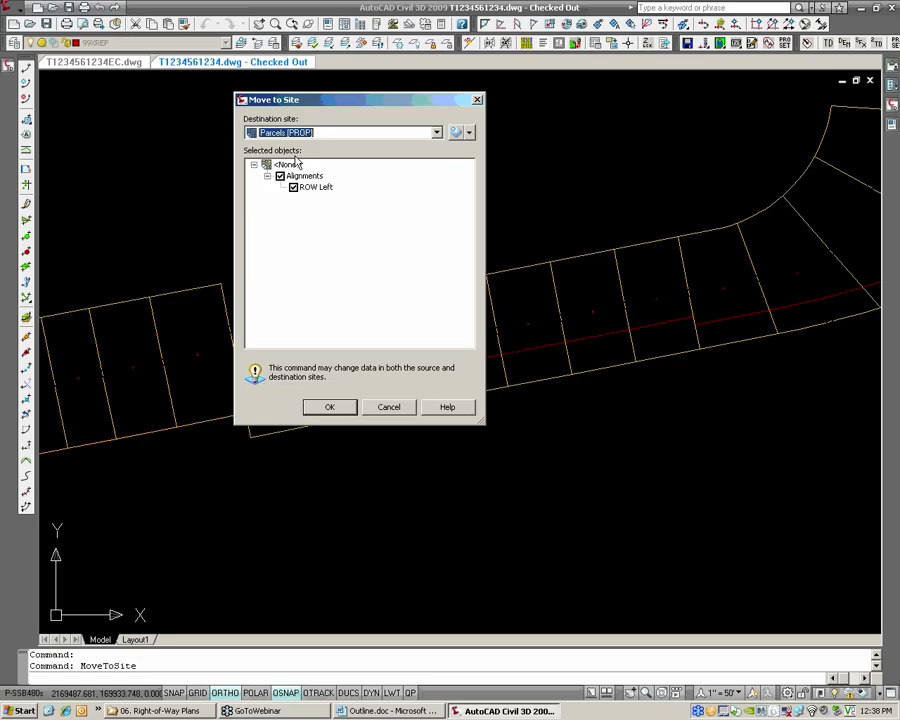
{"action": "left_click", "coordinate": [331, 410]}
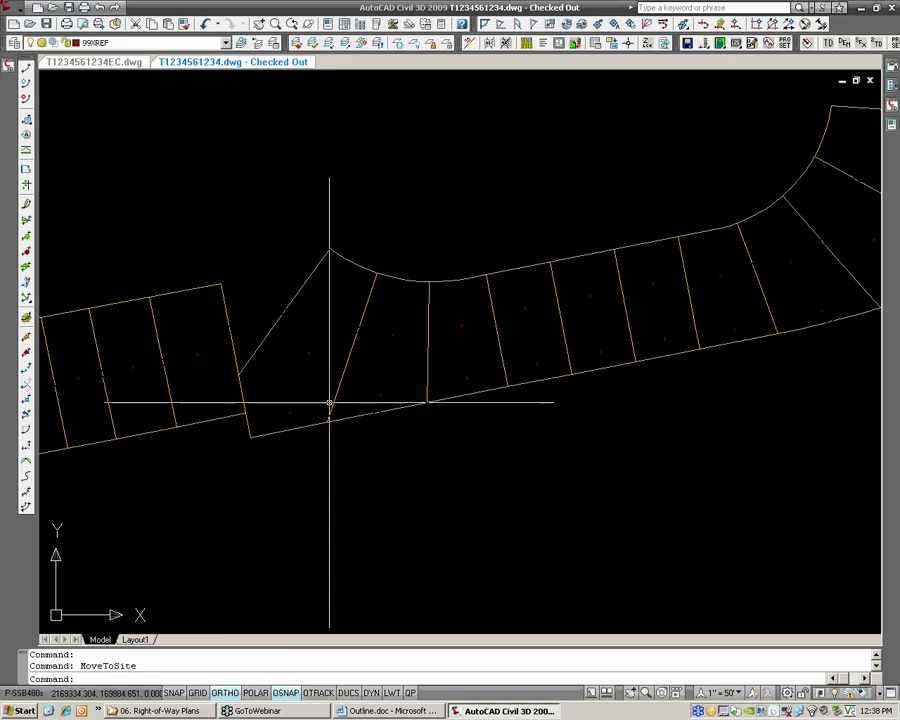
Regenerate the model and examine the parcels along the road for the effect of the moved alignment
{"action": "type", "text": "REA"}
{"action": "key", "text": "Return"}
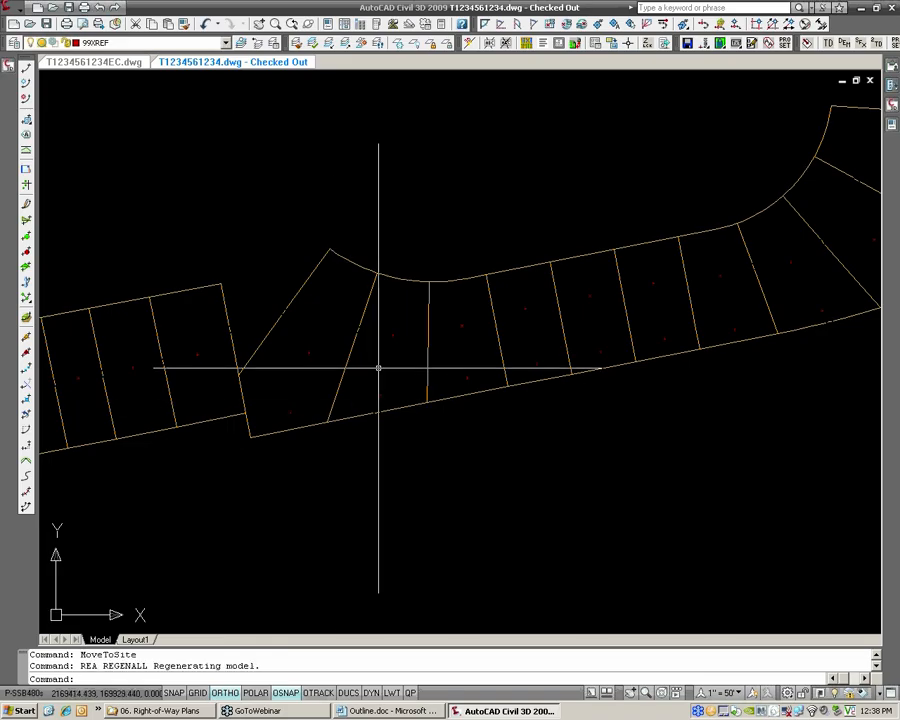
{"action": "middle_click_drag", "start_coordinate": [655, 317], "coordinate": [604, 330]}
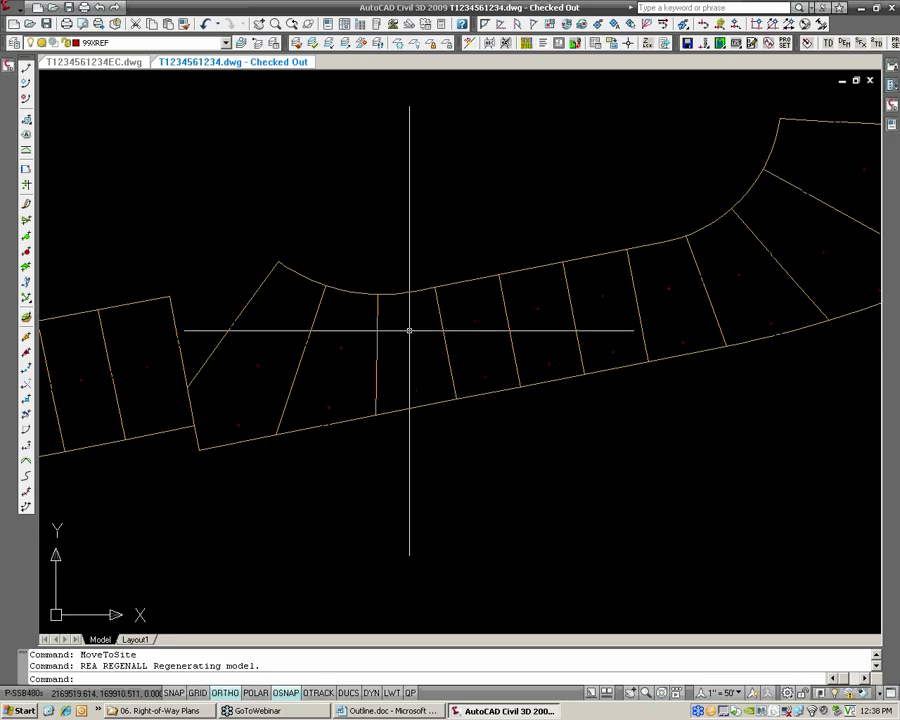
{"action": "scroll", "coordinate": [410, 378], "scroll_direction": "up", "scroll_amount": 2}
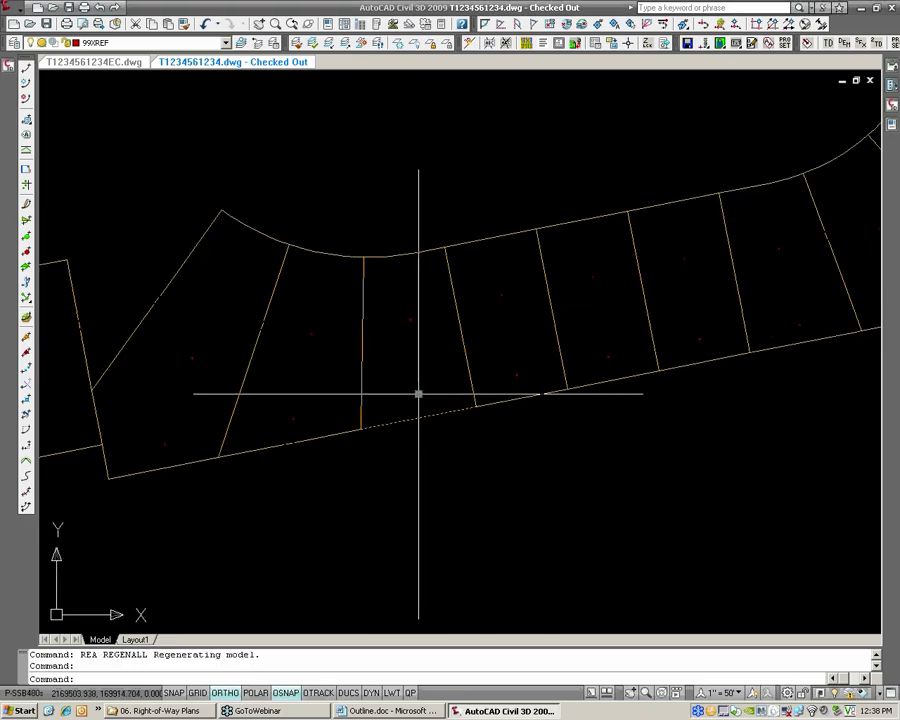
{"action": "left_click", "coordinate": [420, 394]}
{"action": "key", "text": "Escape"}
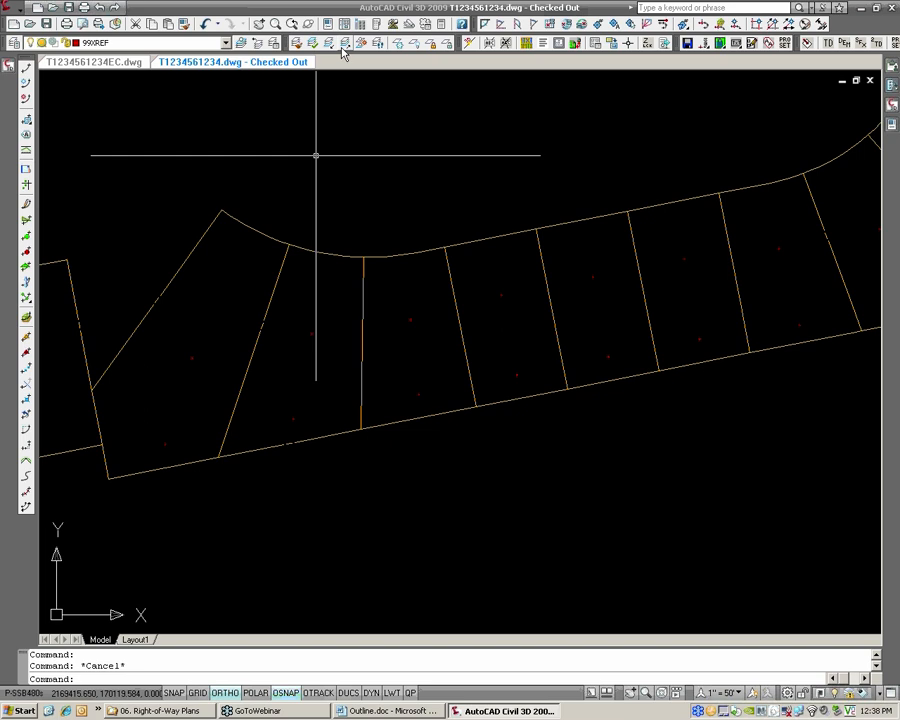
{"action": "type", "text": "REA"}
{"action": "key", "text": "Return"}
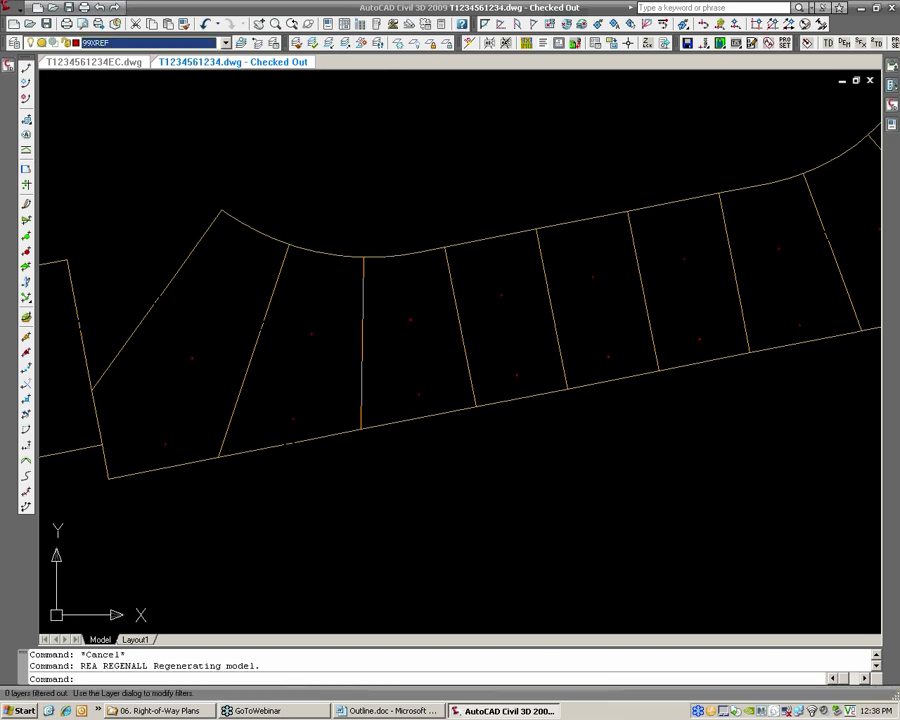
Look through the drawing's layer list to check the state of the alignment and parcel layers
{"action": "left_click", "coordinate": [16, 44]}
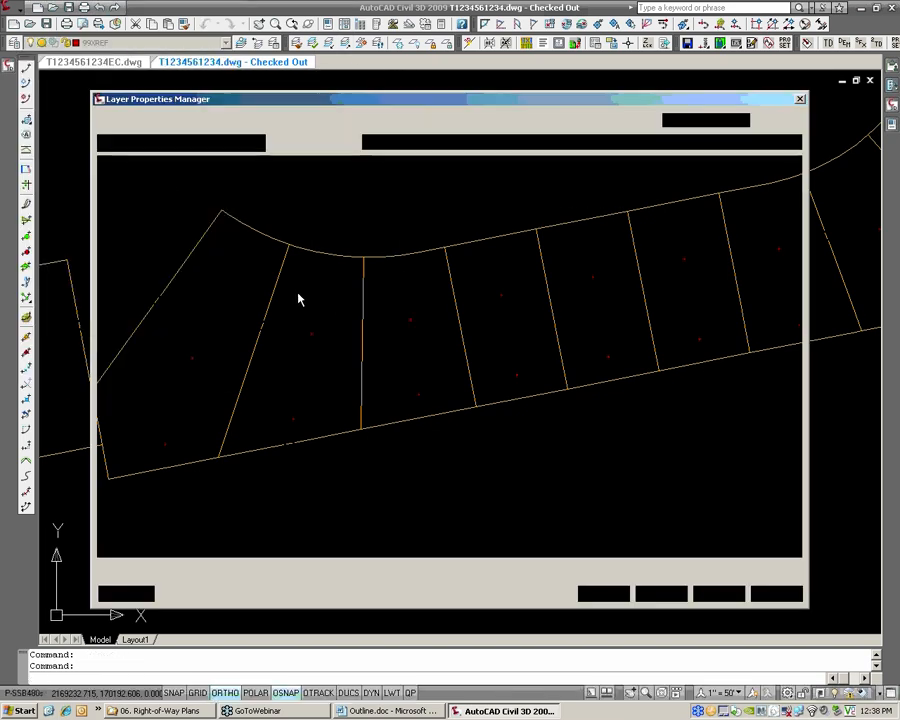
{"action": "scroll", "coordinate": [797, 392], "scroll_direction": "up", "scroll_amount": 4}
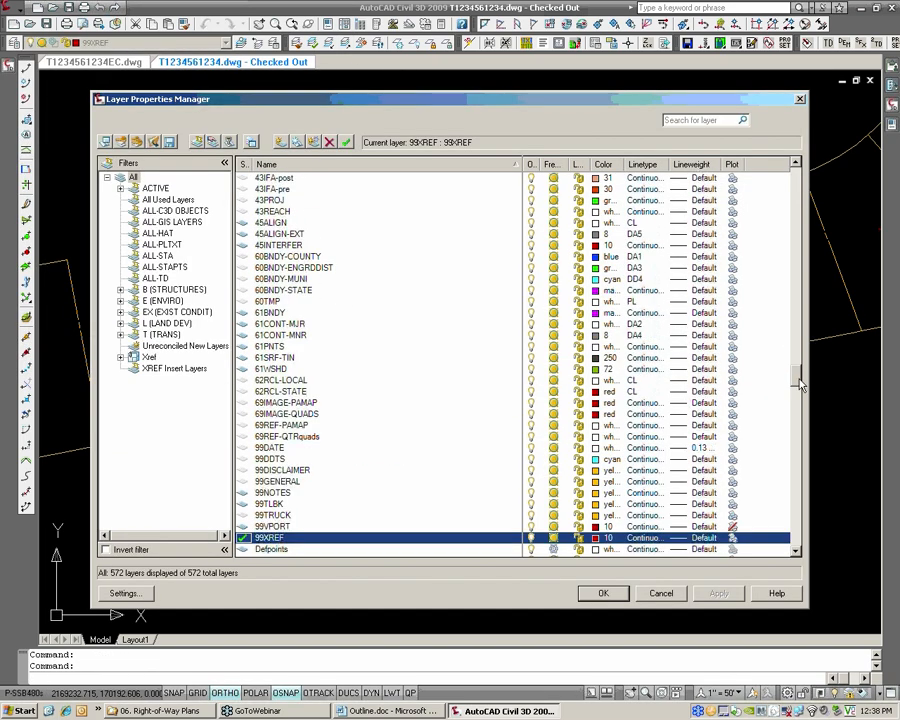
{"action": "scroll", "coordinate": [800, 385], "scroll_direction": "up", "scroll_amount": 13}
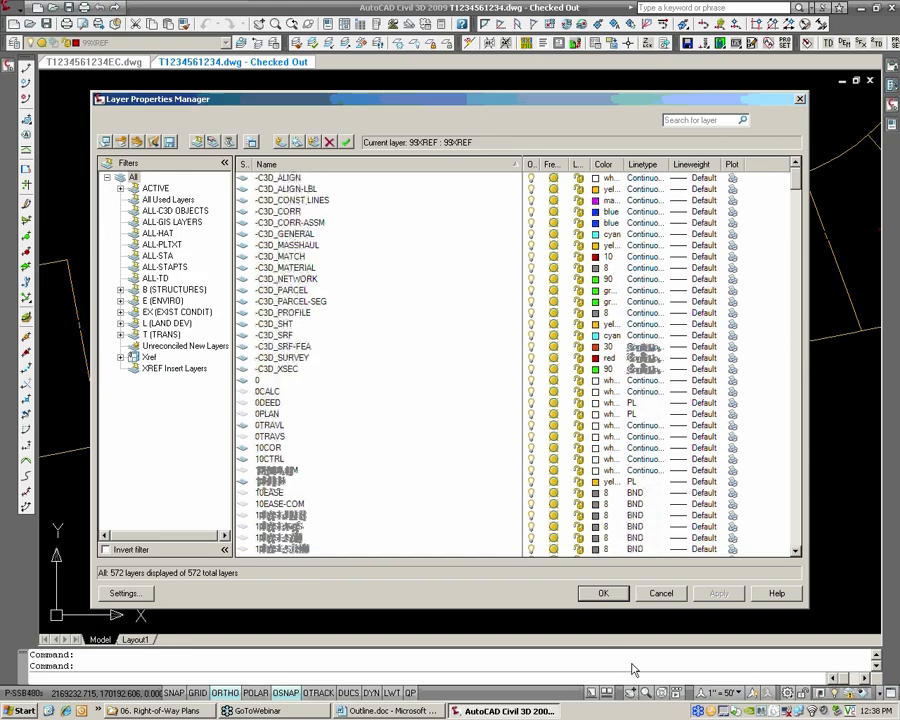
{"action": "scroll", "coordinate": [345, 403], "scroll_direction": "down", "scroll_amount": 2}
{"action": "left_click", "coordinate": [606, 598]}
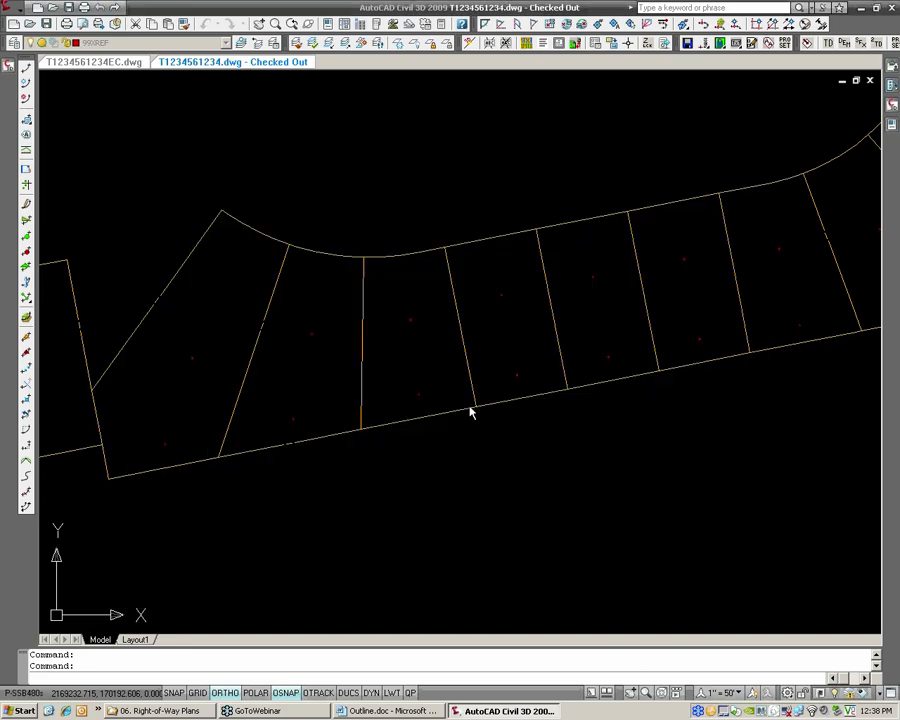
Save and audit the drawing with error fixing on, and regenerate the model
{"action": "type", "text": "QSAVE"}
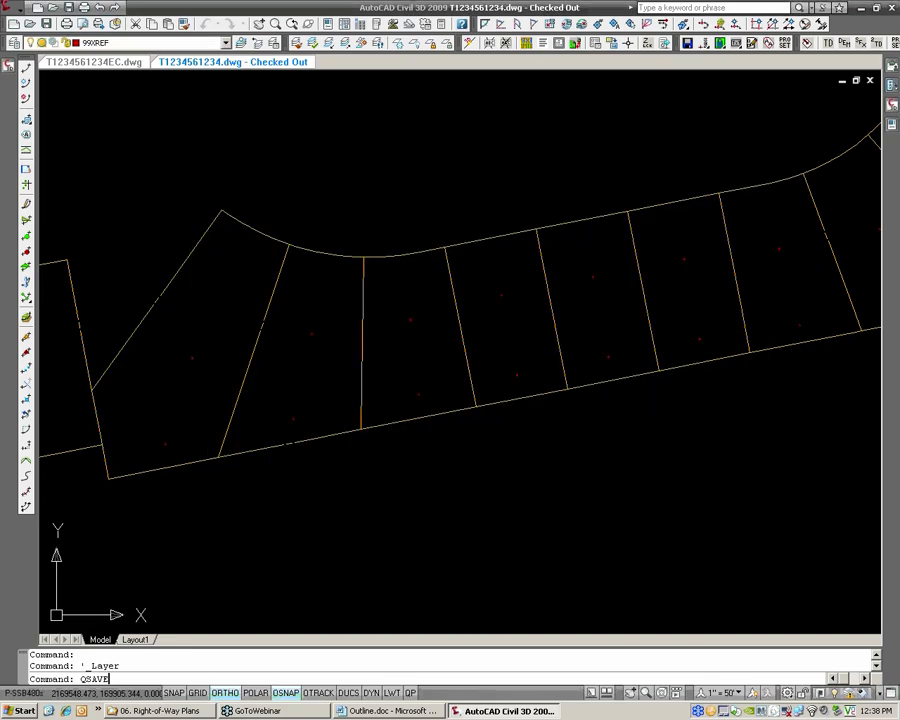
{"action": "key", "text": "Return"}
{"action": "type", "text": "AUDIT"}
{"action": "key", "text": "Return"}
{"action": "type", "text": "Y"}
{"action": "key", "text": "Return"}
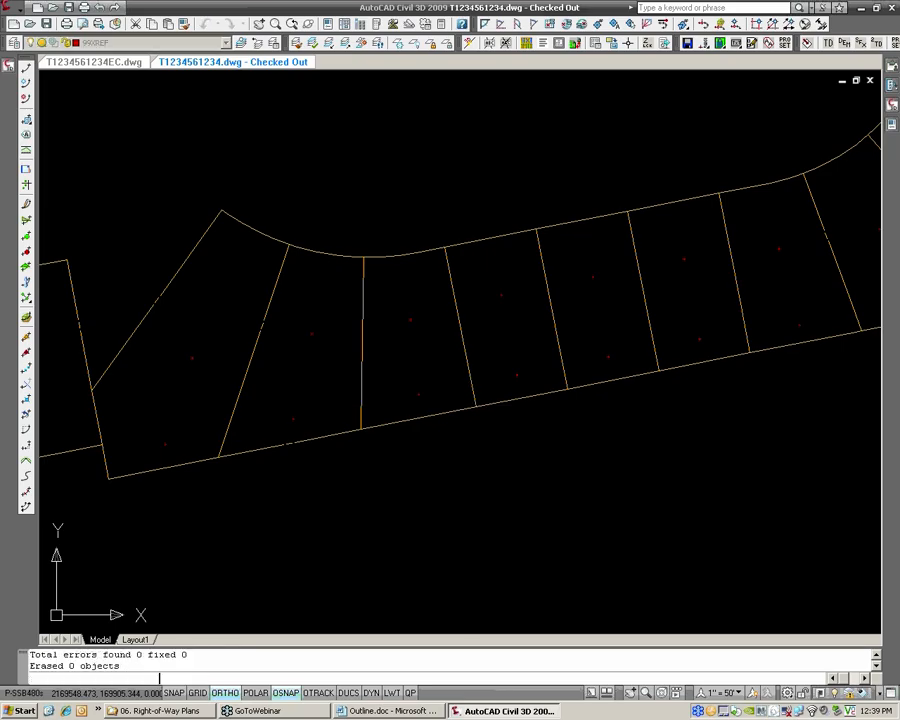
{"action": "scroll", "coordinate": [471, 405], "scroll_direction": "down", "scroll_amount": 3}
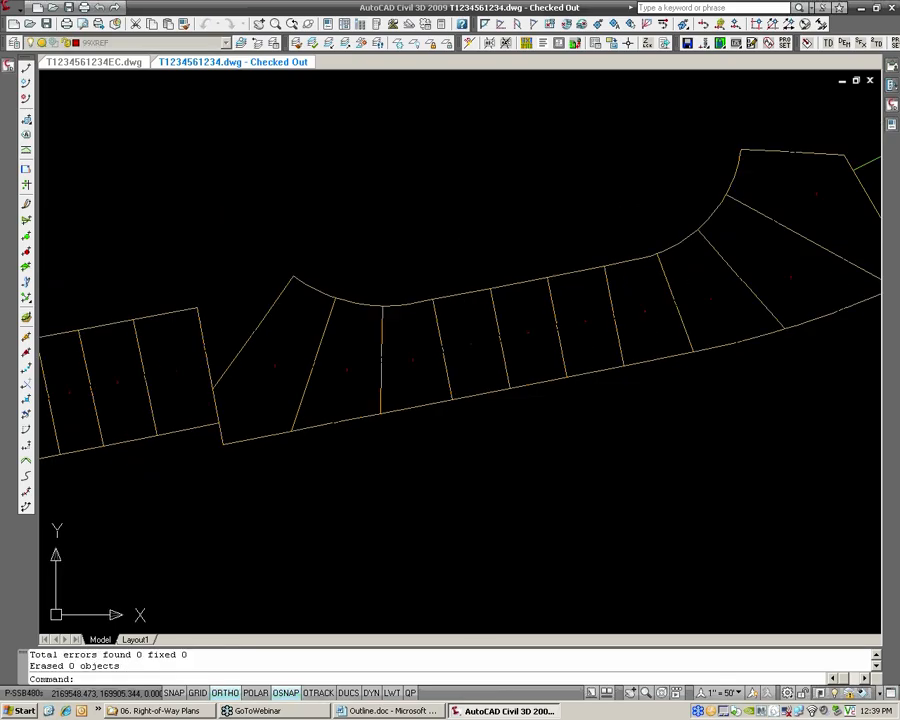
{"action": "type", "text": "REA"}
{"action": "key", "text": "Return"}
{"action": "scroll", "coordinate": [346, 344], "scroll_direction": "down", "scroll_amount": 4}
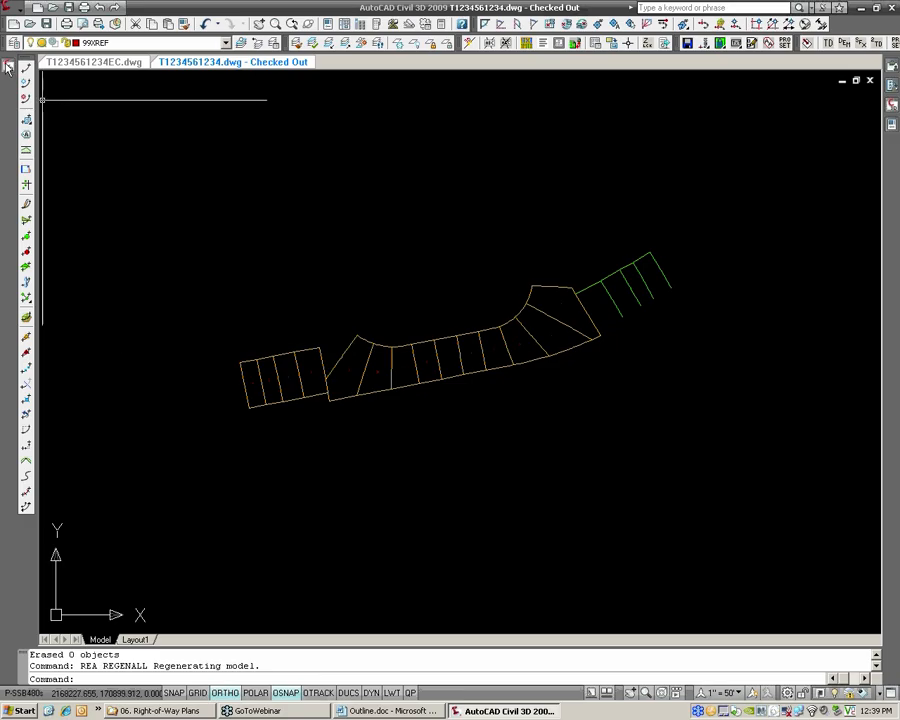
Locate the ROW Left alignment reference in the site Parcels [PROP] and synchronize it with its source
{"action": "mouse_move", "coordinate": [9, 67]}
{"action": "left_click", "coordinate": [44, 264]}
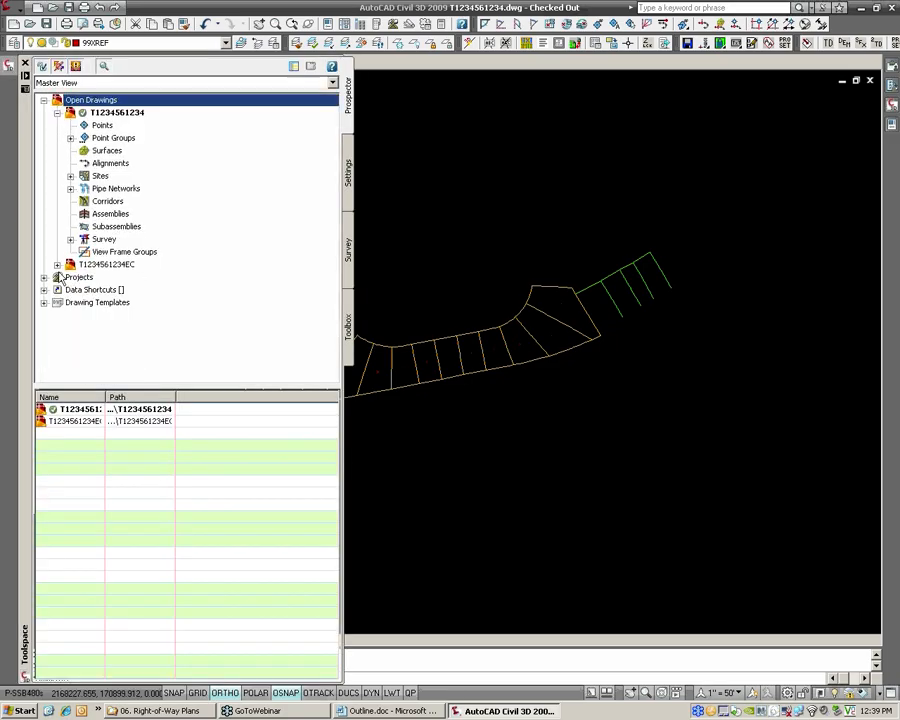
{"action": "left_click", "coordinate": [70, 175]}
{"action": "left_click", "coordinate": [84, 201]}
{"action": "left_click", "coordinate": [97, 213]}
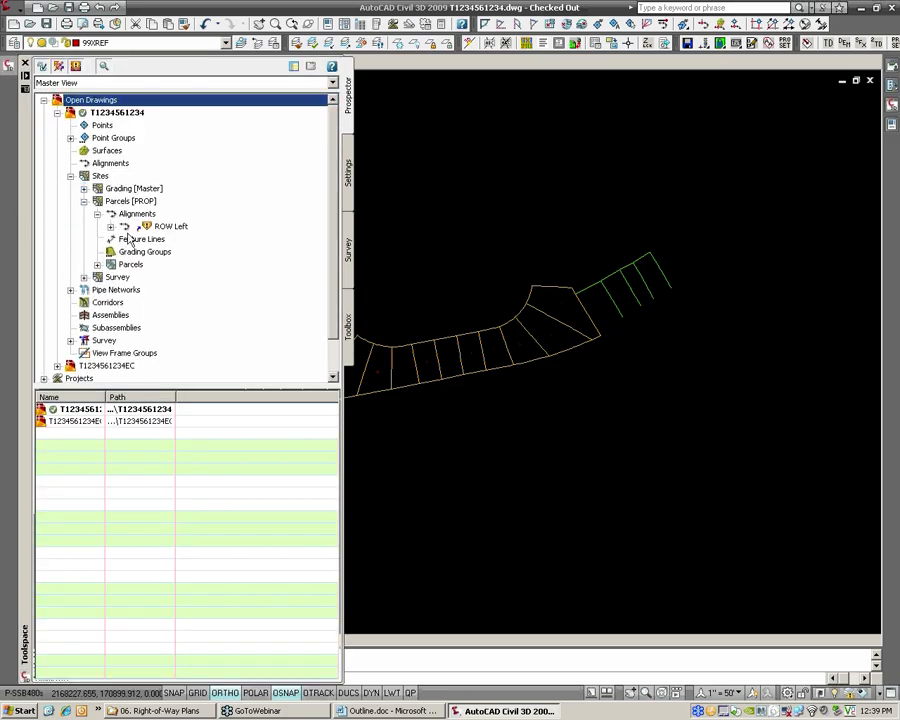
{"action": "right_click", "coordinate": [159, 226]}
{"action": "left_click", "coordinate": [212, 253]}
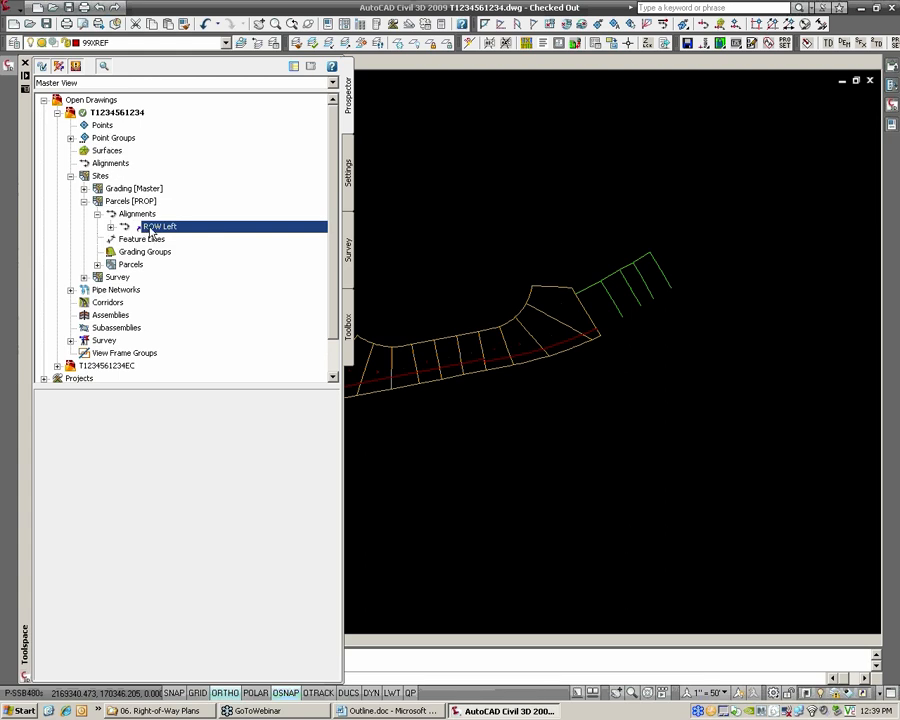
Regenerate the model around the western lots and save the drawing
{"action": "scroll", "coordinate": [388, 273], "scroll_direction": "up", "scroll_amount": 3}
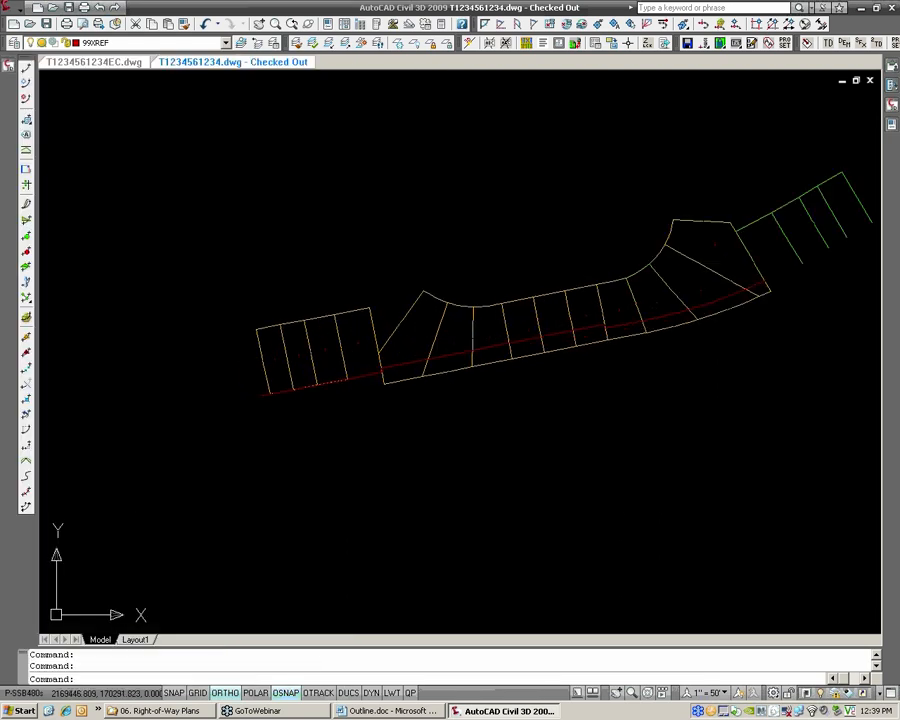
{"action": "scroll", "coordinate": [454, 321], "scroll_direction": "up", "scroll_amount": 4}
{"action": "type", "text": "REA"}
{"action": "key", "text": "Return"}
{"action": "type", "text": "QSAV"}
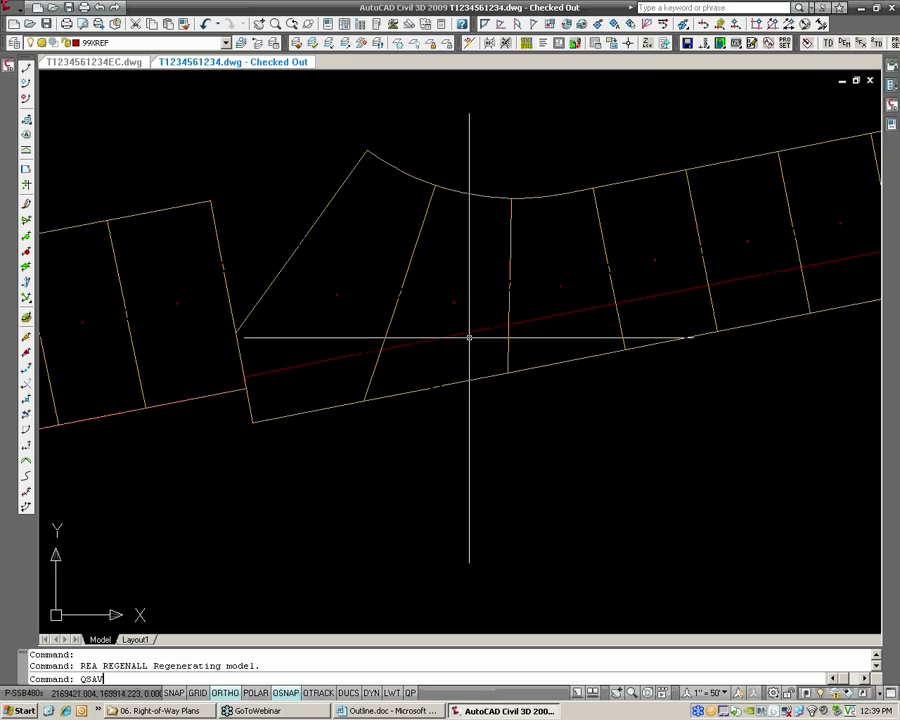
{"action": "type", "text": "E"}
{"action": "key", "text": "Return"}
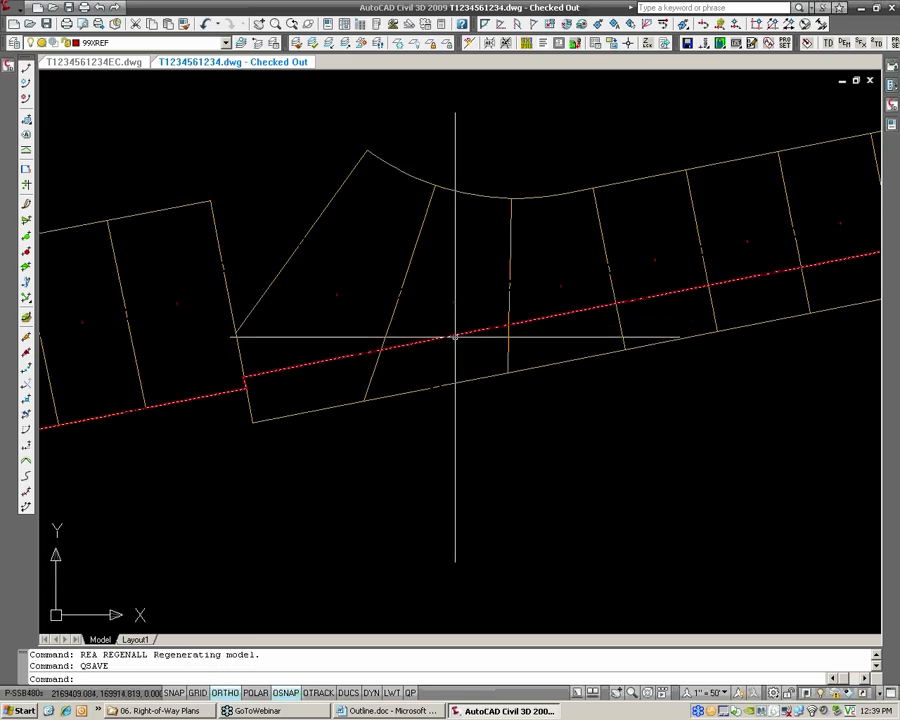
Delete the ROW Left alignment reference from the site Parcels [PROP]
{"action": "left_click", "coordinate": [9, 67]}
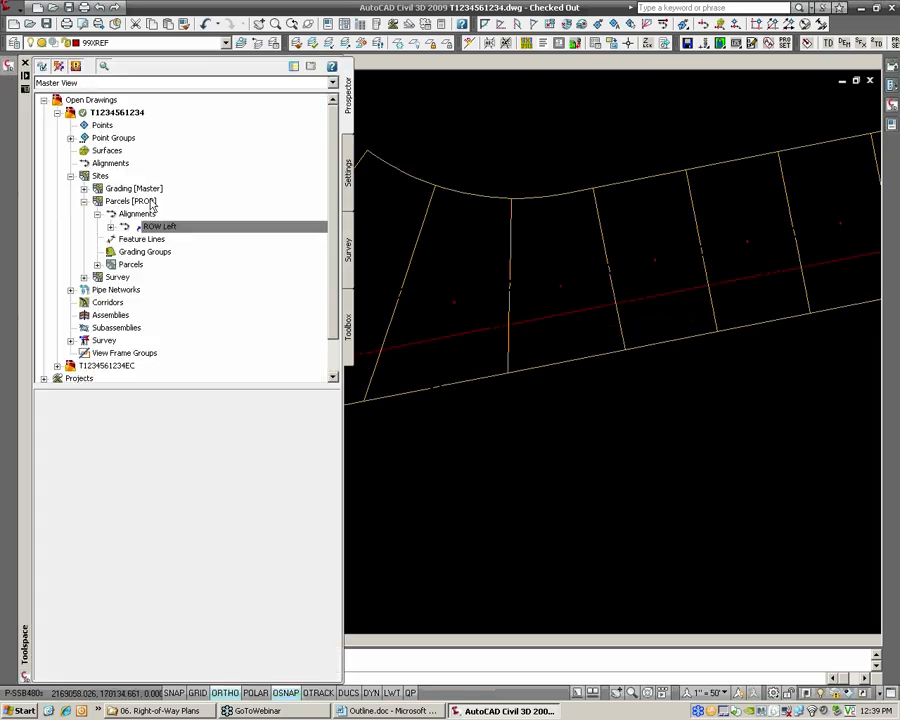
{"action": "left_click", "coordinate": [111, 228]}
{"action": "right_click", "coordinate": [183, 228]}
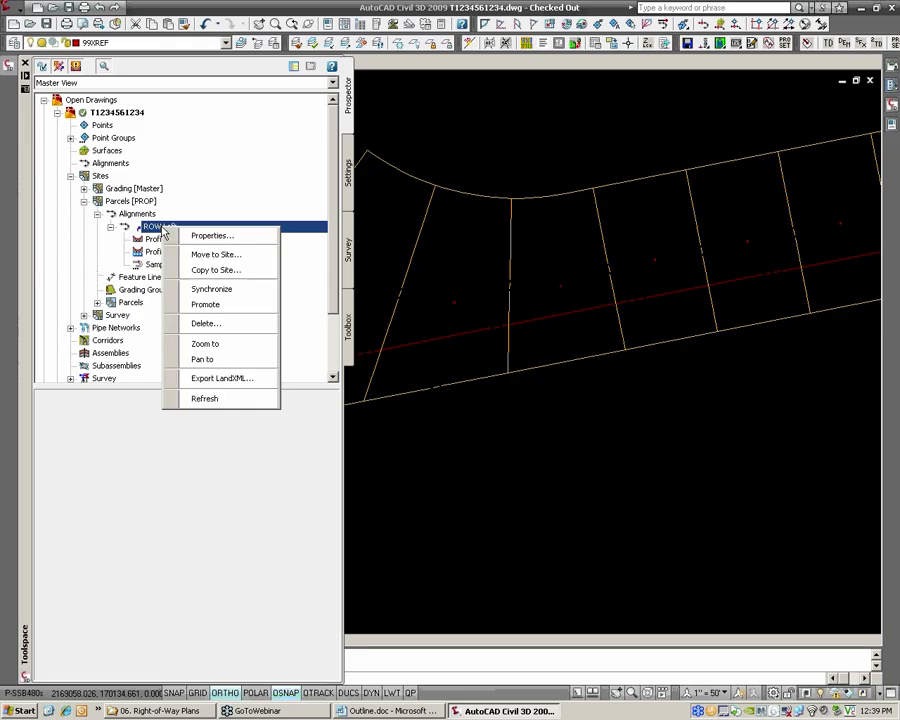
{"action": "left_click", "coordinate": [219, 304]}
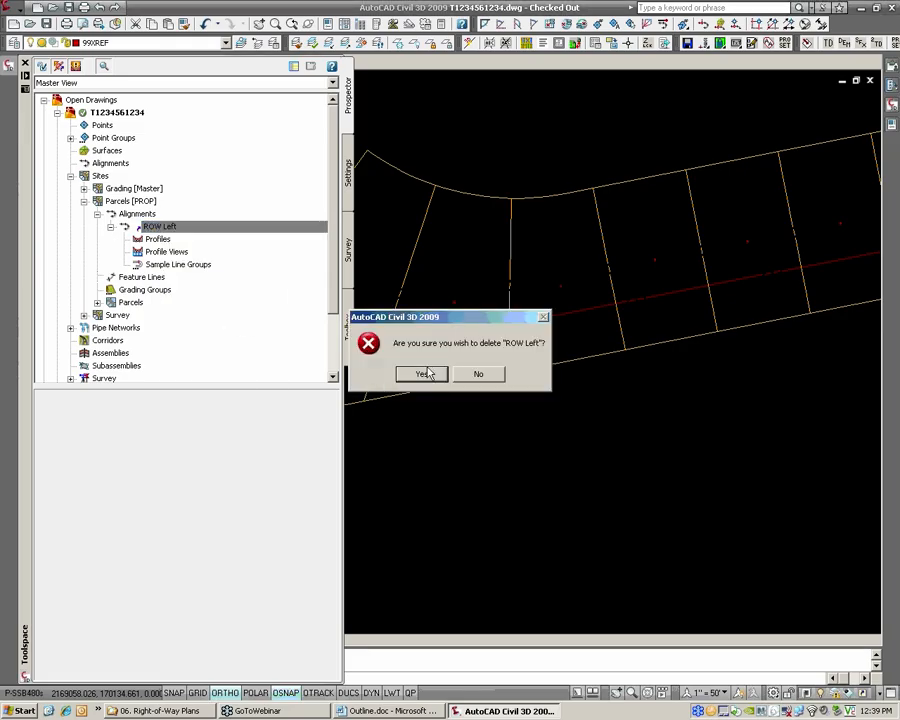
{"action": "left_click", "coordinate": [420, 372]}
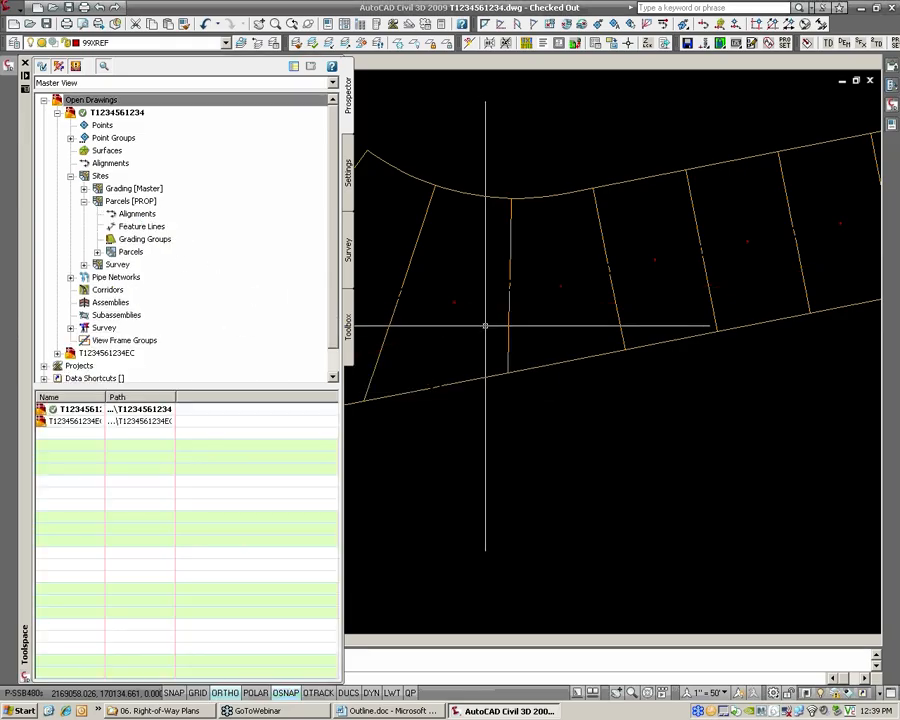
{"action": "middle_click_drag", "start_coordinate": [516, 312], "coordinate": [547, 307]}
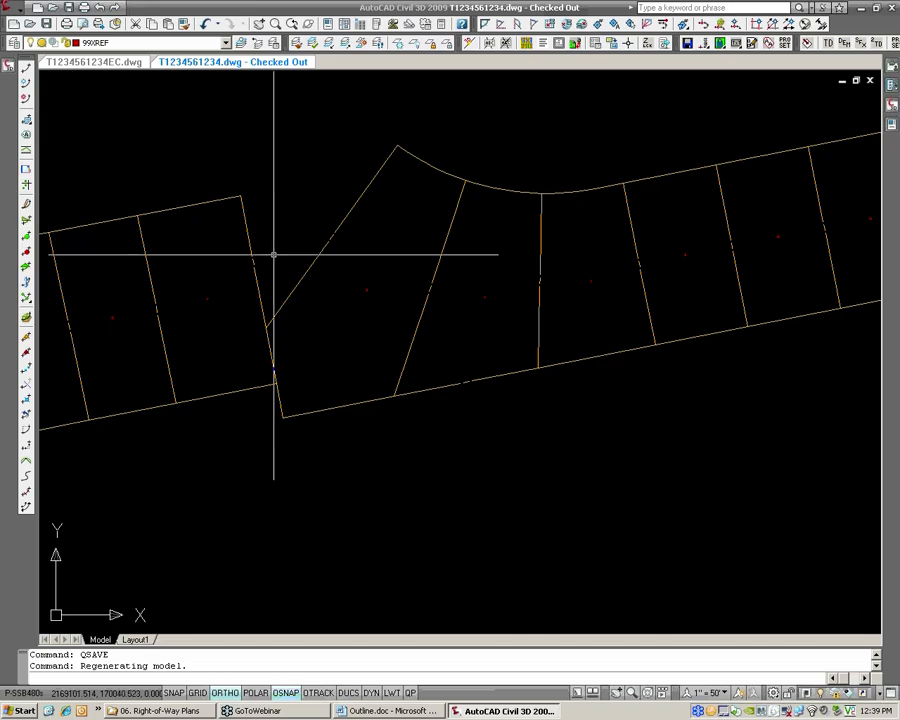
Start a new alignment reference from the ROW Left alignment in the _C3D University project
{"action": "scroll", "coordinate": [301, 261], "scroll_direction": "down", "scroll_amount": 2}
{"action": "mouse_move", "coordinate": [5, 56]}
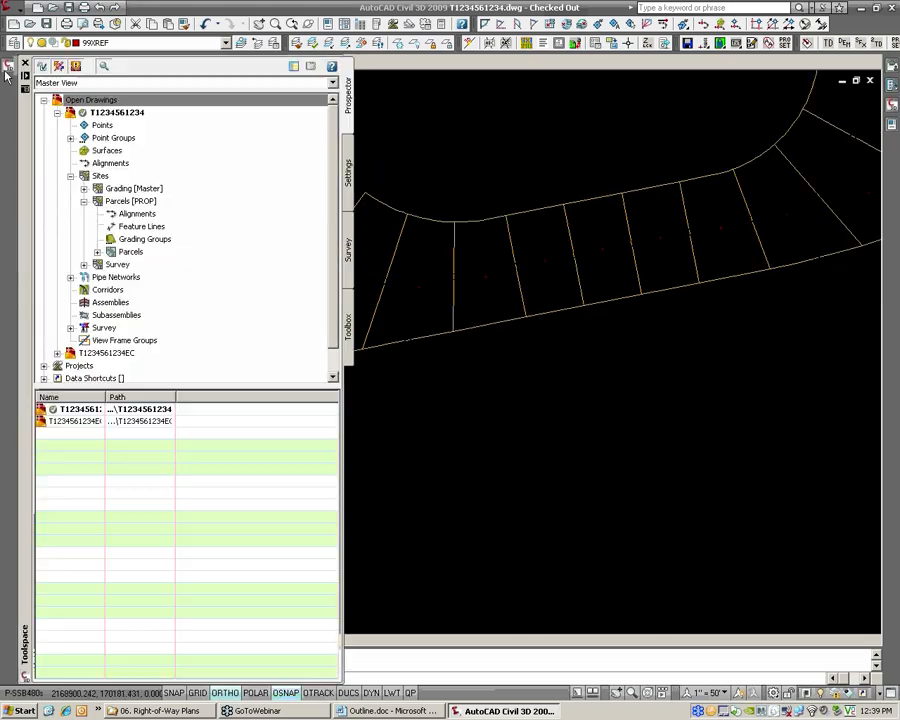
{"action": "left_click", "coordinate": [82, 195]}
{"action": "left_click", "coordinate": [70, 176]}
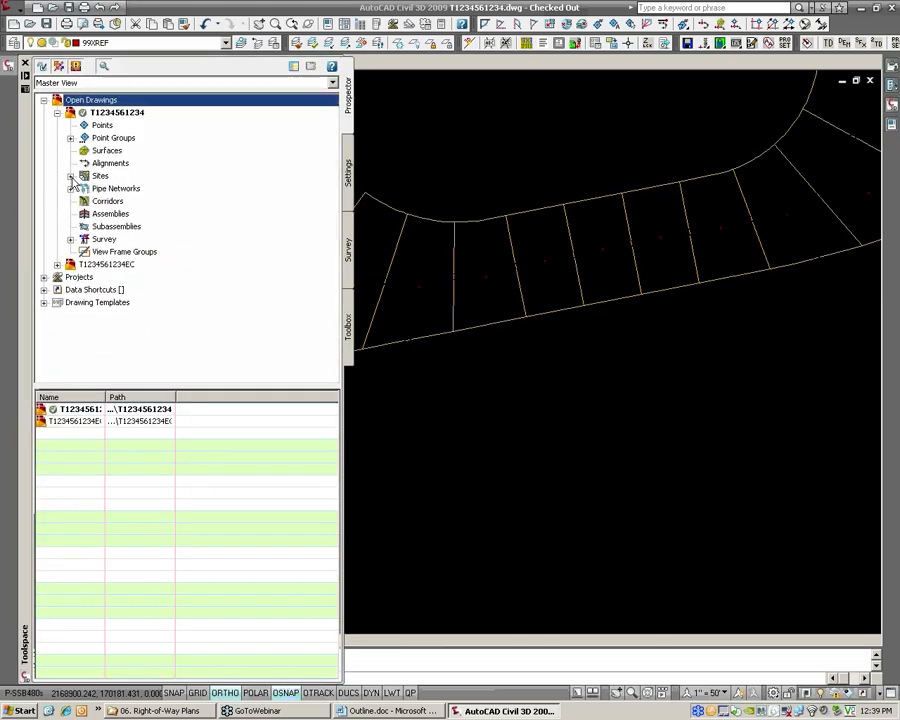
{"action": "left_click", "coordinate": [44, 278]}
{"action": "left_click", "coordinate": [134, 303]}
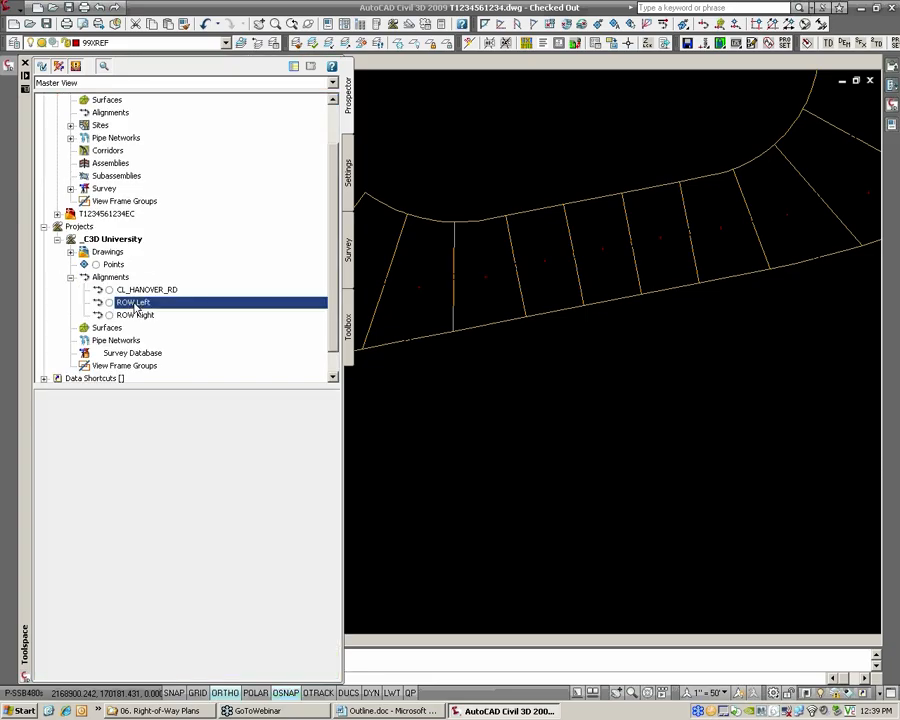
{"action": "right_click", "coordinate": [134, 305]}
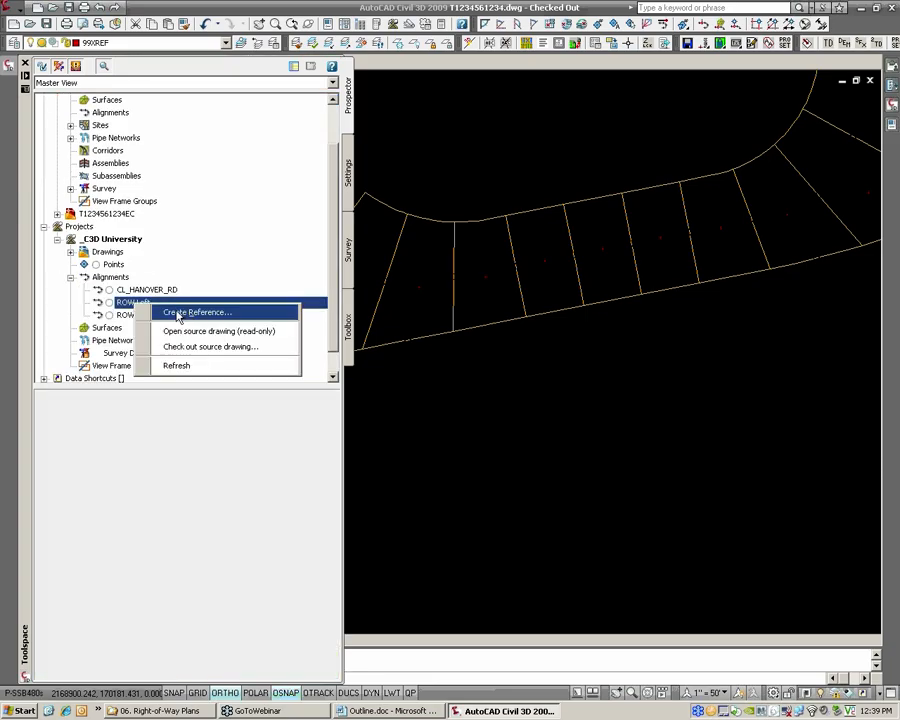
{"action": "left_click", "coordinate": [176, 314]}
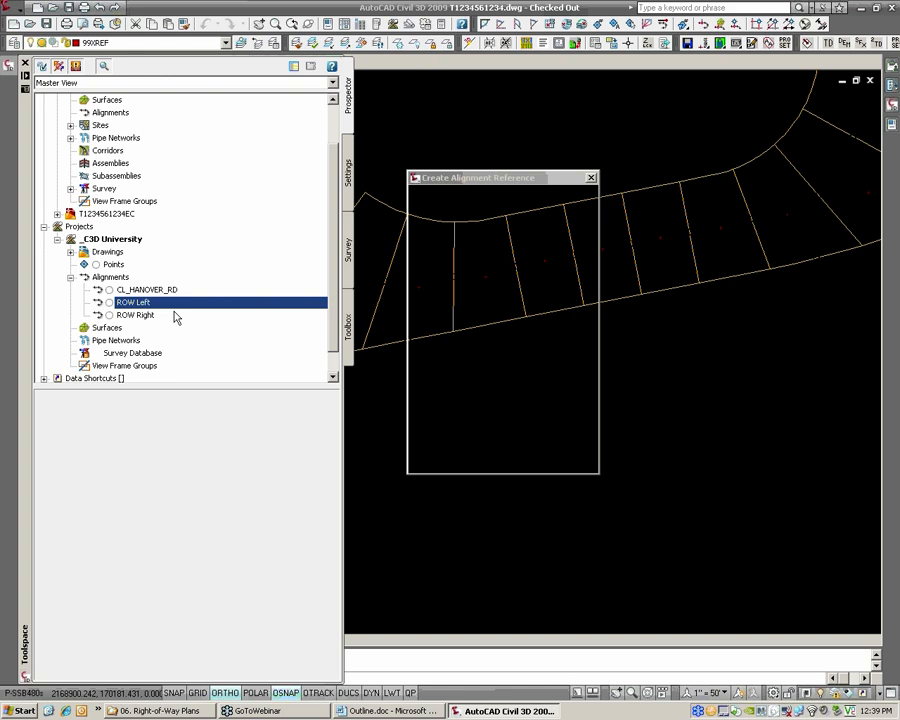
Create the ROW Left reference in the site Parcels [PROP] with the _No Display label set, and save the drawing
{"action": "left_click", "coordinate": [455, 248]}
{"action": "left_click", "coordinate": [456, 260]}
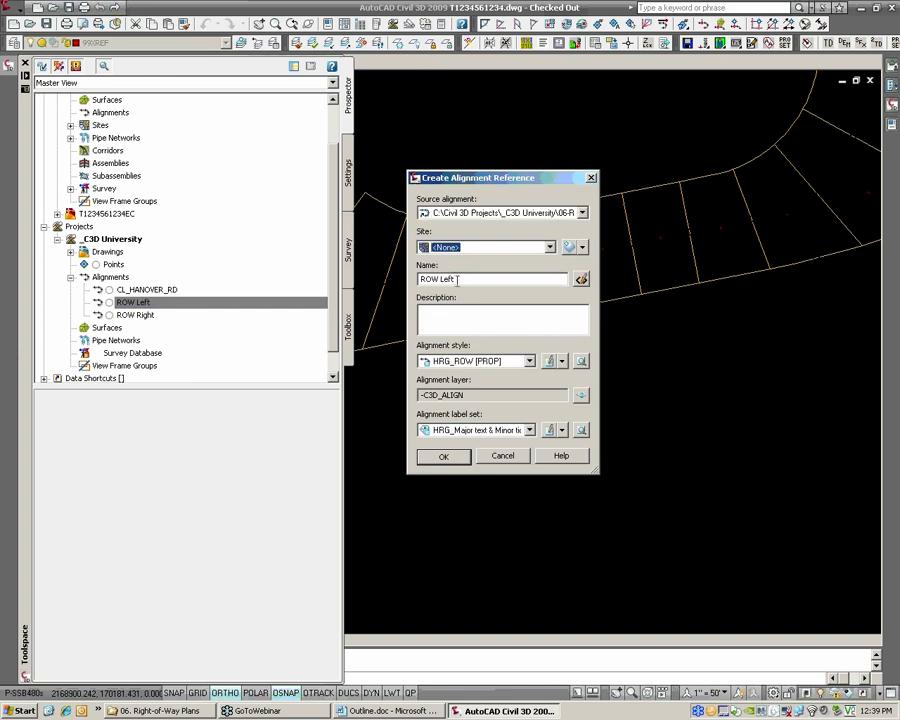
{"action": "left_click", "coordinate": [452, 250]}
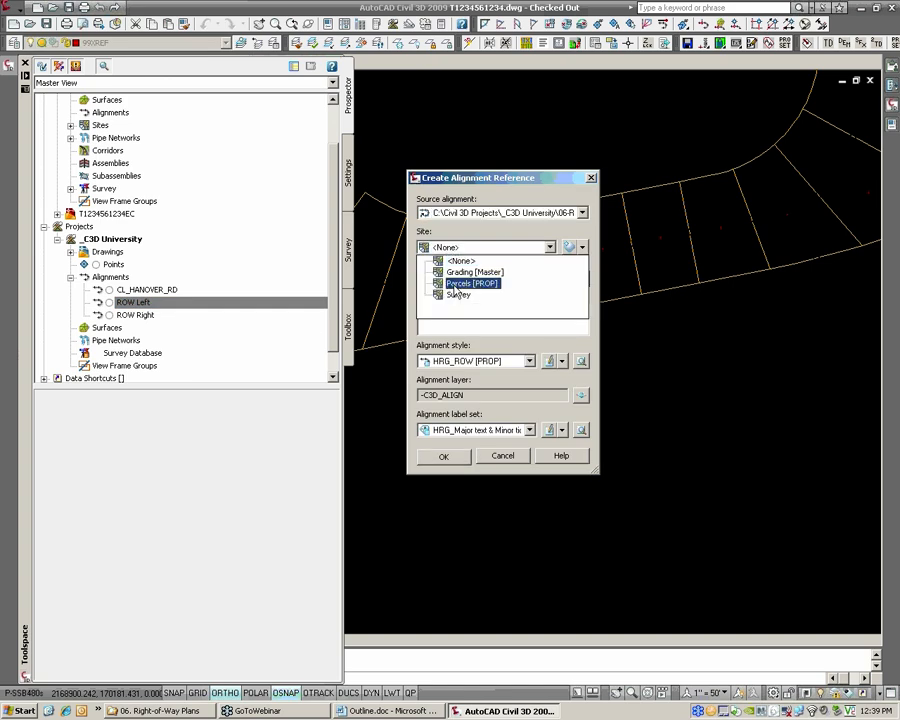
{"action": "left_click", "coordinate": [456, 286]}
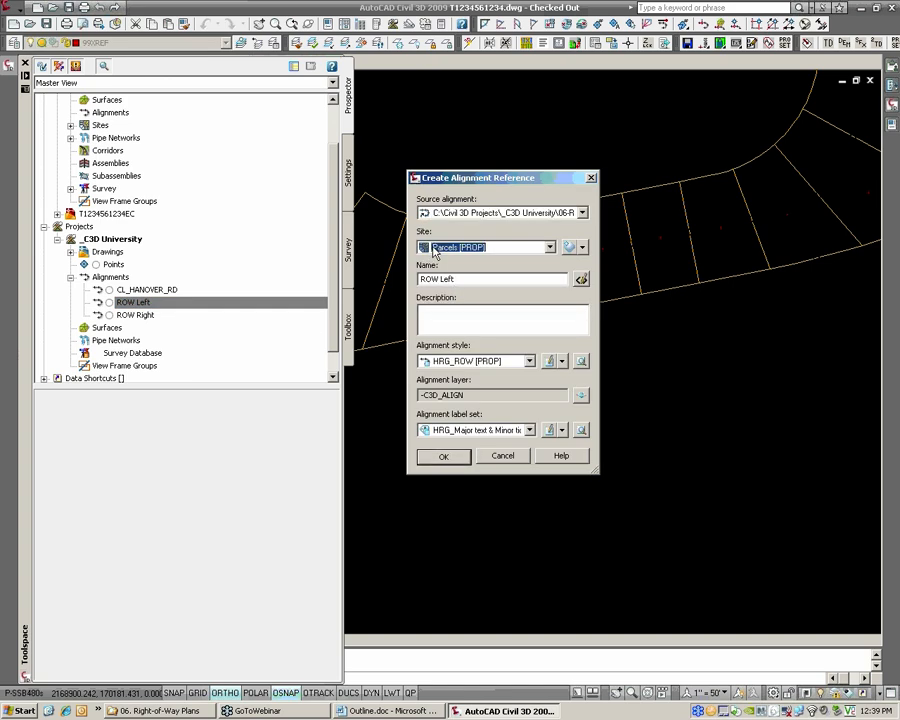
{"action": "left_click", "coordinate": [474, 430]}
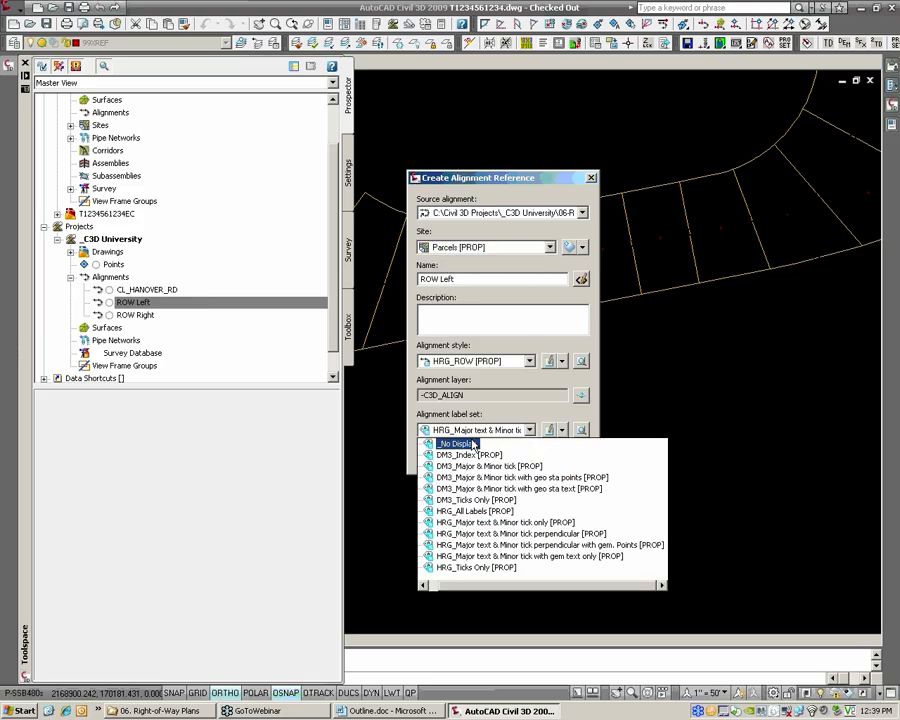
{"action": "left_click", "coordinate": [460, 443]}
{"action": "left_click", "coordinate": [449, 462]}
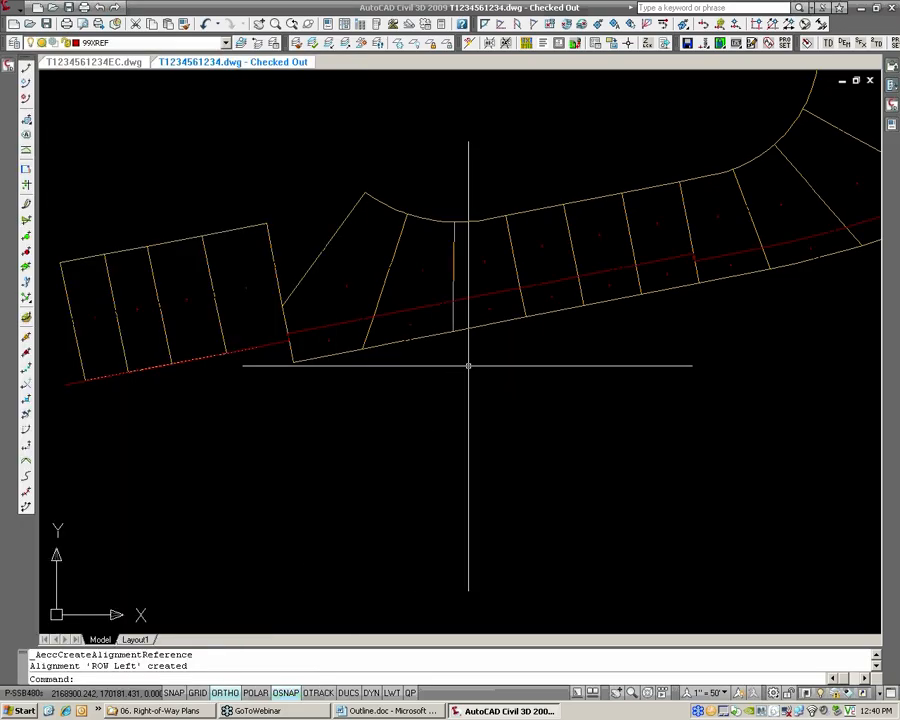
{"action": "type", "text": "QSAVE"}
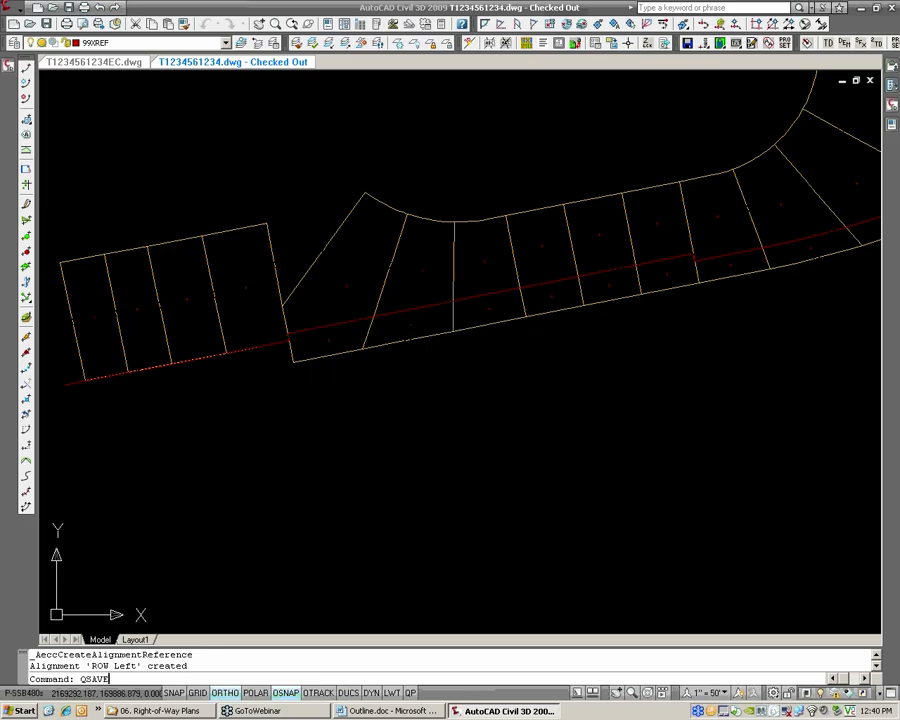
{"action": "key", "text": "Return"}
Examine the two parts of the second lot east of the gap, on either side of the ROW Left alignment
{"action": "scroll", "coordinate": [432, 316], "scroll_direction": "up", "scroll_amount": 2}
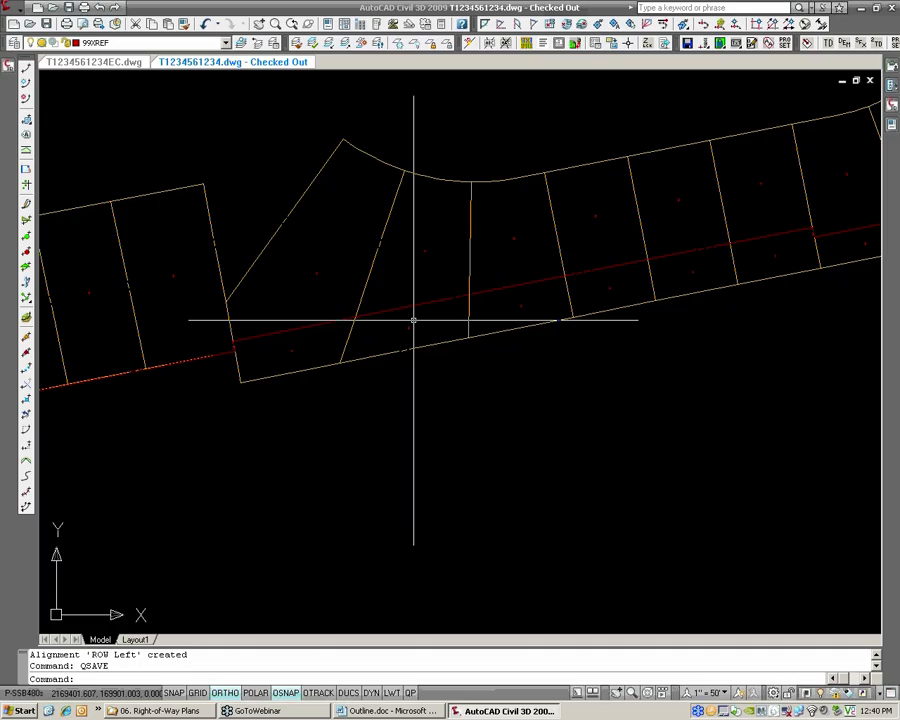
{"action": "scroll", "coordinate": [406, 328], "scroll_direction": "up", "scroll_amount": 3}
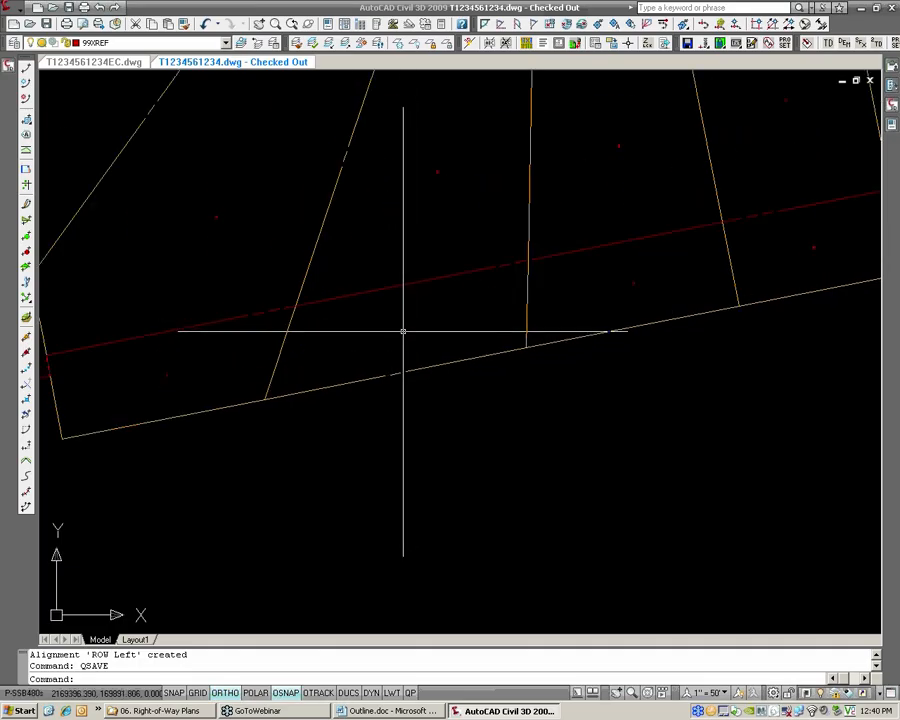
{"action": "left_click", "coordinate": [403, 329]}
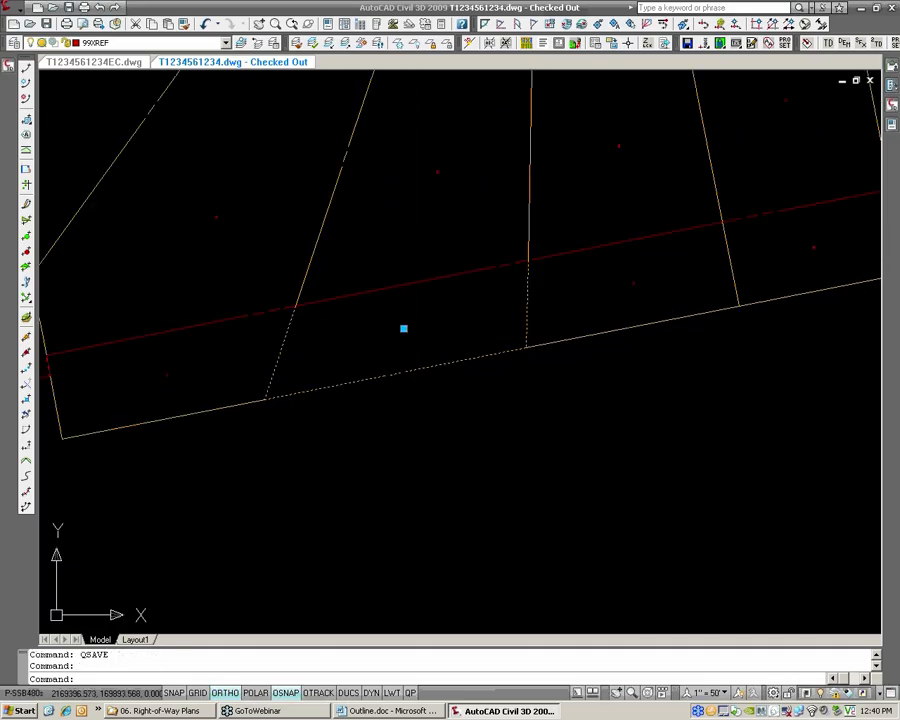
{"action": "left_click", "coordinate": [436, 171]}
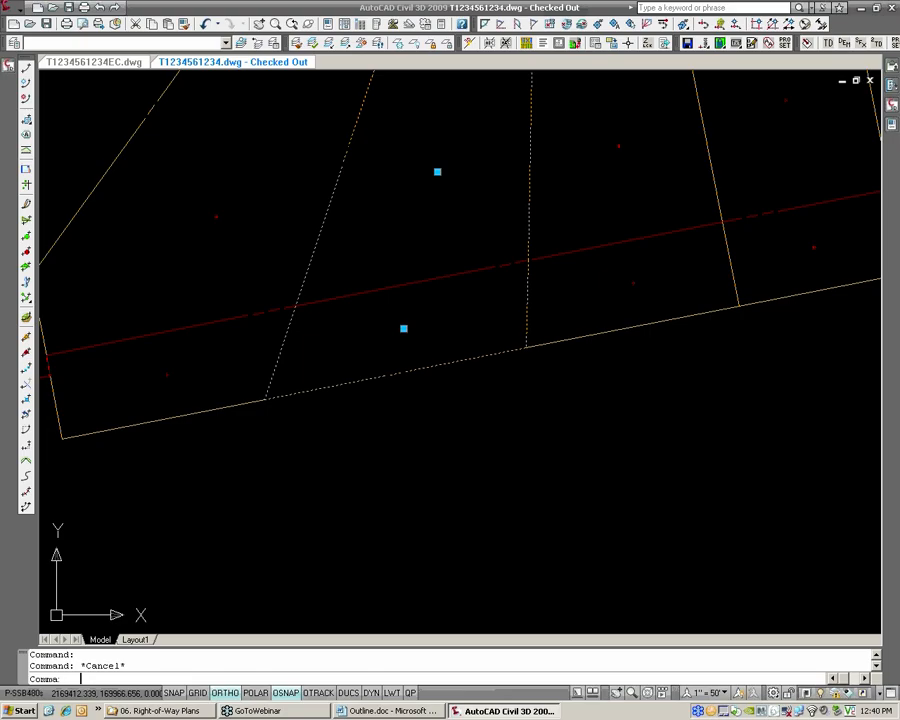
{"action": "key", "text": "Escape"}
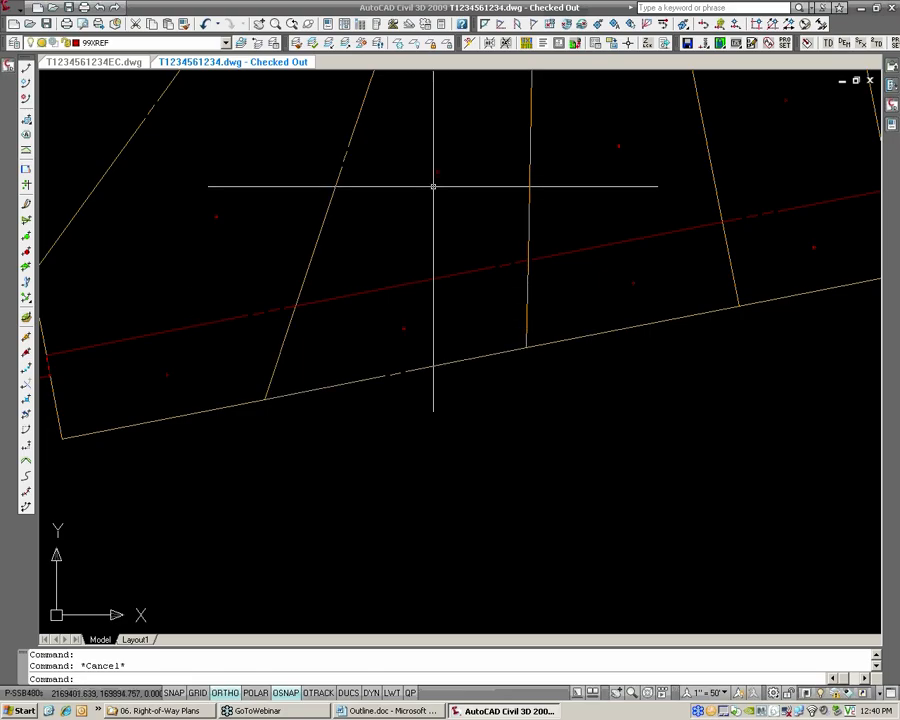
{"action": "scroll", "coordinate": [433, 185], "scroll_direction": "down", "scroll_amount": 5}
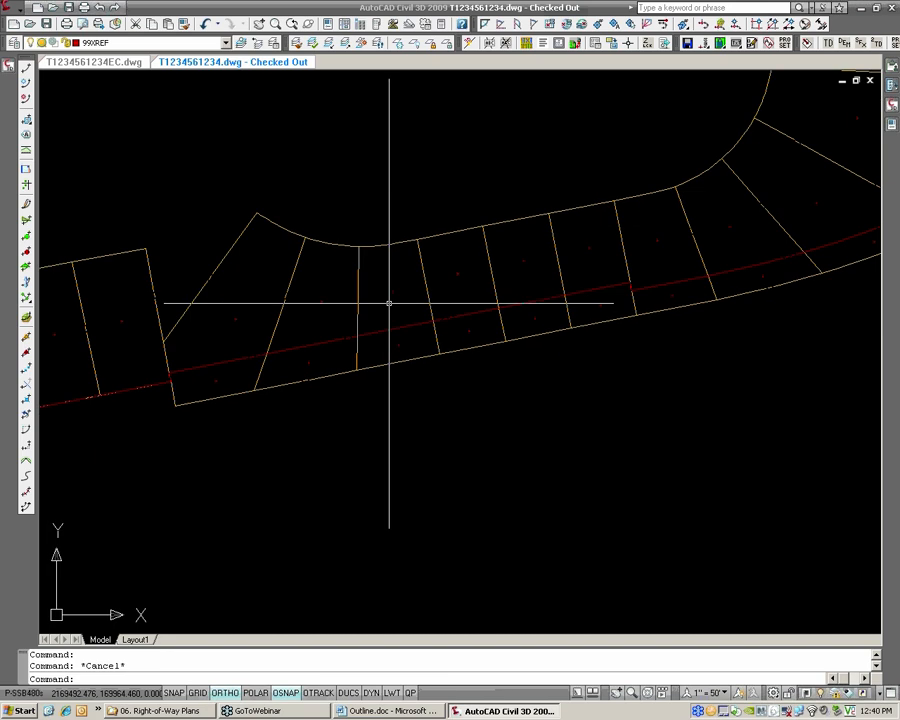
Draw a two-segment polyline with Ortho off between the alignment's western and eastern jogs, bending up through the lots
{"action": "scroll", "coordinate": [416, 299], "scroll_direction": "up", "scroll_amount": 3}
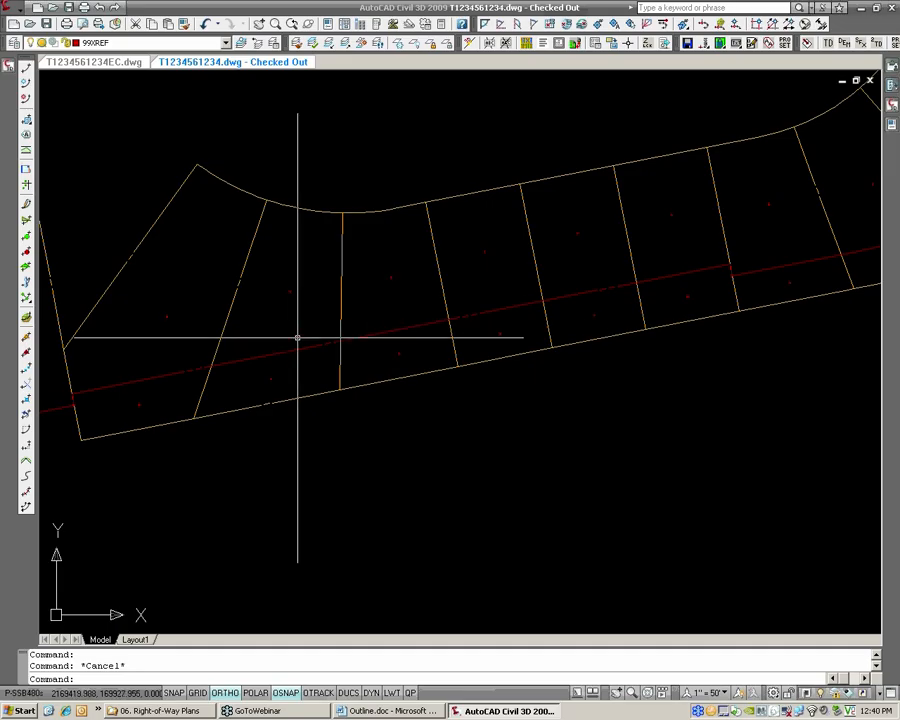
{"action": "type", "text": "pl"}
{"action": "key", "text": "Return"}
{"action": "left_click", "coordinate": [72, 394]}
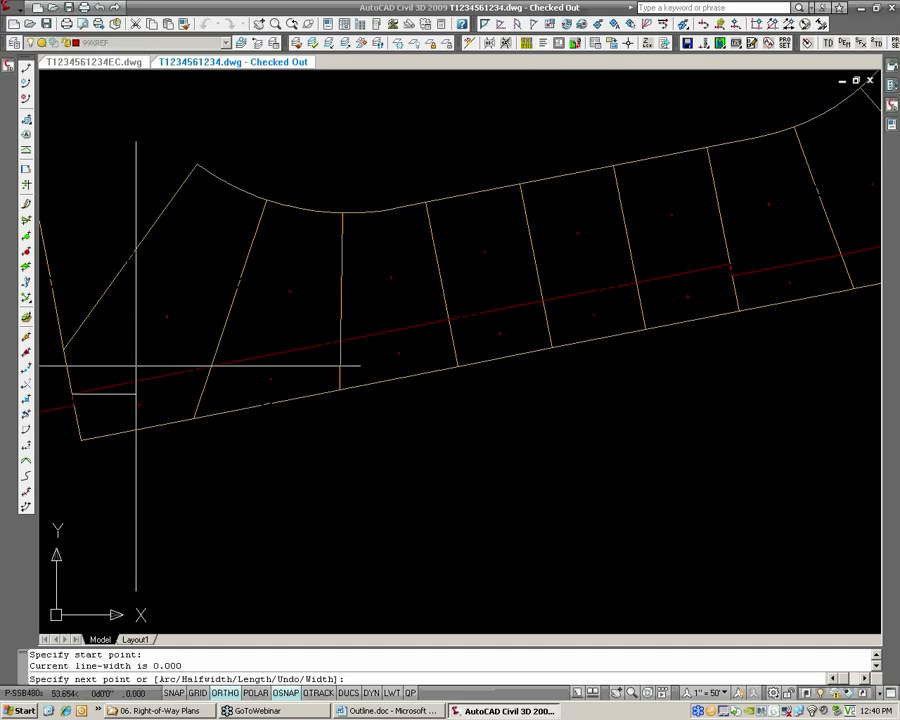
{"action": "key", "text": "F8"}
{"action": "left_click", "coordinate": [423, 275]}
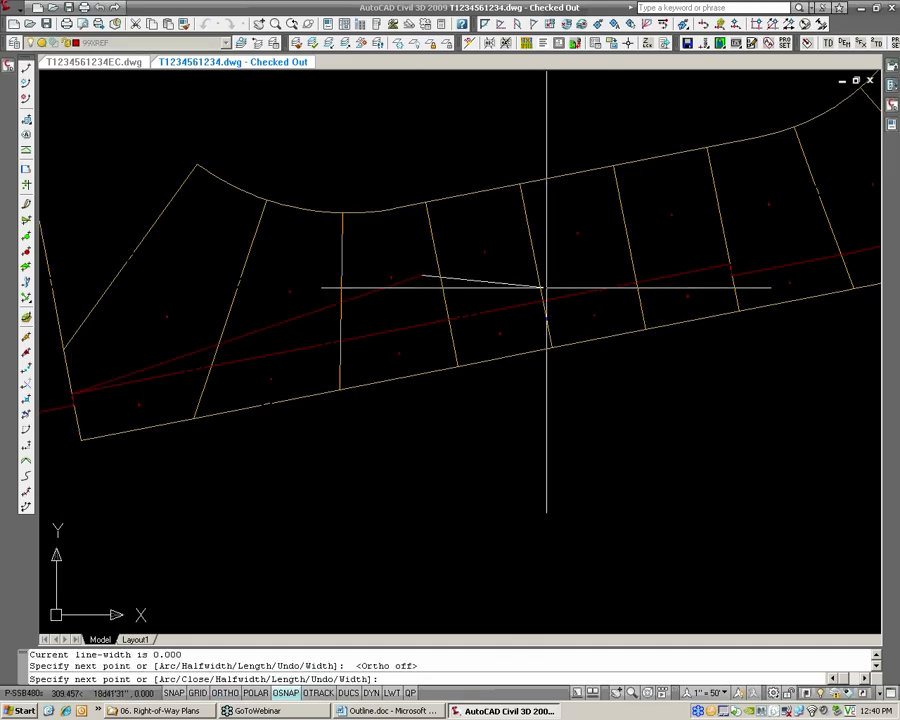
{"action": "left_click", "coordinate": [729, 265]}
{"action": "key", "text": "Return"}
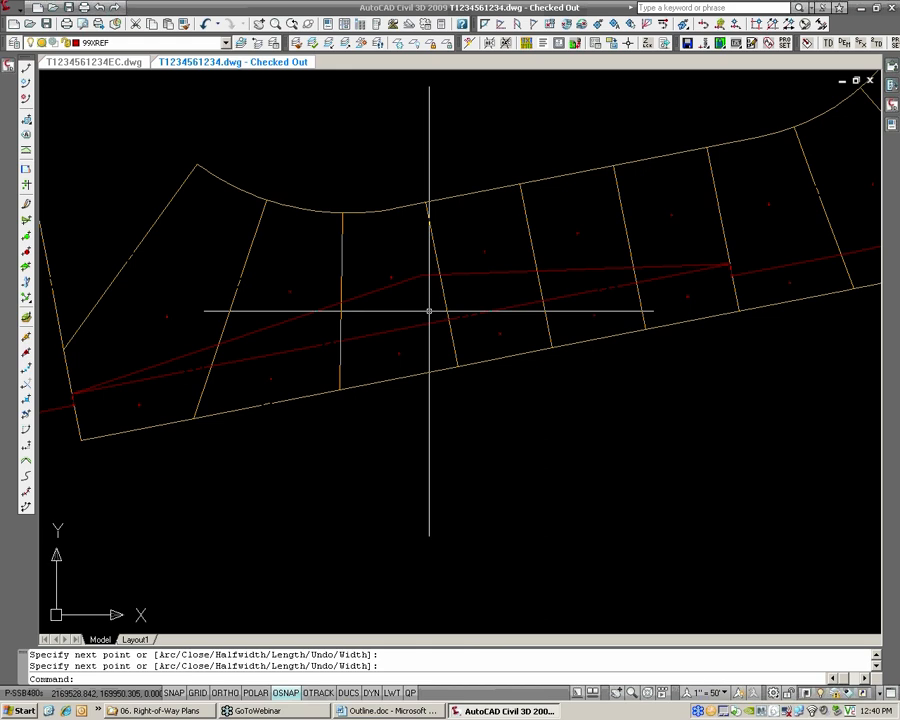
Erase the two-segment polyline drawn across the lots
{"action": "left_click", "coordinate": [472, 270]}
{"action": "scroll", "coordinate": [473, 271], "scroll_direction": "down", "scroll_amount": 2}
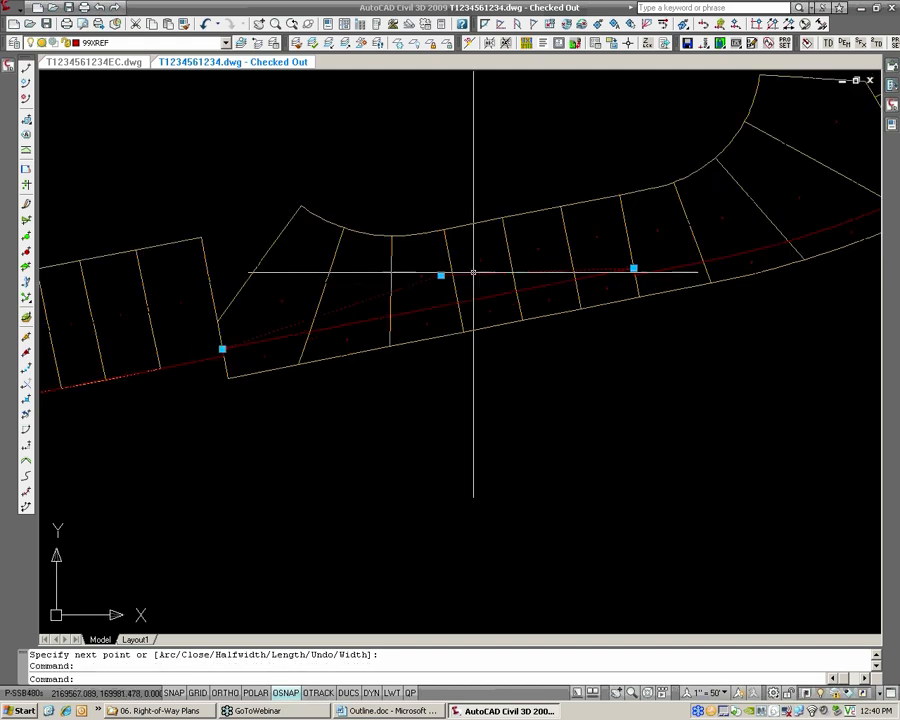
{"action": "type", "text": "e"}
{"action": "key", "text": "Return"}
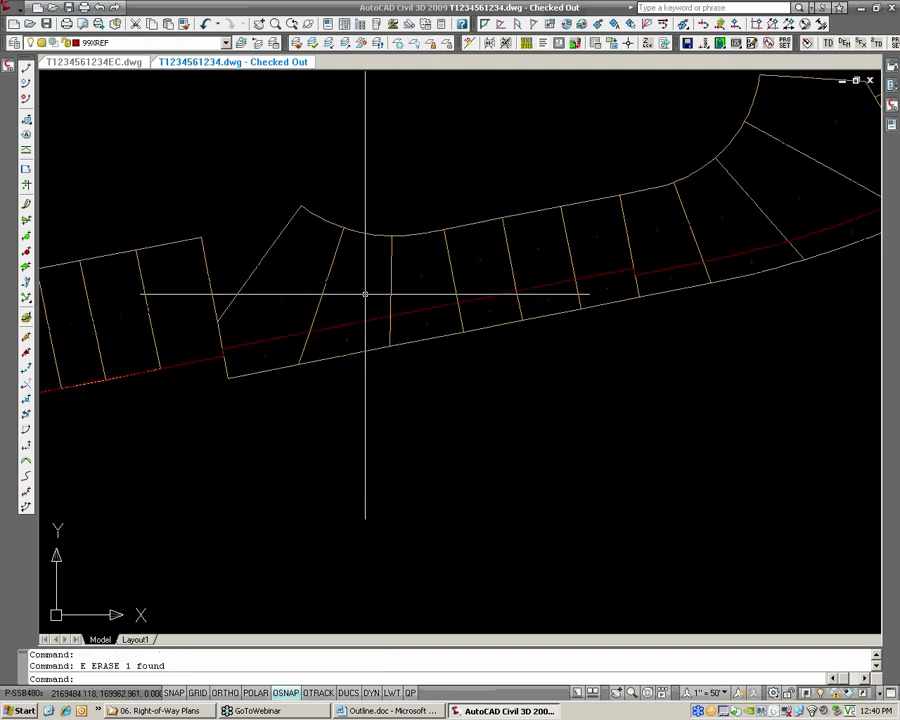
Save the parcel drawing
{"action": "scroll", "coordinate": [365, 295], "scroll_direction": "up", "scroll_amount": 2}
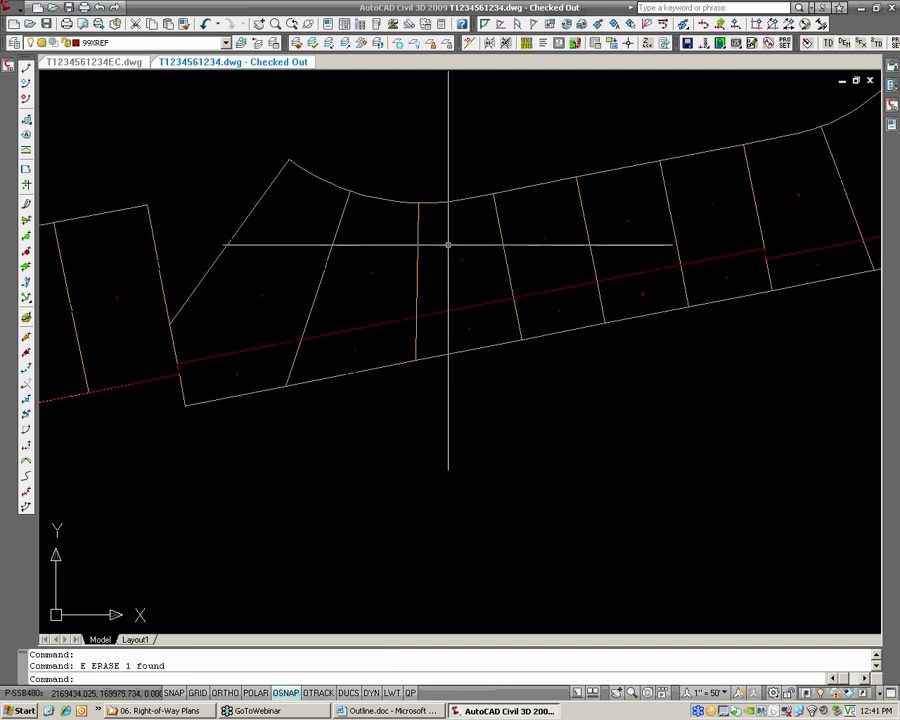
{"action": "middle_click_drag", "start_coordinate": [448, 244], "coordinate": [409, 265]}
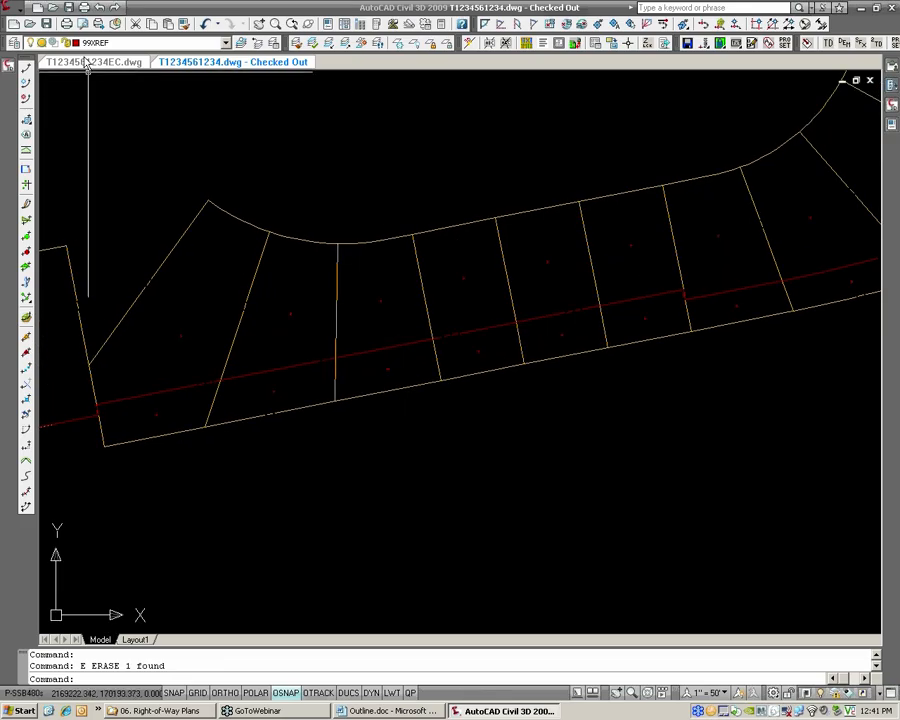
{"action": "left_click", "coordinate": [45, 28]}
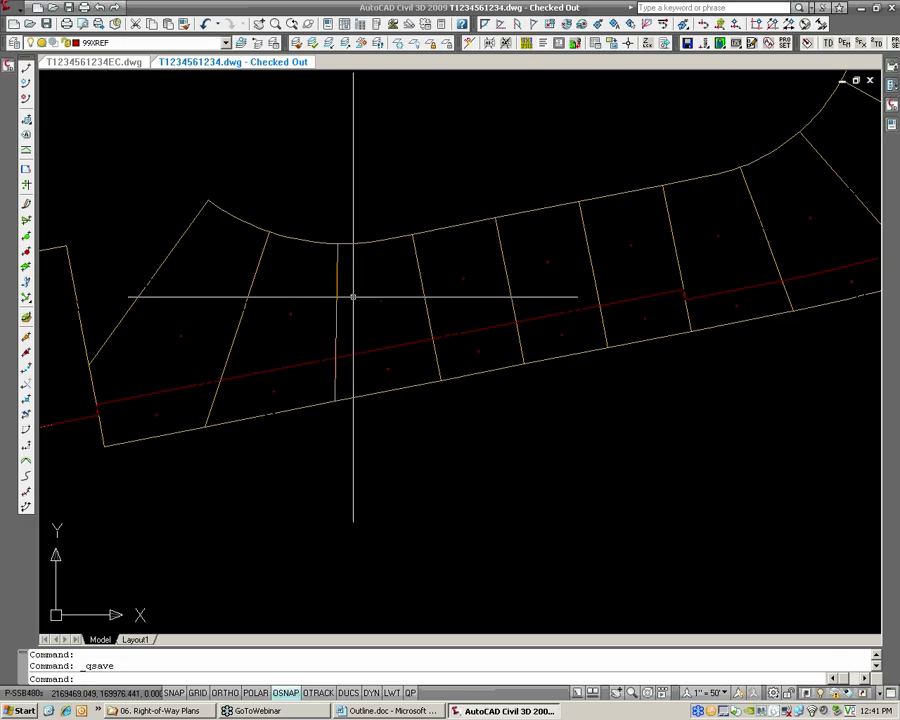
Create a new drawing from the HRG-C3D 2009 drawing template
{"action": "left_click", "coordinate": [9, 66]}
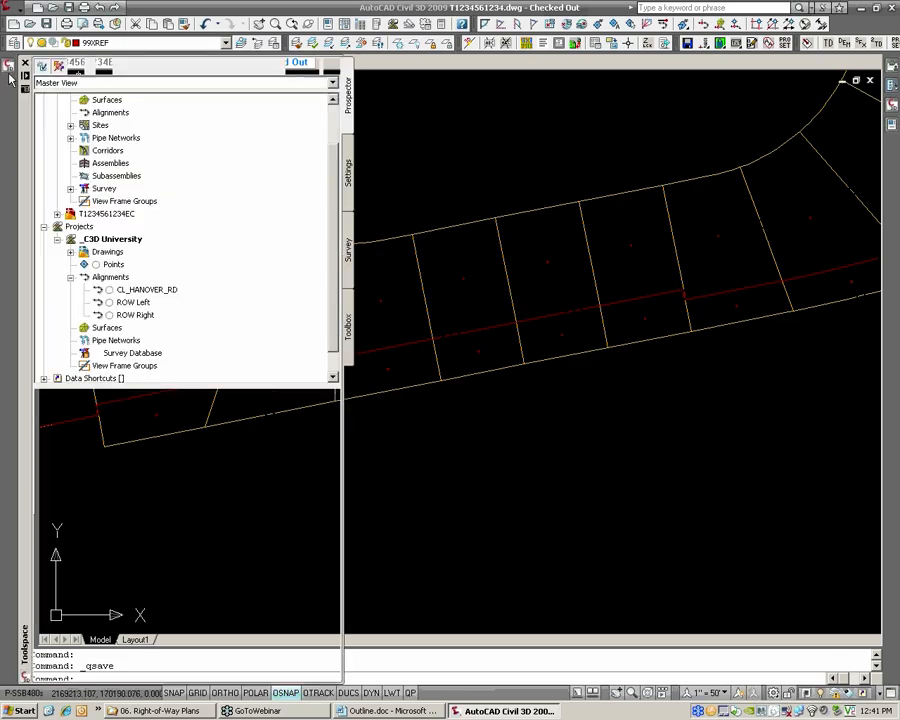
{"action": "left_click", "coordinate": [44, 227]}
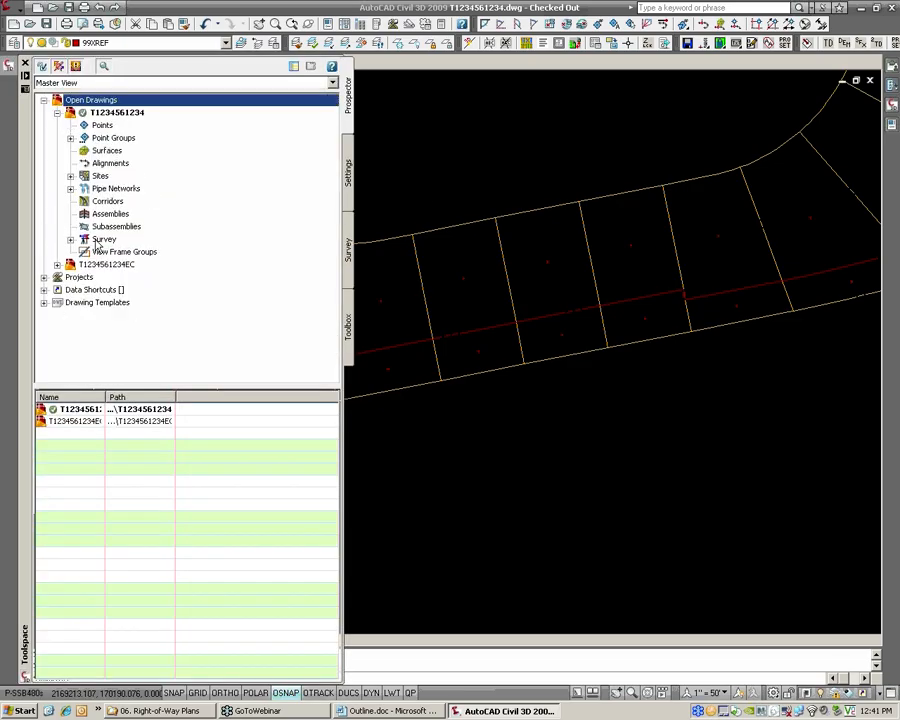
{"action": "left_click", "coordinate": [349, 212]}
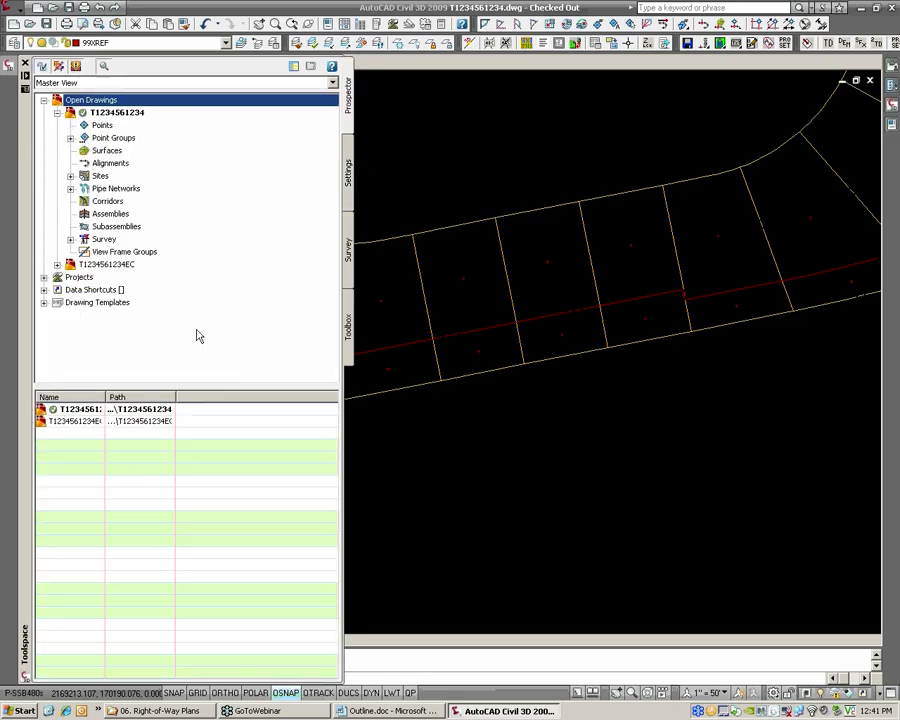
{"action": "left_click", "coordinate": [44, 302]}
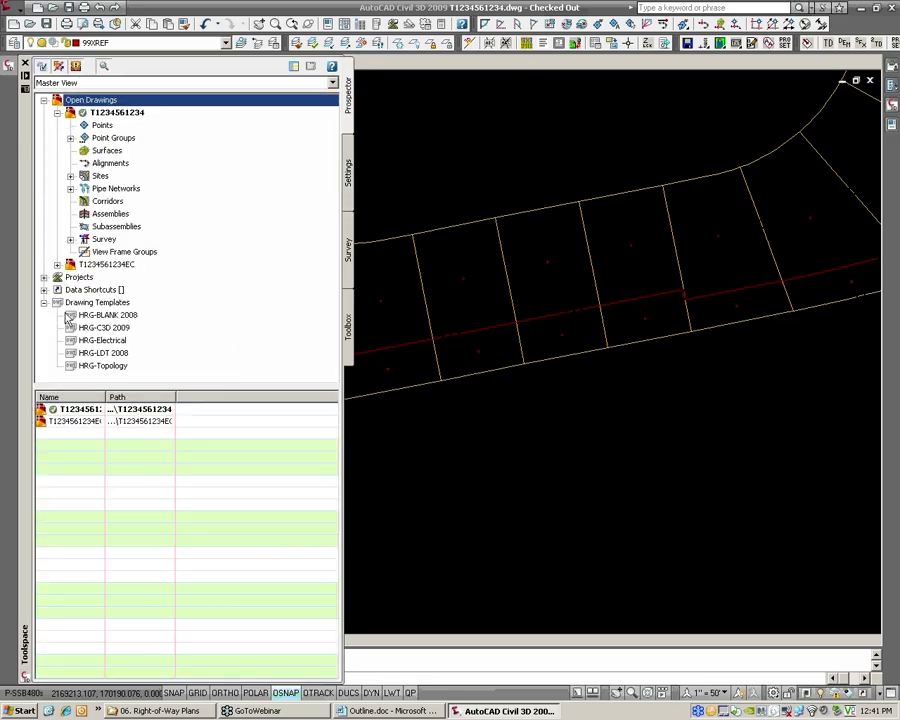
{"action": "left_click", "coordinate": [118, 330]}
{"action": "right_click", "coordinate": [130, 328]}
{"action": "left_click", "coordinate": [180, 343]}
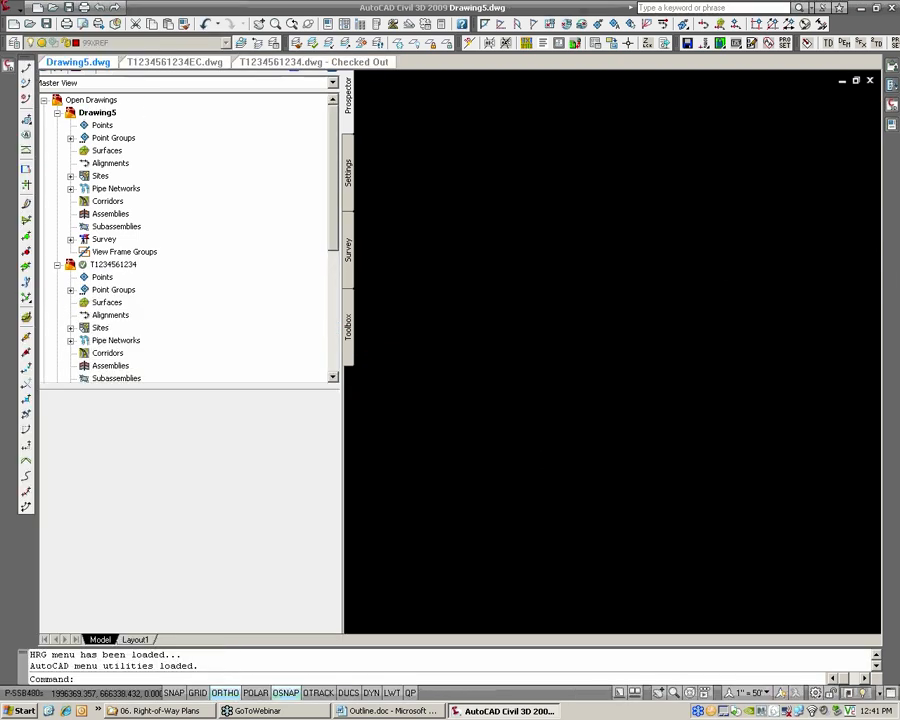
{"action": "type", "text": "VEAS"}
{"action": "key", "text": "Return"}
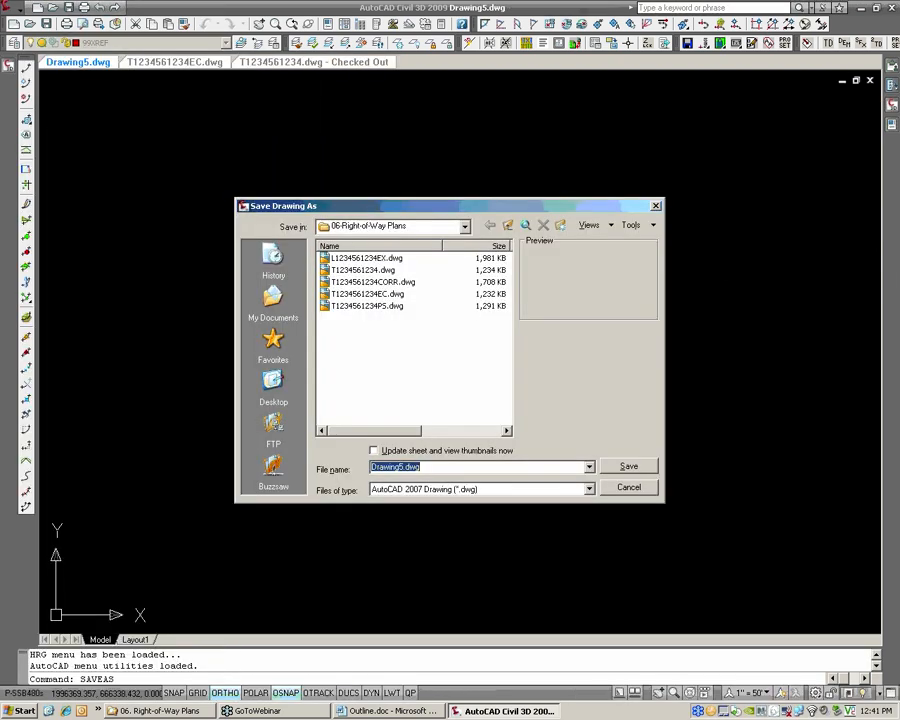
{"action": "left_click", "coordinate": [398, 294]}
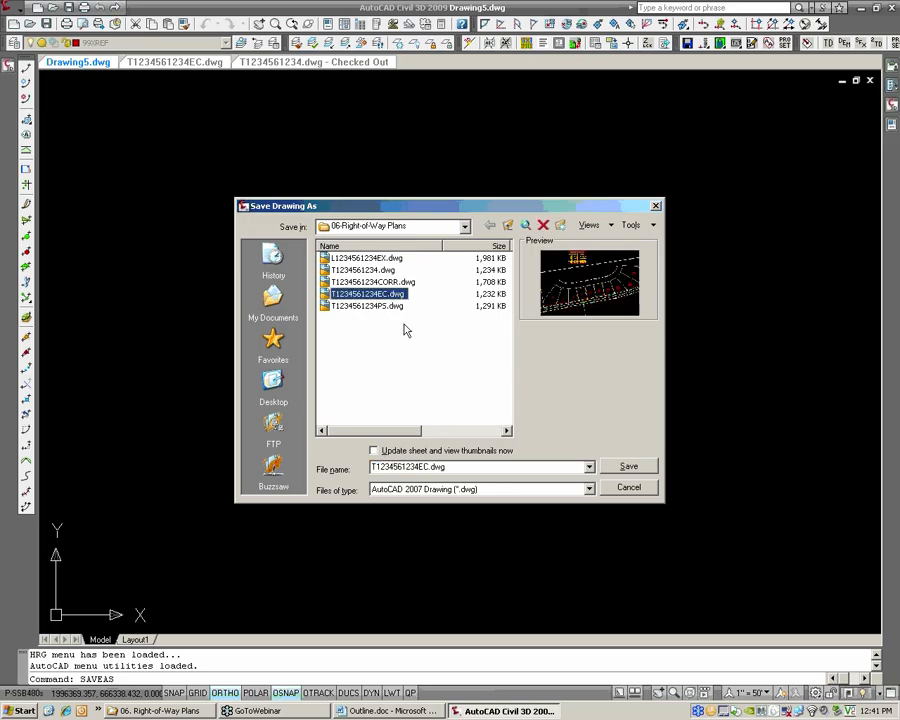
{"action": "left_click", "coordinate": [420, 467]}
{"action": "left_click", "coordinate": [430, 467]}
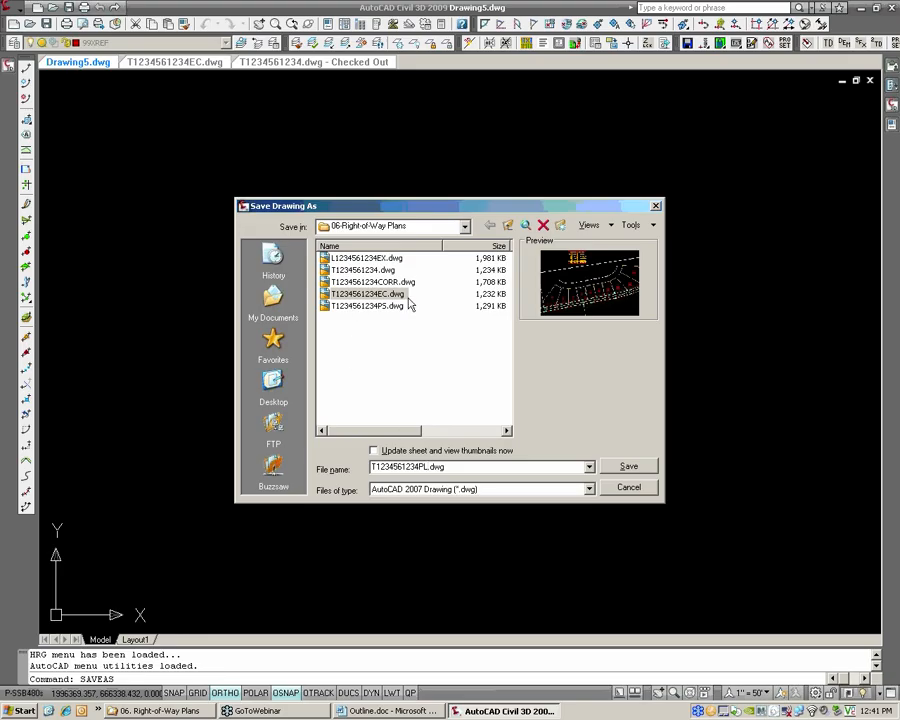
{"action": "left_click", "coordinate": [628, 467]}
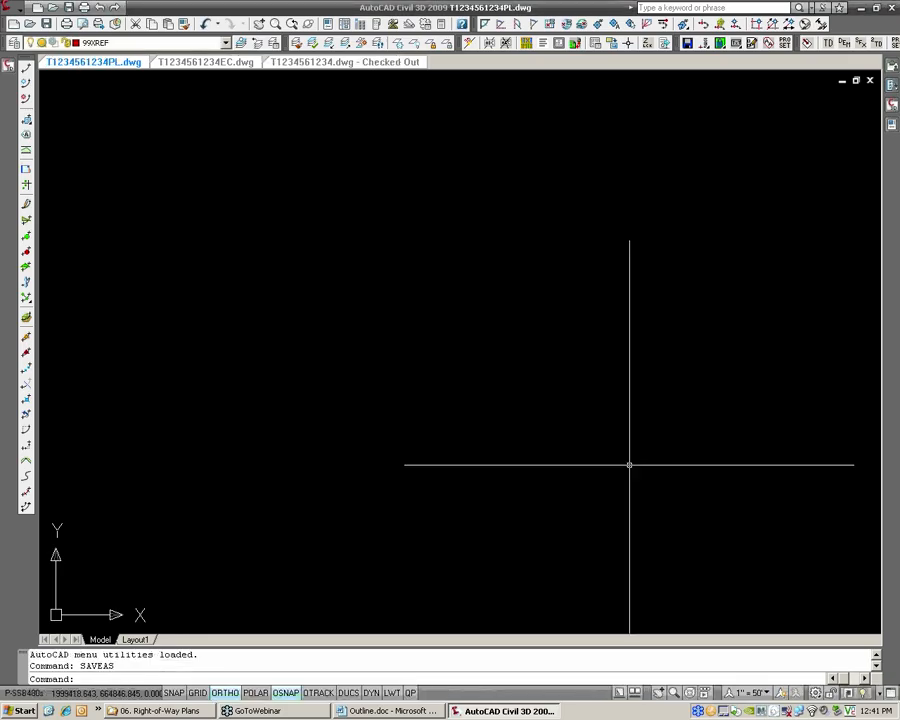
Reference T1234561234.dwg from the 06-Right-of-Way Plans vault folder as an overlay xref at insertion point 0,0,0 and scale 1
{"action": "type", "text": "XREF"}
{"action": "key", "text": "Return"}
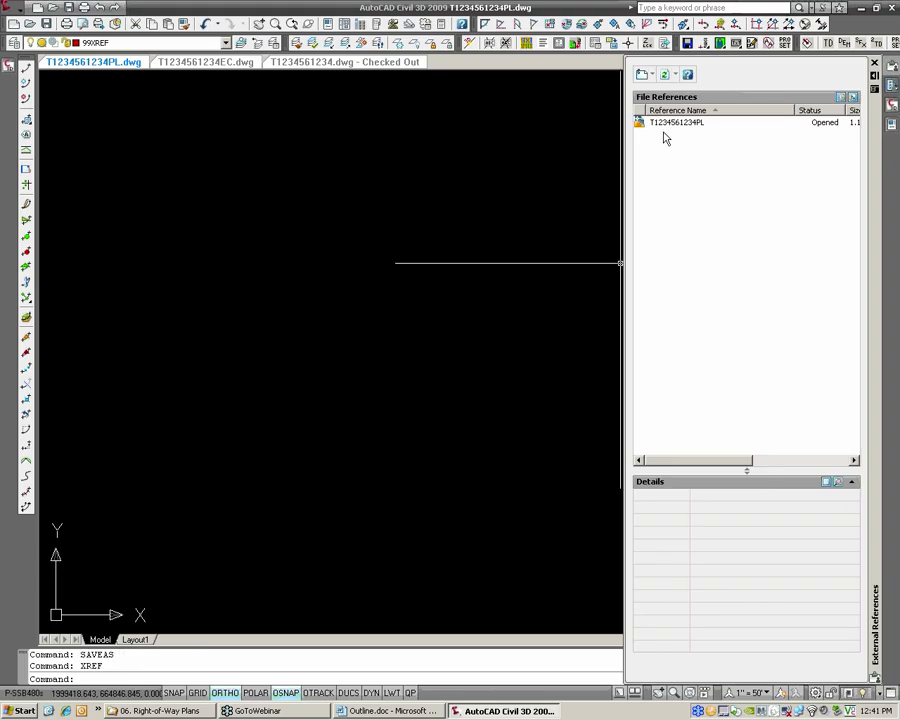
{"action": "left_click", "coordinate": [652, 76]}
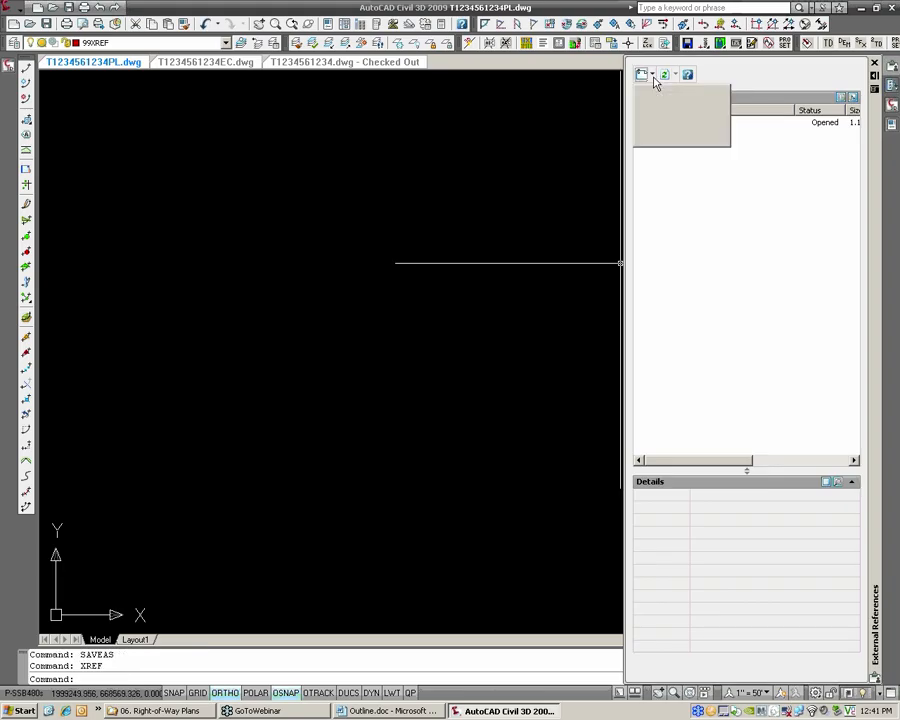
{"action": "left_click", "coordinate": [680, 139]}
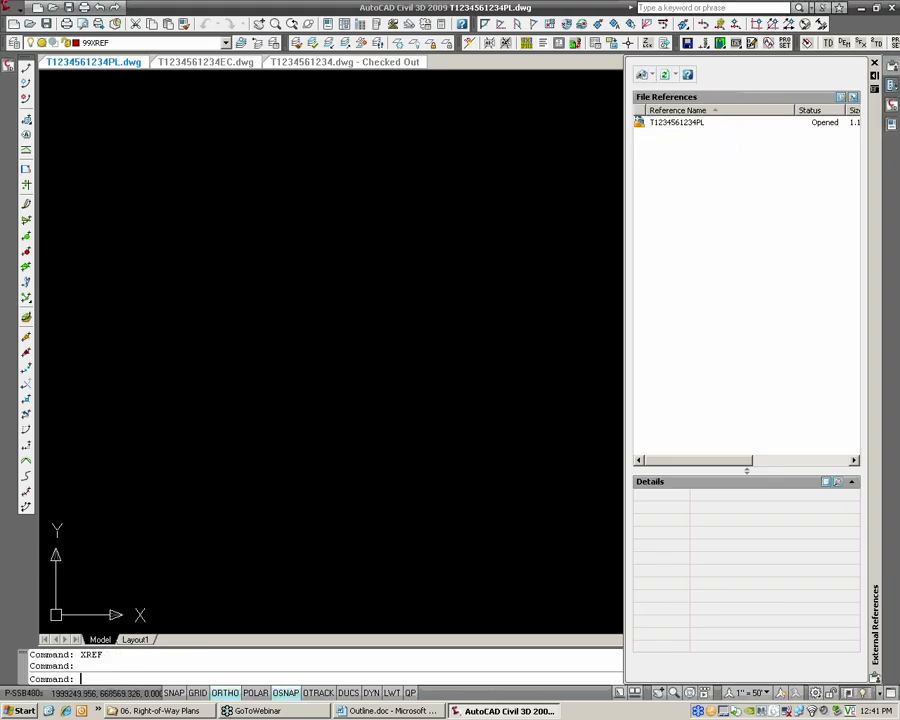
{"action": "left_click", "coordinate": [416, 260]}
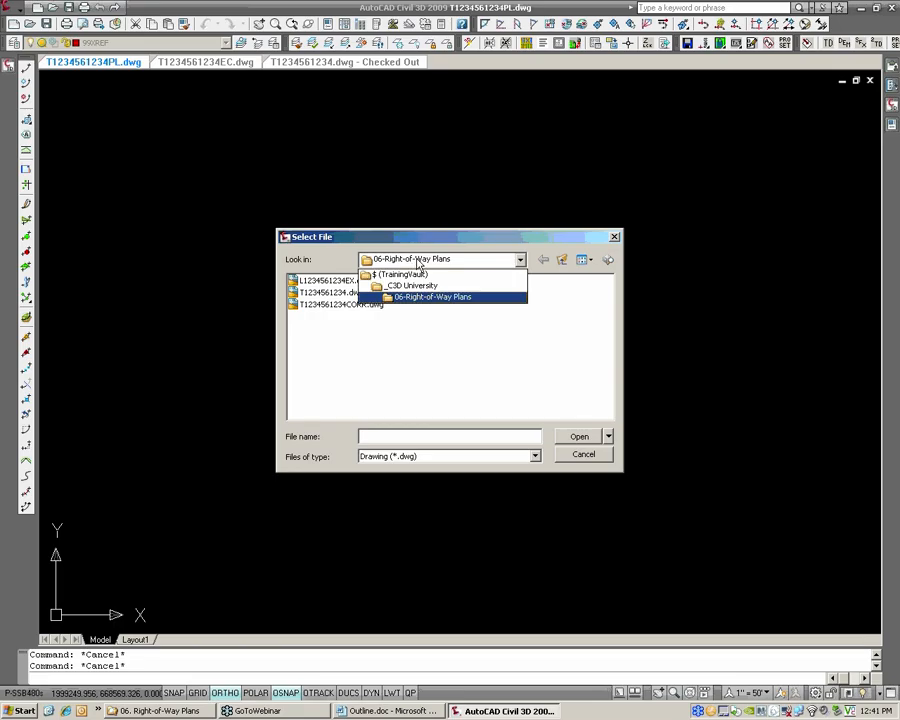
{"action": "left_click", "coordinate": [417, 260]}
{"action": "left_click", "coordinate": [355, 294]}
{"action": "left_click", "coordinate": [356, 294]}
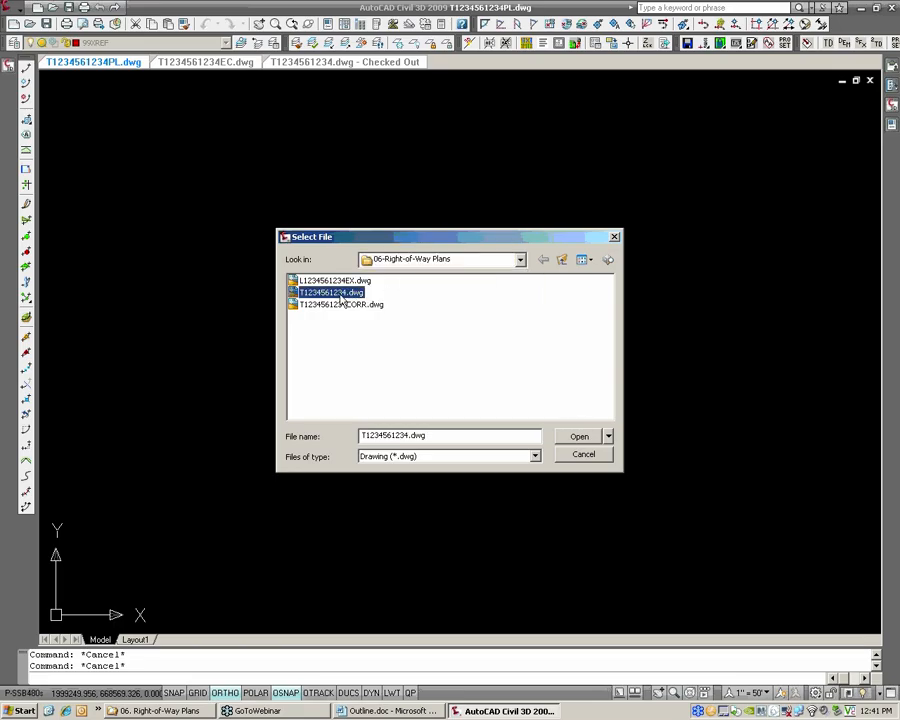
{"action": "left_click", "coordinate": [577, 443]}
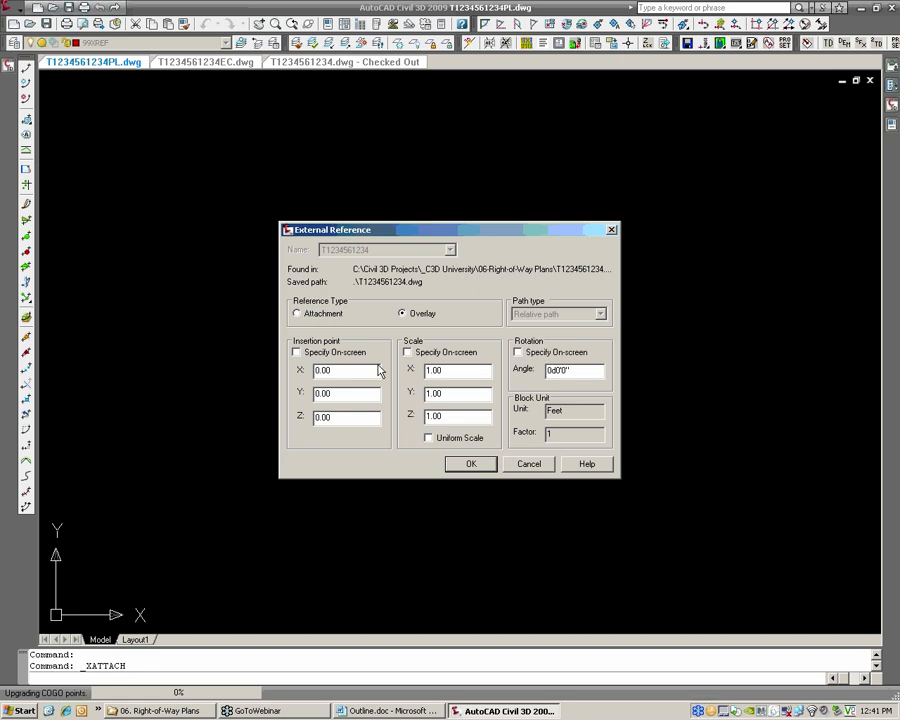
{"action": "left_click", "coordinate": [471, 464]}
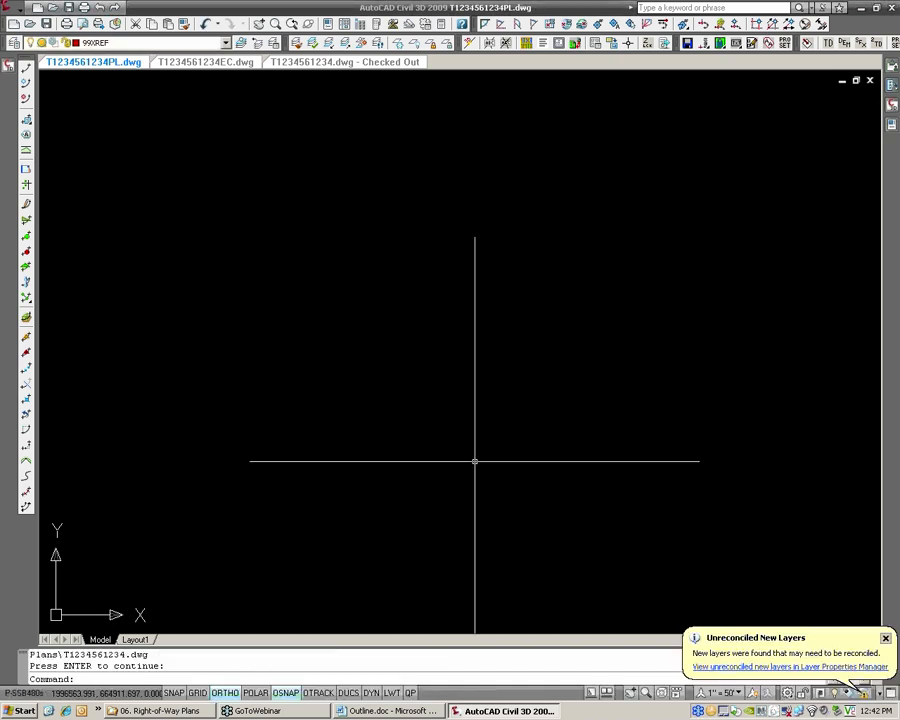
Zoom to the drawing extents and examine the referenced parcels and the right-of-way line crossing them
{"action": "type", "text": "Z"}
{"action": "key", "text": "Return"}
{"action": "type", "text": "E"}
{"action": "key", "text": "Return"}
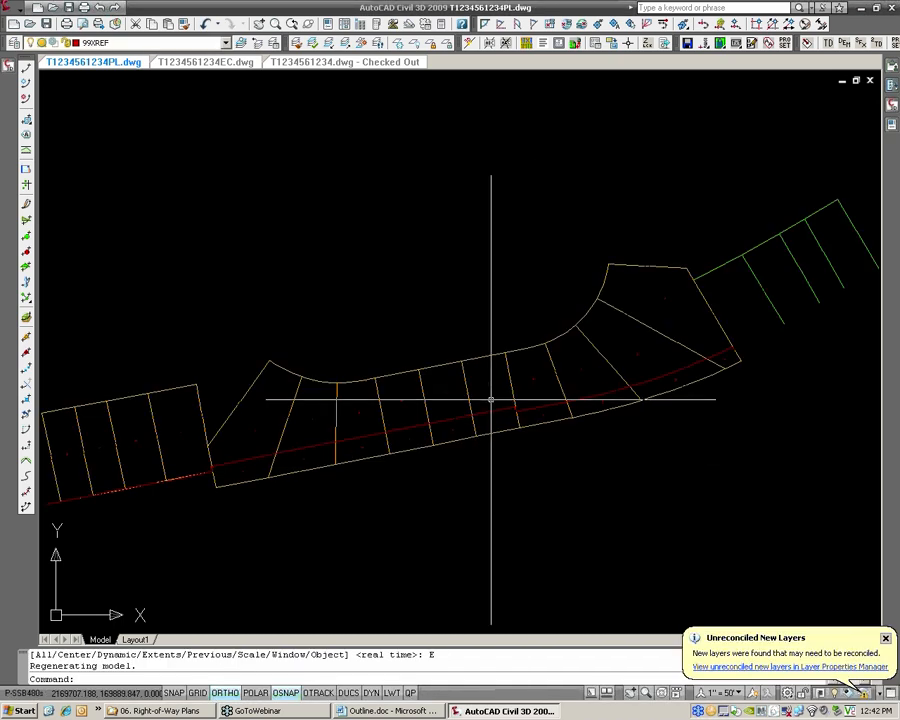
{"action": "middle_click_drag", "start_coordinate": [435, 431], "coordinate": [476, 412]}
{"action": "scroll", "coordinate": [400, 432], "scroll_direction": "up", "scroll_amount": 3}
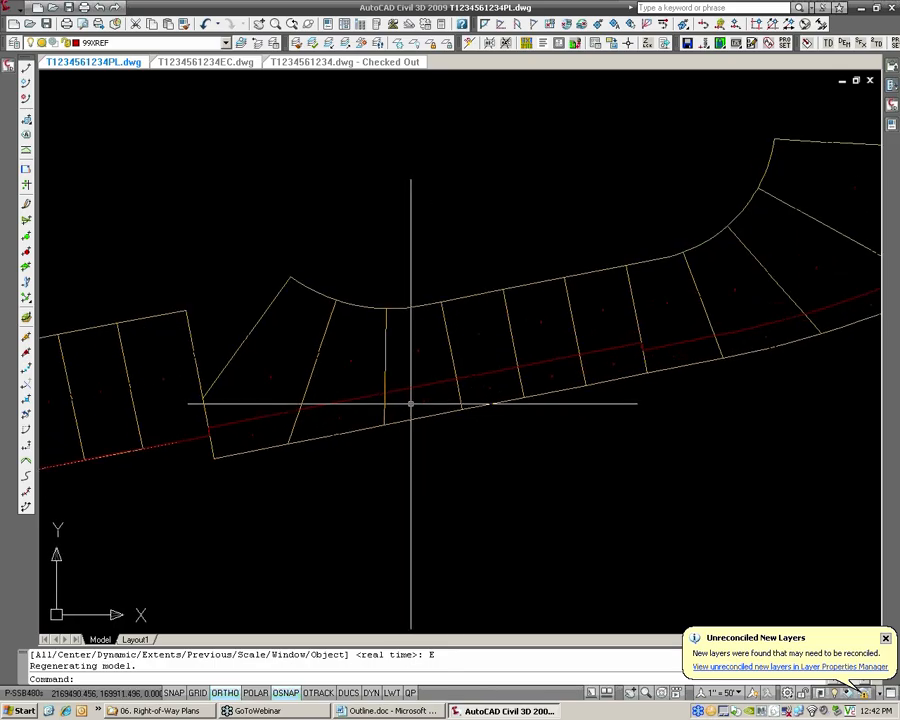
{"action": "scroll", "coordinate": [391, 377], "scroll_direction": "down", "scroll_amount": 2}
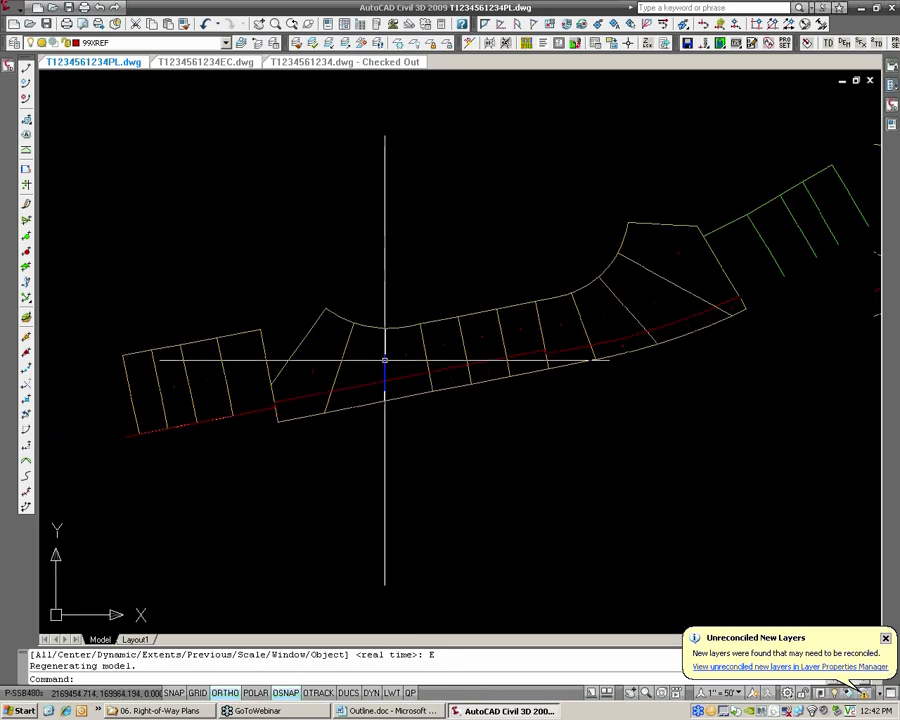
{"action": "scroll", "coordinate": [382, 360], "scroll_direction": "up", "scroll_amount": 2}
{"action": "scroll", "coordinate": [394, 350], "scroll_direction": "down", "scroll_amount": 2}
{"action": "scroll", "coordinate": [396, 342], "scroll_direction": "up", "scroll_amount": 2}
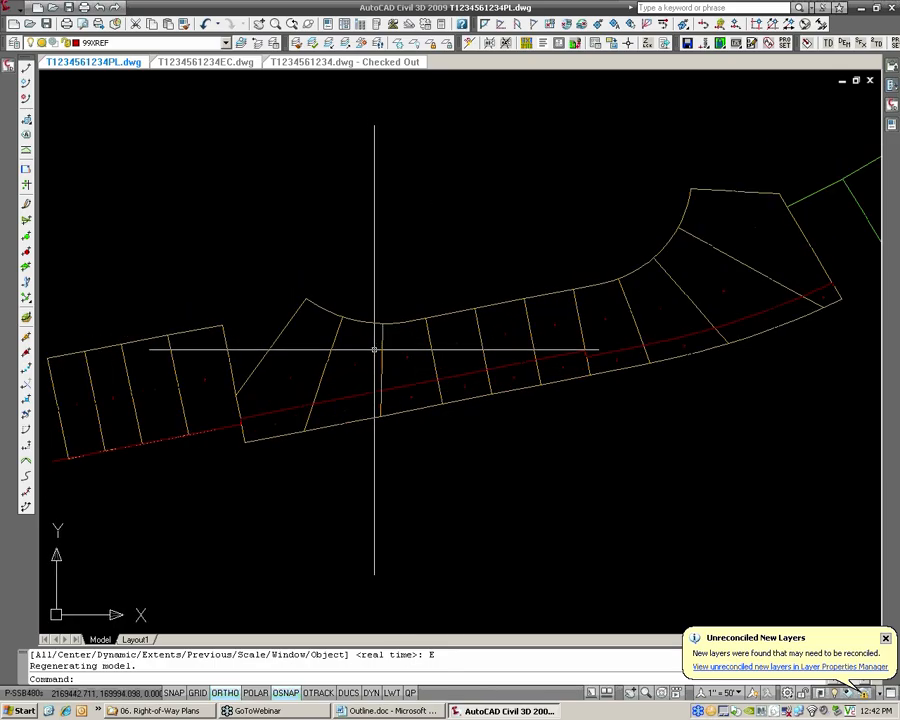
{"action": "scroll", "coordinate": [305, 435], "scroll_direction": "up", "scroll_amount": 2}
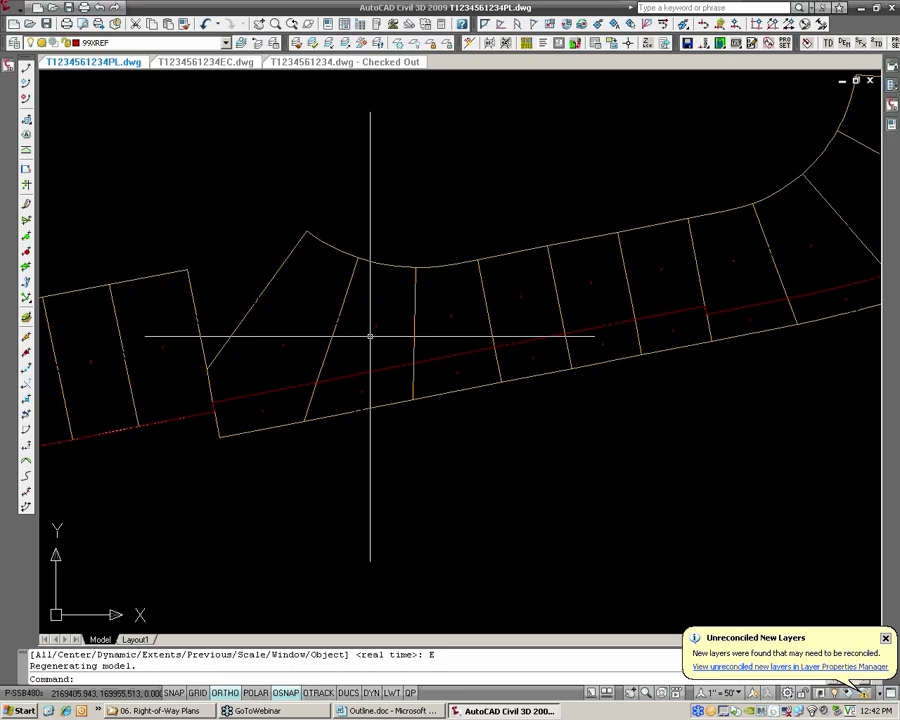
{"action": "middle_click_drag", "start_coordinate": [356, 340], "coordinate": [350, 318]}
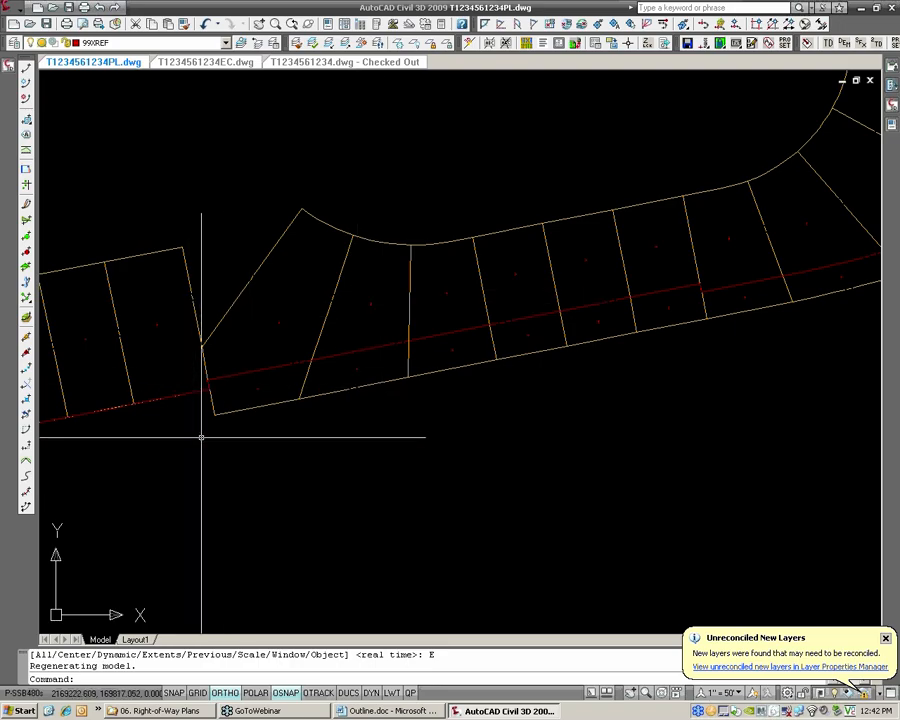
{"action": "middle_click_drag", "start_coordinate": [196, 333], "coordinate": [266, 298]}
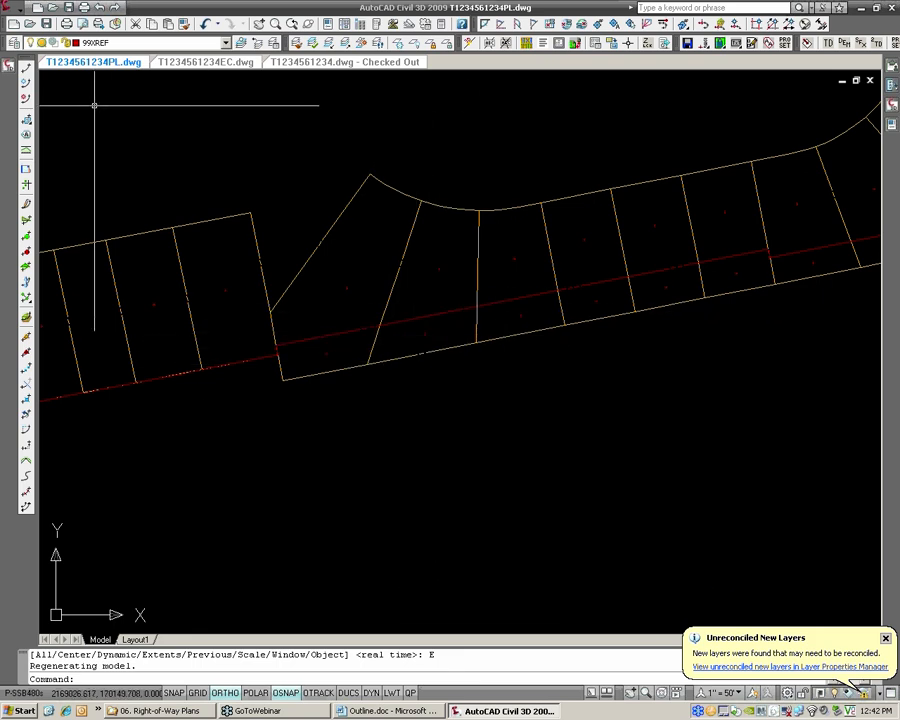
Create a reference to the _C3D University project alignment CL_HANOVER_RD with style HRG_Road [PROP] and the _No Display label set
{"action": "mouse_move", "coordinate": [9, 67]}
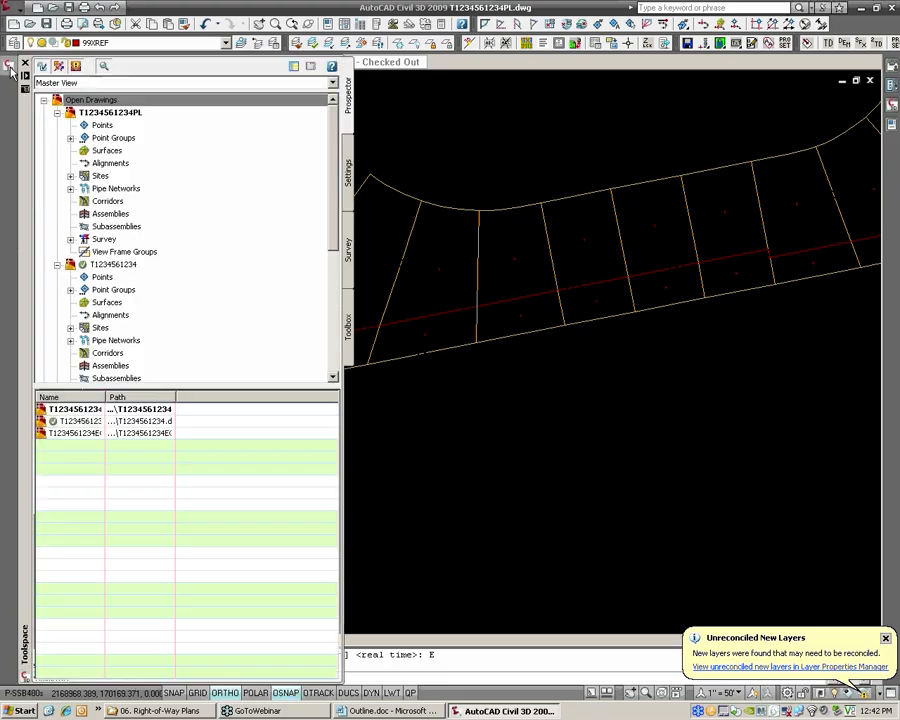
{"action": "left_click", "coordinate": [57, 264]}
{"action": "left_click", "coordinate": [57, 276]}
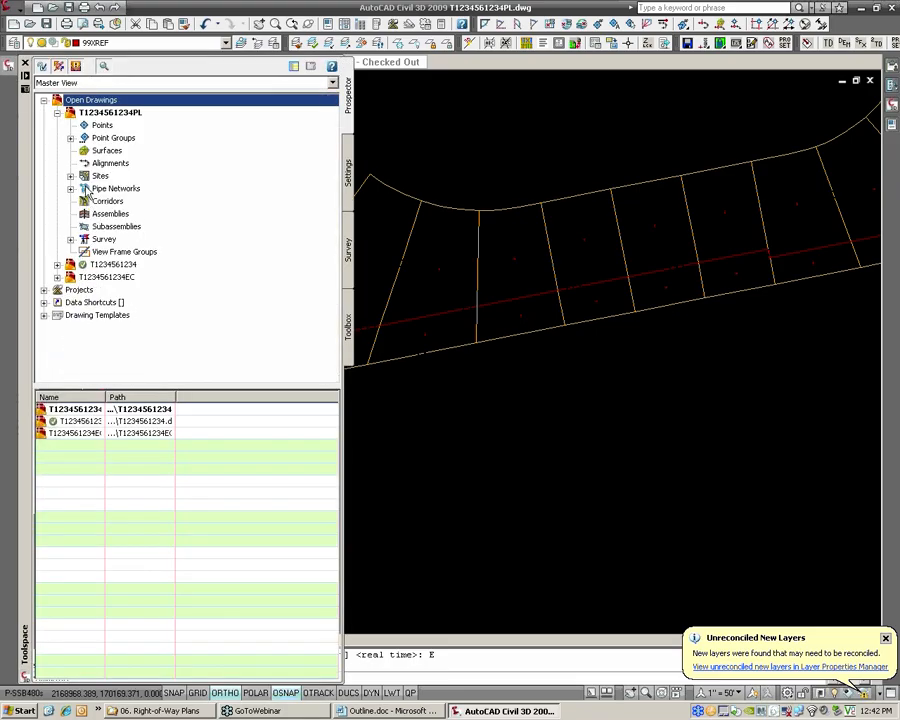
{"action": "left_click", "coordinate": [44, 289]}
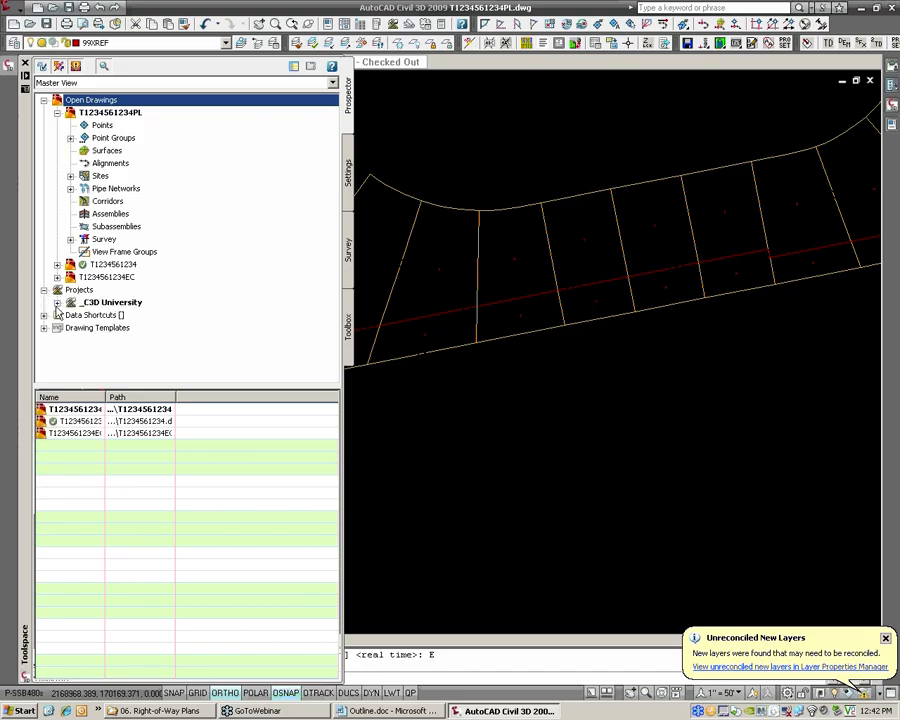
{"action": "left_click", "coordinate": [70, 315]}
{"action": "left_click", "coordinate": [127, 329]}
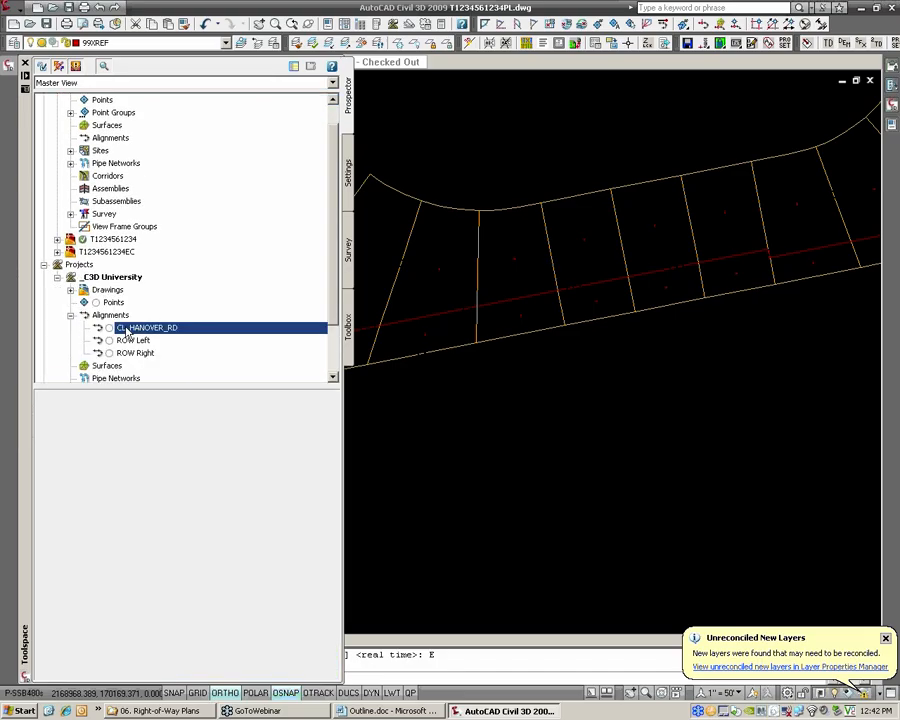
{"action": "right_click", "coordinate": [127, 330]}
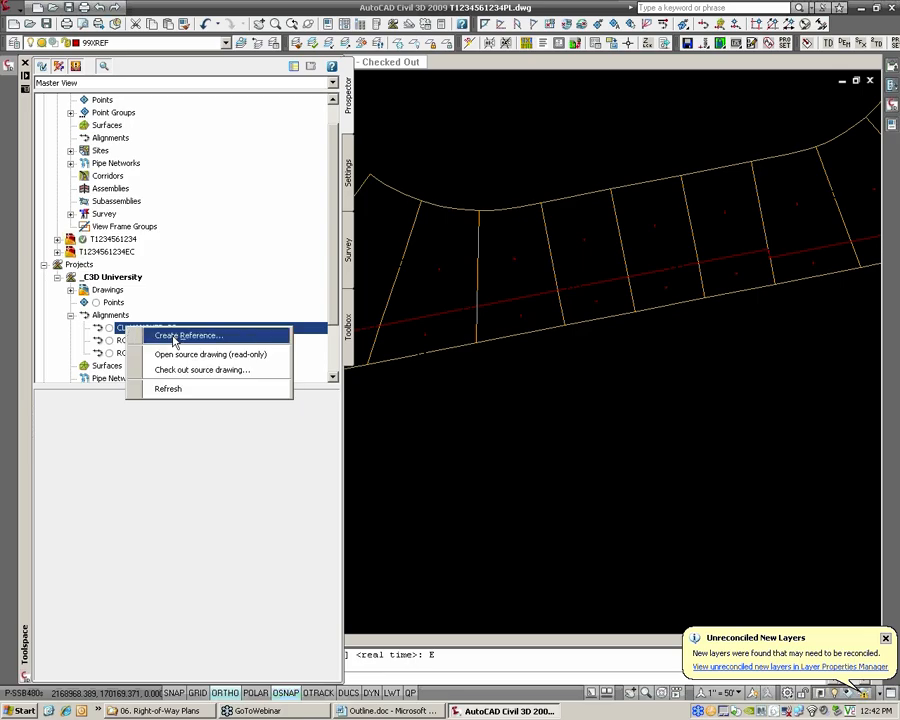
{"action": "left_click", "coordinate": [175, 341]}
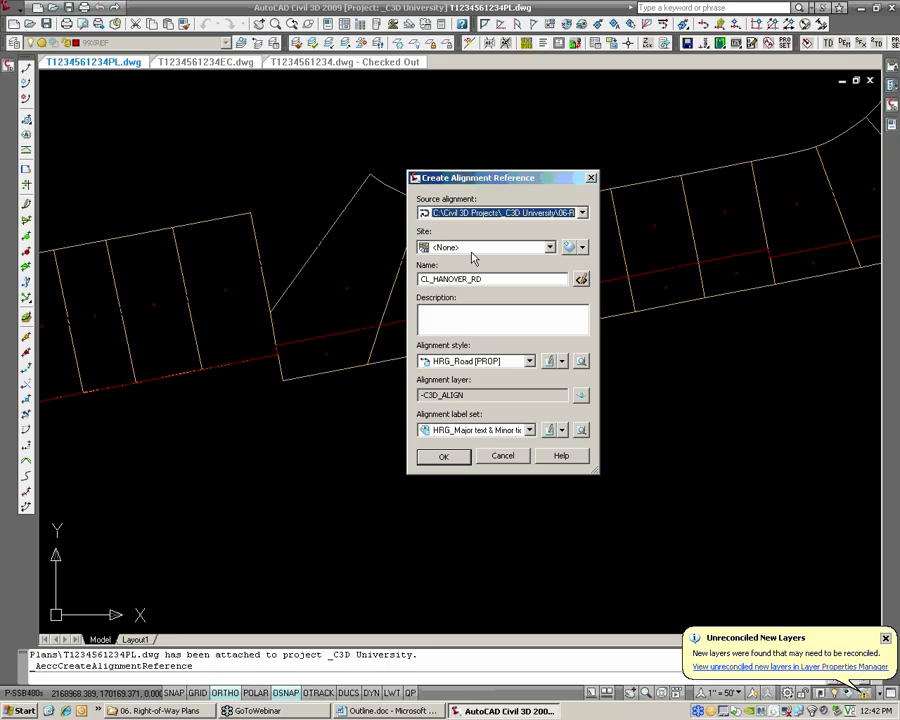
{"action": "left_click", "coordinate": [506, 431]}
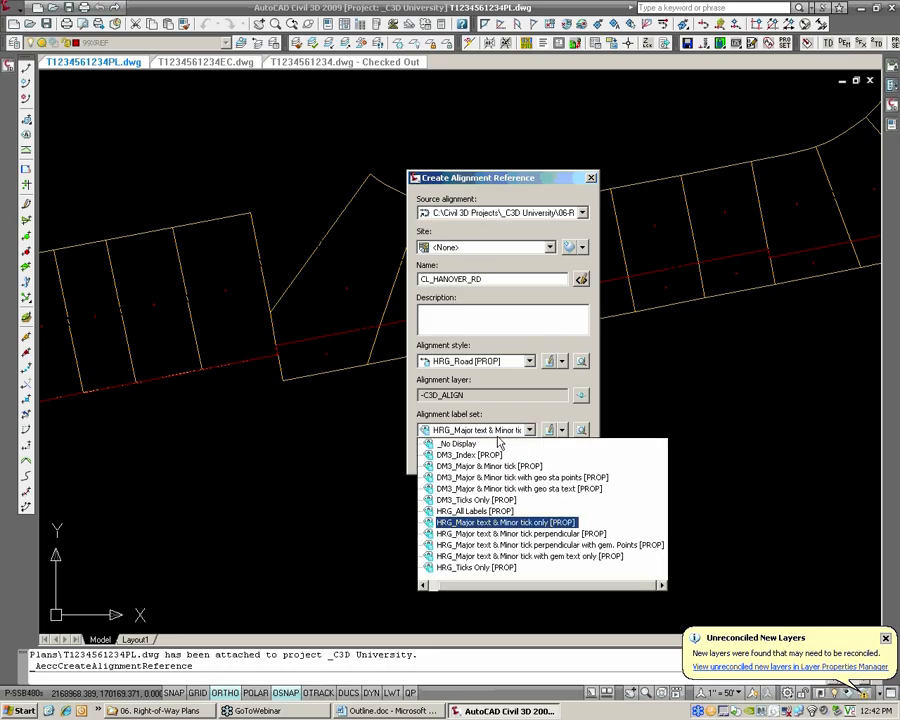
{"action": "left_click", "coordinate": [459, 444]}
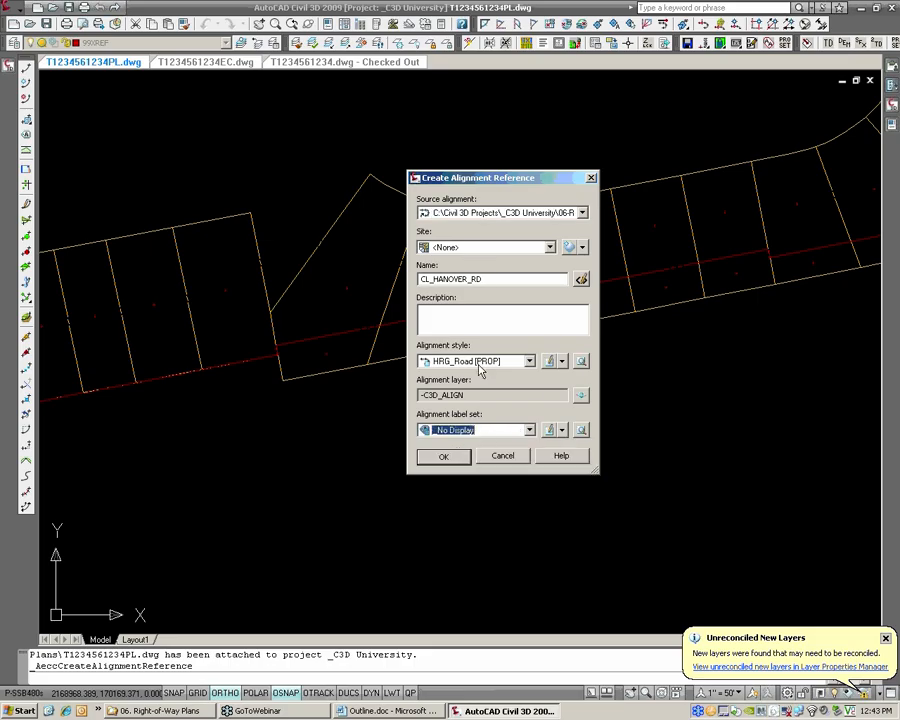
{"action": "left_click", "coordinate": [444, 457]}
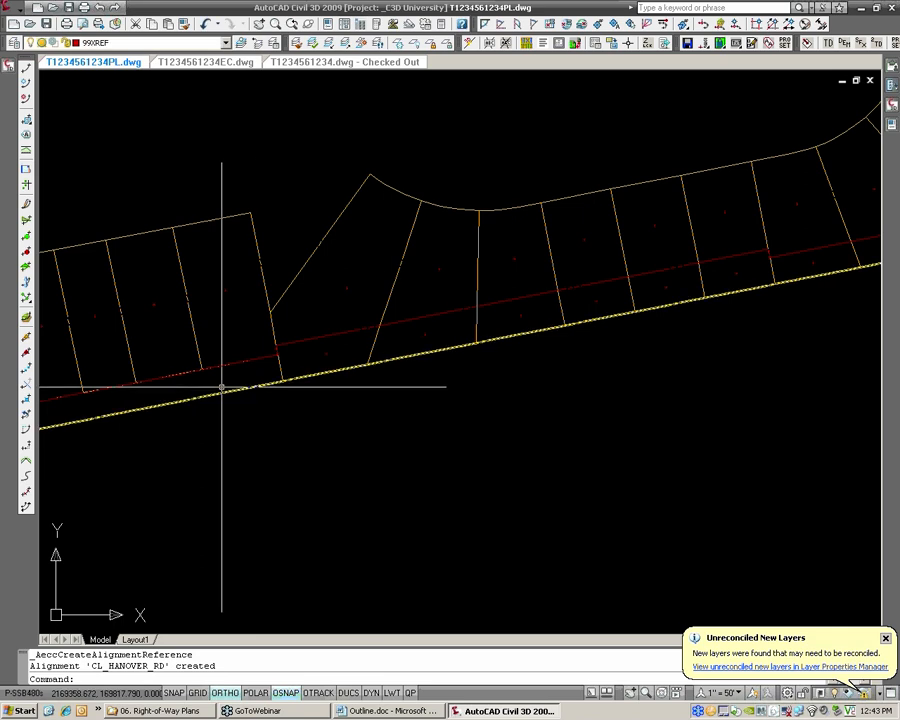
Open the Add Labels settings and choose Alignment as the feature, with label type Station Offset - Fixed Point
{"action": "mouse_move", "coordinate": [216, 393]}
{"action": "middle_mouse_down"}
{"action": "mouse_move", "coordinate": [396, 352]}
{"action": "mouse_move", "coordinate": [236, 400]}
{"action": "middle_mouse_up"}
{"action": "scroll", "coordinate": [300, 376], "scroll_direction": "up", "scroll_amount": 5}
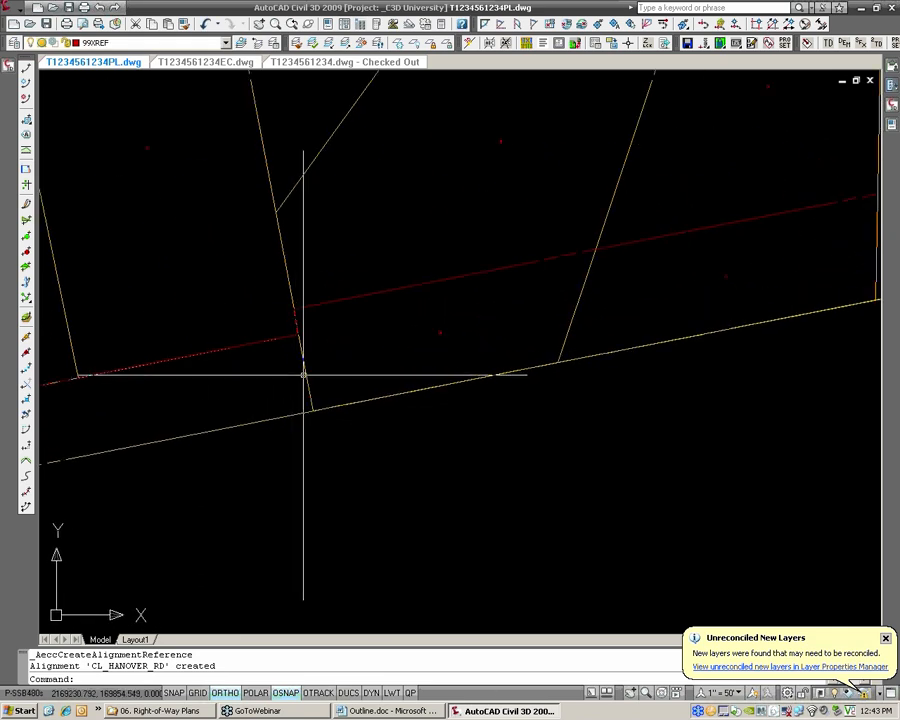
{"action": "left_click", "coordinate": [17, 7]}
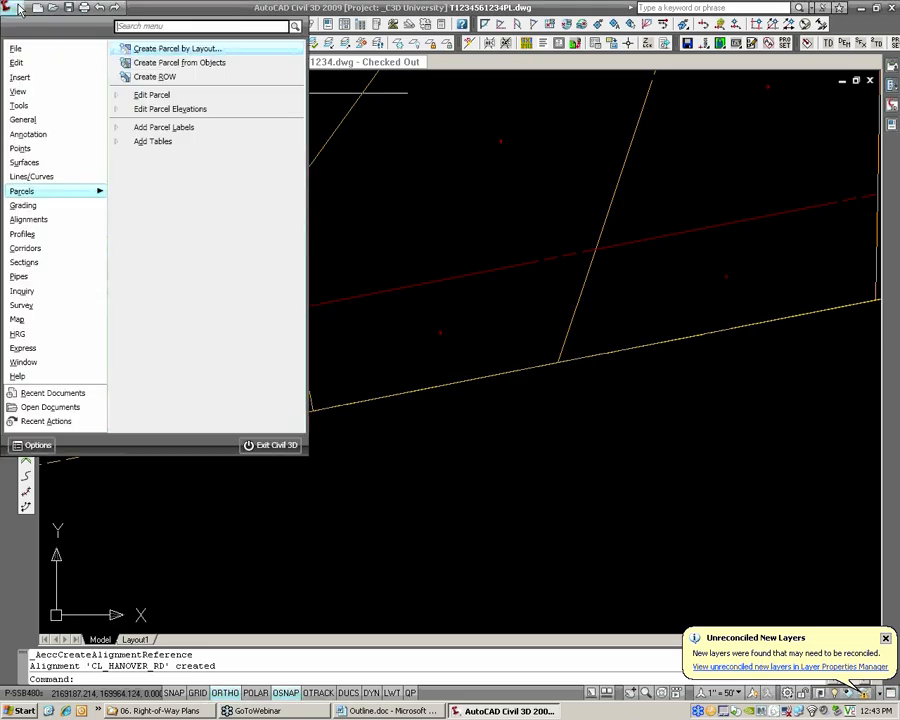
{"action": "mouse_move", "coordinate": [40, 124]}
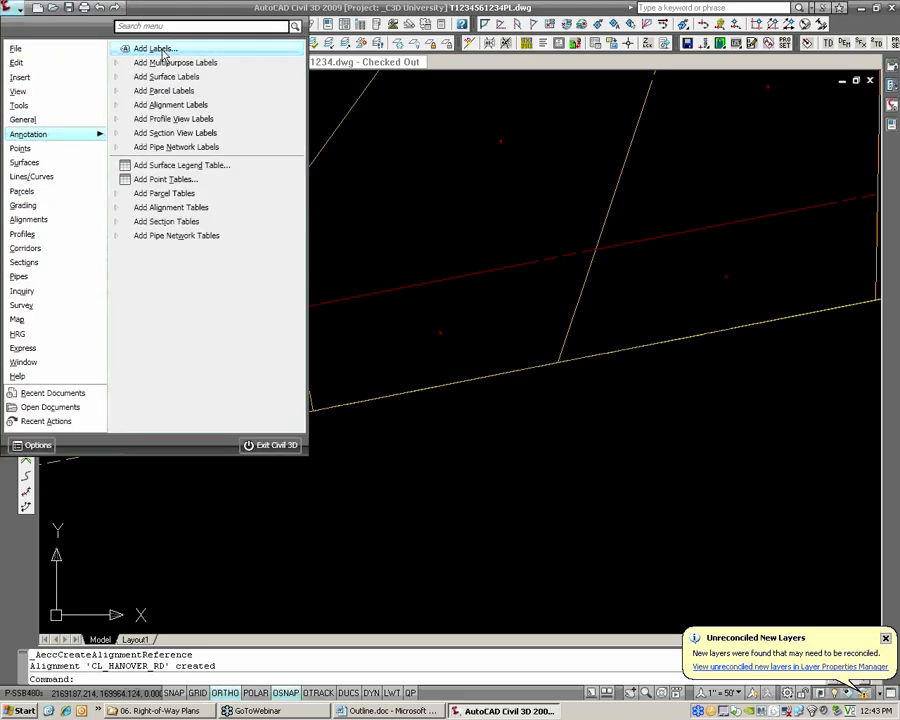
{"action": "left_click", "coordinate": [163, 52]}
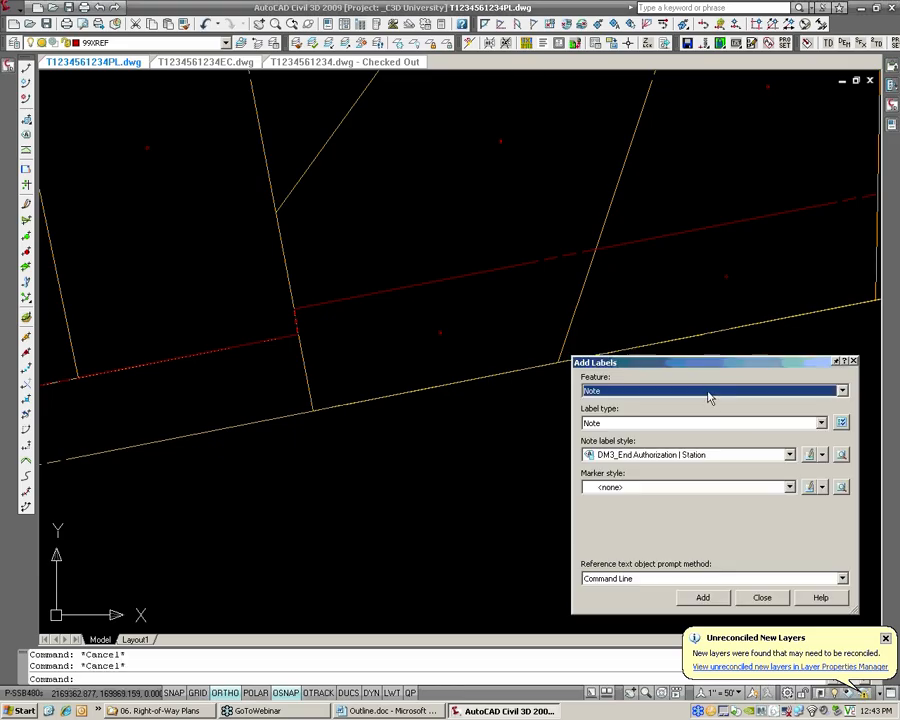
{"action": "left_click", "coordinate": [709, 391]}
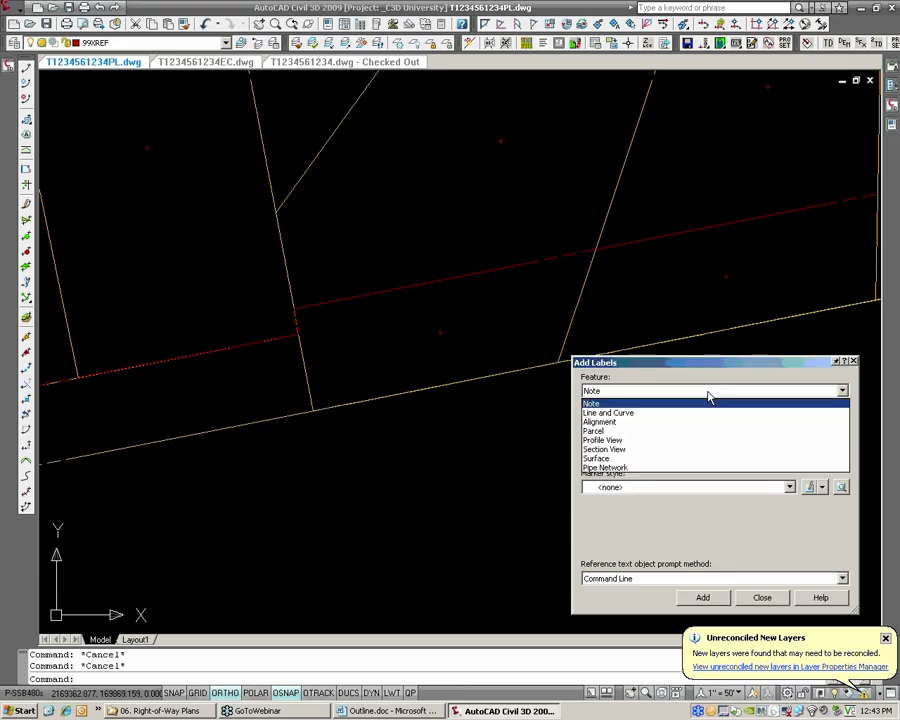
{"action": "left_click", "coordinate": [672, 423]}
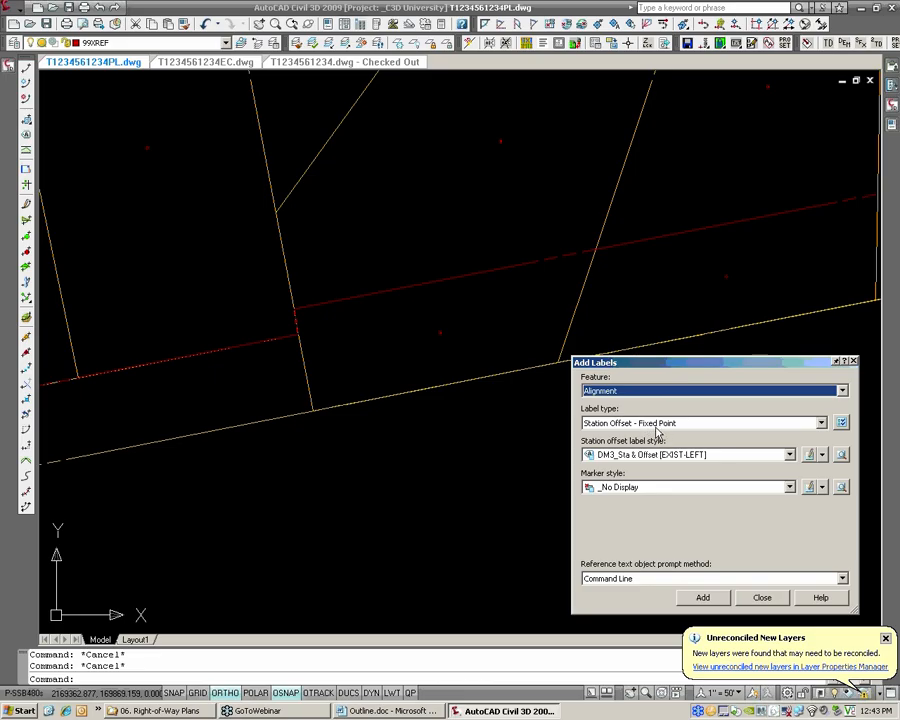
Label the CL_HANOVER_RD station and offset at the upper endpoint of the right-of-way jog using style DM3_Sta & Offset [EXIST-LEFT]
{"action": "left_click", "coordinate": [703, 599]}
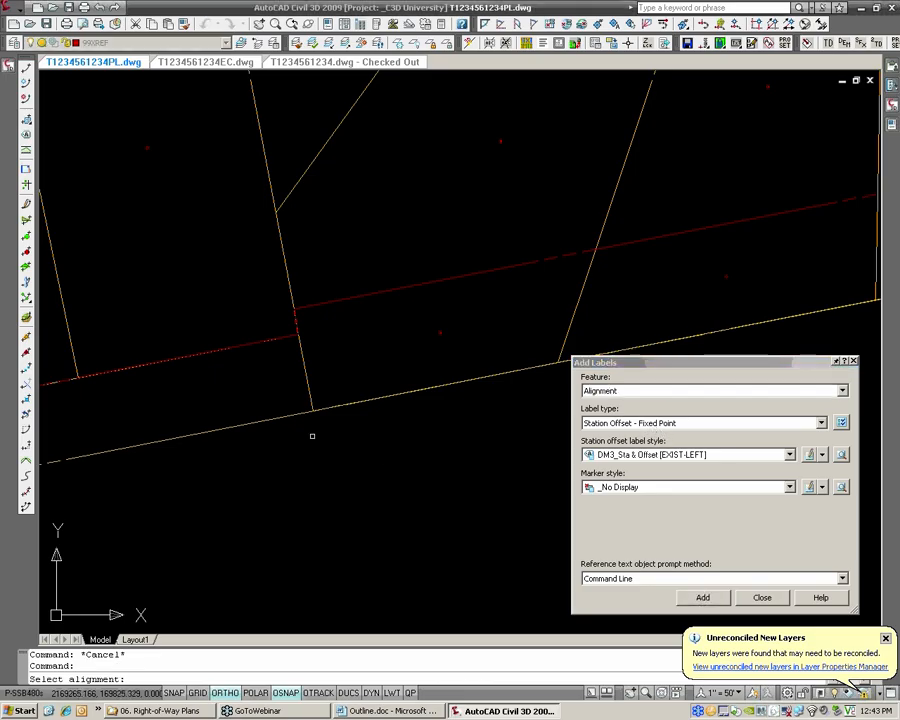
{"action": "left_click", "coordinate": [282, 420]}
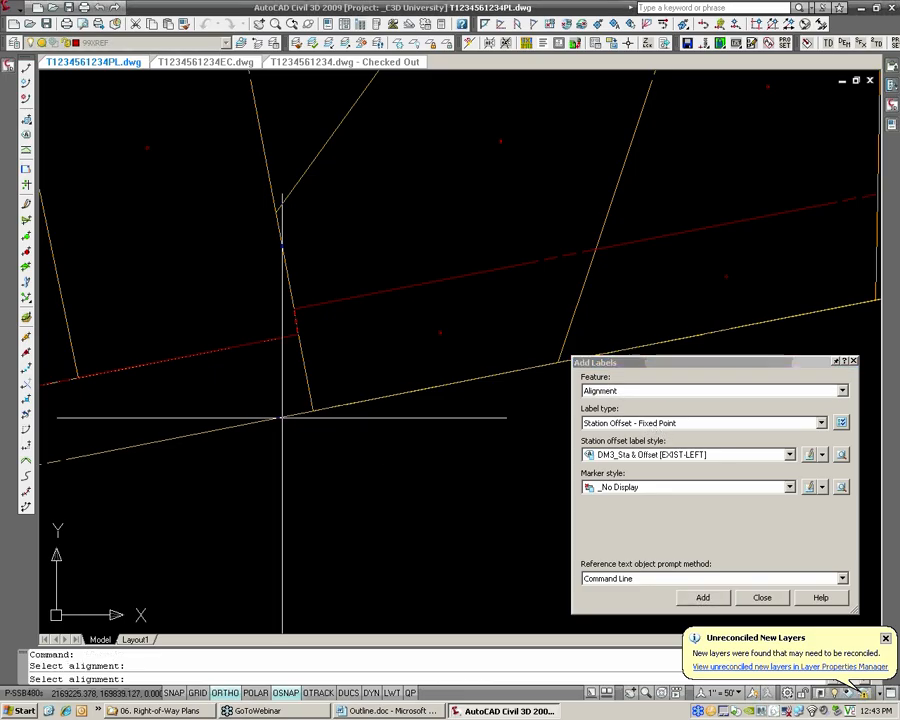
{"action": "scroll", "coordinate": [301, 317], "scroll_direction": "up", "scroll_amount": 2}
{"action": "type", "text": "END"}
{"action": "key", "text": "Return"}
{"action": "left_click", "coordinate": [291, 302]}
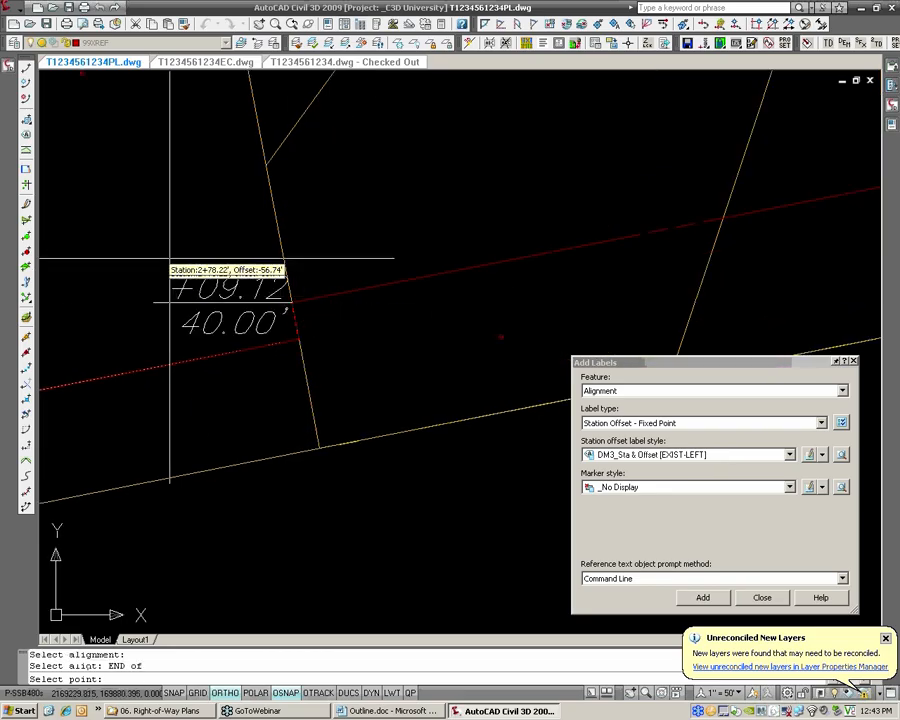
Label the CL_HANOVER_RD station and offset at the upper corner of the eastern right-of-way jog using style DM3_Sta & Offset [PROP-LEFT]
{"action": "scroll", "coordinate": [210, 309], "scroll_direction": "down", "scroll_amount": 4}
{"action": "scroll", "coordinate": [205, 312], "scroll_direction": "down", "scroll_amount": 3}
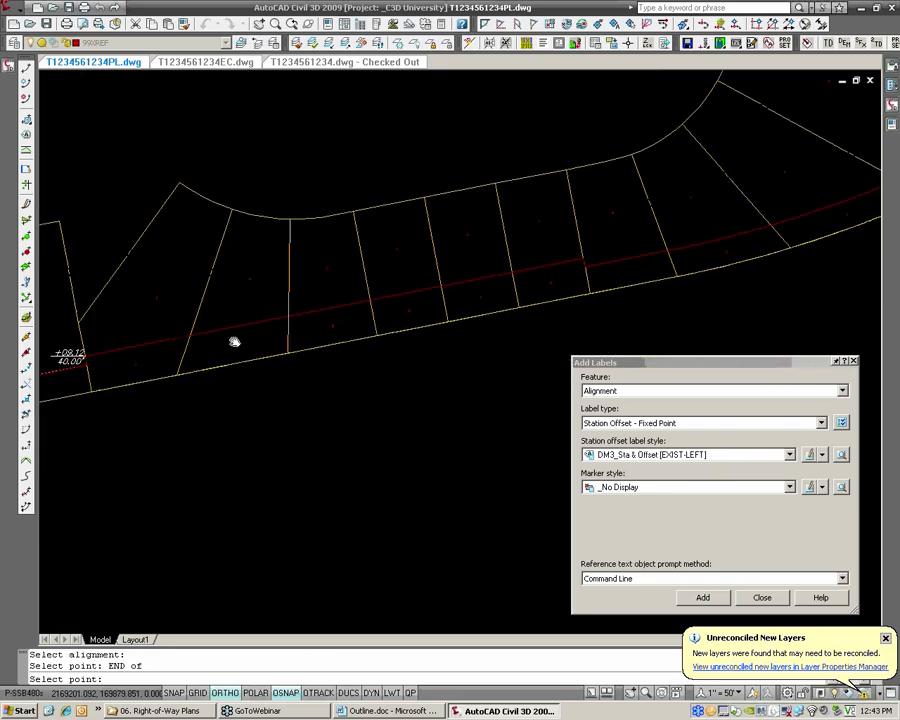
{"action": "left_click", "coordinate": [660, 457]}
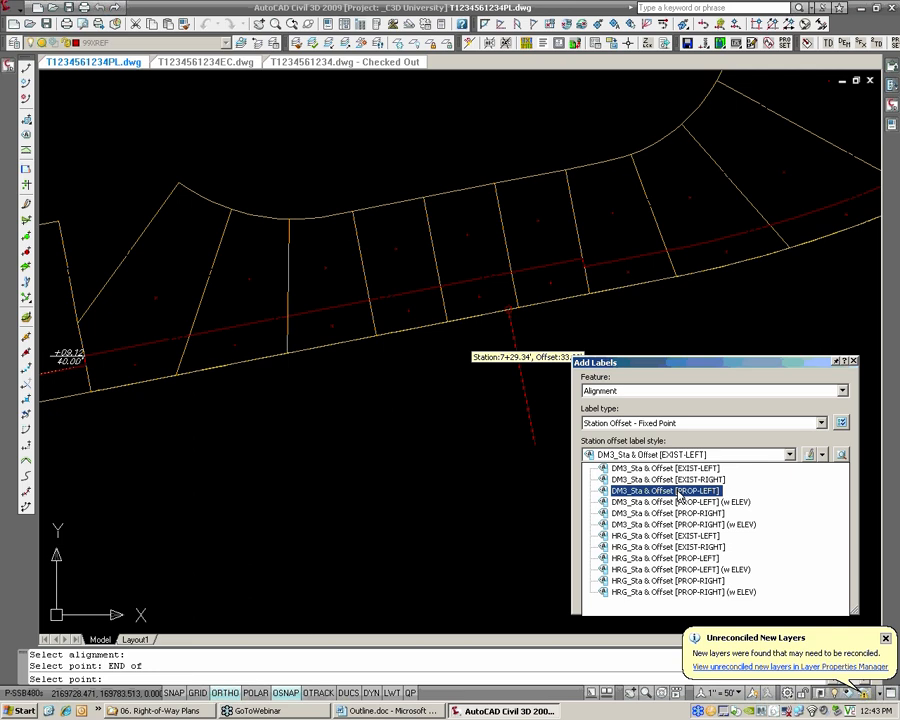
{"action": "left_click", "coordinate": [680, 491]}
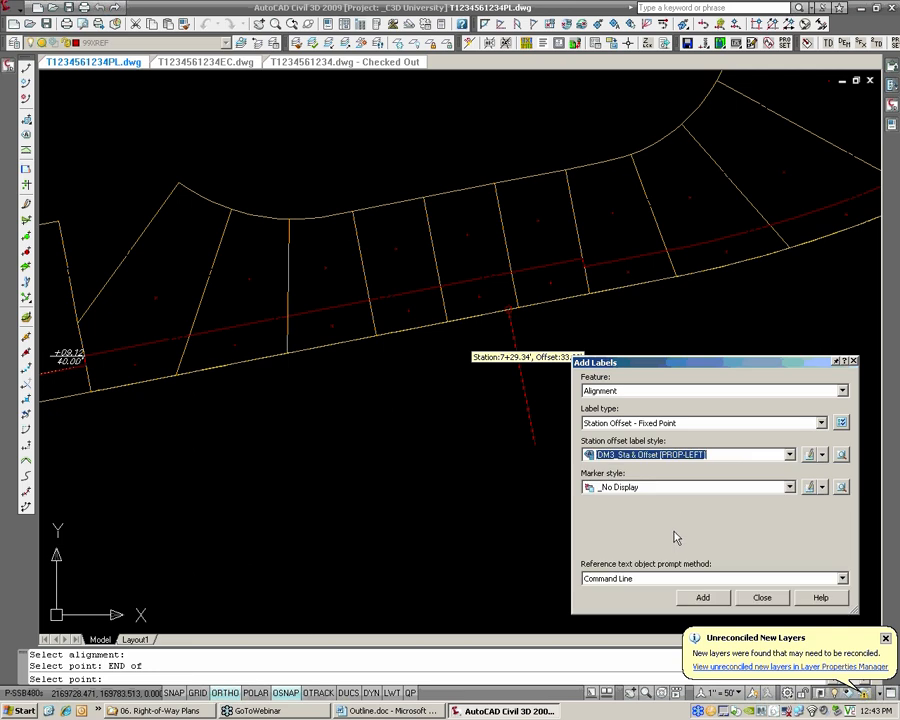
{"action": "left_click", "coordinate": [703, 597]}
{"action": "scroll", "coordinate": [615, 282], "scroll_direction": "up", "scroll_amount": 2}
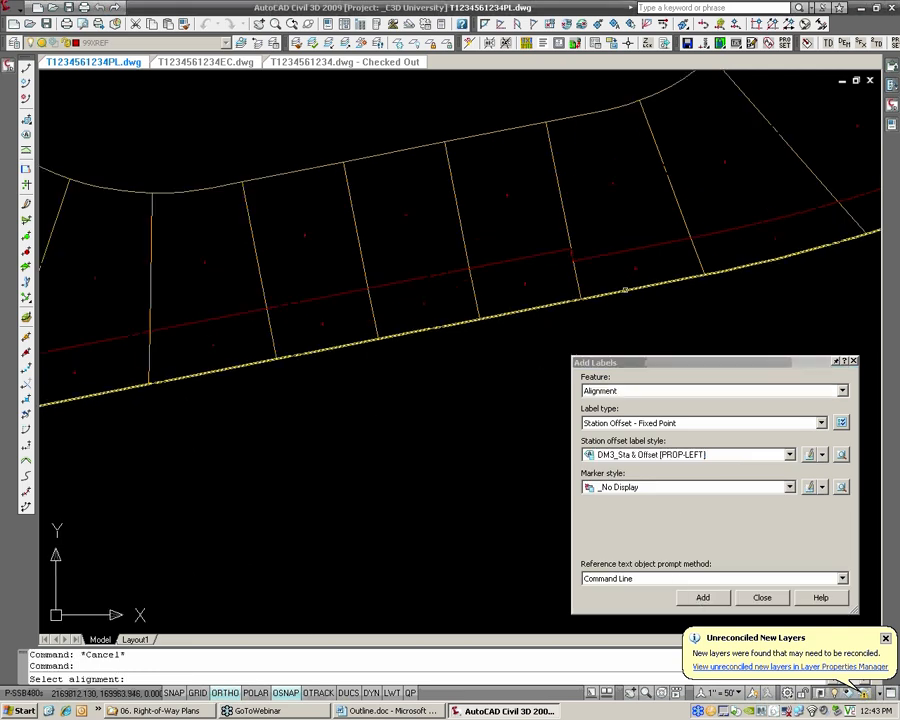
{"action": "left_click", "coordinate": [627, 290]}
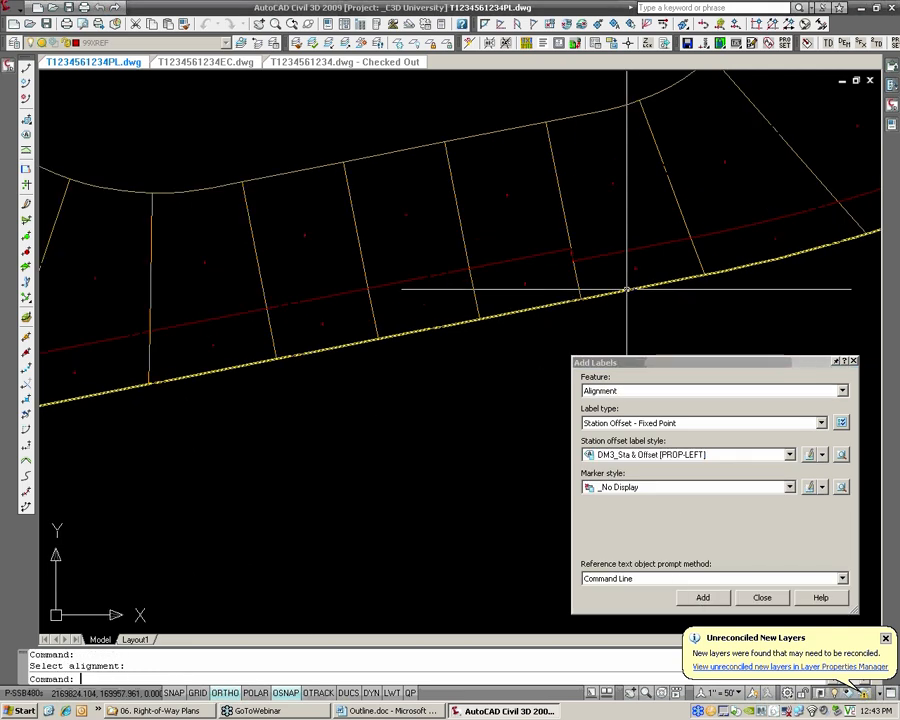
{"action": "left_click", "coordinate": [714, 600]}
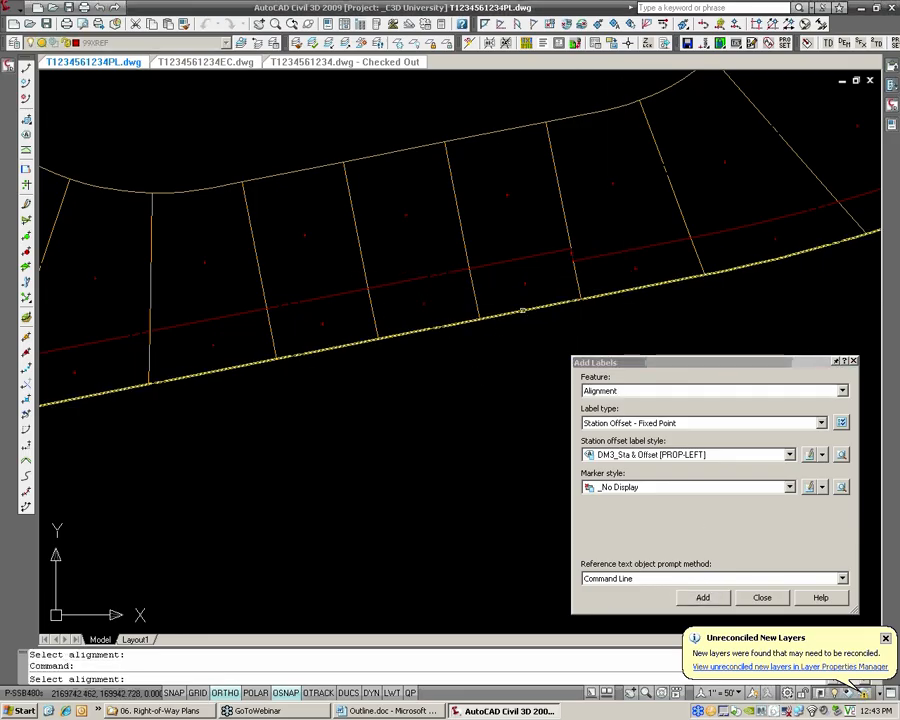
{"action": "left_click", "coordinate": [582, 292]}
{"action": "left_click", "coordinate": [574, 251]}
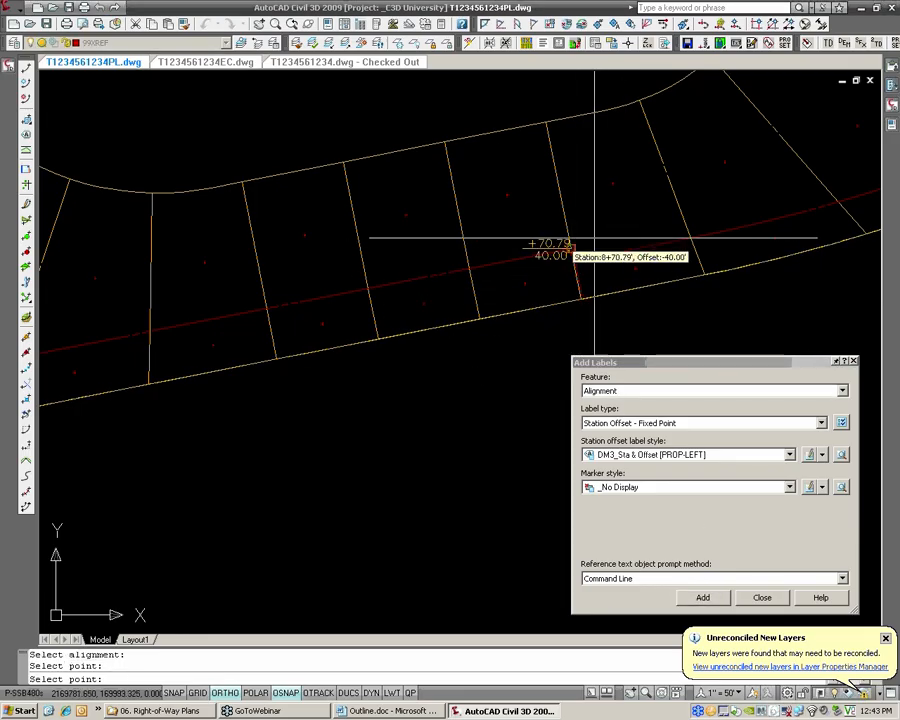
{"action": "key", "text": "Escape"}
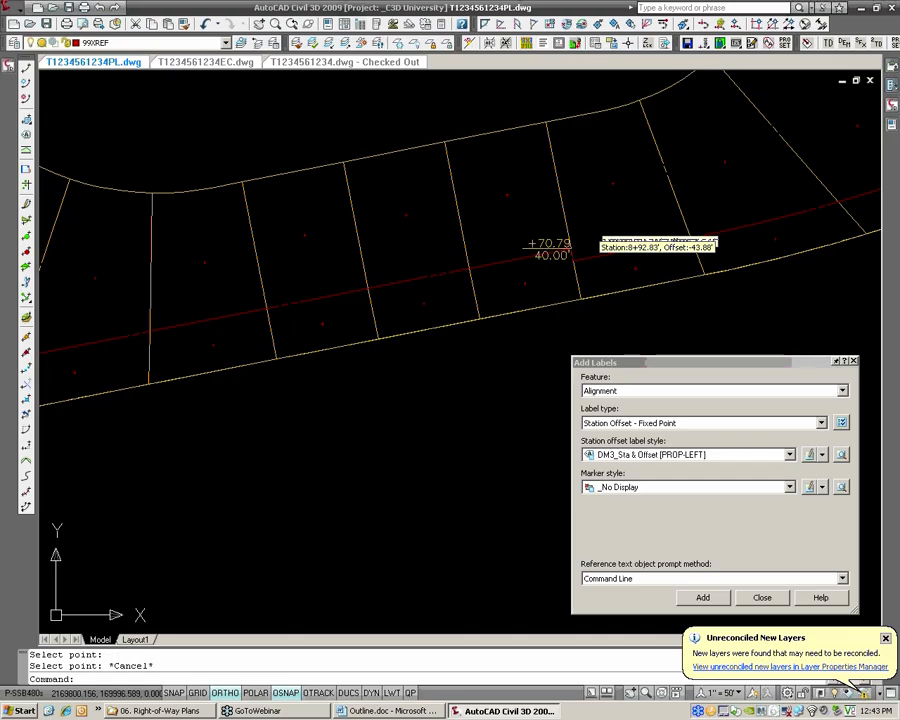
Turn ortho off and pull the new station-offset label up and left of the eastern jog corner
{"action": "scroll", "coordinate": [588, 223], "scroll_direction": "up", "scroll_amount": 2}
{"action": "middle_click_drag", "start_coordinate": [573, 234], "coordinate": [511, 236]}
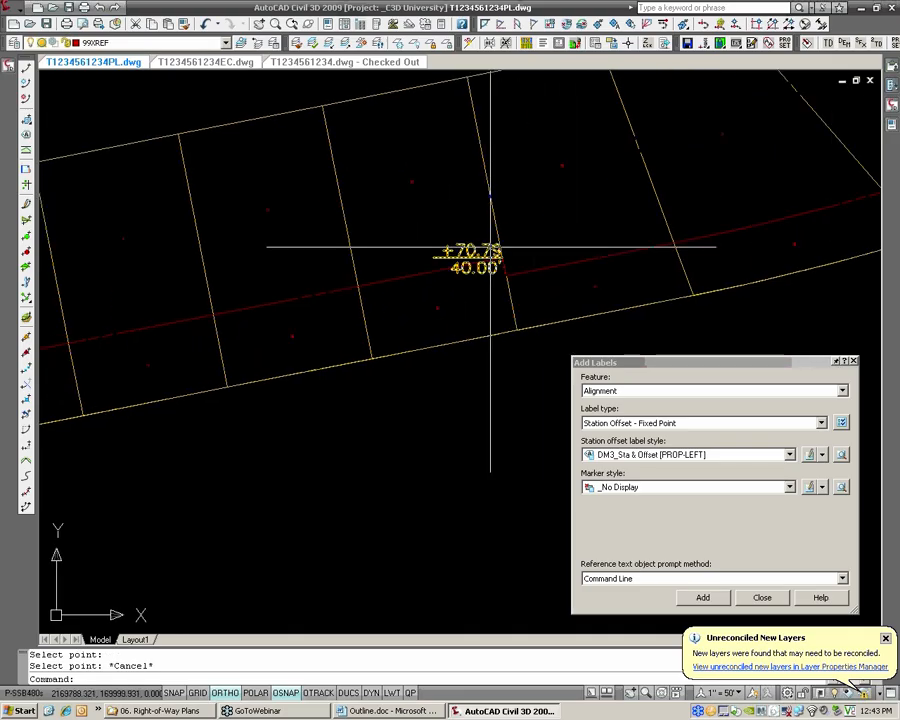
{"action": "left_click", "coordinate": [502, 250]}
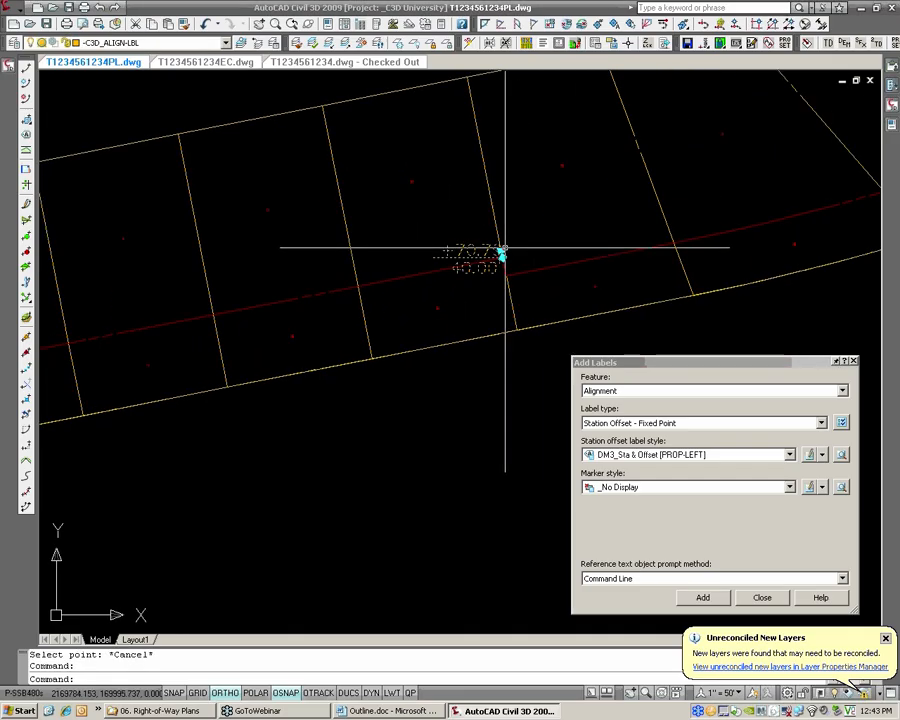
{"action": "left_click", "coordinate": [502, 250]}
{"action": "key", "text": "F8"}
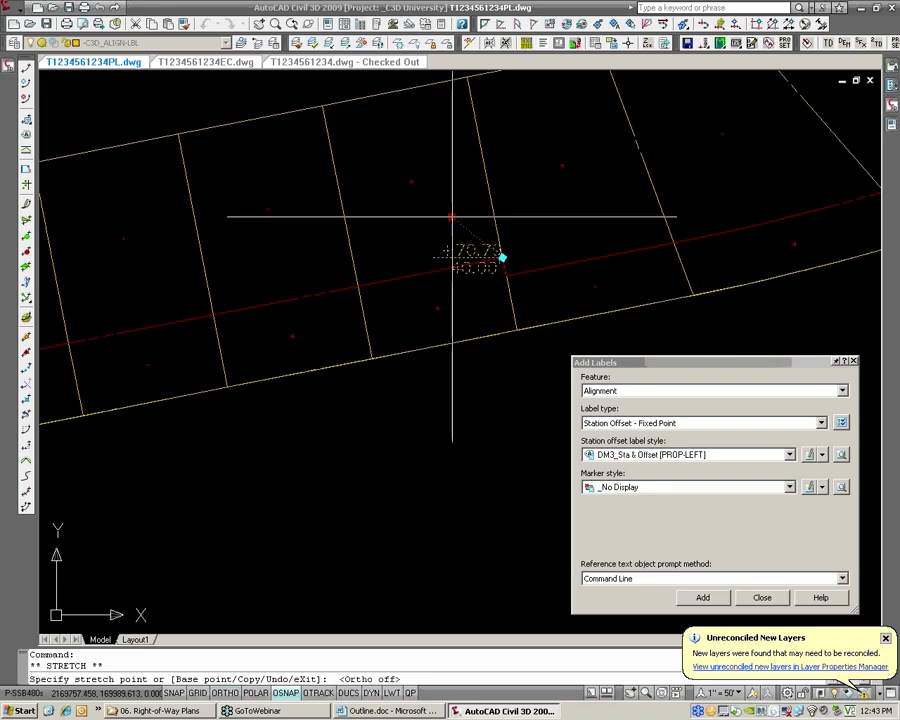
{"action": "left_click", "coordinate": [453, 212]}
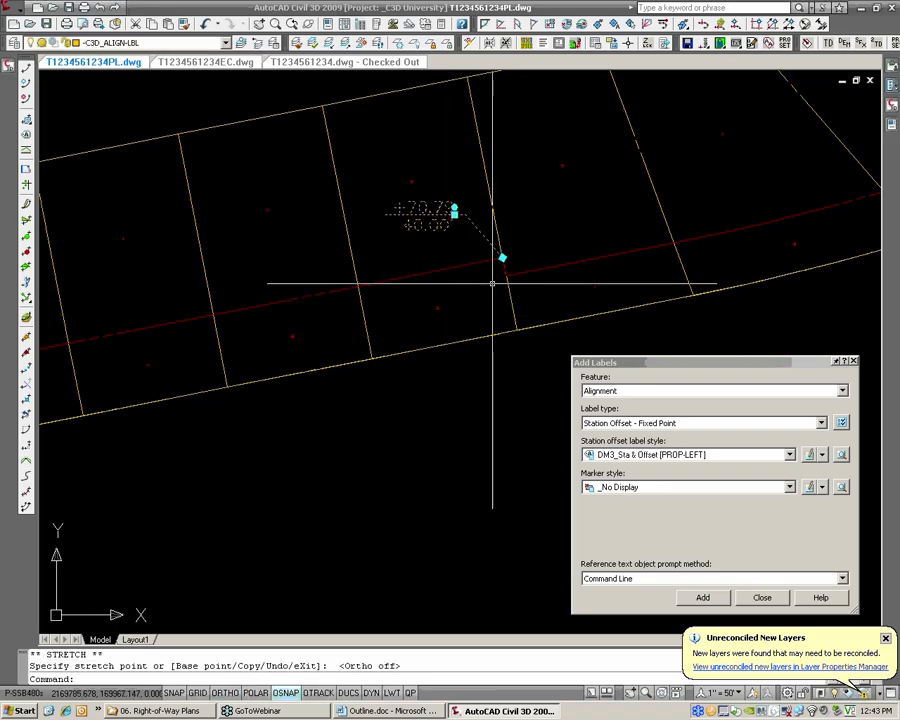
{"action": "key", "text": "Escape"}
Move the eastern jog's station-offset label across the parcel line, up and to the right of the jog corner
{"action": "left_click", "coordinate": [459, 213]}
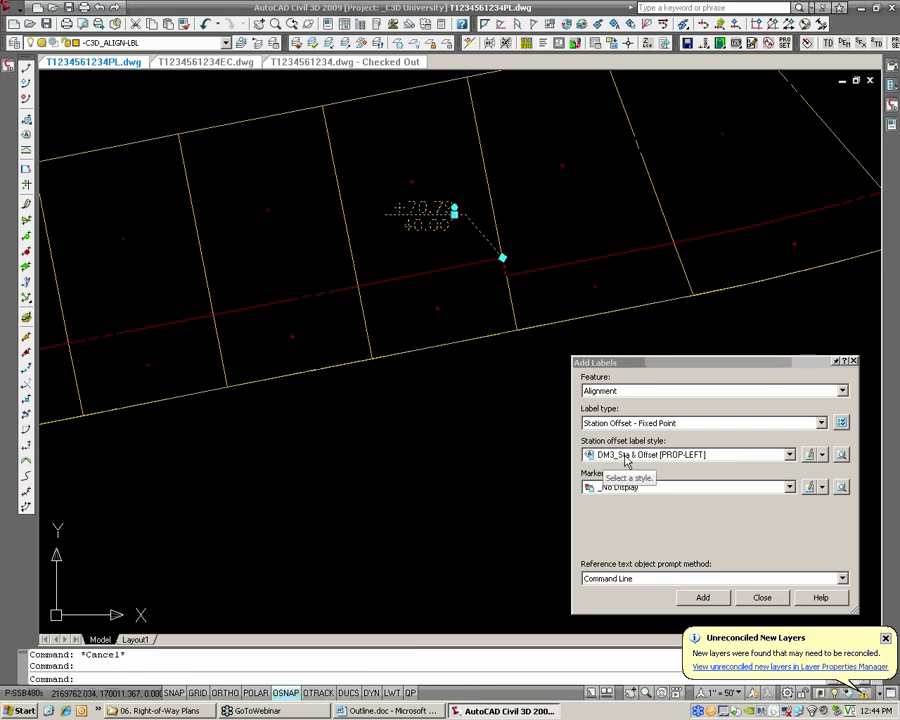
{"action": "left_click", "coordinate": [699, 457]}
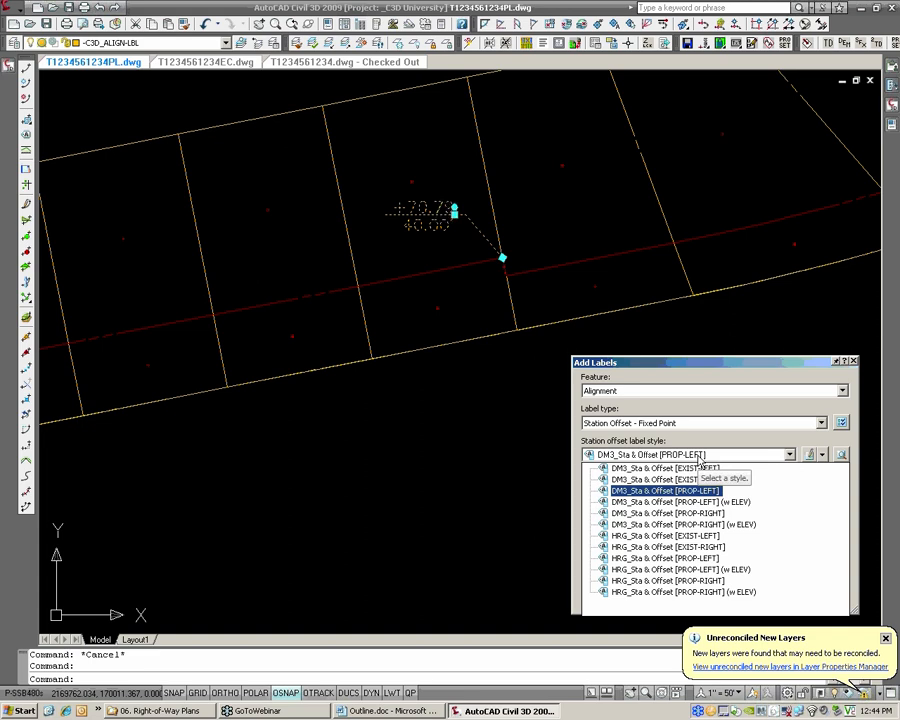
{"action": "left_click", "coordinate": [699, 456]}
{"action": "left_click", "coordinate": [454, 213]}
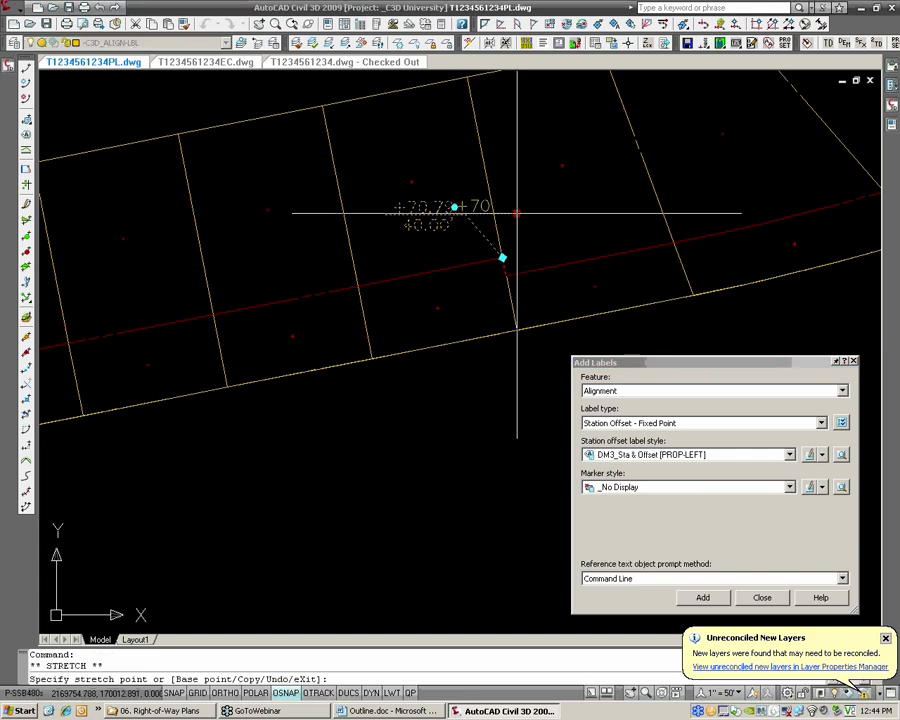
{"action": "left_click", "coordinate": [536, 208]}
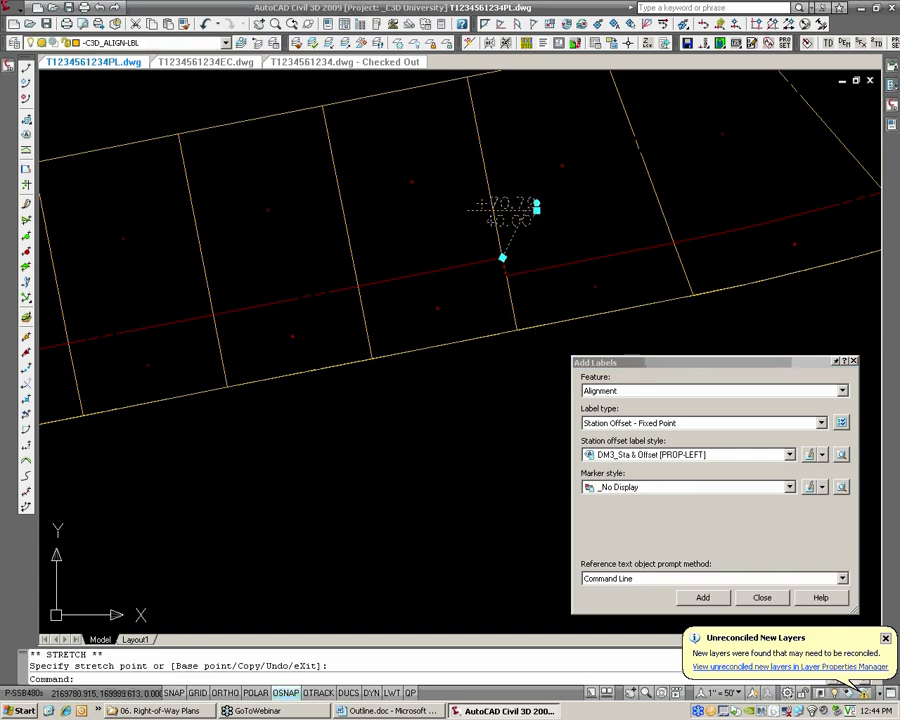
Change the eastern jog label's style to DM3_Sta & Offset [PROP-RIGHT], keeping its position
{"action": "scroll", "coordinate": [510, 215], "scroll_direction": "up", "scroll_amount": 3}
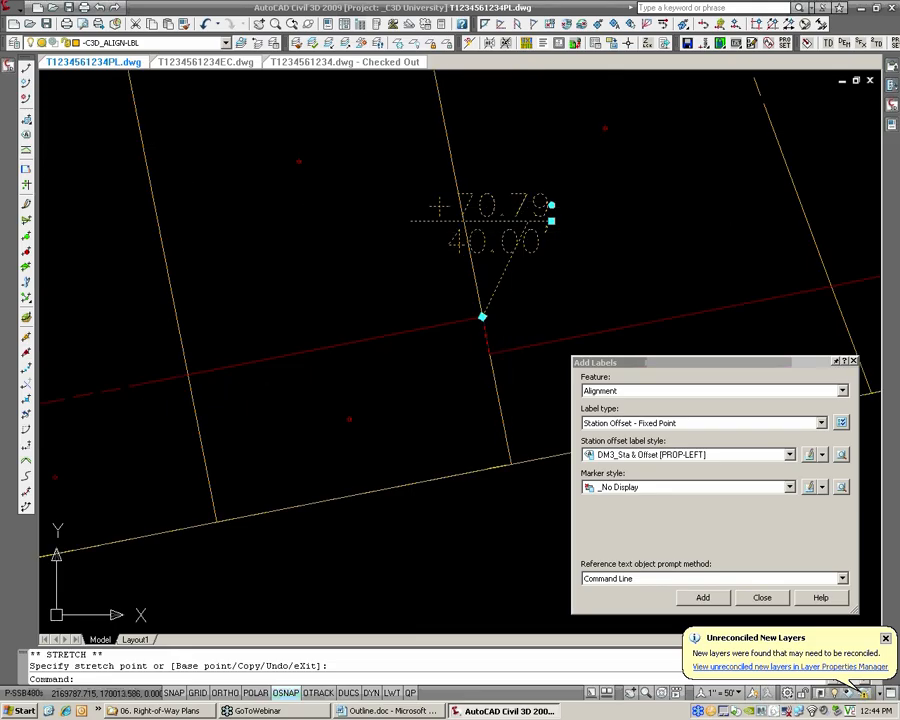
{"action": "right_click", "coordinate": [509, 229]}
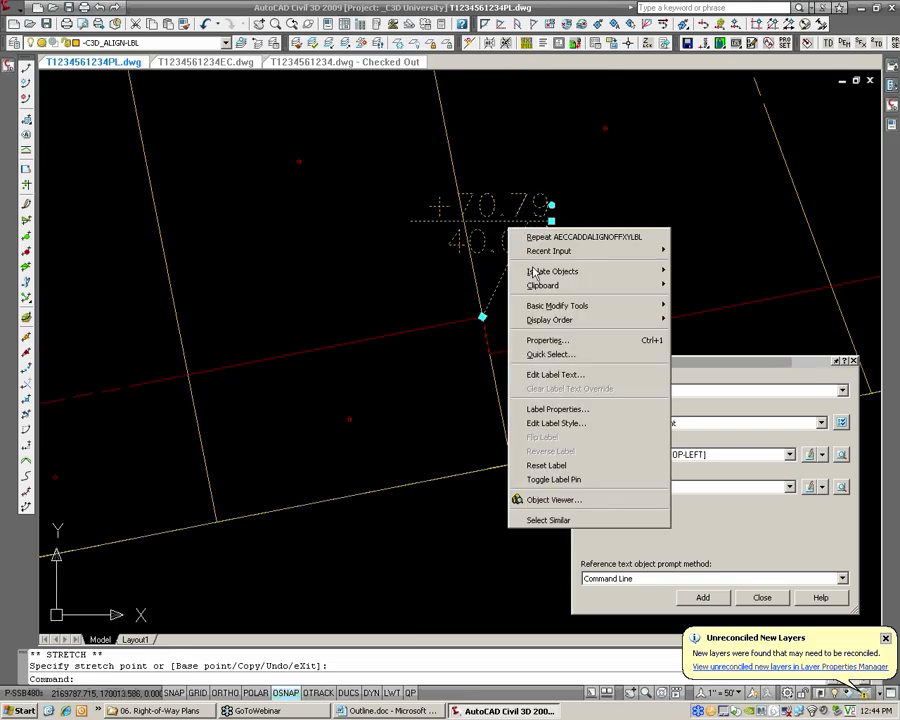
{"action": "left_click", "coordinate": [585, 424]}
{"action": "left_click", "coordinate": [414, 224]}
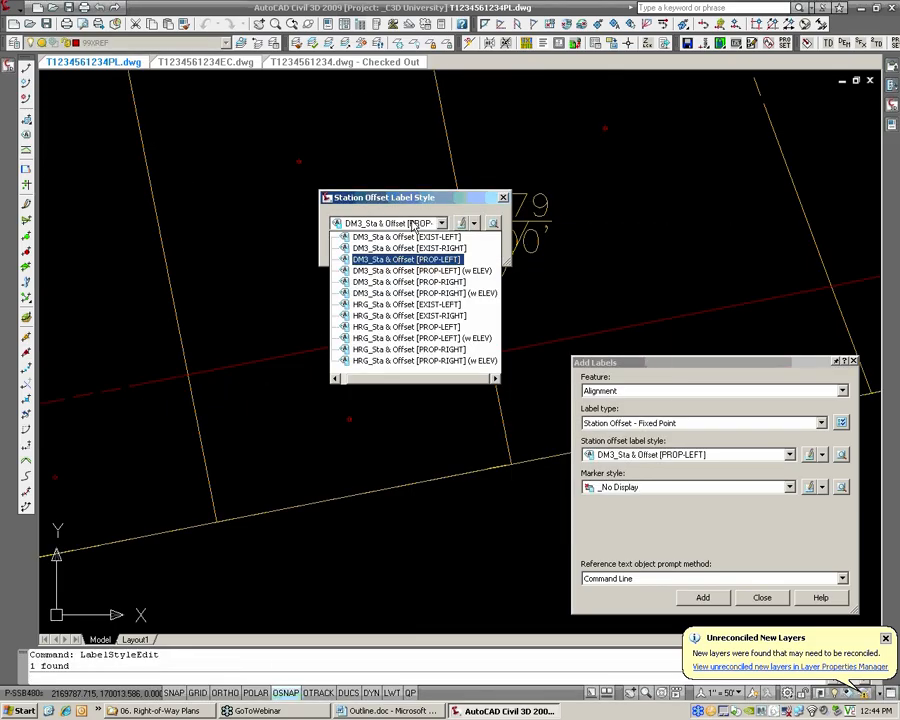
{"action": "left_click", "coordinate": [442, 284]}
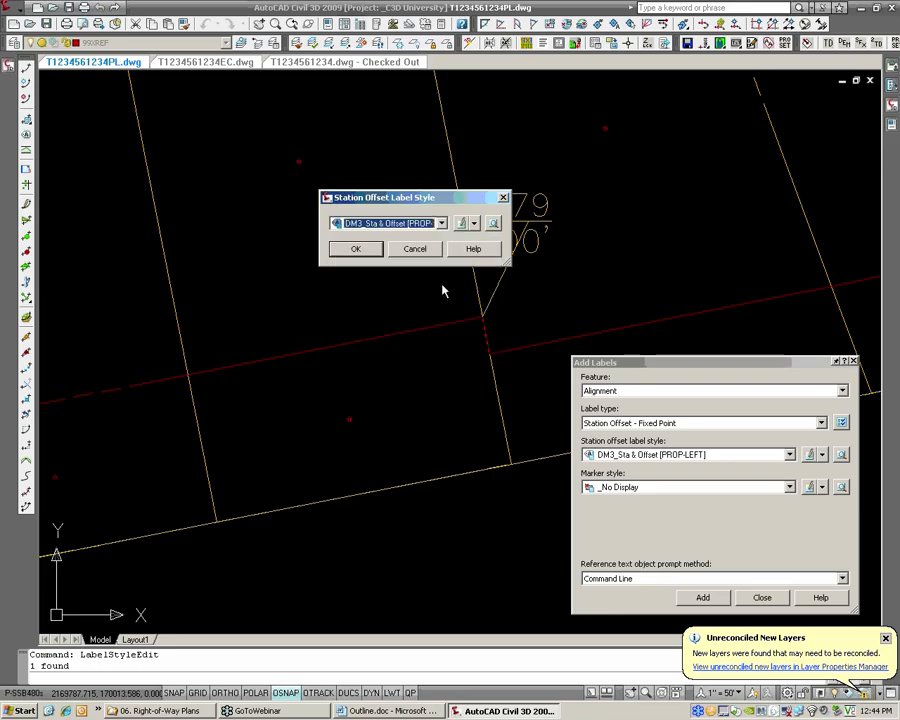
{"action": "left_click", "coordinate": [356, 249]}
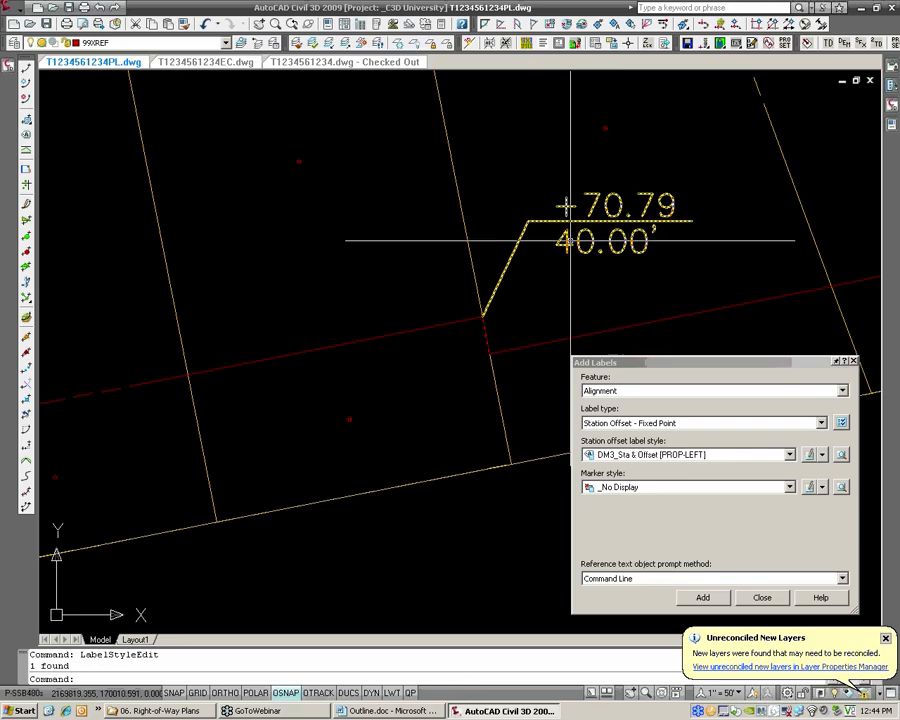
{"action": "left_click", "coordinate": [526, 226]}
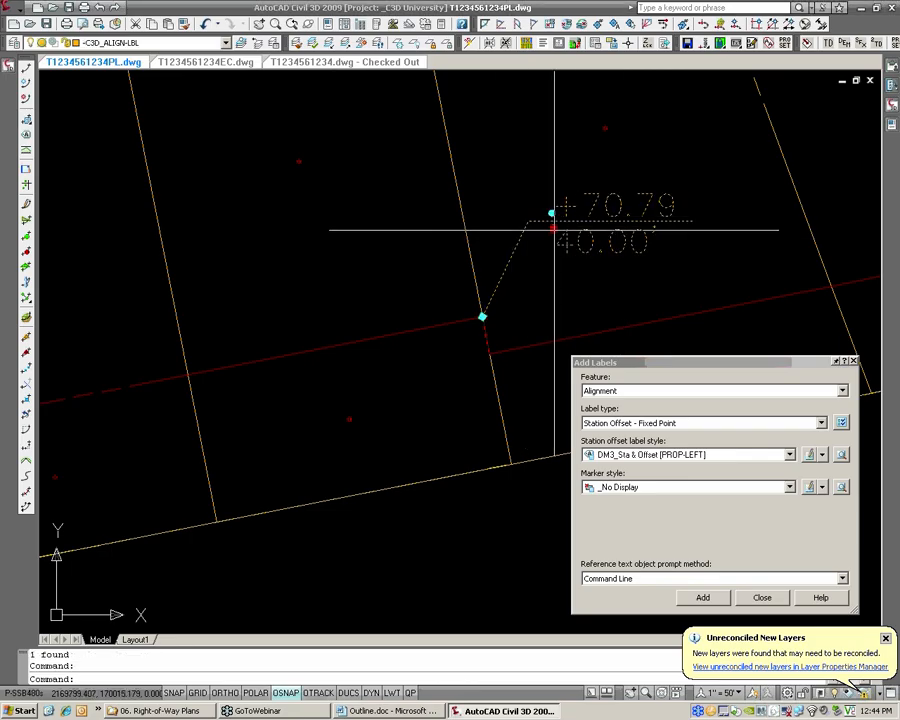
{"action": "left_click", "coordinate": [551, 219]}
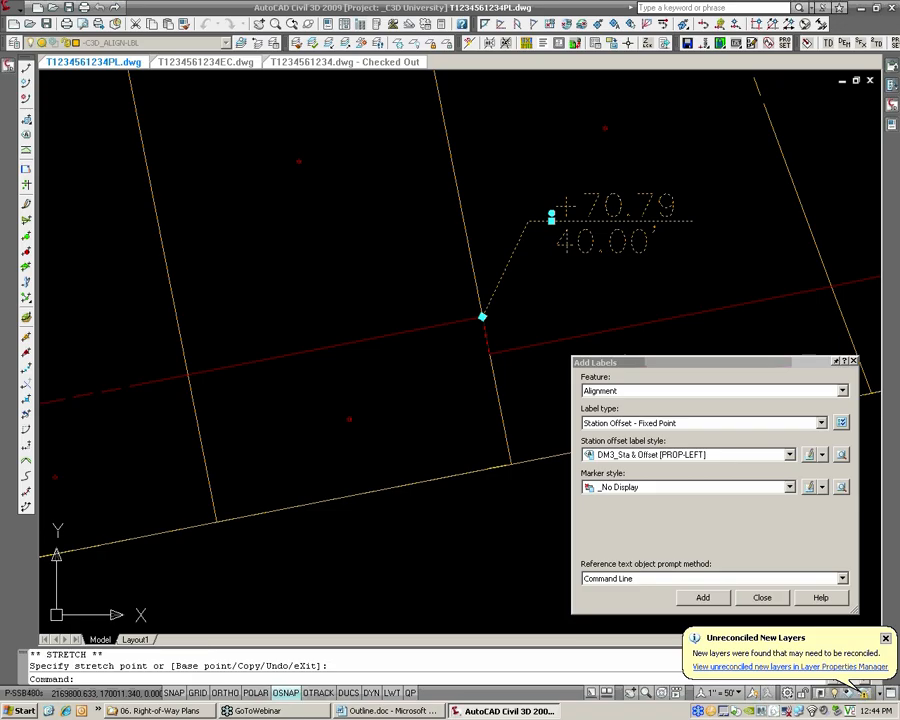
{"action": "key", "text": "Escape"}
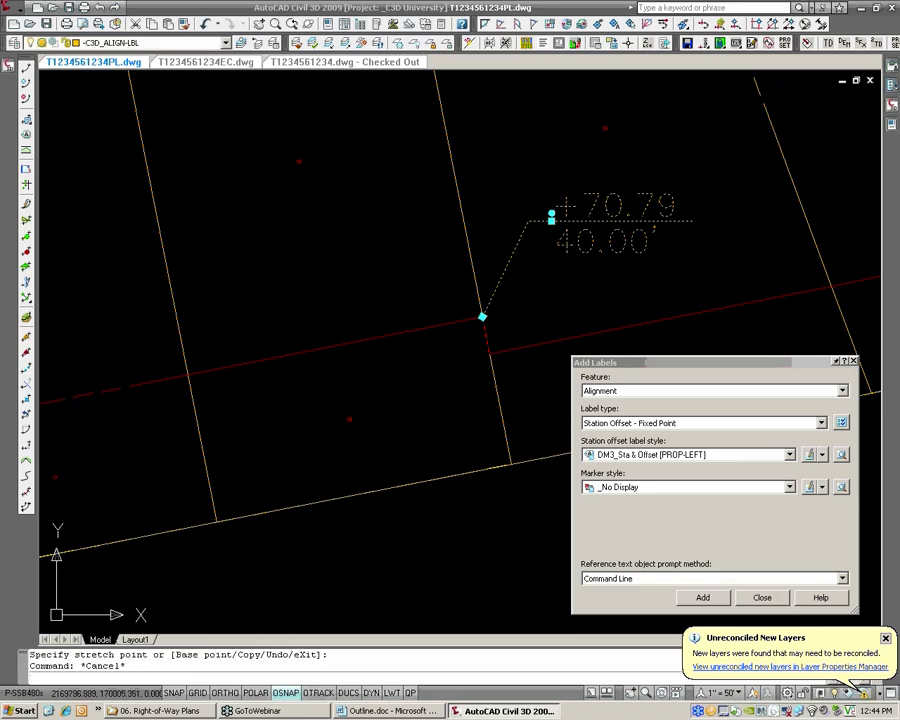
Erase the station-offset label at the western right-of-way jog and close the Add Labels settings
{"action": "scroll", "coordinate": [538, 251], "scroll_direction": "down", "scroll_amount": 2}
{"action": "scroll", "coordinate": [538, 251], "scroll_direction": "down", "scroll_amount": 3}
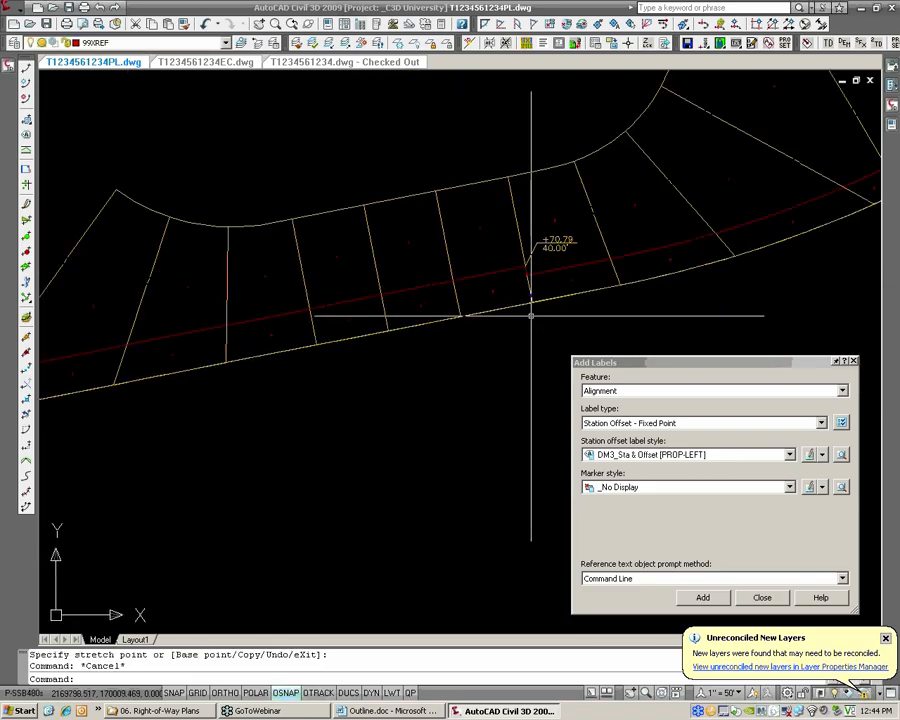
{"action": "mouse_move", "coordinate": [347, 296]}
{"action": "middle_mouse_down"}
{"action": "mouse_move", "coordinate": [477, 268]}
{"action": "mouse_move", "coordinate": [434, 261]}
{"action": "mouse_move", "coordinate": [450, 259]}
{"action": "middle_mouse_up"}
{"action": "scroll", "coordinate": [436, 272], "scroll_direction": "up", "scroll_amount": 3}
{"action": "scroll", "coordinate": [449, 259], "scroll_direction": "down", "scroll_amount": 4}
{"action": "scroll", "coordinate": [449, 259], "scroll_direction": "up", "scroll_amount": 2}
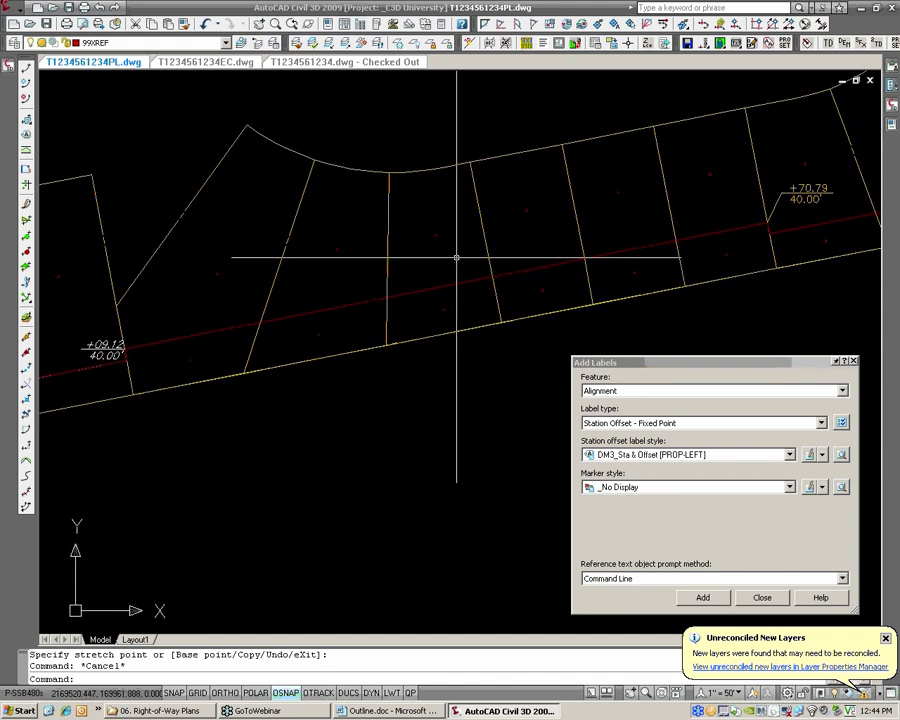
{"action": "left_click", "coordinate": [103, 355]}
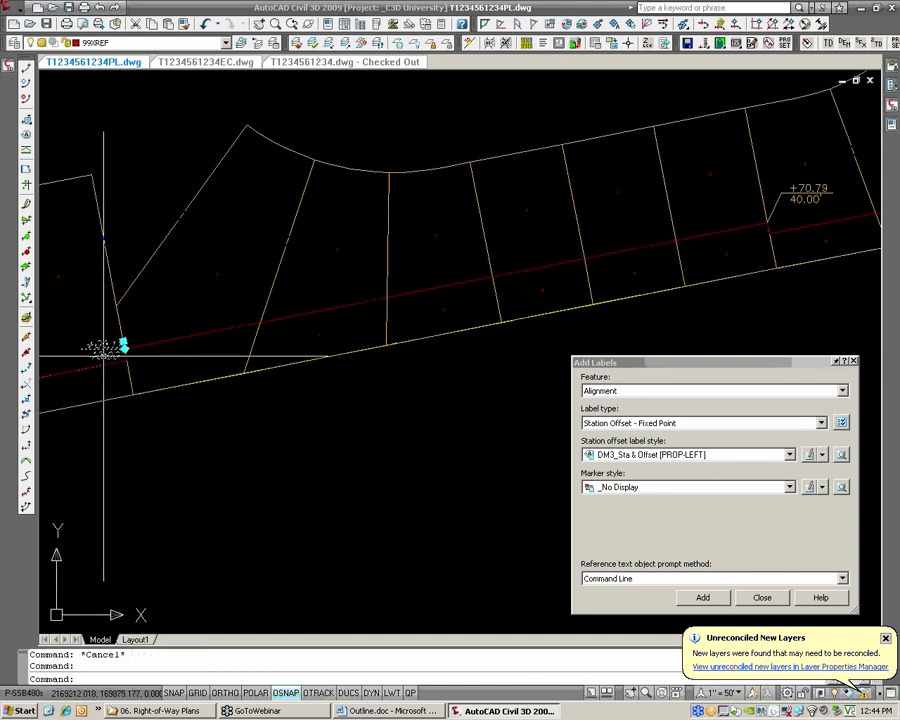
{"action": "type", "text": "e"}
{"action": "key", "text": "Return"}
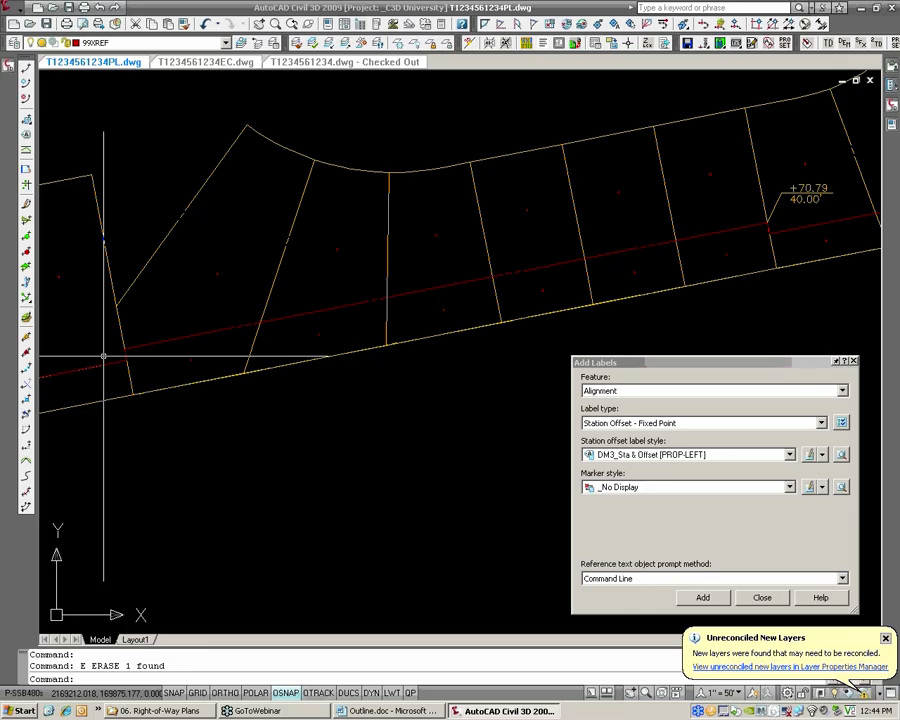
{"action": "left_click", "coordinate": [741, 600]}
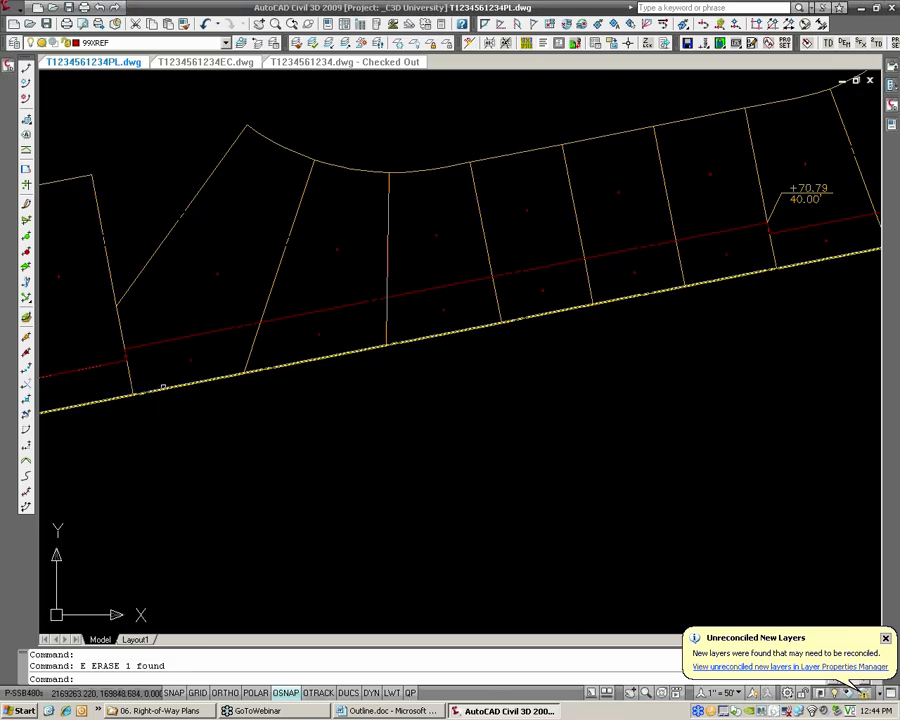
{"action": "mouse_move", "coordinate": [105, 403]}
{"action": "middle_mouse_down"}
{"action": "mouse_move", "coordinate": [265, 356]}
{"action": "mouse_move", "coordinate": [283, 341]}
{"action": "mouse_move", "coordinate": [256, 350]}
{"action": "middle_mouse_up"}
{"action": "scroll", "coordinate": [238, 361], "scroll_direction": "down", "scroll_amount": 3}
{"action": "mouse_move", "coordinate": [5, 69]}
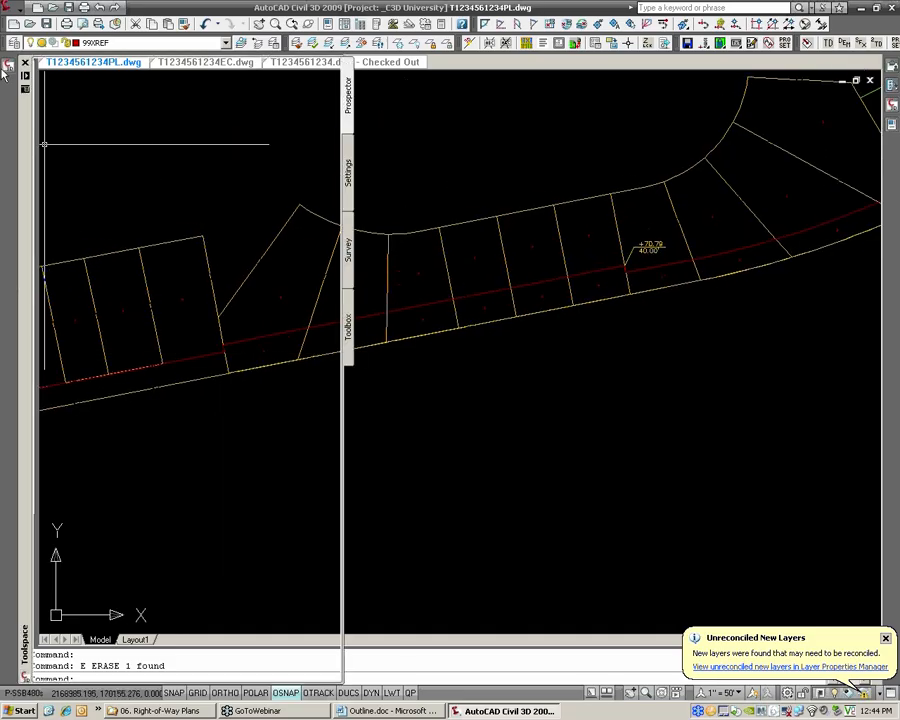
{"action": "scroll", "coordinate": [235, 155], "scroll_direction": "up", "scroll_amount": 1}
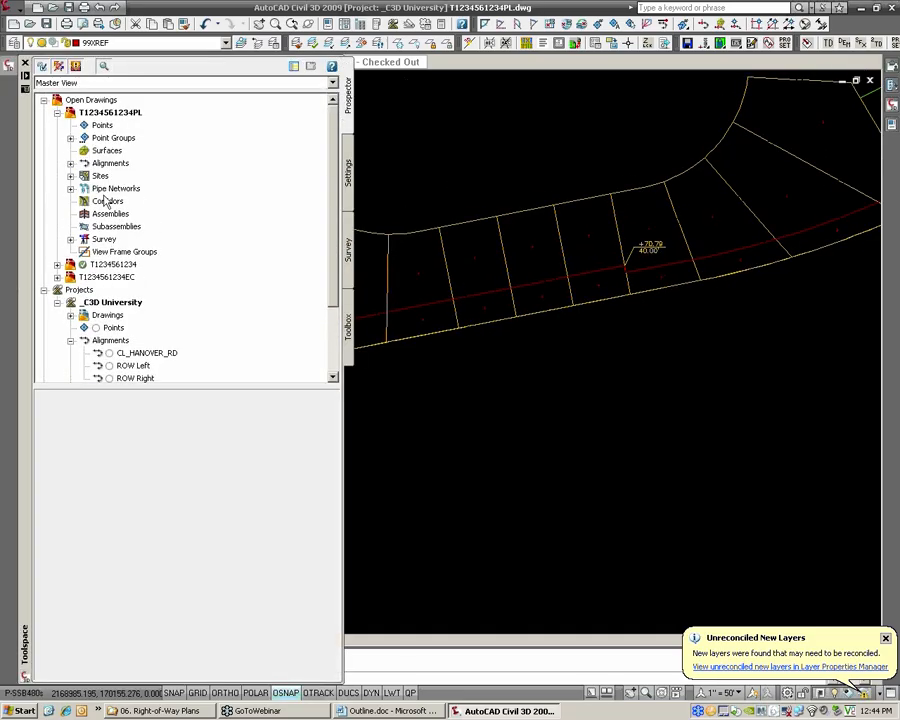
{"action": "left_click", "coordinate": [71, 163]}
{"action": "right_click", "coordinate": [113, 178]}
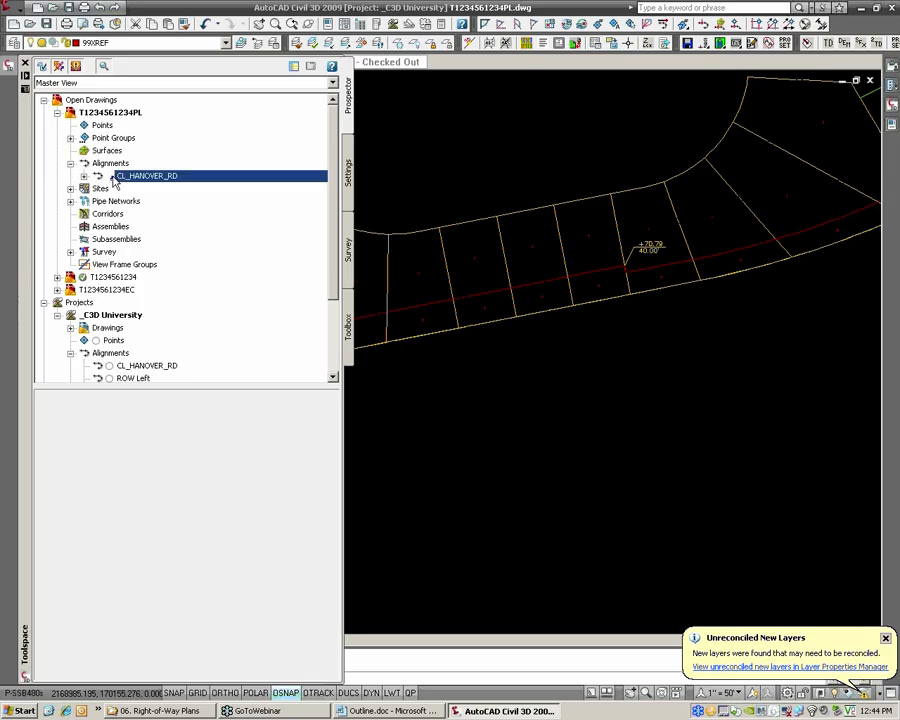
{"action": "left_click", "coordinate": [178, 274]}
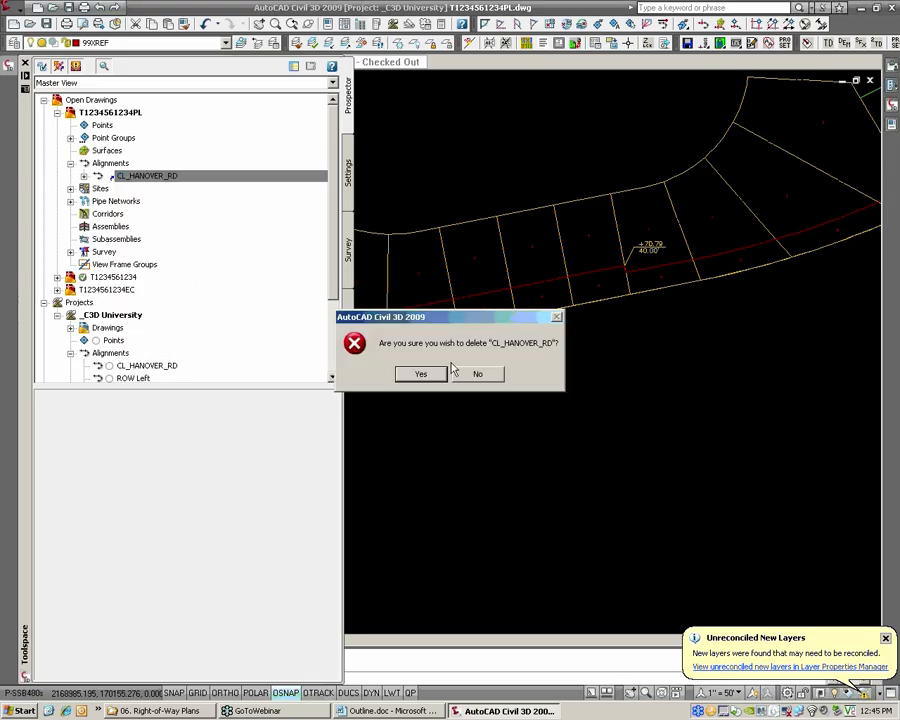
{"action": "left_click", "coordinate": [419, 373]}
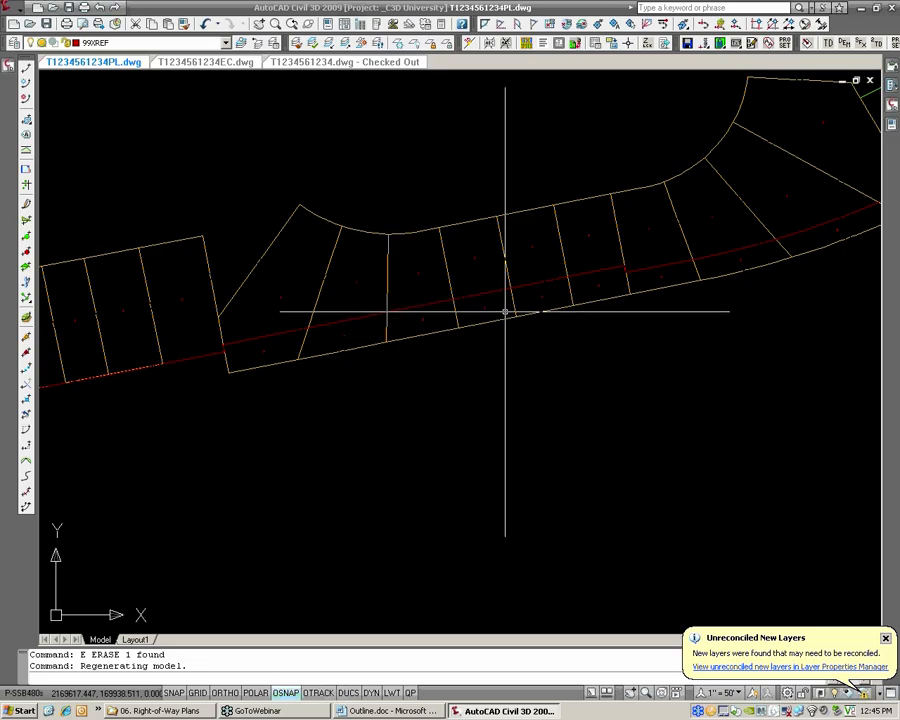
{"action": "type", "text": "XREF"}
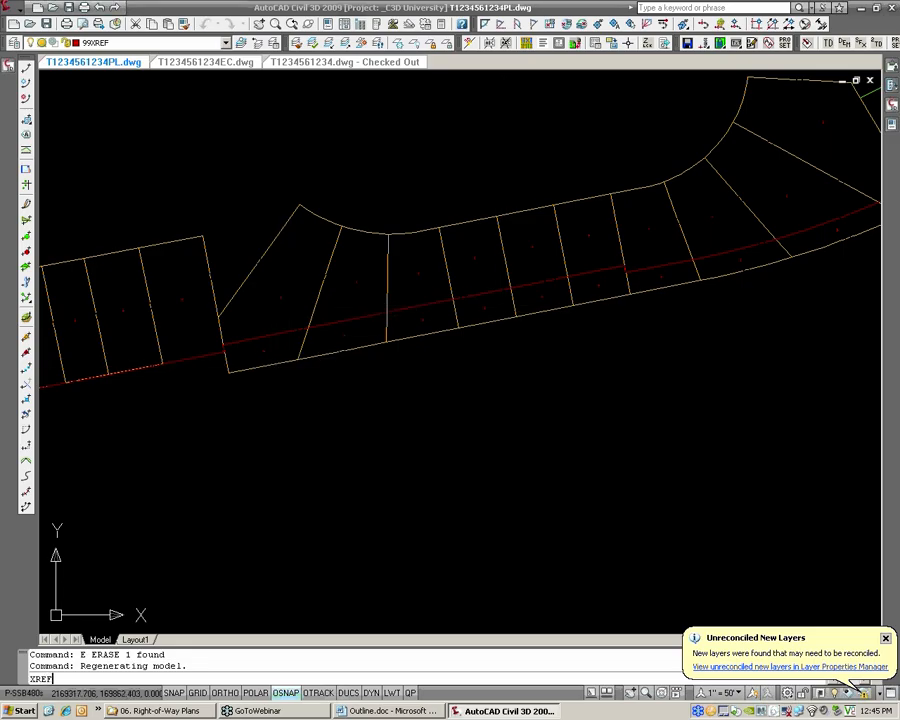
{"action": "key", "text": "Return"}
{"action": "left_click", "coordinate": [651, 74]}
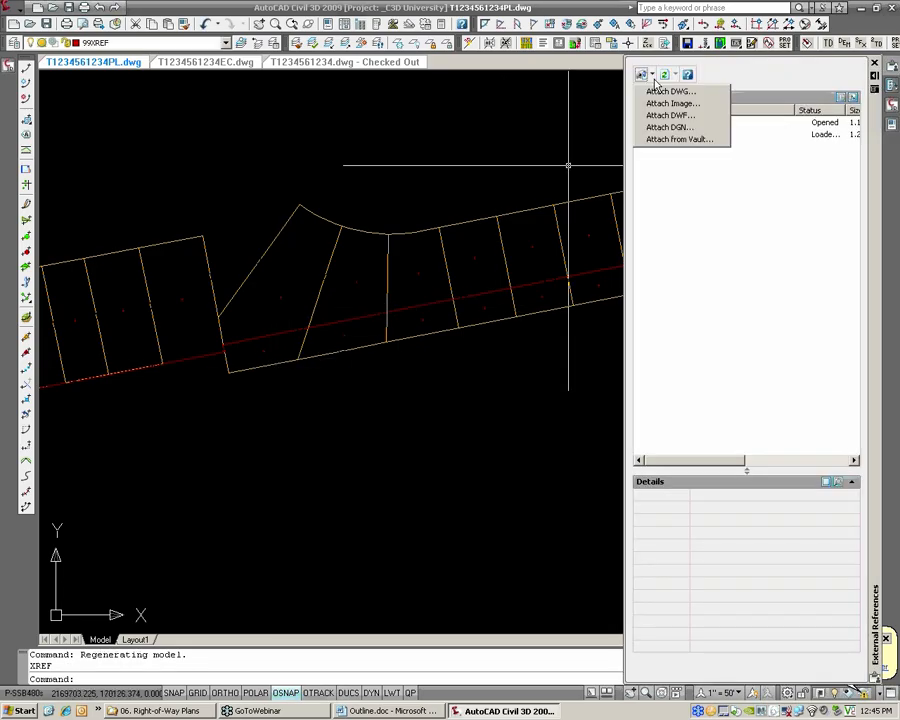
{"action": "left_click", "coordinate": [648, 146]}
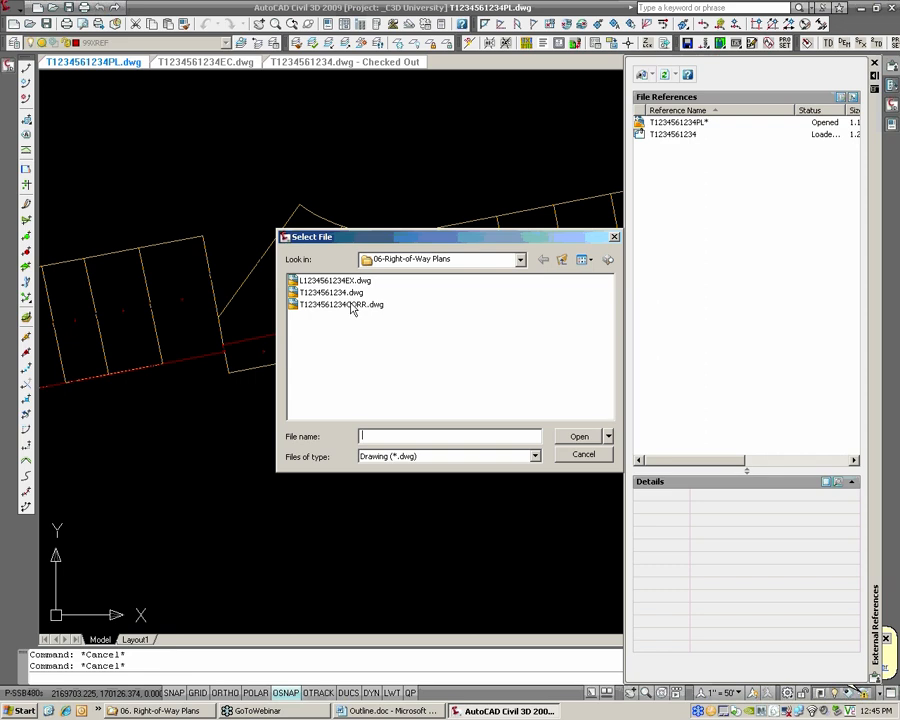
{"action": "left_click", "coordinate": [352, 305]}
{"action": "left_click", "coordinate": [579, 436]}
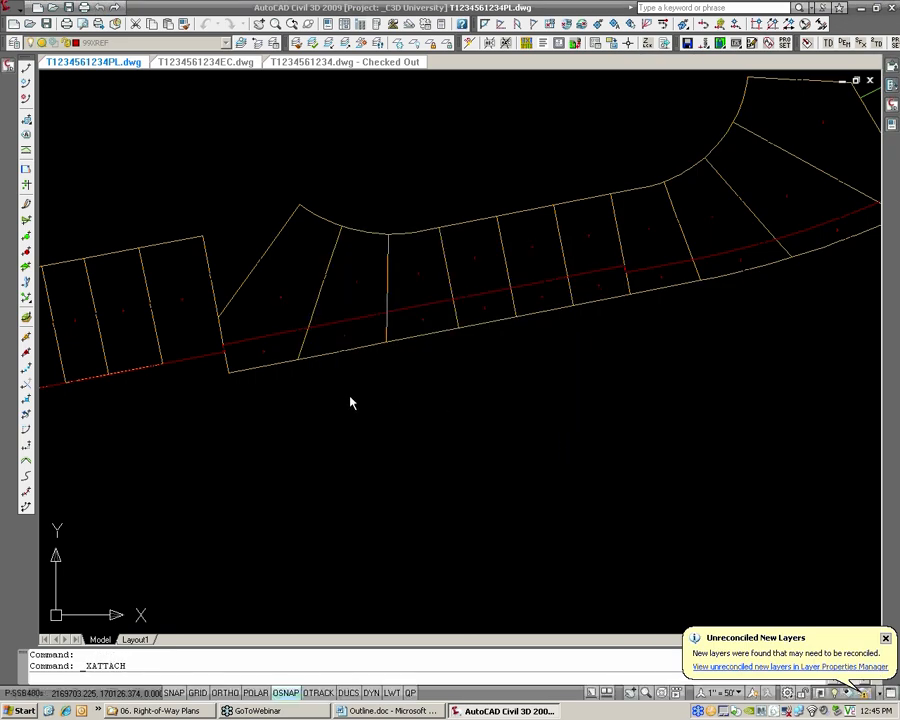
{"action": "left_click", "coordinate": [469, 465]}
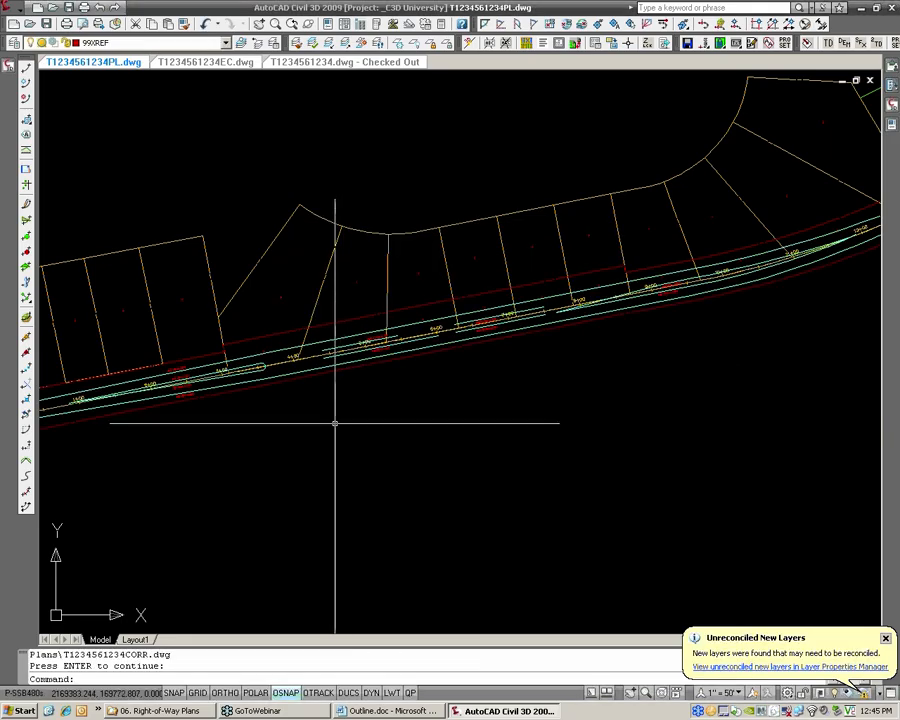
Set up alignment labels of type Station Offset - Fixed Point with style DM3_Sta & Offset [PROP-LEFT]
{"action": "scroll", "coordinate": [293, 352], "scroll_direction": "up", "scroll_amount": 3}
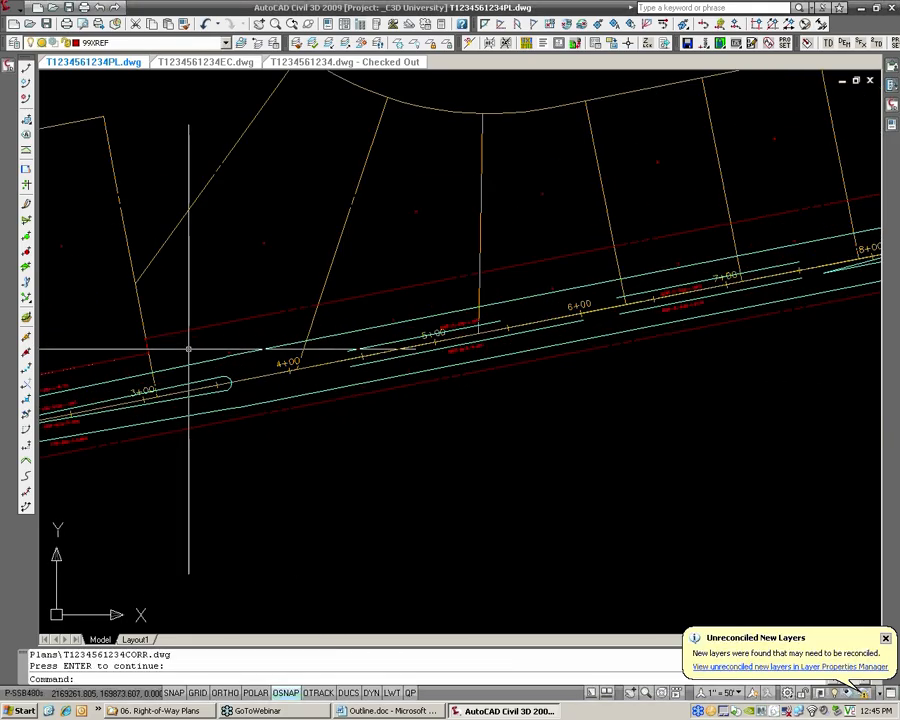
{"action": "left_click", "coordinate": [16, 12]}
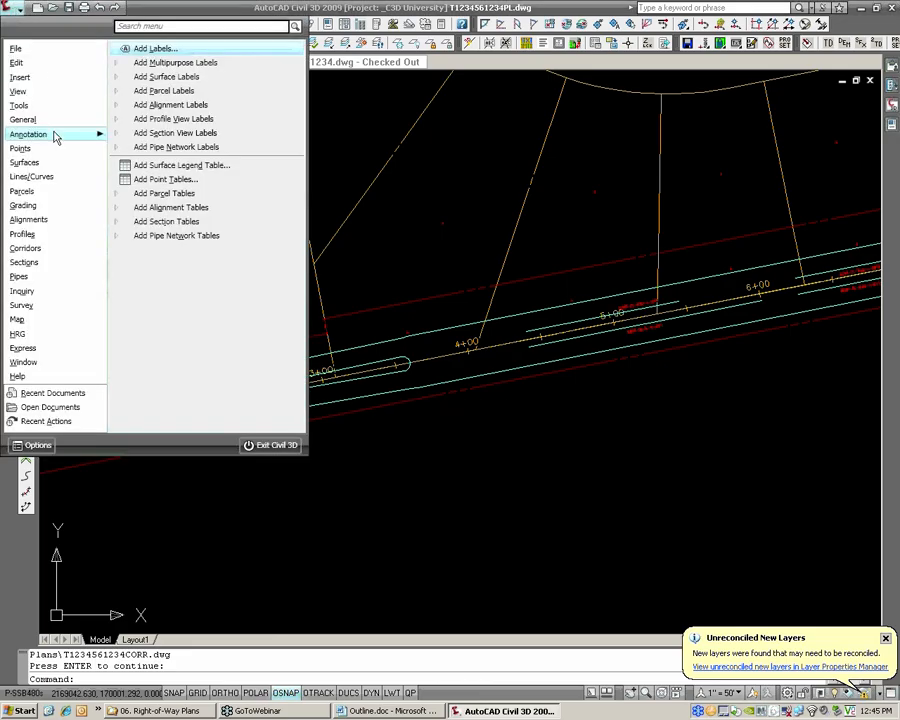
{"action": "mouse_move", "coordinate": [44, 120]}
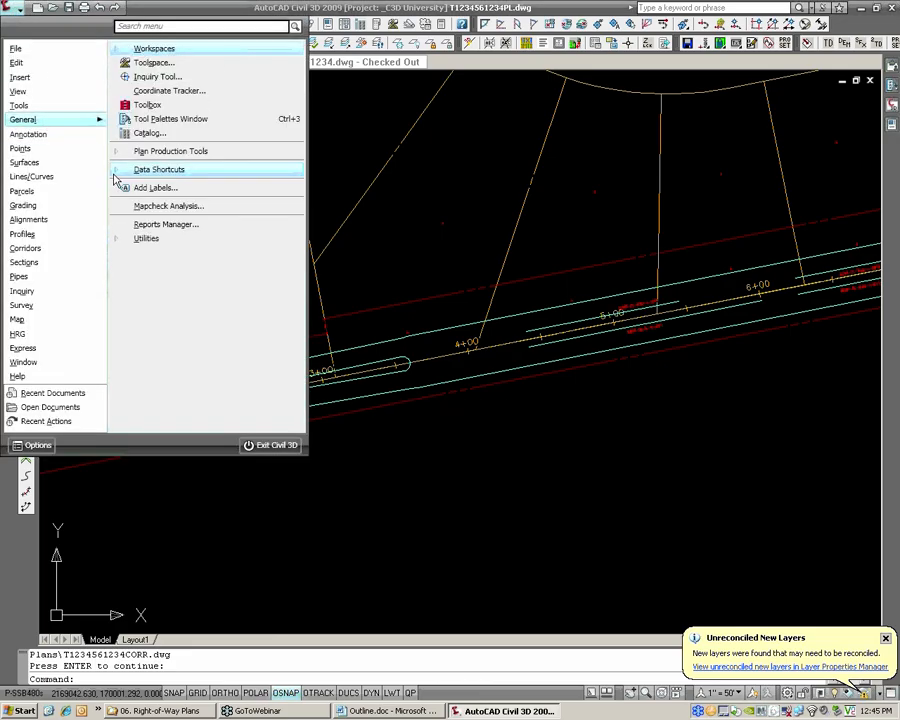
{"action": "left_click", "coordinate": [146, 187]}
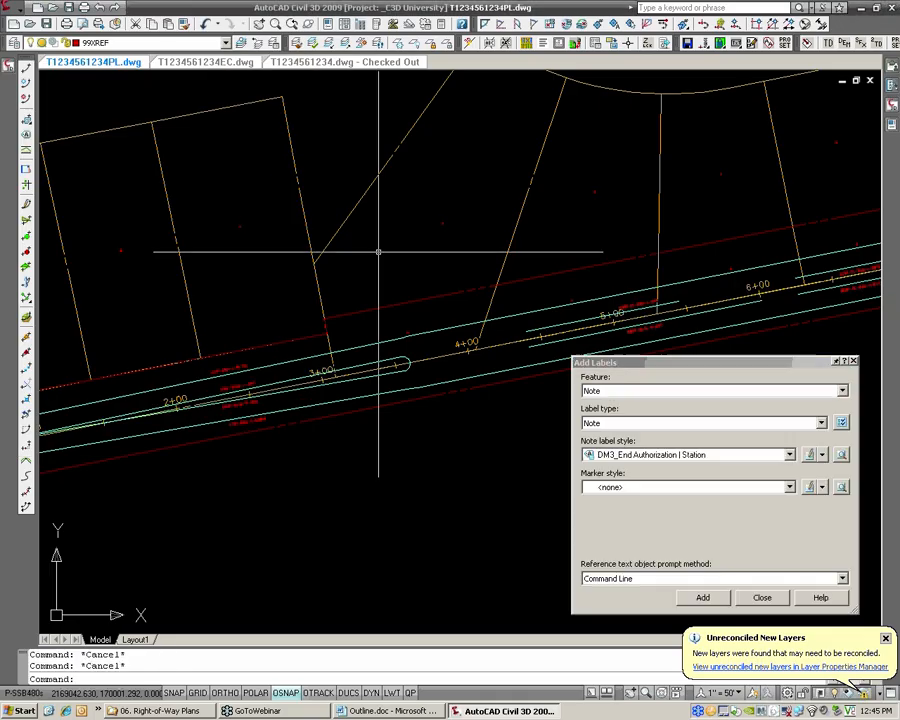
{"action": "left_click", "coordinate": [605, 390]}
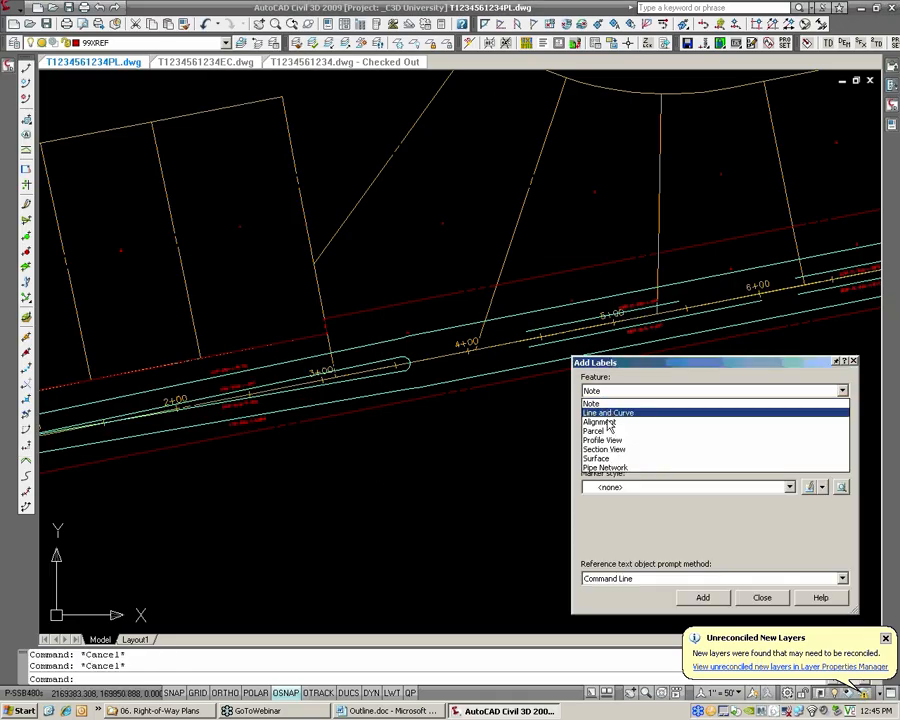
{"action": "left_click", "coordinate": [607, 424]}
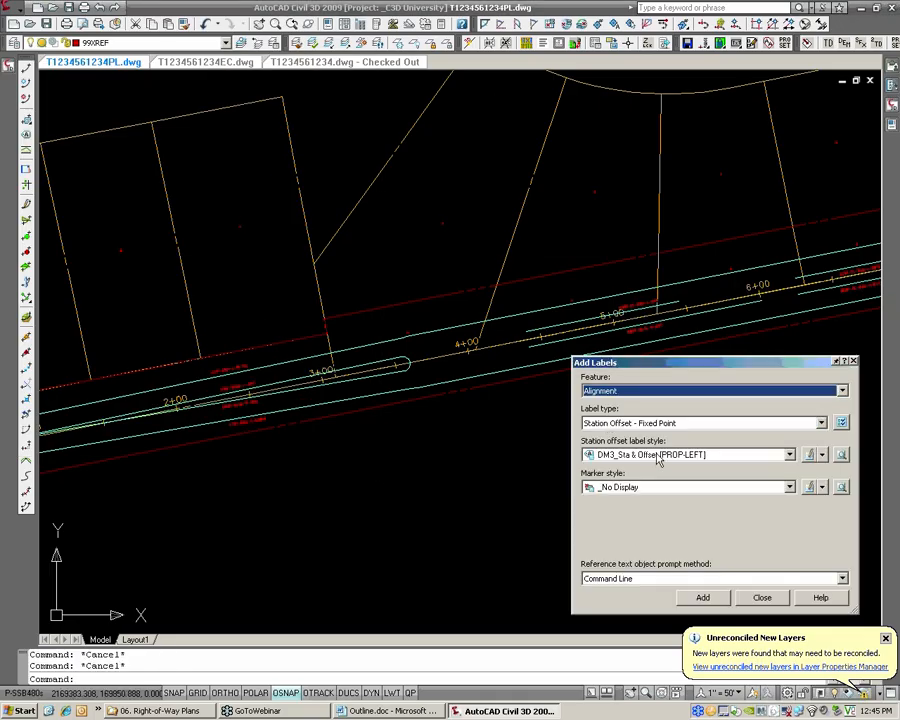
Label the referenced alignment's station and offset where the northern right-of-way line meets the parcel lines just past stations 3+00, 4+00 and 6+00
{"action": "left_click", "coordinate": [703, 597]}
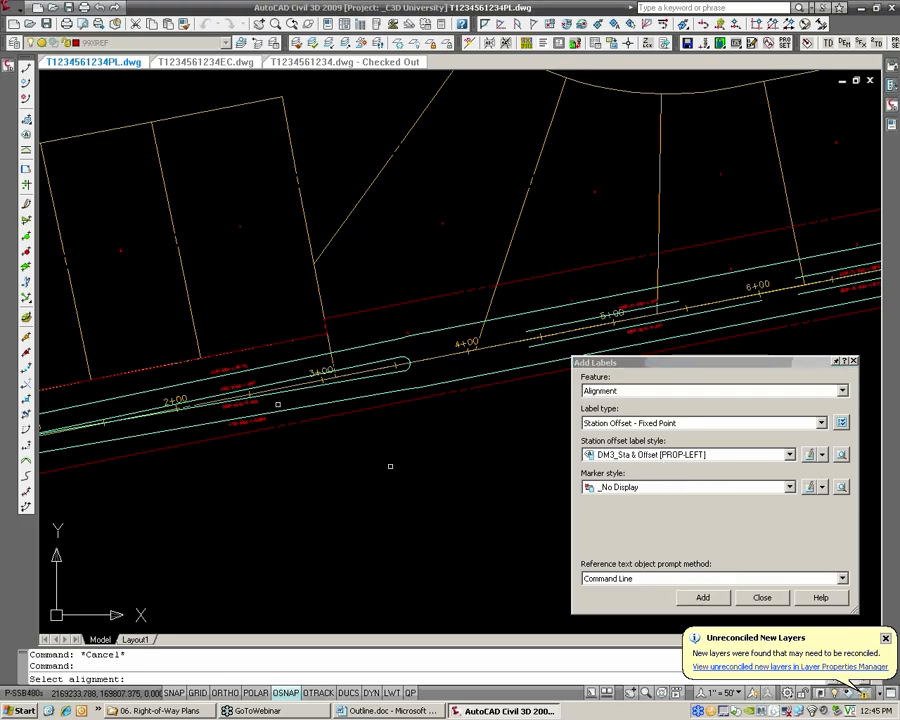
{"action": "scroll", "coordinate": [275, 388], "scroll_direction": "up", "scroll_amount": 2}
{"action": "left_click", "coordinate": [270, 389]}
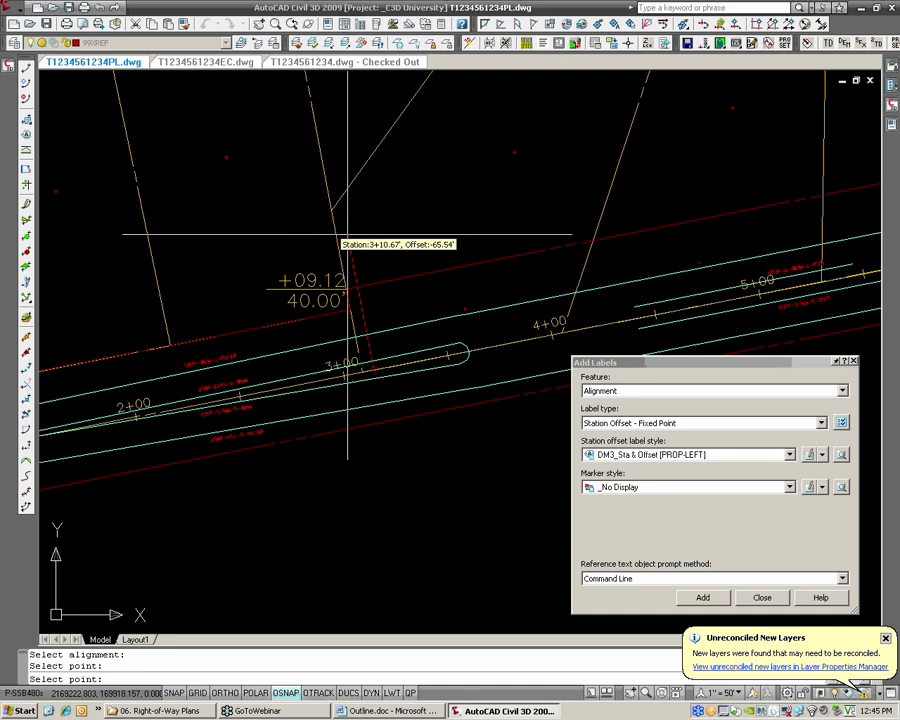
{"action": "scroll", "coordinate": [520, 245], "scroll_direction": "down", "scroll_amount": 2}
{"action": "left_click", "coordinate": [427, 286]}
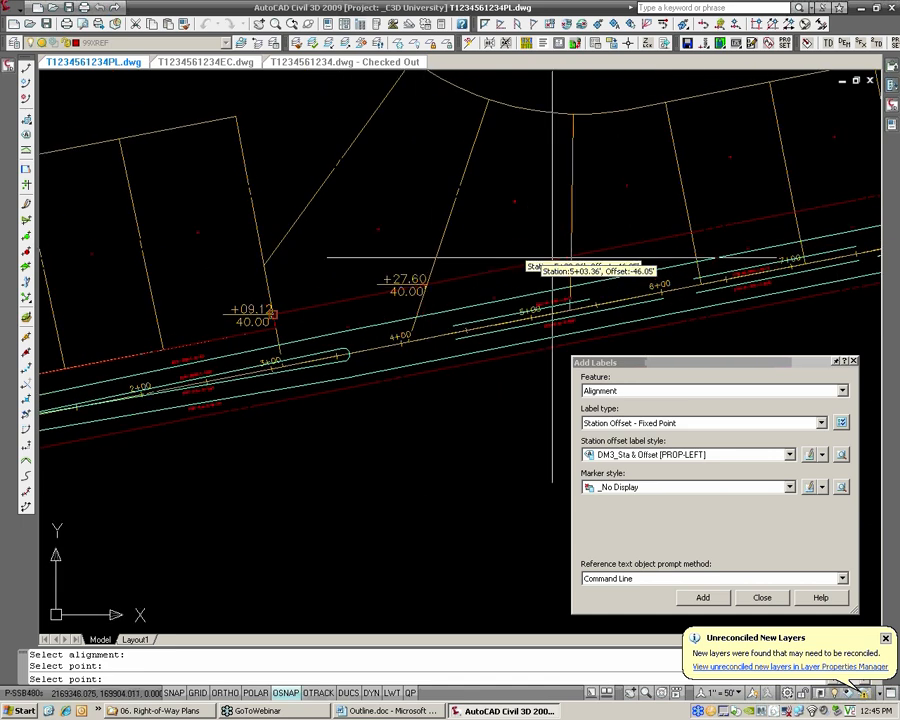
{"action": "middle_click_drag", "start_coordinate": [571, 251], "coordinate": [396, 293]}
{"action": "left_click", "coordinate": [516, 276]}
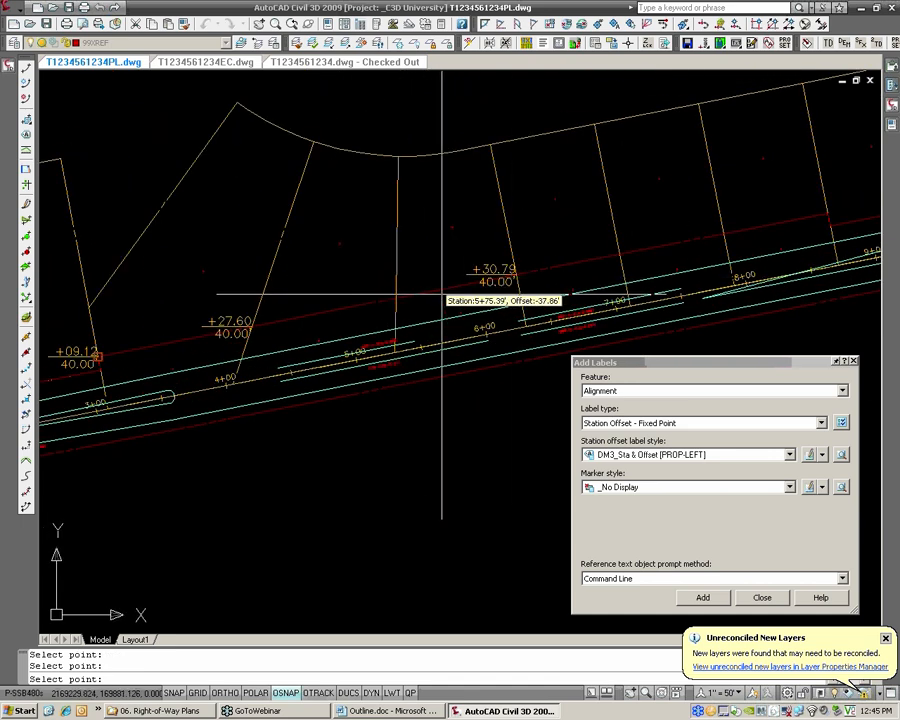
{"action": "key", "text": "Escape"}
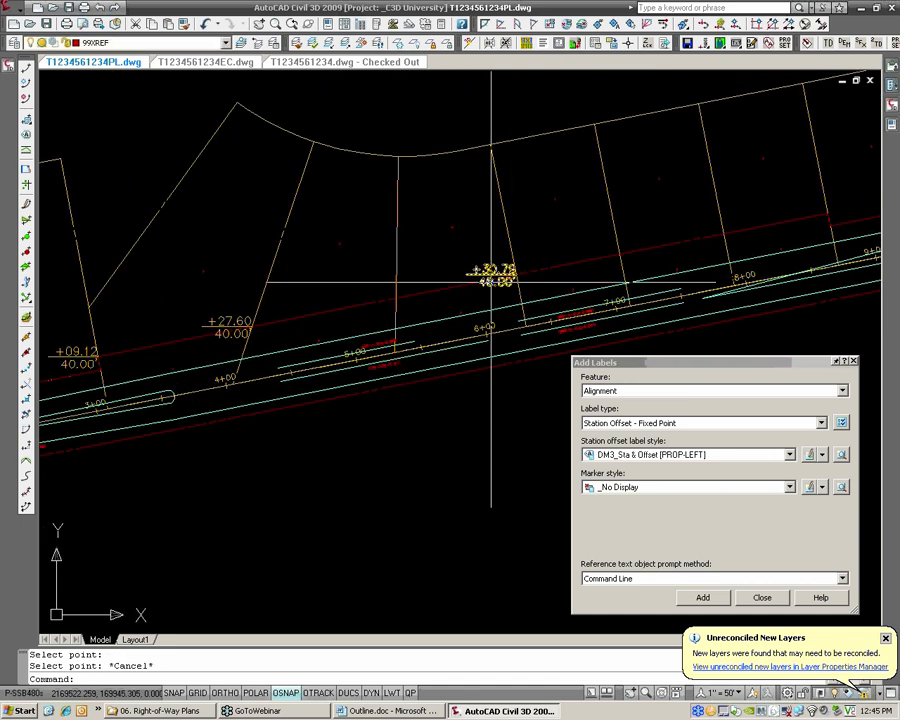
Pull the +30.79 and +27.60 station-offset labels up and left off the right-of-way line onto leaders
{"action": "left_click", "coordinate": [491, 280]}
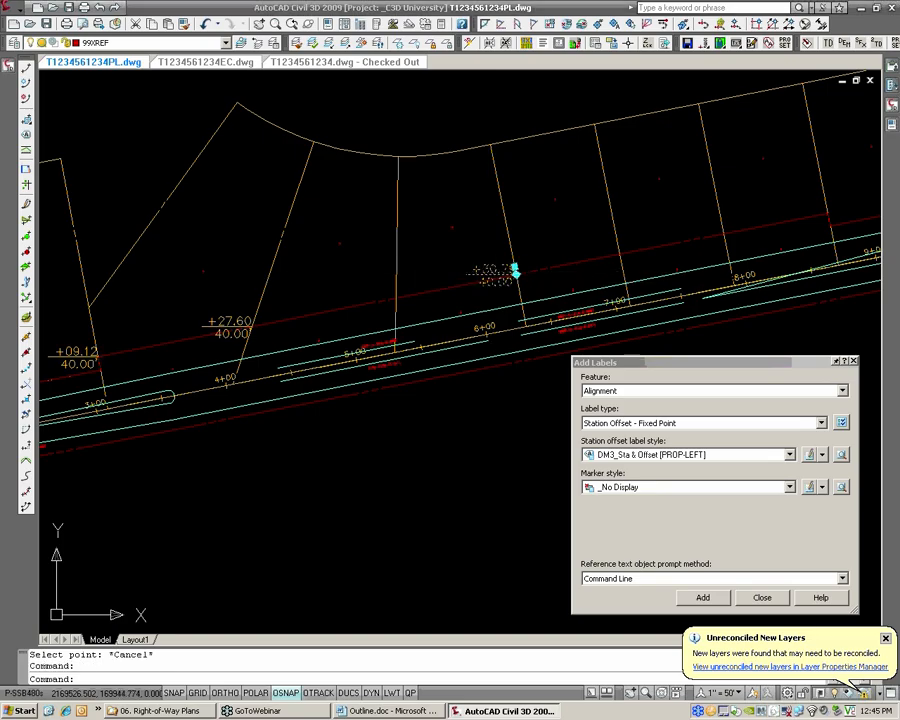
{"action": "left_click", "coordinate": [513, 270]}
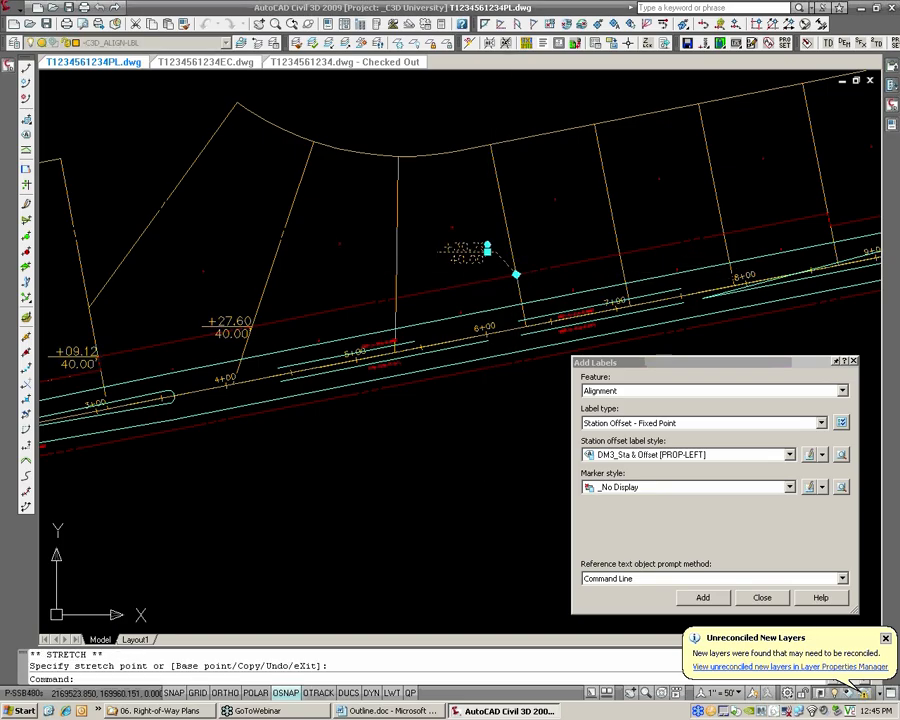
{"action": "key", "text": "Escape"}
{"action": "middle_click_drag", "start_coordinate": [236, 326], "coordinate": [373, 309]}
{"action": "left_click", "coordinate": [373, 309]}
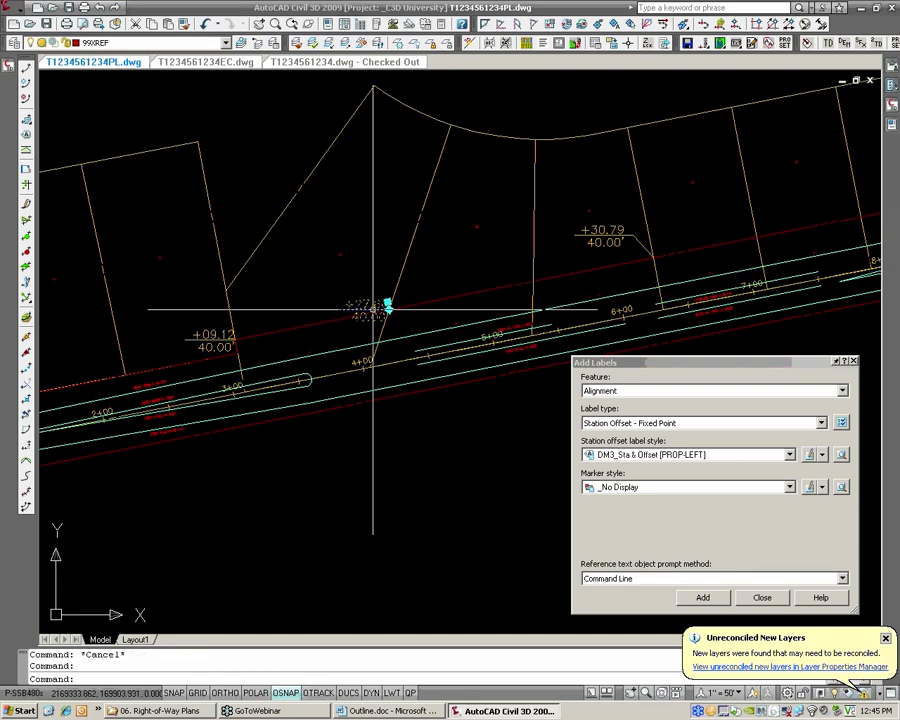
{"action": "left_click", "coordinate": [373, 309]}
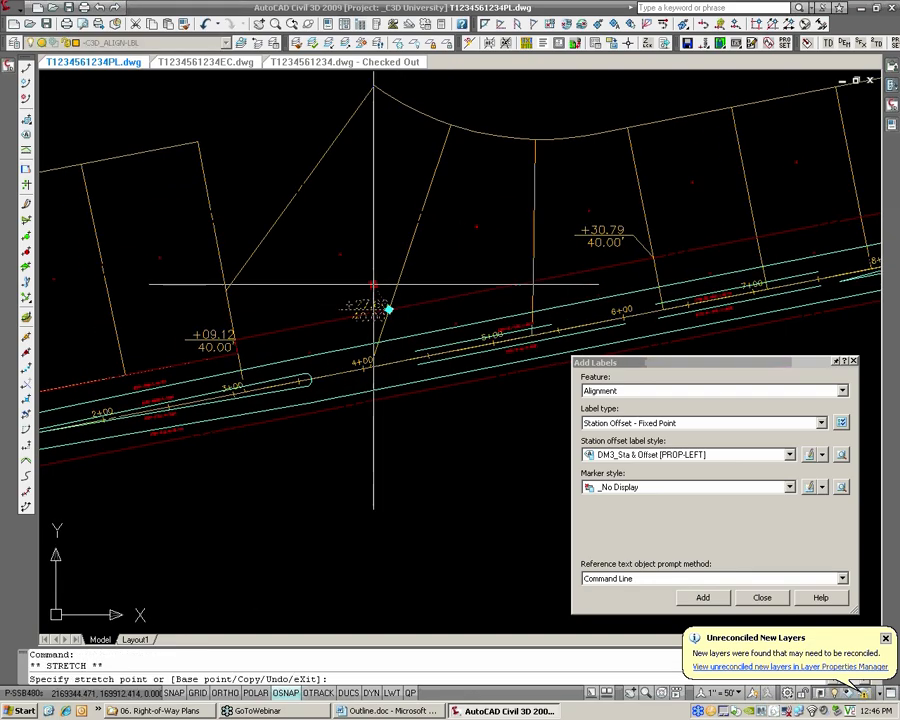
{"action": "left_click", "coordinate": [372, 280]}
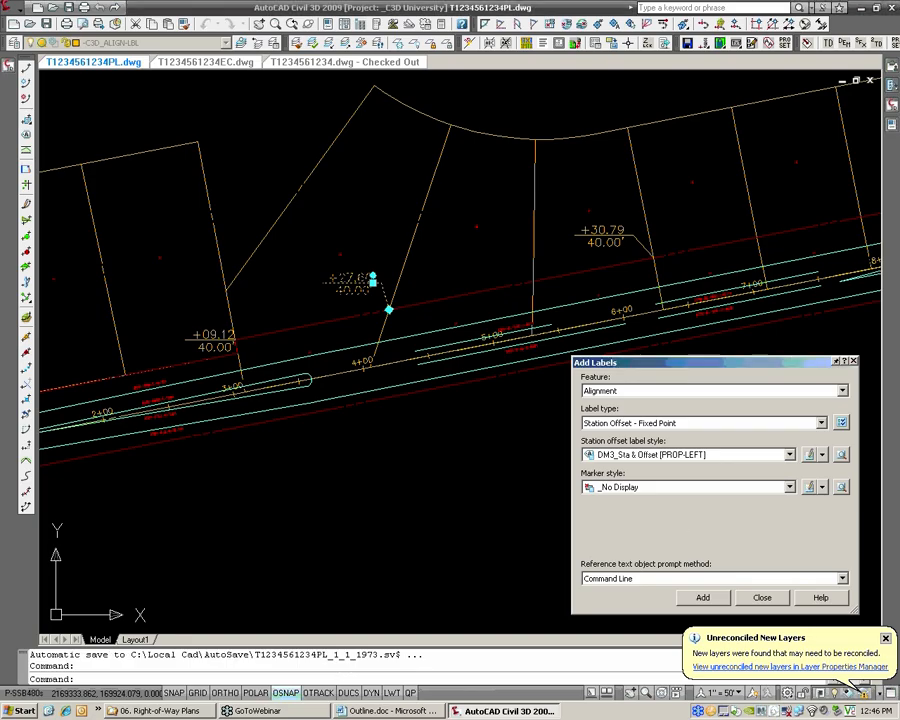
{"action": "key", "text": "Escape"}
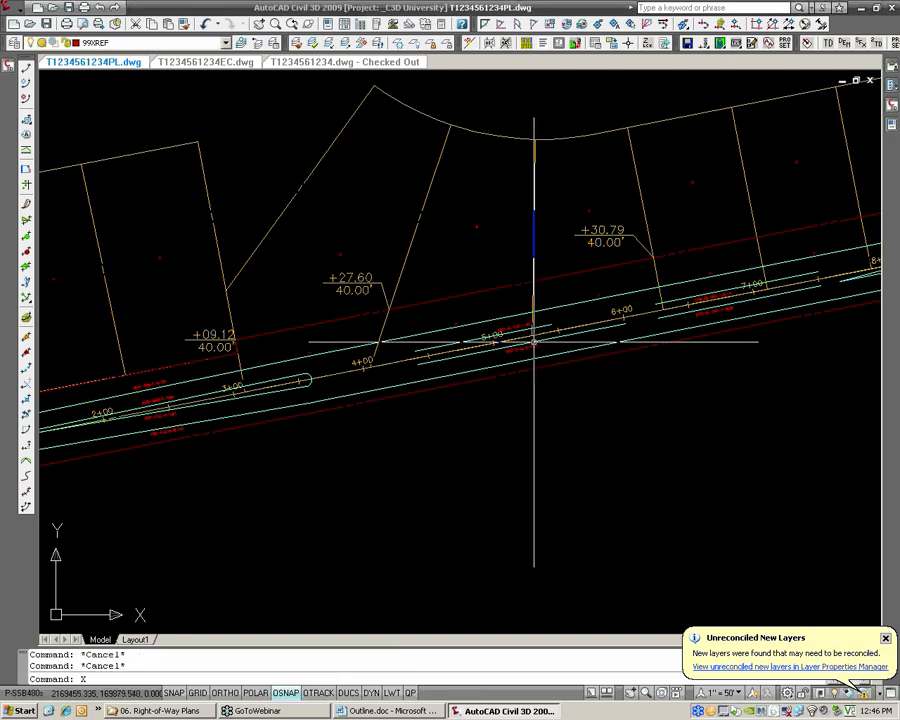
{"action": "type", "text": "XREF"}
{"action": "key", "text": "Return"}
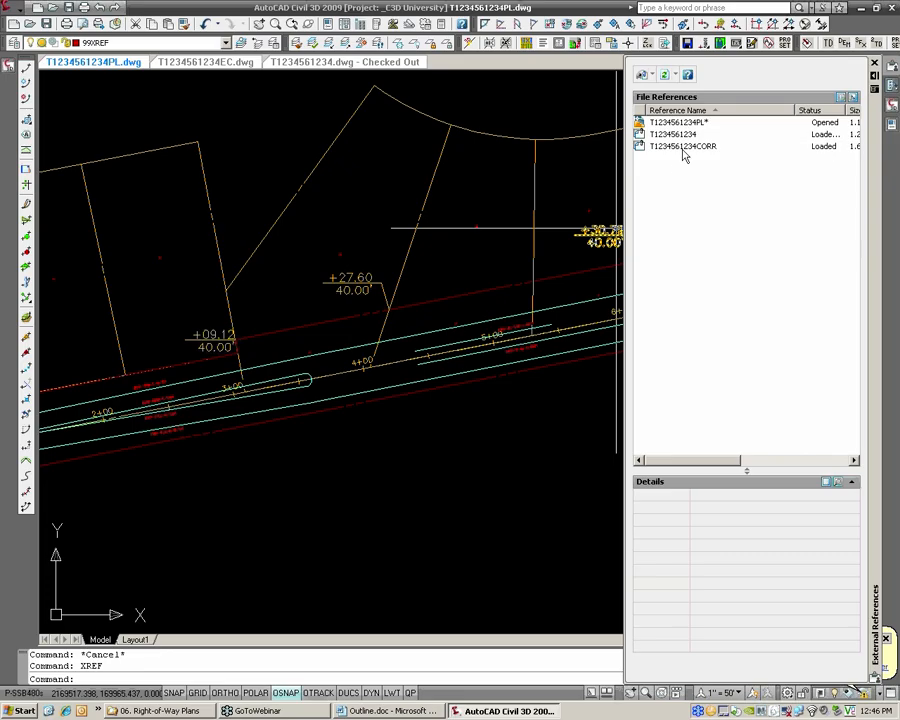
{"action": "left_click", "coordinate": [684, 148]}
{"action": "mouse_move", "coordinate": [686, 150]}
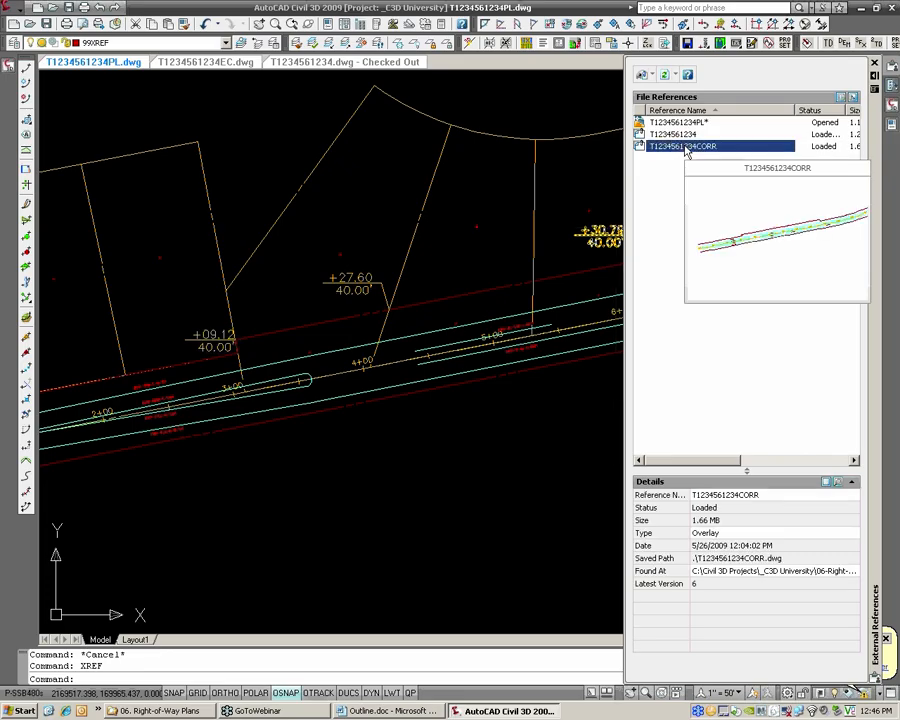
{"action": "right_click", "coordinate": [685, 150]}
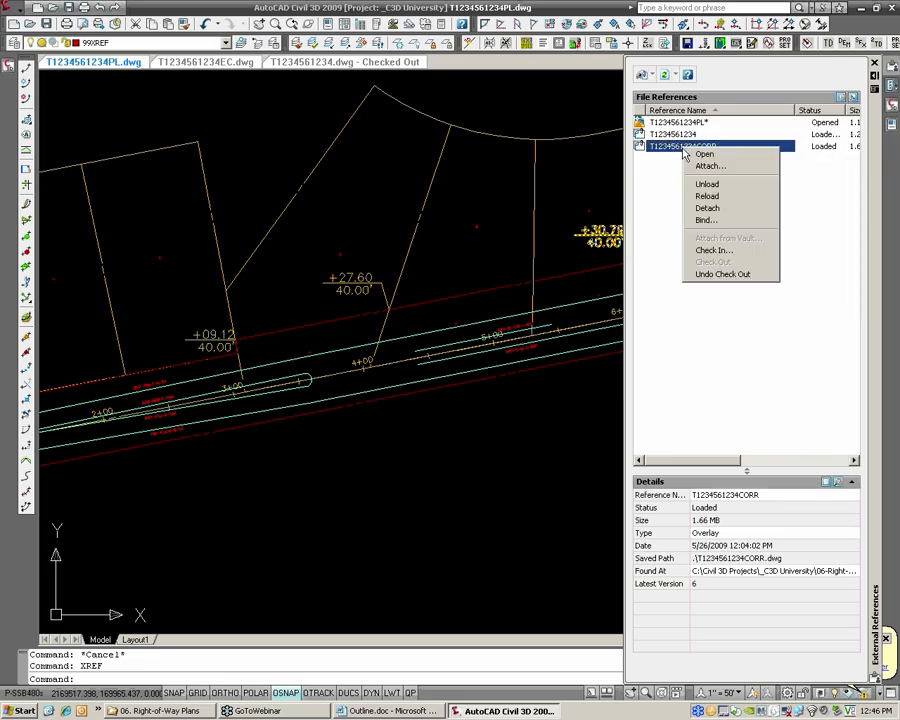
{"action": "left_click", "coordinate": [698, 185]}
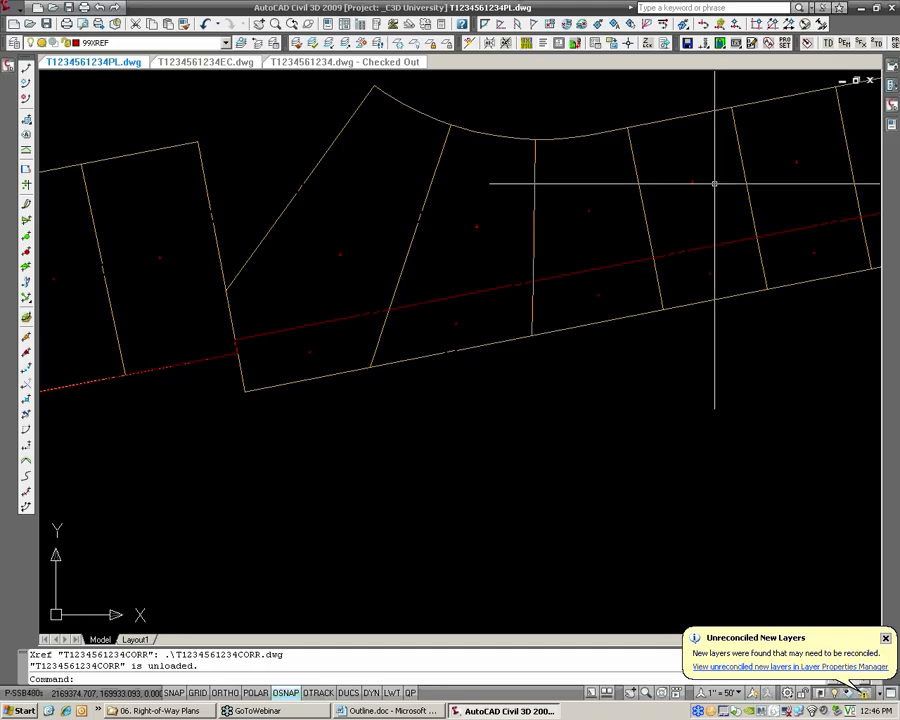
{"action": "mouse_move", "coordinate": [887, 128]}
{"action": "type", "text": "XREF"}
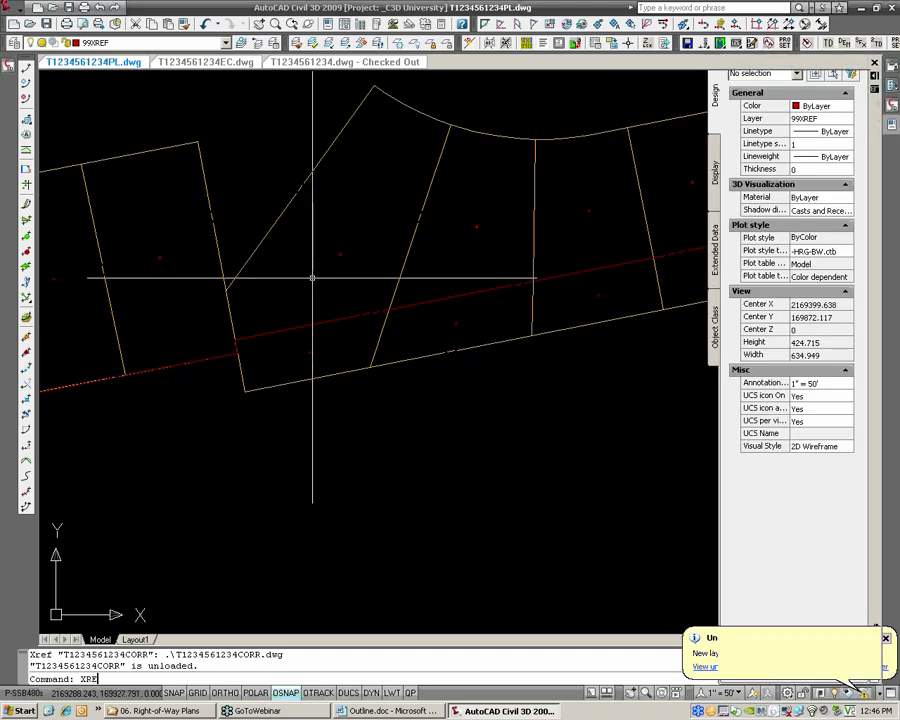
{"action": "key", "text": "Return"}
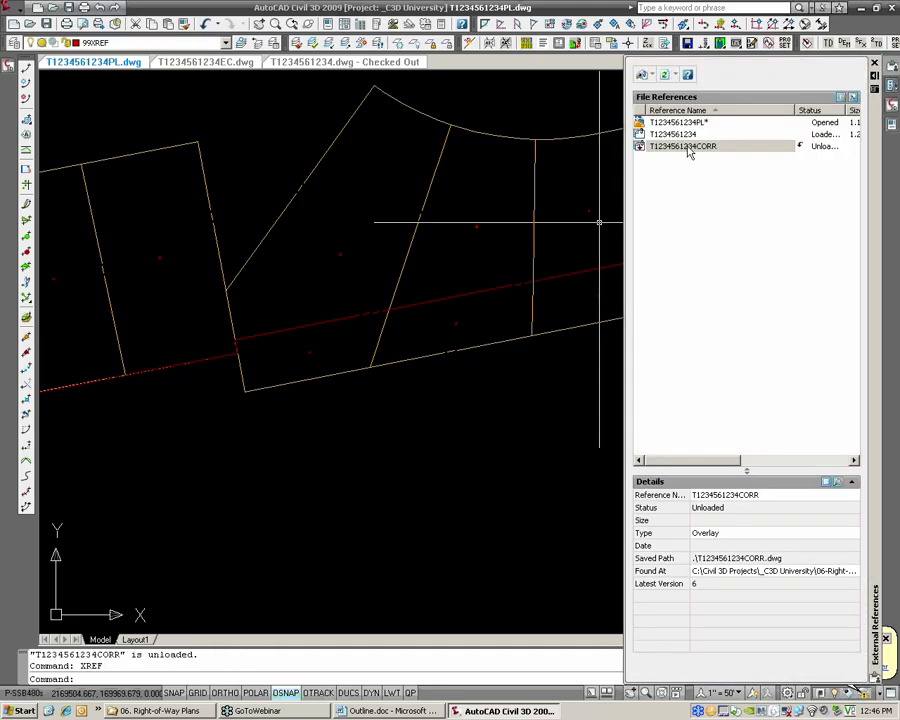
{"action": "right_click", "coordinate": [688, 150]}
{"action": "left_click", "coordinate": [708, 195]}
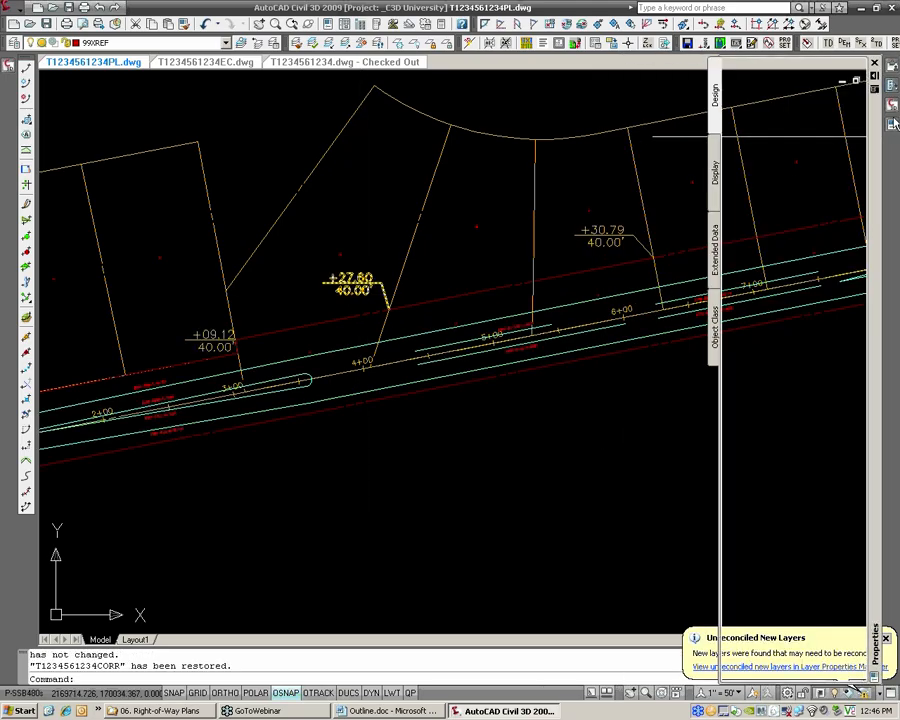
{"action": "mouse_move", "coordinate": [893, 110]}
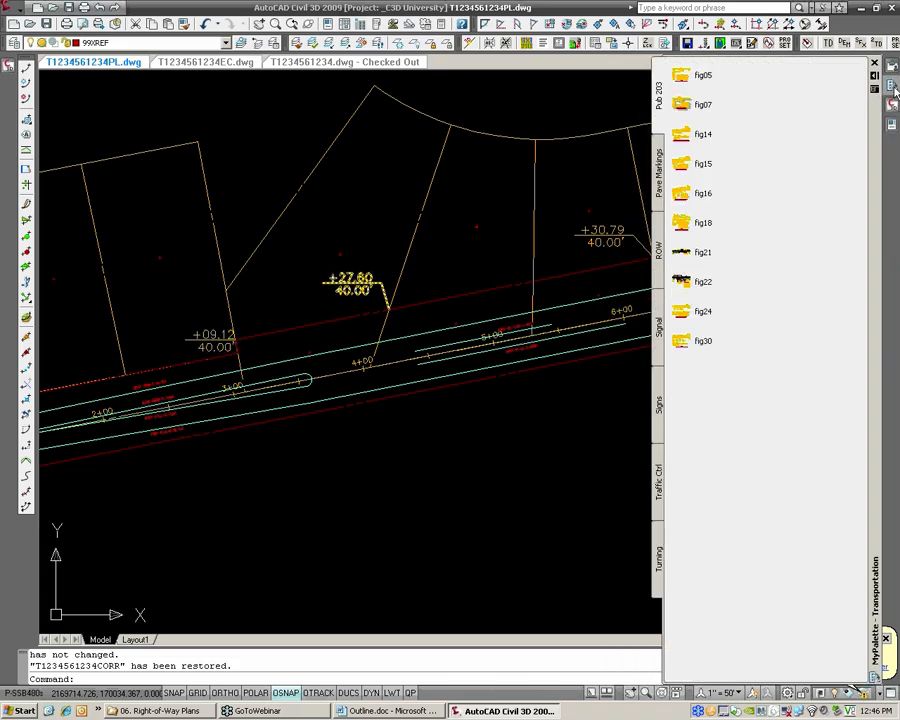
{"action": "mouse_move", "coordinate": [896, 68]}
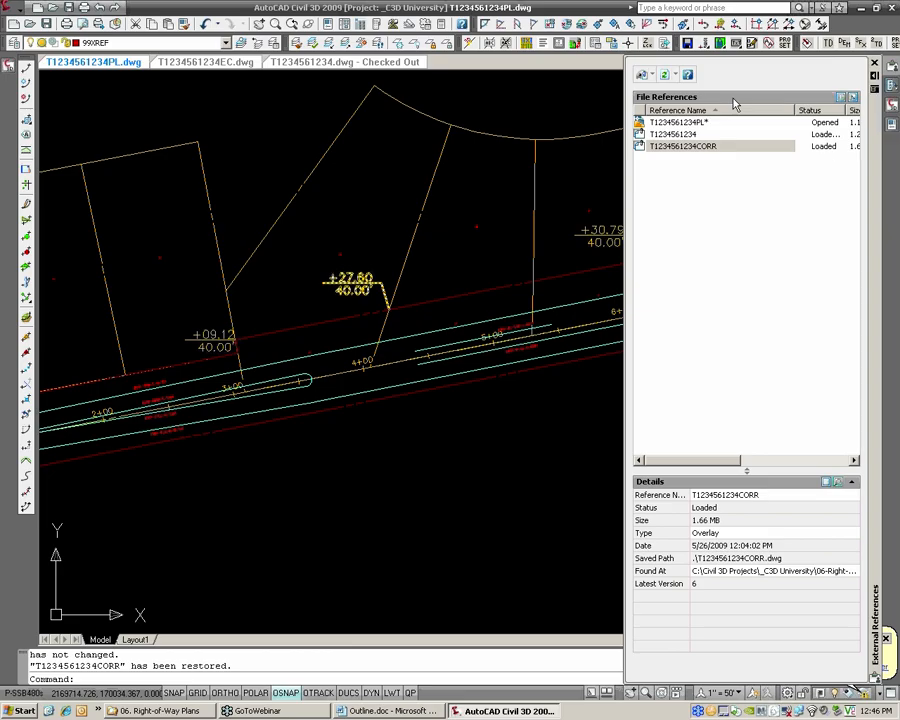
{"action": "right_click", "coordinate": [712, 147]}
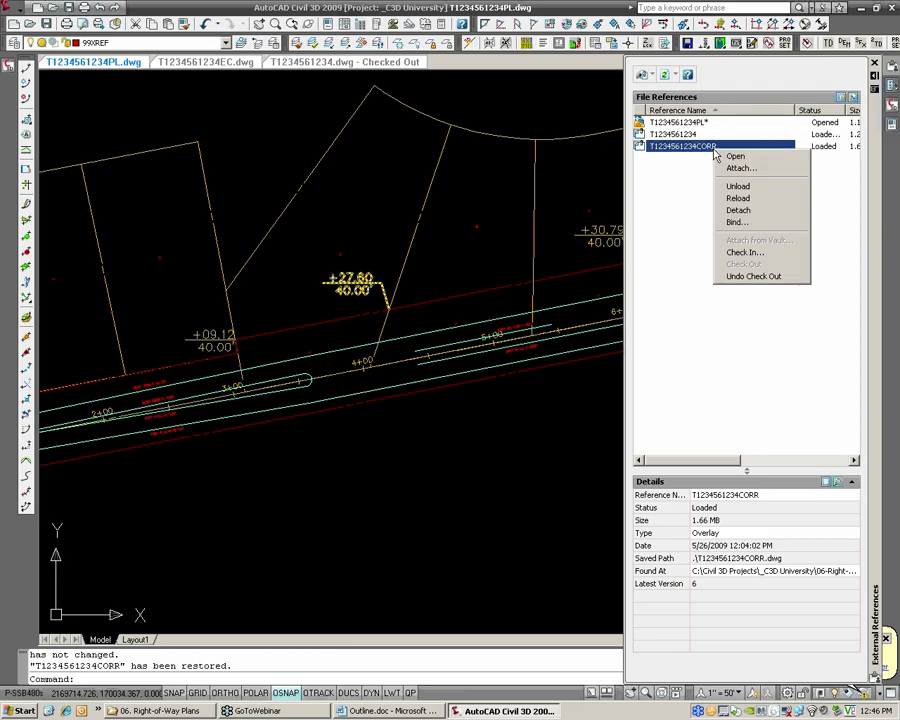
{"action": "left_click", "coordinate": [740, 211]}
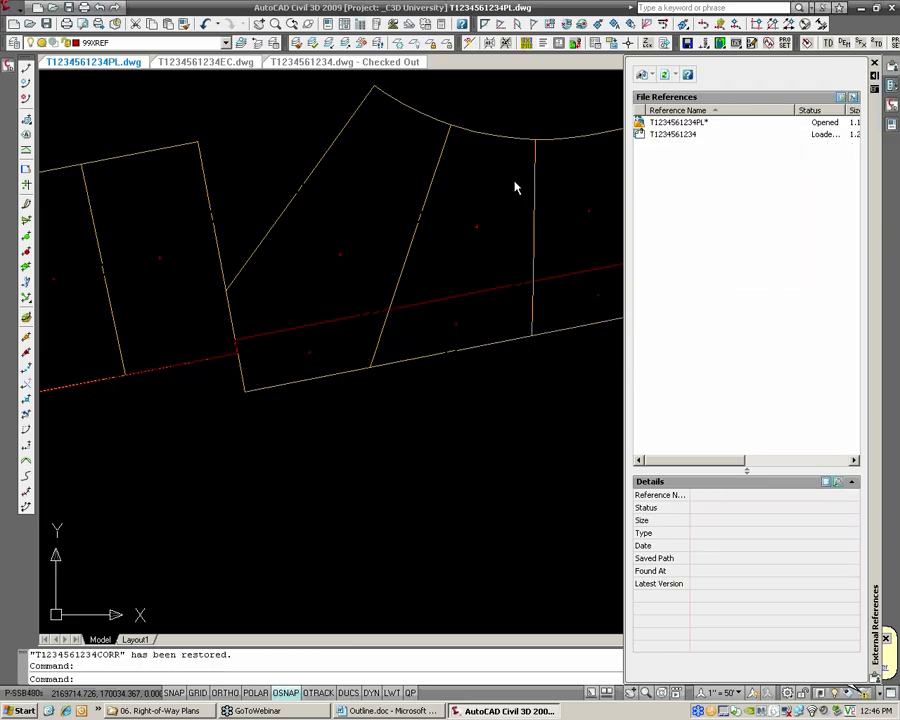
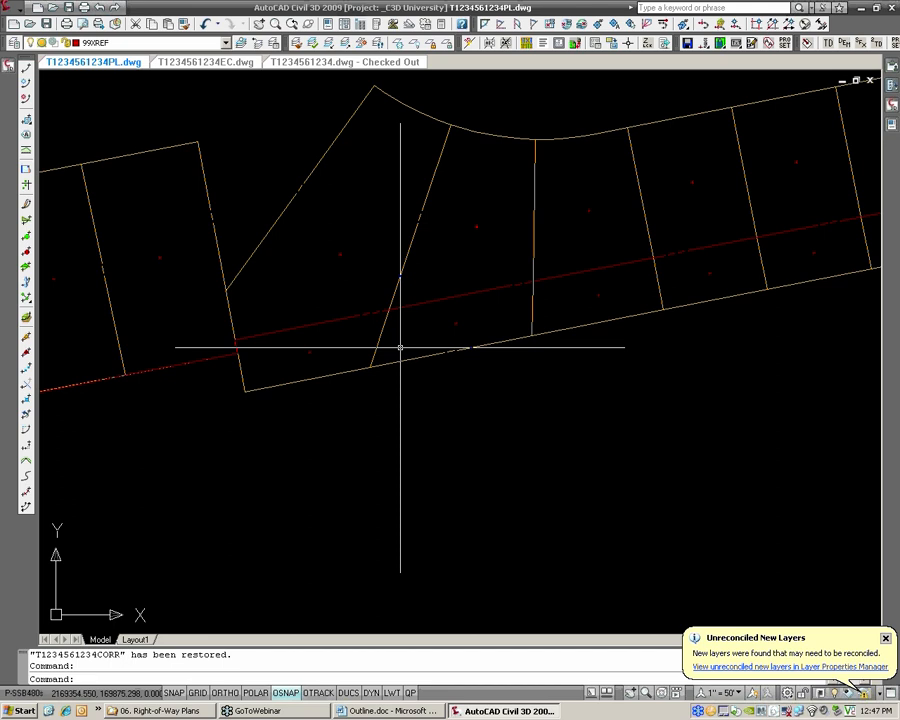
{"action": "left_click", "coordinate": [891, 87]}
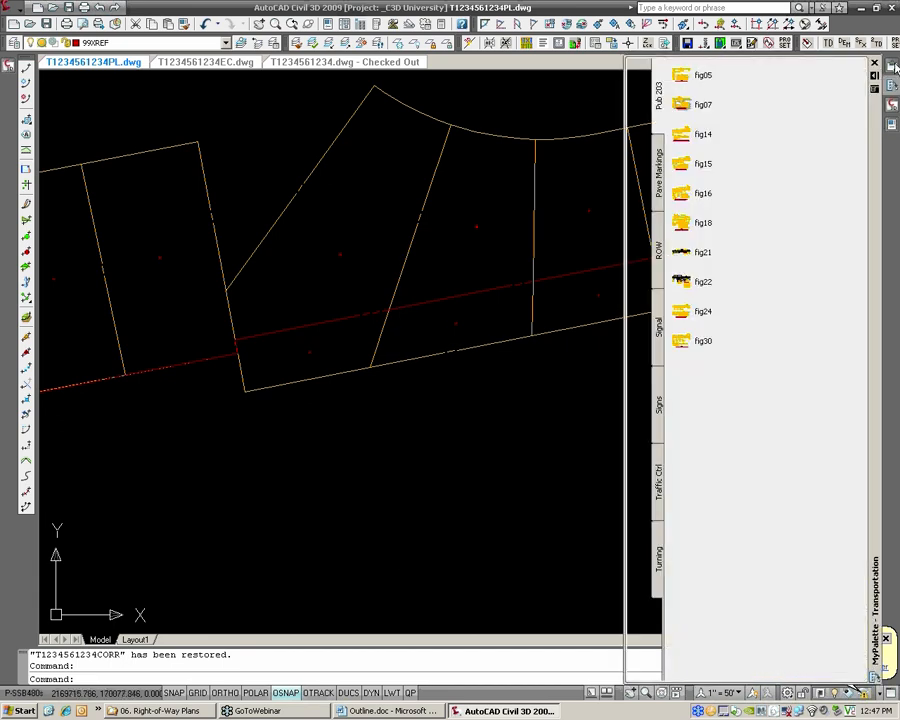
{"action": "left_click", "coordinate": [893, 66]}
{"action": "left_click", "coordinate": [680, 135]}
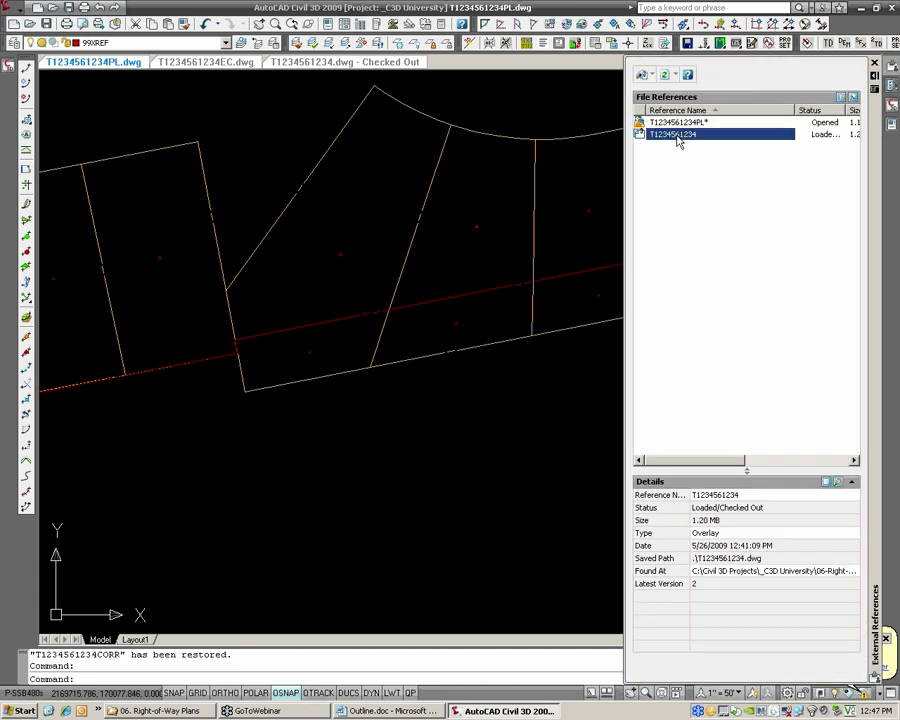
{"action": "left_click", "coordinate": [663, 578]}
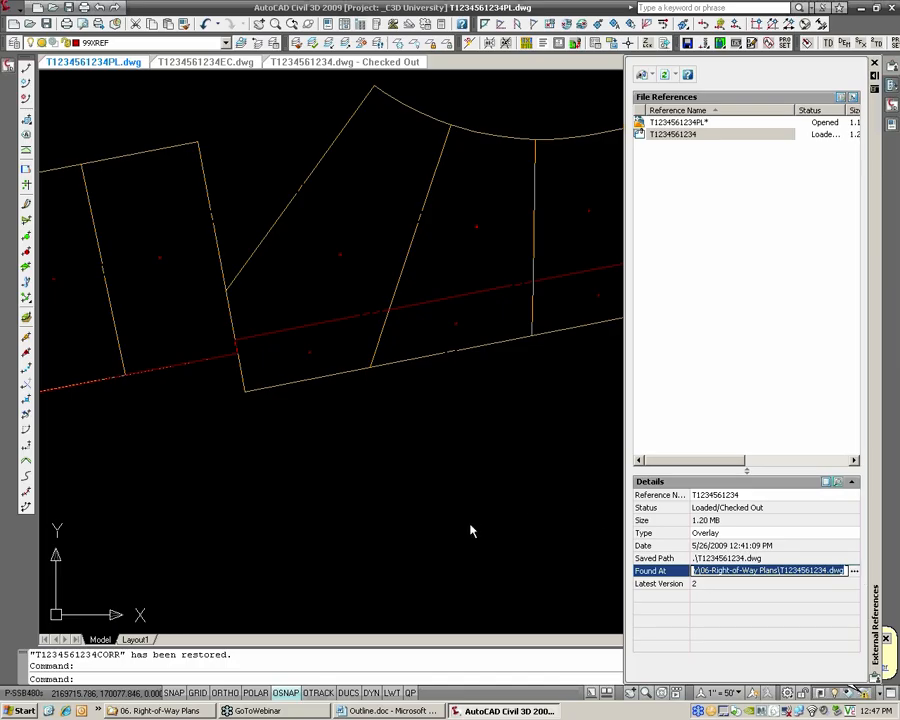
{"action": "key", "text": "Escape"}
{"action": "key", "text": "Escape"}
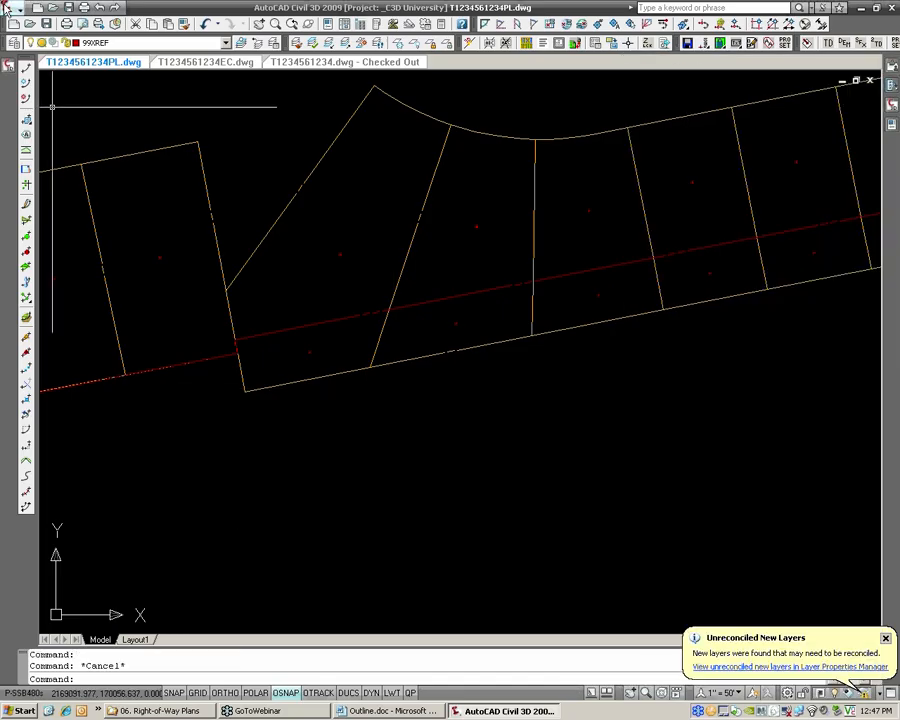
Set up single-segment parcel labels with the line label style DM3_TAG [PROP]
{"action": "left_click", "coordinate": [8, 8]}
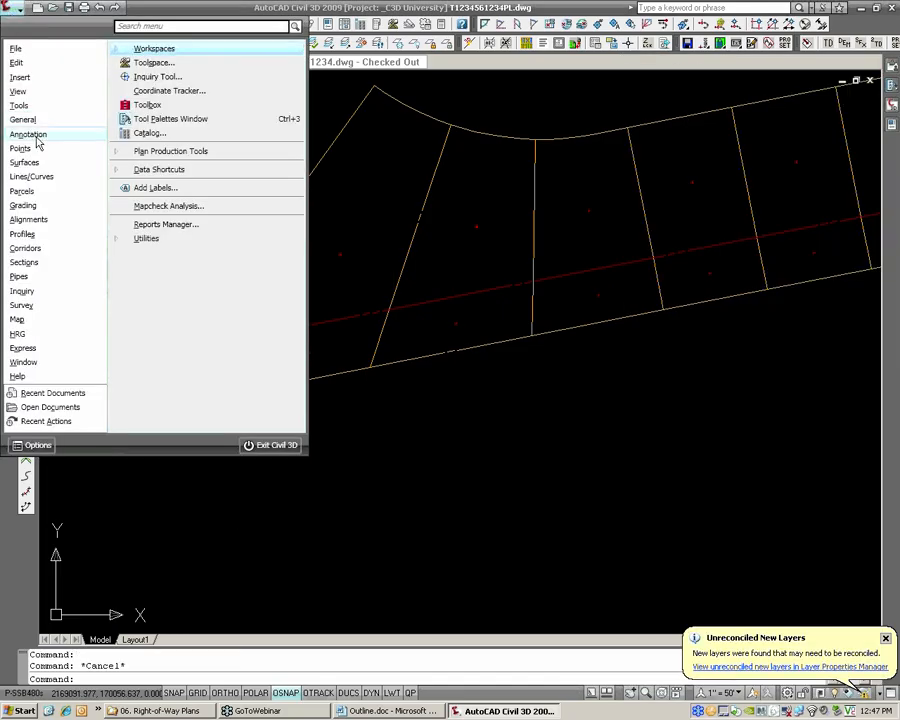
{"action": "mouse_move", "coordinate": [35, 153]}
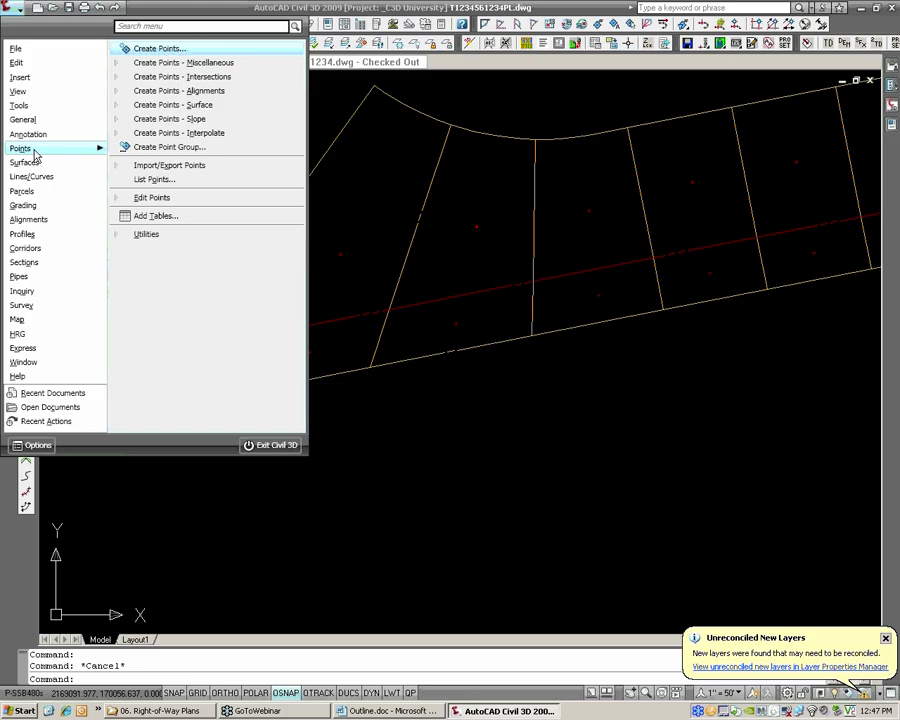
{"action": "mouse_move", "coordinate": [39, 197]}
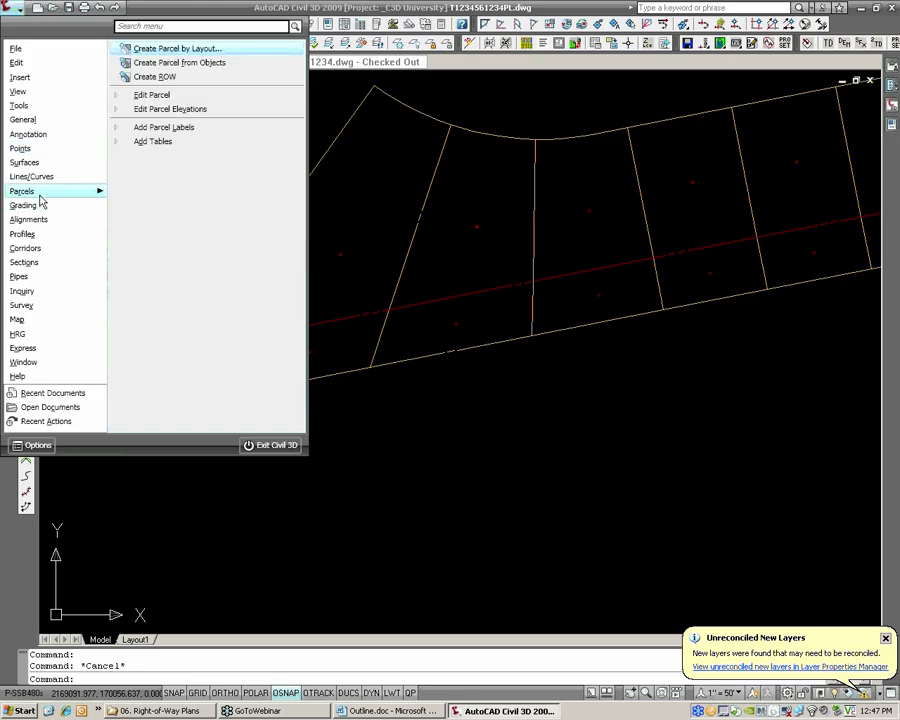
{"action": "left_click", "coordinate": [155, 129]}
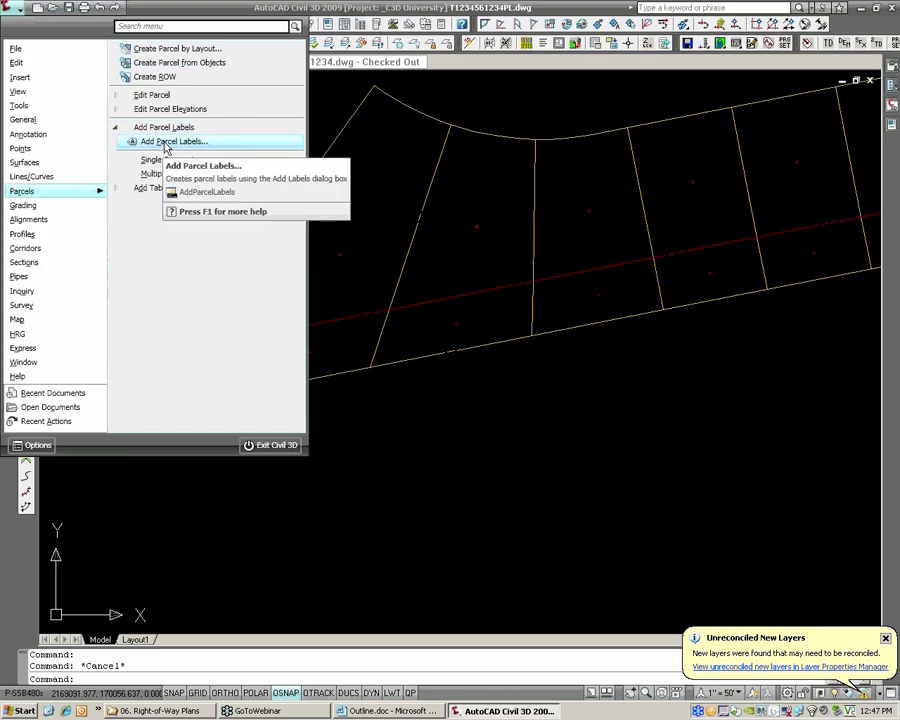
{"action": "left_click", "coordinate": [166, 142]}
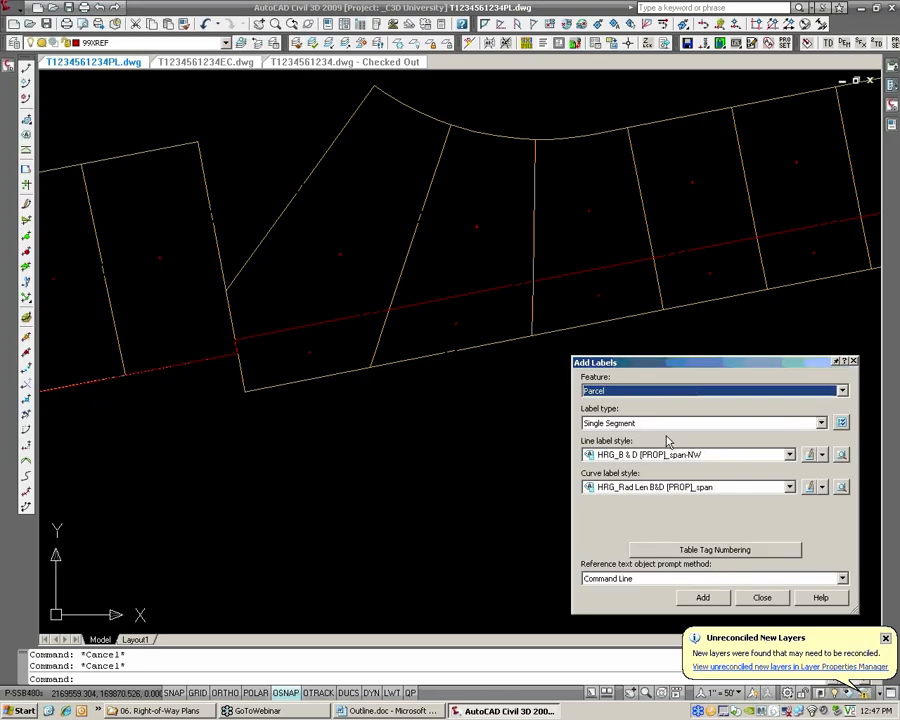
{"action": "left_click", "coordinate": [642, 454]}
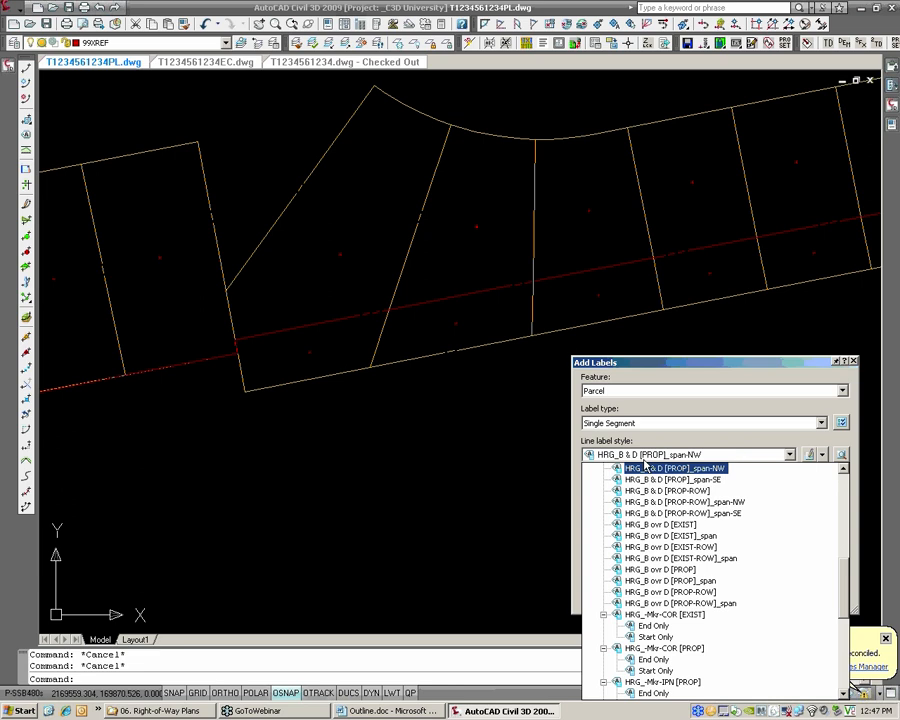
{"action": "scroll", "coordinate": [706, 517], "scroll_direction": "up", "scroll_amount": 8}
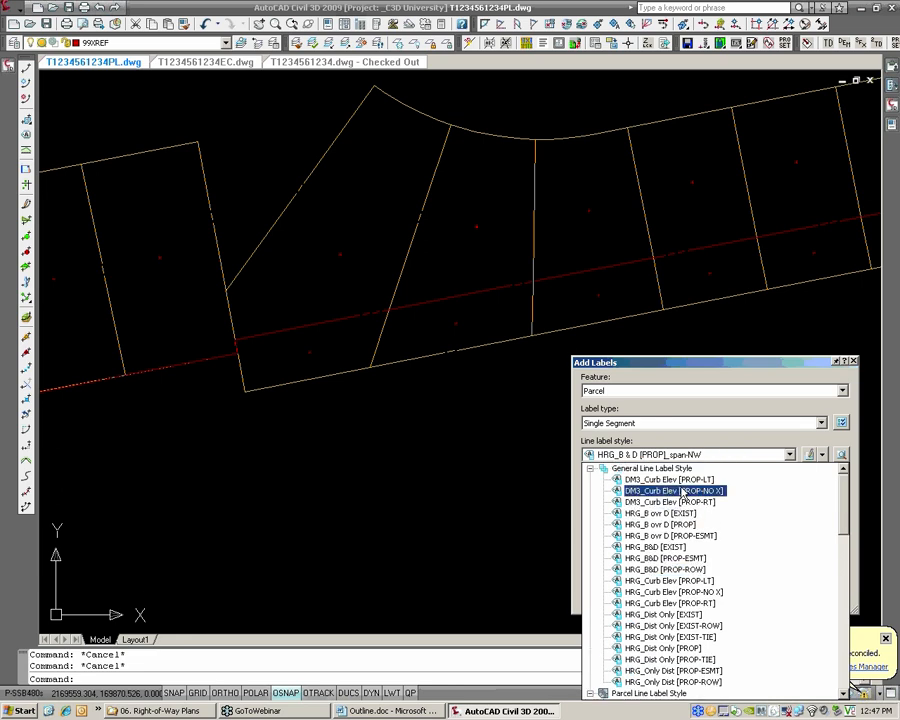
{"action": "scroll", "coordinate": [690, 510], "scroll_direction": "down", "scroll_amount": 7}
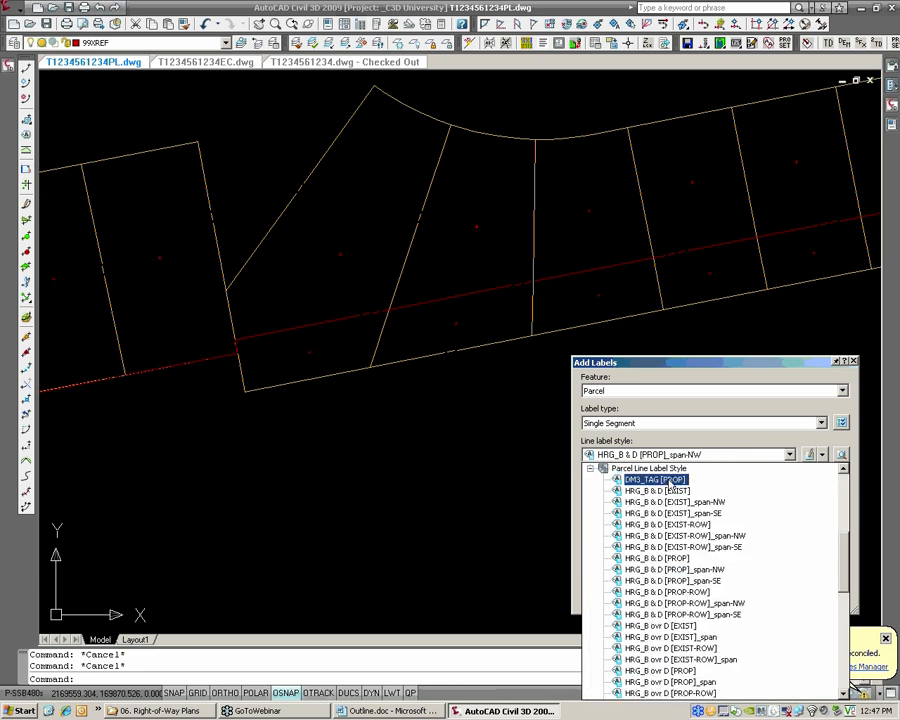
{"action": "left_click", "coordinate": [669, 480]}
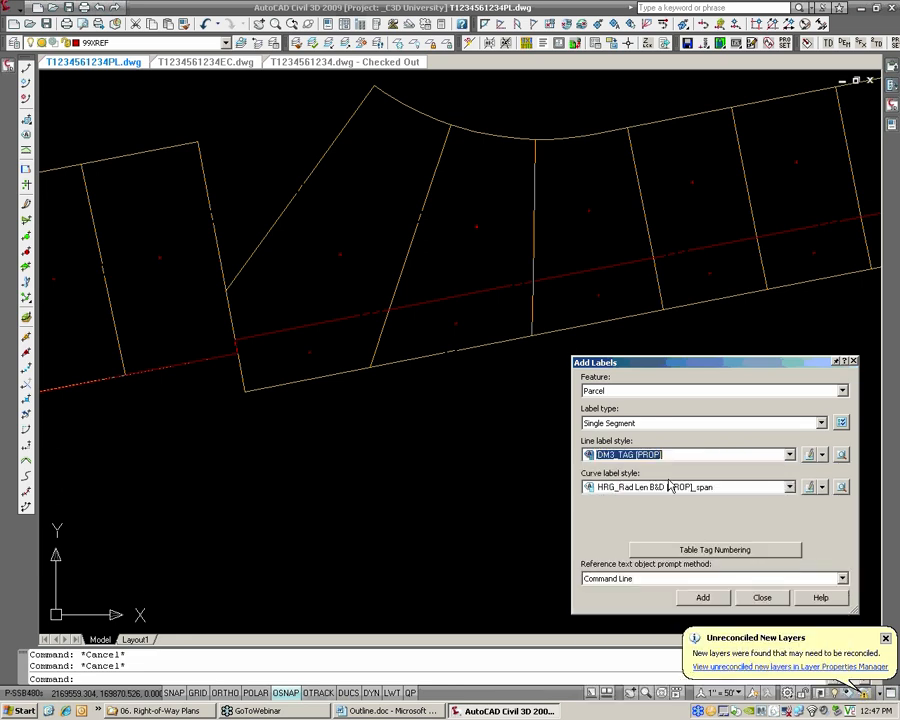
Tag the lower parts of the slanted and adjacent near-vertical lot lines and the rear boundary segment between them
{"action": "left_click", "coordinate": [703, 597]}
{"action": "left_click", "coordinate": [380, 336]}
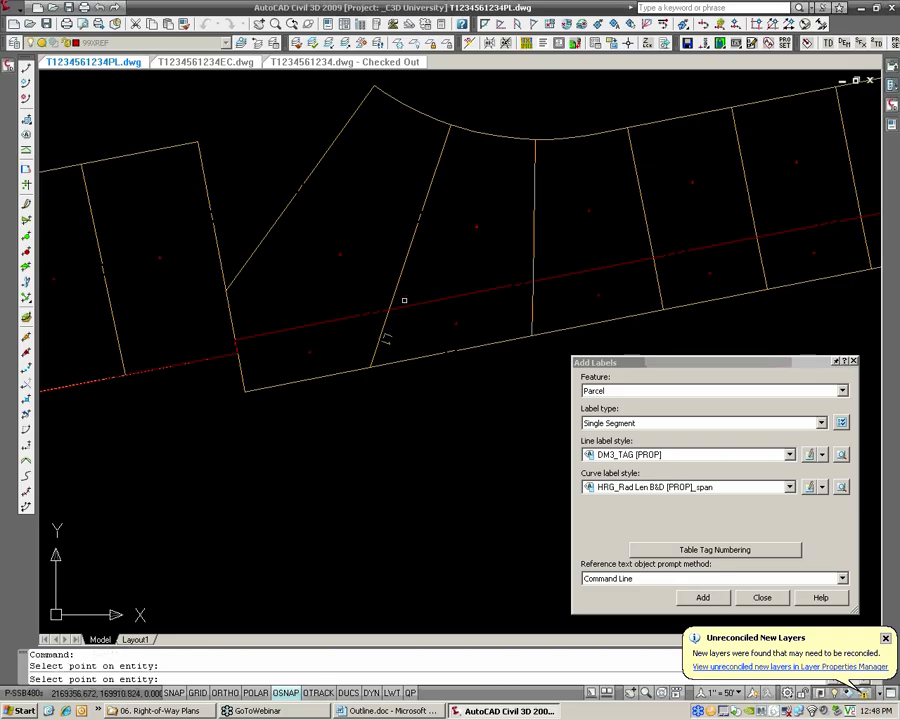
{"action": "scroll", "coordinate": [385, 337], "scroll_direction": "up", "scroll_amount": 1}
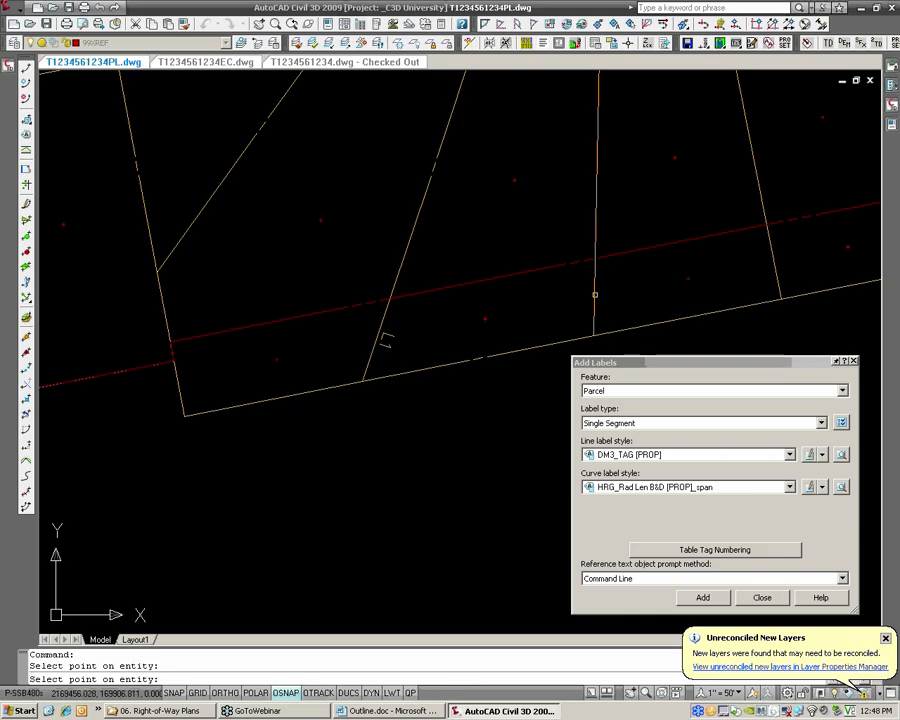
{"action": "left_click", "coordinate": [595, 295]}
{"action": "left_click", "coordinate": [492, 357]}
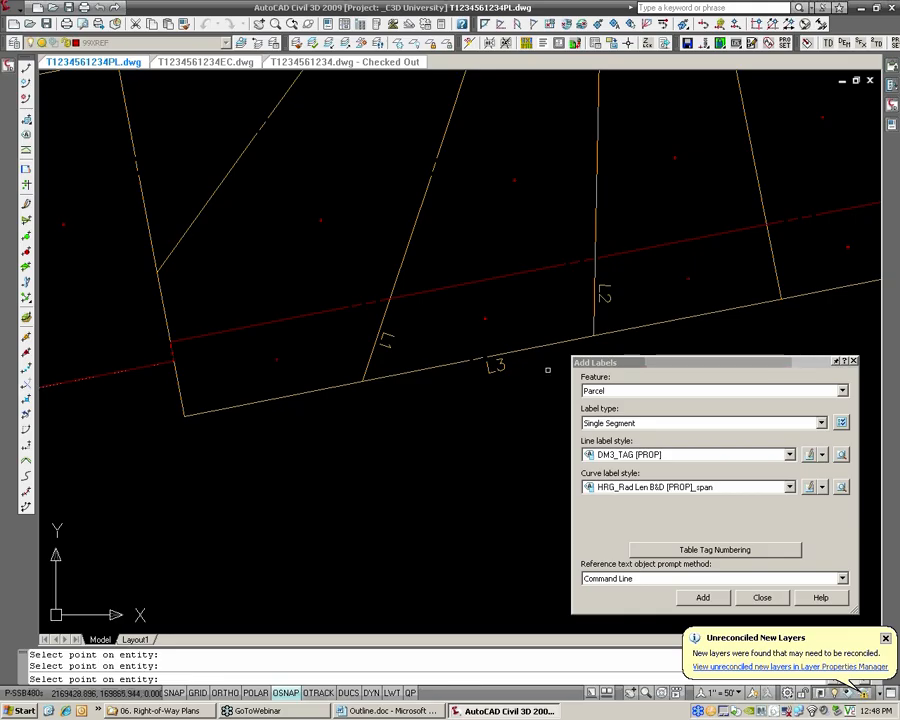
Try to label the red right-of-way line as a parcel segment, and end the labelling
{"action": "left_click", "coordinate": [504, 283]}
{"action": "scroll", "coordinate": [470, 300], "scroll_direction": "down", "scroll_amount": 3}
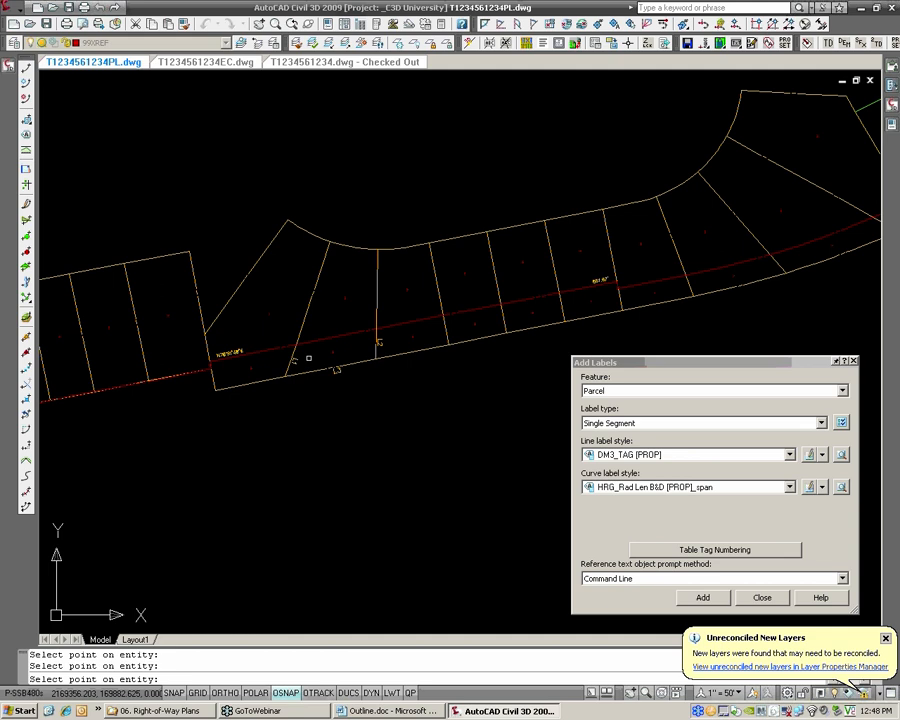
{"action": "scroll", "coordinate": [300, 355], "scroll_direction": "up", "scroll_amount": 2}
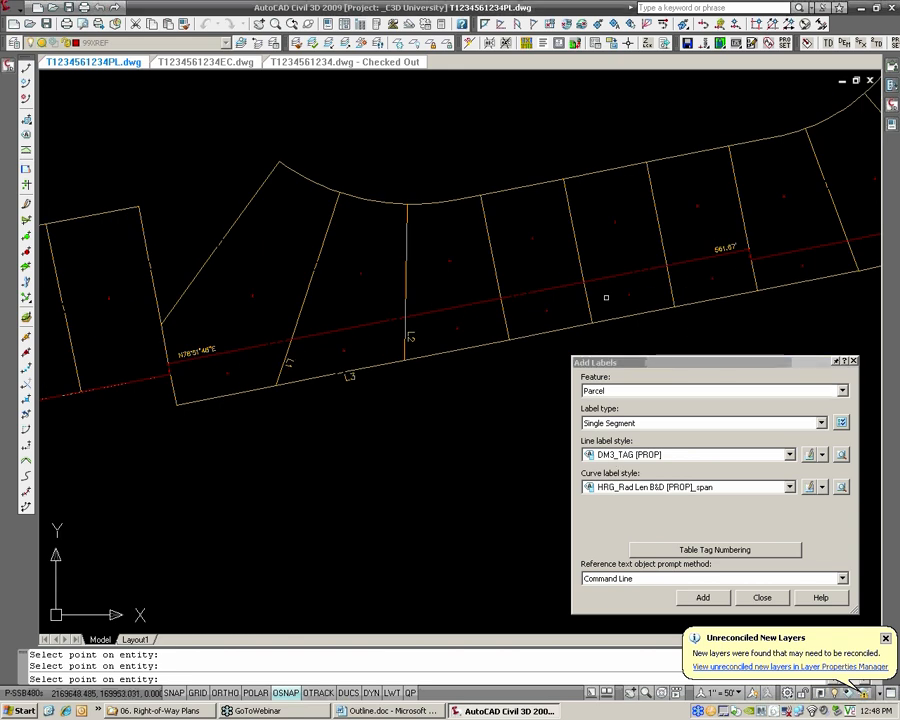
{"action": "key", "text": "Return"}
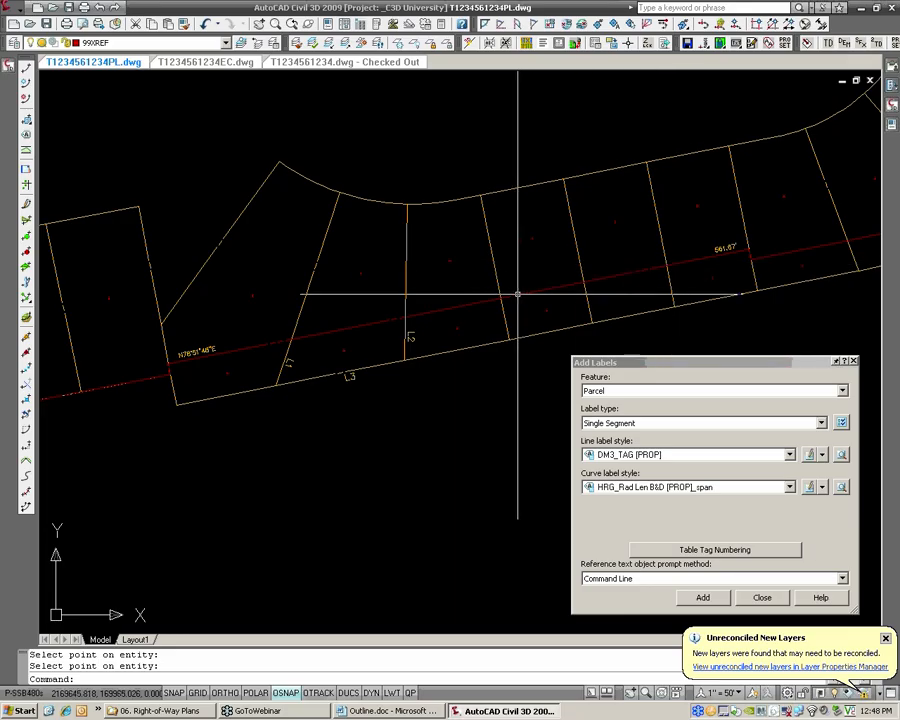
Erase the bearing and distance label from the red right-of-way line
{"action": "type", "text": "e"}
{"action": "key", "text": "Return"}
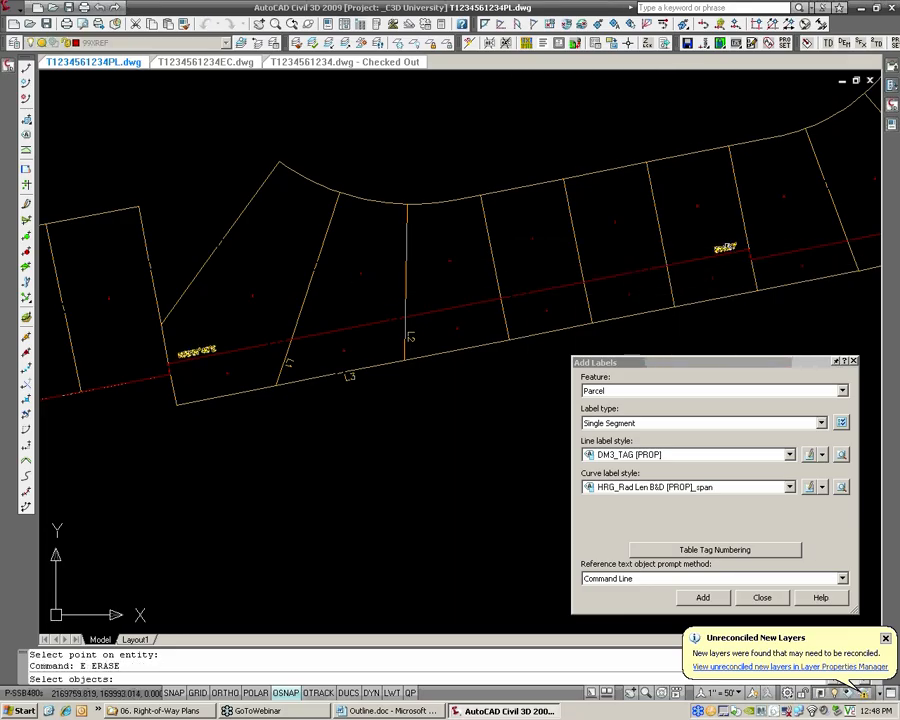
{"action": "left_click", "coordinate": [725, 248]}
{"action": "key", "text": "Return"}
Switch the labels to the Alignment feature, Single Segment type, with the line label style DM3_TAG [PROP]
{"action": "left_click", "coordinate": [617, 391]}
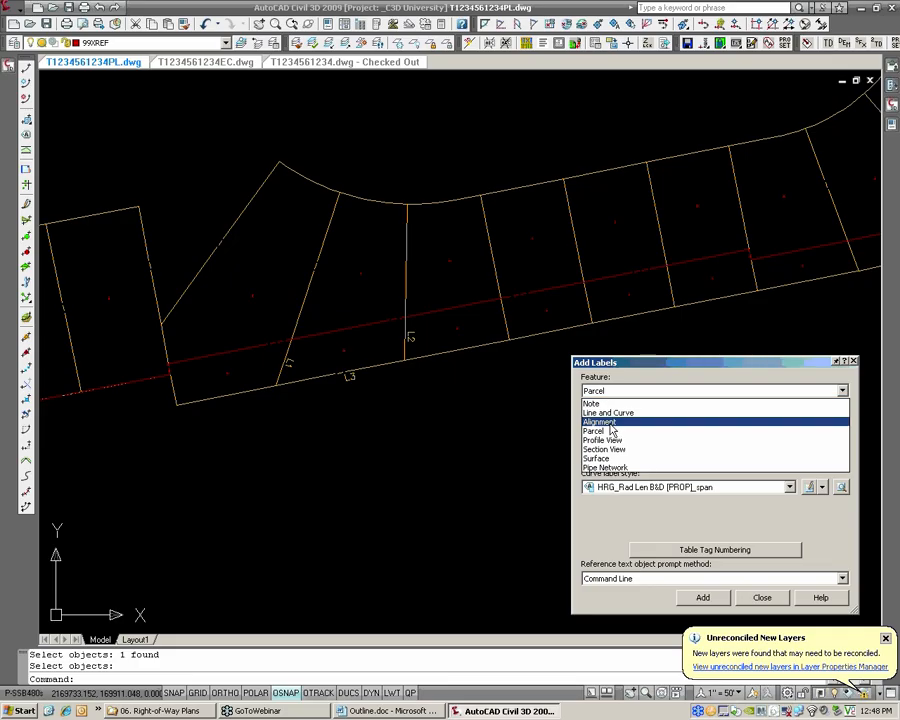
{"action": "left_click", "coordinate": [605, 422]}
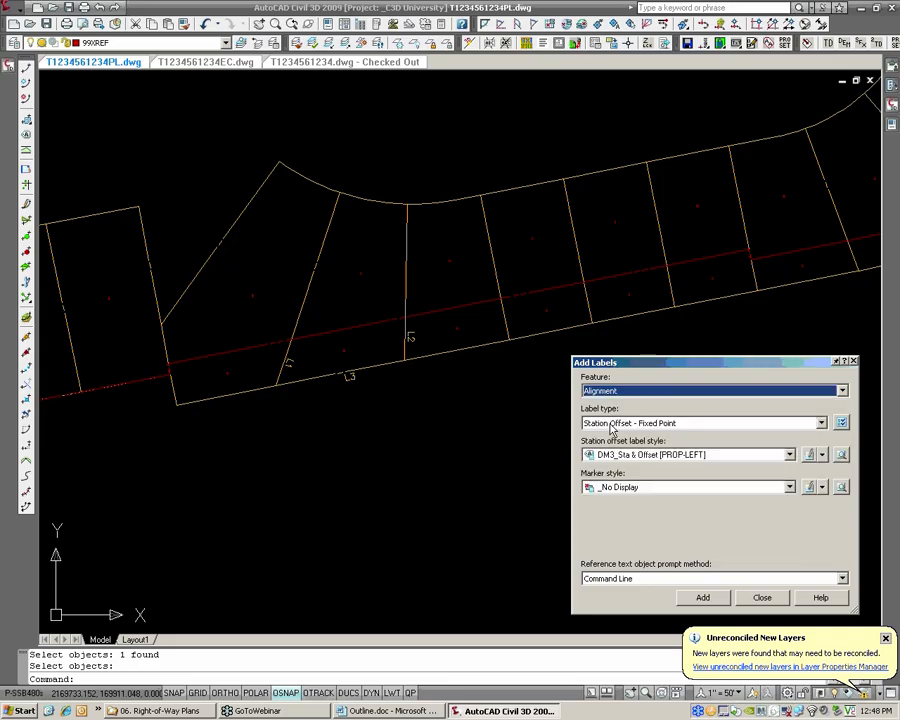
{"action": "left_click", "coordinate": [612, 425]}
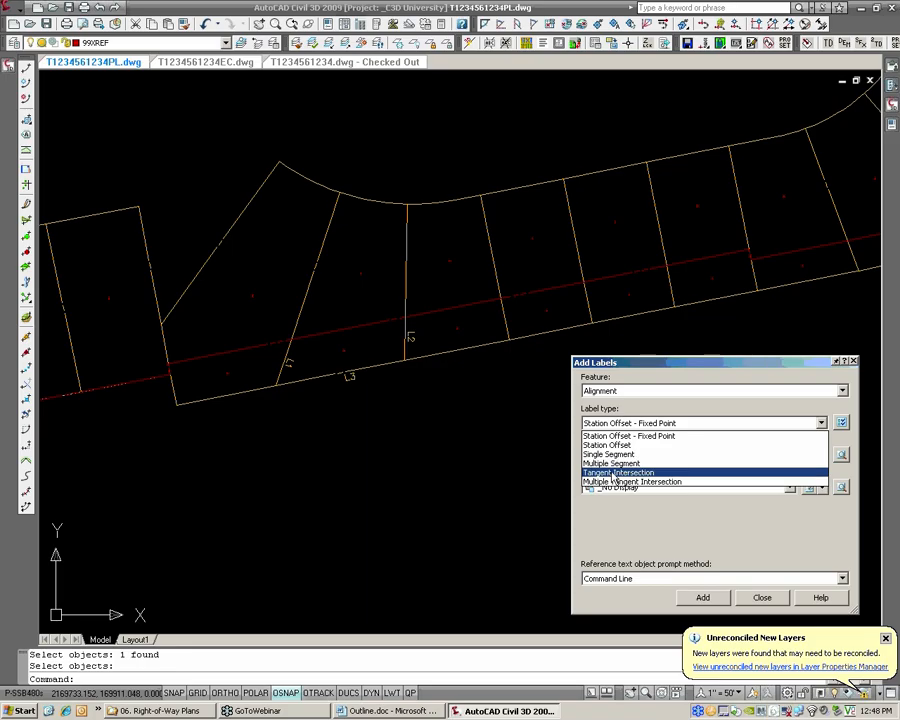
{"action": "left_click", "coordinate": [610, 454]}
{"action": "left_click", "coordinate": [613, 458]}
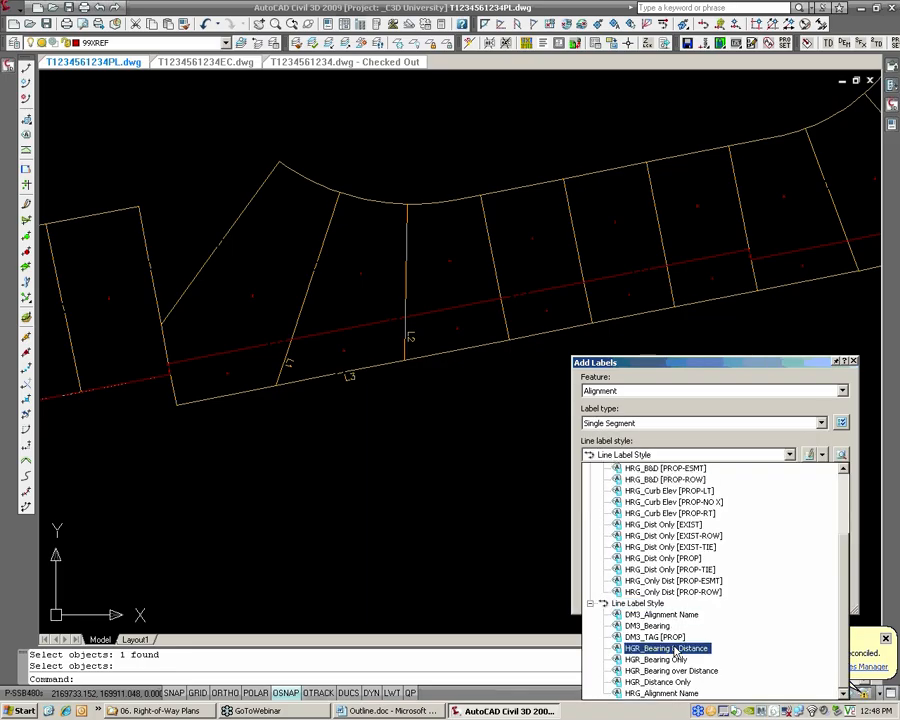
{"action": "left_click", "coordinate": [655, 637]}
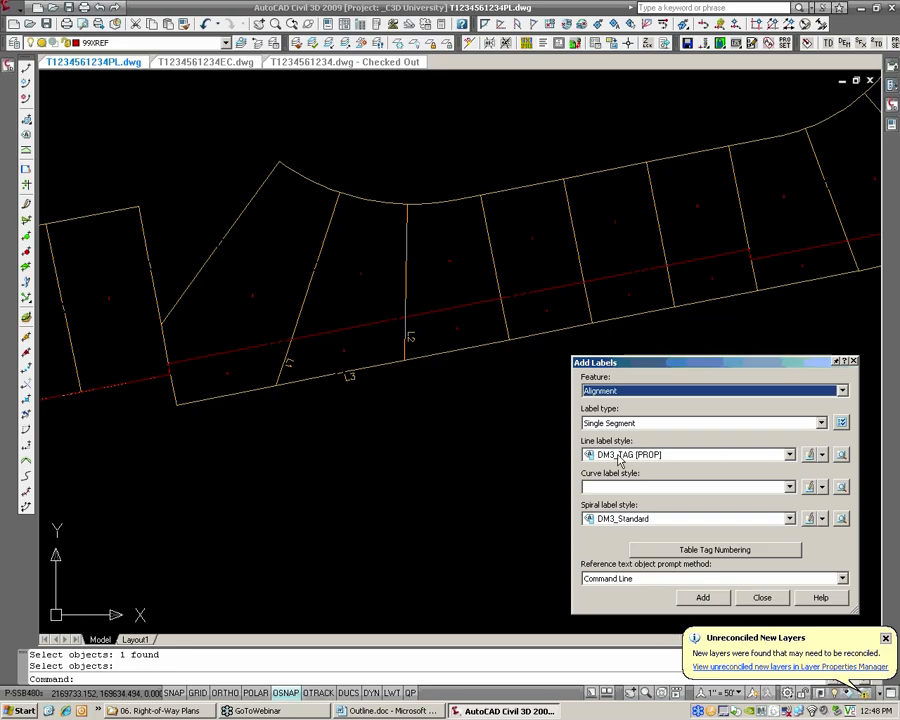
Tag the red right-of-way alignment in five consecutive lots, starting between the two lot lines already tagged
{"action": "left_click", "coordinate": [702, 596]}
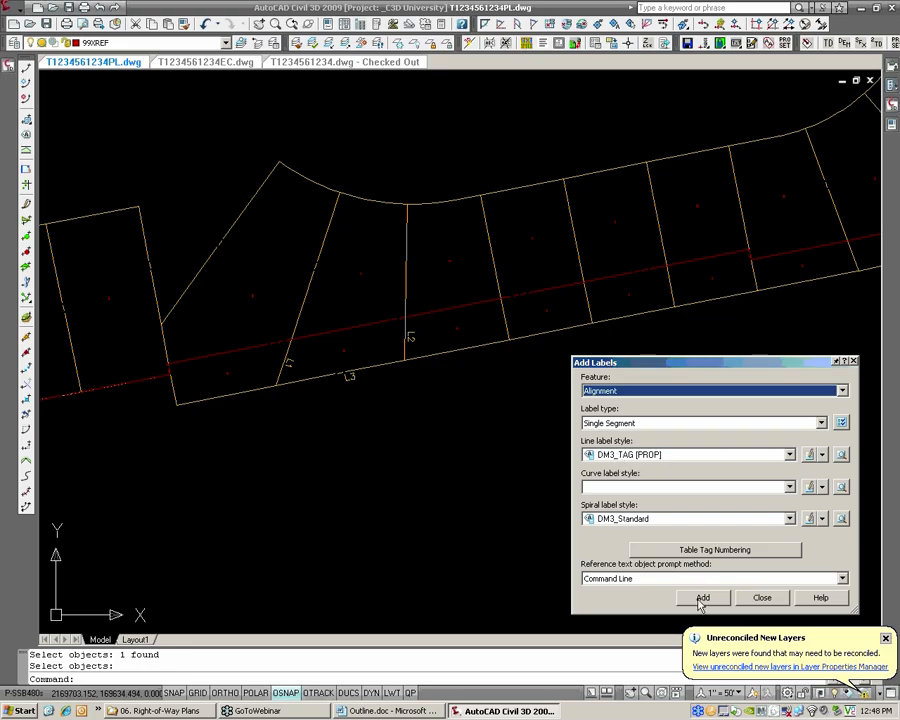
{"action": "left_click", "coordinate": [363, 328]}
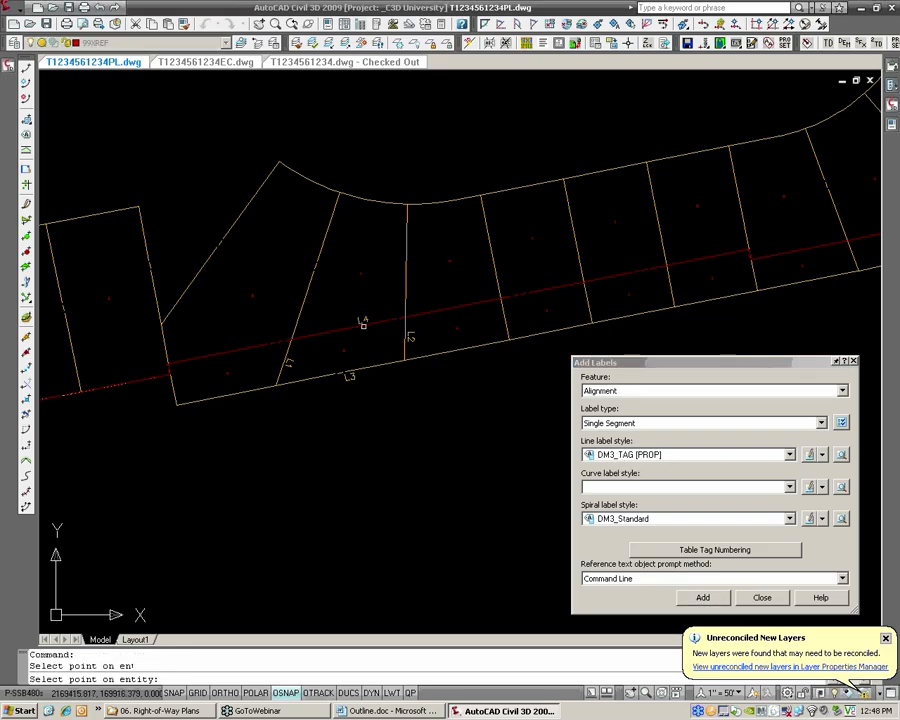
{"action": "left_click", "coordinate": [464, 302]}
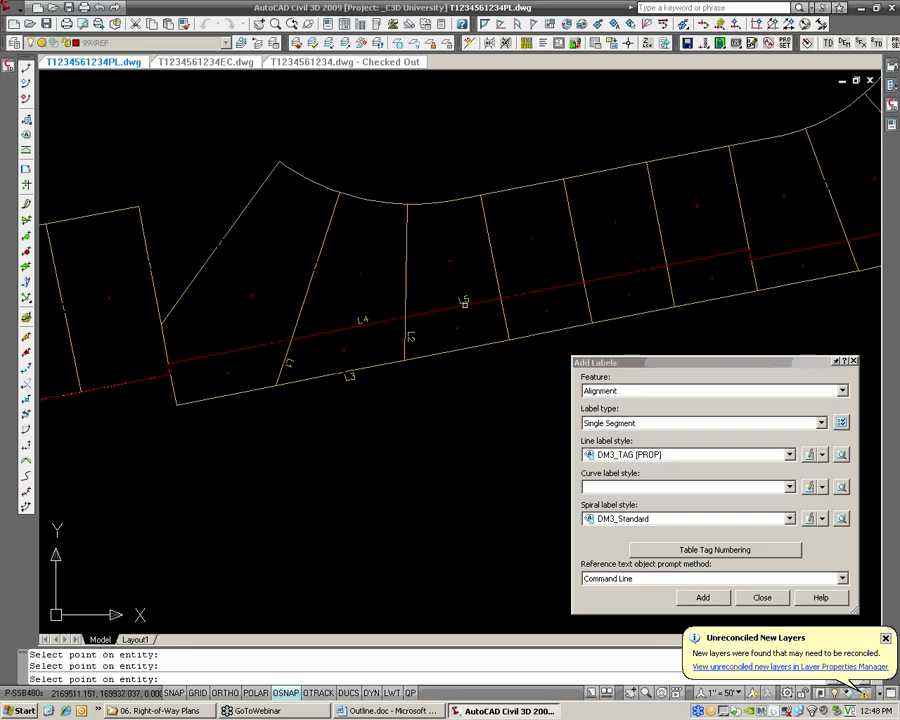
{"action": "left_click", "coordinate": [553, 283]}
{"action": "left_click", "coordinate": [644, 271]}
{"action": "key", "text": "Return"}
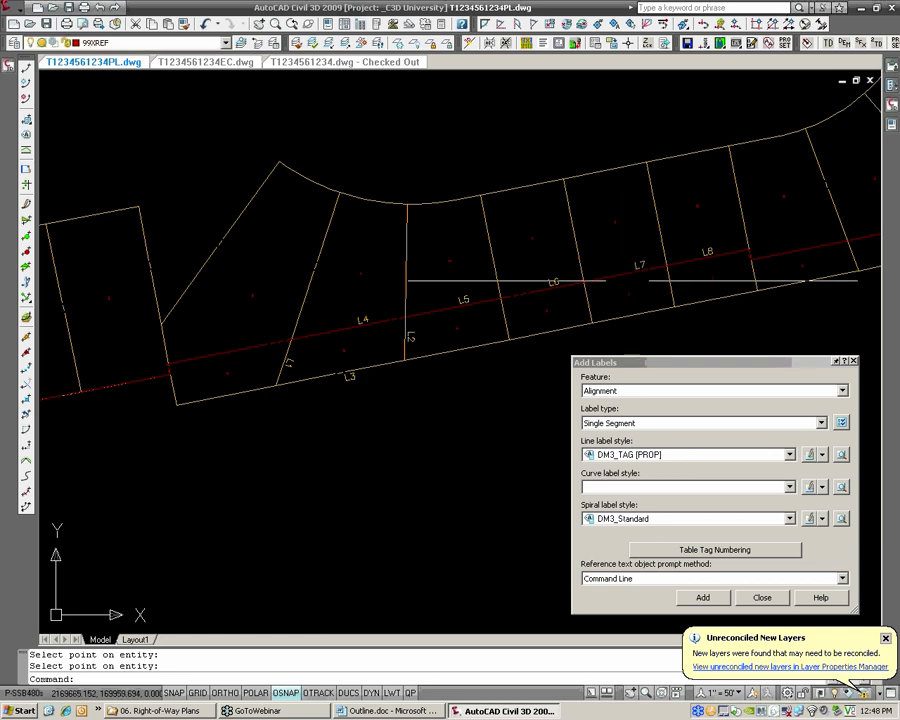
Set the label feature back to Parcel and close the Add Labels dialog
{"action": "left_click", "coordinate": [721, 568]}
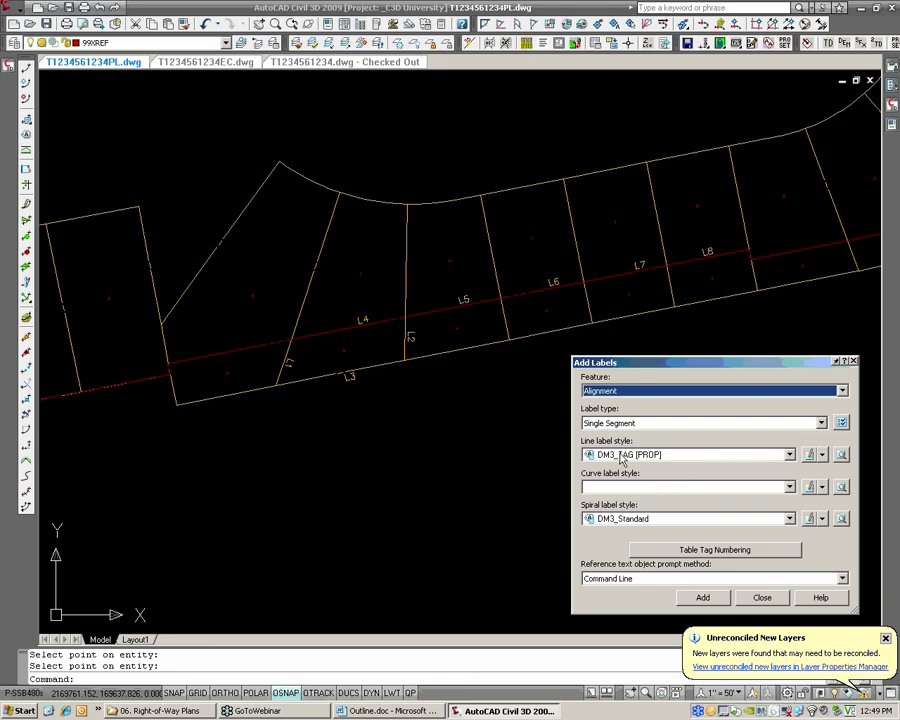
{"action": "left_click", "coordinate": [619, 391]}
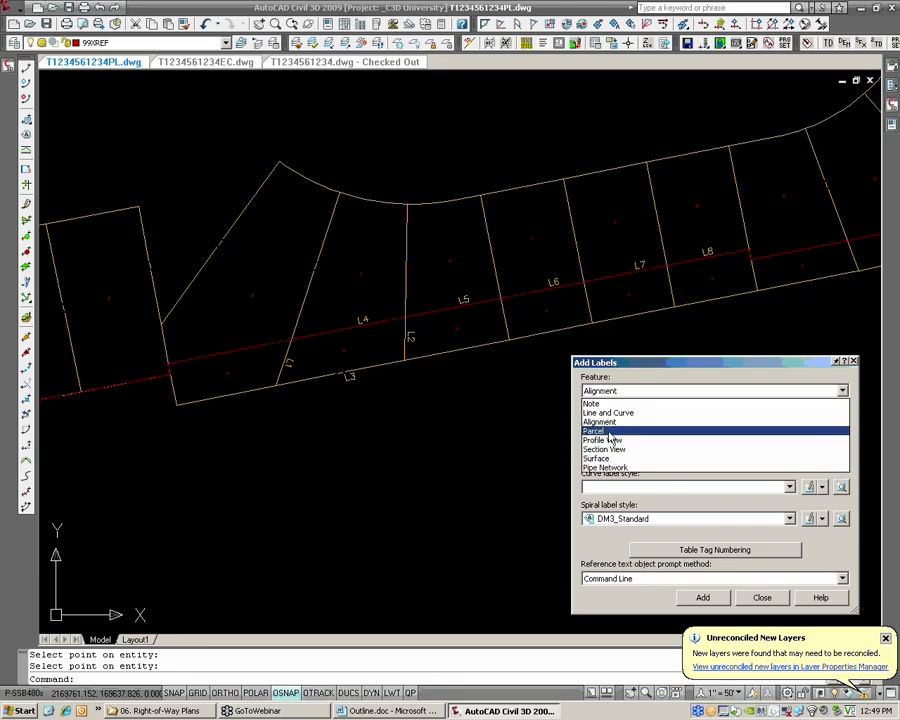
{"action": "left_click", "coordinate": [607, 431]}
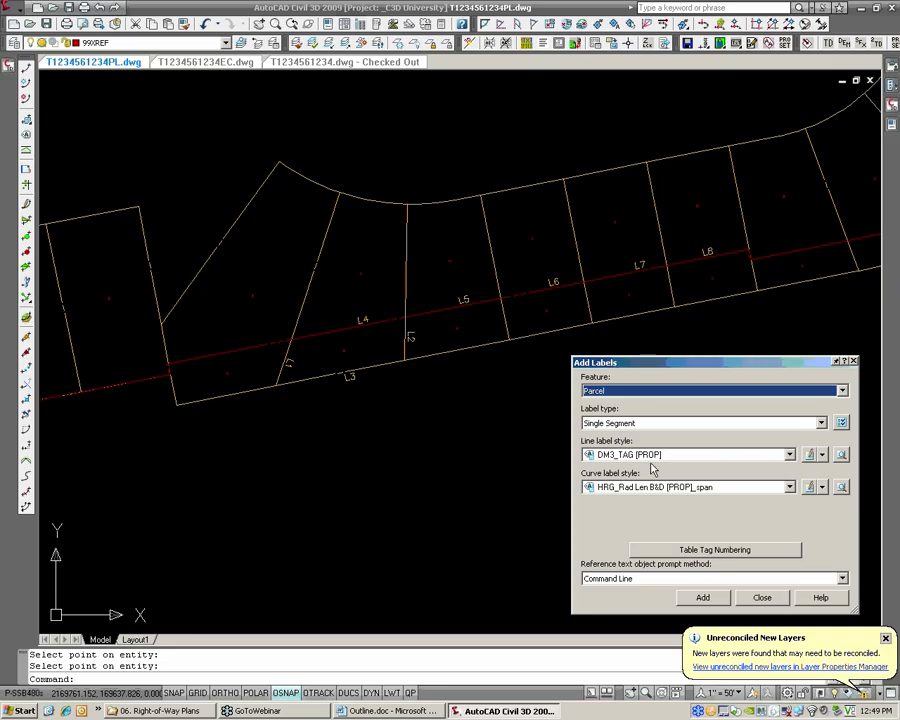
{"action": "left_click", "coordinate": [762, 598]}
{"action": "scroll", "coordinate": [389, 386], "scroll_direction": "up", "scroll_amount": 3}
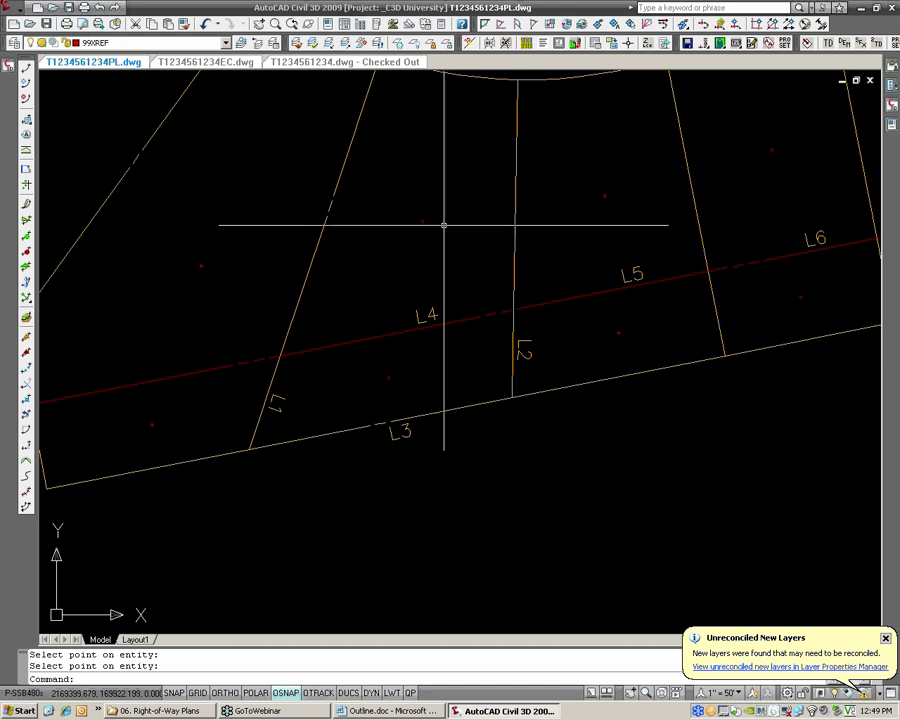
{"action": "middle_click_drag", "start_coordinate": [403, 292], "coordinate": [428, 360]}
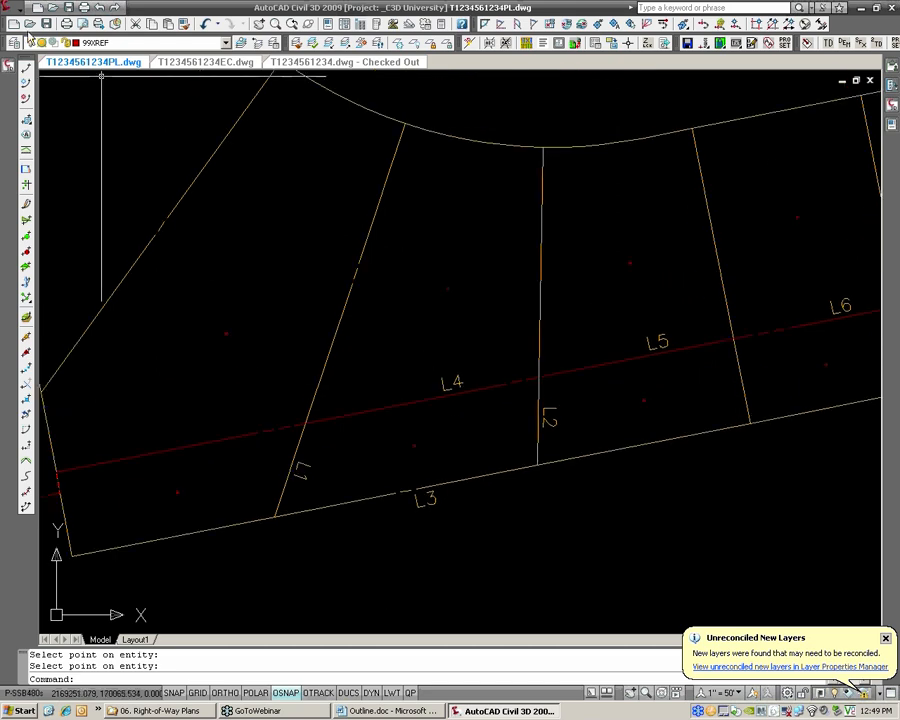
Set up parcel labelling with the Parcel feature, Area label type and area label style HRG_ROW [PROP]
{"action": "mouse_move", "coordinate": [9, 66]}
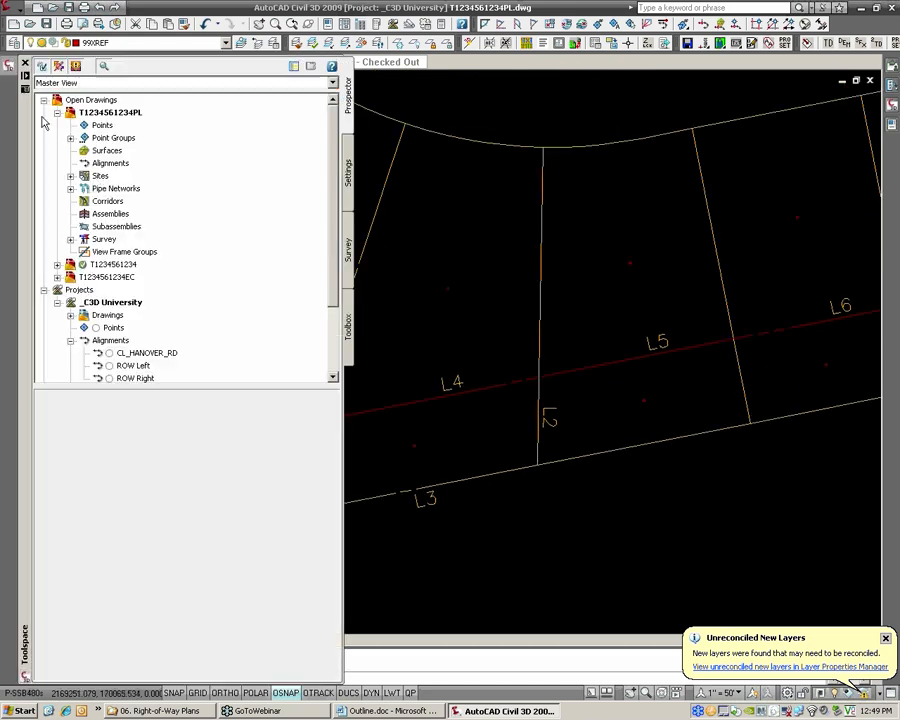
{"action": "left_click", "coordinate": [15, 7]}
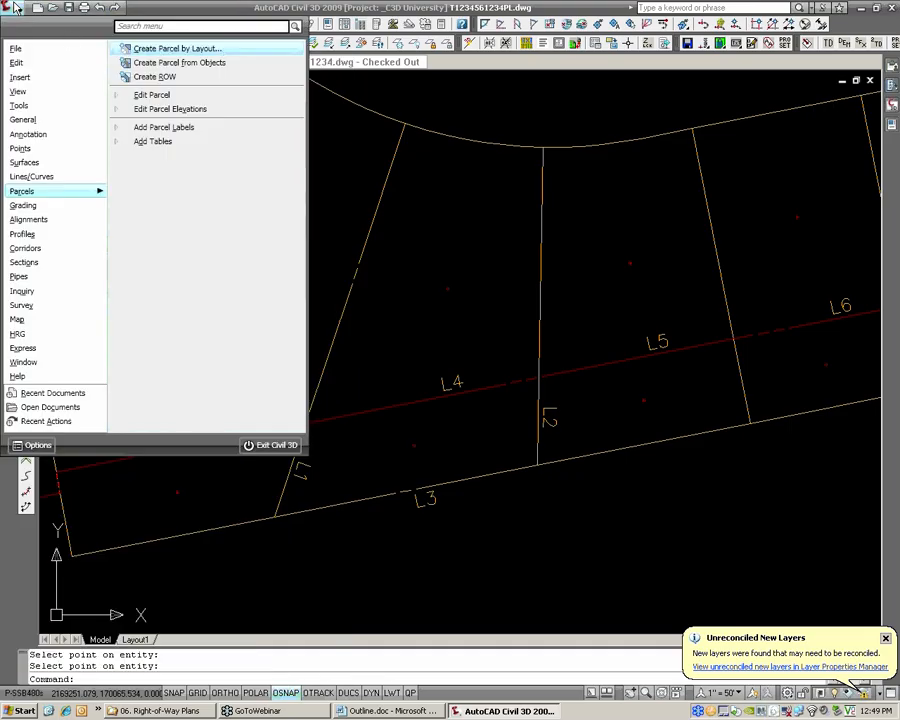
{"action": "left_click", "coordinate": [157, 127]}
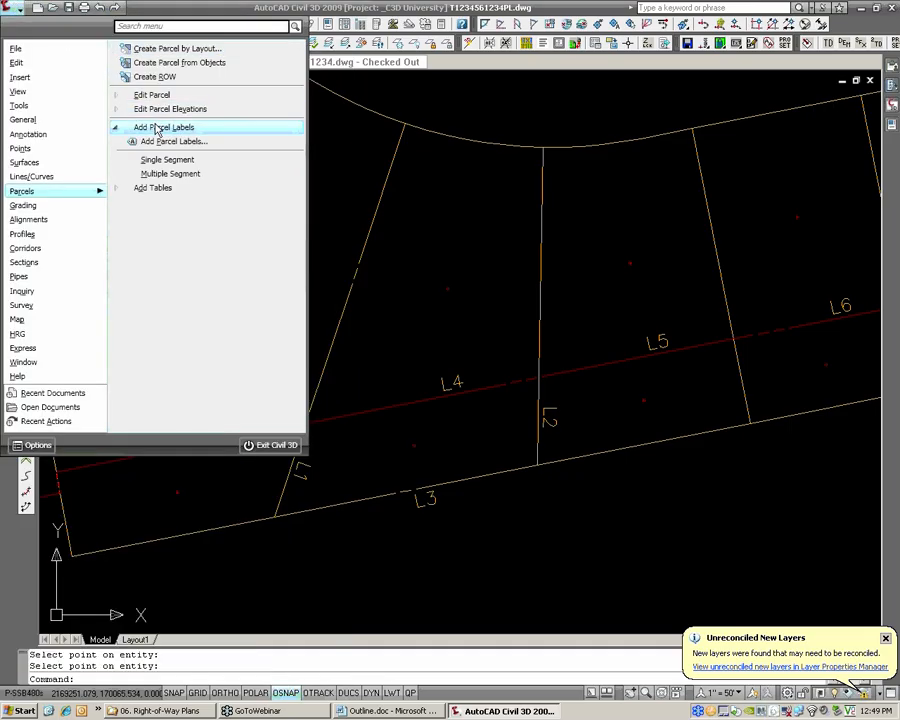
{"action": "left_click", "coordinate": [160, 141]}
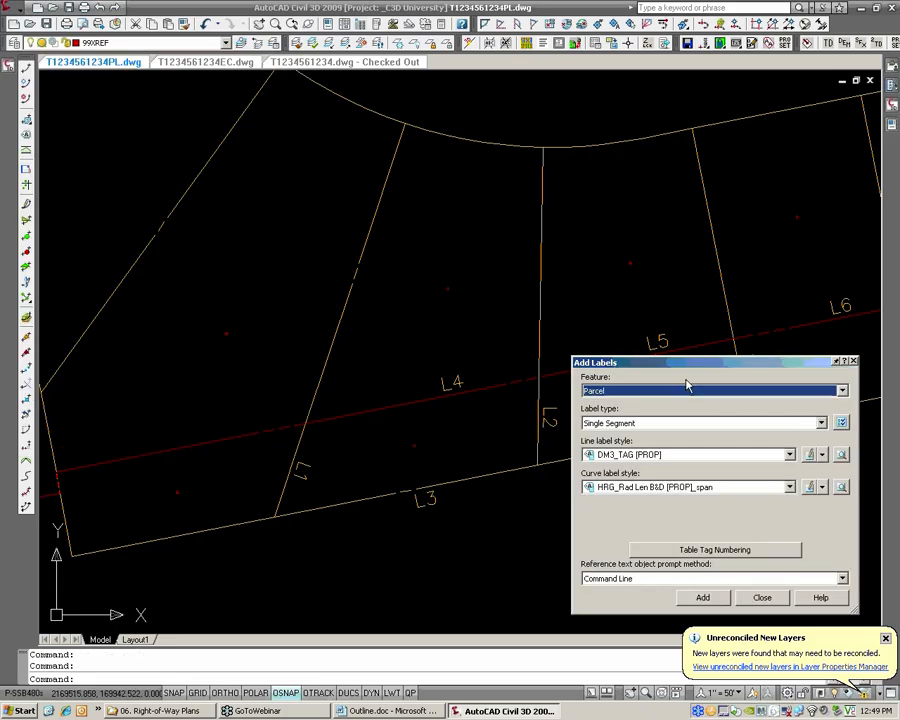
{"action": "left_click", "coordinate": [645, 424]}
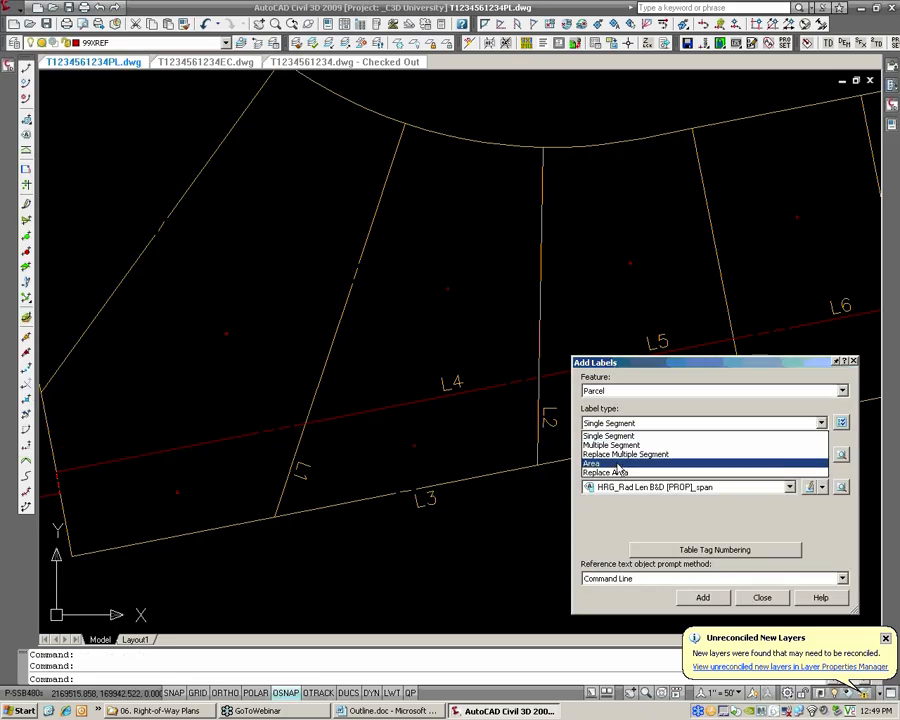
{"action": "left_click", "coordinate": [614, 463]}
{"action": "left_click", "coordinate": [636, 459]}
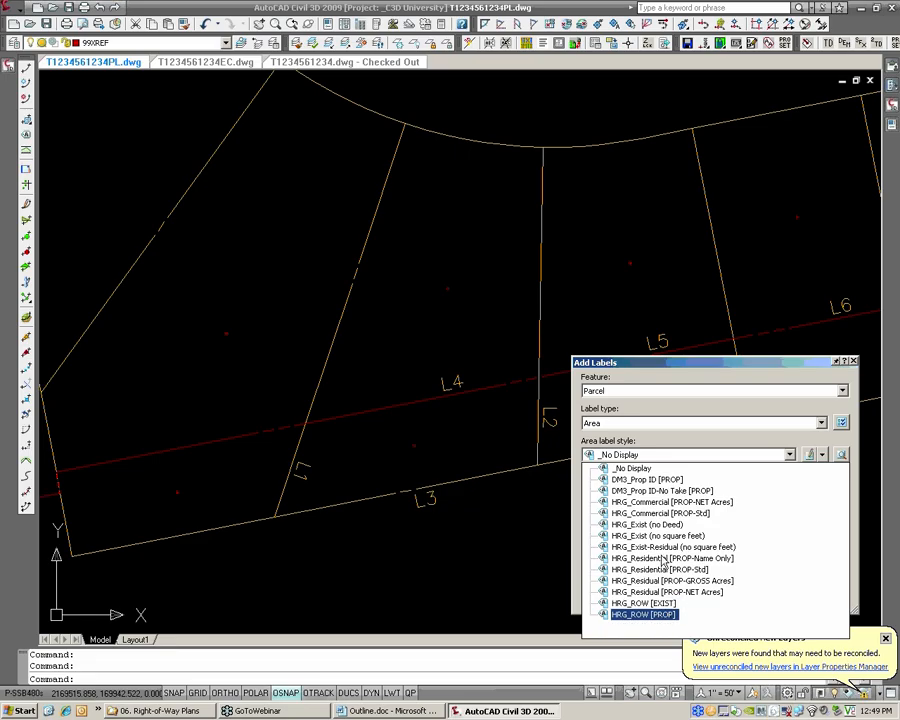
{"action": "left_click", "coordinate": [645, 614]}
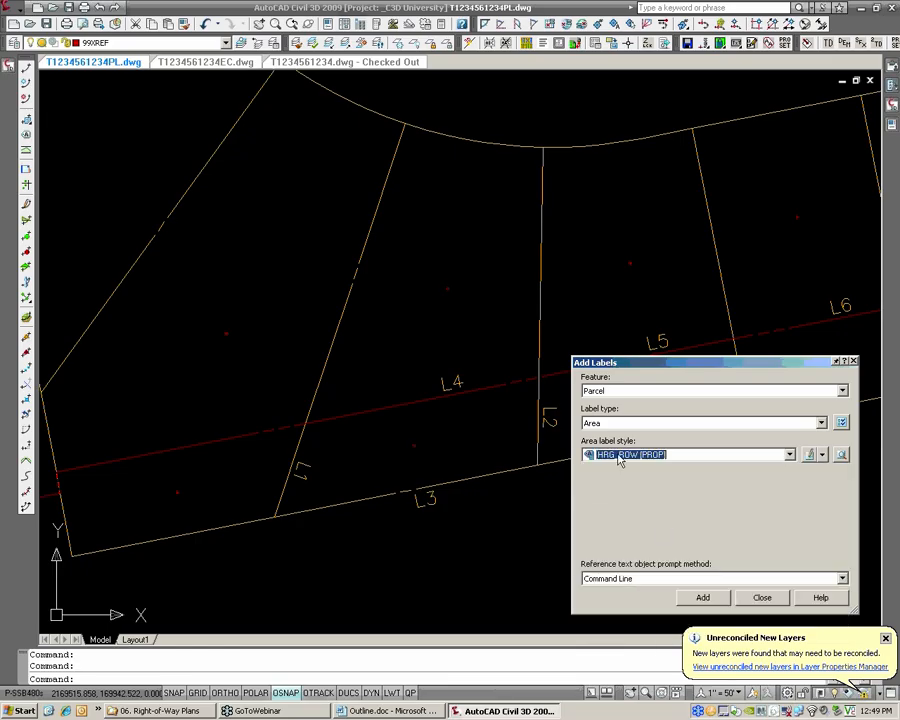
Add area labels to the two parcels between L1 and L2, one on each side of the red right-of-way line
{"action": "left_click", "coordinate": [703, 597]}
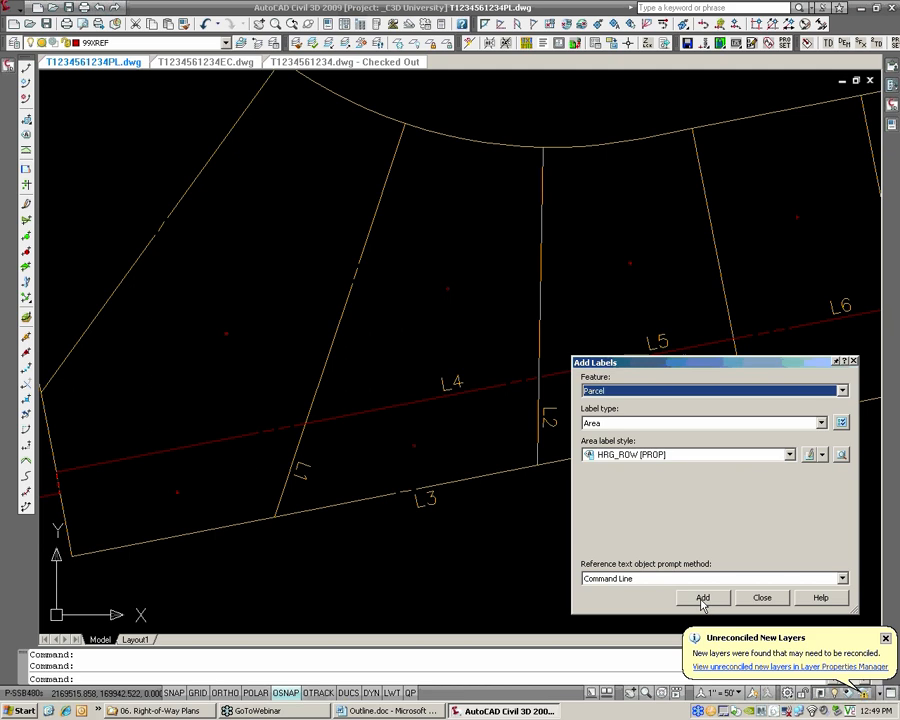
{"action": "left_click", "coordinate": [413, 444]}
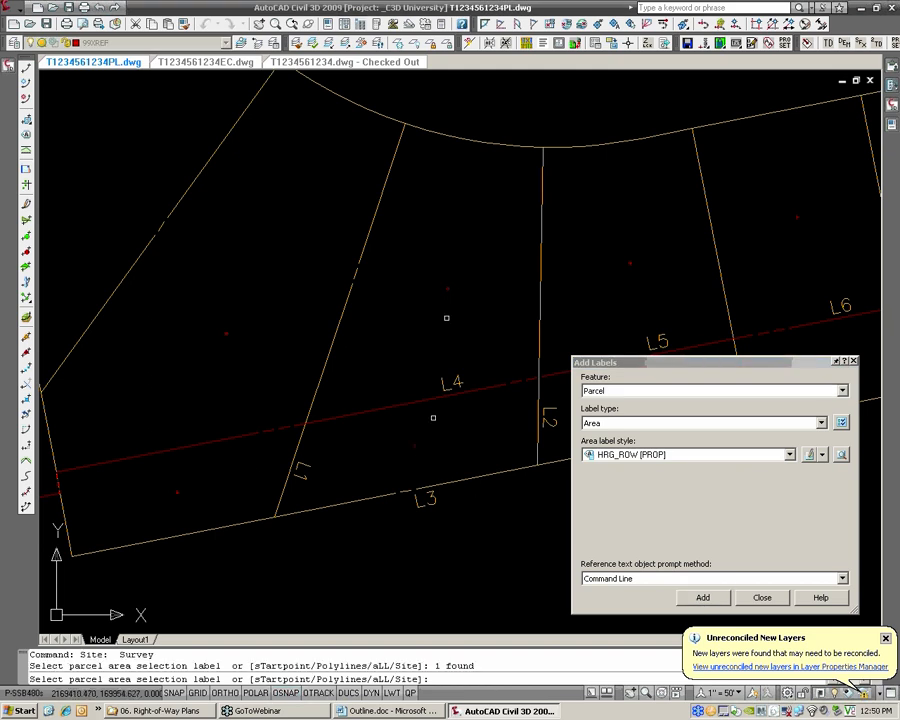
{"action": "left_click", "coordinate": [449, 281]}
{"action": "key", "text": "Return"}
{"action": "key", "text": "Return"}
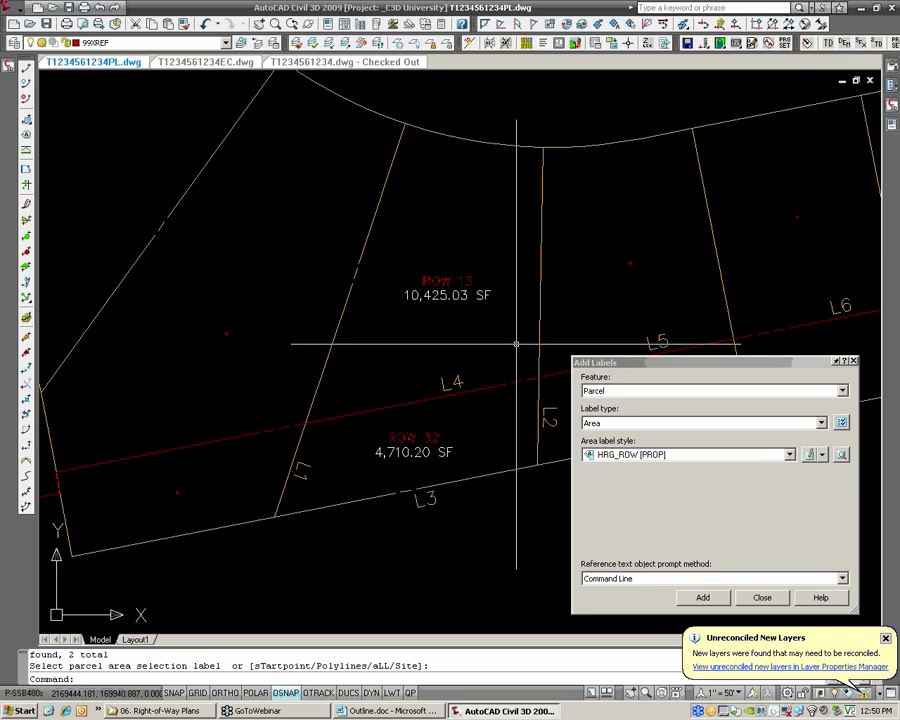
Inspect the new area labels along the row of lots, highlighting the one above the right-of-way line
{"action": "scroll", "coordinate": [502, 342], "scroll_direction": "down", "scroll_amount": 2}
{"action": "middle_click_drag", "start_coordinate": [479, 350], "coordinate": [344, 366]}
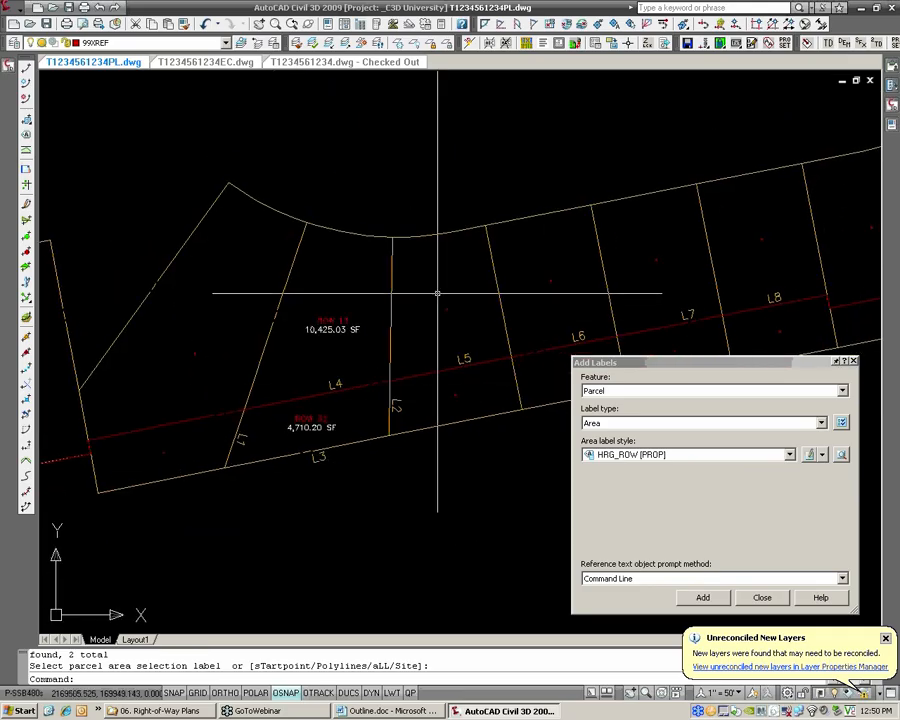
{"action": "middle_click_drag", "start_coordinate": [538, 329], "coordinate": [421, 356]}
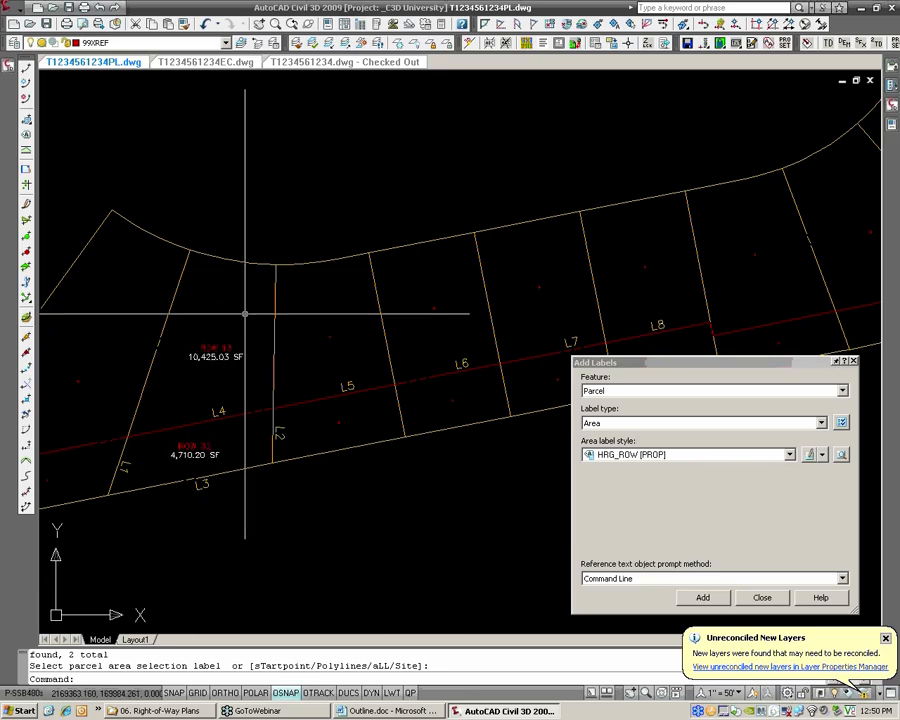
{"action": "left_click", "coordinate": [213, 352]}
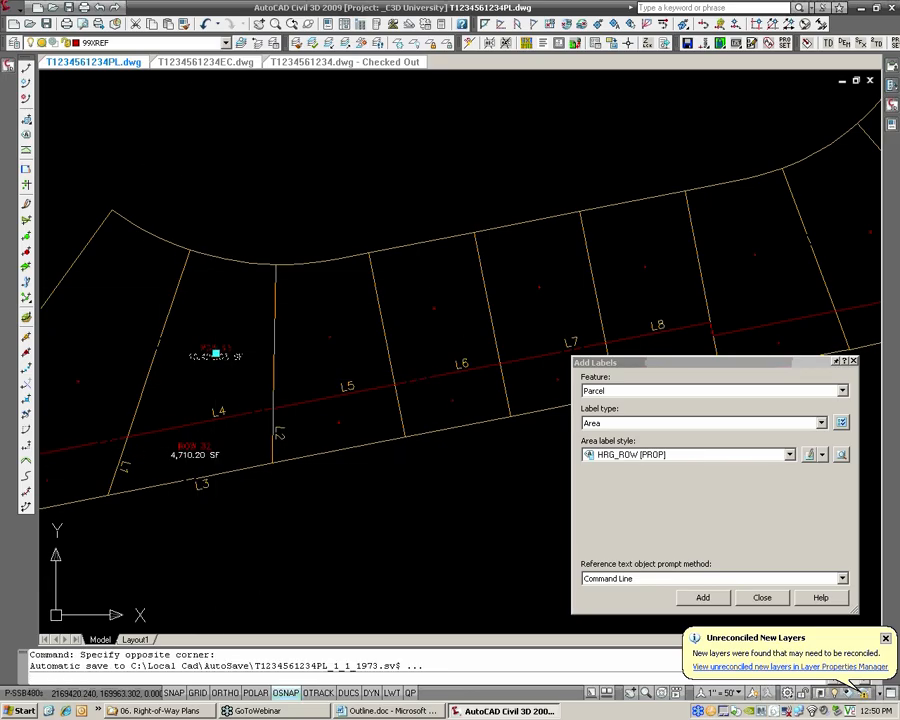
{"action": "left_click", "coordinate": [214, 352]}
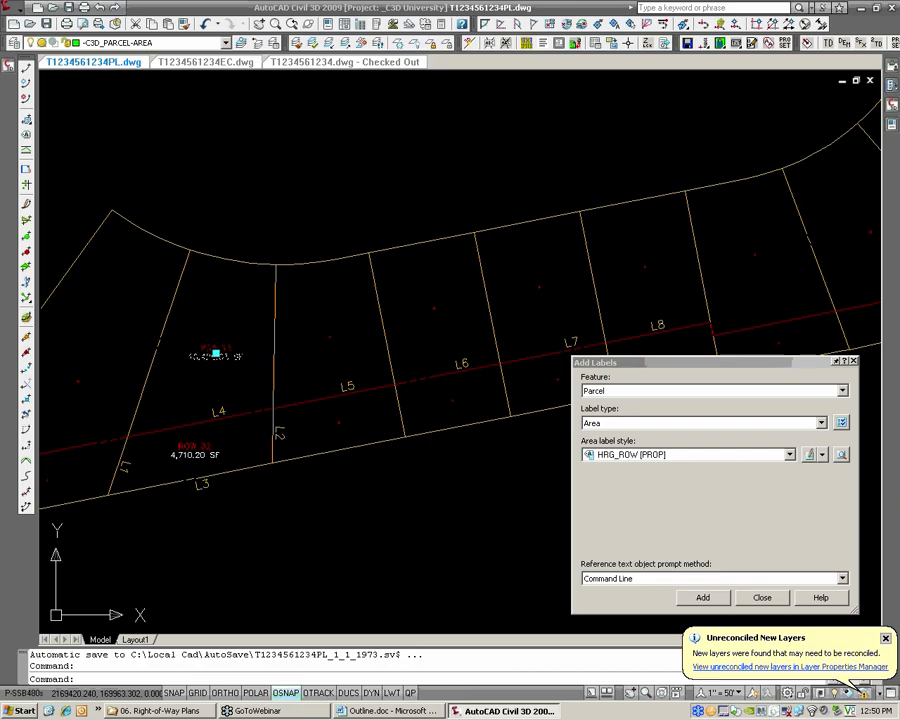
{"action": "key", "text": "Escape"}
{"action": "key", "text": "Escape"}
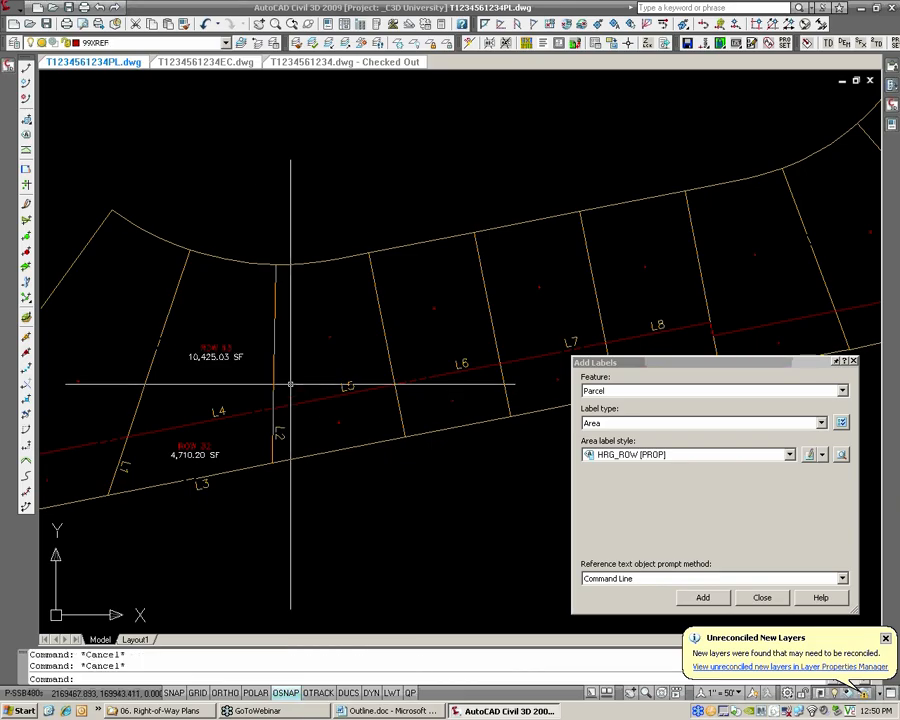
Switch to T1234561234.dwg and highlight the parcels above and below the right-of-way line in the same lot to examine their boundaries
{"action": "left_click", "coordinate": [327, 63]}
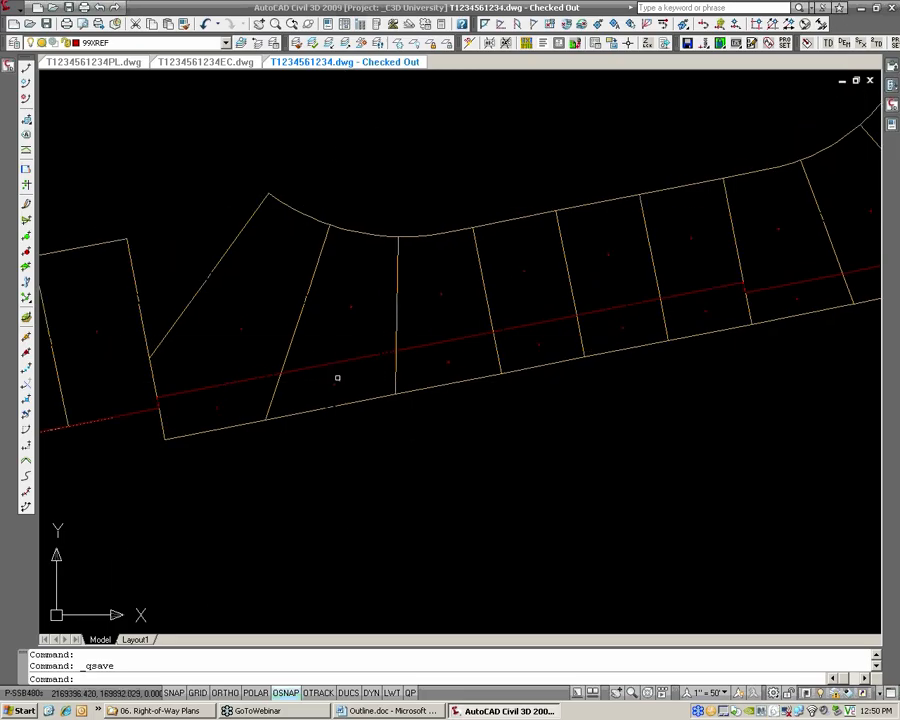
{"action": "left_click", "coordinate": [352, 306]}
{"action": "scroll", "coordinate": [367, 302], "scroll_direction": "up", "scroll_amount": 3}
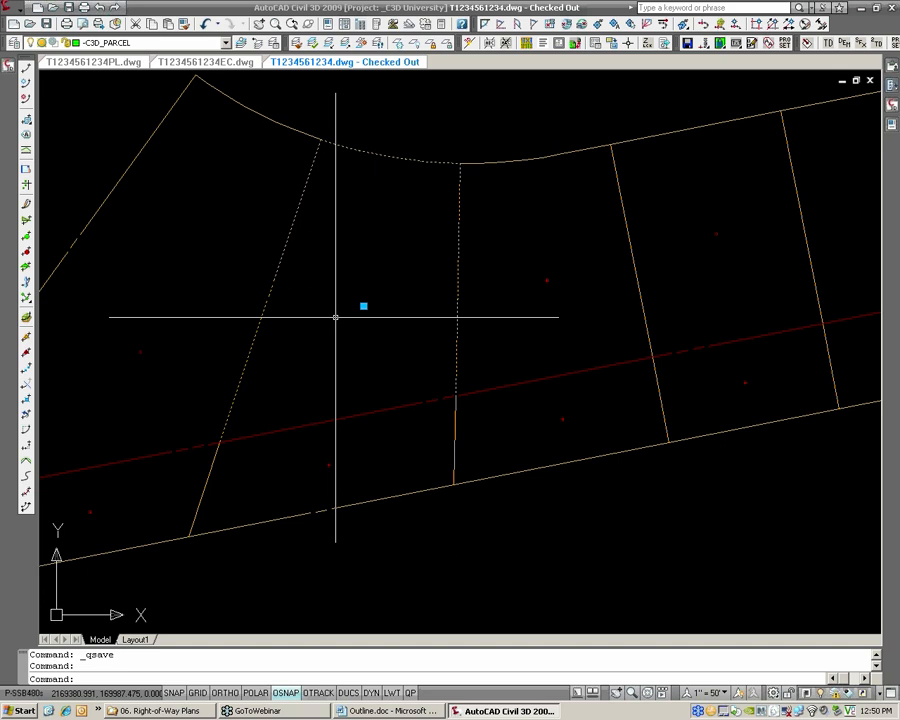
{"action": "key", "text": "Escape"}
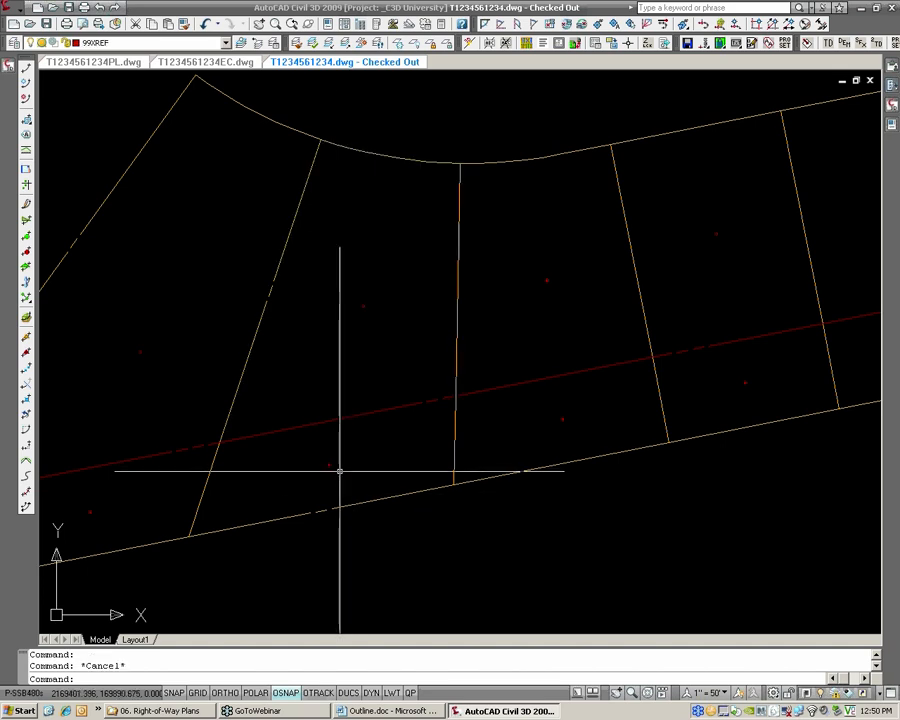
{"action": "left_click", "coordinate": [329, 465]}
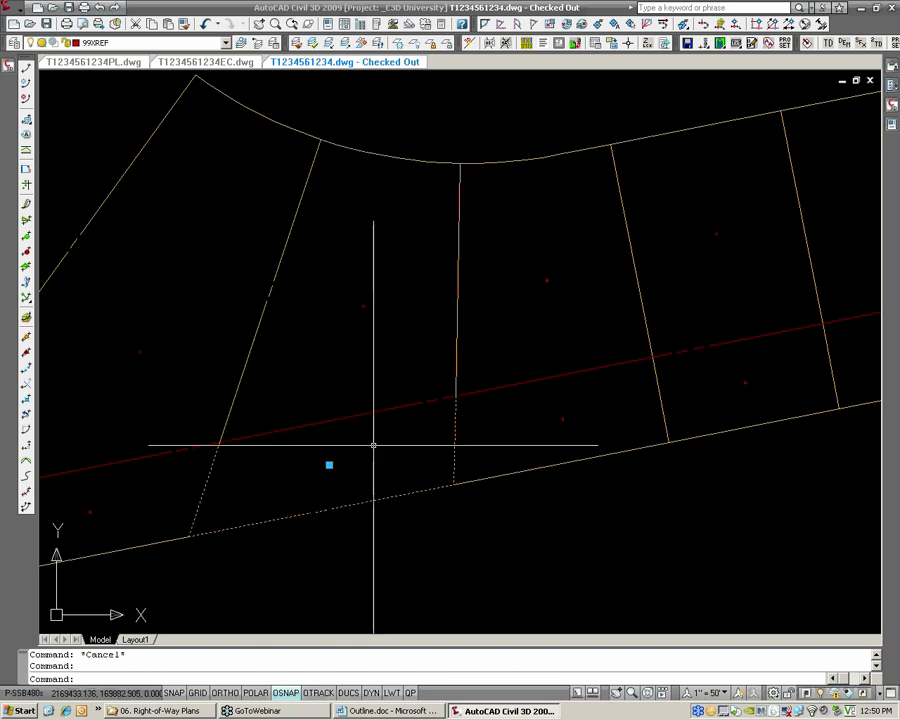
{"action": "mouse_move", "coordinate": [267, 438]}
{"action": "middle_mouse_down"}
{"action": "mouse_move", "coordinate": [402, 426]}
{"action": "mouse_move", "coordinate": [482, 442]}
{"action": "middle_mouse_up"}
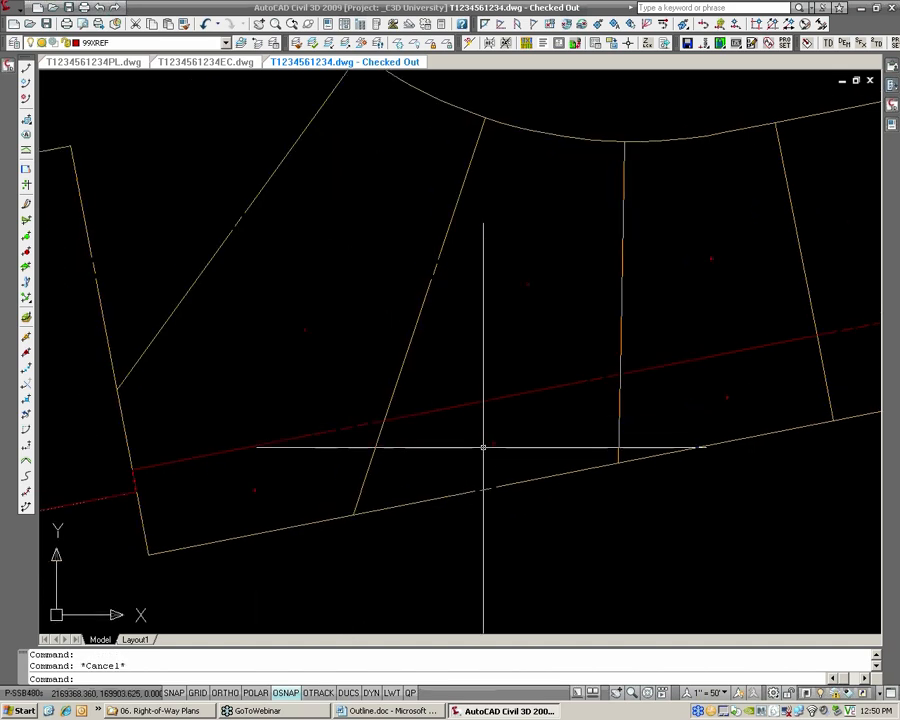
{"action": "left_click", "coordinate": [494, 444]}
{"action": "right_click", "coordinate": [494, 444]}
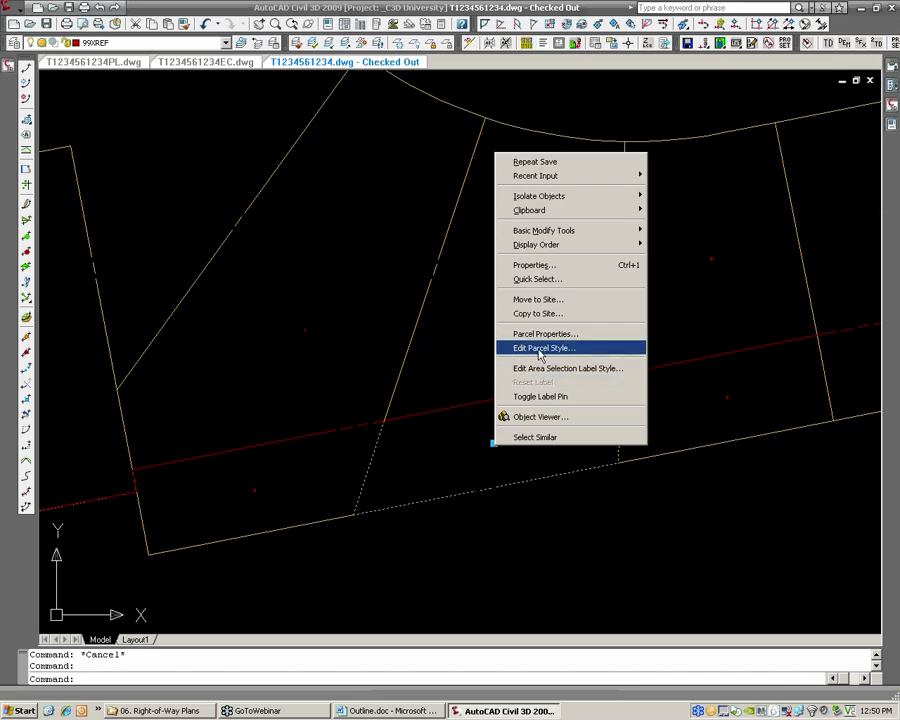
{"action": "left_click", "coordinate": [469, 358]}
{"action": "key", "text": "Escape"}
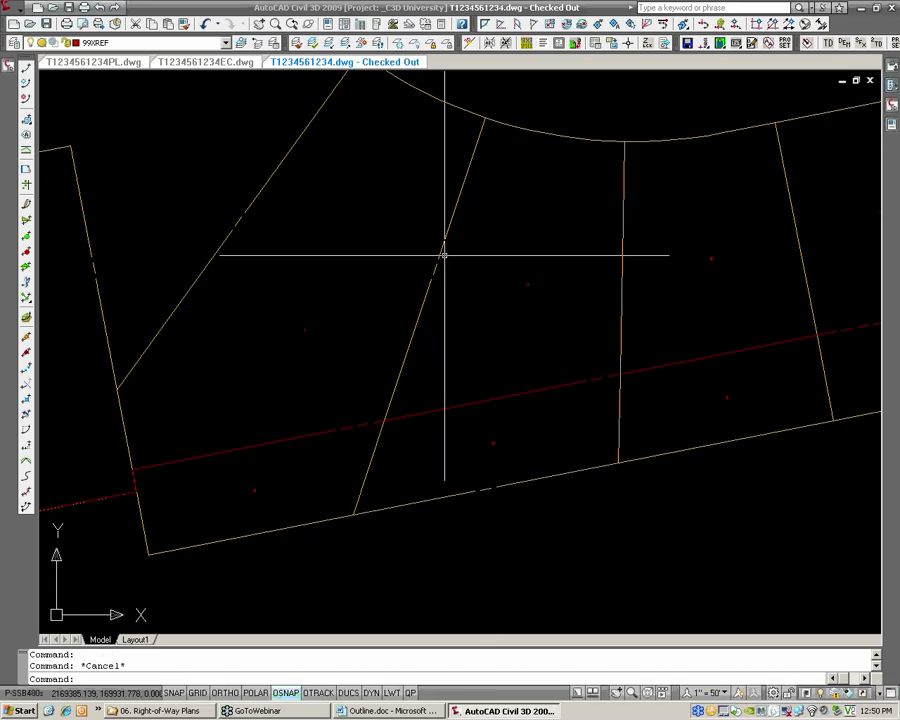
{"action": "key", "text": "Escape"}
Start editing parcel segments on the slanted lot line beside the two parcels to bring up the Parcel Layout Tools
{"action": "left_click", "coordinate": [15, 8]}
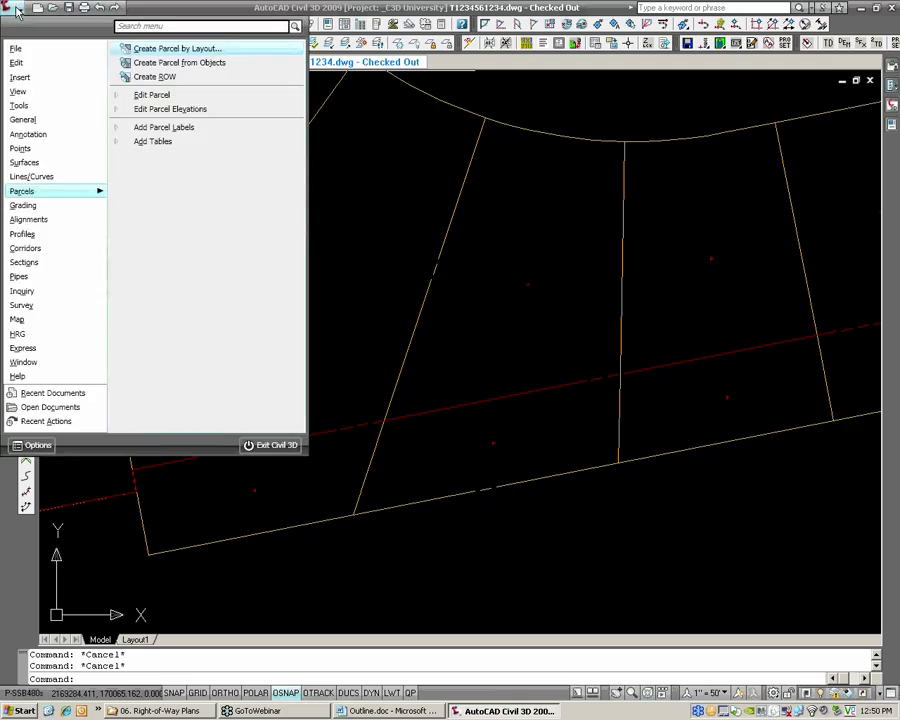
{"action": "mouse_move", "coordinate": [152, 95]}
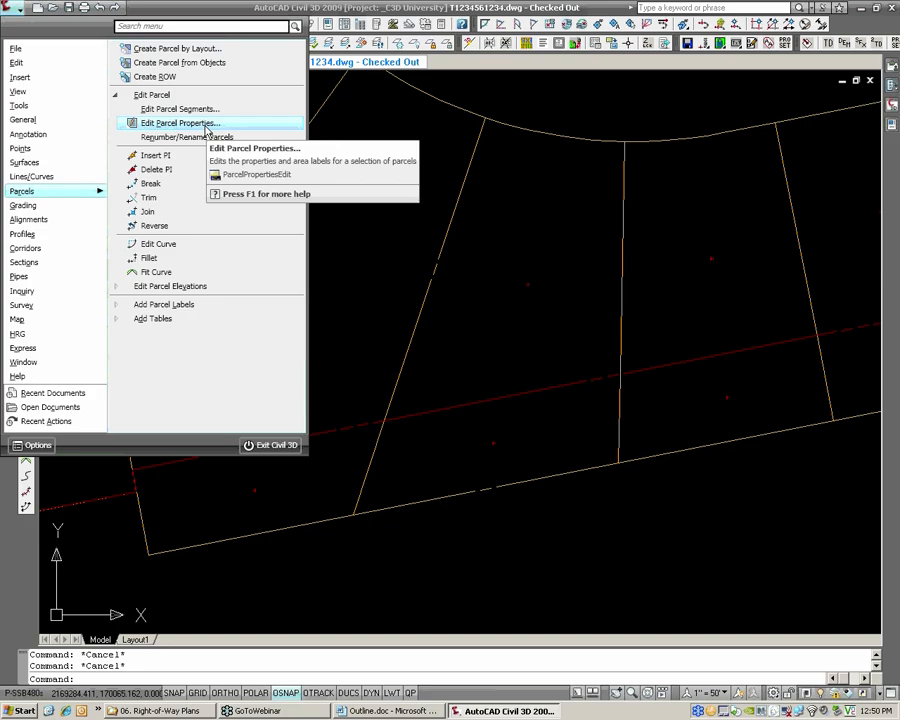
{"action": "left_click", "coordinate": [205, 109]}
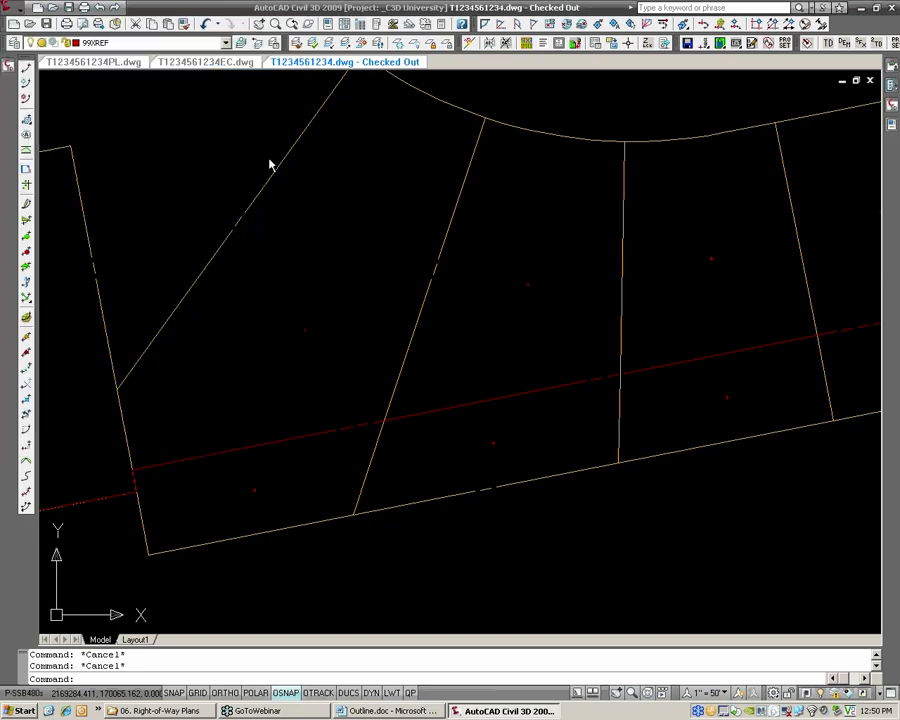
{"action": "left_click", "coordinate": [508, 293]}
{"action": "left_click", "coordinate": [502, 295]}
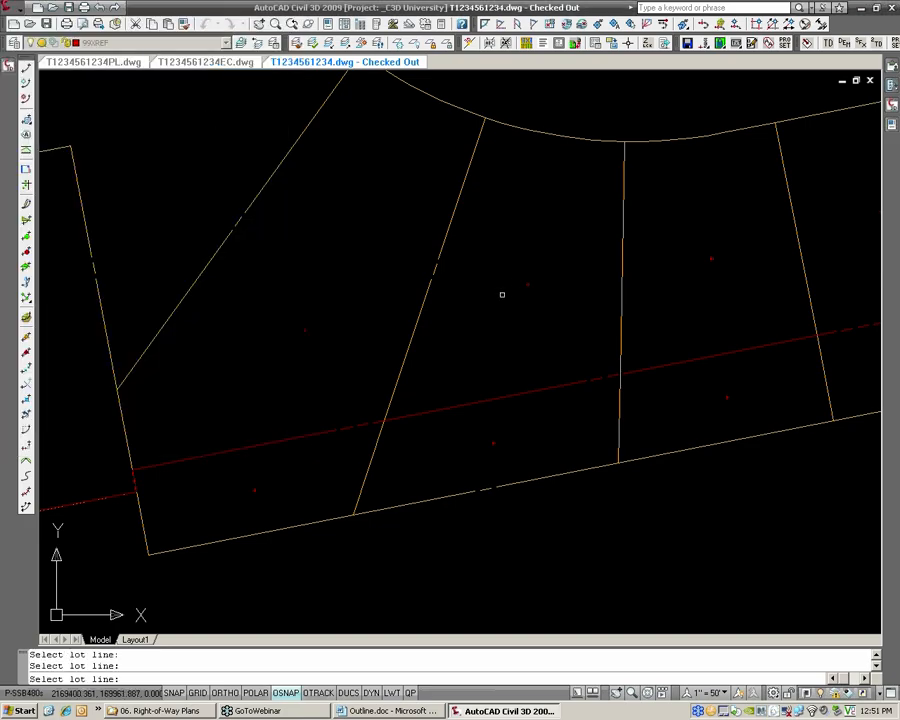
{"action": "left_click", "coordinate": [440, 247]}
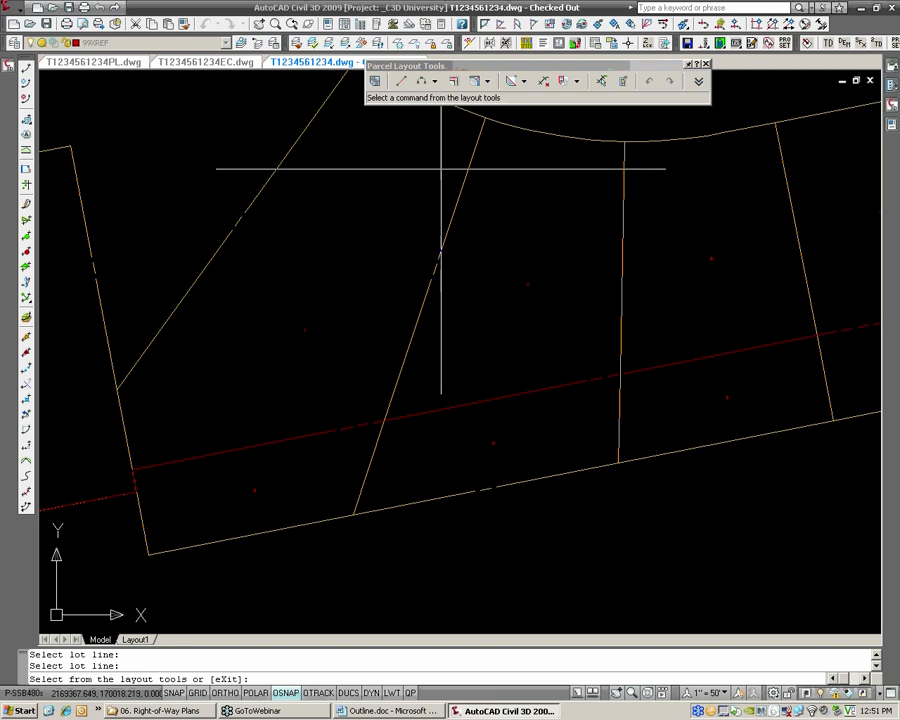
Unite the two parcels with Parcel Union, using the upper one as destination, and exit the layout tools
{"action": "left_click", "coordinate": [524, 82]}
{"action": "left_click", "coordinate": [577, 82]}
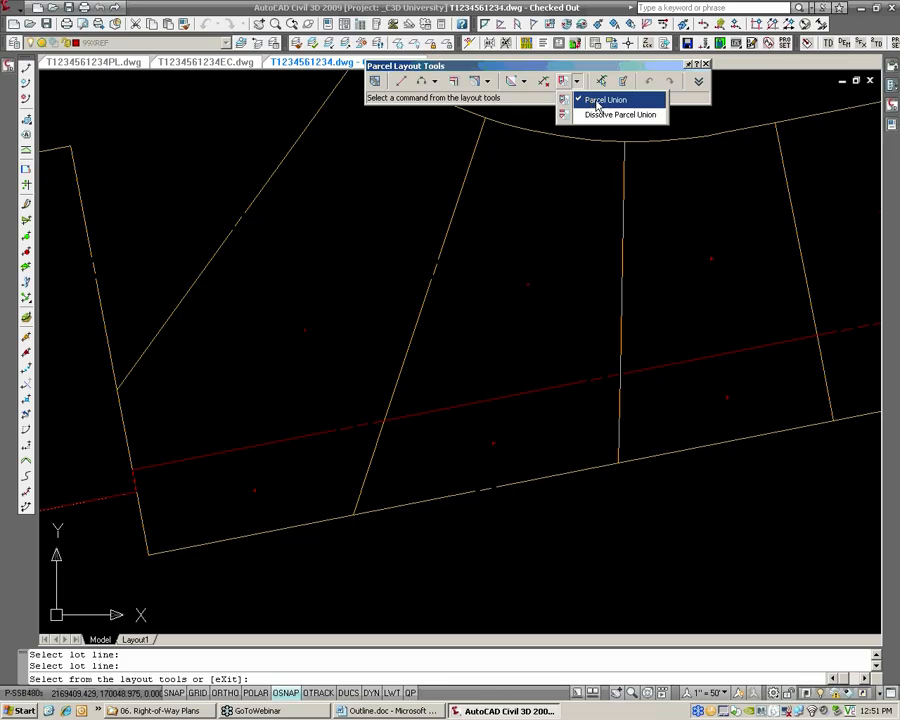
{"action": "left_click", "coordinate": [592, 102]}
{"action": "left_click", "coordinate": [528, 287]}
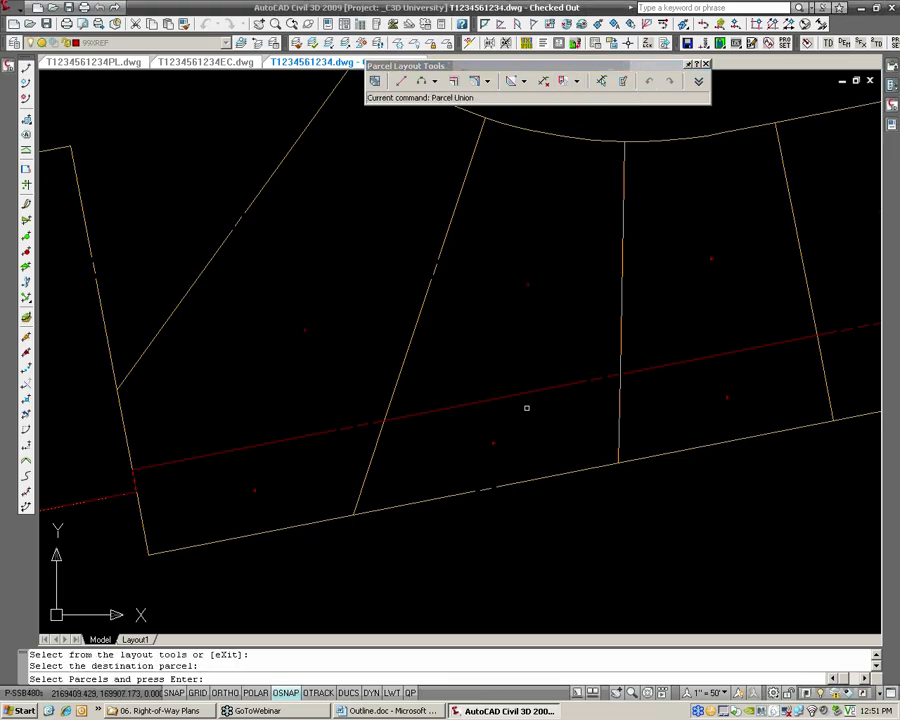
{"action": "left_click", "coordinate": [492, 443]}
{"action": "key", "text": "Return"}
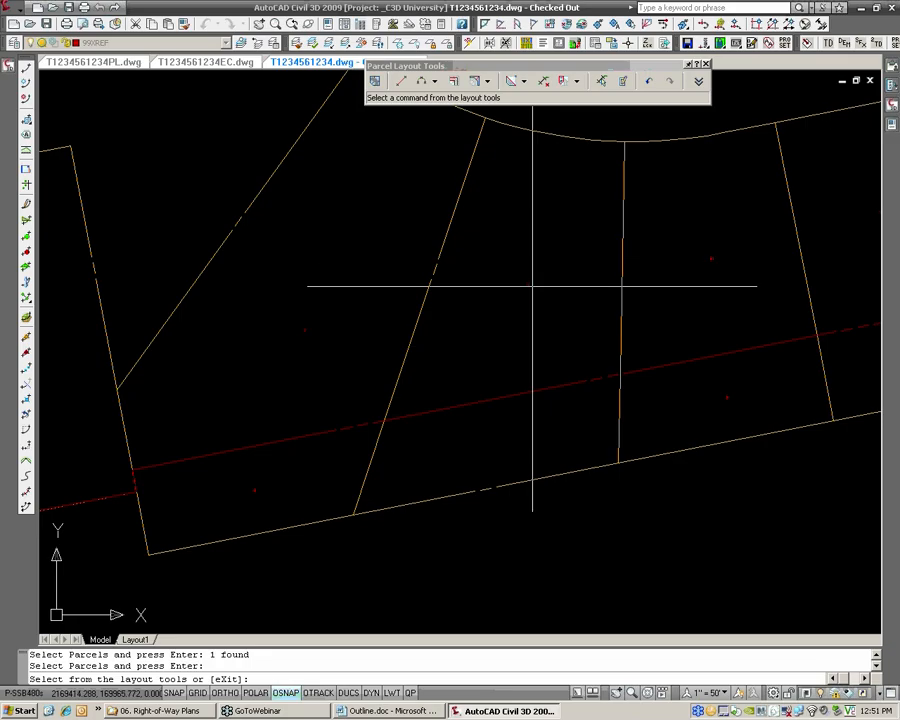
{"action": "key", "text": "Return"}
{"action": "type", "text": "X"}
{"action": "key", "text": "Return"}
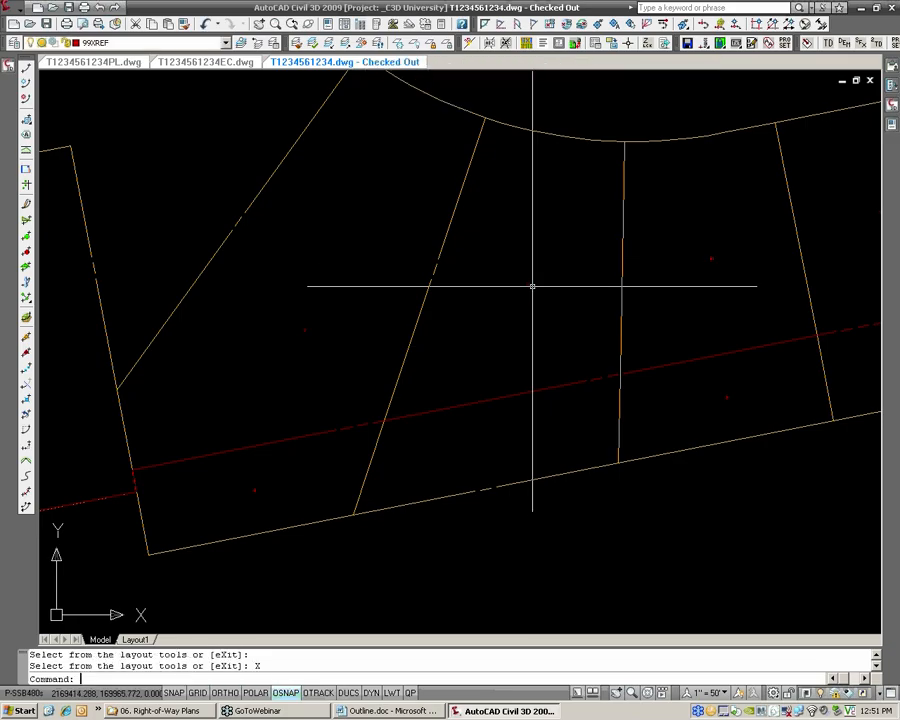
Highlight the united parcel to check its outline, and start editing parcel segments on the near-vertical lot line beside it
{"action": "left_click", "coordinate": [527, 284]}
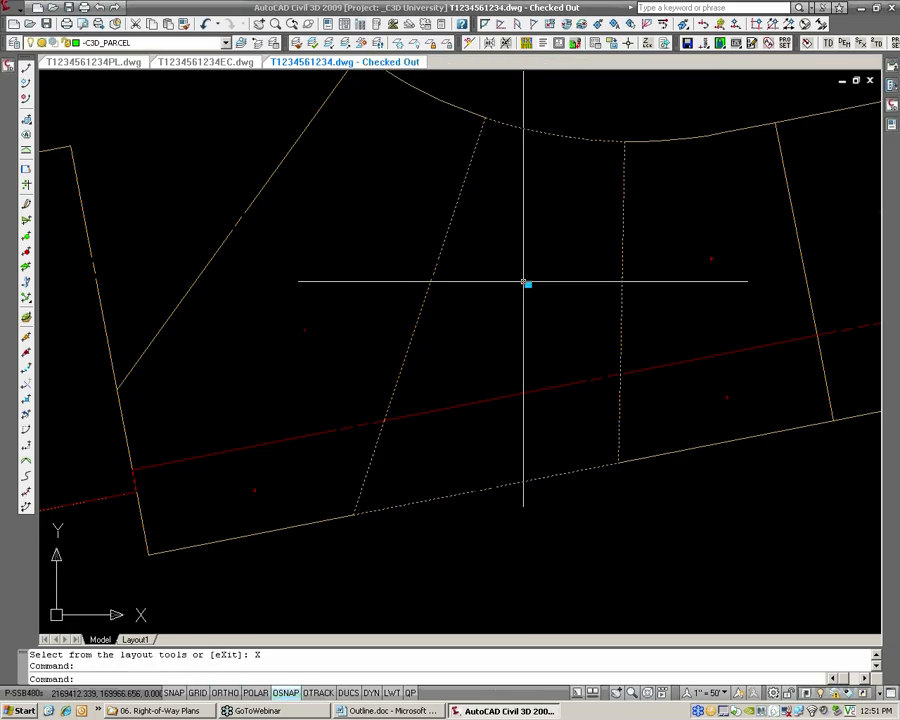
{"action": "scroll", "coordinate": [532, 290], "scroll_direction": "down", "scroll_amount": 2}
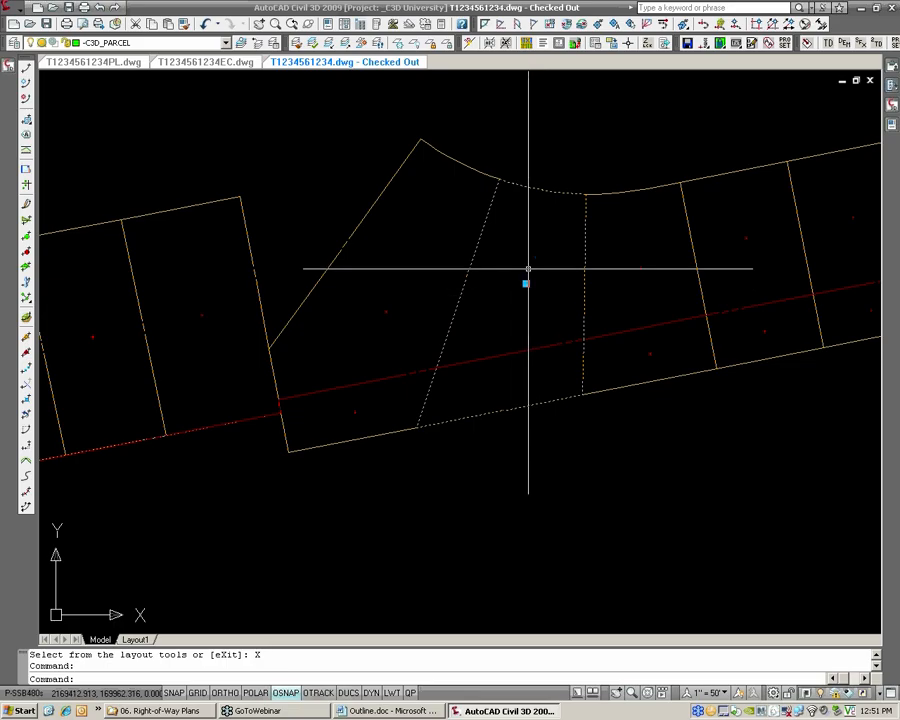
{"action": "left_click", "coordinate": [14, 12]}
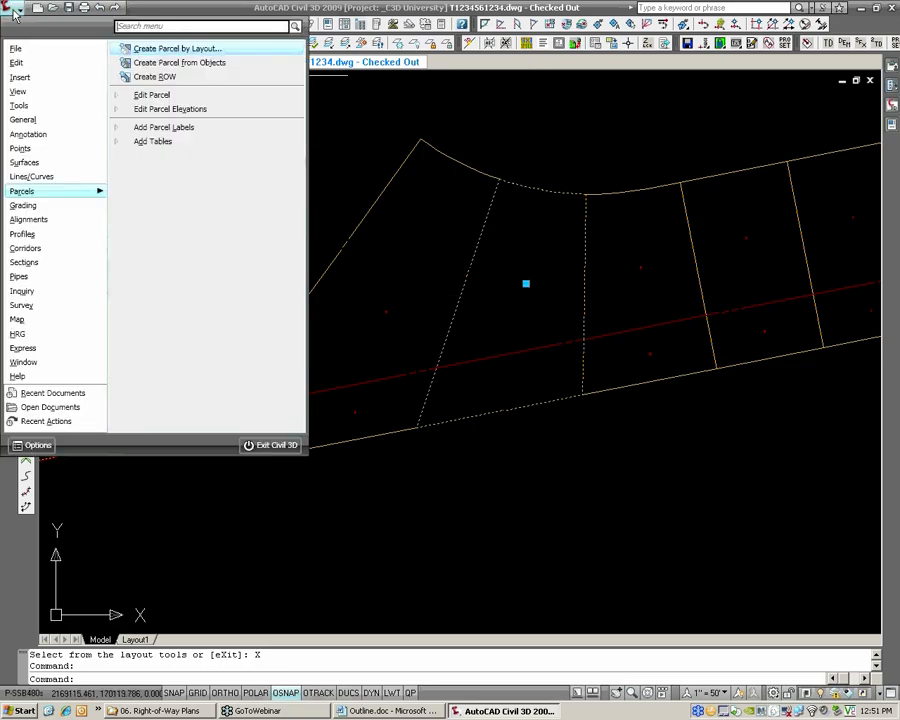
{"action": "left_click", "coordinate": [149, 98]}
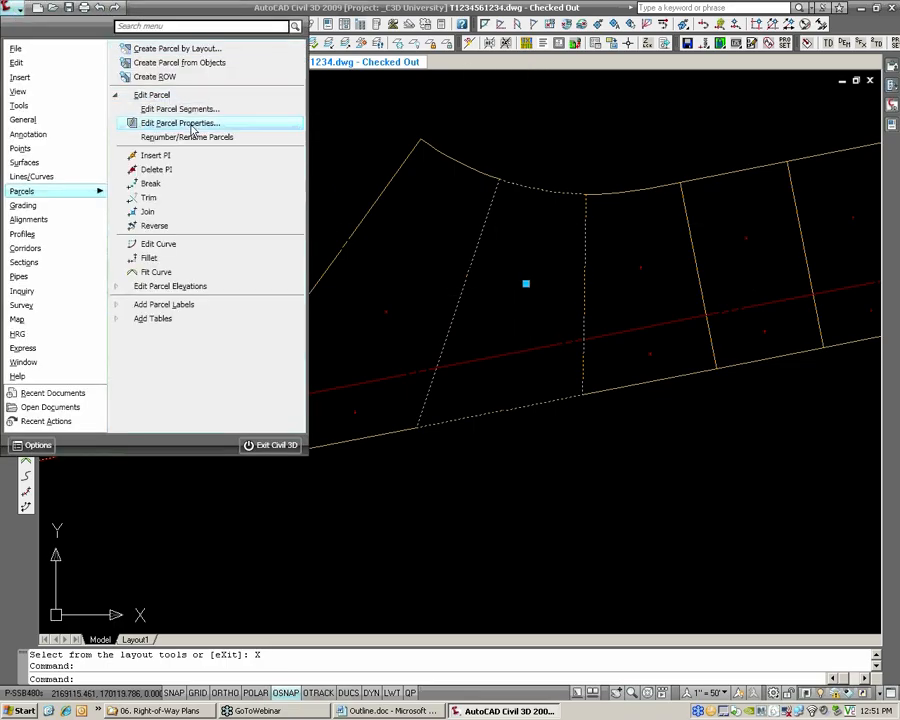
{"action": "left_click", "coordinate": [196, 123]}
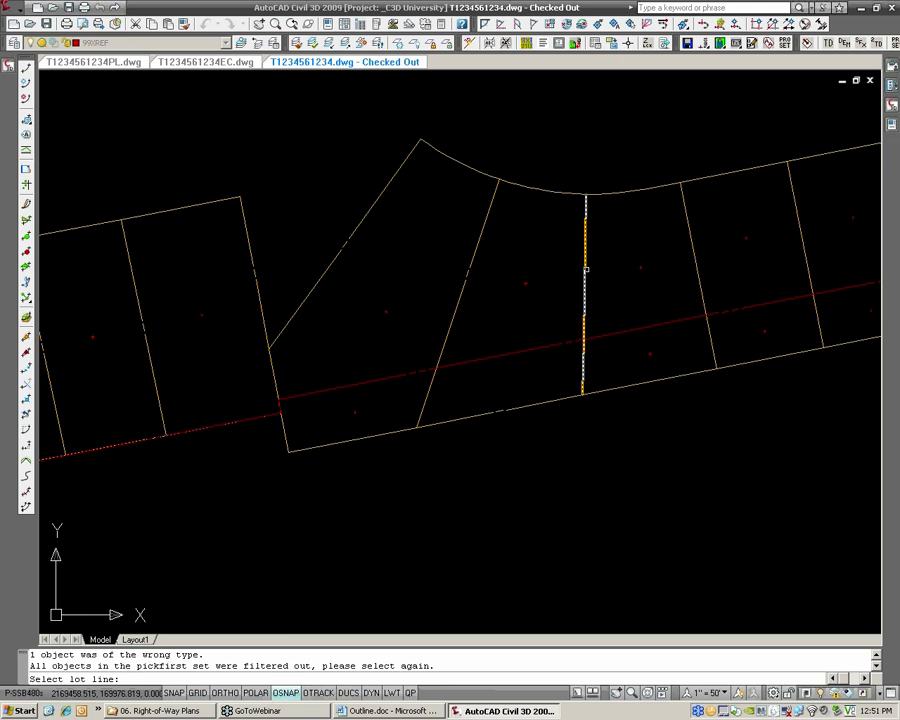
{"action": "left_click", "coordinate": [585, 260]}
Dissolve the parcel union in the lot between the slanted and near-vertical lot lines, and close the layout tools
{"action": "left_click", "coordinate": [576, 81]}
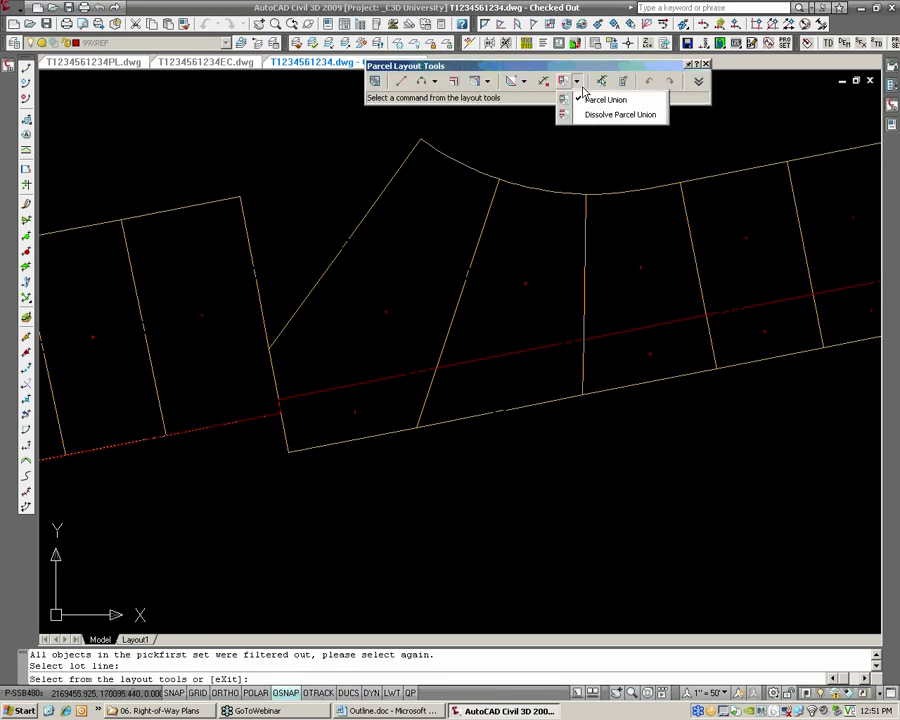
{"action": "left_click", "coordinate": [615, 114]}
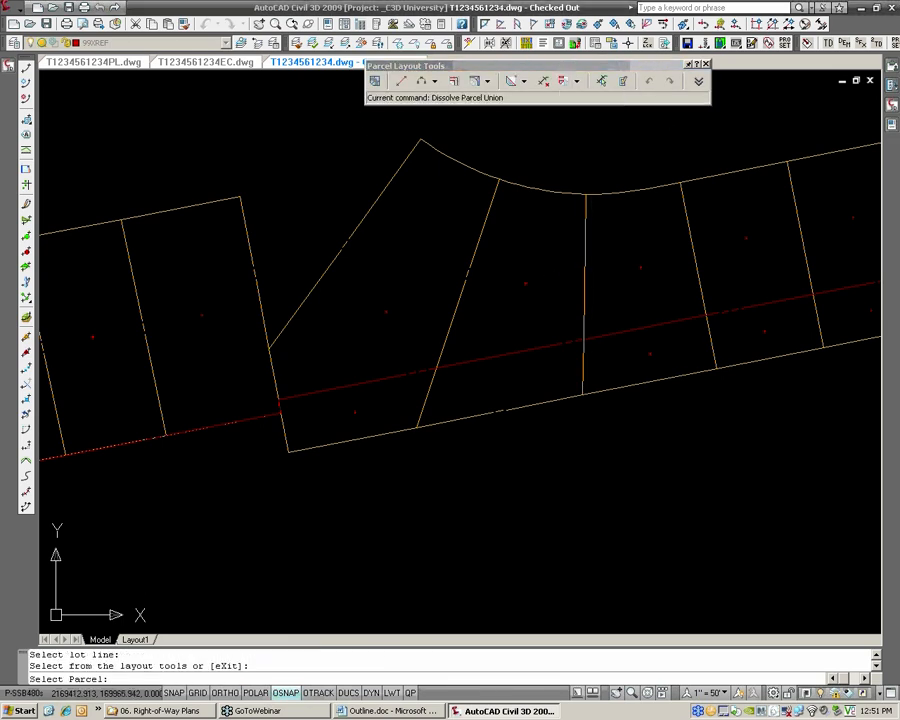
{"action": "left_click", "coordinate": [534, 283]}
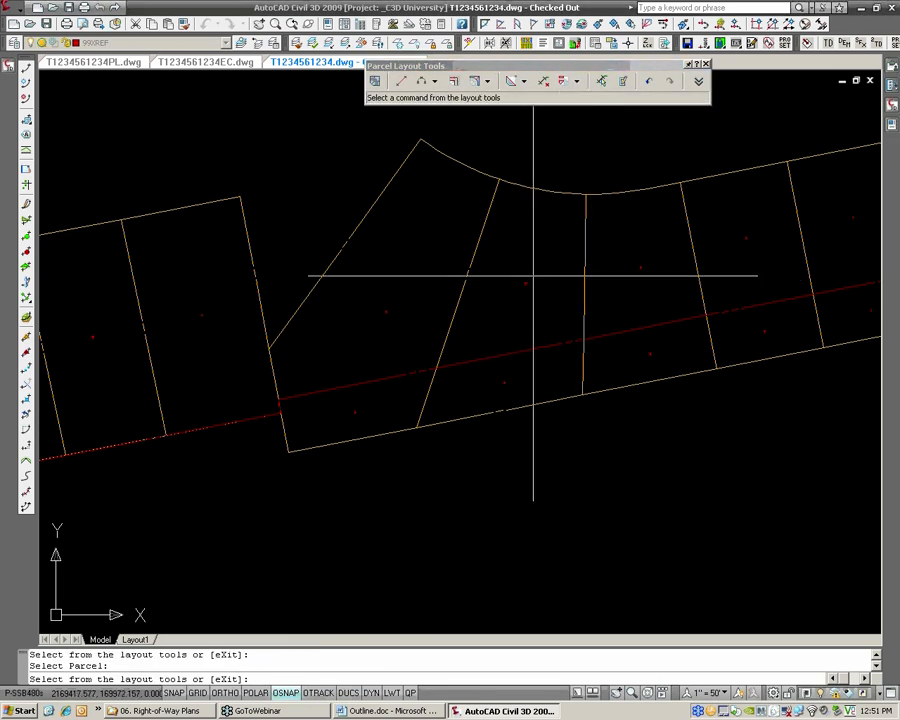
{"action": "left_click", "coordinate": [706, 65]}
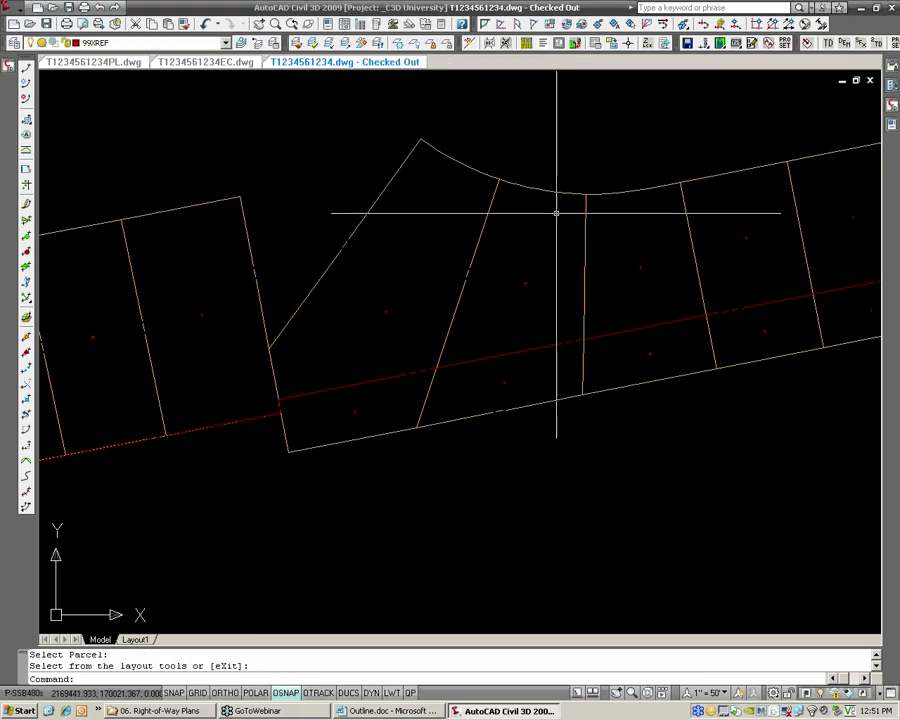
Examine the right-of-way line along the lots, including its jog at the lot boundary beside the group of rectangular lots
{"action": "scroll", "coordinate": [446, 243], "scroll_direction": "down", "scroll_amount": 2}
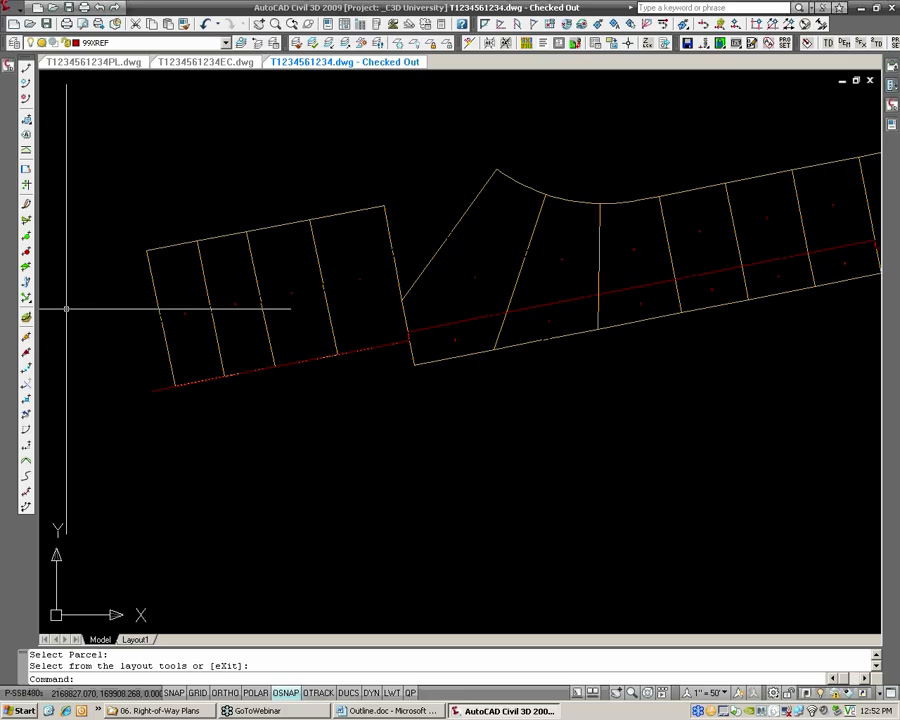
{"action": "scroll", "coordinate": [356, 412], "scroll_direction": "up", "scroll_amount": 3}
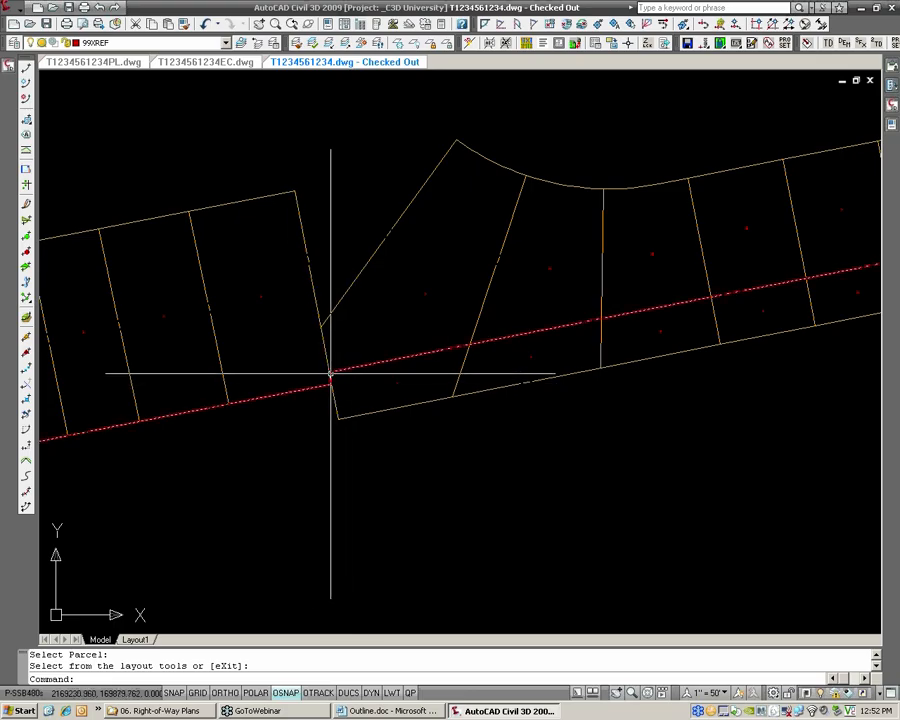
{"action": "scroll", "coordinate": [330, 374], "scroll_direction": "up", "scroll_amount": 1}
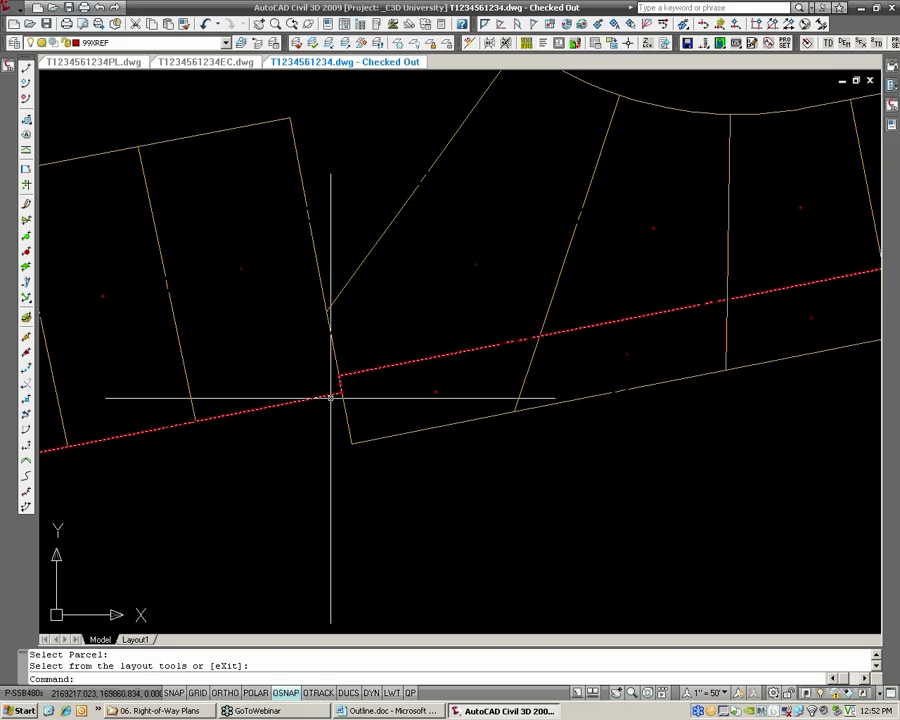
{"action": "mouse_move", "coordinate": [743, 301]}
{"action": "middle_mouse_down"}
{"action": "mouse_move", "coordinate": [741, 294]}
{"action": "mouse_move", "coordinate": [469, 362]}
{"action": "middle_mouse_up"}
{"action": "scroll", "coordinate": [600, 333], "scroll_direction": "down", "scroll_amount": 2}
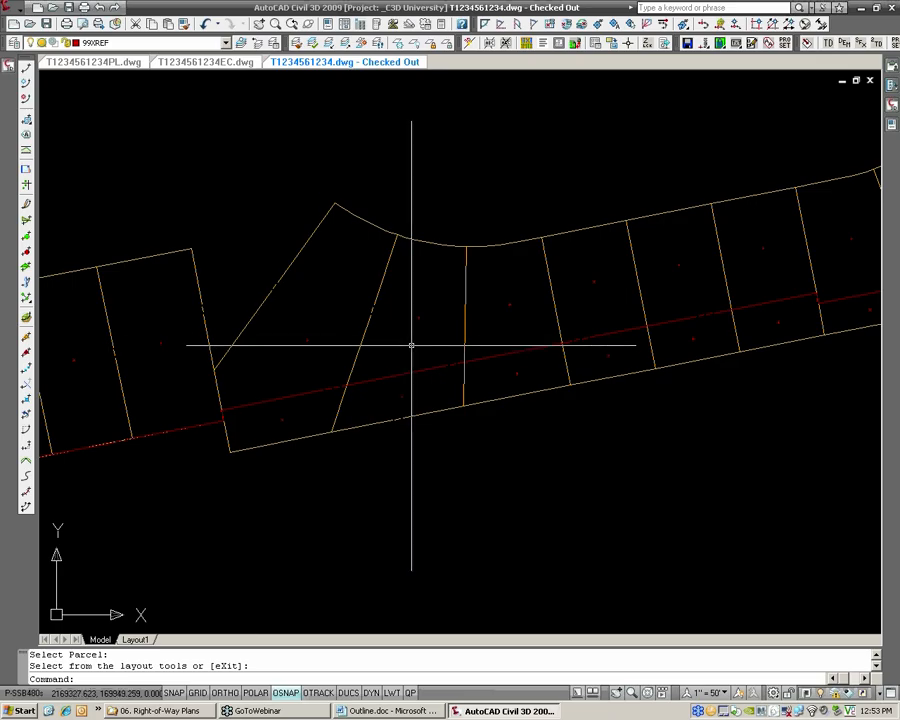
{"action": "middle_click_drag", "start_coordinate": [498, 367], "coordinate": [309, 360]}
{"action": "scroll", "coordinate": [309, 360], "scroll_direction": "down", "scroll_amount": 2}
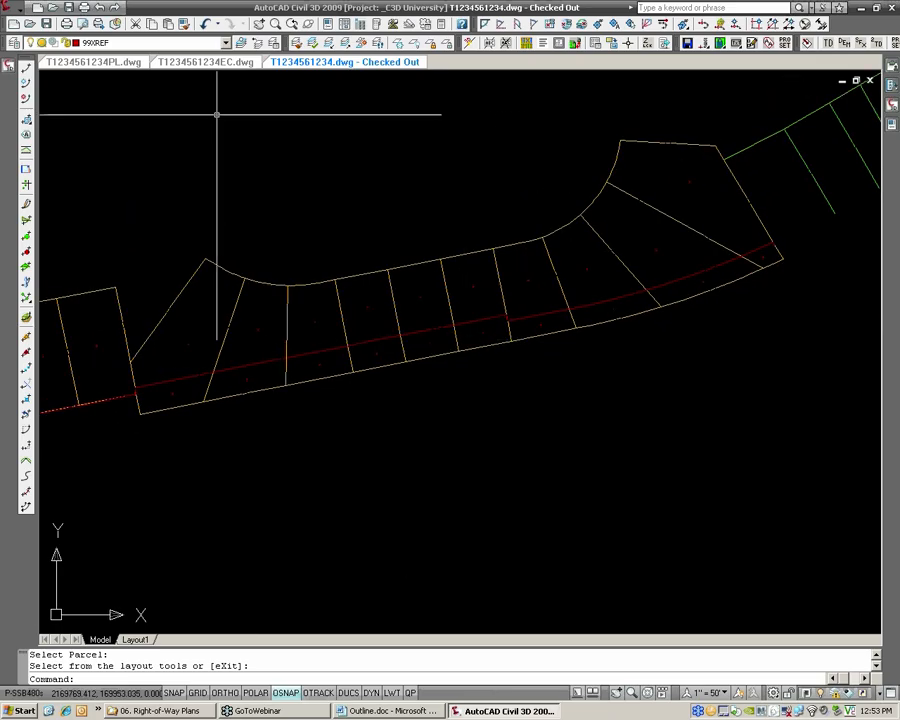
{"action": "left_click", "coordinate": [117, 70]}
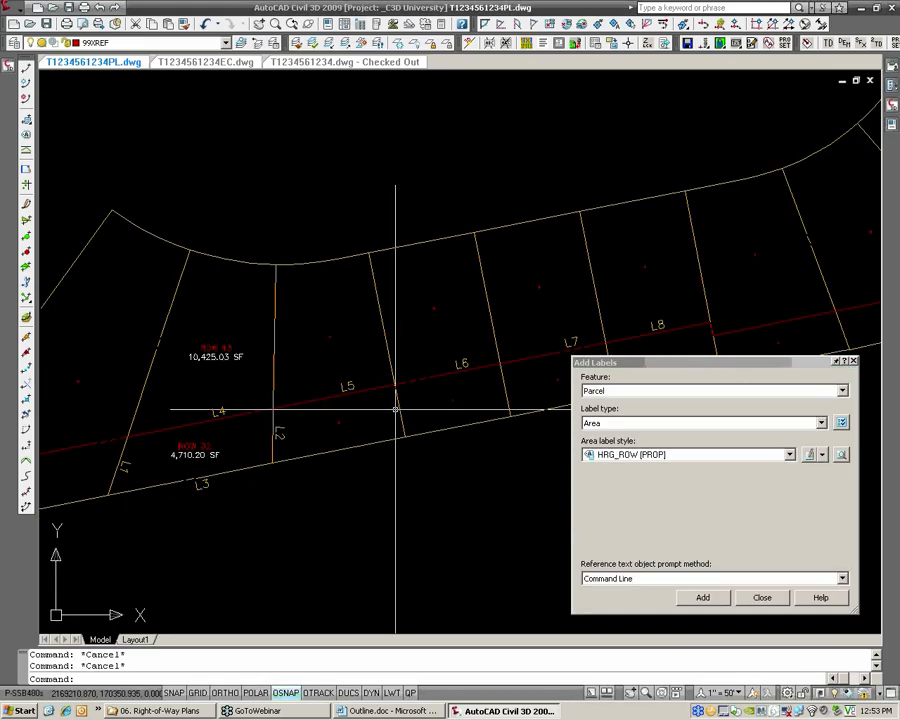
{"action": "scroll", "coordinate": [422, 403], "scroll_direction": "down", "scroll_amount": 2}
{"action": "mouse_move", "coordinate": [420, 402]}
{"action": "middle_mouse_down"}
{"action": "mouse_move", "coordinate": [406, 366]}
{"action": "mouse_move", "coordinate": [386, 361]}
{"action": "middle_mouse_up"}
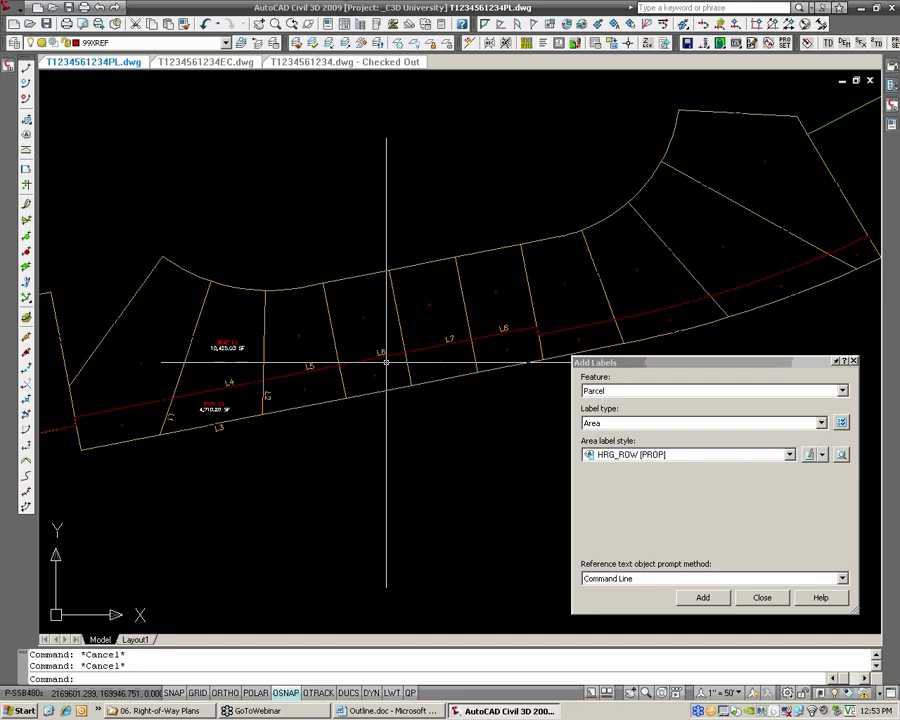